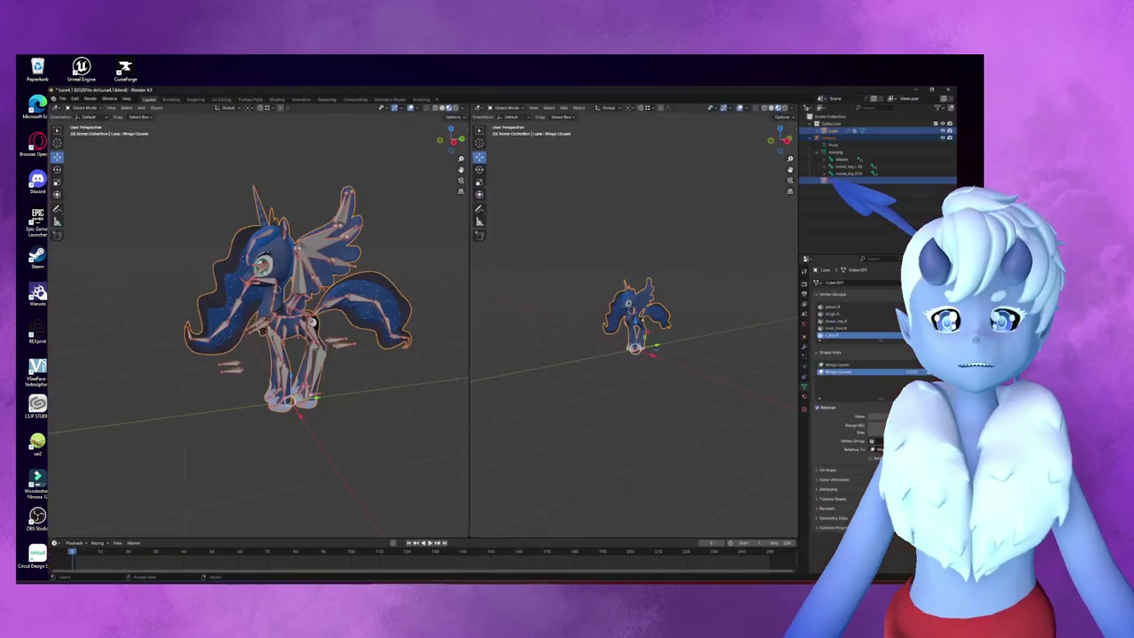
- Inspect the rigged Luna model and test folding the wings with the Wings Closed shape key
{"action": "scroll", "coordinate": [754, 354], "scroll_direction": "up", "scroll_amount": 6}
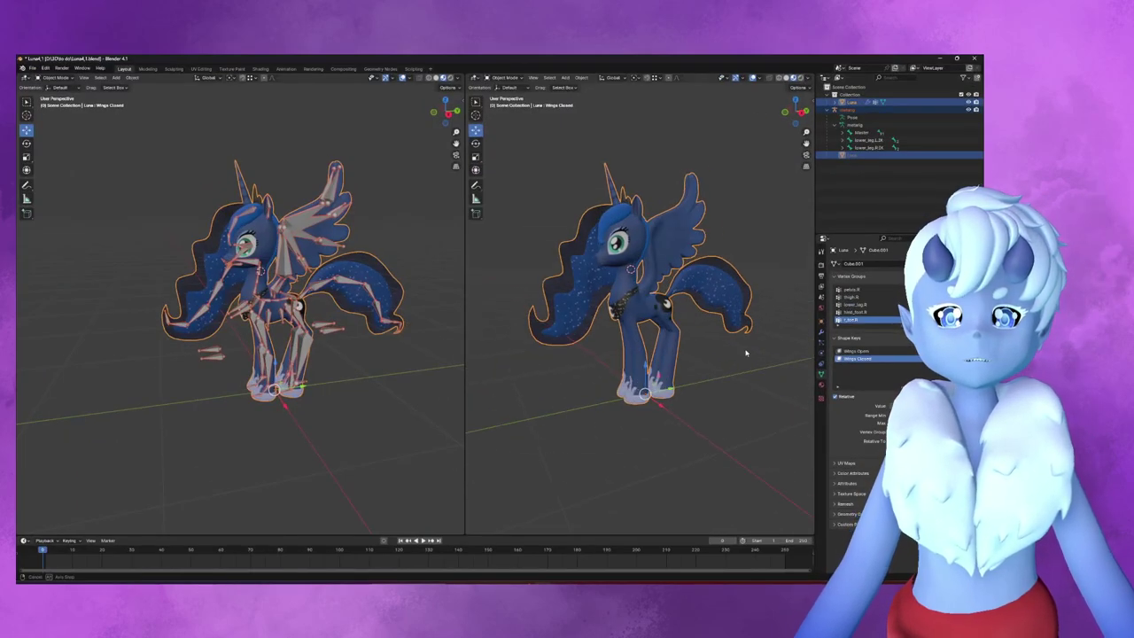
{"action": "middle_click_drag", "start_coordinate": [766, 354], "coordinate": [528, 228]}
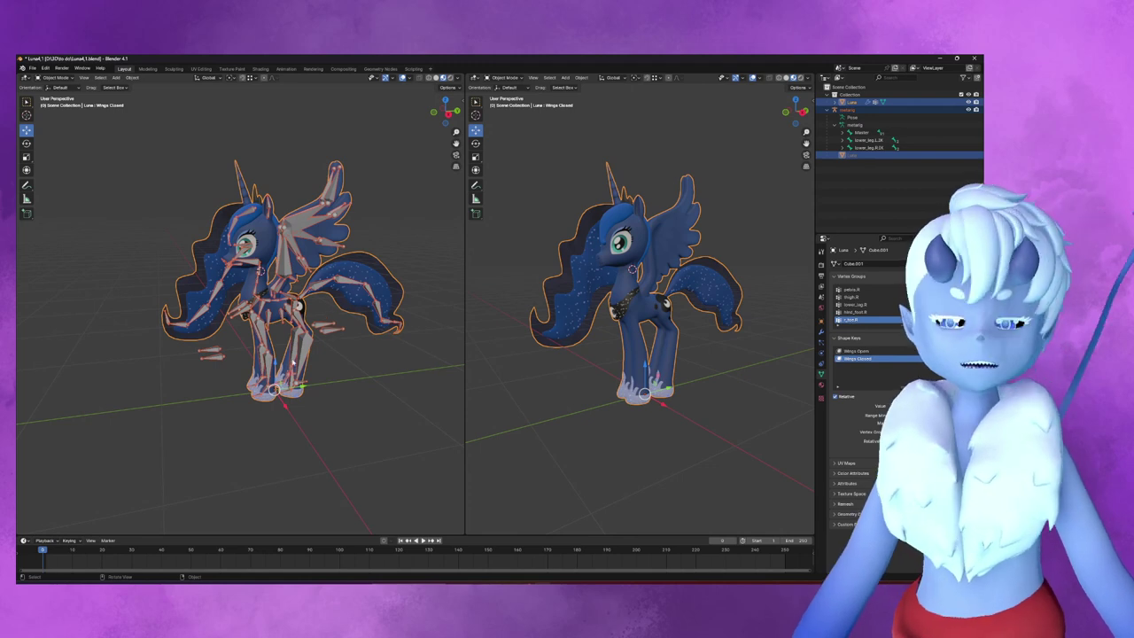
{"action": "middle_click_drag", "start_coordinate": [292, 362], "coordinate": [349, 284]}
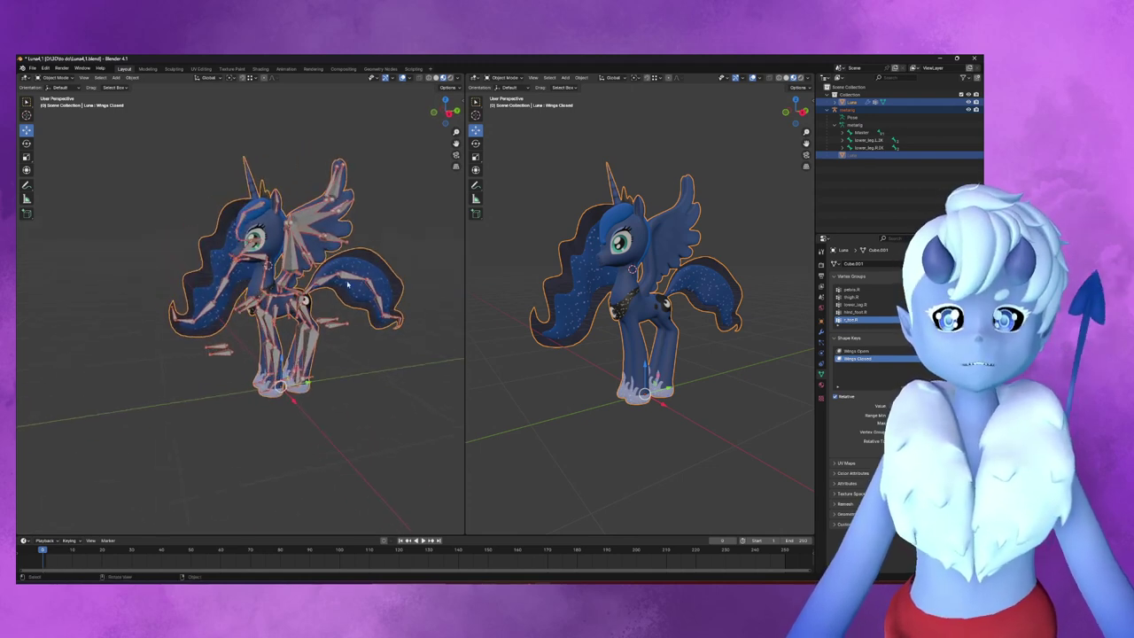
{"action": "left_click", "coordinate": [380, 386]}
{"action": "scroll", "coordinate": [384, 380], "scroll_direction": "up", "scroll_amount": 2}
{"action": "mouse_move", "coordinate": [387, 362]}
{"action": "middle_mouse_down"}
{"action": "mouse_move", "coordinate": [388, 341]}
{"action": "mouse_move", "coordinate": [375, 352]}
{"action": "mouse_move", "coordinate": [393, 349]}
{"action": "middle_mouse_up"}
{"action": "scroll", "coordinate": [724, 302], "scroll_direction": "up", "scroll_amount": 2}
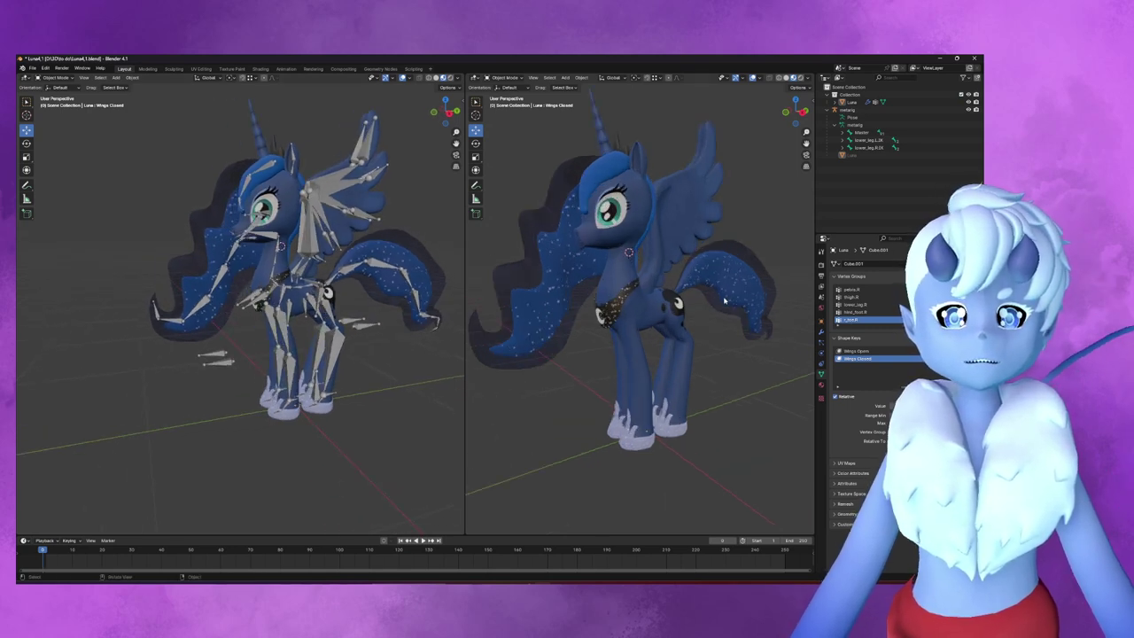
{"action": "left_click", "coordinate": [623, 305]}
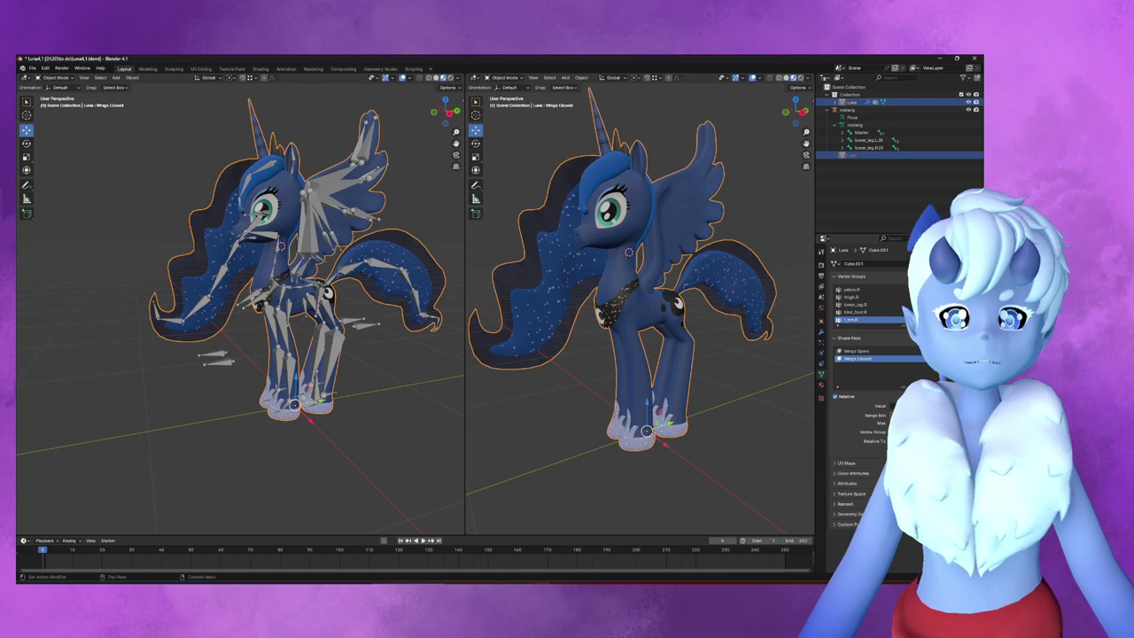
{"action": "mouse_move", "coordinate": [627, 359]}
{"action": "middle_mouse_down"}
{"action": "mouse_move", "coordinate": [723, 379]}
{"action": "mouse_move", "coordinate": [699, 270]}
{"action": "mouse_move", "coordinate": [654, 329]}
{"action": "mouse_move", "coordinate": [660, 354]}
{"action": "middle_mouse_up"}
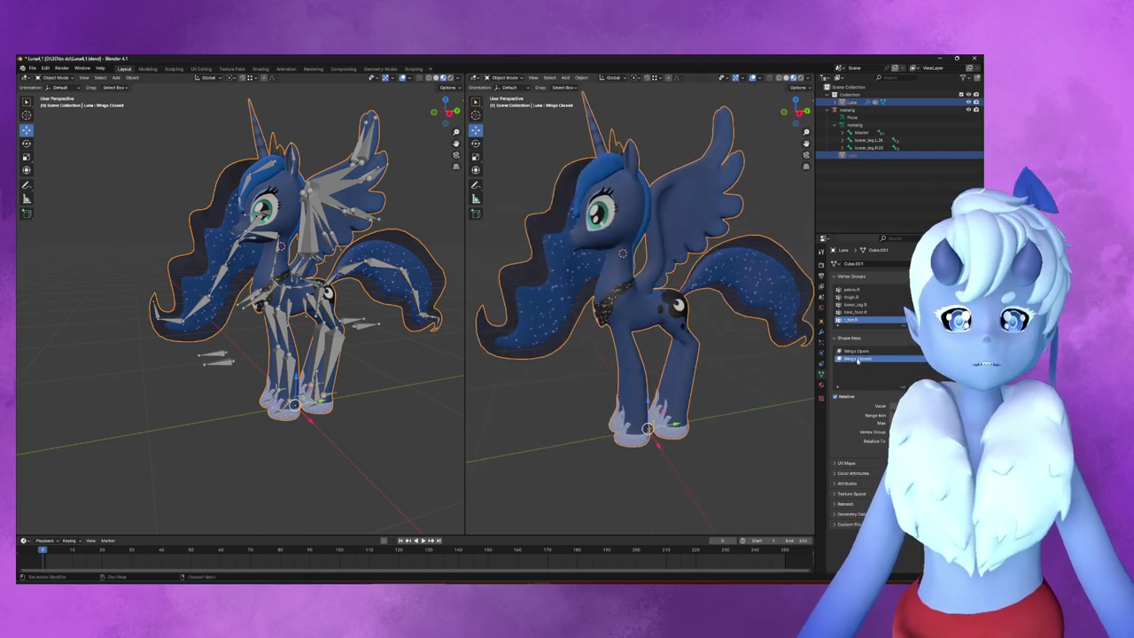
{"action": "mouse_move", "coordinate": [895, 406]}
{"action": "left_mouse_down"}
{"action": "mouse_move", "coordinate": [913, 406]}
{"action": "mouse_move", "coordinate": [890, 406]}
{"action": "left_mouse_up"}
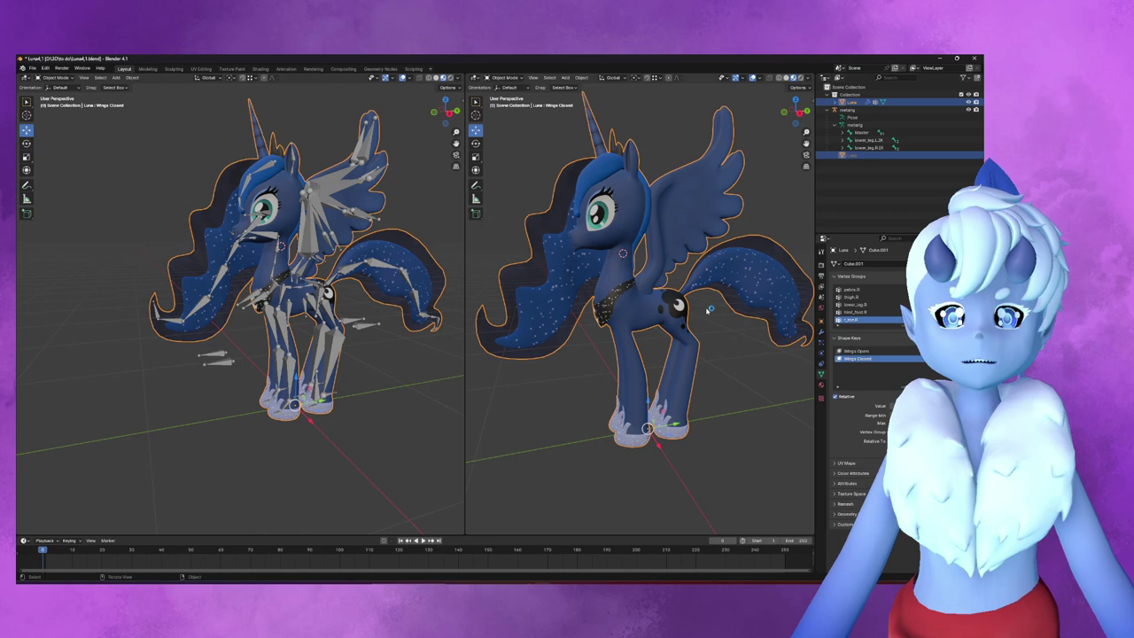
{"action": "middle_click_drag", "start_coordinate": [682, 301], "coordinate": [725, 305]}
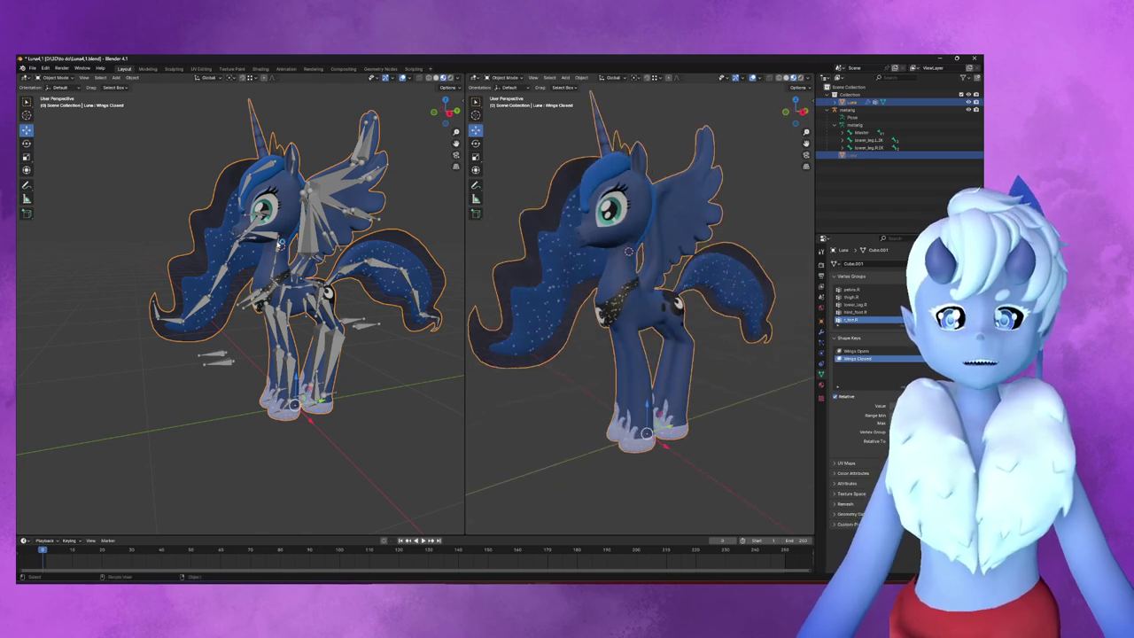
{"action": "middle_click_drag", "start_coordinate": [280, 246], "coordinate": [357, 241]}
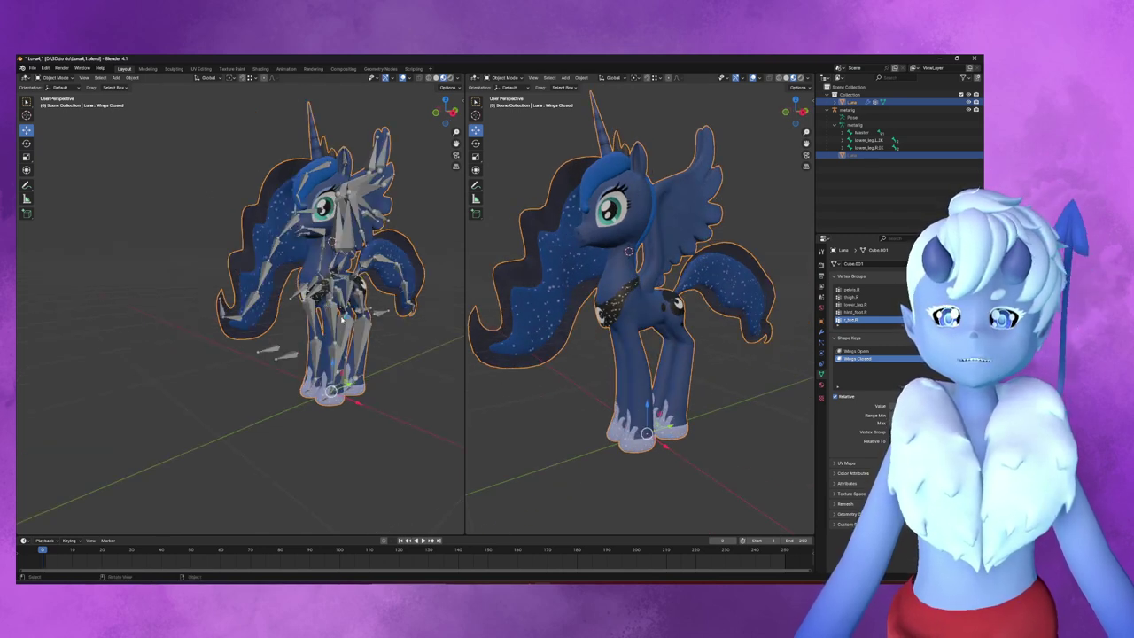
- Put the metarig in Pose Mode and move a hoof IK bone to a new position
{"action": "left_click", "coordinate": [332, 315]}
{"action": "left_click", "coordinate": [53, 78]}
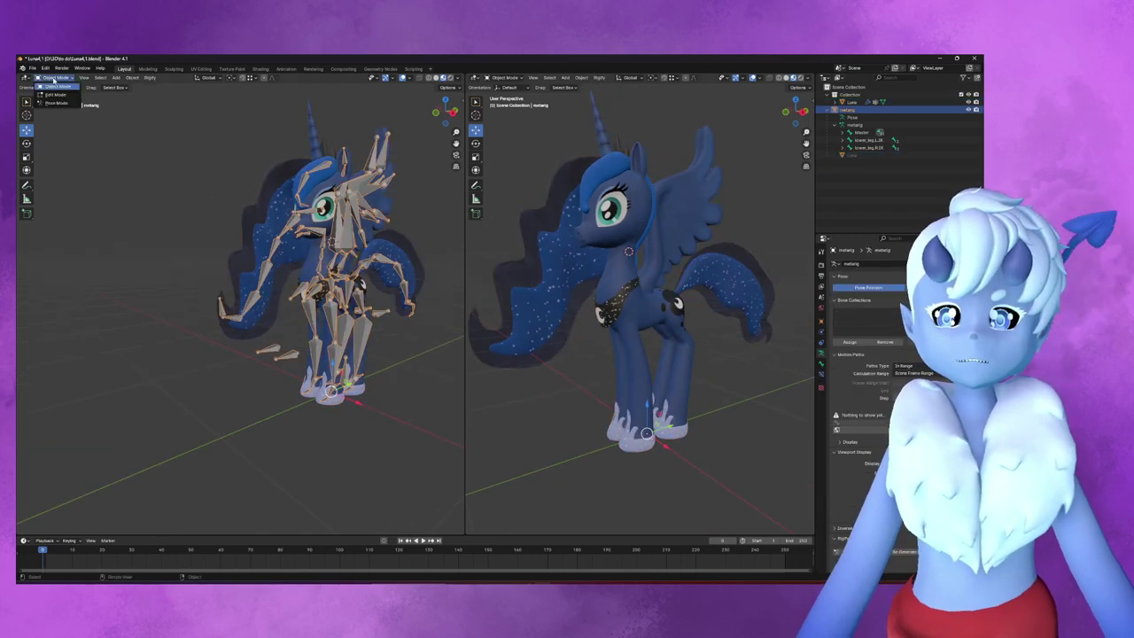
{"action": "left_click", "coordinate": [69, 103]}
{"action": "mouse_move", "coordinate": [265, 355]}
{"action": "middle_mouse_down"}
{"action": "mouse_move", "coordinate": [319, 417]}
{"action": "mouse_move", "coordinate": [312, 432]}
{"action": "middle_mouse_up"}
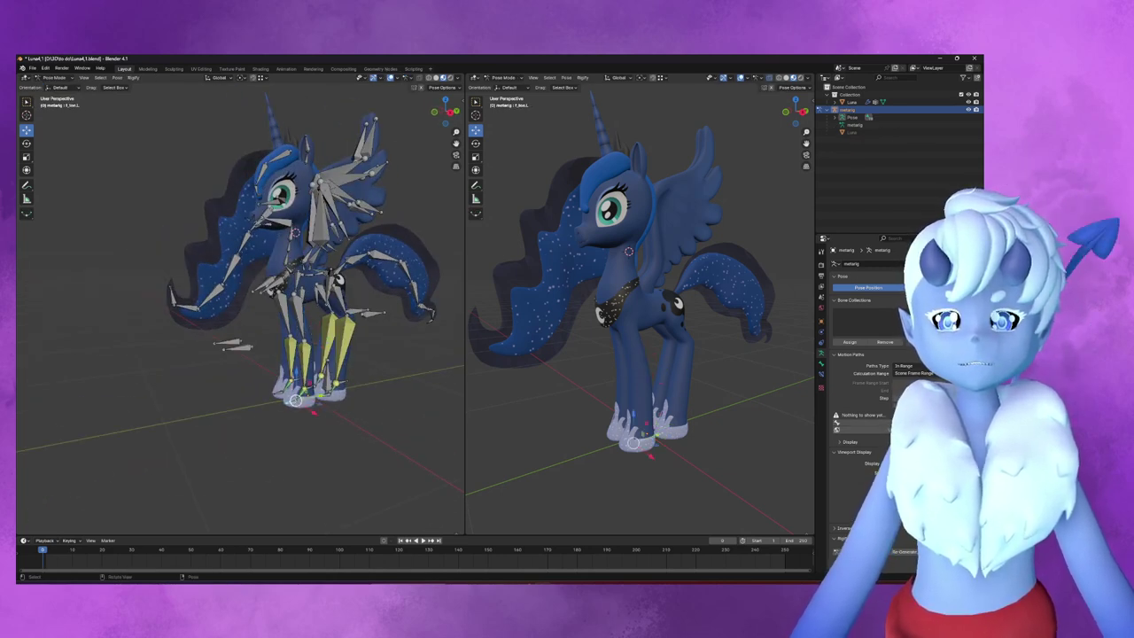
{"action": "left_click_drag", "start_coordinate": [295, 401], "coordinate": [312, 404]}
{"action": "middle_click_drag", "start_coordinate": [301, 390], "coordinate": [254, 387]}
{"action": "left_click", "coordinate": [254, 387]}
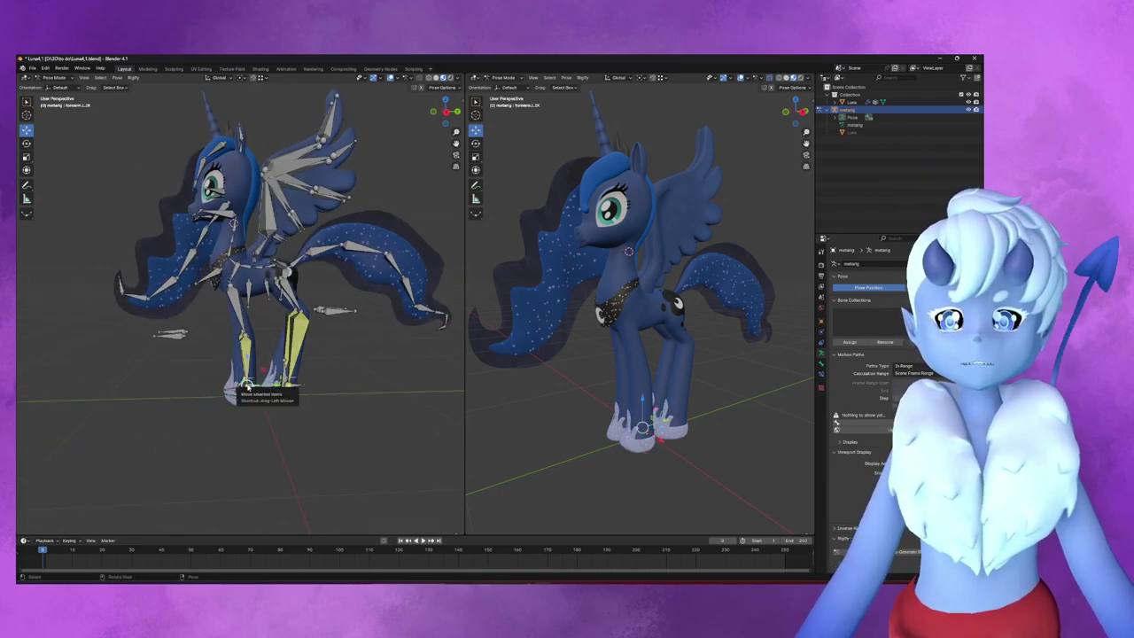
{"action": "key", "text": "g"}
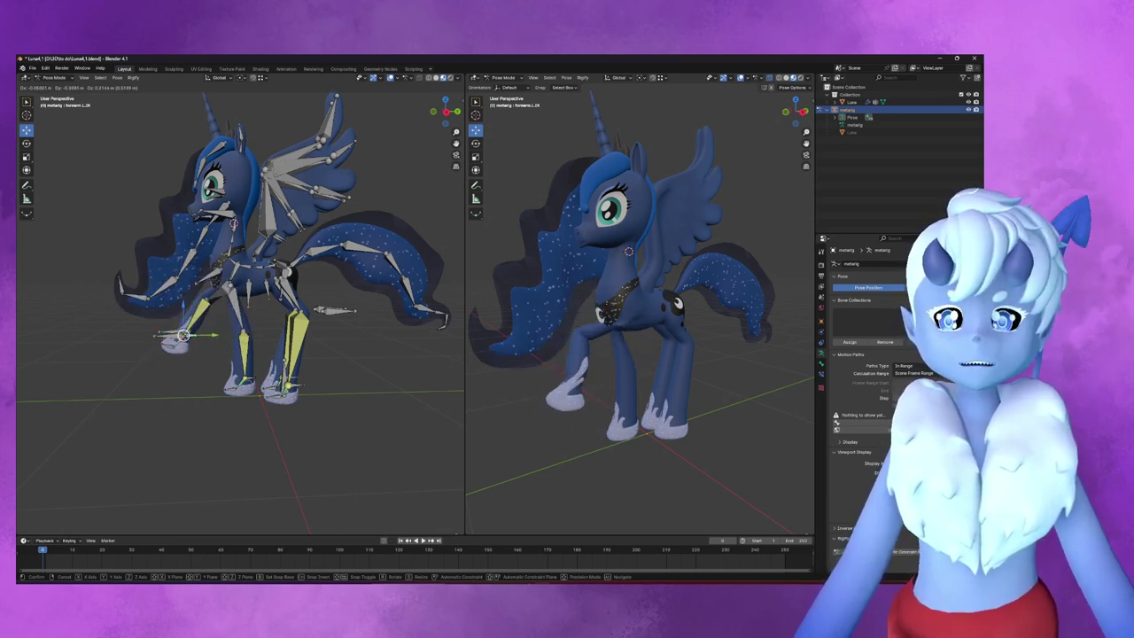
{"action": "left_click", "coordinate": [194, 339]}
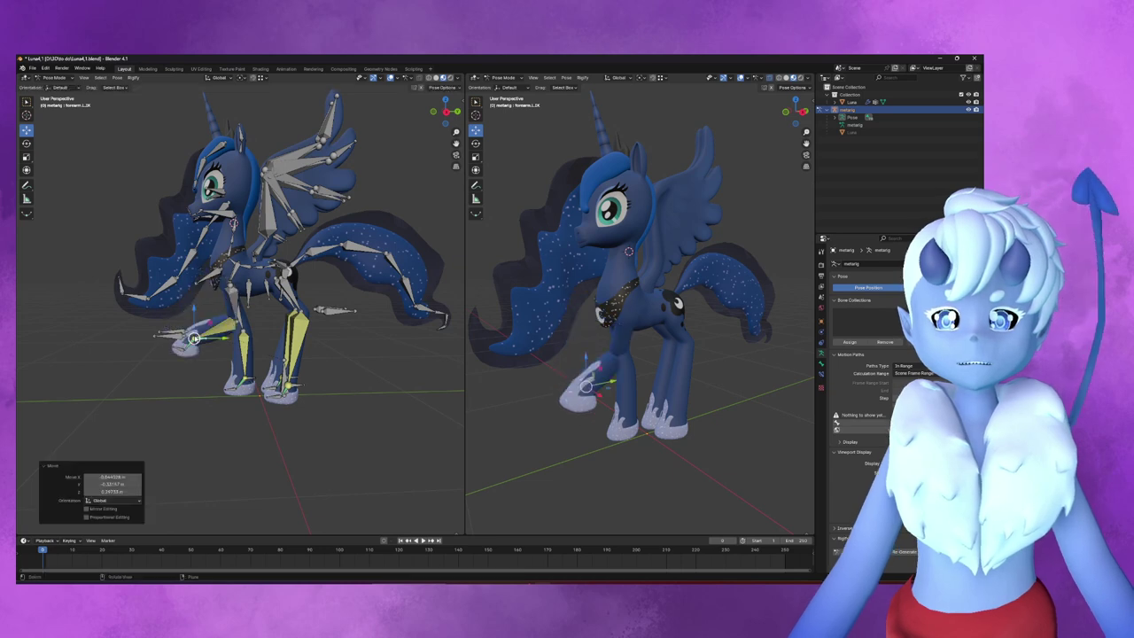
- Orbit around the posed rig to inspect the pony from several angles
{"action": "middle_click_drag", "start_coordinate": [194, 339], "coordinate": [261, 277]}
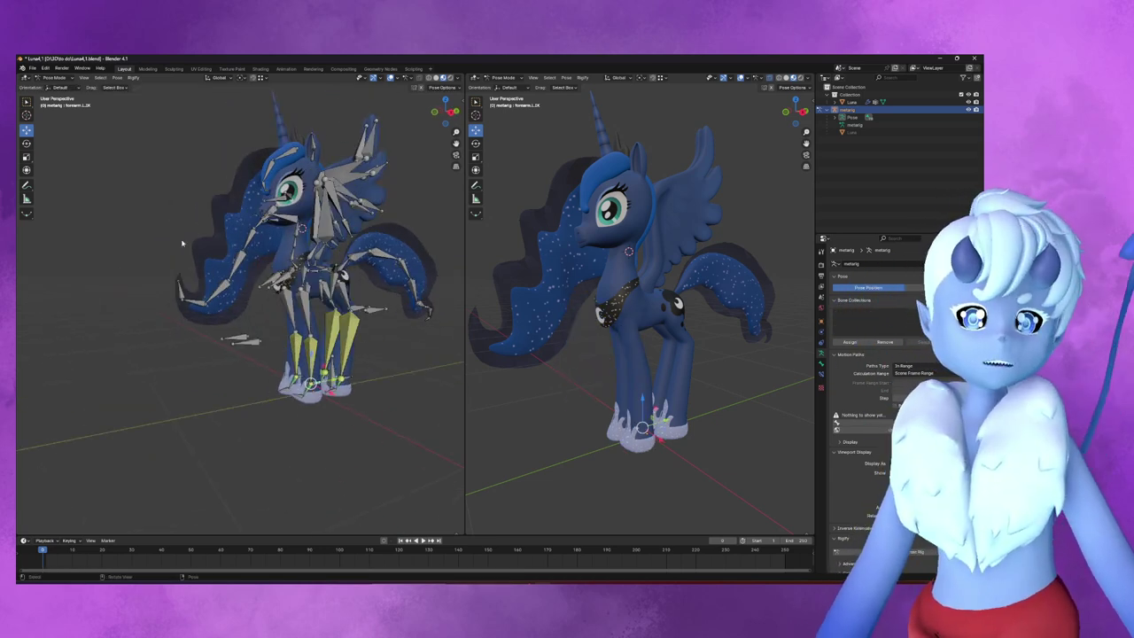
{"action": "mouse_move", "coordinate": [171, 229]}
{"action": "middle_mouse_down"}
{"action": "mouse_move", "coordinate": [324, 324]}
{"action": "mouse_move", "coordinate": [183, 250]}
{"action": "middle_mouse_up"}
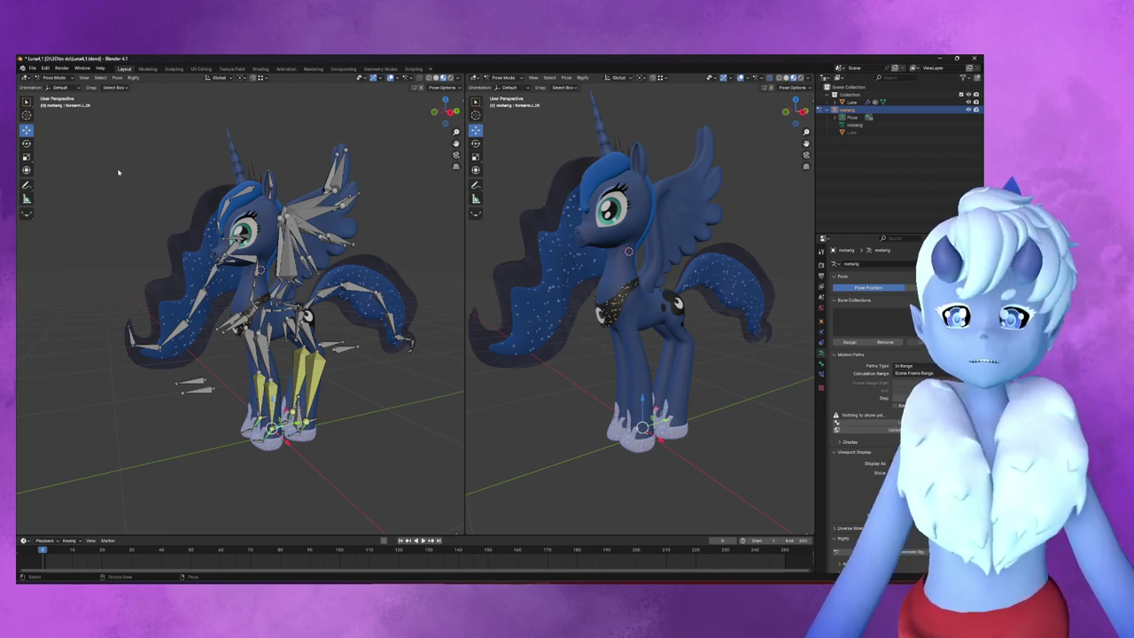
{"action": "middle_click_drag", "start_coordinate": [123, 175], "coordinate": [335, 290]}
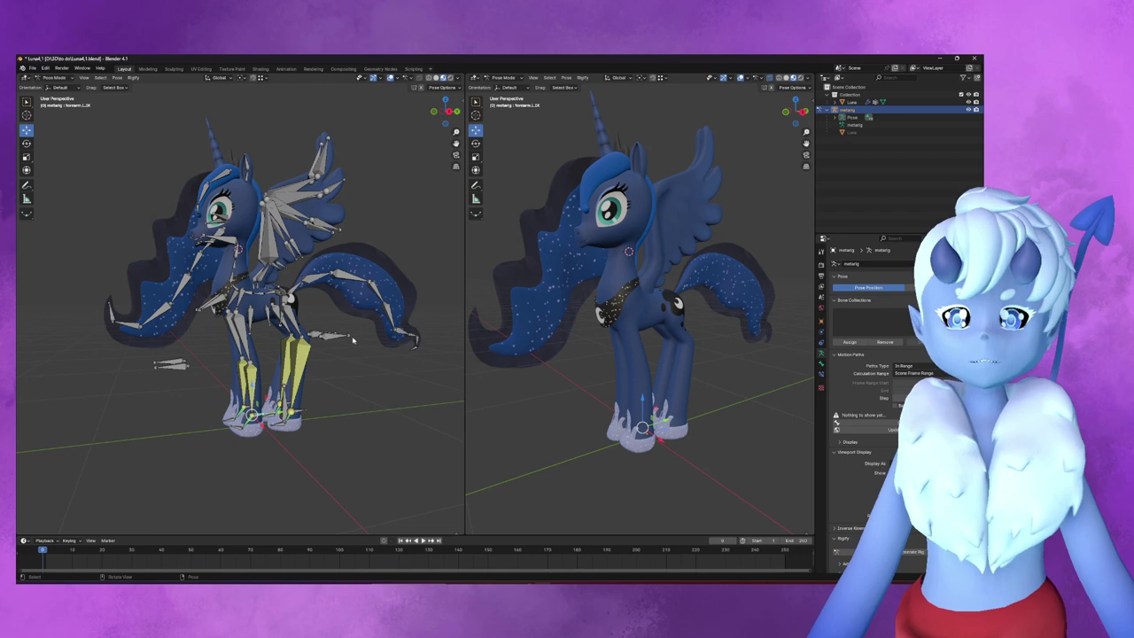
{"action": "middle_click_drag", "start_coordinate": [408, 438], "coordinate": [357, 355]}
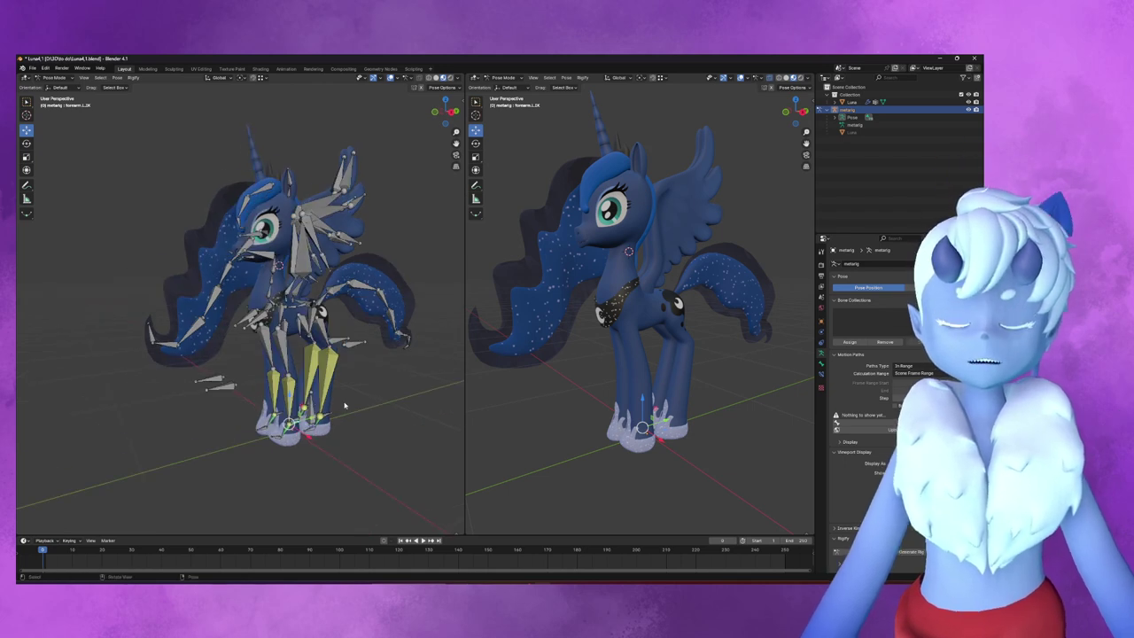
{"action": "middle_click_drag", "start_coordinate": [346, 409], "coordinate": [345, 399]}
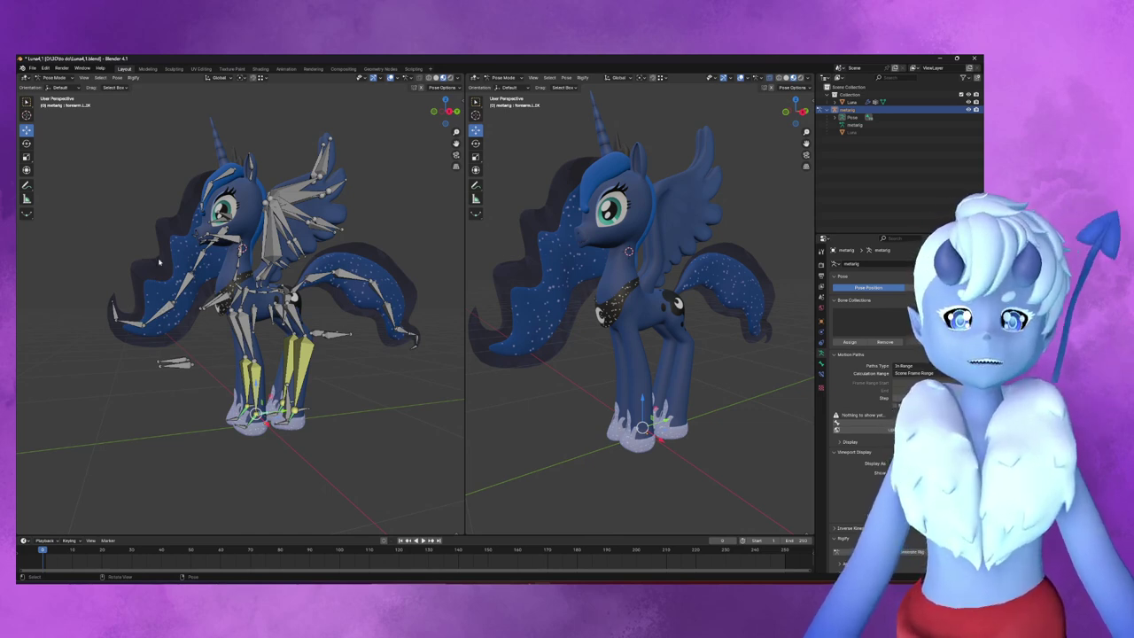
{"action": "middle_click_drag", "start_coordinate": [293, 247], "coordinate": [240, 236]}
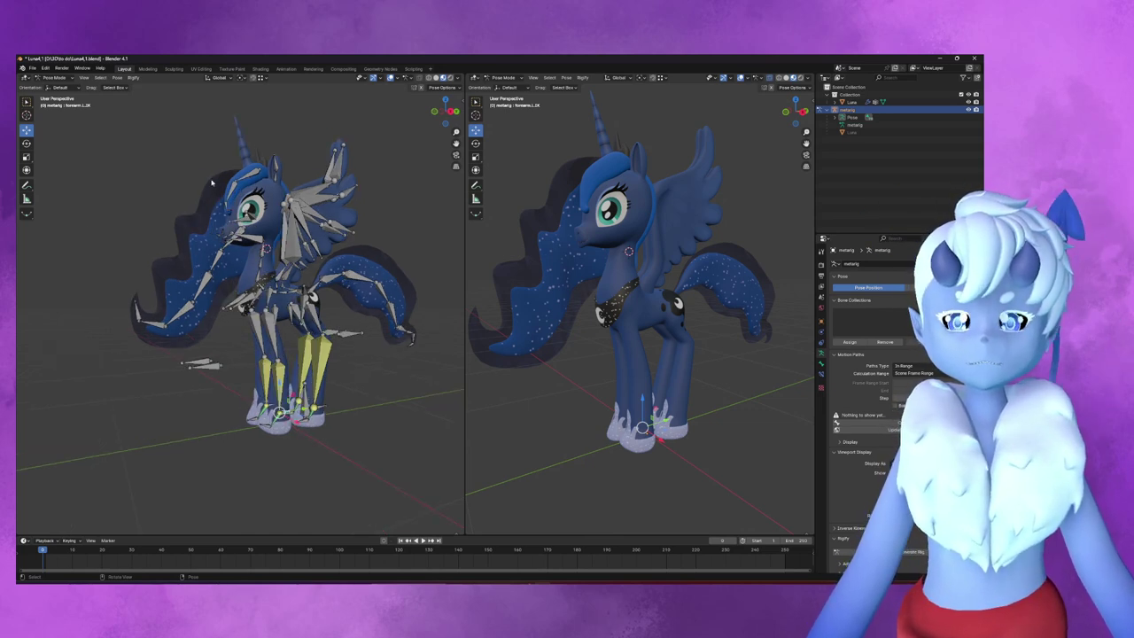
{"action": "middle_click_drag", "start_coordinate": [212, 183], "coordinate": [212, 239]}
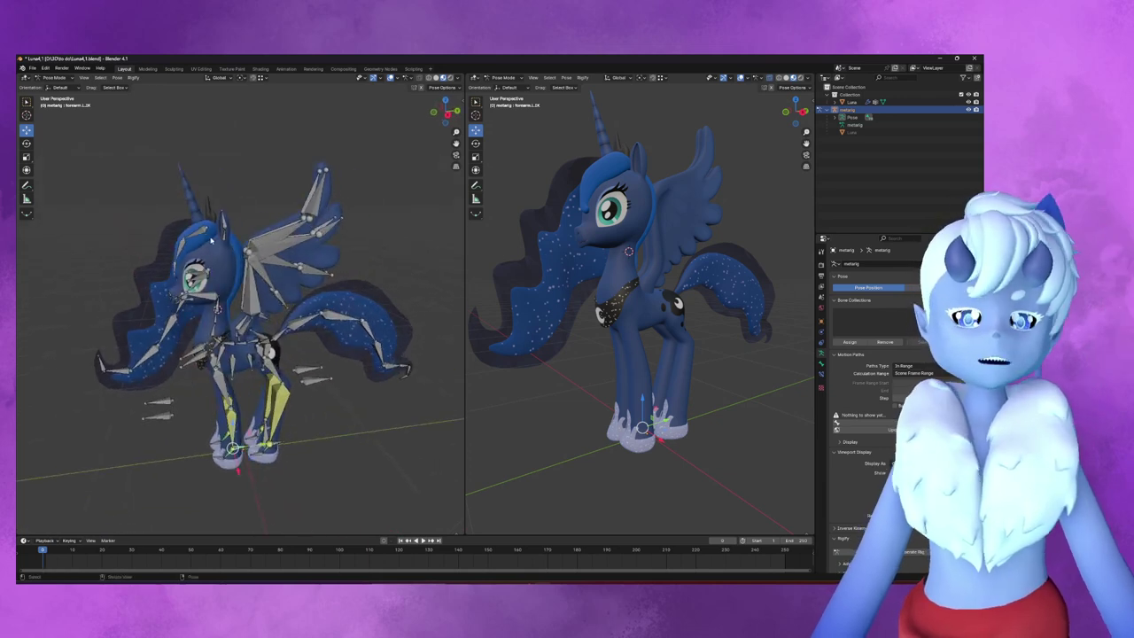
{"action": "middle_click_drag", "start_coordinate": [237, 228], "coordinate": [223, 357]}
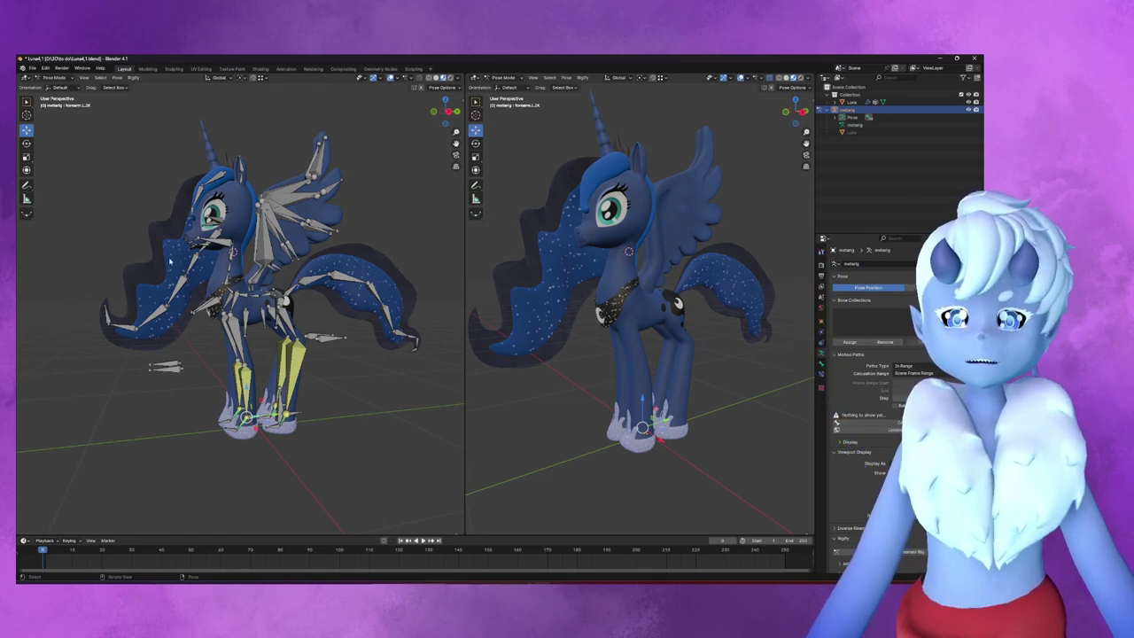
{"action": "middle_click_drag", "start_coordinate": [159, 283], "coordinate": [148, 153]}
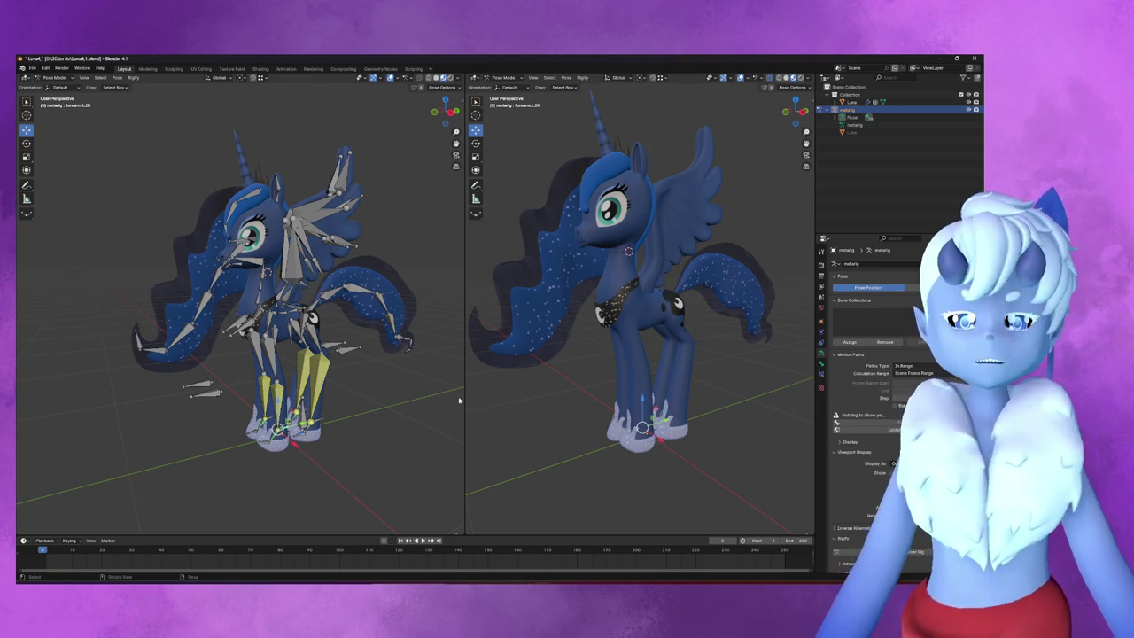
{"action": "scroll", "coordinate": [266, 301], "scroll_direction": "down", "scroll_amount": 2}
- Switch back to Object Mode, select both the metarig and Luna mesh, and bring up File > Export
{"action": "left_click", "coordinate": [55, 77]}
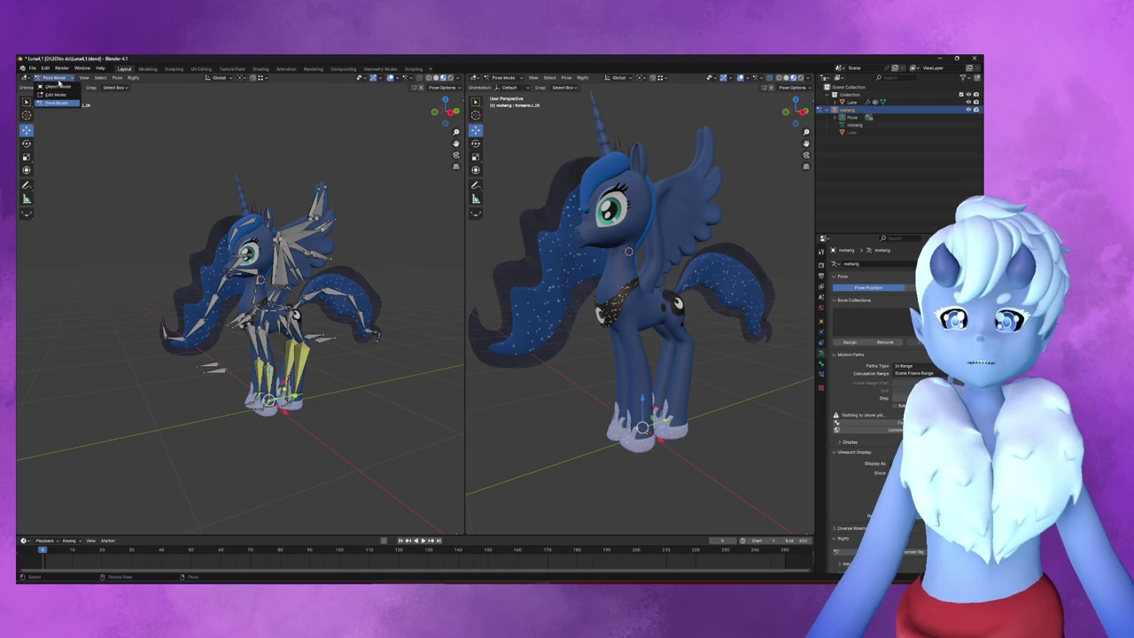
{"action": "left_click", "coordinate": [53, 83]}
{"action": "left_click_drag", "start_coordinate": [109, 127], "coordinate": [435, 534]}
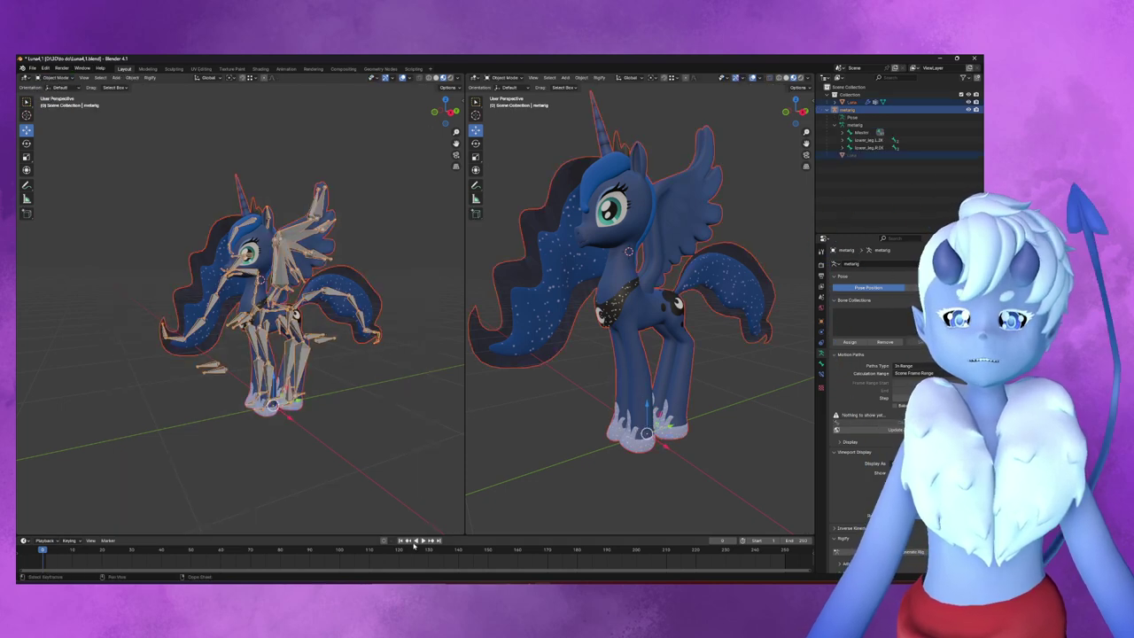
{"action": "left_click", "coordinate": [379, 461]}
{"action": "left_click_drag", "start_coordinate": [436, 474], "coordinate": [157, 126]}
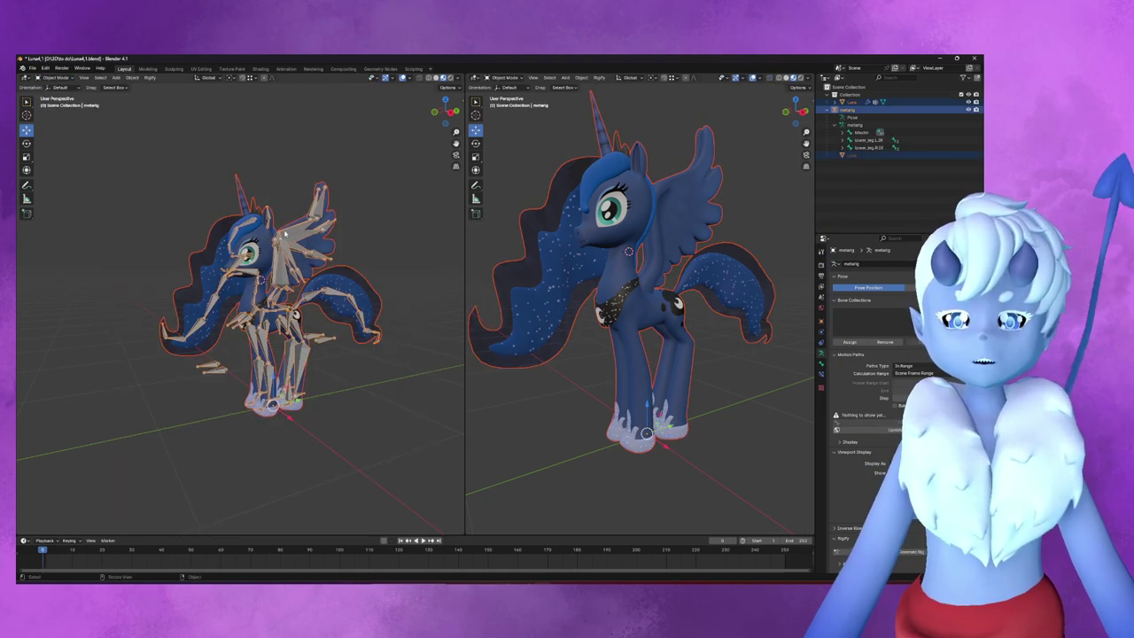
{"action": "left_click", "coordinate": [32, 67]}
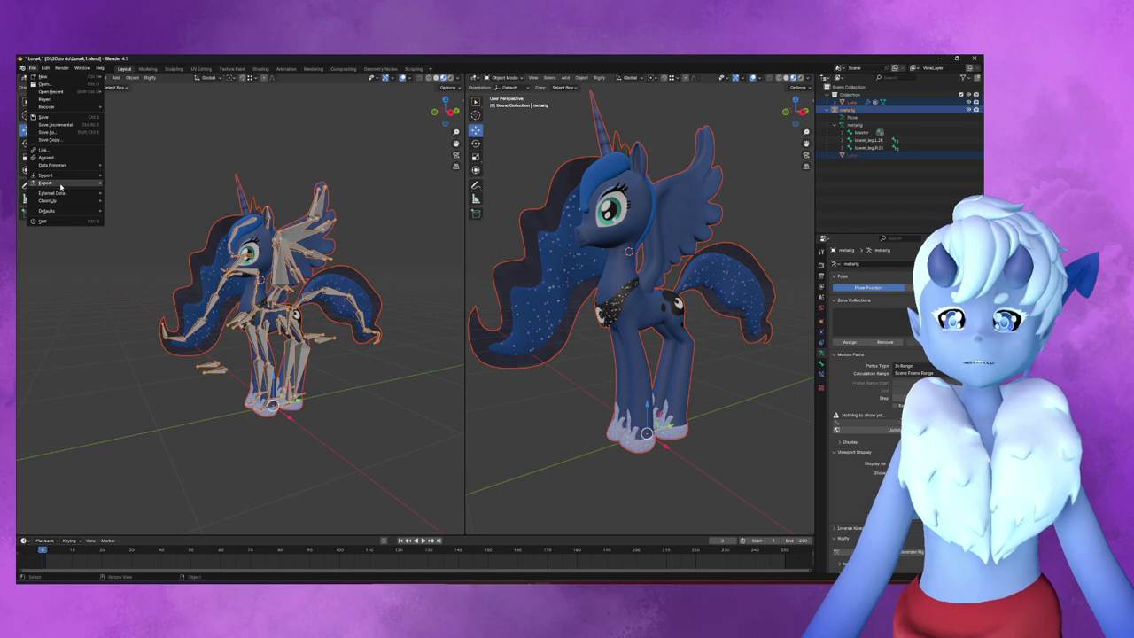
- Export the pony and rig as Luna_Export.fbx with Smoothing set to Normals Only
{"action": "mouse_move", "coordinate": [54, 182]}
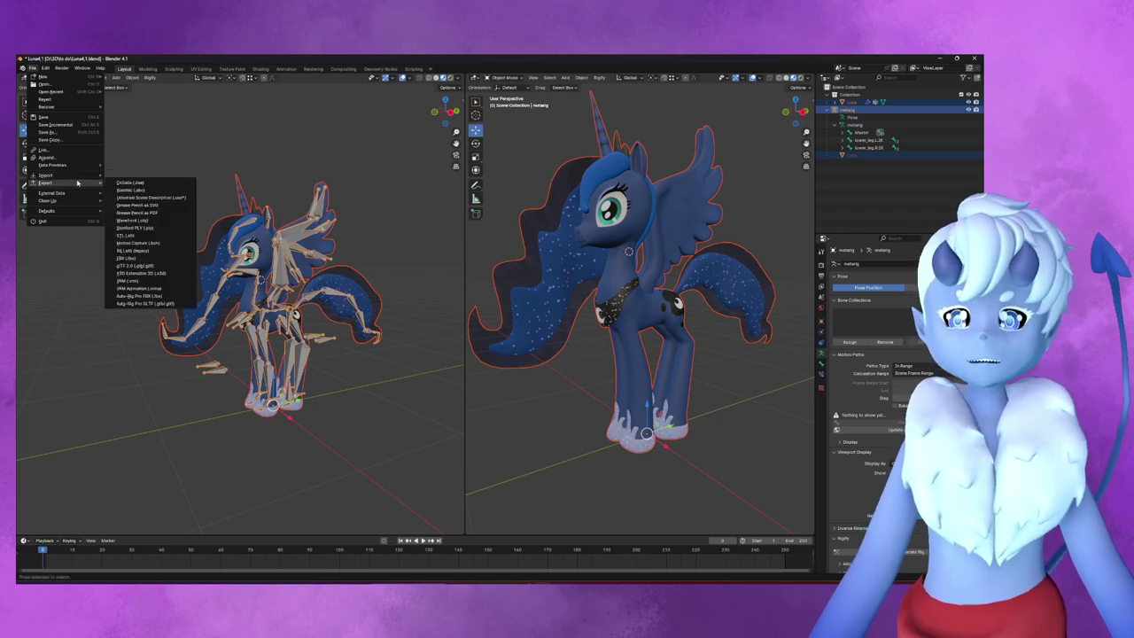
{"action": "left_click", "coordinate": [177, 255]}
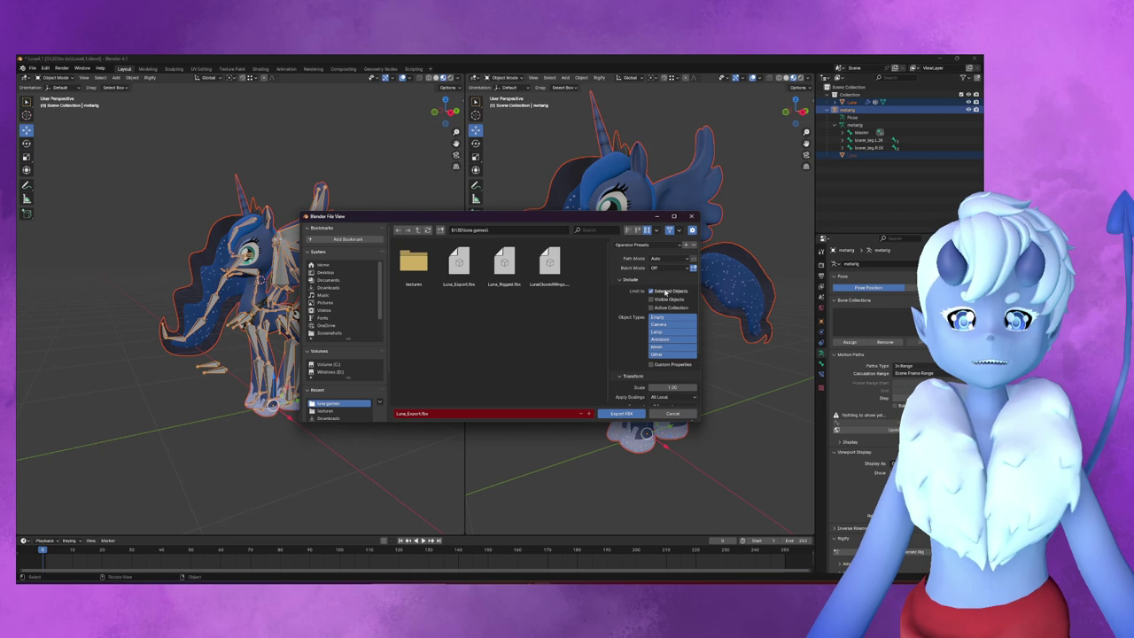
{"action": "scroll", "coordinate": [640, 386], "scroll_direction": "down", "scroll_amount": 3}
{"action": "scroll", "coordinate": [640, 387], "scroll_direction": "down", "scroll_amount": 1}
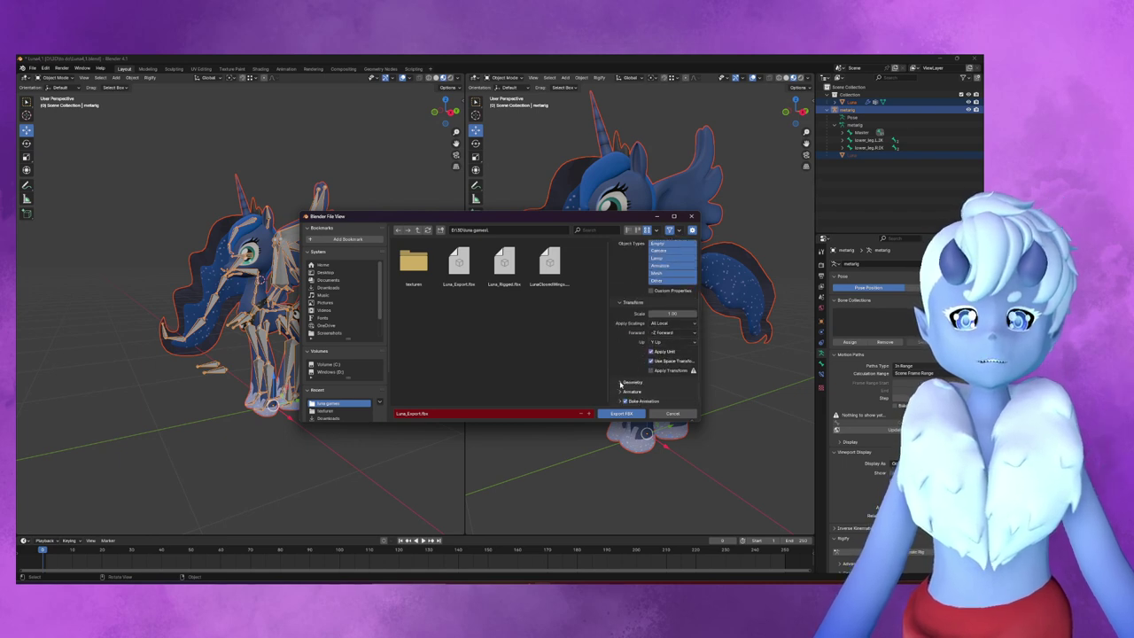
{"action": "scroll", "coordinate": [668, 398], "scroll_direction": "down", "scroll_amount": 1}
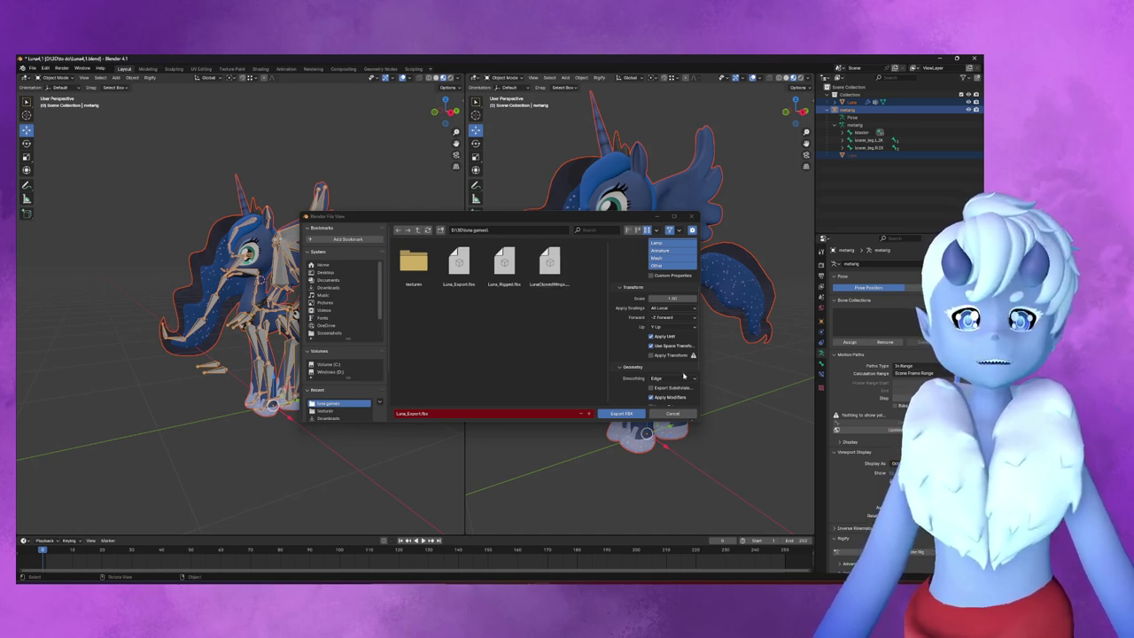
{"action": "left_click", "coordinate": [683, 375]}
{"action": "left_click", "coordinate": [660, 387]}
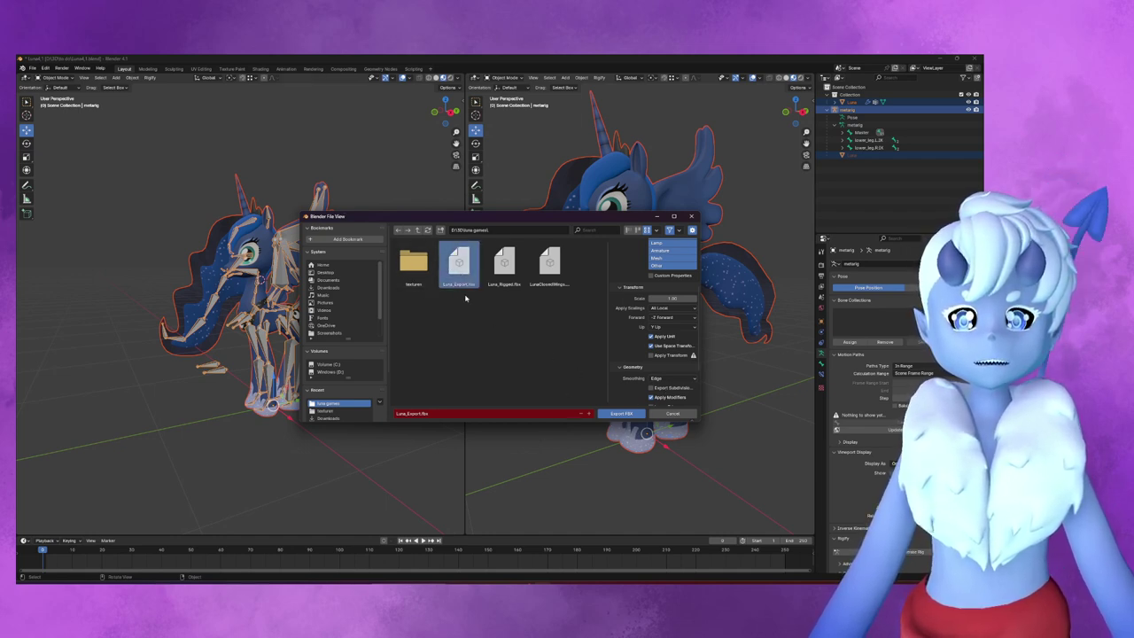
{"action": "left_click", "coordinate": [611, 415]}
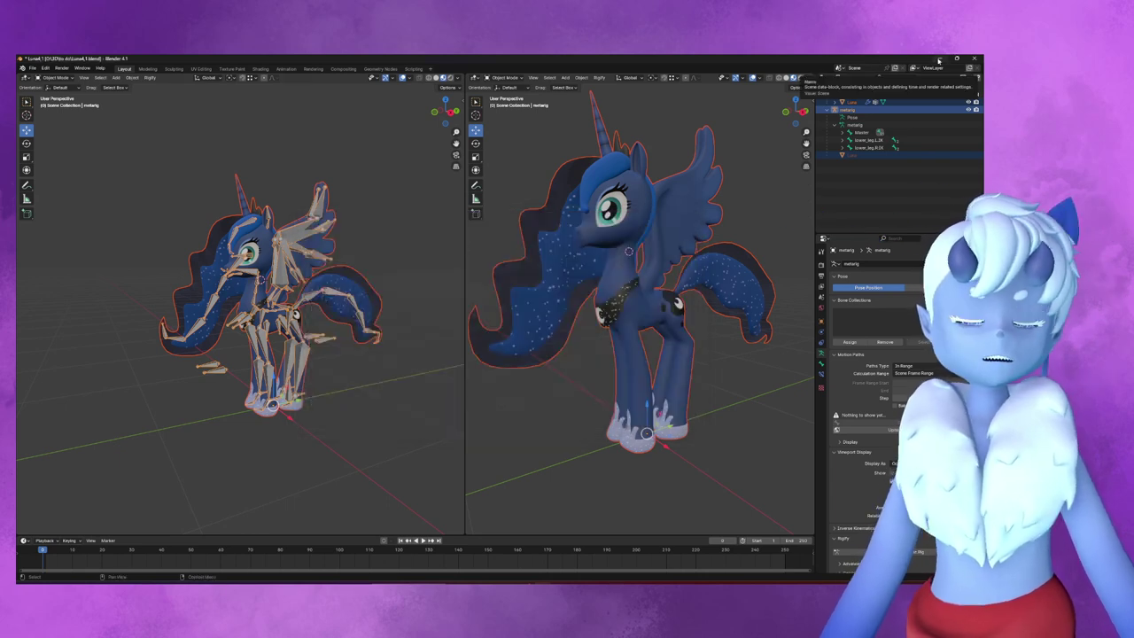
{"action": "left_click", "coordinate": [940, 60]}
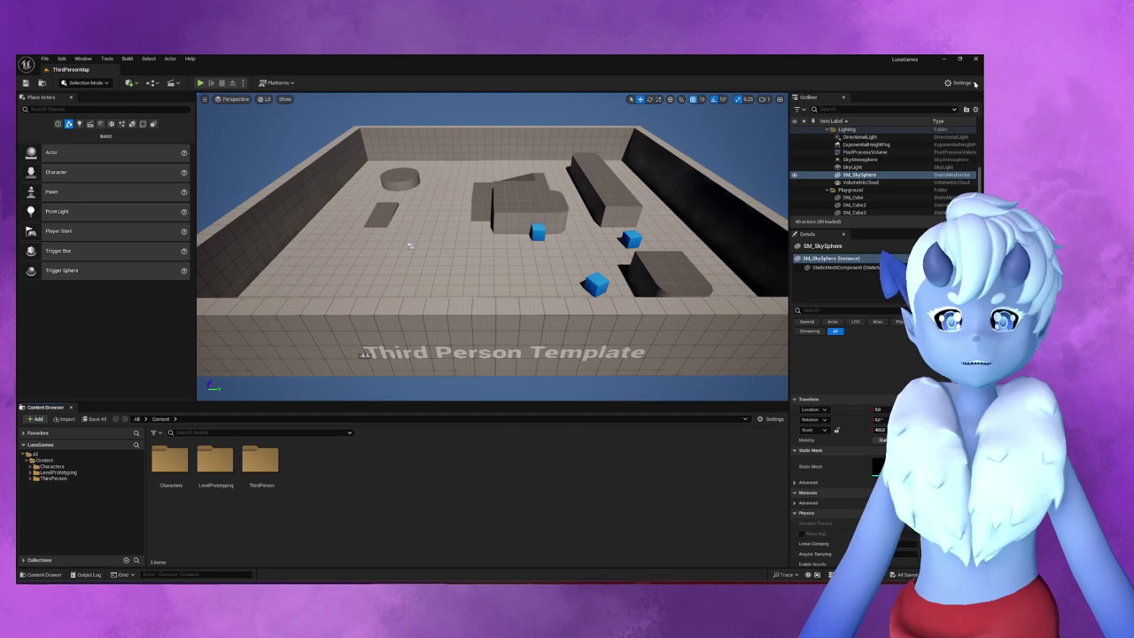
- Bring up the Settings menu from the Unreal Editor toolbar
{"action": "left_click", "coordinate": [975, 84]}
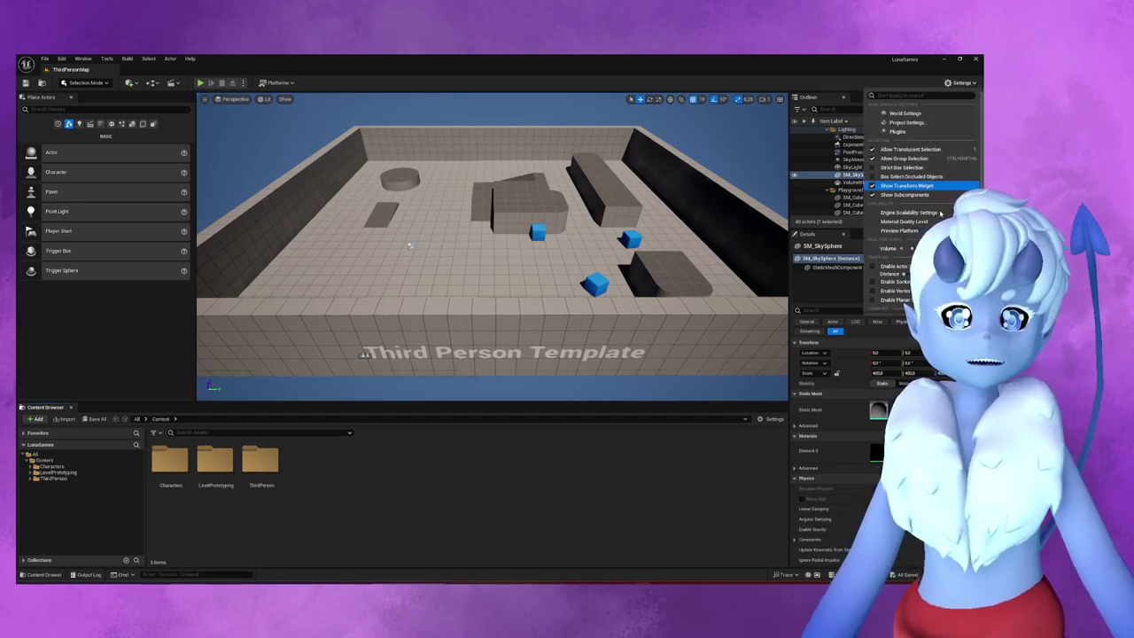
- Set Engine Scalability to Medium for all groups and dismiss the menu
{"action": "mouse_move", "coordinate": [907, 214]}
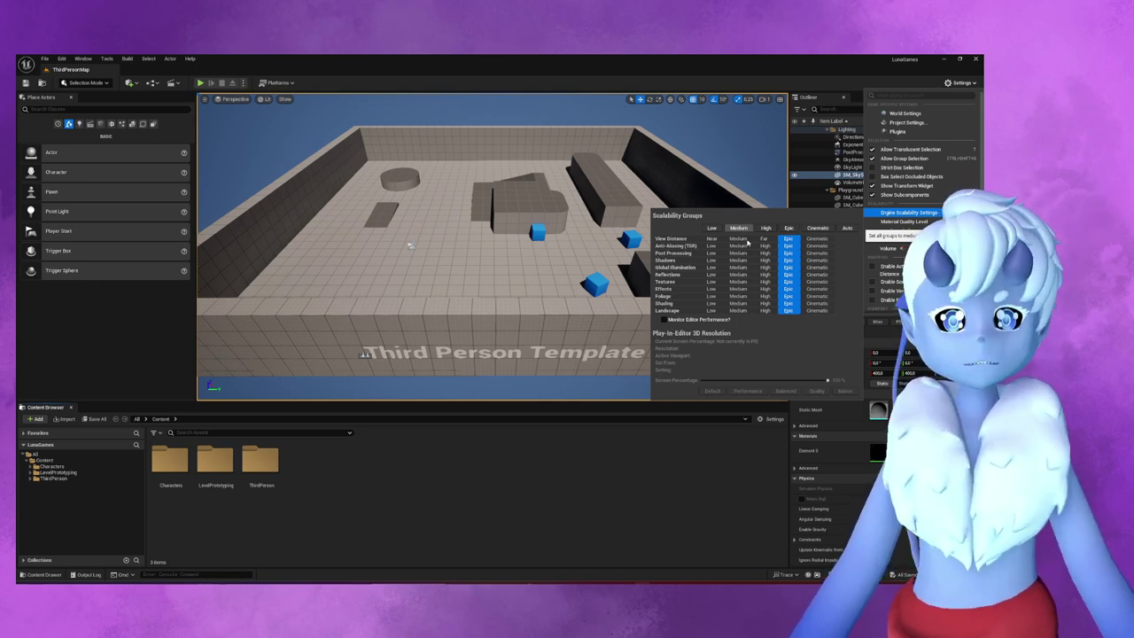
{"action": "left_click", "coordinate": [738, 229]}
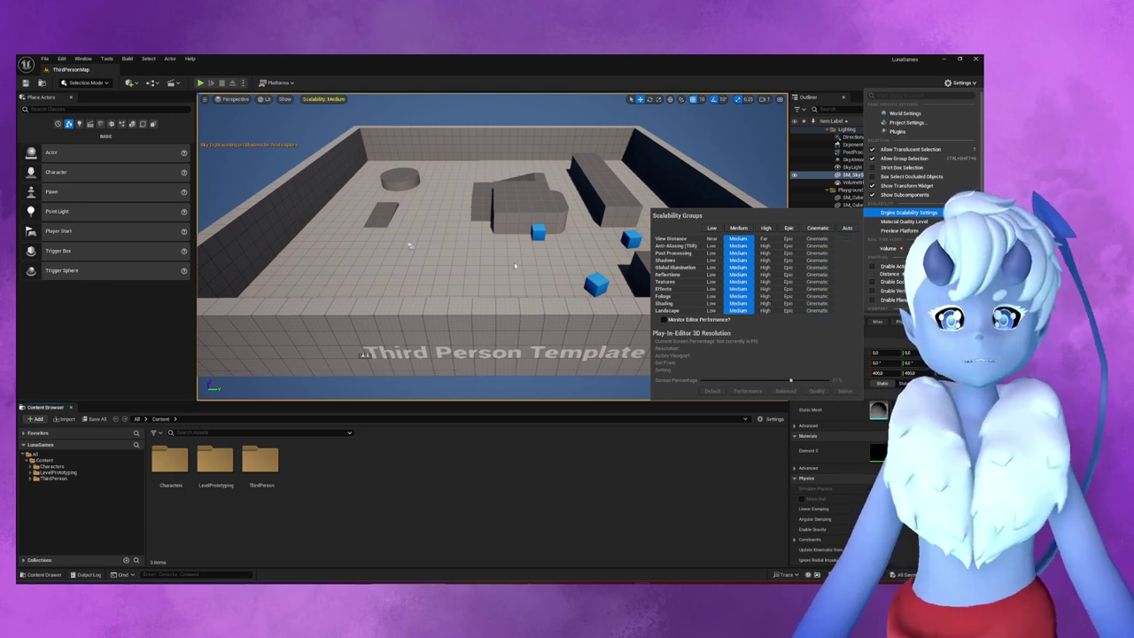
{"action": "left_click", "coordinate": [276, 224]}
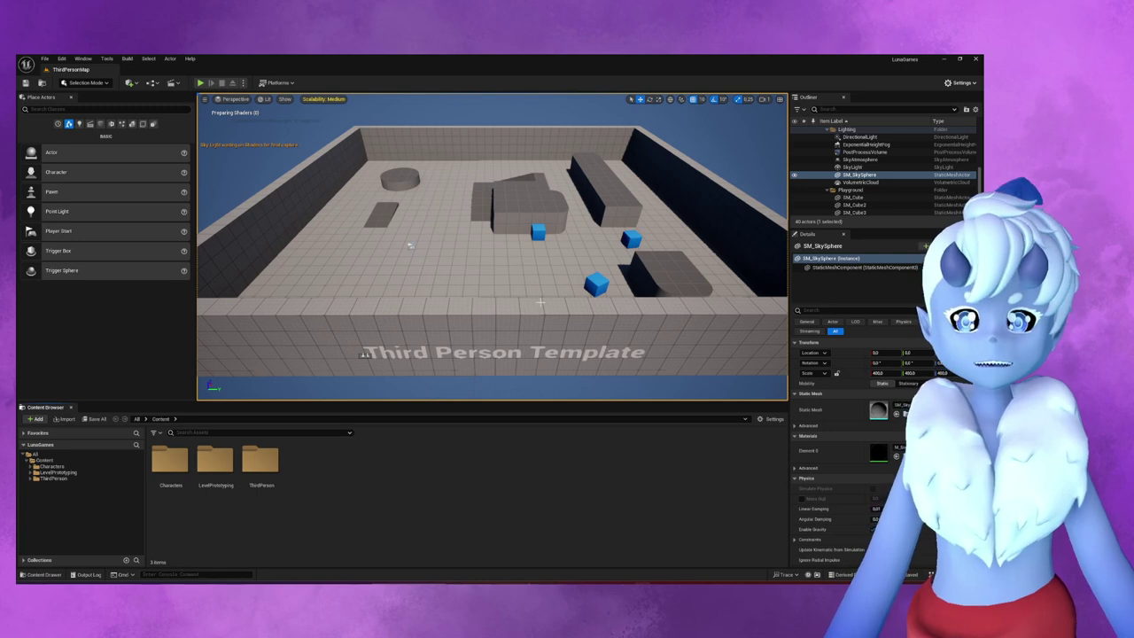
- Browse the Mannequins, ThirdPerson Blueprints and ThirdPerson Maps folders in the Content Browser
{"action": "left_click", "coordinate": [547, 251]}
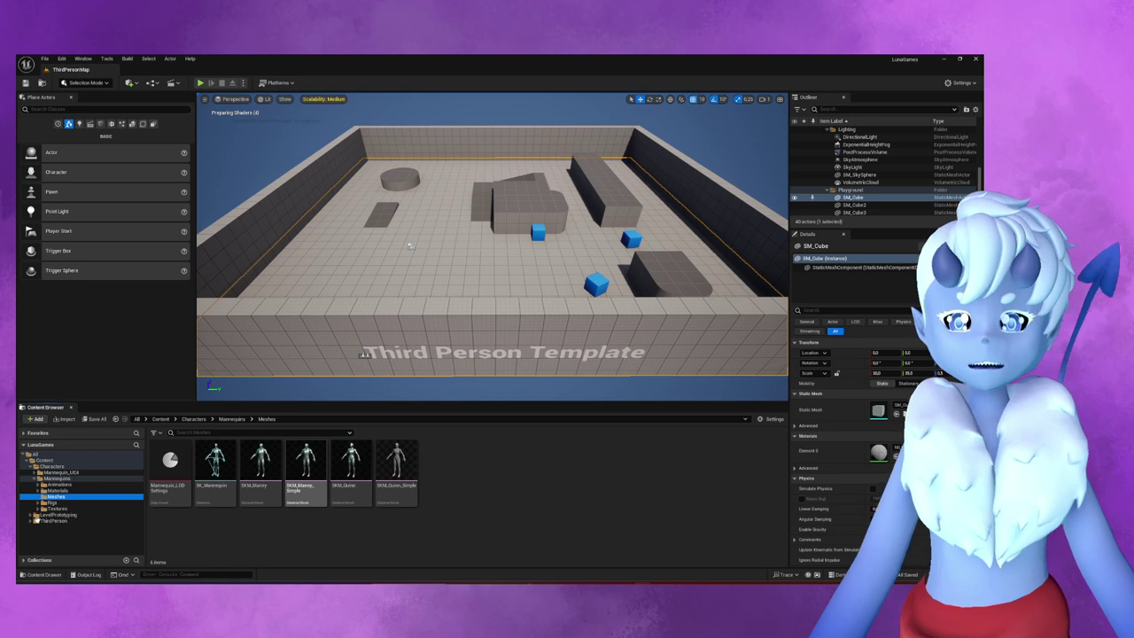
{"action": "key", "text": "Right"}
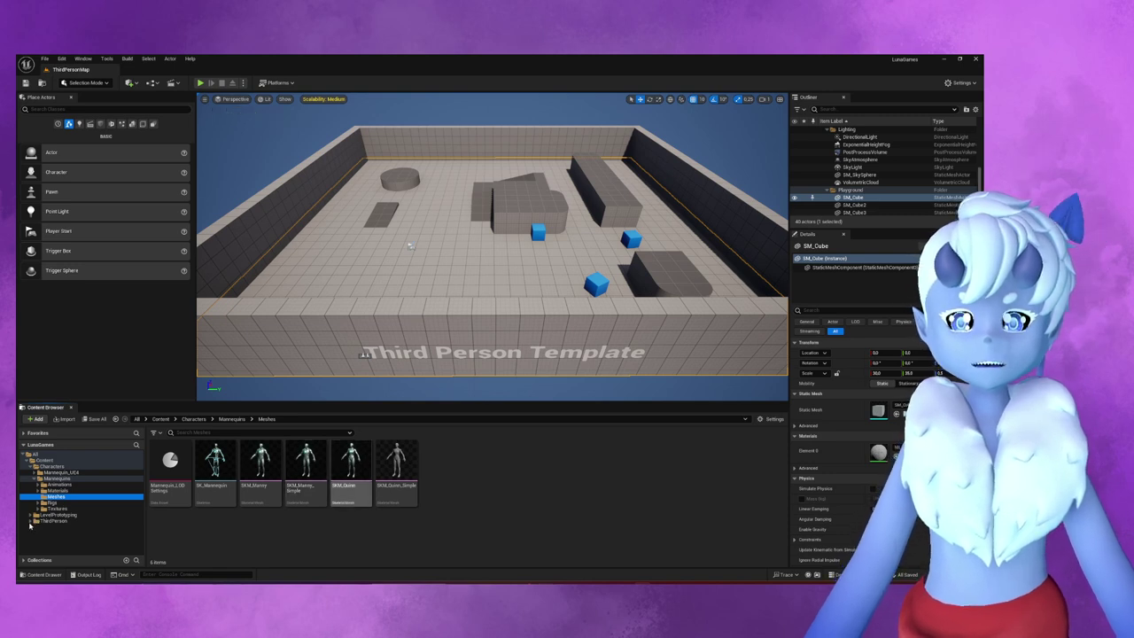
{"action": "left_click", "coordinate": [31, 522]}
{"action": "key", "text": "Left"}
{"action": "left_click", "coordinate": [51, 526]}
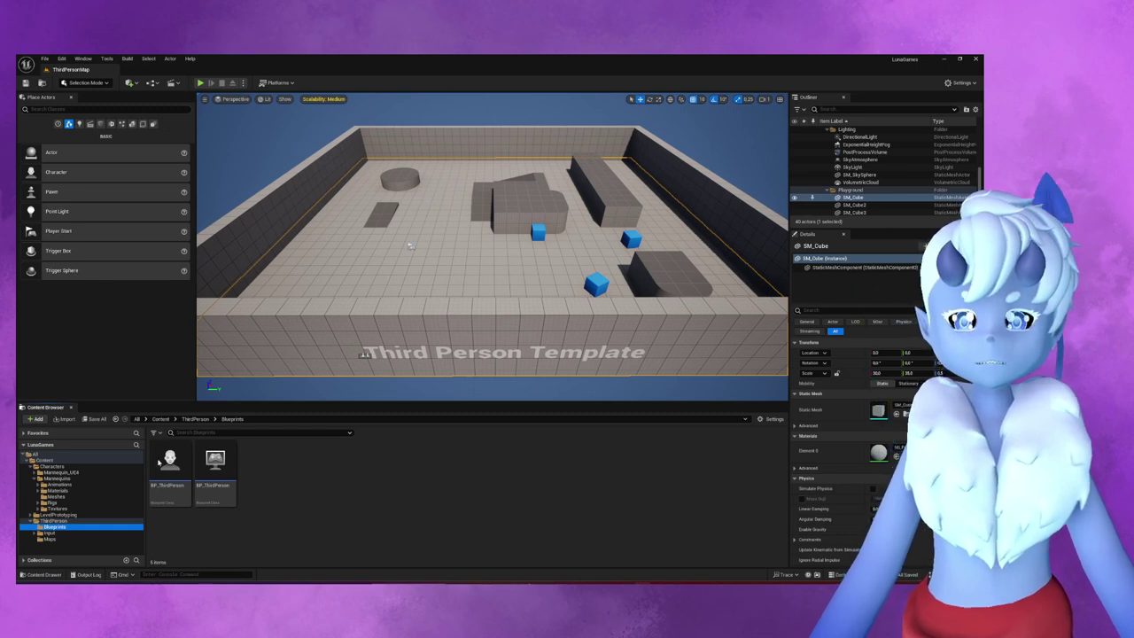
{"action": "left_click", "coordinate": [168, 461]}
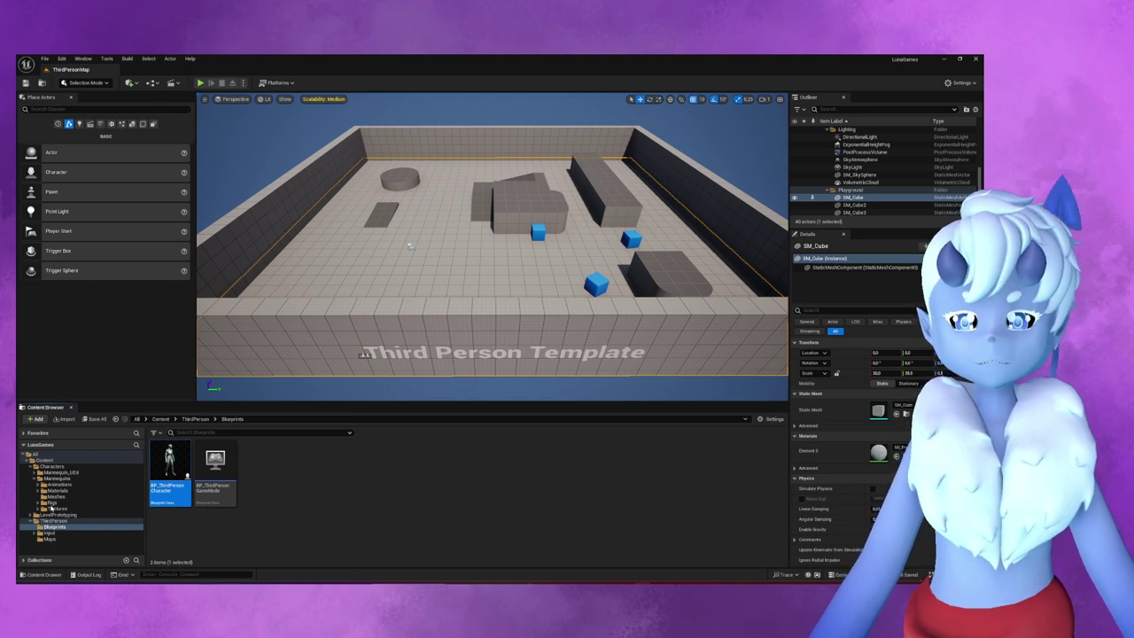
{"action": "left_click", "coordinate": [50, 539]}
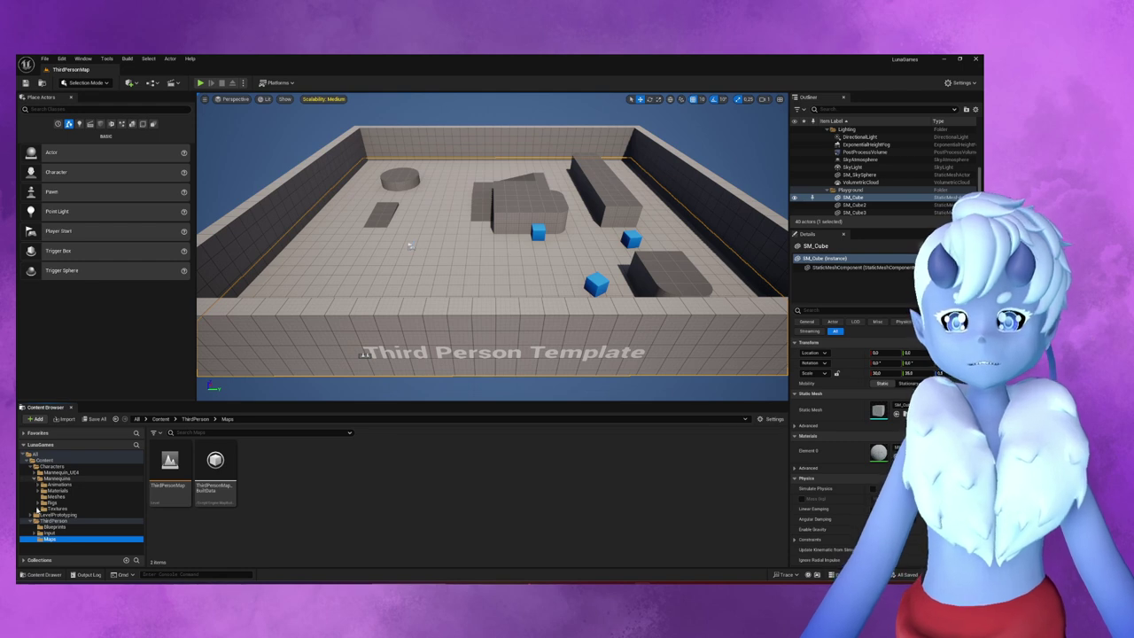
- Check LevelPrototyping, fly the camera into the arena, and go to the Characters folder
{"action": "left_click", "coordinate": [33, 478]}
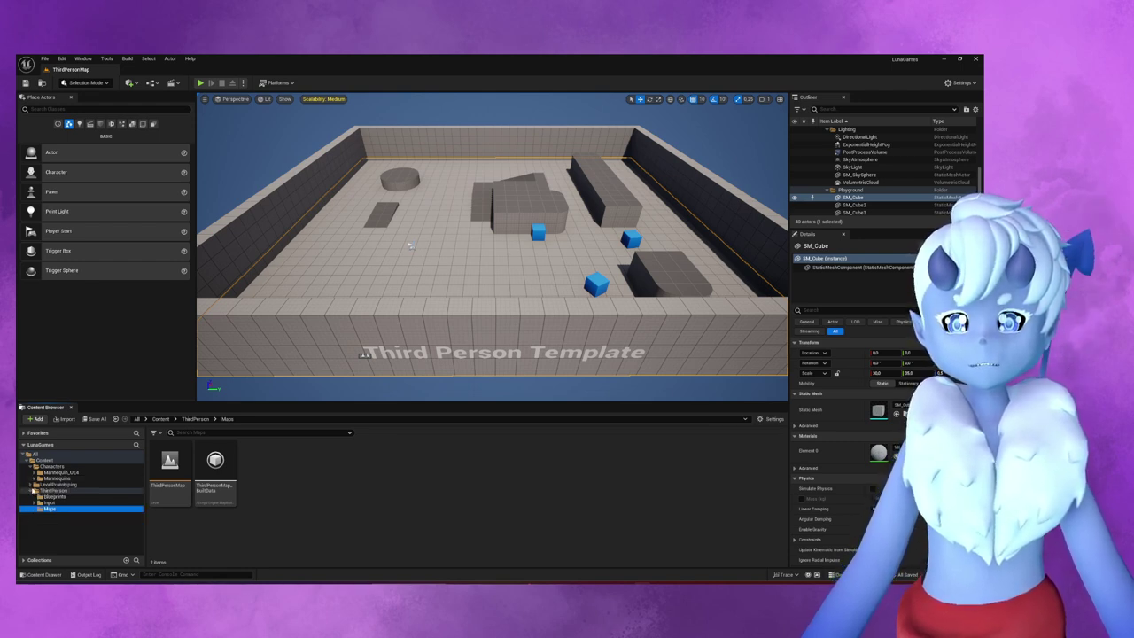
{"action": "double_click", "coordinate": [56, 486]}
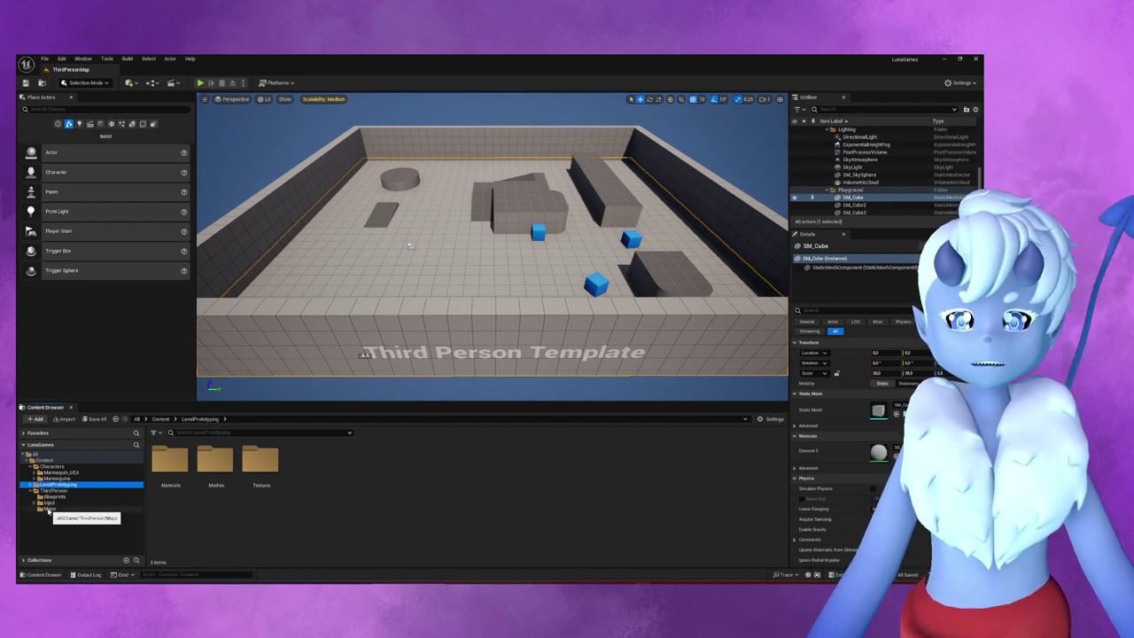
{"action": "left_click", "coordinate": [50, 510]}
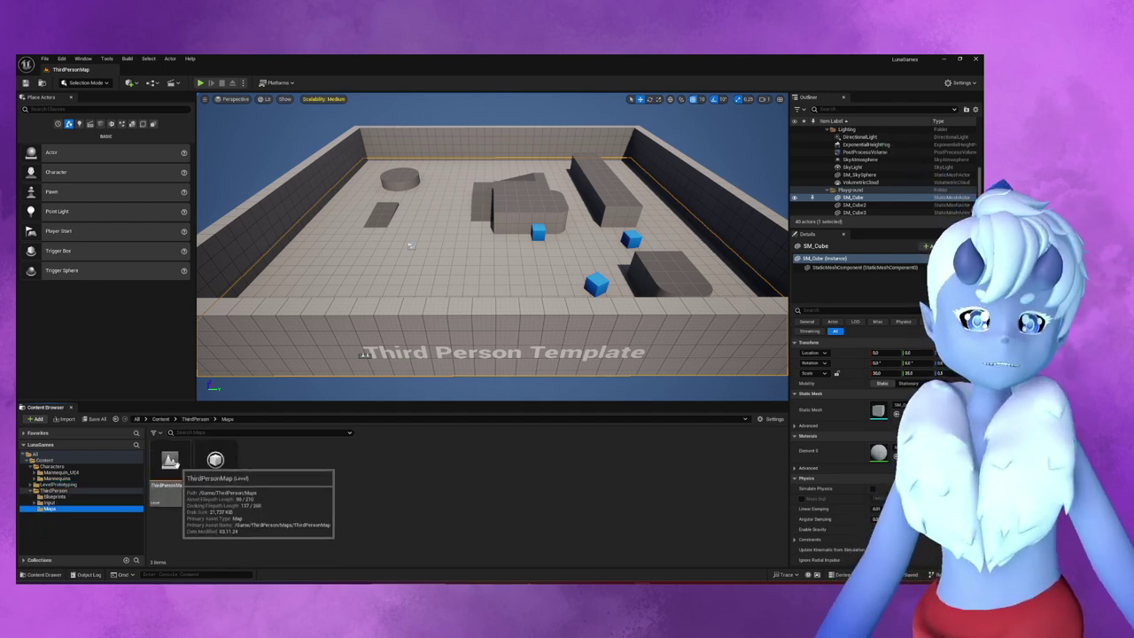
{"action": "mouse_move", "coordinate": [550, 383]}
{"action": "right_mouse_down"}
{"action": "mouse_move", "coordinate": [571, 399]}
{"action": "mouse_move", "coordinate": [576, 390]}
{"action": "right_mouse_up"}
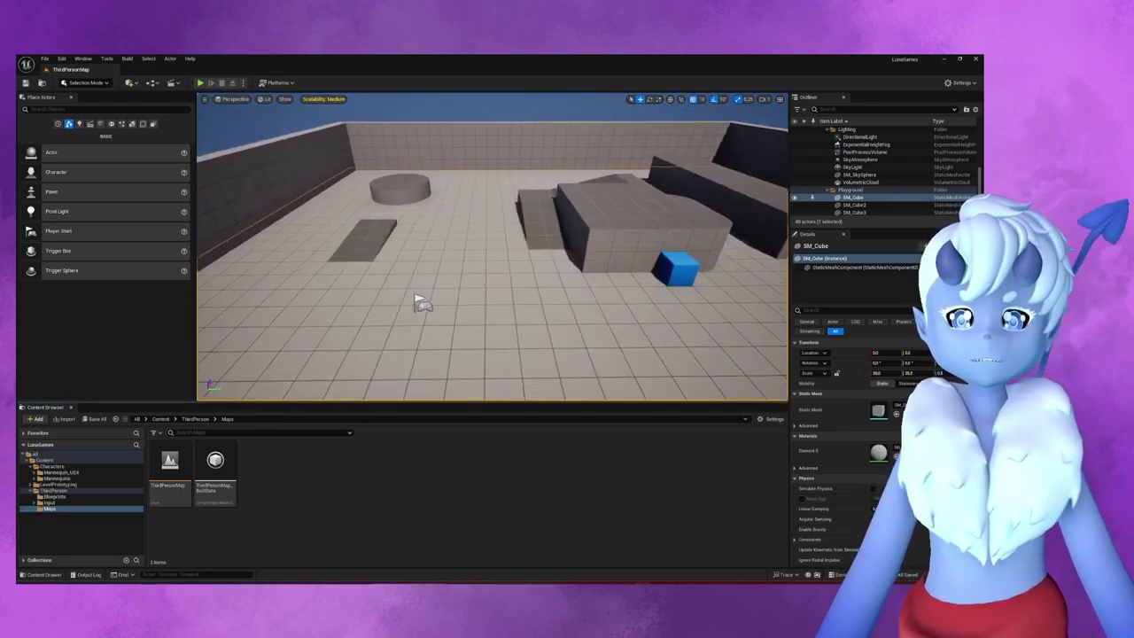
{"action": "scroll", "coordinate": [425, 278], "scroll_direction": "down", "scroll_amount": 5}
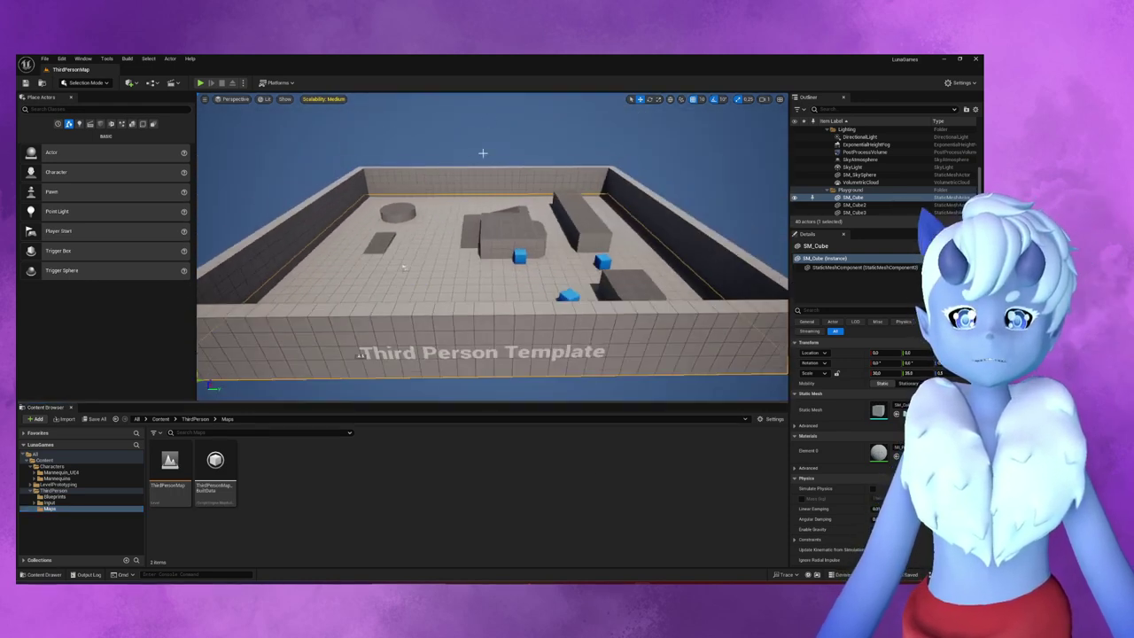
{"action": "left_click", "coordinate": [363, 350]}
{"action": "right_click_drag", "start_coordinate": [637, 235], "coordinate": [270, 388]}
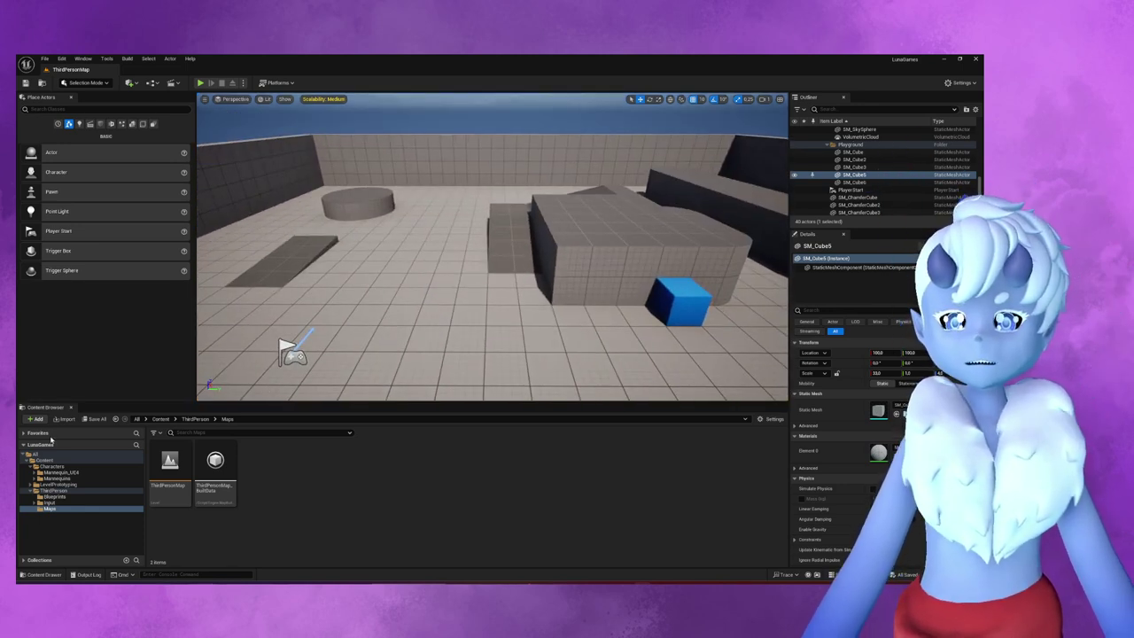
{"action": "left_click", "coordinate": [51, 465]}
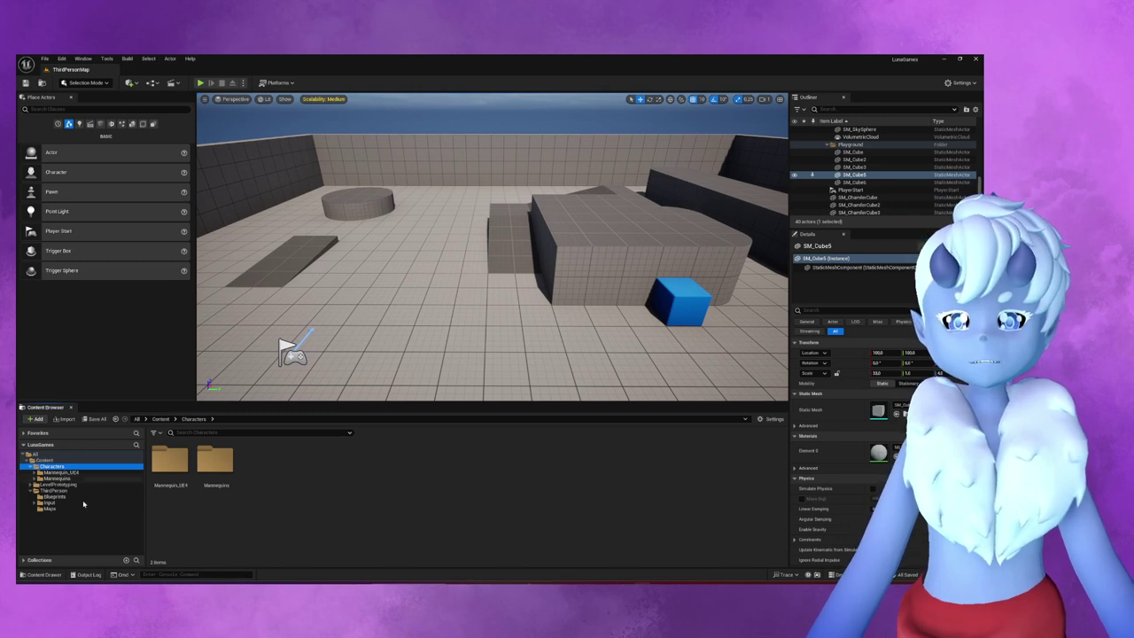
{"action": "right_click", "coordinate": [287, 466]}
{"action": "mouse_move", "coordinate": [377, 460]}
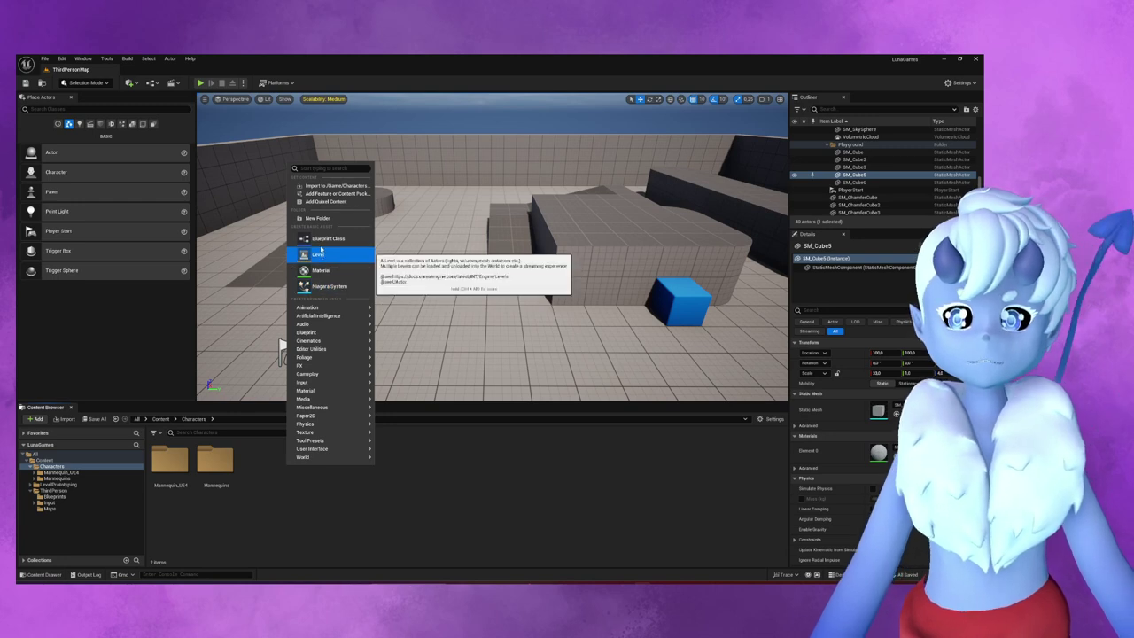
- Create a Luna folder in Characters with a Materials subfolder inside it
{"action": "left_click", "coordinate": [328, 217]}
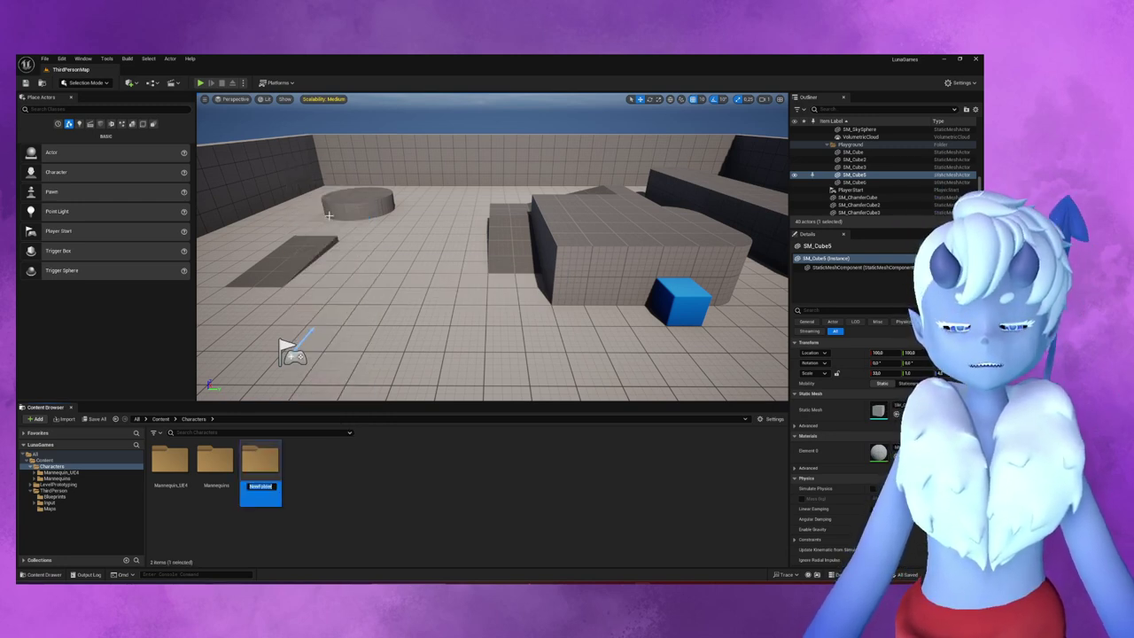
{"action": "type", "text": "Luna"}
{"action": "key", "text": "Return"}
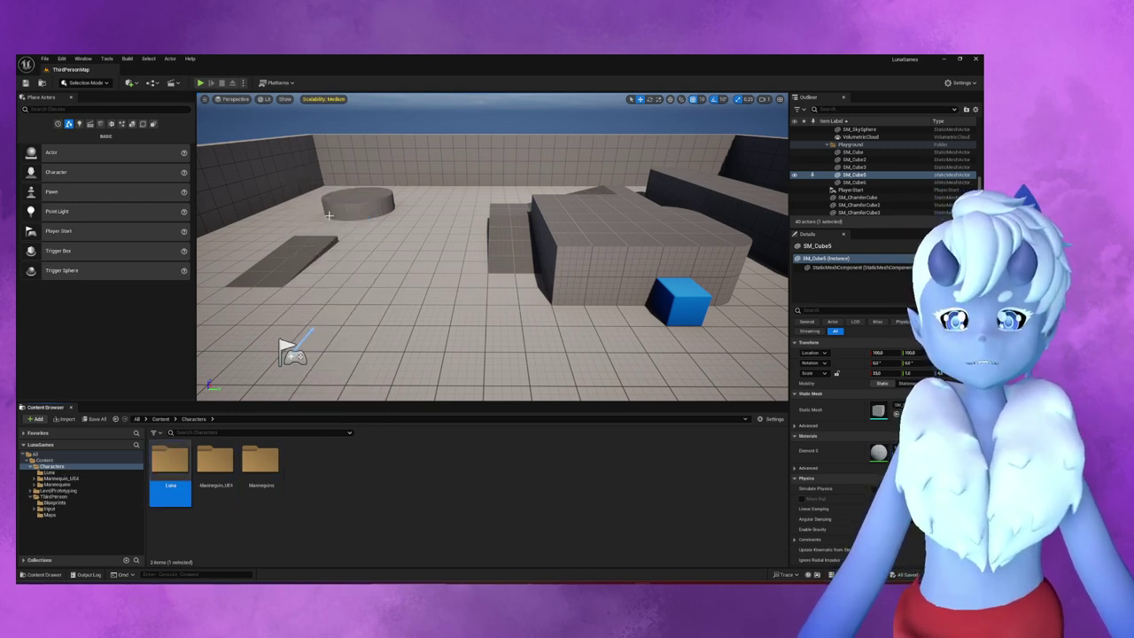
{"action": "double_click", "coordinate": [184, 464]}
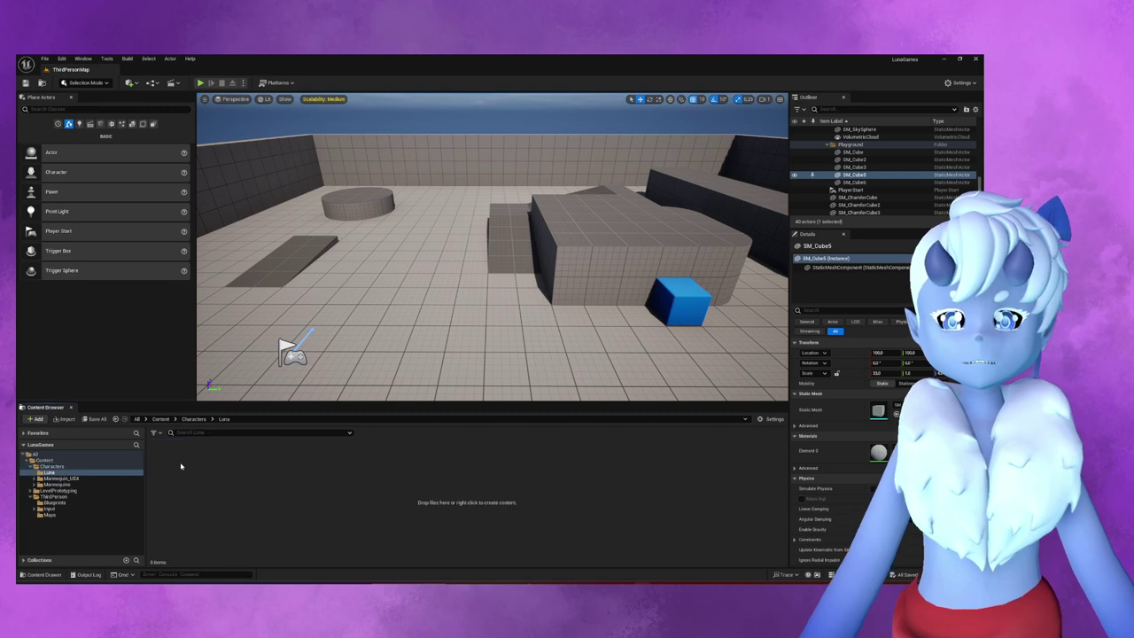
{"action": "right_click", "coordinate": [188, 474]}
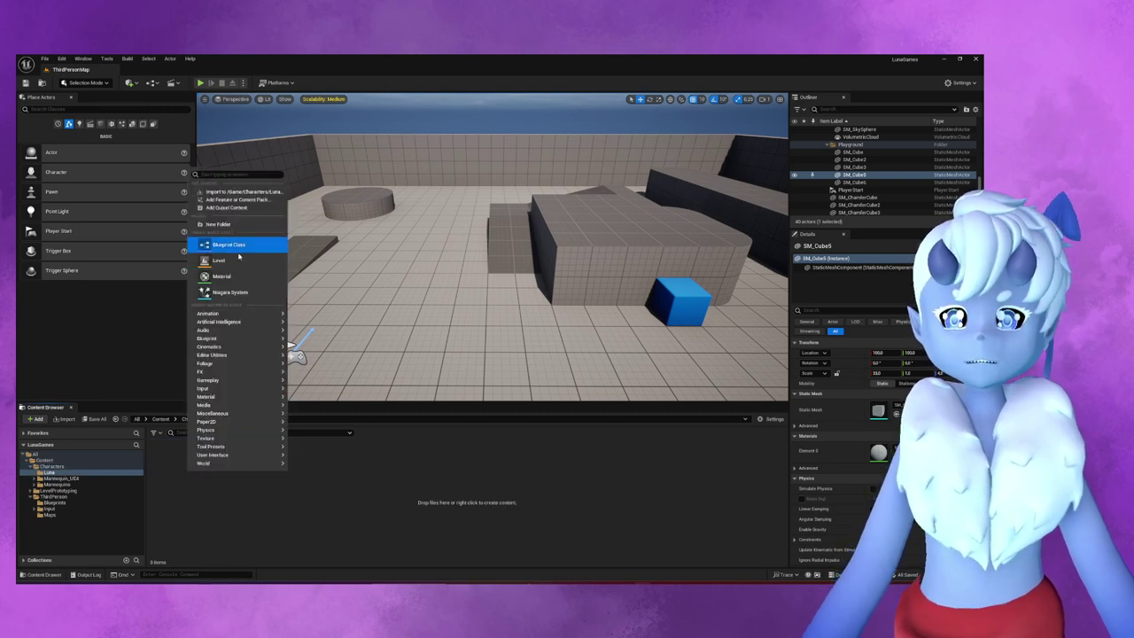
{"action": "left_click", "coordinate": [238, 225]}
{"action": "type", "text": "M"}
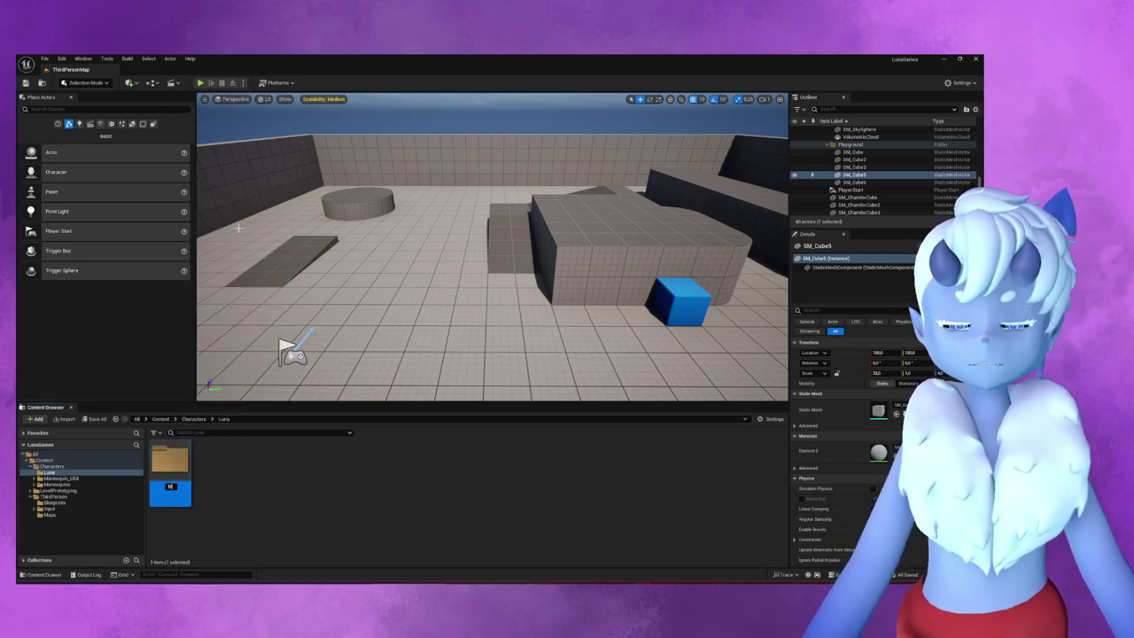
{"action": "type", "text": "aterials"}
{"action": "key", "text": "Return"}
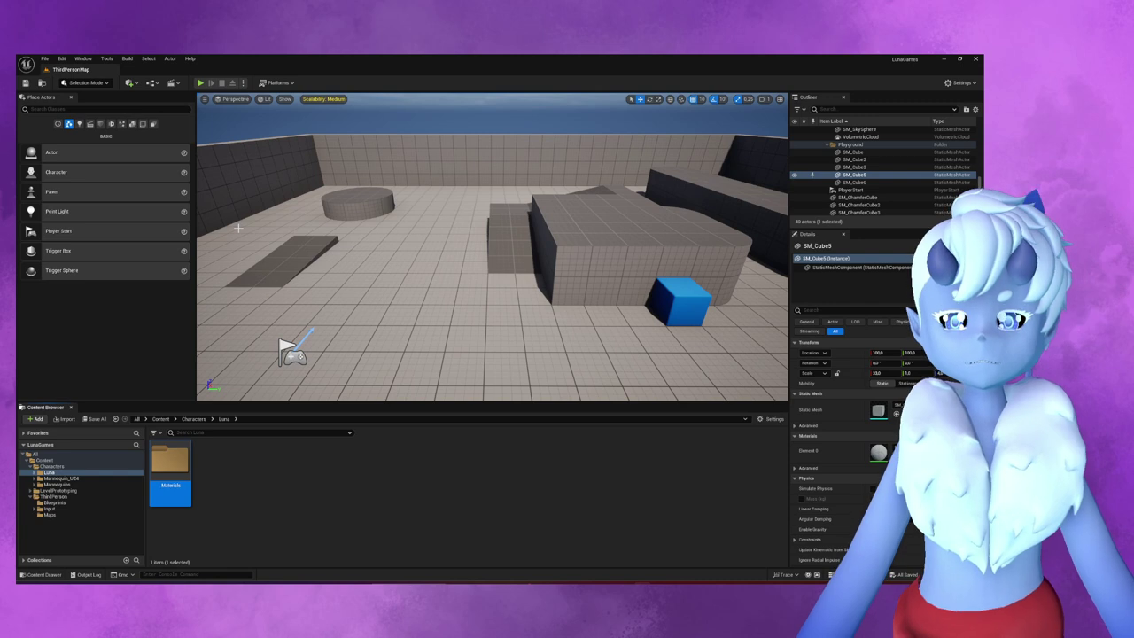
- Add Textures and Animations subfolders inside the Luna folder
{"action": "right_click", "coordinate": [252, 485]}
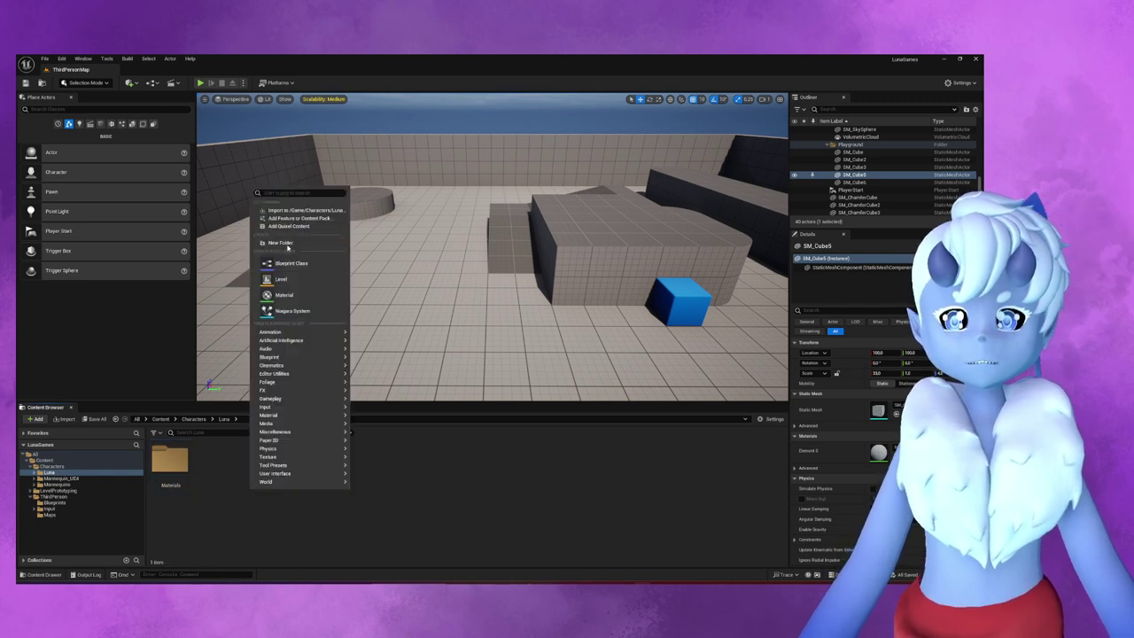
{"action": "left_click", "coordinate": [286, 245]}
{"action": "type", "text": "Textures"}
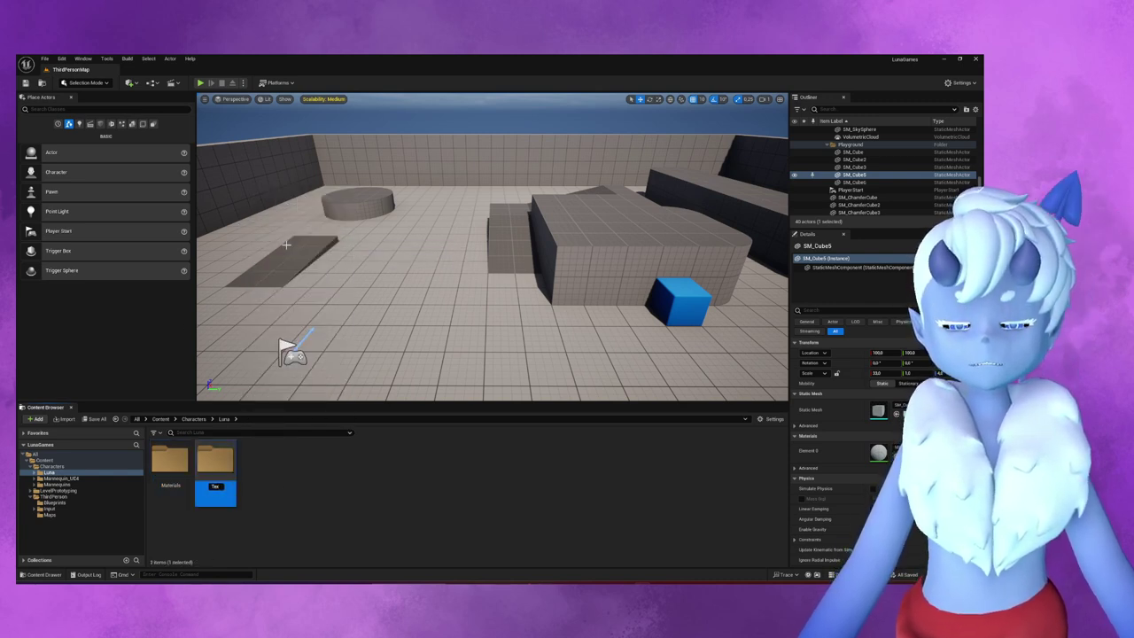
{"action": "key", "text": "Return"}
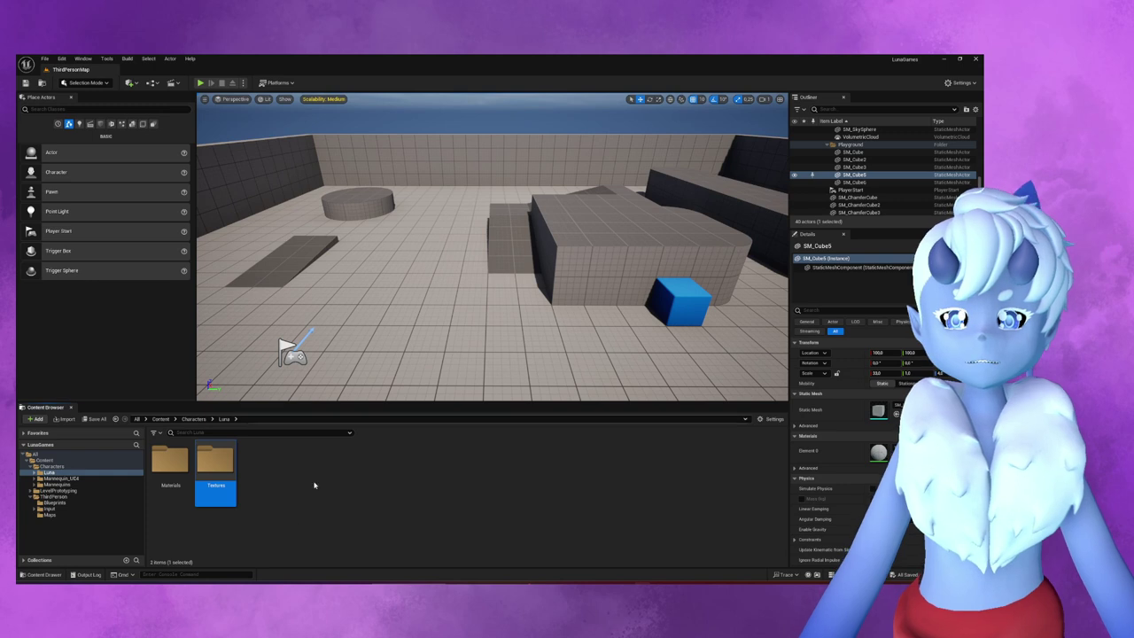
{"action": "right_click", "coordinate": [289, 497]}
{"action": "left_click", "coordinate": [320, 272]}
{"action": "type", "text": "Animations"}
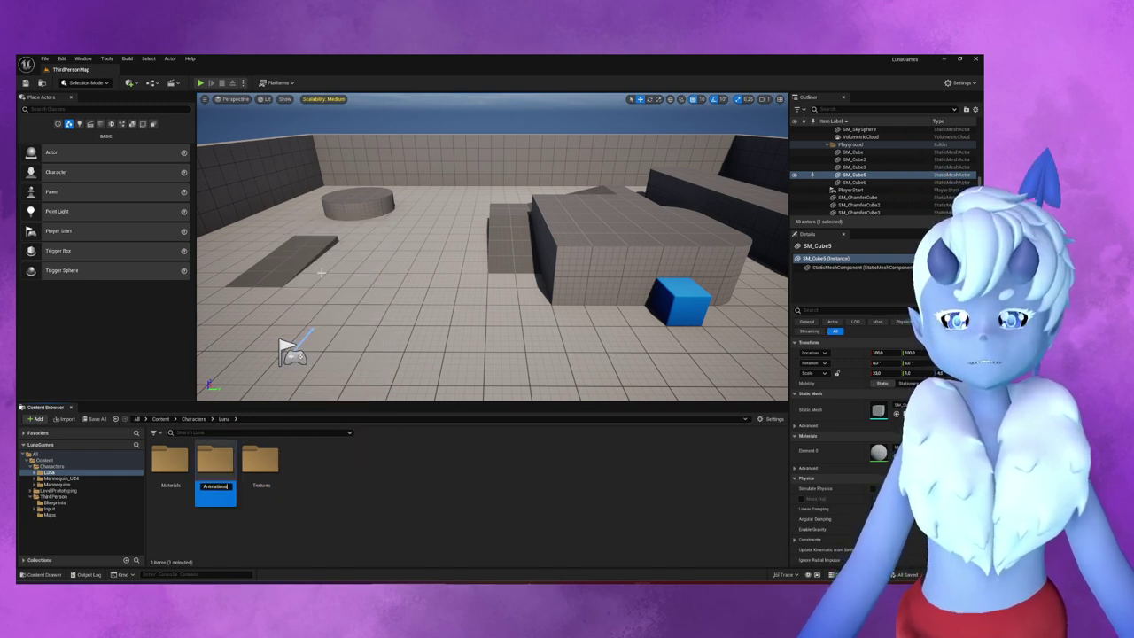
{"action": "key", "text": "Return"}
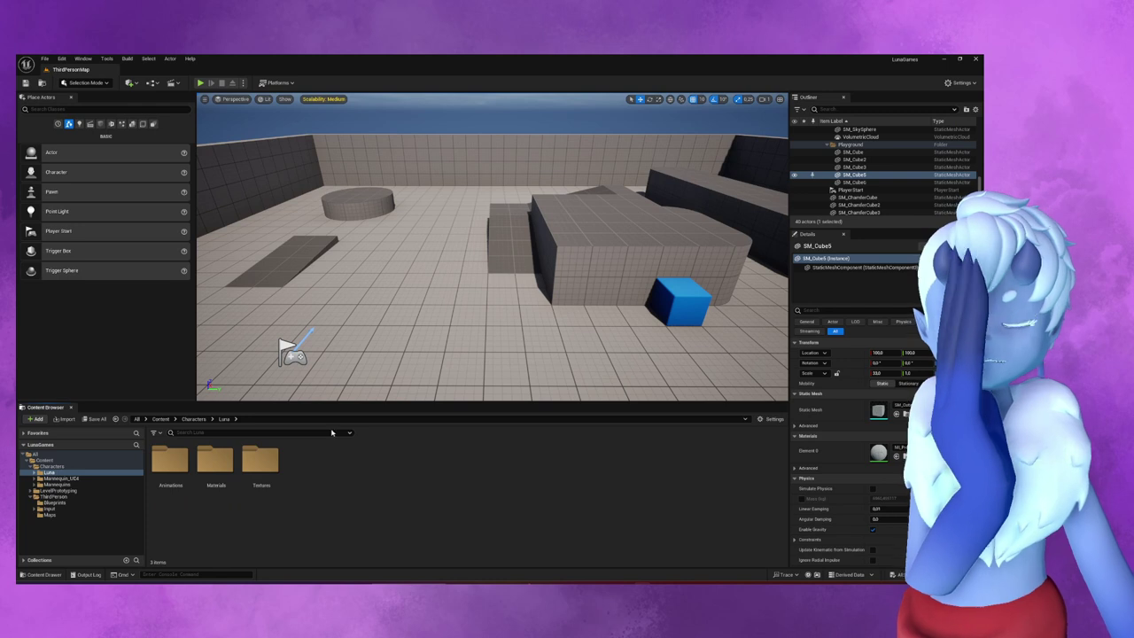
{"action": "key", "text": "alt+Tab"}
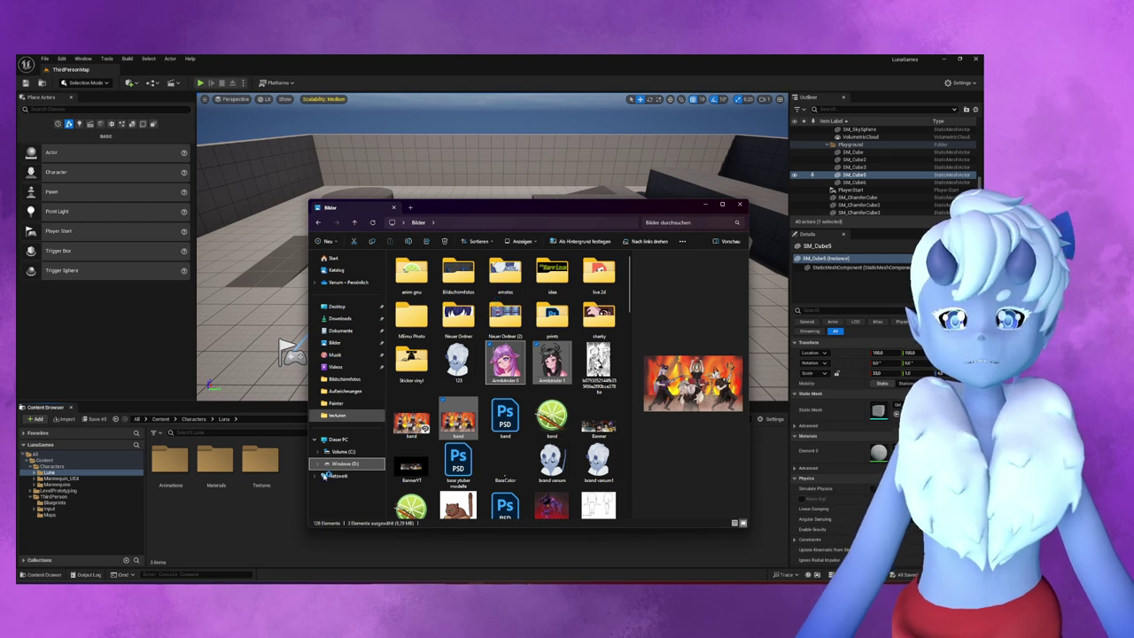
- Go to D:\3D\luna games and drag Luna_Export.fbx into Unreal's Luna folder
{"action": "left_click", "coordinate": [329, 466]}
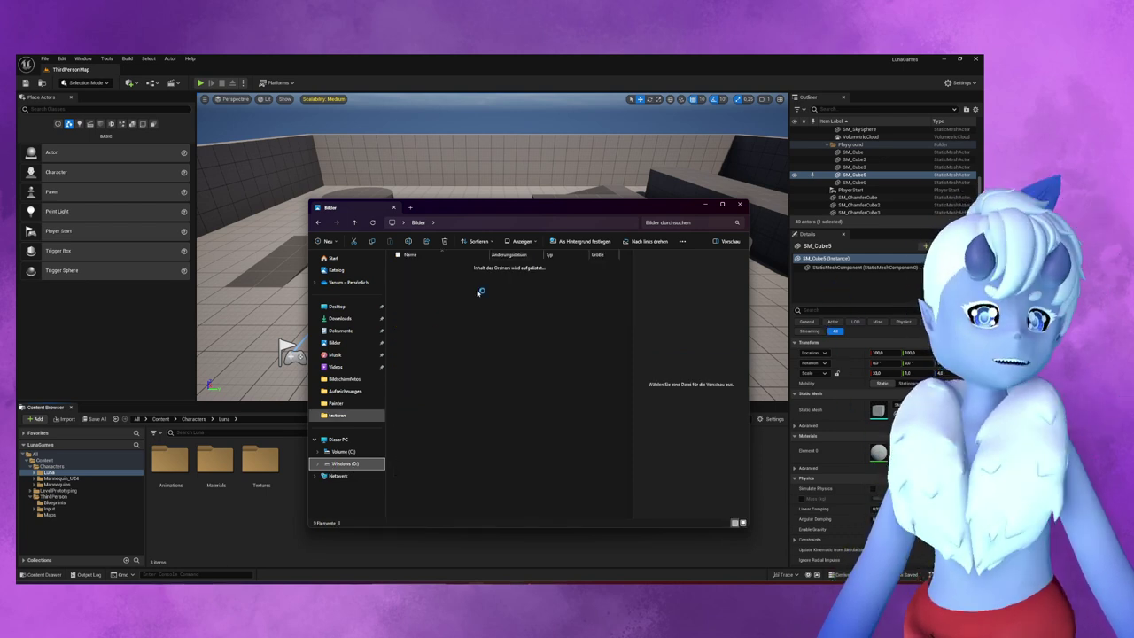
{"action": "key", "text": "Down"}
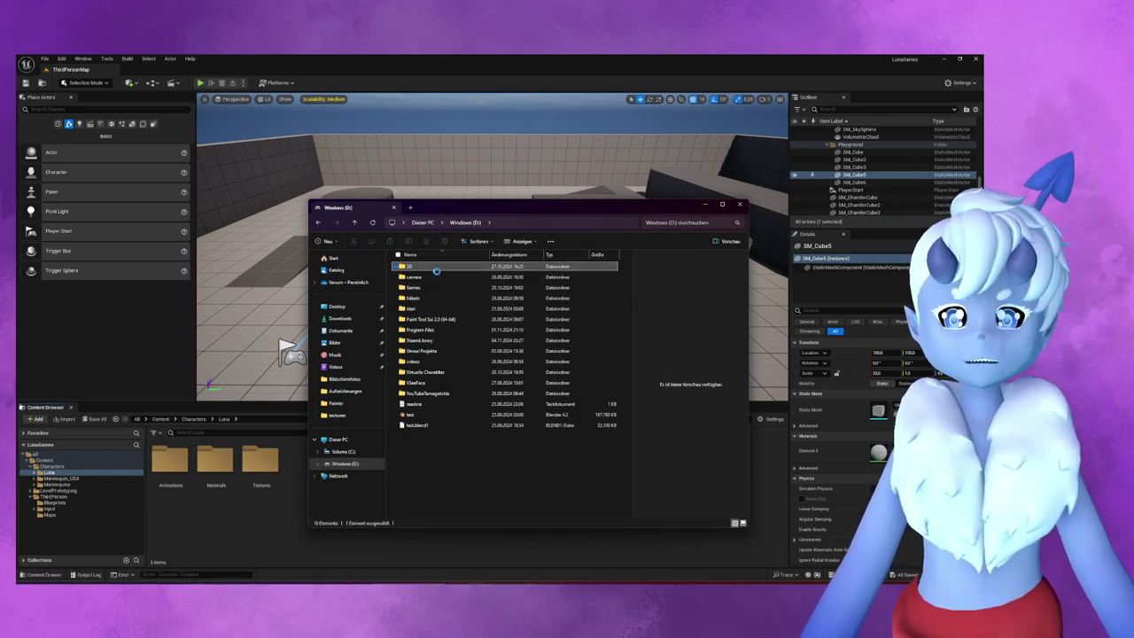
{"action": "double_click", "coordinate": [427, 266]}
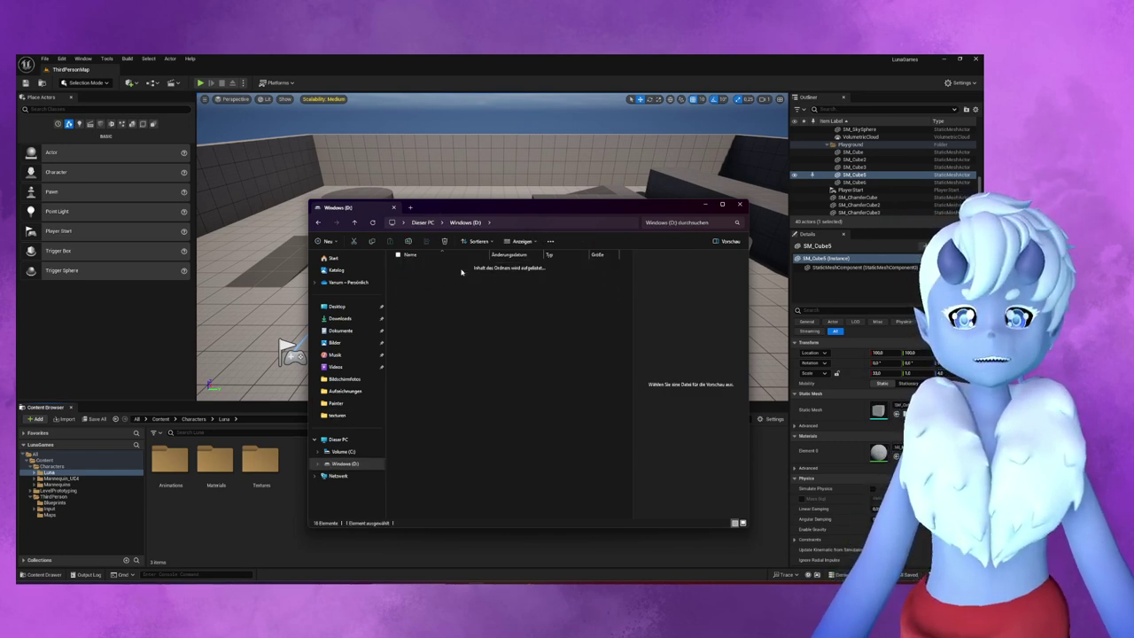
{"action": "left_click", "coordinate": [430, 289]}
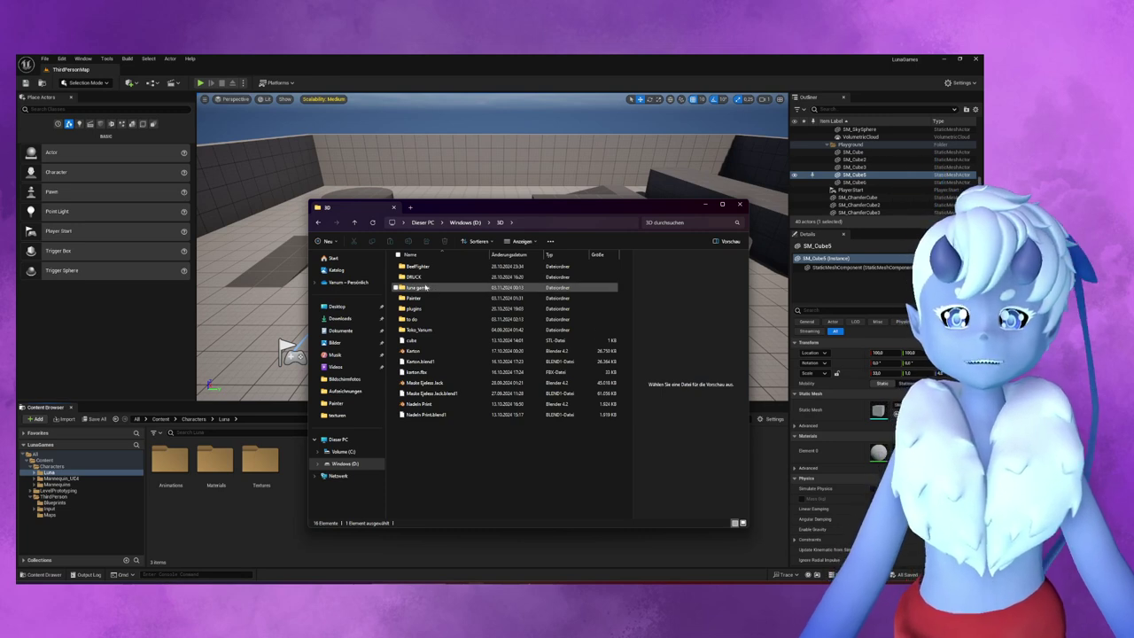
{"action": "double_click", "coordinate": [430, 289]}
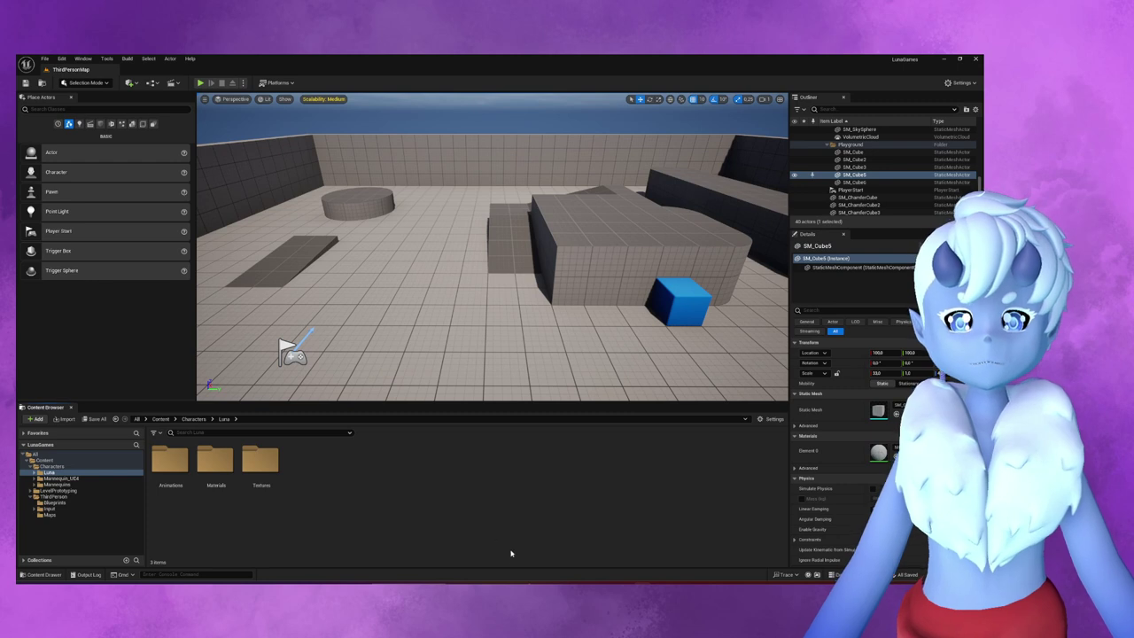
{"action": "left_click", "coordinate": [504, 535]}
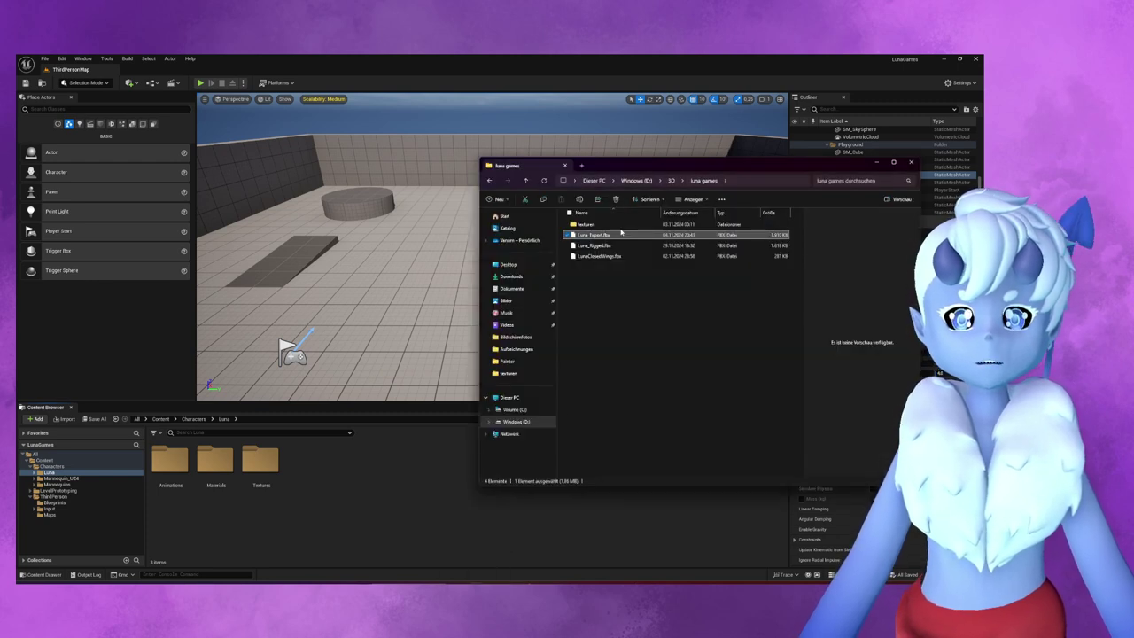
{"action": "left_click_drag", "start_coordinate": [621, 233], "coordinate": [419, 437]}
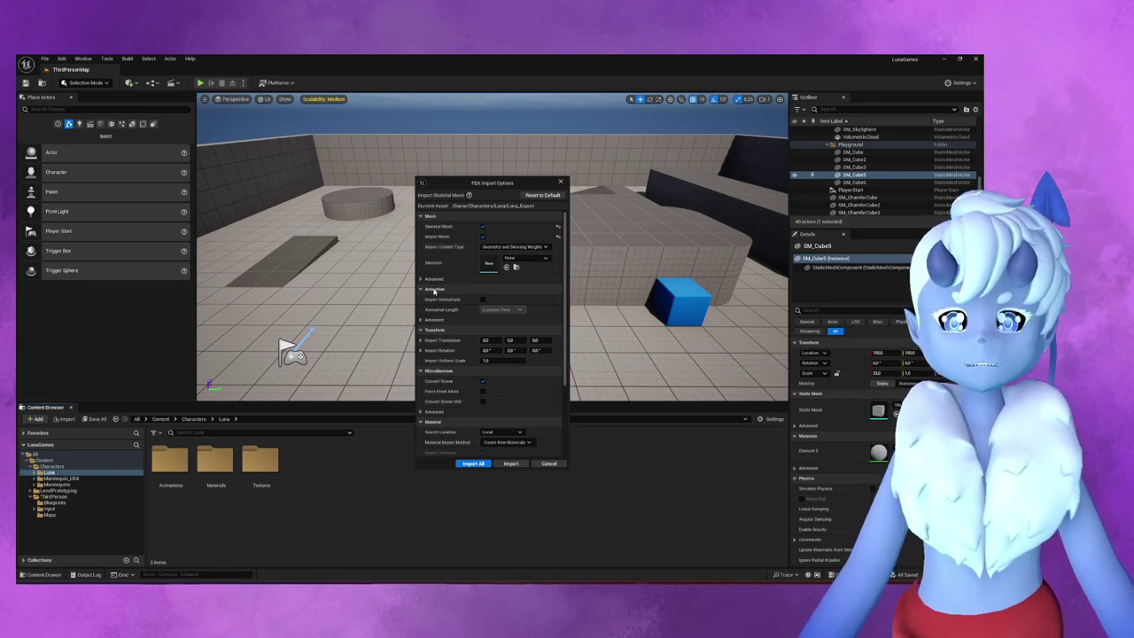
- Expand the advanced import options and set Search Location to Do Not Search
{"action": "left_click", "coordinate": [420, 280]}
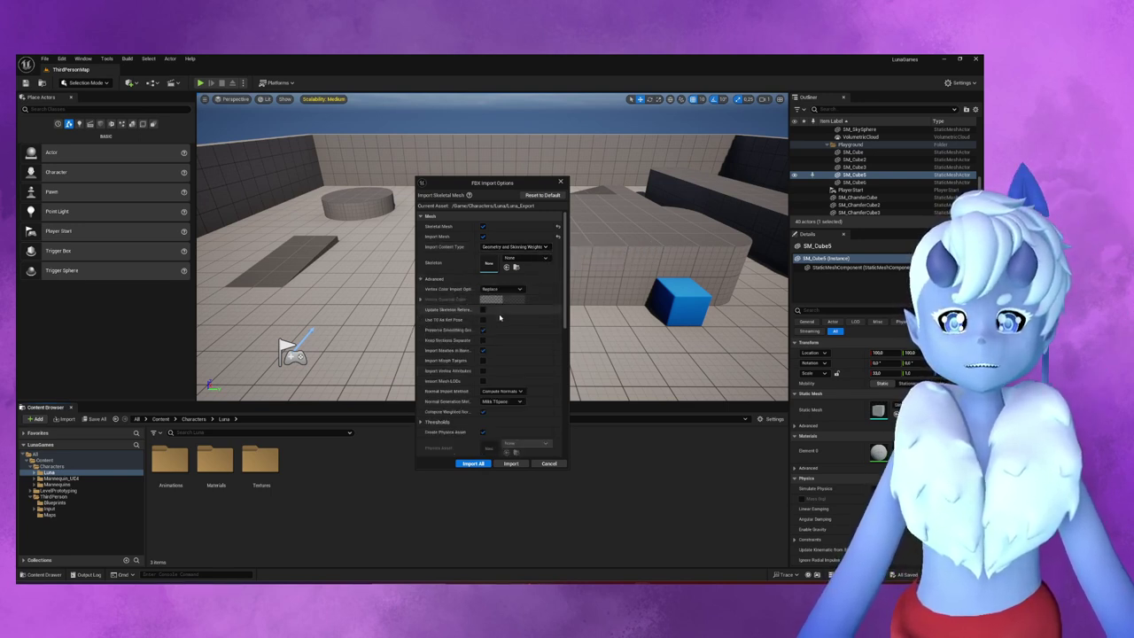
{"action": "scroll", "coordinate": [511, 312], "scroll_direction": "down", "scroll_amount": 1}
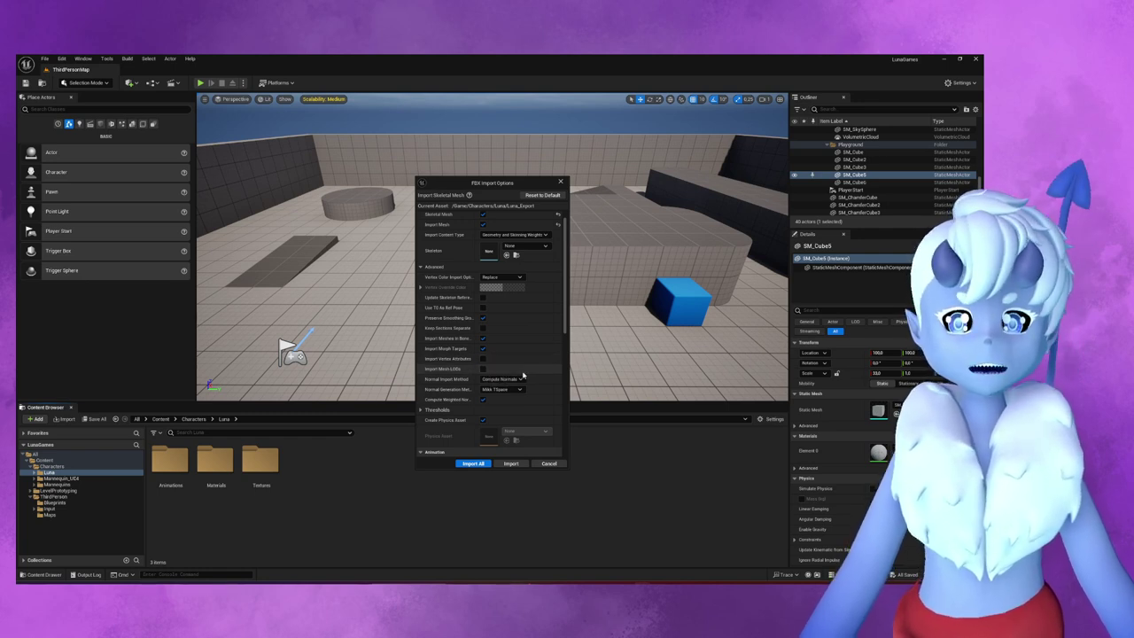
{"action": "scroll", "coordinate": [537, 379], "scroll_direction": "down", "scroll_amount": 1}
{"action": "scroll", "coordinate": [537, 379], "scroll_direction": "down", "scroll_amount": 1}
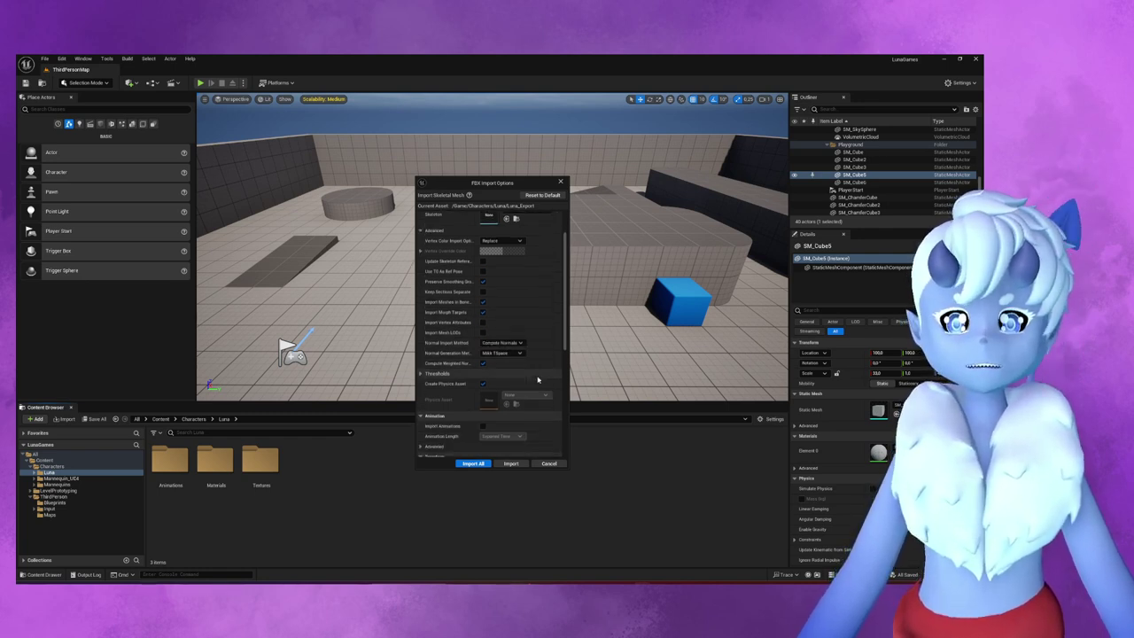
{"action": "scroll", "coordinate": [537, 379], "scroll_direction": "down", "scroll_amount": 1}
{"action": "scroll", "coordinate": [537, 379], "scroll_direction": "down", "scroll_amount": 1}
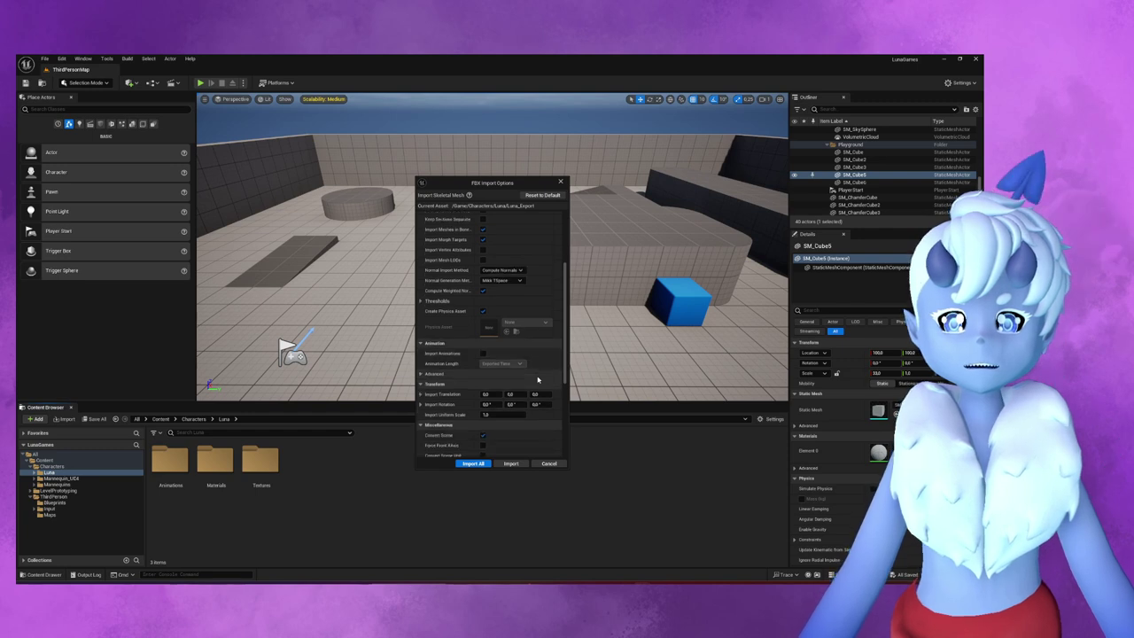
{"action": "scroll", "coordinate": [537, 380], "scroll_direction": "down", "scroll_amount": 1}
{"action": "scroll", "coordinate": [537, 379], "scroll_direction": "down", "scroll_amount": 1}
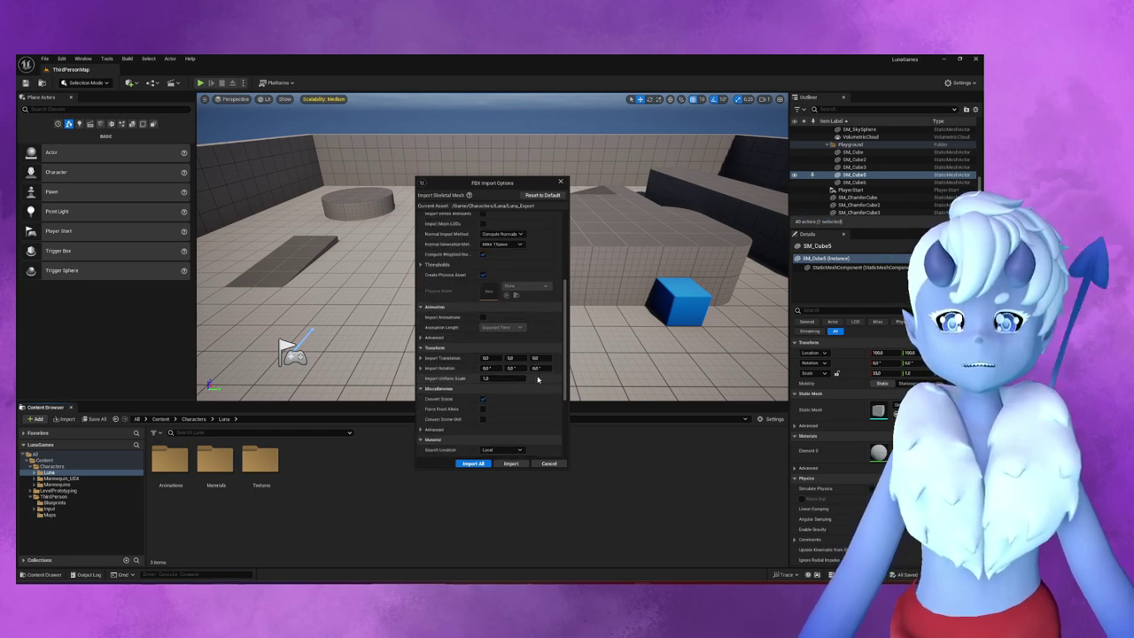
{"action": "scroll", "coordinate": [537, 380], "scroll_direction": "down", "scroll_amount": 1}
{"action": "scroll", "coordinate": [537, 379], "scroll_direction": "down", "scroll_amount": 1}
{"action": "scroll", "coordinate": [537, 379], "scroll_direction": "down", "scroll_amount": 1}
{"action": "left_click", "coordinate": [505, 390]}
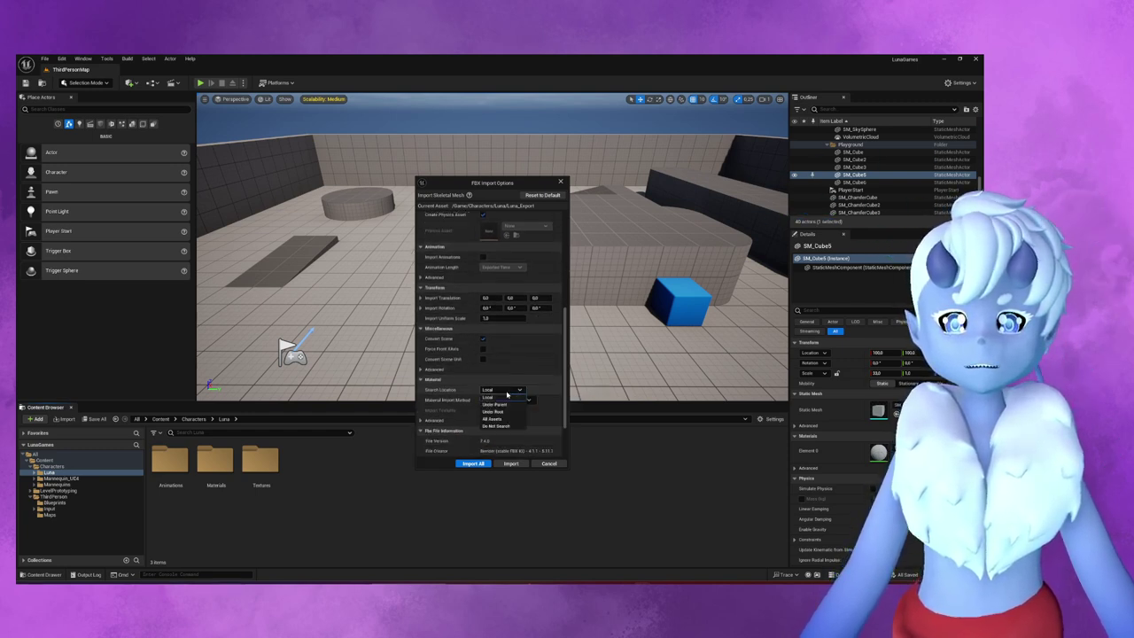
{"action": "left_click", "coordinate": [501, 426]}
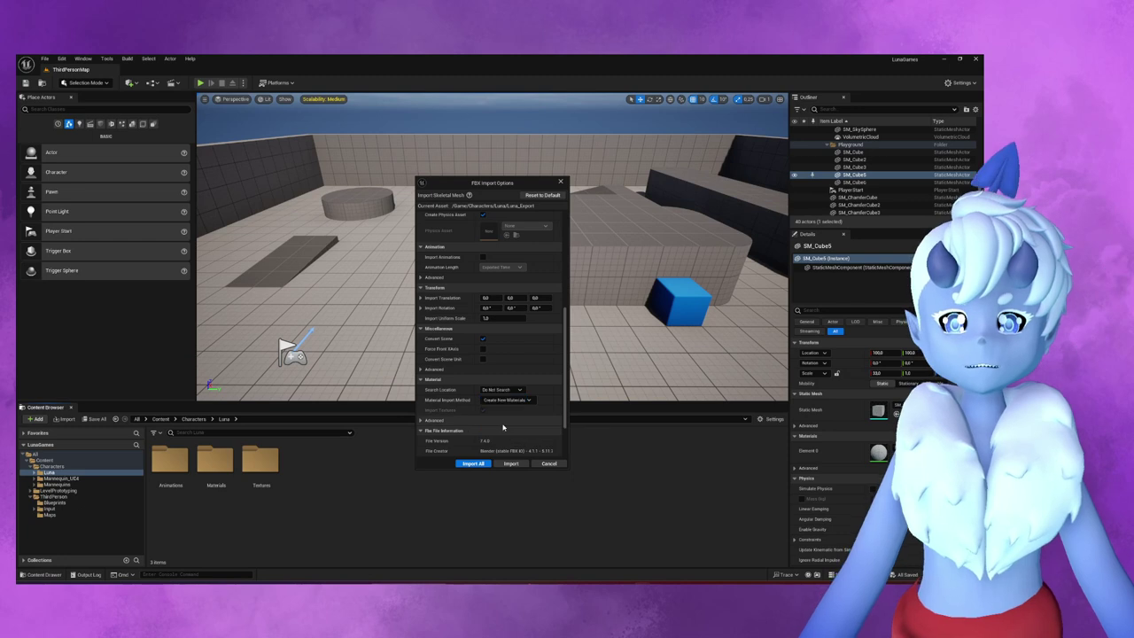
- Set Material Import Method to Do Not Create Material, untick Import Textures, and import
{"action": "left_click", "coordinate": [507, 400]}
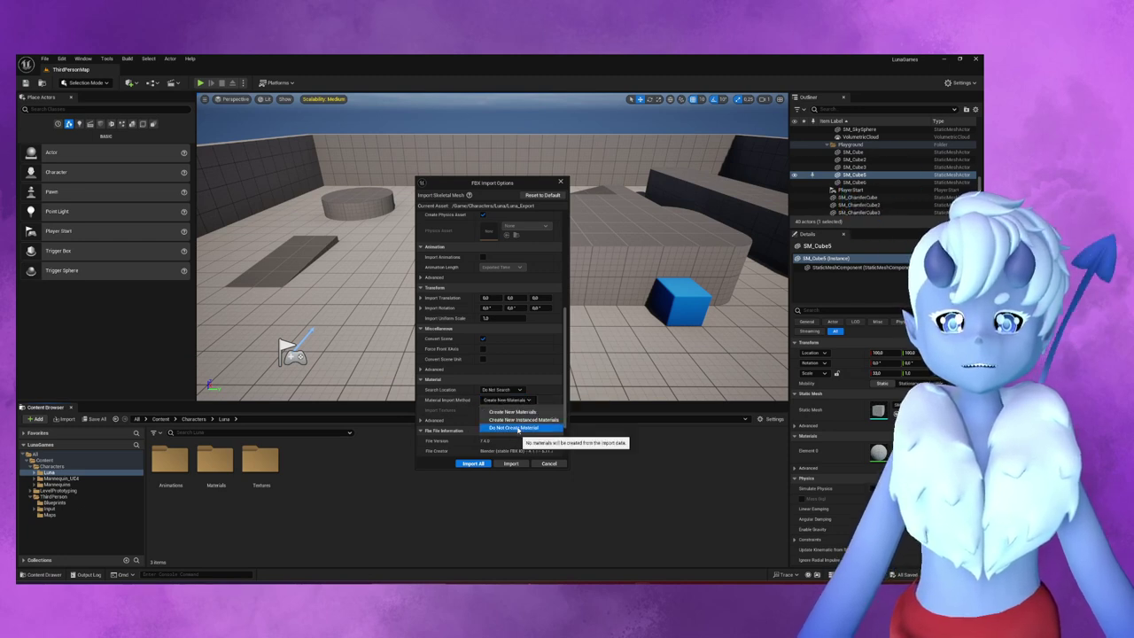
{"action": "left_click", "coordinate": [519, 429]}
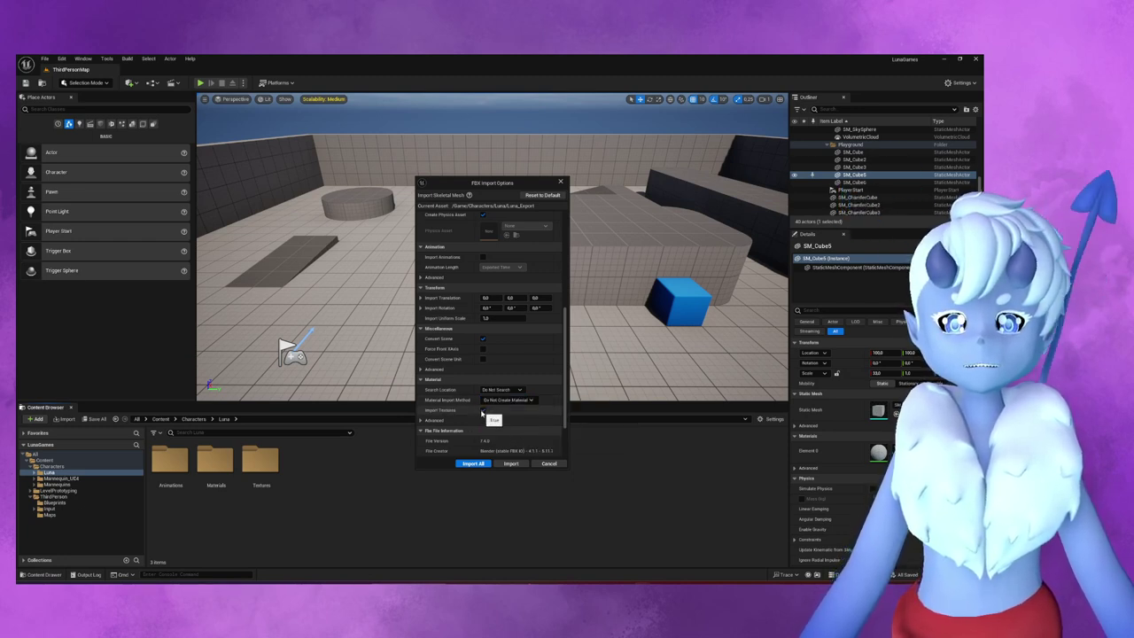
{"action": "left_click", "coordinate": [483, 410]}
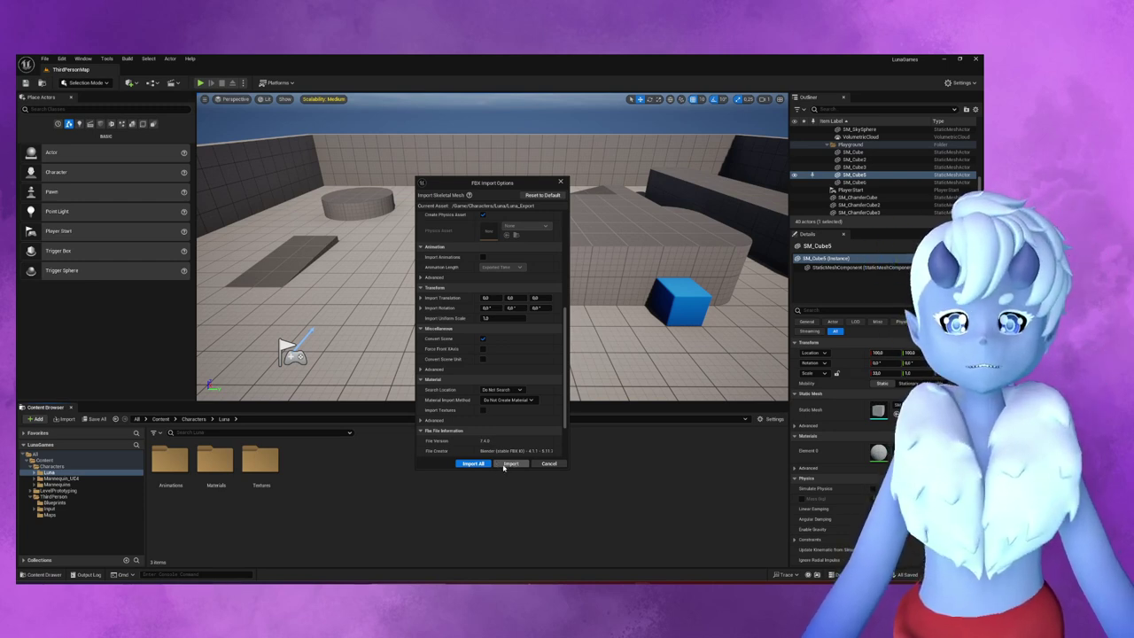
{"action": "left_click", "coordinate": [503, 465]}
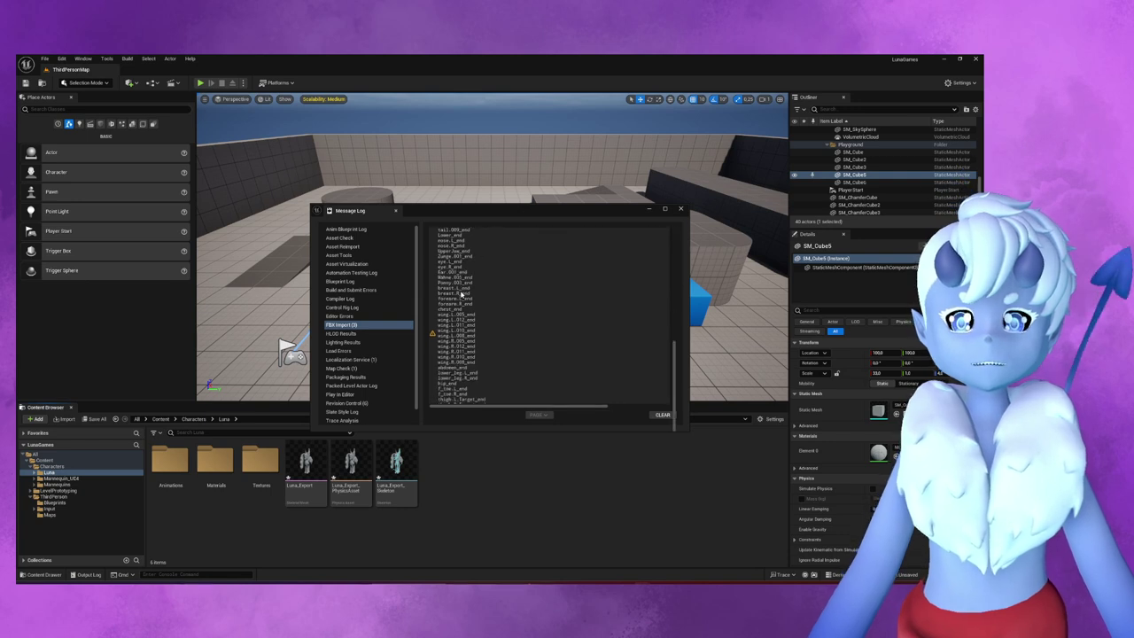
- Close the import message log and place Luna_Export_Skeleton in the level
{"action": "scroll", "coordinate": [544, 243], "scroll_direction": "down", "scroll_amount": 2}
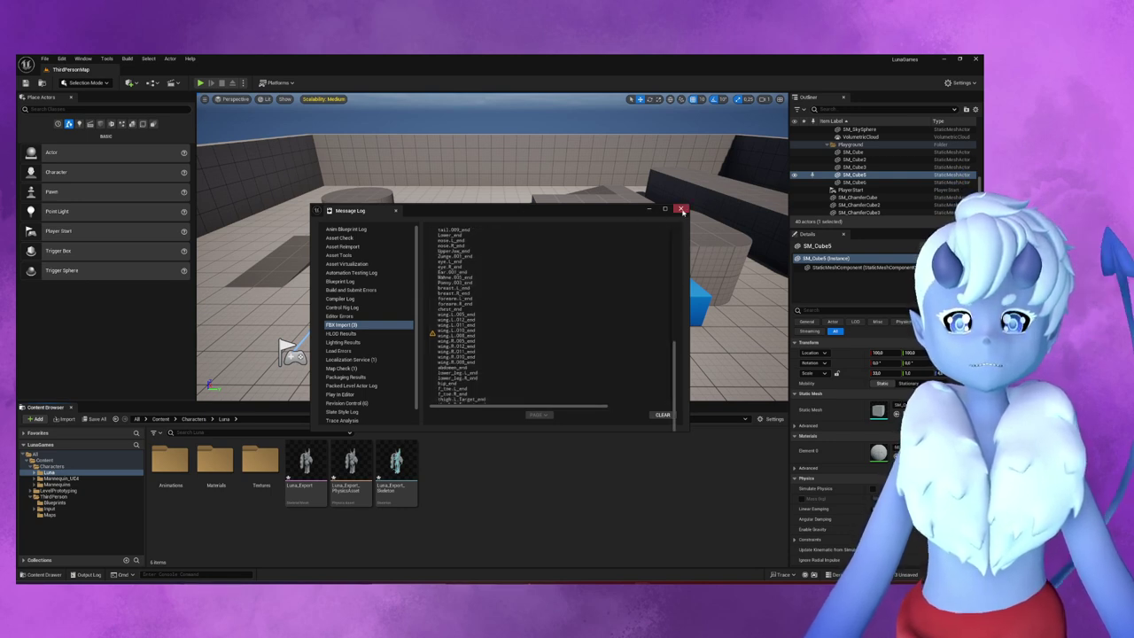
{"action": "left_click", "coordinate": [680, 209]}
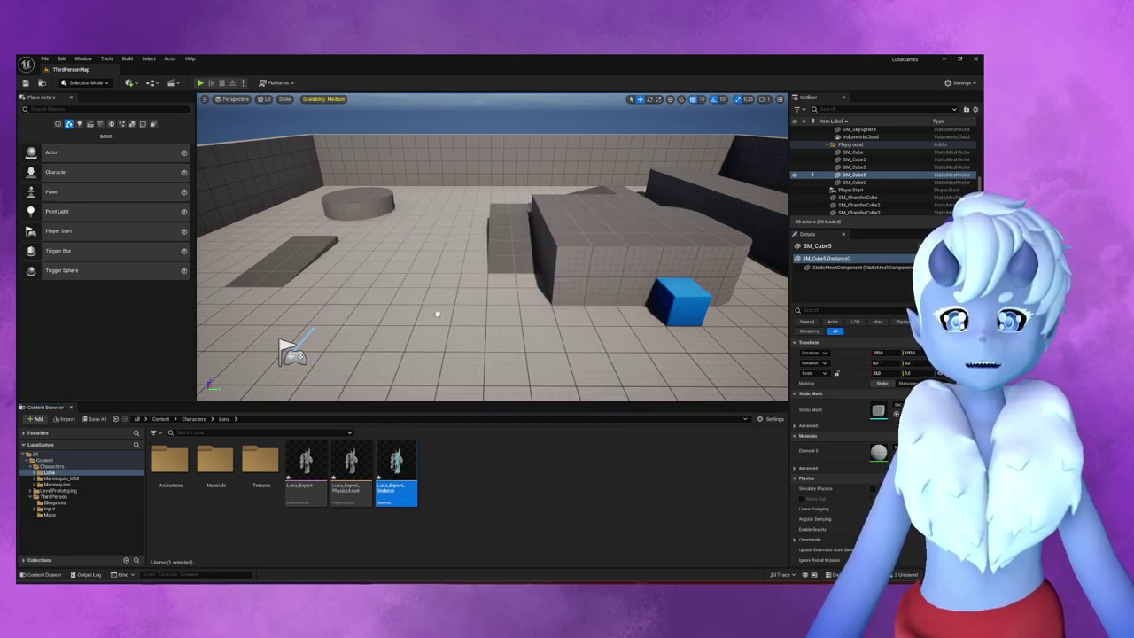
{"action": "left_click_drag", "start_coordinate": [437, 313], "coordinate": [416, 319]}
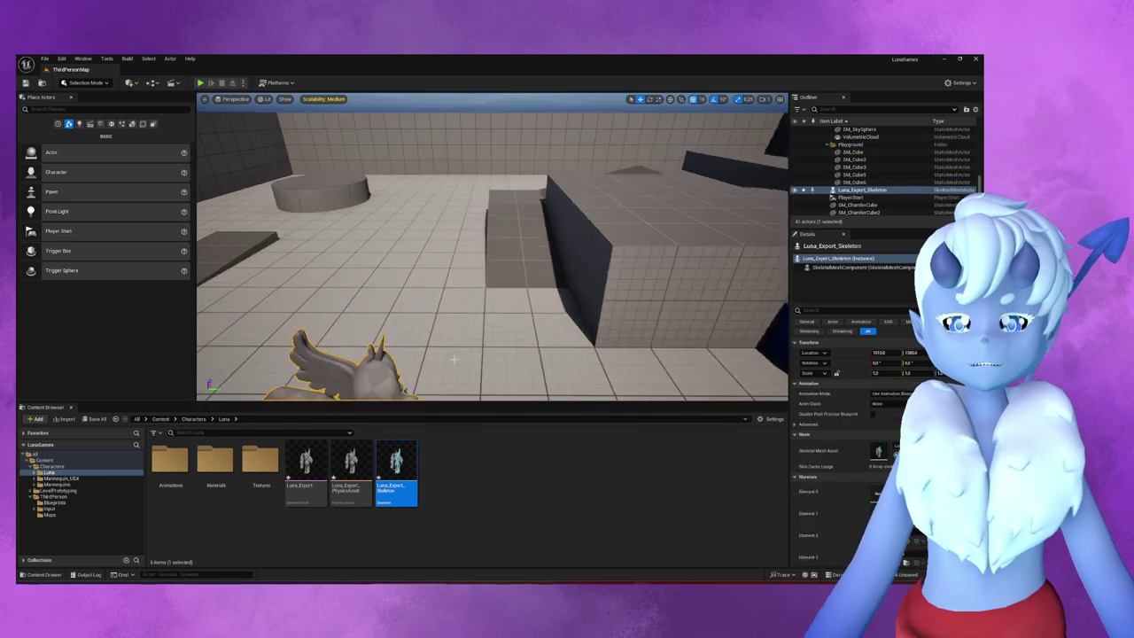
{"action": "right_click_drag", "start_coordinate": [454, 359], "coordinate": [496, 354]}
{"action": "mouse_move", "coordinate": [492, 248]}
{"action": "right_mouse_down"}
{"action": "mouse_move", "coordinate": [532, 248]}
{"action": "mouse_move", "coordinate": [469, 400]}
{"action": "right_mouse_up"}
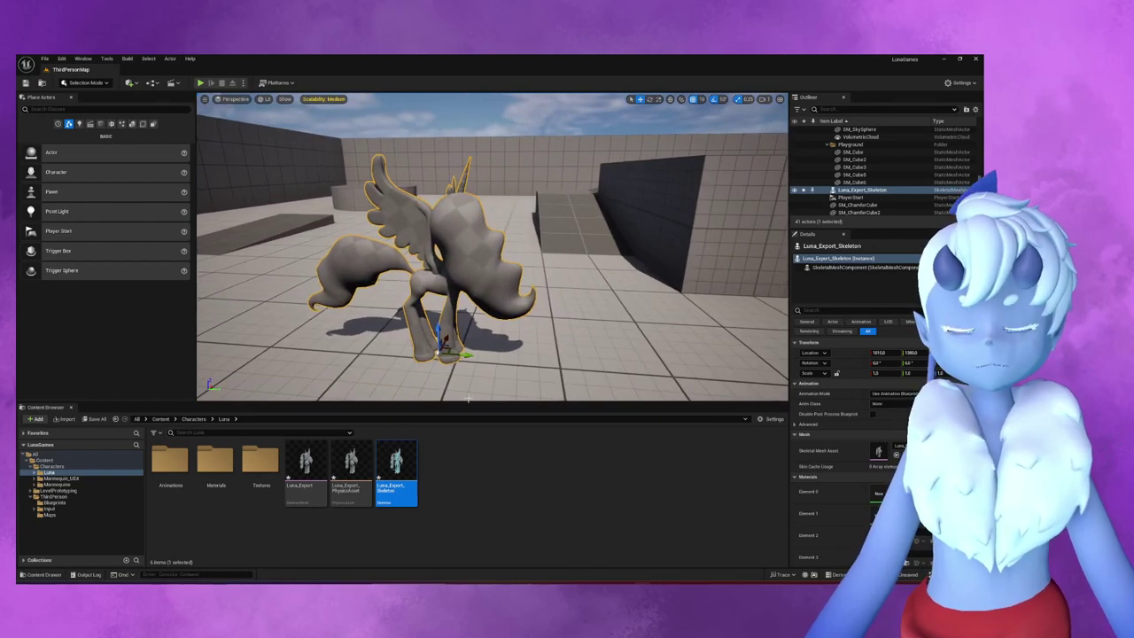
{"action": "right_click_drag", "start_coordinate": [460, 266], "coordinate": [514, 266]}
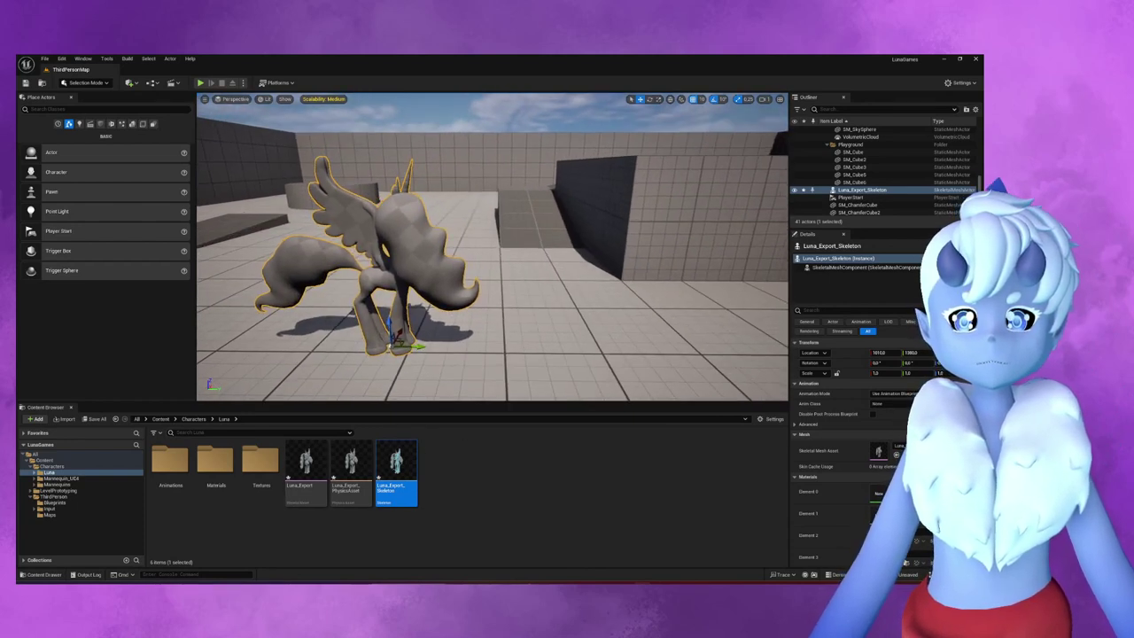
- Place the Luna_Export mesh beside it and rotate the left pony
{"action": "left_click_drag", "start_coordinate": [305, 470], "coordinate": [627, 362]}
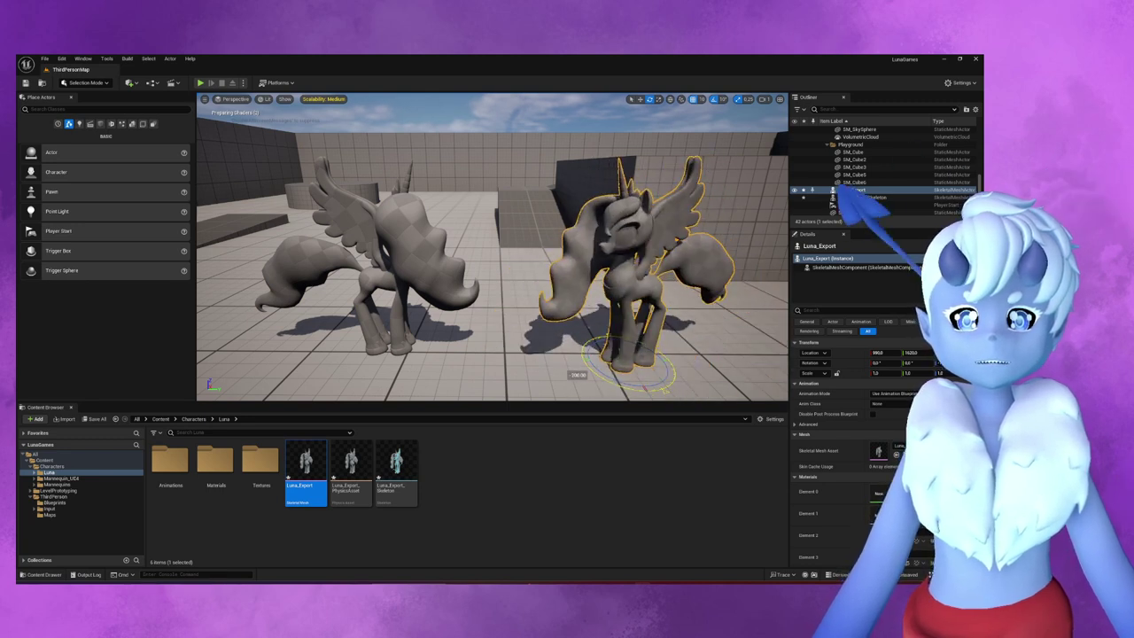
{"action": "left_click", "coordinate": [426, 323]}
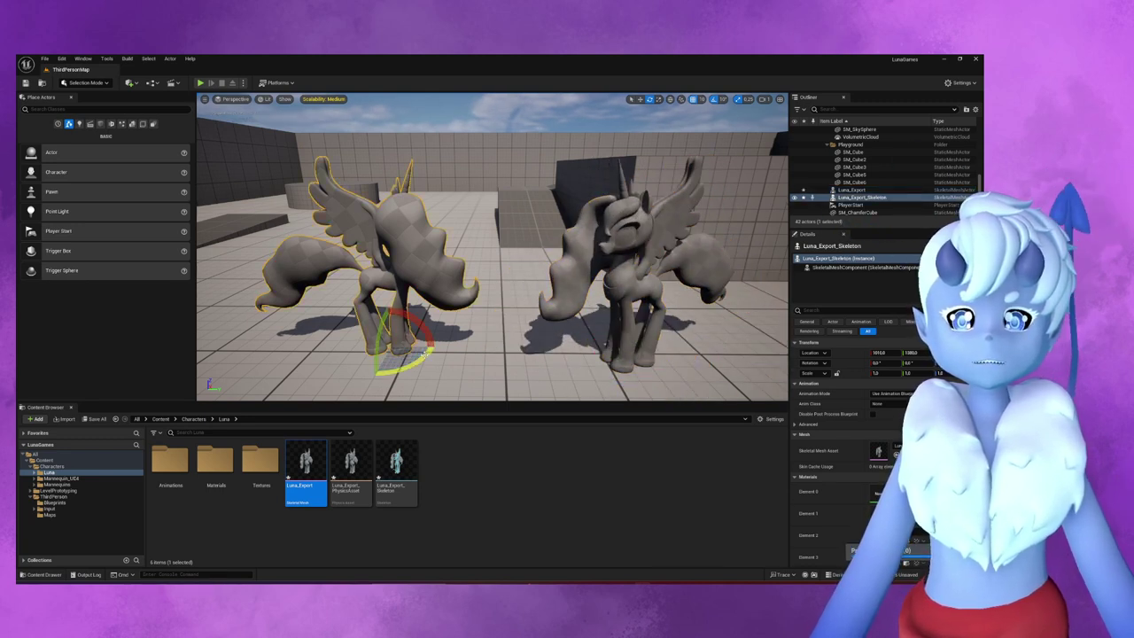
{"action": "left_click_drag", "start_coordinate": [429, 324], "coordinate": [416, 337]}
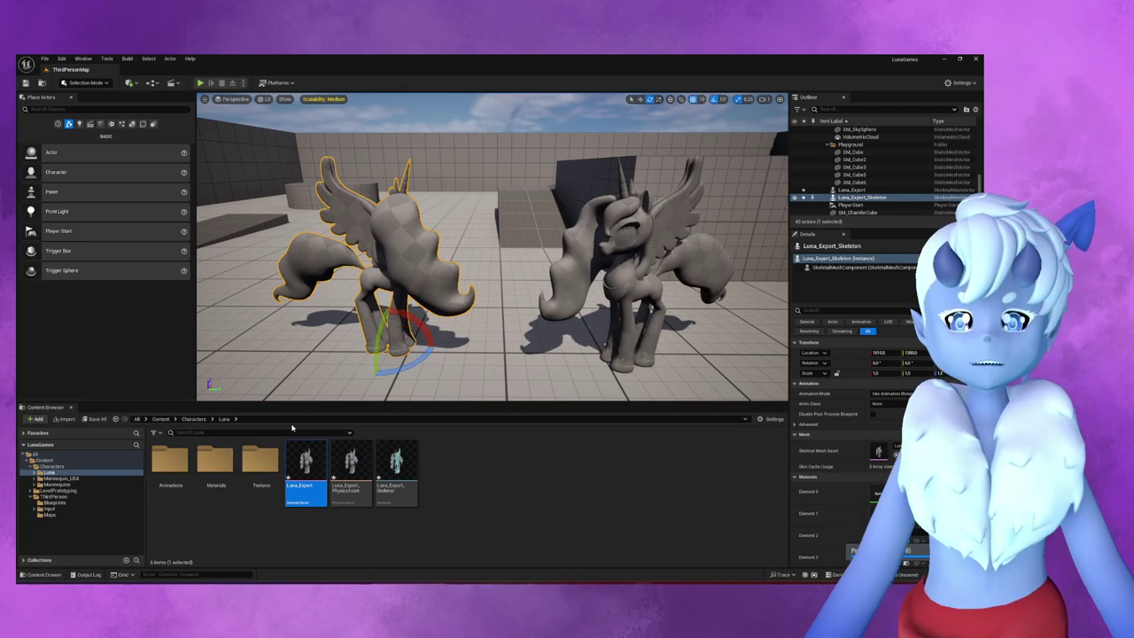
{"action": "double_click", "coordinate": [243, 466]}
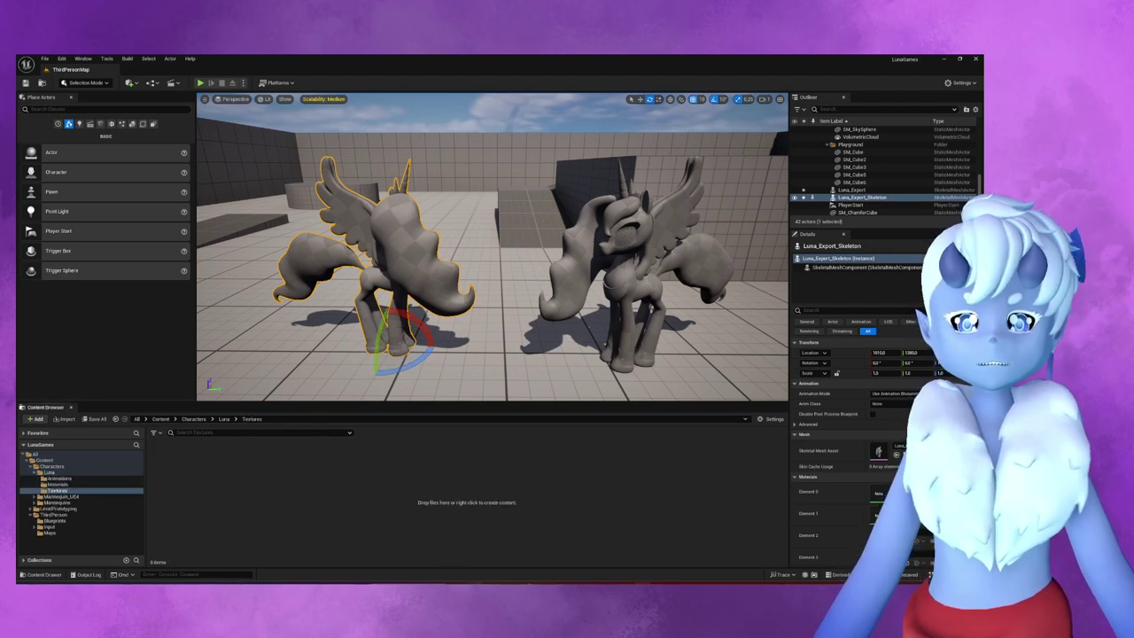
- Drag all 30 Luna_Painter texture files from File Explorer into the Luna Textures folder, then view Materials
{"action": "double_click", "coordinate": [587, 224]}
{"action": "left_click", "coordinate": [676, 436]}
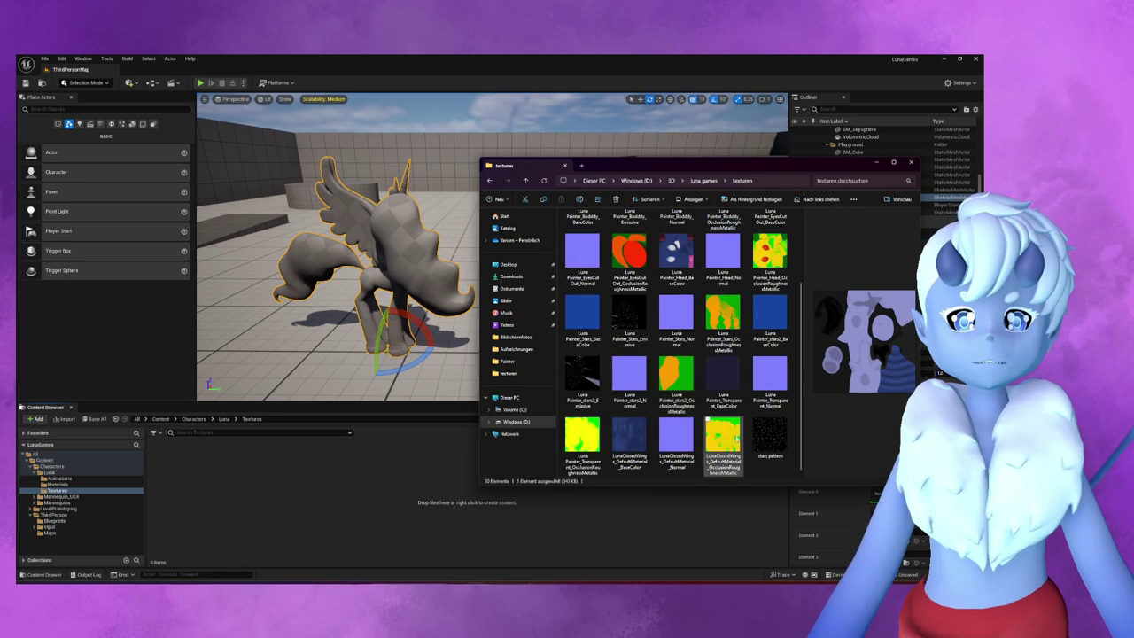
{"action": "scroll", "coordinate": [783, 447], "scroll_direction": "up", "scroll_amount": 2}
{"action": "key", "text": "ctrl+a"}
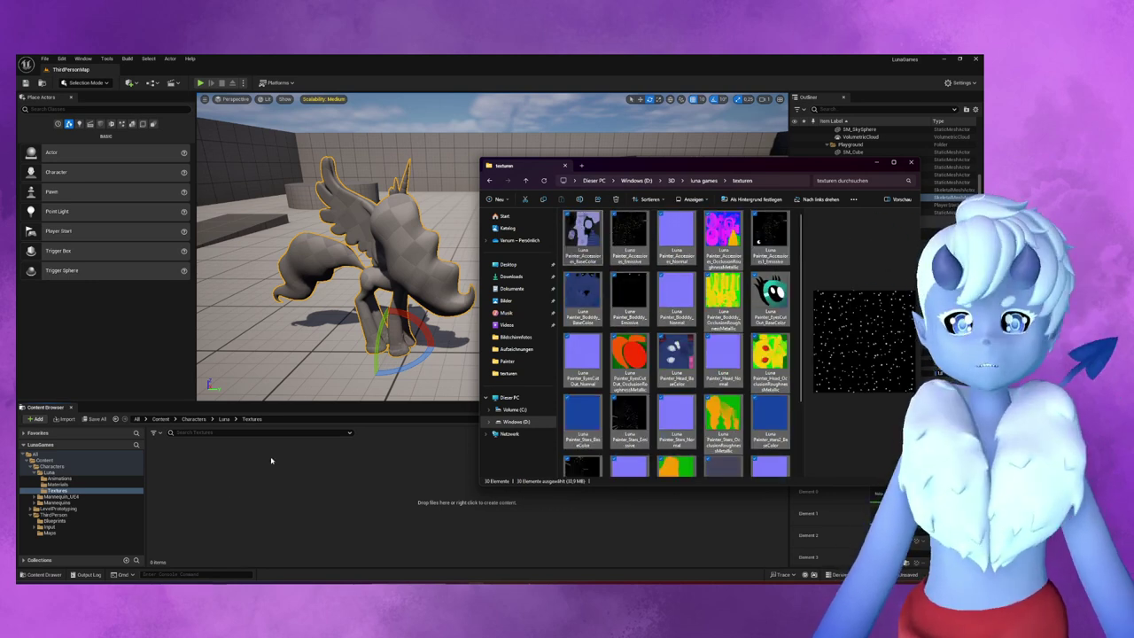
{"action": "left_click_drag", "start_coordinate": [313, 447], "coordinate": [315, 450]}
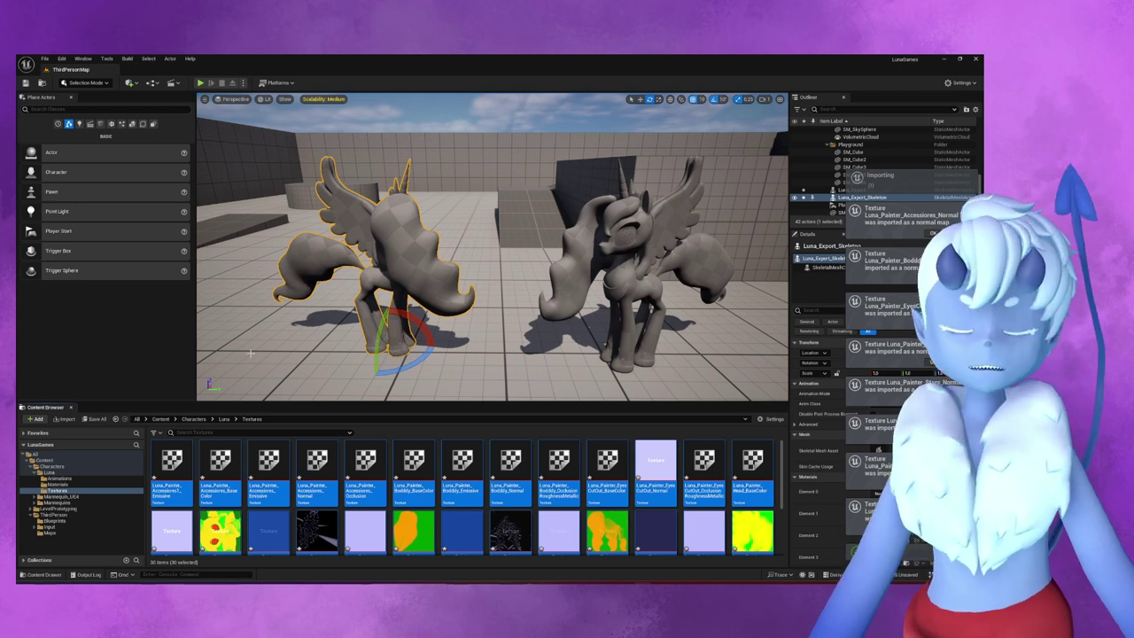
{"action": "scroll", "coordinate": [185, 465], "scroll_direction": "down", "scroll_amount": 2}
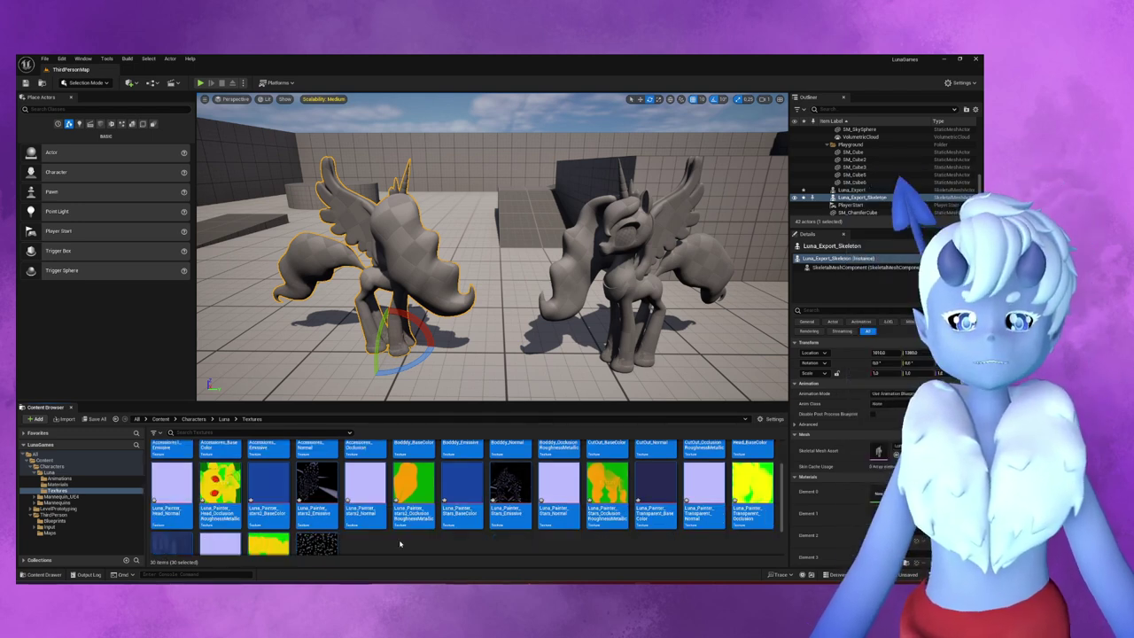
{"action": "left_click", "coordinate": [93, 484]}
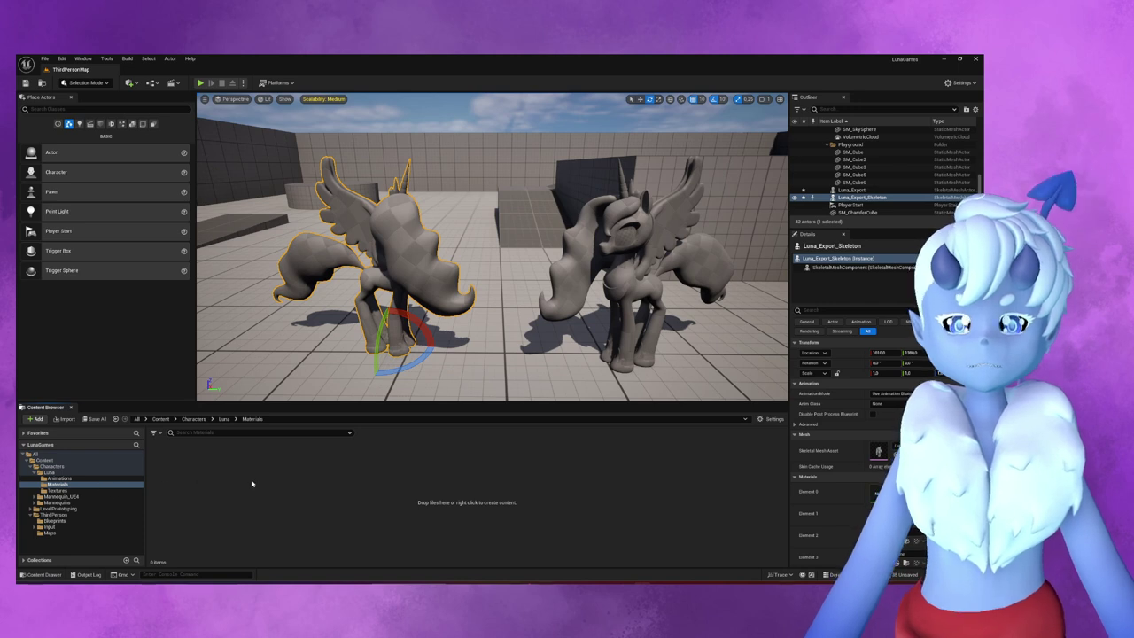
- Return to the Luna folder, face both ponies head-on, and reopen the Textures folder
{"action": "left_click", "coordinate": [115, 419]}
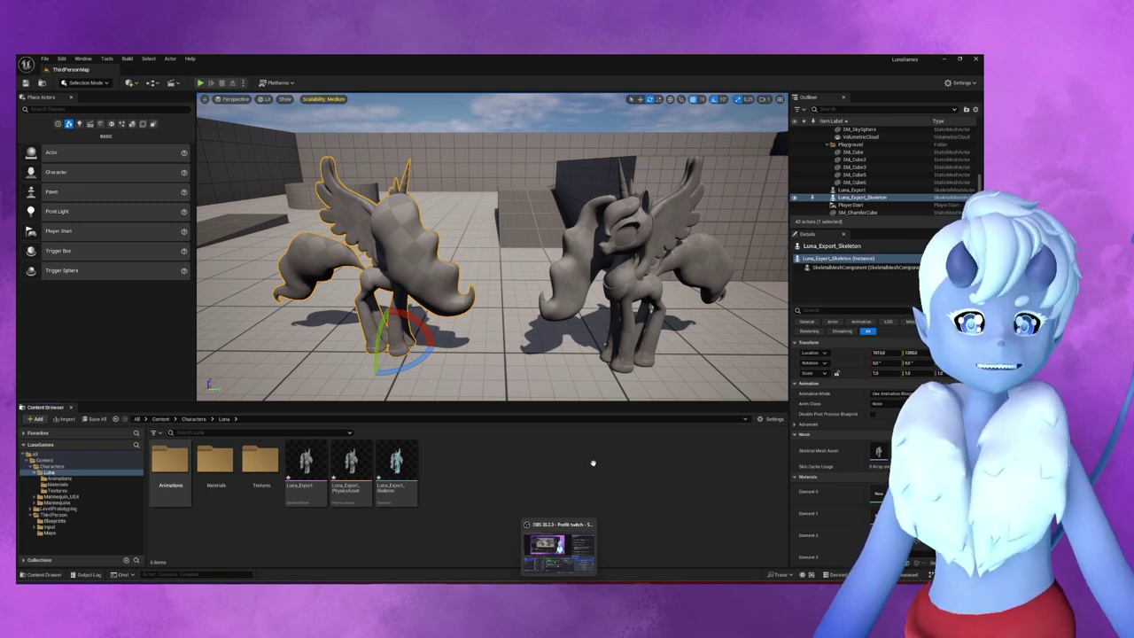
{"action": "left_click", "coordinate": [396, 470]}
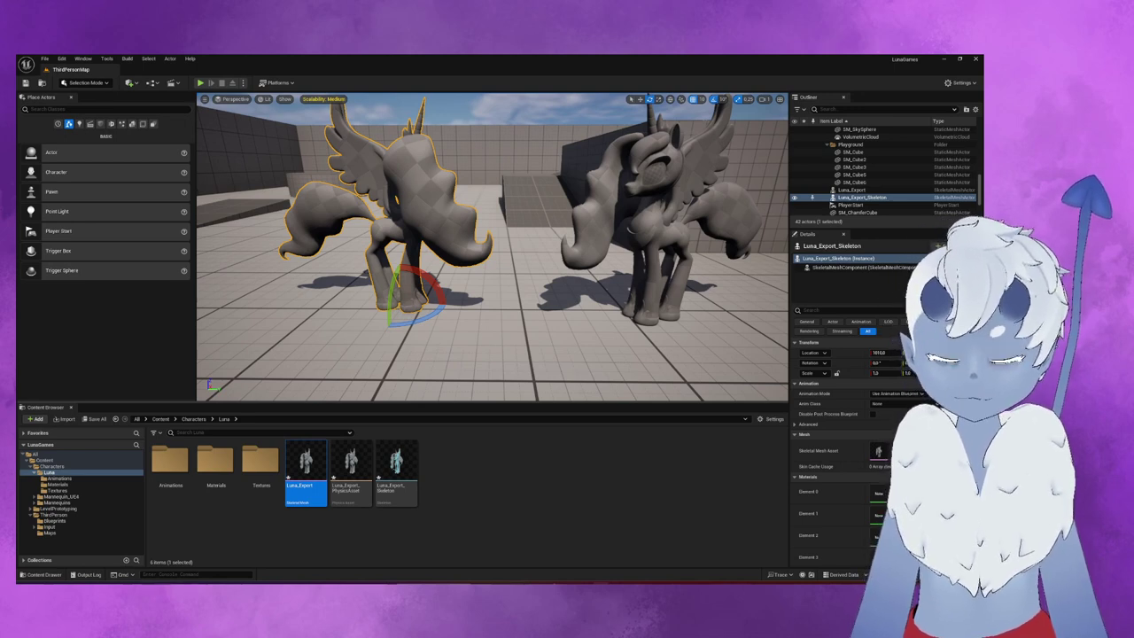
{"action": "left_click", "coordinate": [582, 333]}
{"action": "right_click_drag", "start_coordinate": [582, 333], "coordinate": [583, 332]}
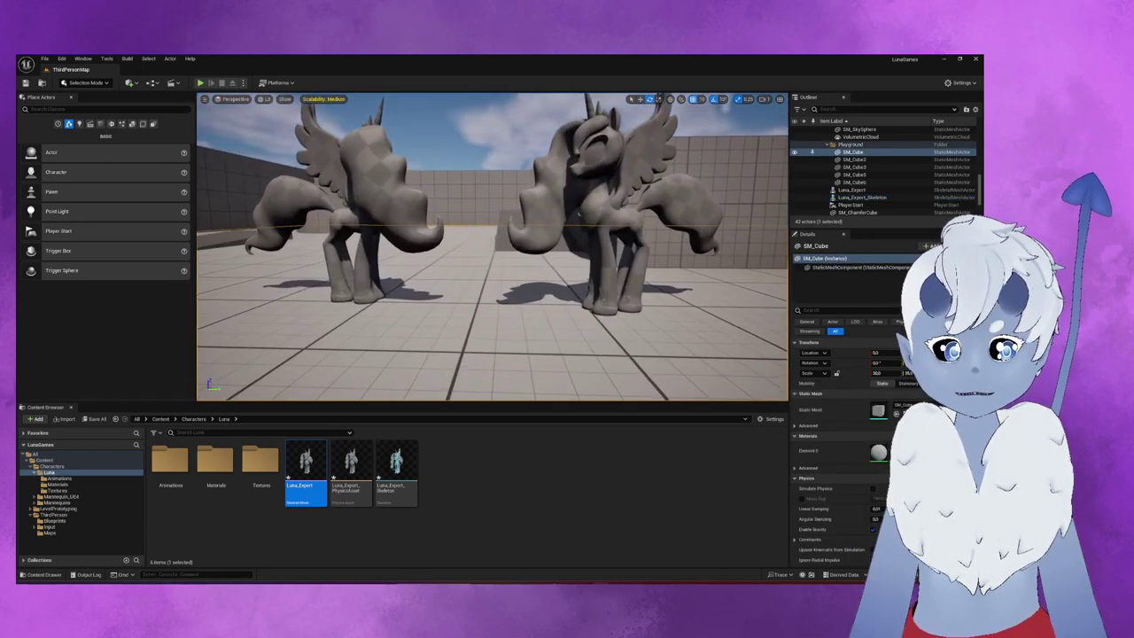
{"action": "left_click", "coordinate": [257, 465]}
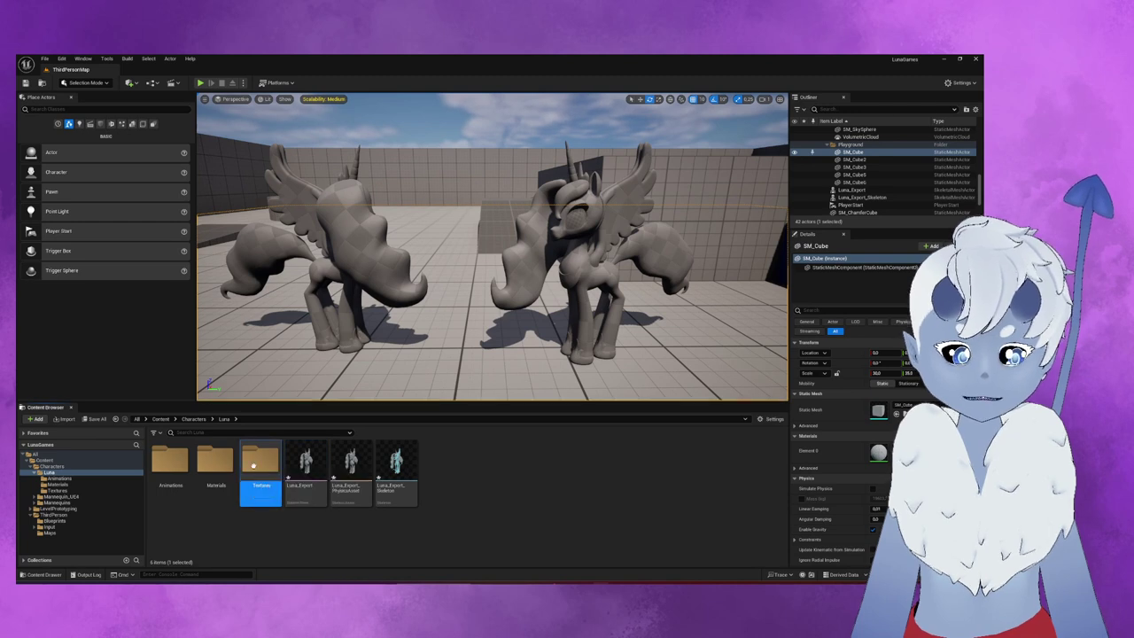
{"action": "double_click", "coordinate": [257, 465]}
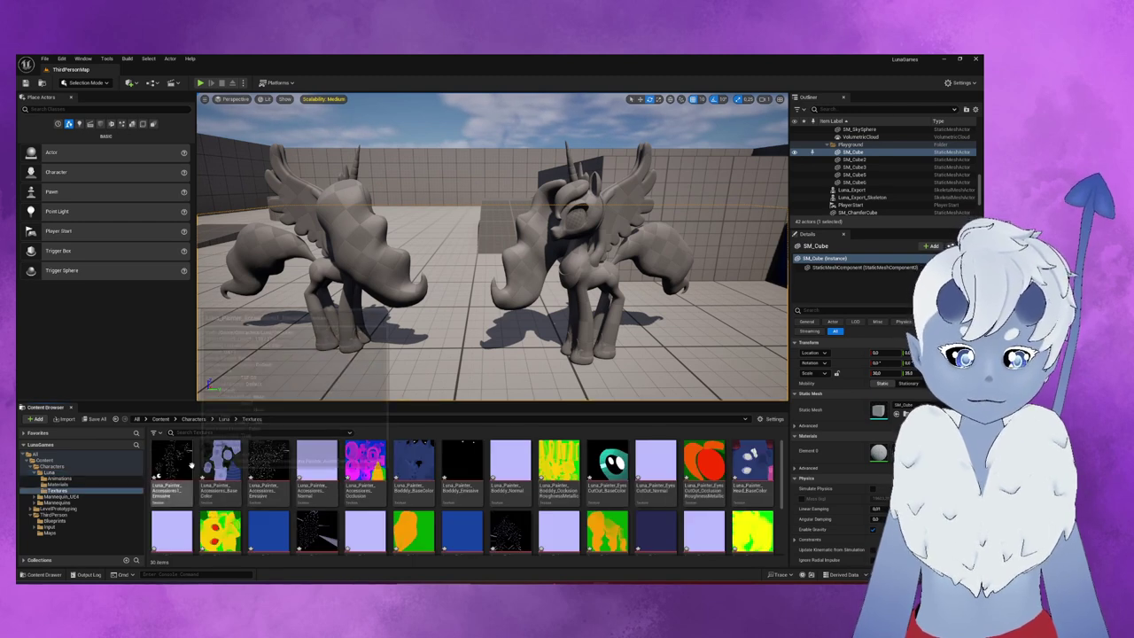
{"action": "left_click", "coordinate": [370, 463]}
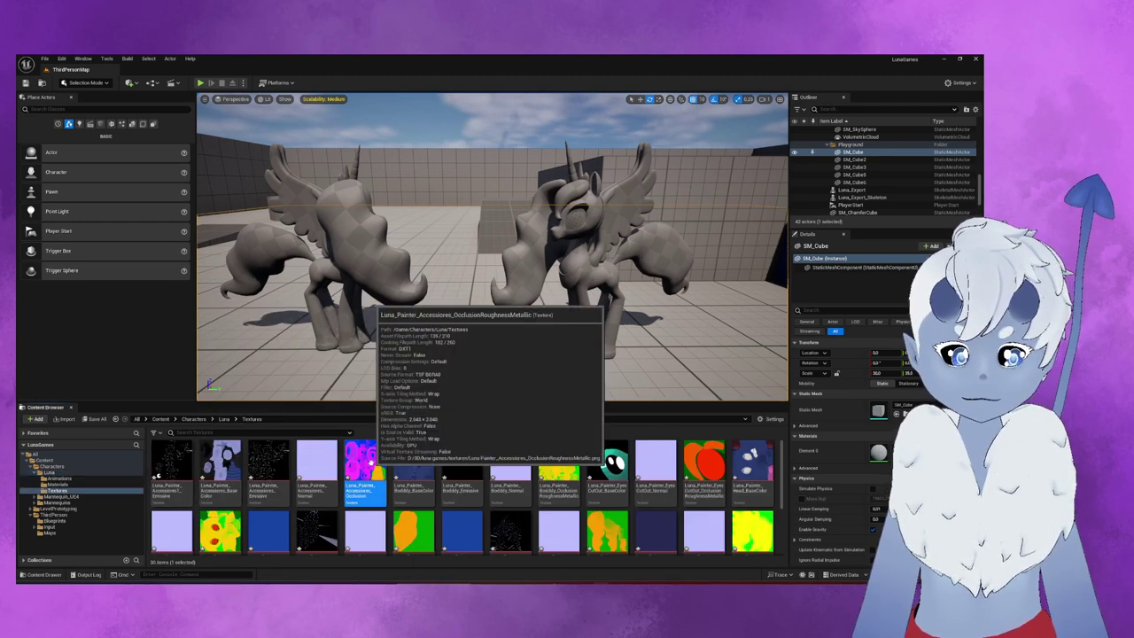
- Open the accessories occlusion-roughness-metallic texture in the Texture Editor and uncheck sRGB
{"action": "double_click", "coordinate": [371, 463]}
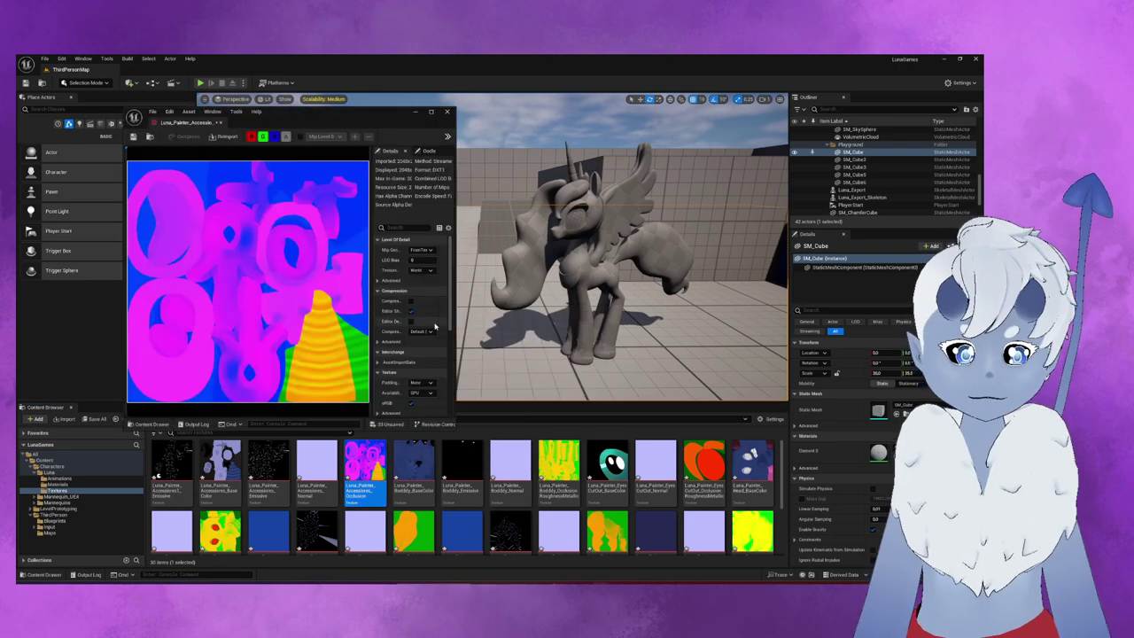
{"action": "right_click_drag", "start_coordinate": [602, 266], "coordinate": [638, 266]}
{"action": "right_click_drag", "start_coordinate": [459, 317], "coordinate": [416, 316]}
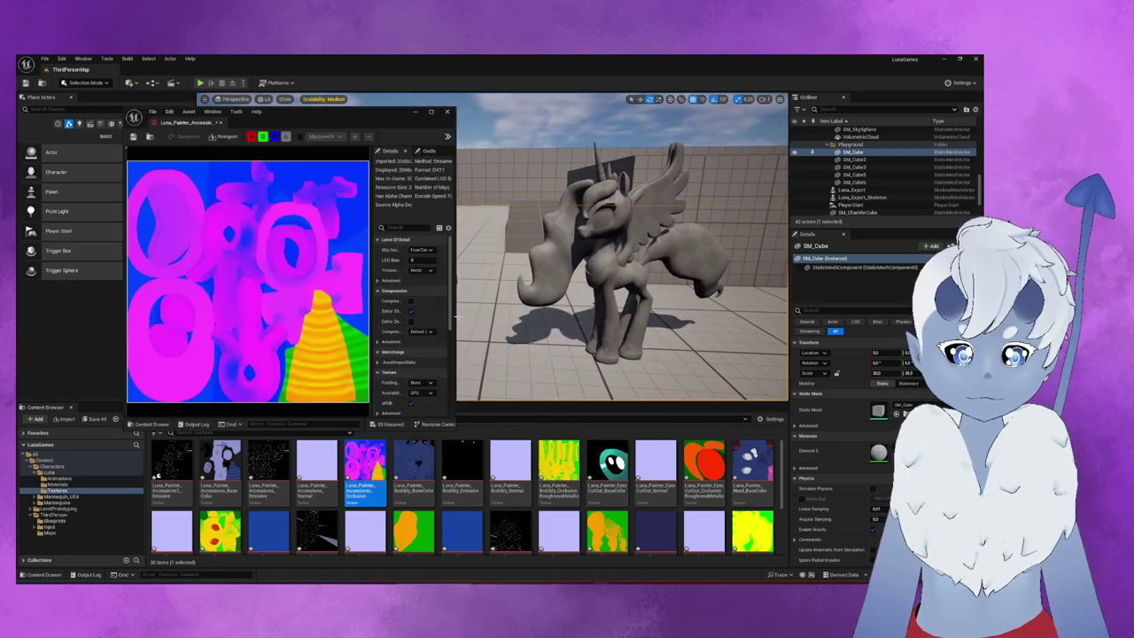
{"action": "left_click_drag", "start_coordinate": [454, 316], "coordinate": [586, 317]}
{"action": "scroll", "coordinate": [524, 367], "scroll_direction": "down", "scroll_amount": 2}
{"action": "scroll", "coordinate": [509, 371], "scroll_direction": "down", "scroll_amount": 5}
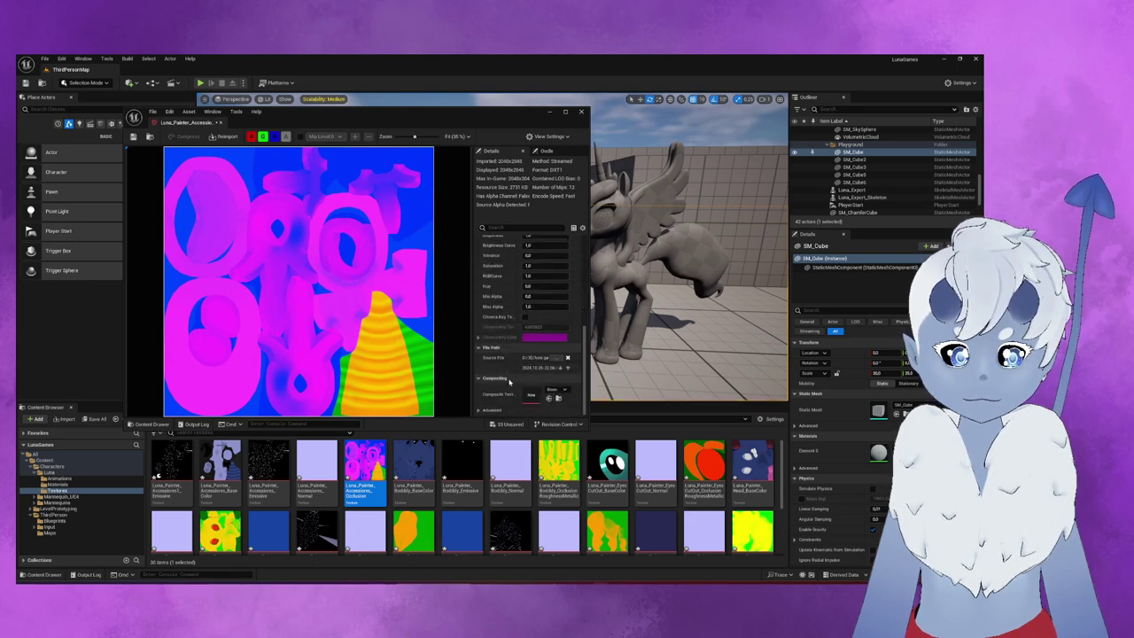
{"action": "scroll", "coordinate": [509, 381], "scroll_direction": "up", "scroll_amount": 2}
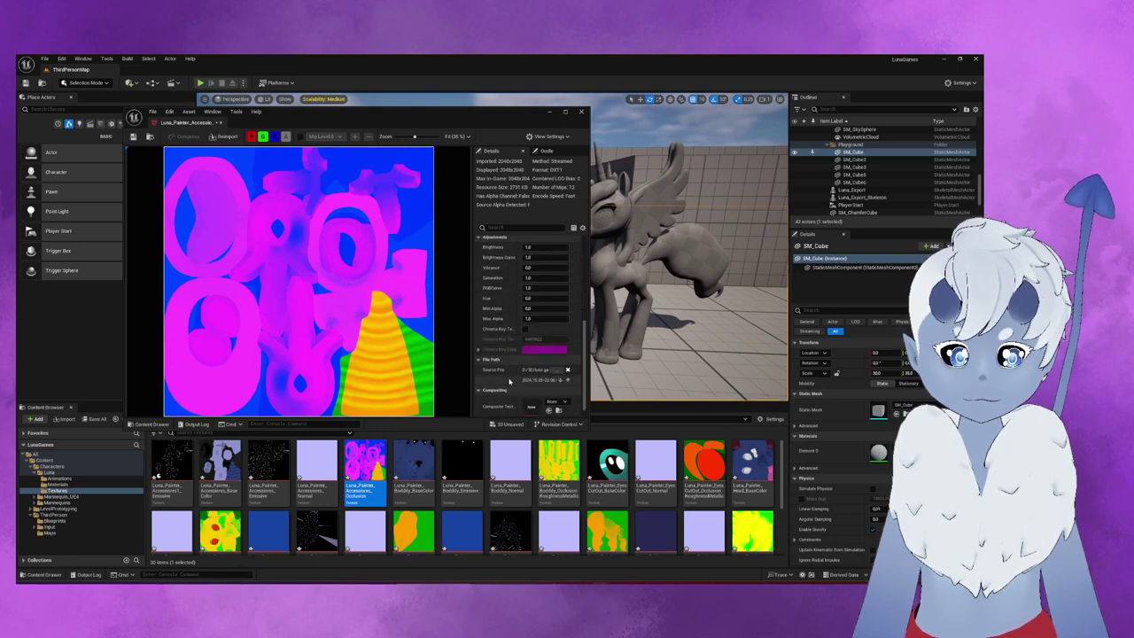
{"action": "scroll", "coordinate": [510, 381], "scroll_direction": "up", "scroll_amount": 2}
{"action": "scroll", "coordinate": [510, 381], "scroll_direction": "up", "scroll_amount": 2}
{"action": "scroll", "coordinate": [510, 381], "scroll_direction": "up", "scroll_amount": 1}
{"action": "scroll", "coordinate": [510, 381], "scroll_direction": "up", "scroll_amount": 2}
{"action": "scroll", "coordinate": [509, 381], "scroll_direction": "up", "scroll_amount": 1}
{"action": "scroll", "coordinate": [510, 381], "scroll_direction": "up", "scroll_amount": 1}
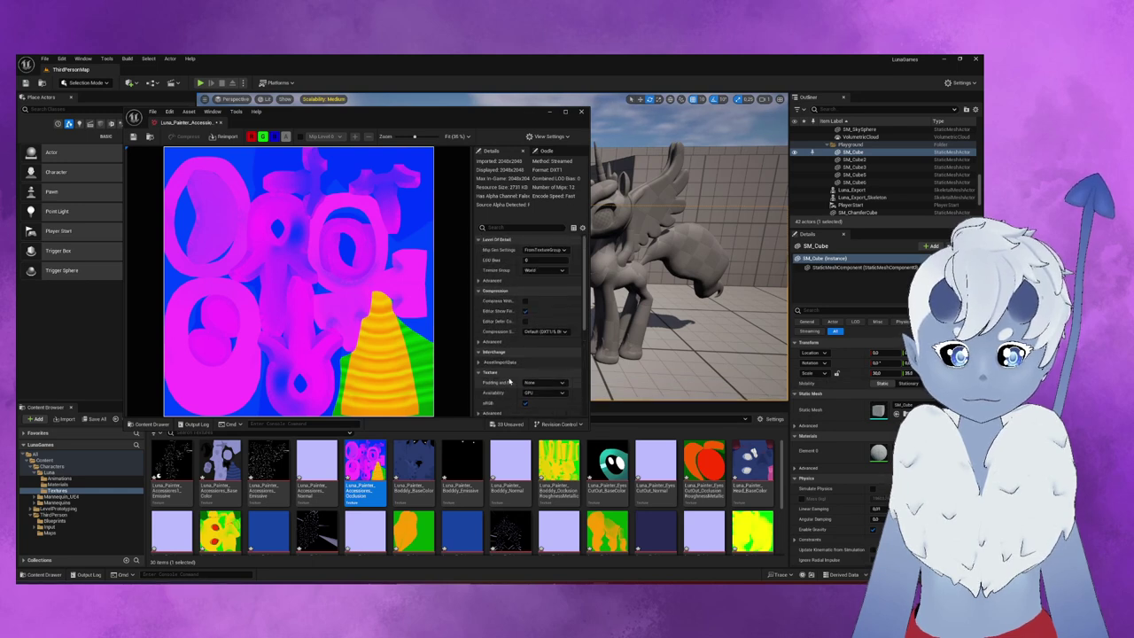
{"action": "left_click", "coordinate": [525, 404]}
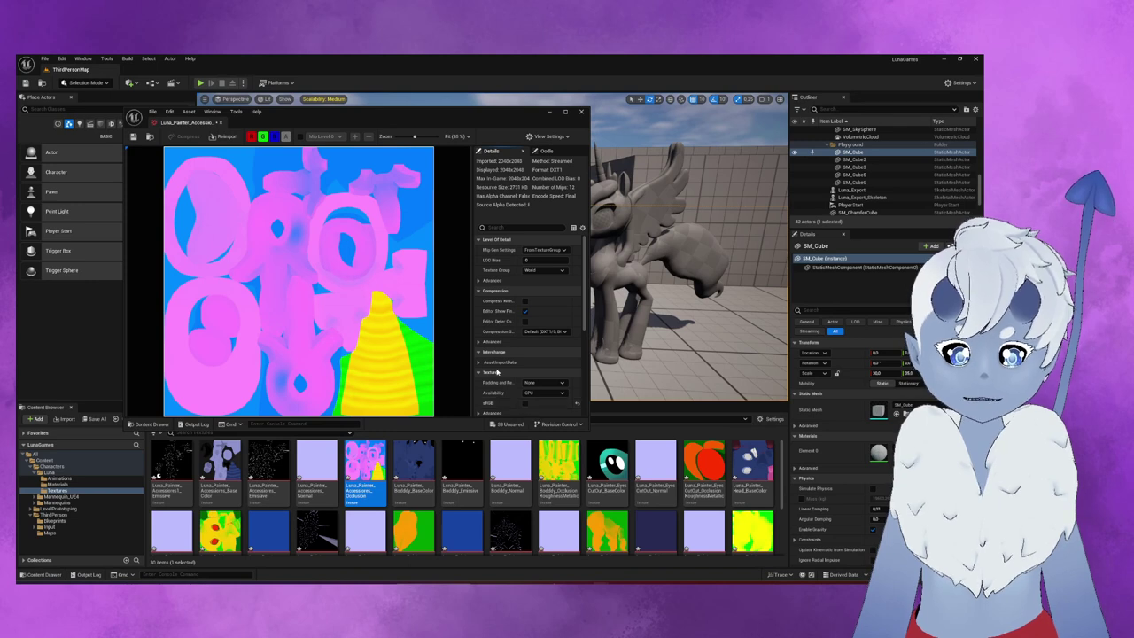
- Review the texture's advanced compression and asset import data settings, then open the Boddy roughness-metallic texture
{"action": "scroll", "coordinate": [518, 368], "scroll_direction": "down", "scroll_amount": 1}
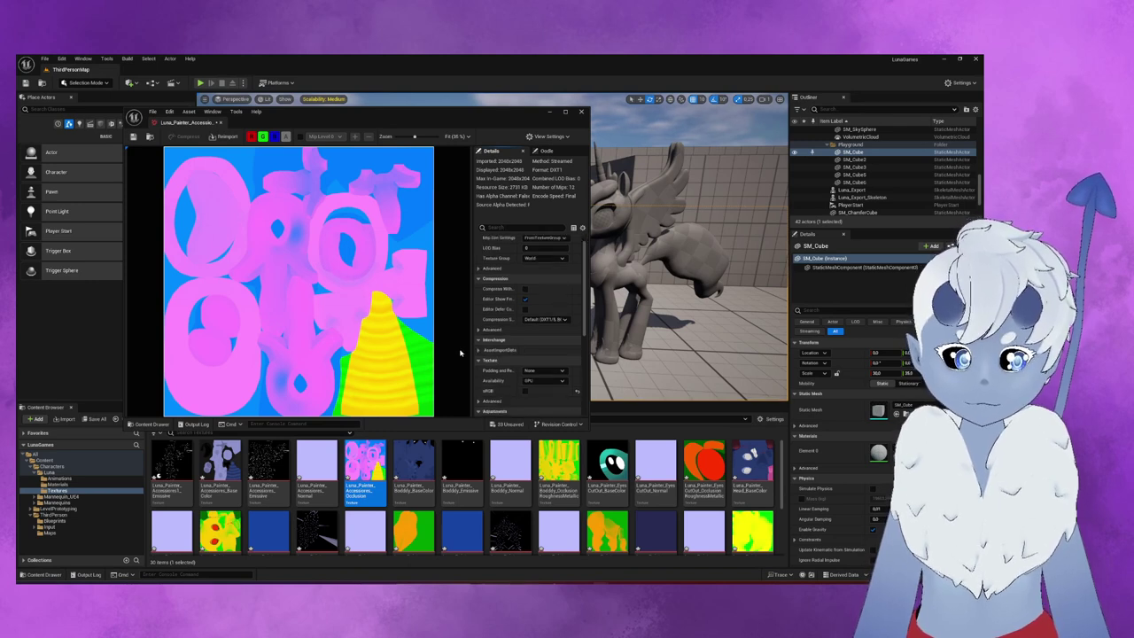
{"action": "scroll", "coordinate": [518, 368], "scroll_direction": "down", "scroll_amount": 2}
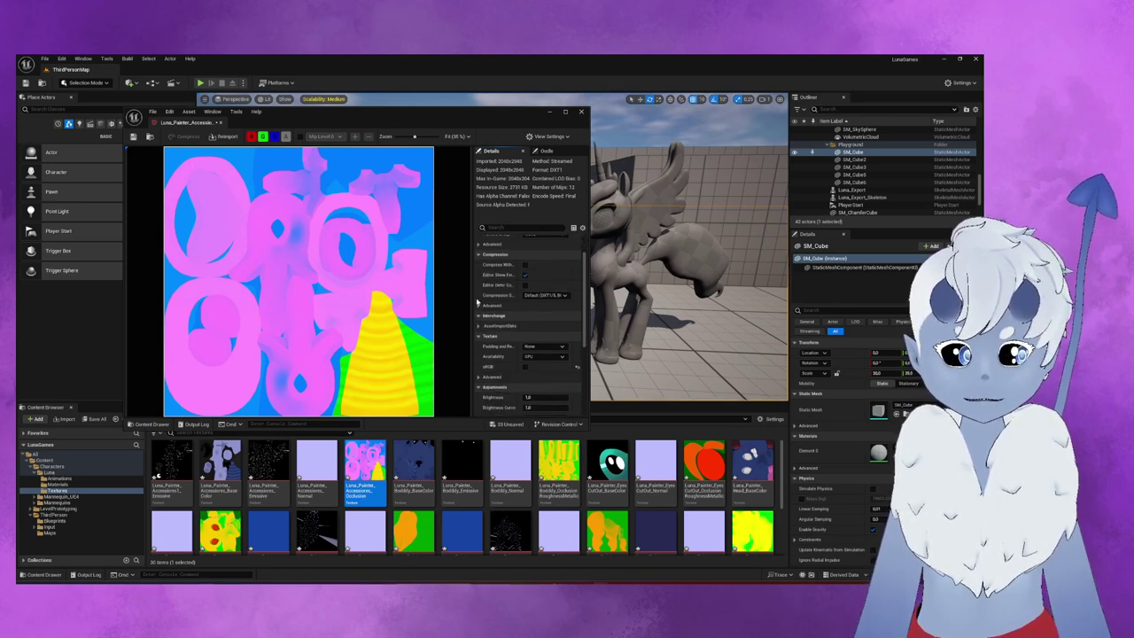
{"action": "scroll", "coordinate": [573, 313], "scroll_direction": "up", "scroll_amount": 3}
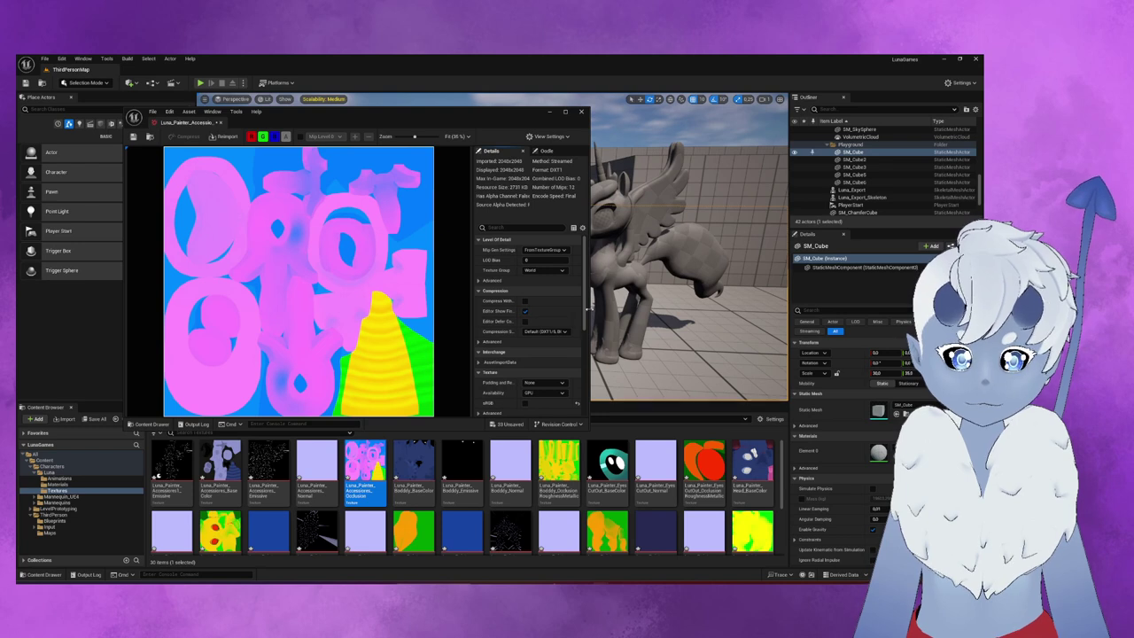
{"action": "scroll", "coordinate": [523, 324], "scroll_direction": "down", "scroll_amount": 1}
{"action": "left_click", "coordinate": [483, 331]}
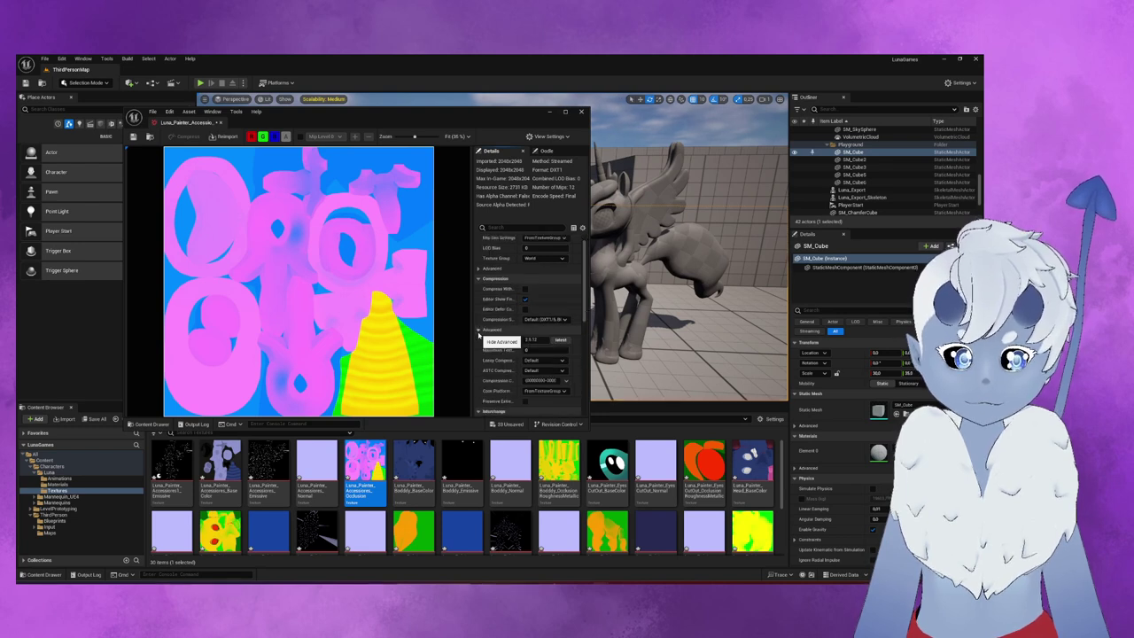
{"action": "scroll", "coordinate": [493, 310], "scroll_direction": "down", "scroll_amount": 3}
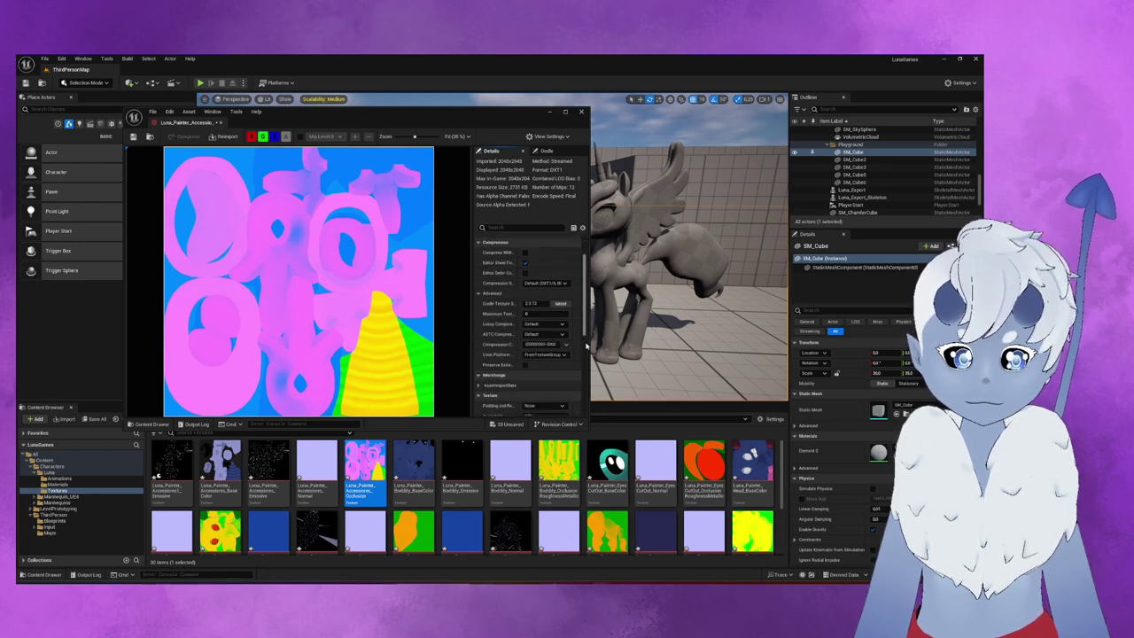
{"action": "left_click", "coordinate": [493, 295]}
{"action": "scroll", "coordinate": [521, 336], "scroll_direction": "up", "scroll_amount": 2}
{"action": "scroll", "coordinate": [521, 337], "scroll_direction": "up", "scroll_amount": 2}
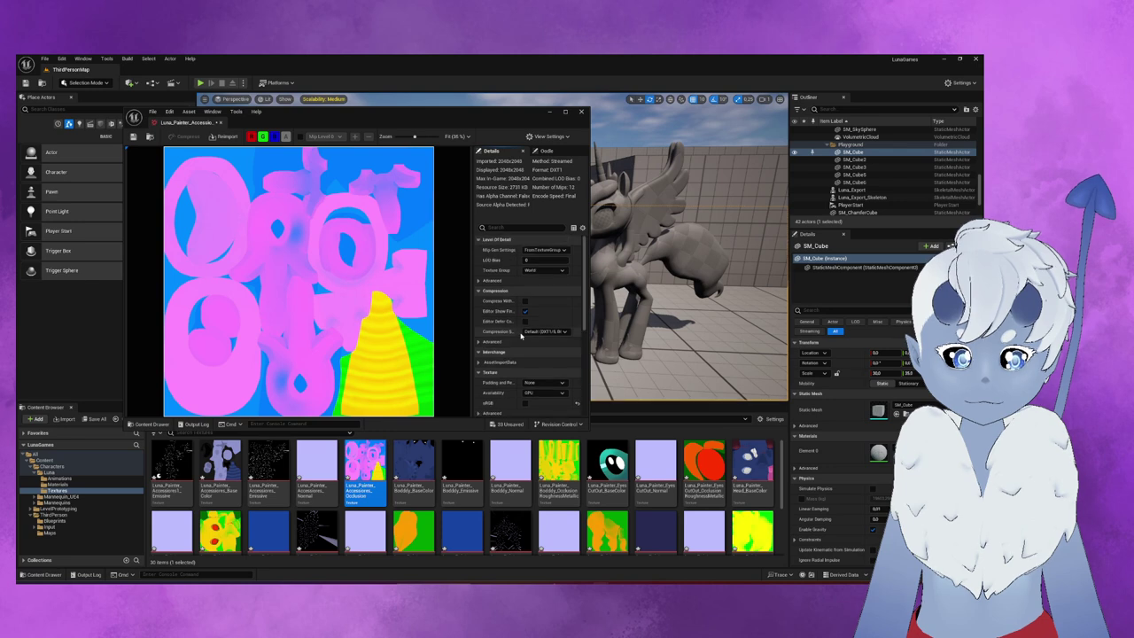
{"action": "scroll", "coordinate": [501, 347], "scroll_direction": "down", "scroll_amount": 2}
{"action": "left_click", "coordinate": [480, 314]}
{"action": "left_click", "coordinate": [480, 316]}
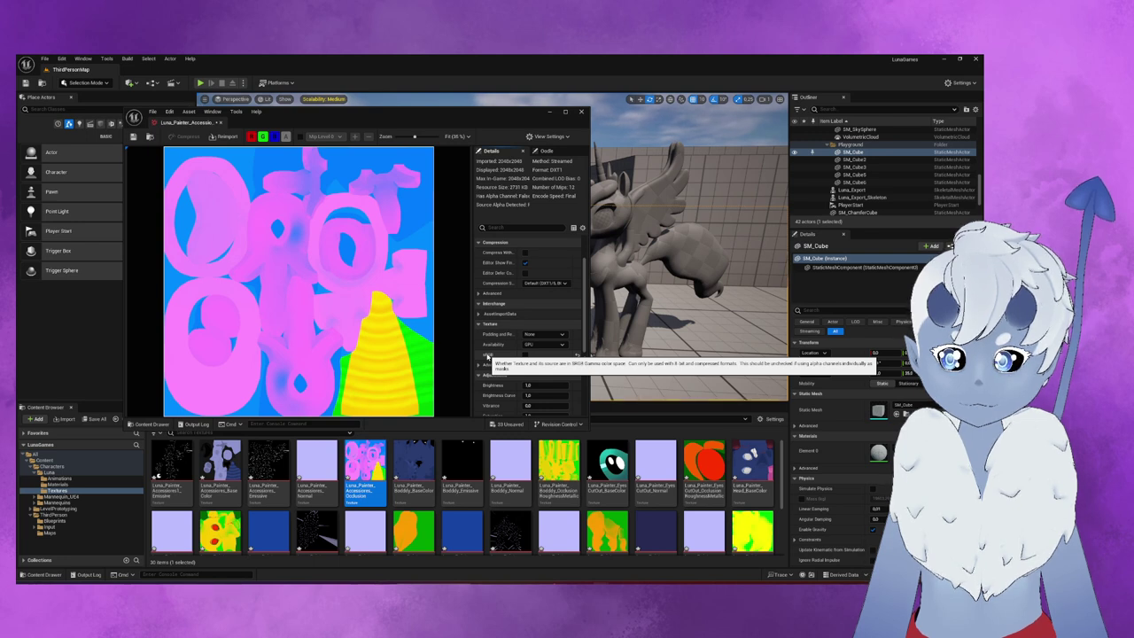
{"action": "scroll", "coordinate": [523, 368], "scroll_direction": "down", "scroll_amount": 2}
{"action": "scroll", "coordinate": [529, 370], "scroll_direction": "down", "scroll_amount": 2}
{"action": "scroll", "coordinate": [529, 370], "scroll_direction": "down", "scroll_amount": 2}
{"action": "scroll", "coordinate": [530, 371], "scroll_direction": "up", "scroll_amount": 2}
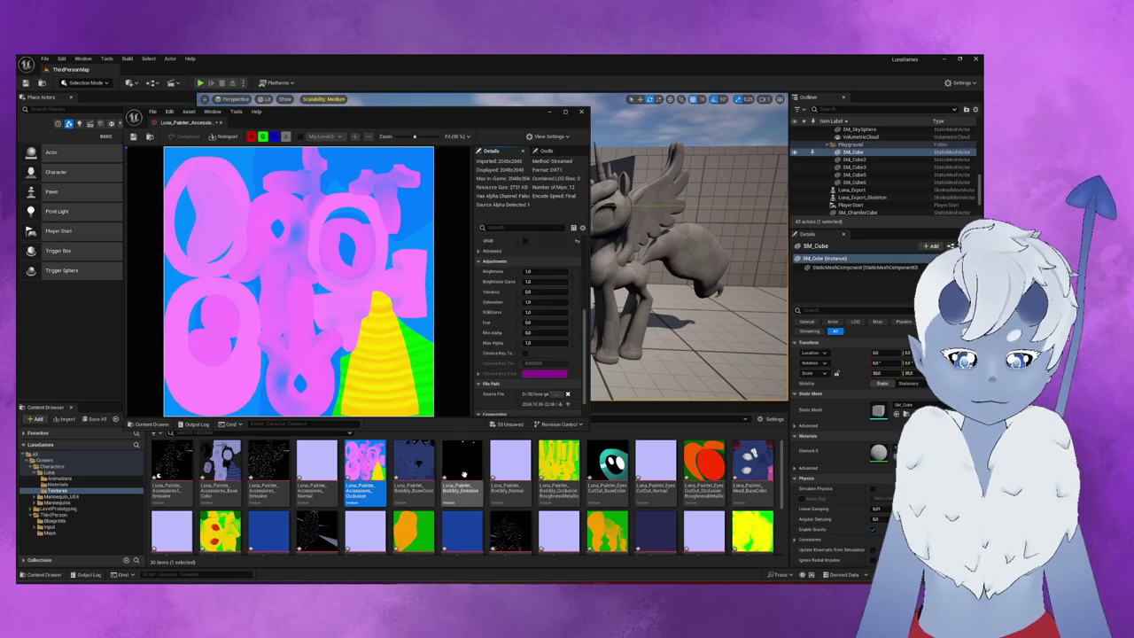
{"action": "double_click", "coordinate": [558, 463]}
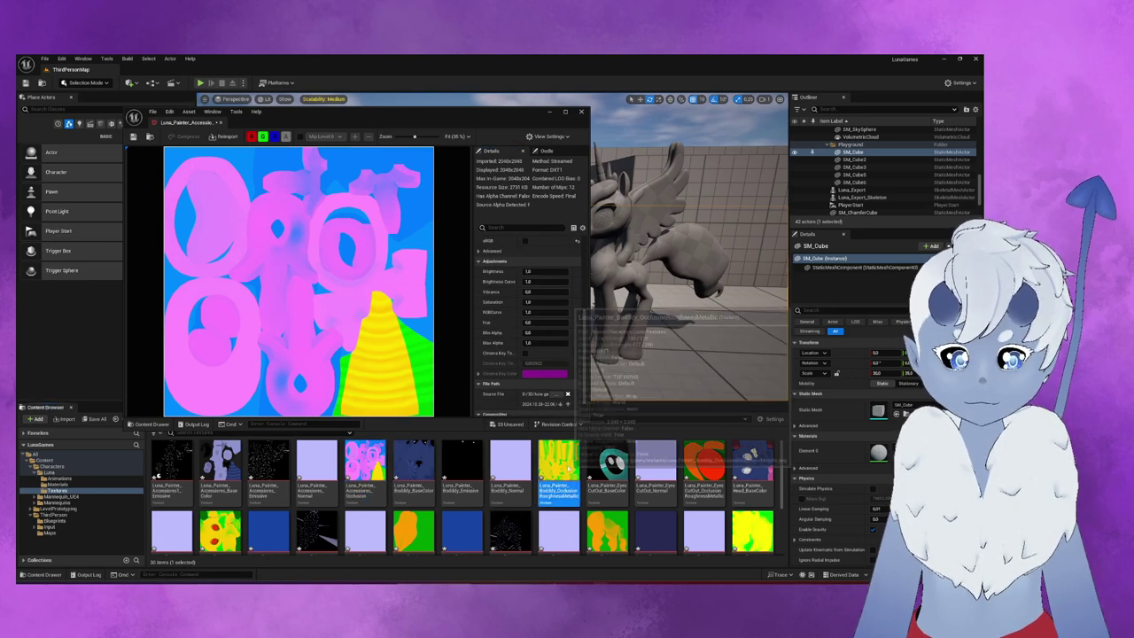
- Turn off sRGB on the Boddy and EyesCutOut roughness-metallic textures
{"action": "scroll", "coordinate": [492, 353], "scroll_direction": "down", "scroll_amount": 1}
{"action": "left_click", "coordinate": [524, 306]}
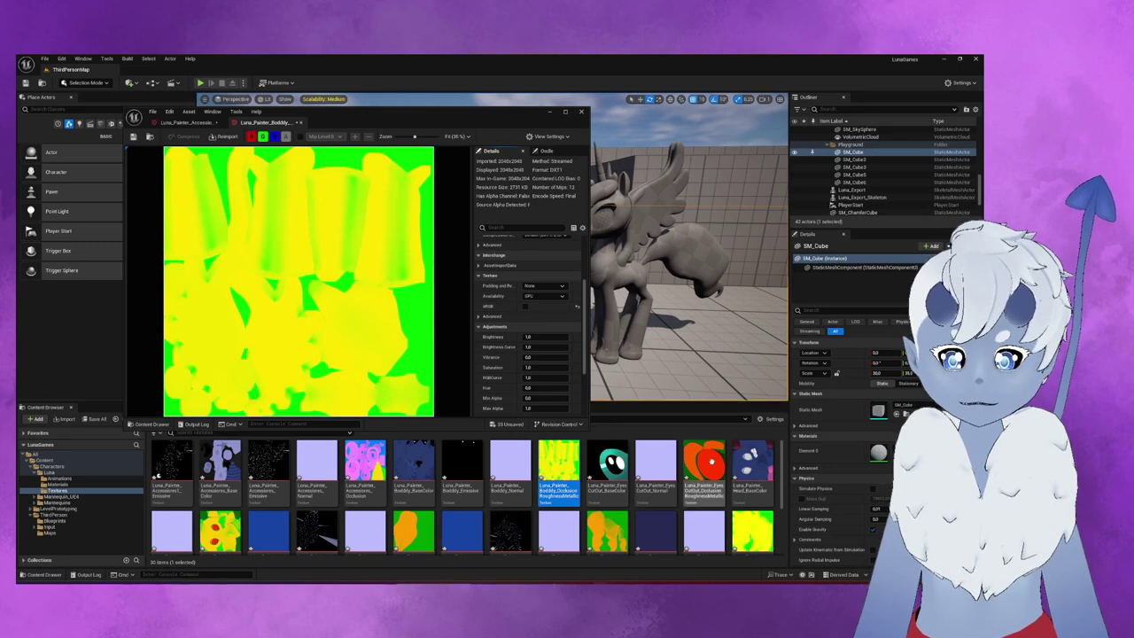
{"action": "double_click", "coordinate": [704, 463]}
{"action": "scroll", "coordinate": [530, 364], "scroll_direction": "down", "scroll_amount": 1}
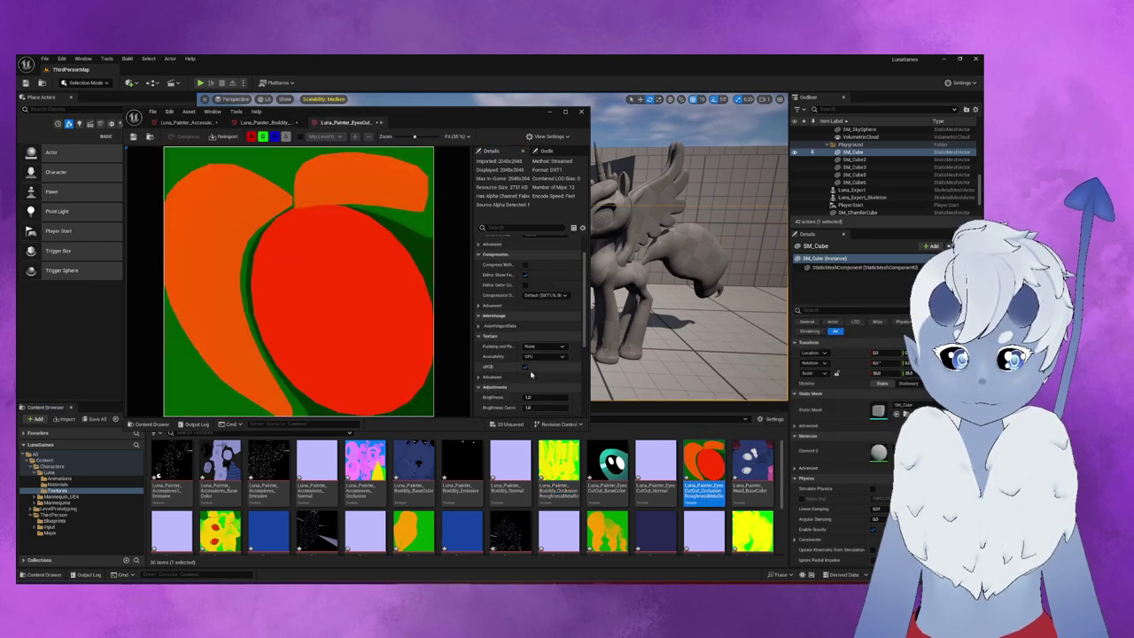
{"action": "left_click", "coordinate": [526, 369]}
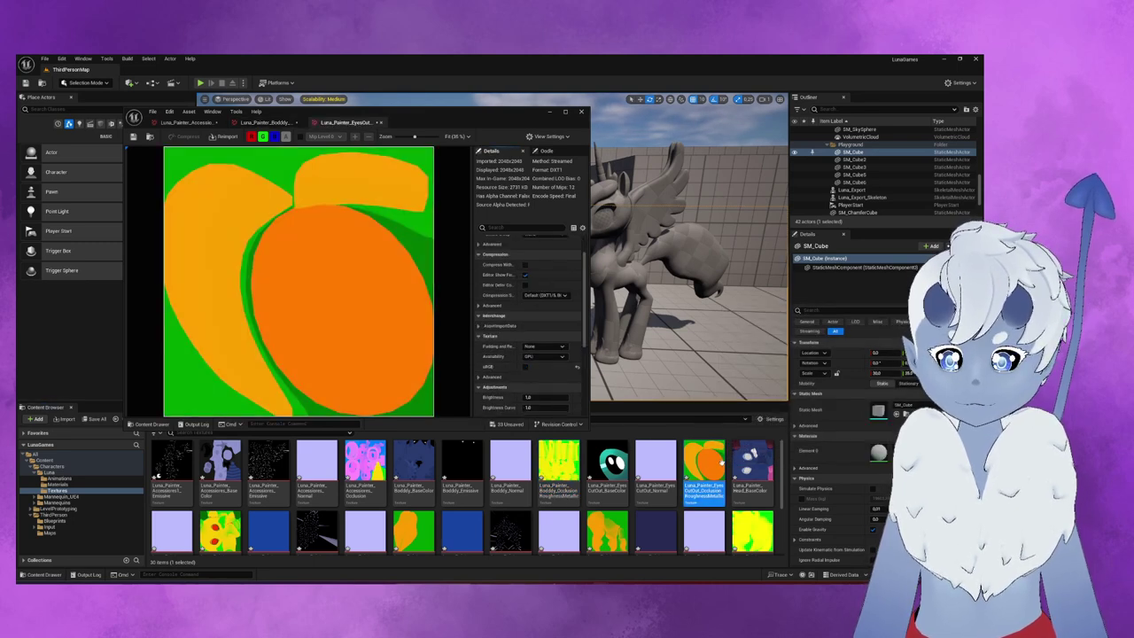
{"action": "scroll", "coordinate": [676, 464], "scroll_direction": "down", "scroll_amount": 1}
- Turn off sRGB on the Head, Stars2 and Stars occlusion-roughness-metallic textures
{"action": "double_click", "coordinate": [220, 496]}
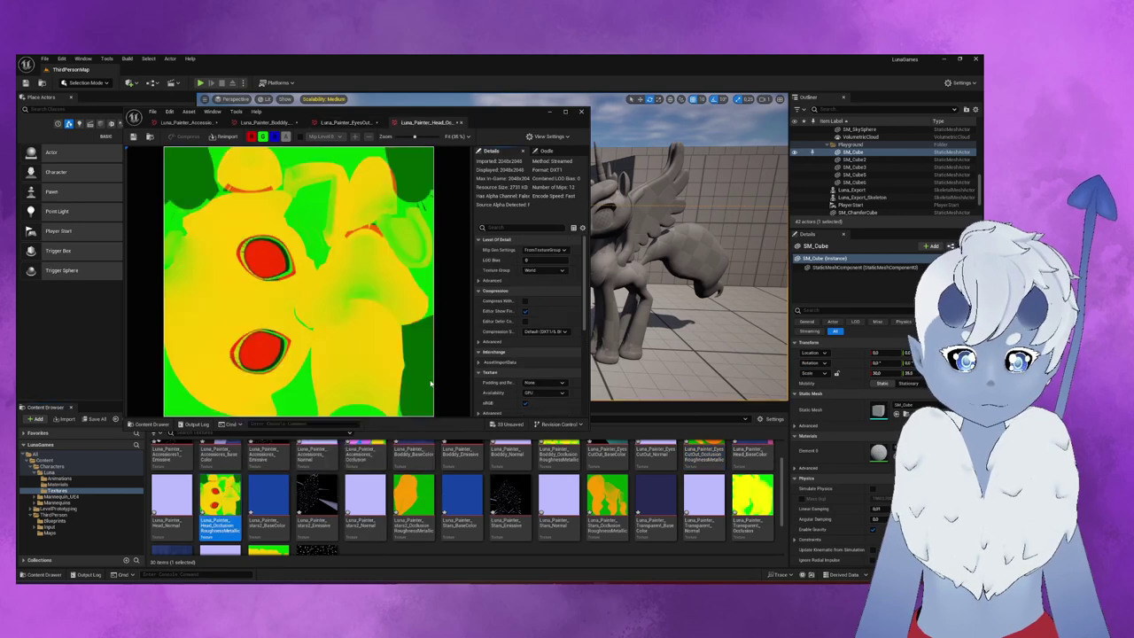
{"action": "scroll", "coordinate": [509, 352], "scroll_direction": "down", "scroll_amount": 1}
{"action": "left_click", "coordinate": [527, 390]}
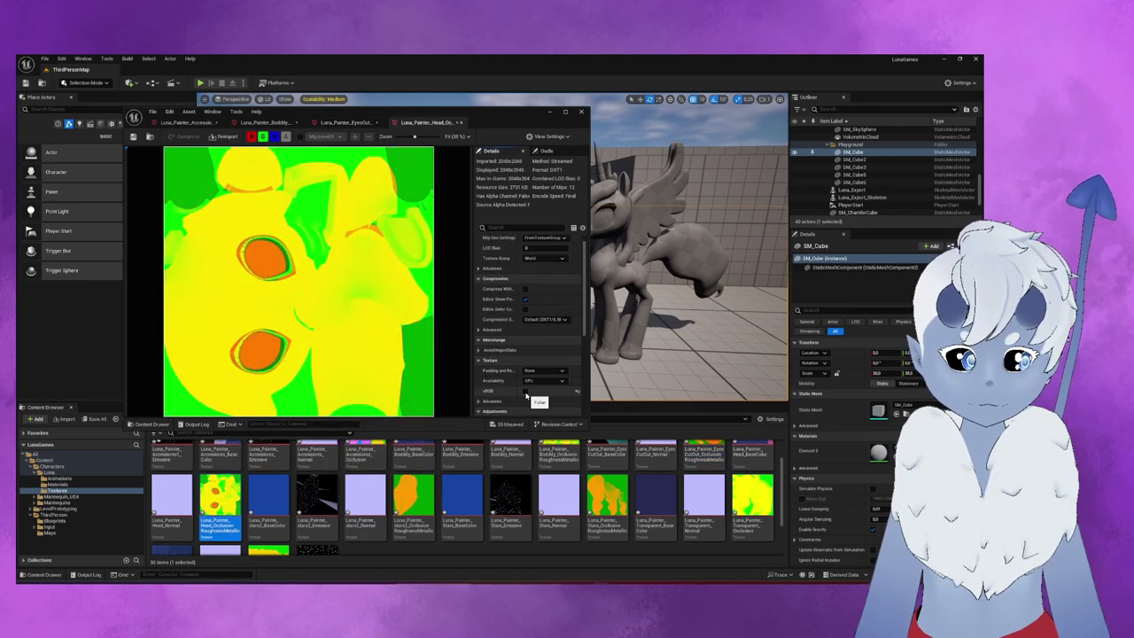
{"action": "double_click", "coordinate": [413, 497]}
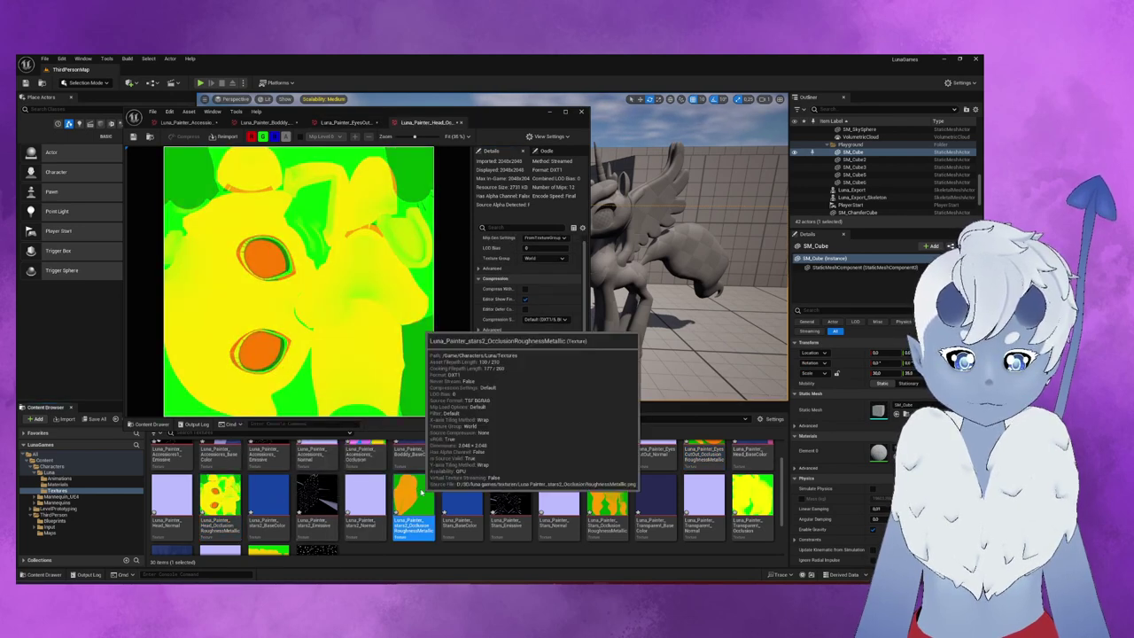
{"action": "scroll", "coordinate": [519, 372], "scroll_direction": "down", "scroll_amount": 2}
{"action": "left_click", "coordinate": [526, 367]}
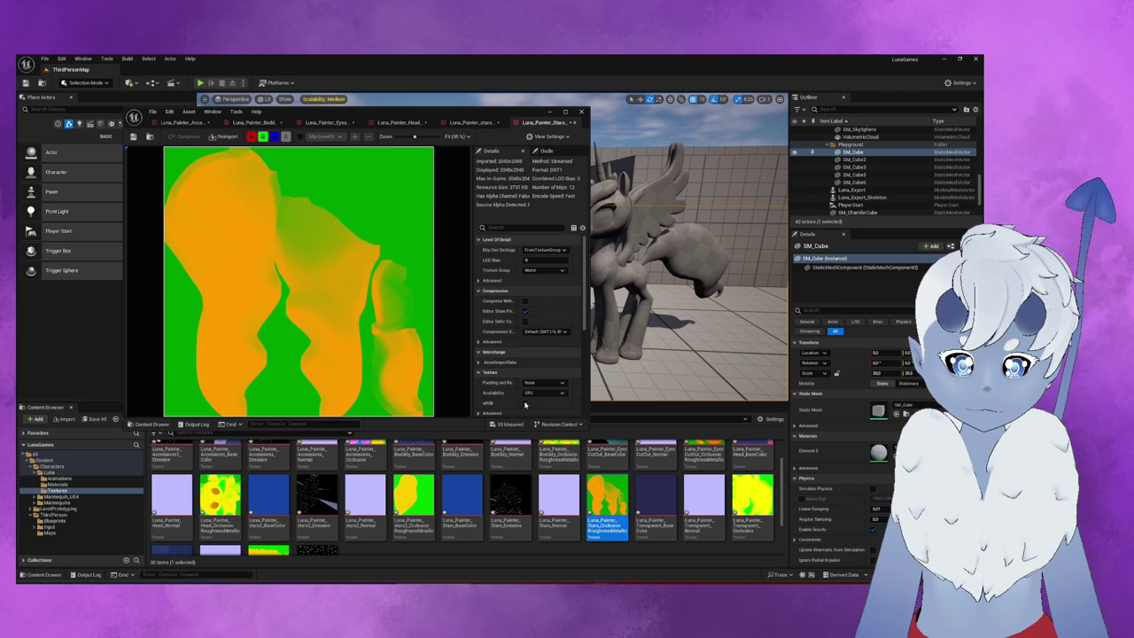
{"action": "left_click", "coordinate": [524, 403]}
{"action": "scroll", "coordinate": [529, 410], "scroll_direction": "down", "scroll_amount": 1}
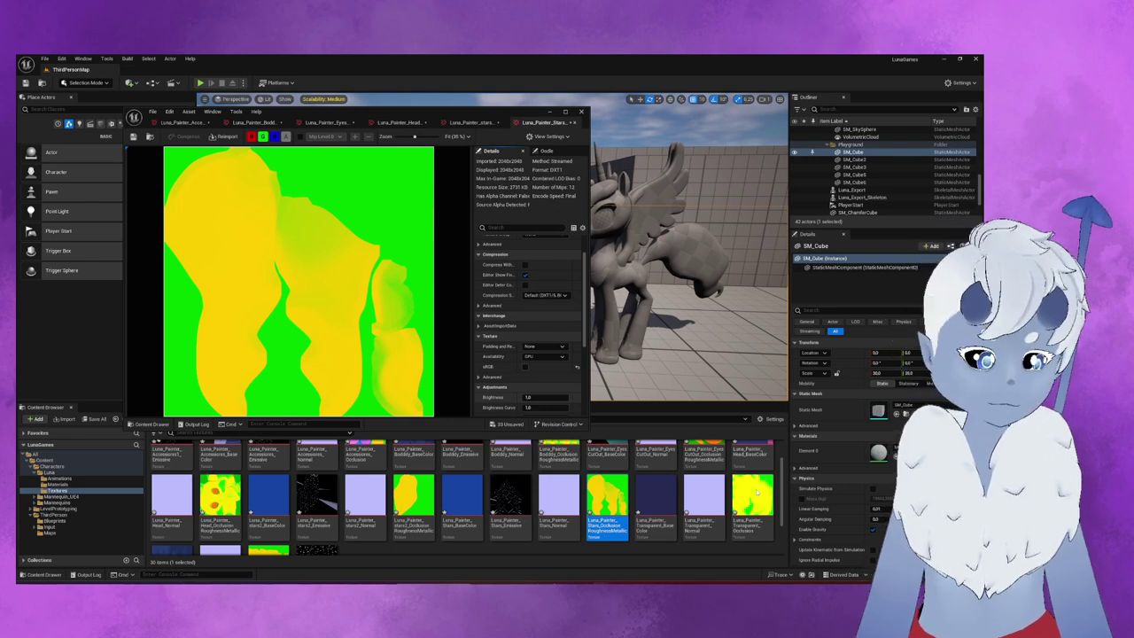
{"action": "left_click", "coordinate": [755, 492]}
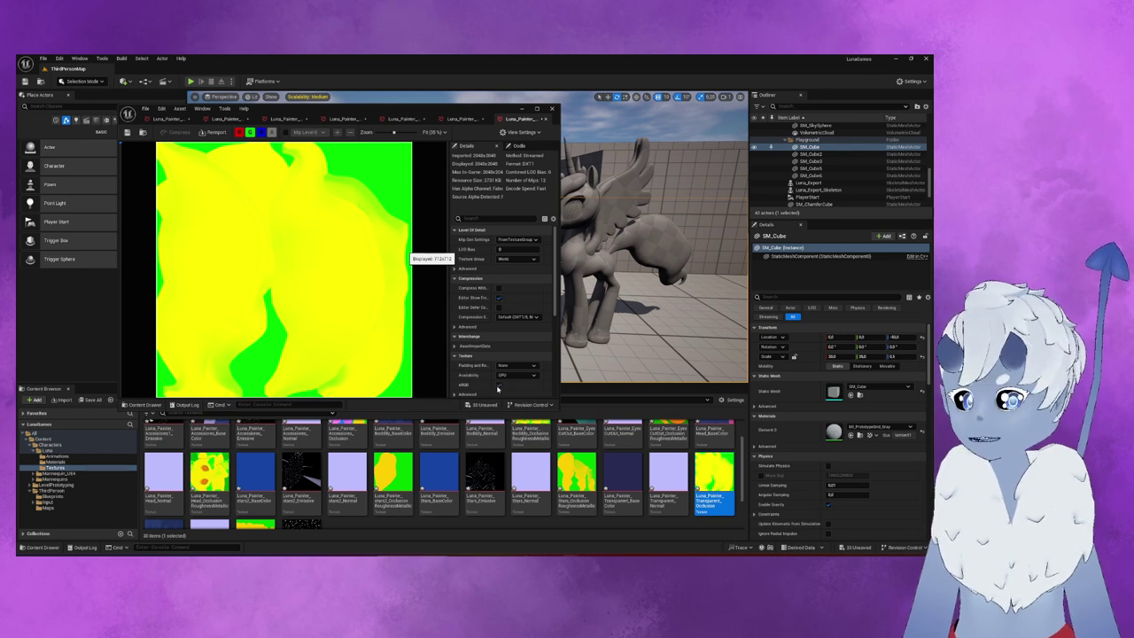
- Uncheck sRGB on Transparent_Occlusion and orbit the Luna_Export preview to view its front
{"action": "left_click", "coordinate": [500, 386]}
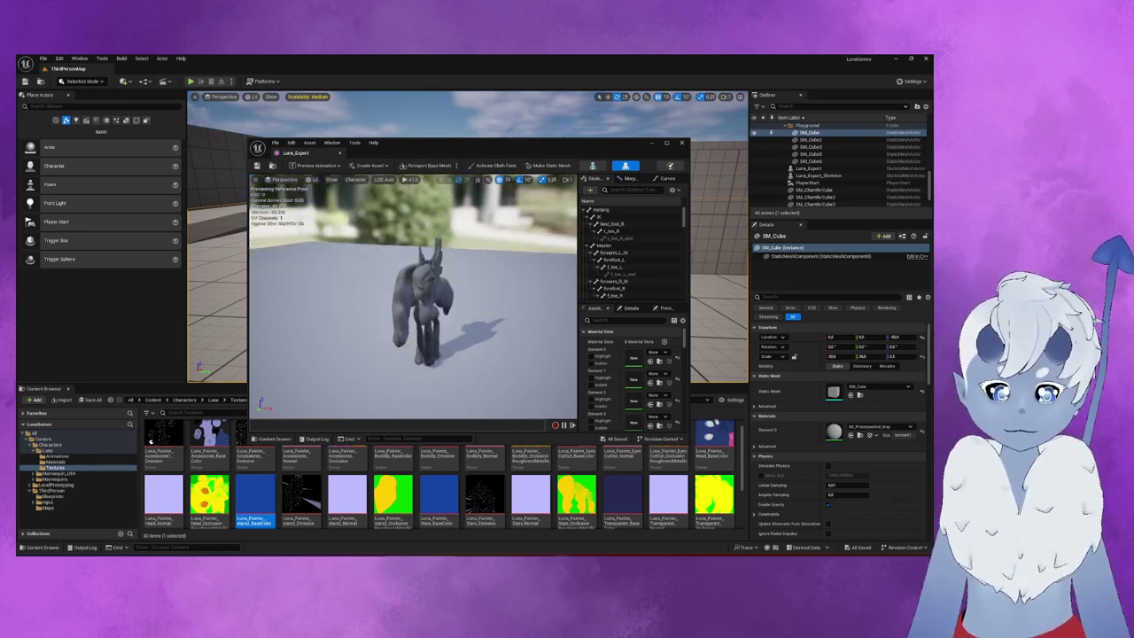
{"action": "left_click_drag", "start_coordinate": [416, 266], "coordinate": [479, 266]}
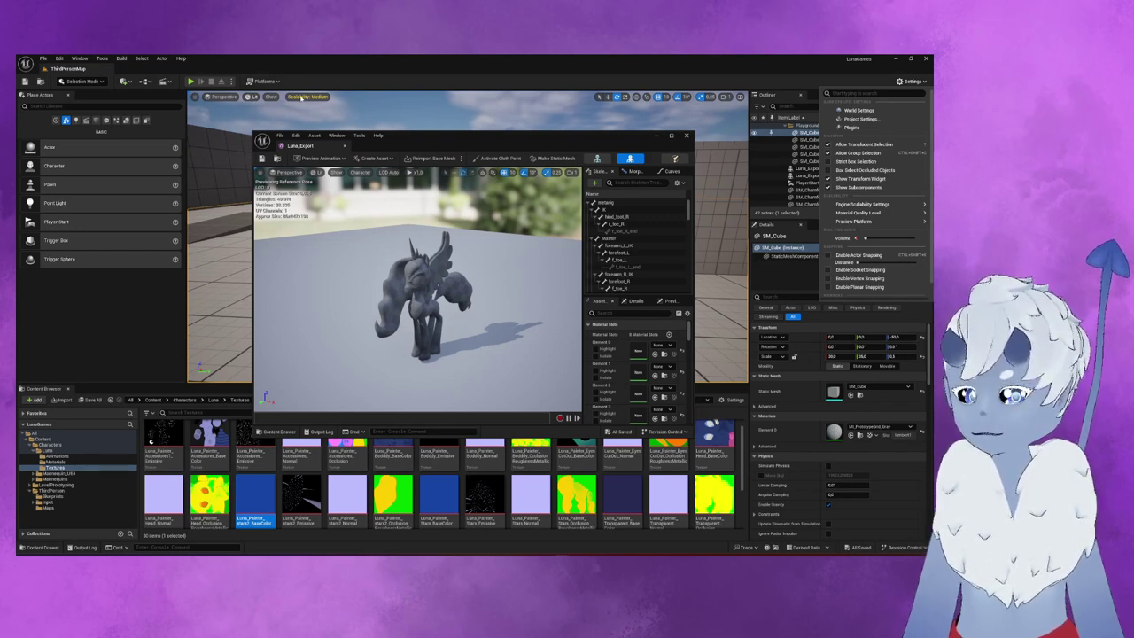
{"action": "left_click", "coordinate": [301, 96]}
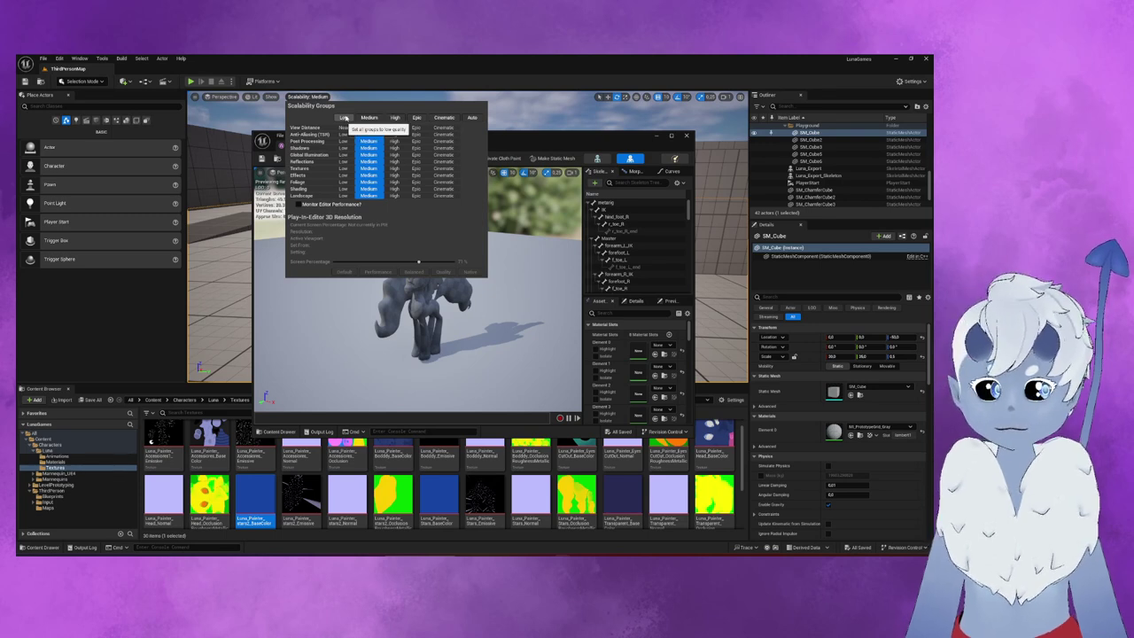
- Set all viewport scalability groups to Low and close the viewport option menus
{"action": "left_click", "coordinate": [345, 118]}
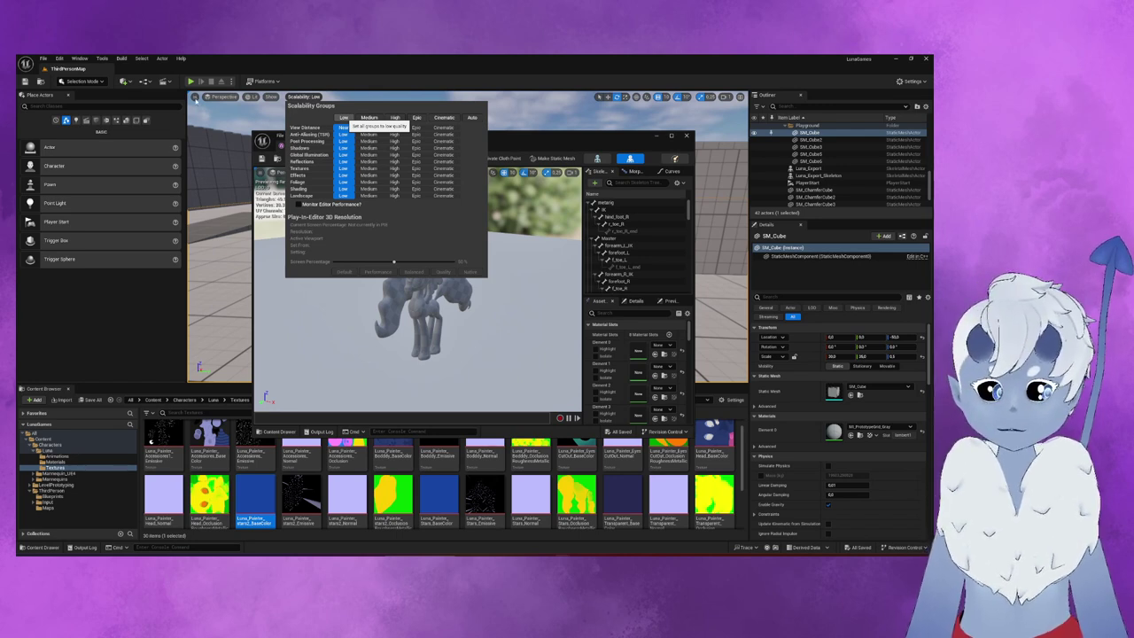
{"action": "left_click", "coordinate": [211, 130]}
{"action": "left_click", "coordinate": [195, 96]}
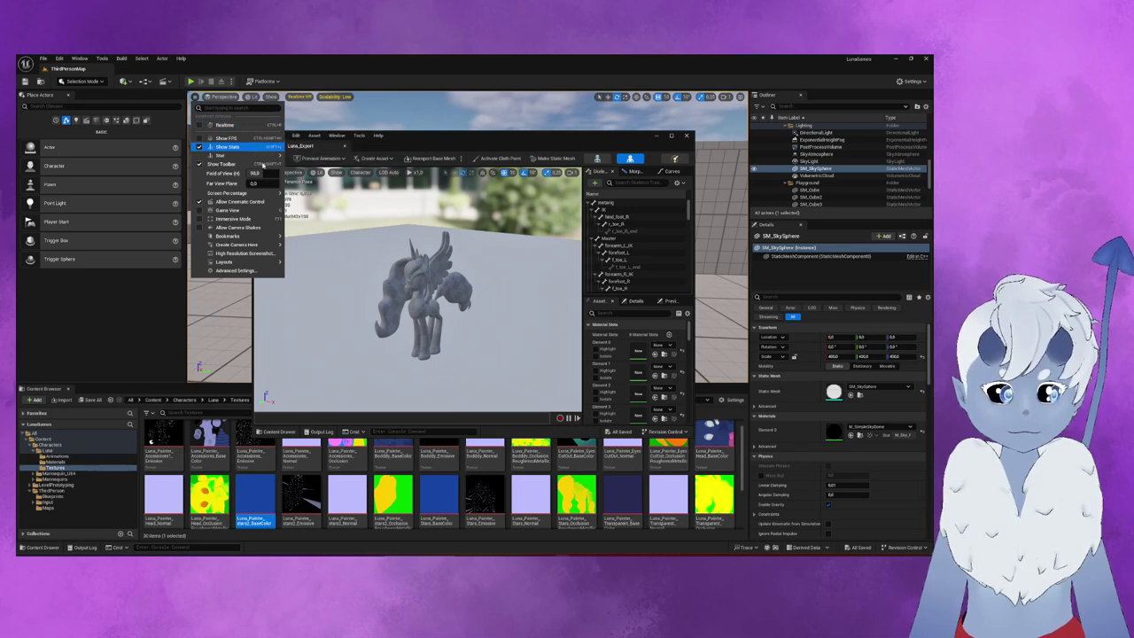
{"action": "left_click", "coordinate": [363, 235]}
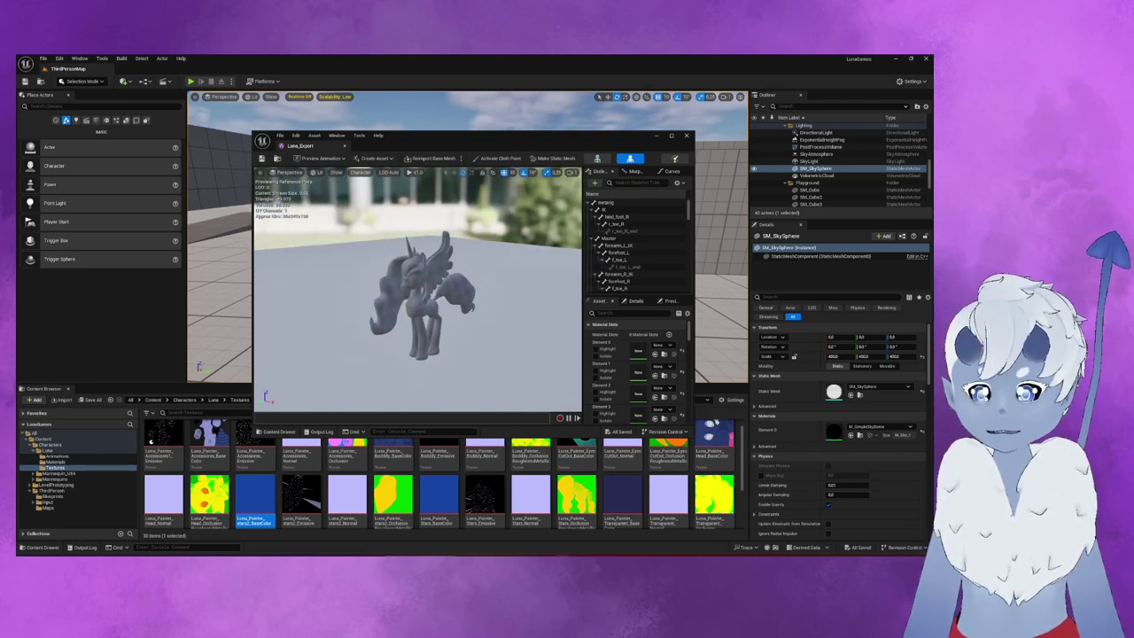
{"action": "left_click_drag", "start_coordinate": [436, 140], "coordinate": [699, 116]}
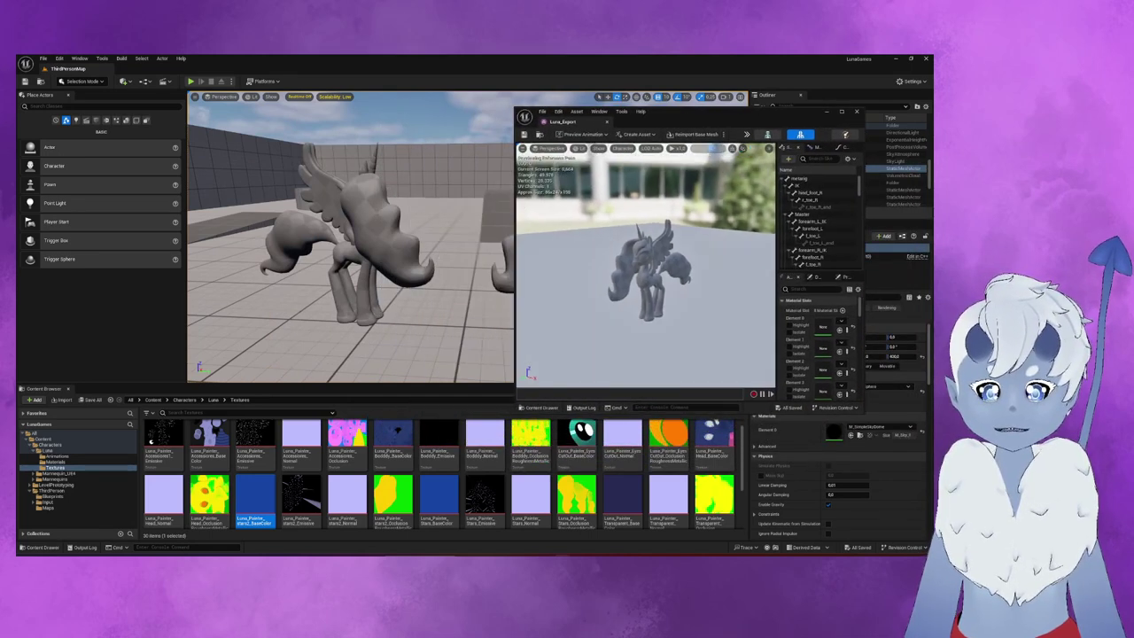
- Narrow the Luna_Export window so the level's two ponies show beside it
{"action": "scroll", "coordinate": [372, 470], "scroll_direction": "down", "scroll_amount": 2}
{"action": "scroll", "coordinate": [372, 470], "scroll_direction": "up", "scroll_amount": 3}
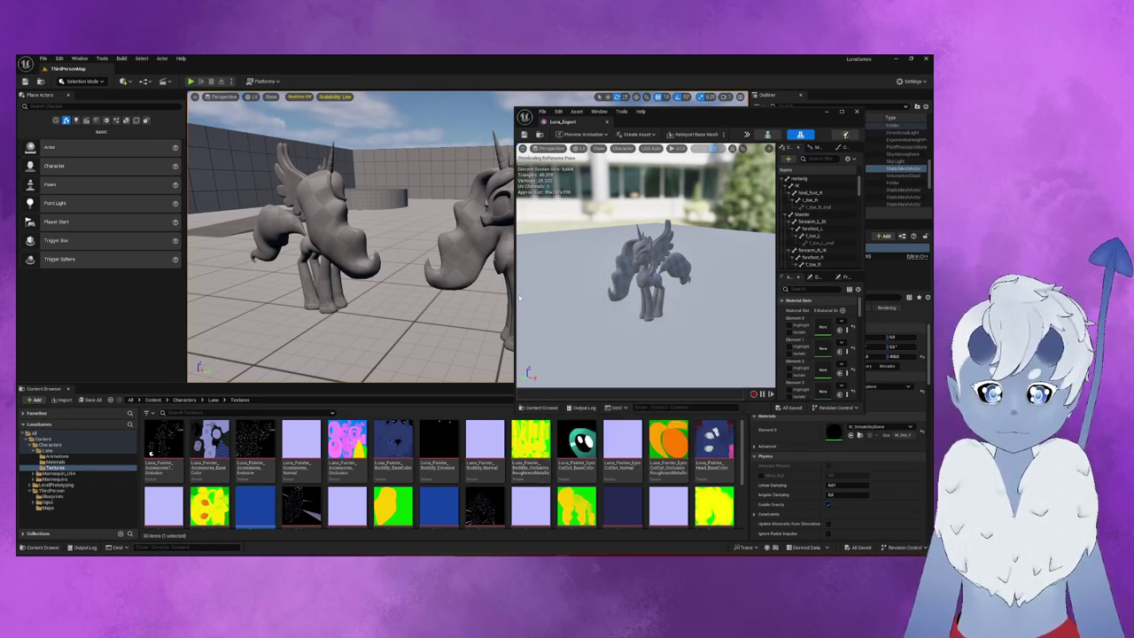
{"action": "left_click_drag", "start_coordinate": [514, 295], "coordinate": [591, 295]}
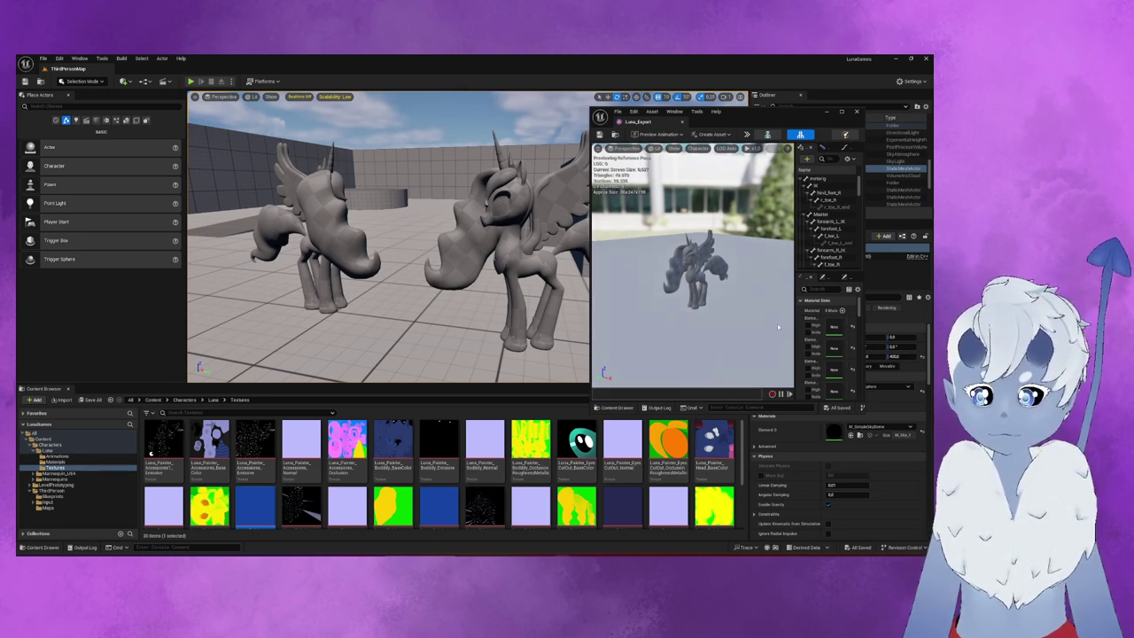
- Create the Boddy and Head materials in Luna's Materials folder
{"action": "left_click", "coordinate": [56, 462]}
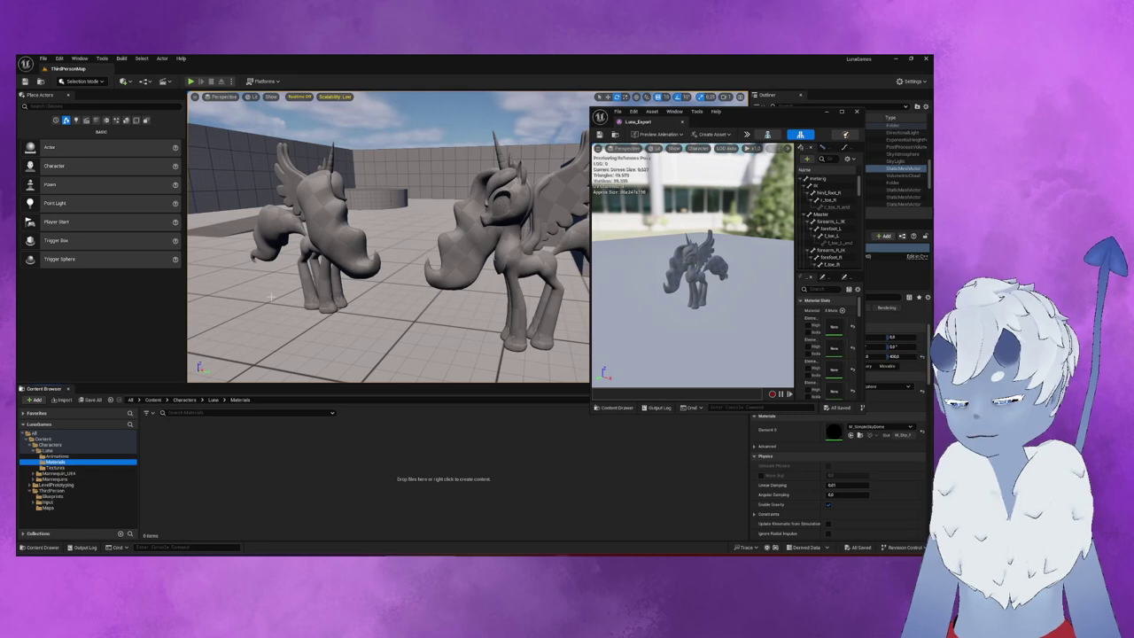
{"action": "right_click", "coordinate": [278, 464]}
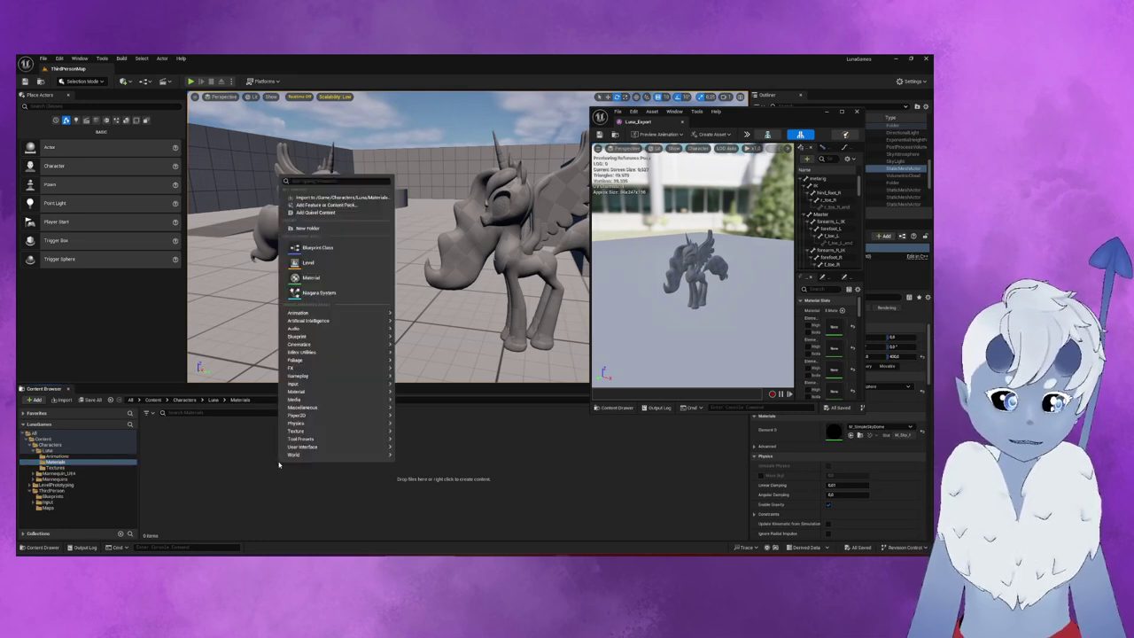
{"action": "left_click", "coordinate": [310, 279]}
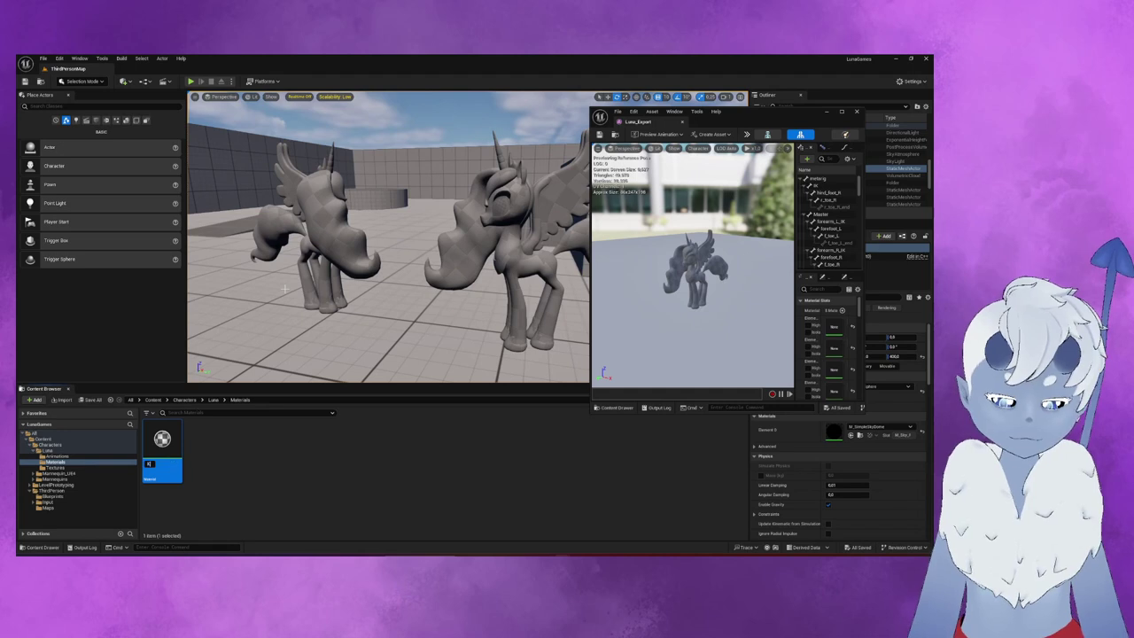
{"action": "key", "text": "BackSpace"}
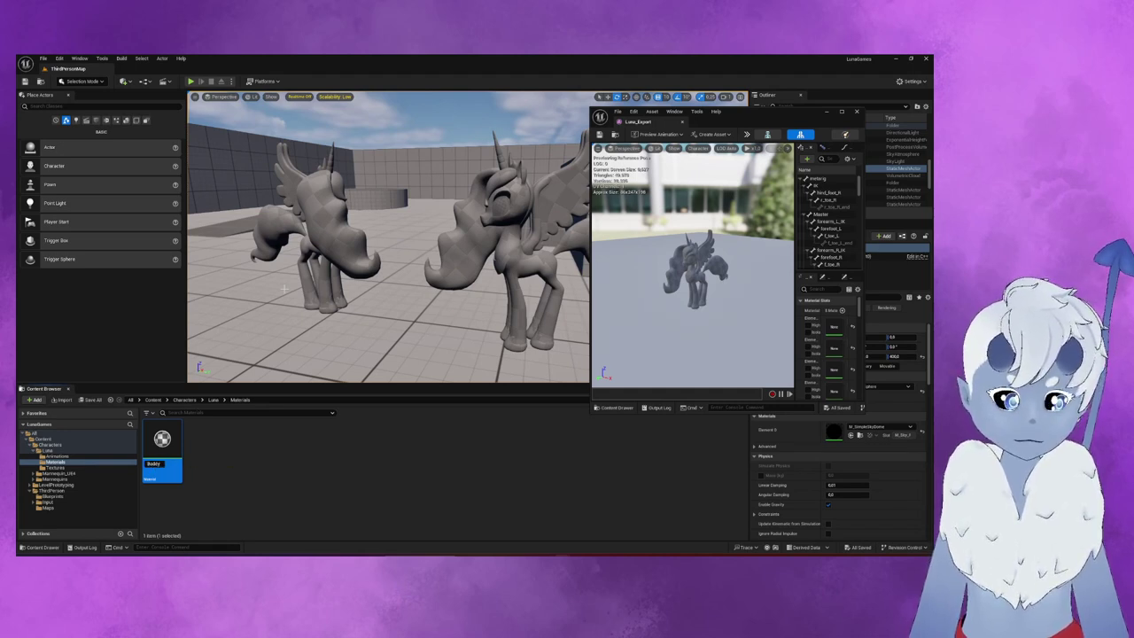
{"action": "key", "text": "Return"}
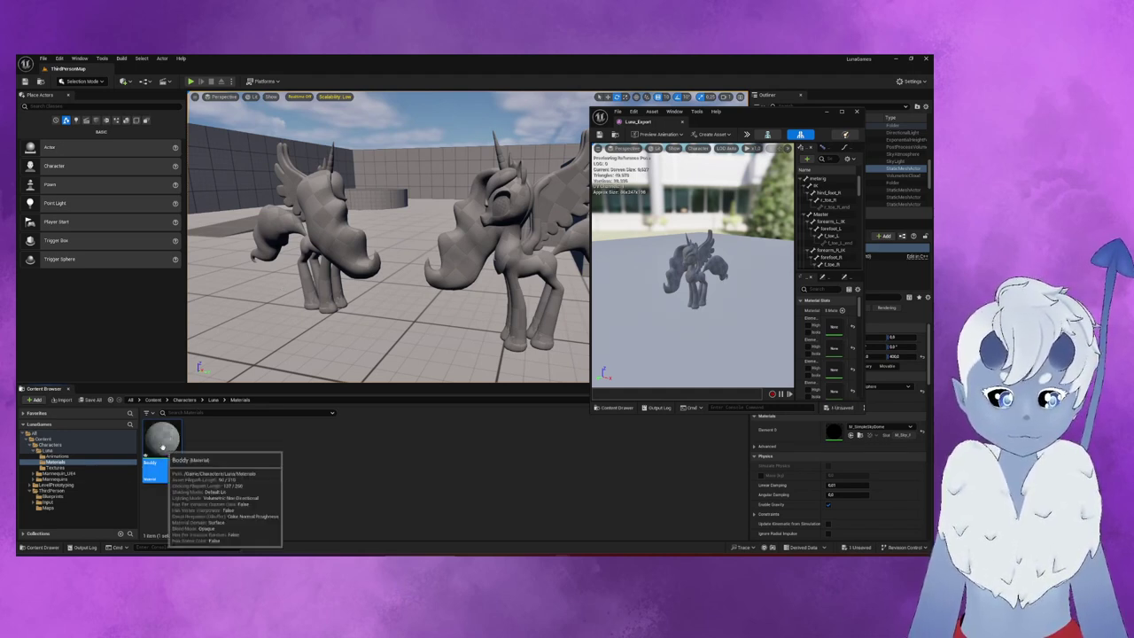
{"action": "key", "text": "Return"}
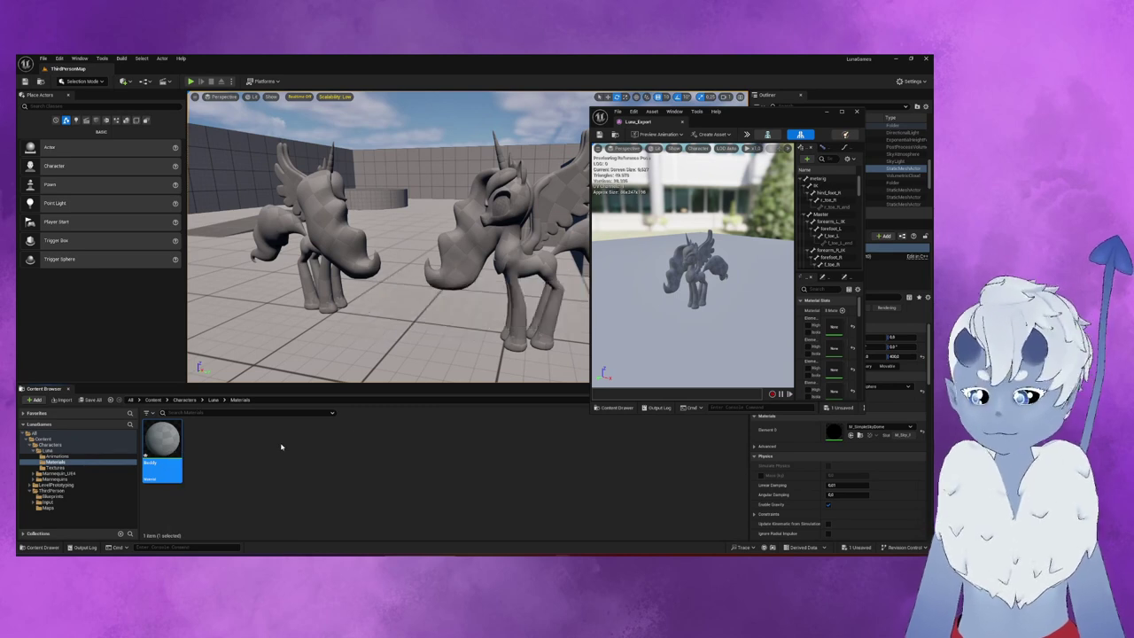
{"action": "right_click", "coordinate": [234, 451]}
{"action": "left_click", "coordinate": [286, 267]}
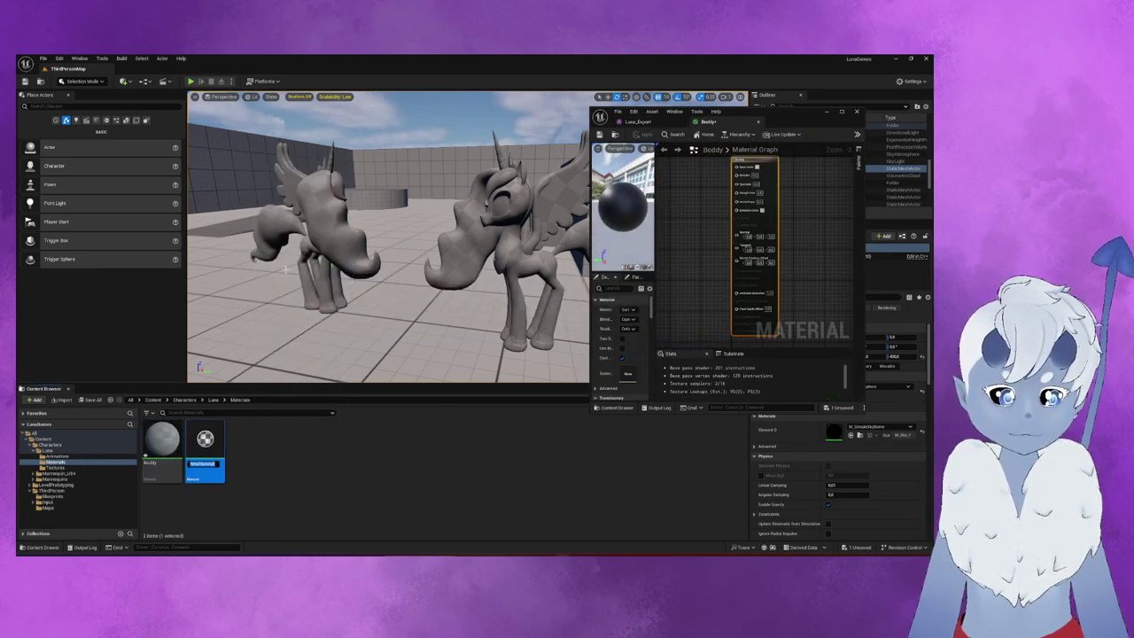
{"action": "type", "text": "M_Head"}
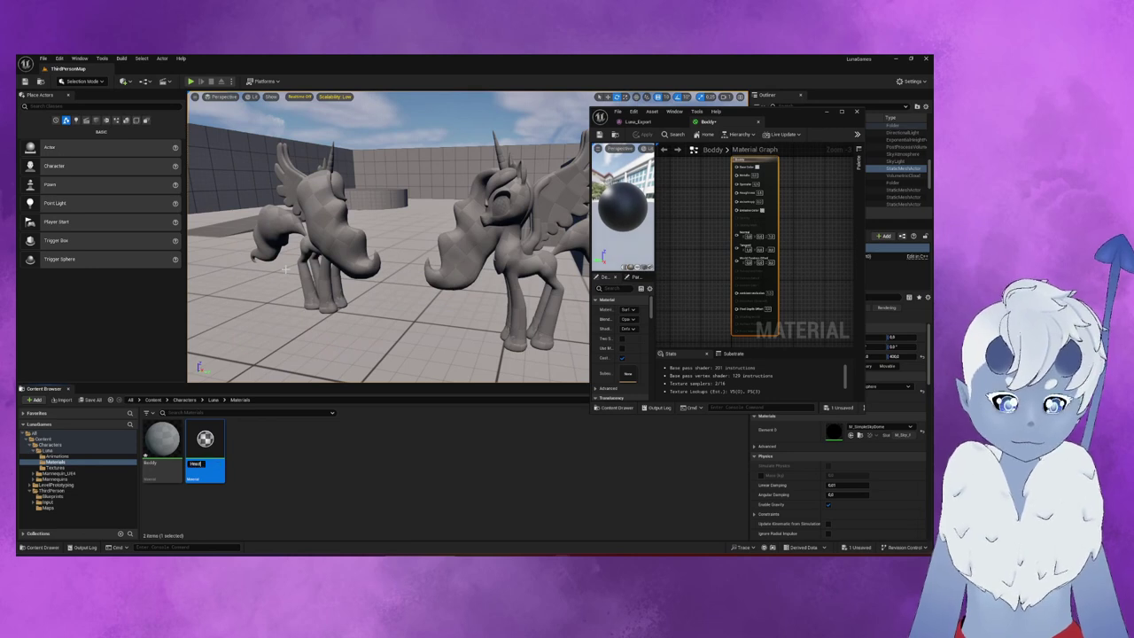
{"action": "key", "text": "Return"}
- Create a Hair_Inside material and duplicate it as Hair_Outside
{"action": "right_click", "coordinate": [259, 484]}
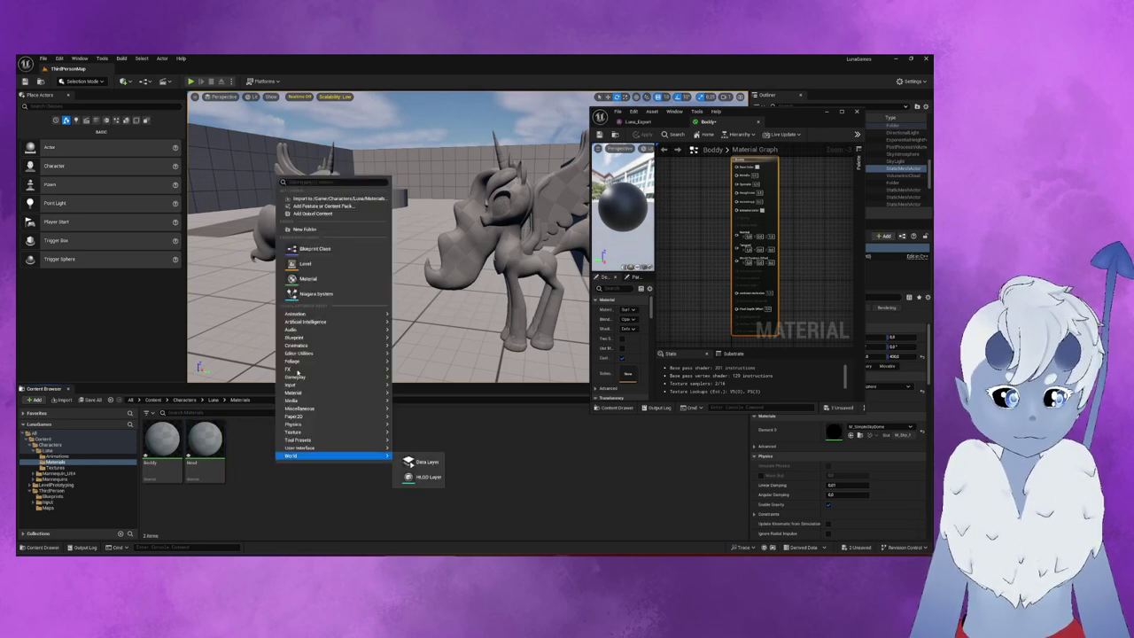
{"action": "left_click", "coordinate": [310, 280]}
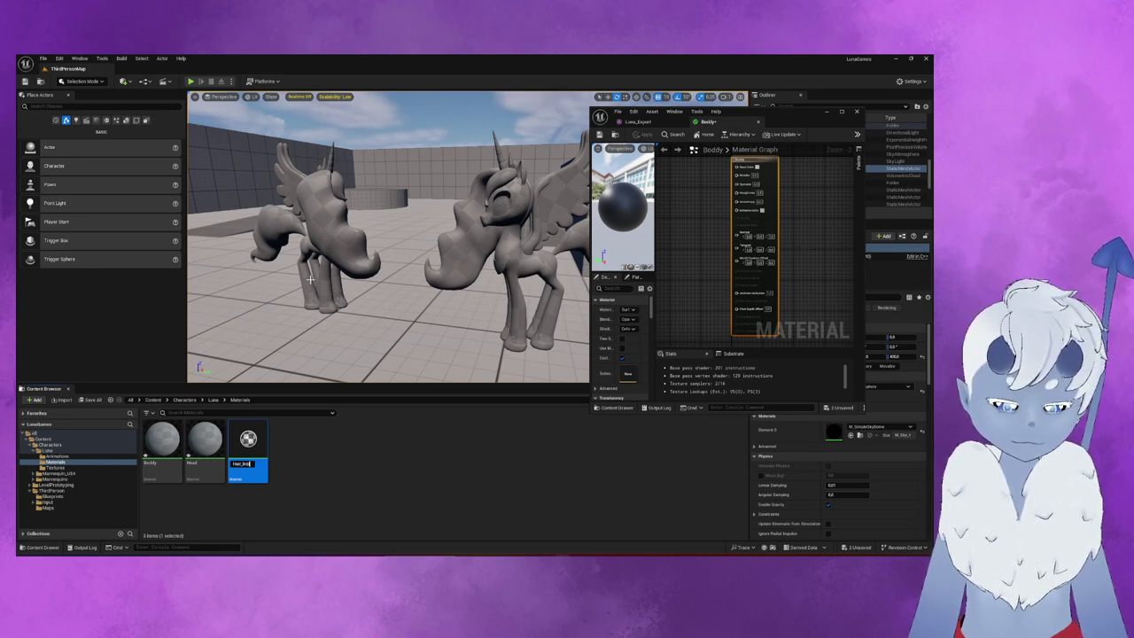
{"action": "type", "text": "ids"}
{"action": "key", "text": "Return"}
{"action": "double_click", "coordinate": [211, 447]}
{"action": "right_click", "coordinate": [213, 444]}
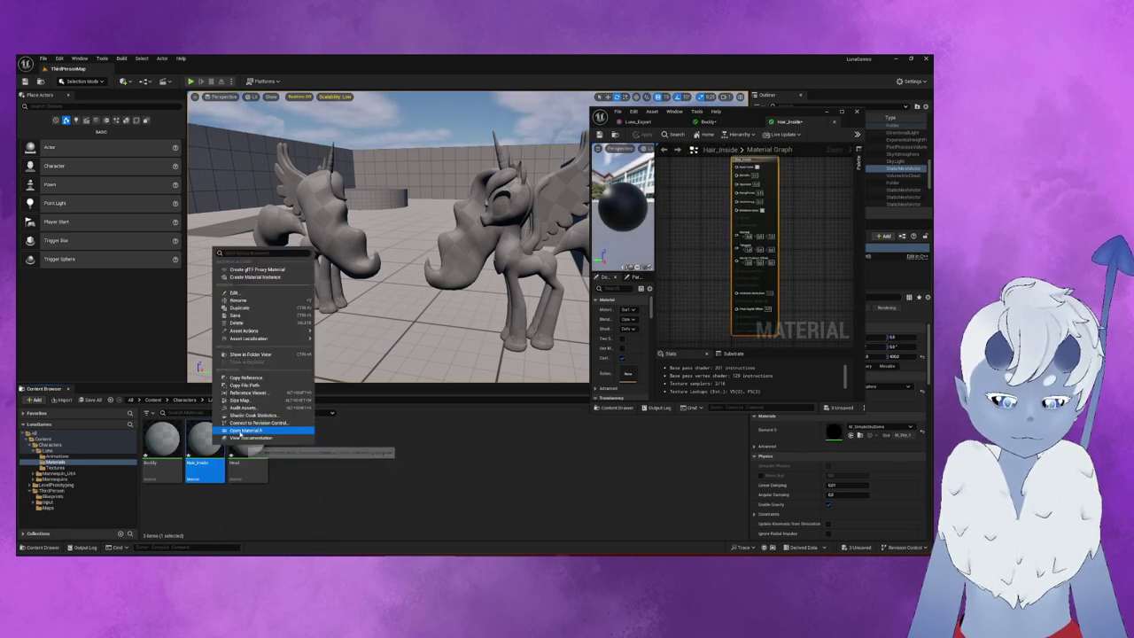
{"action": "left_click", "coordinate": [249, 308]}
{"action": "type", "text": "Hair_Outside"}
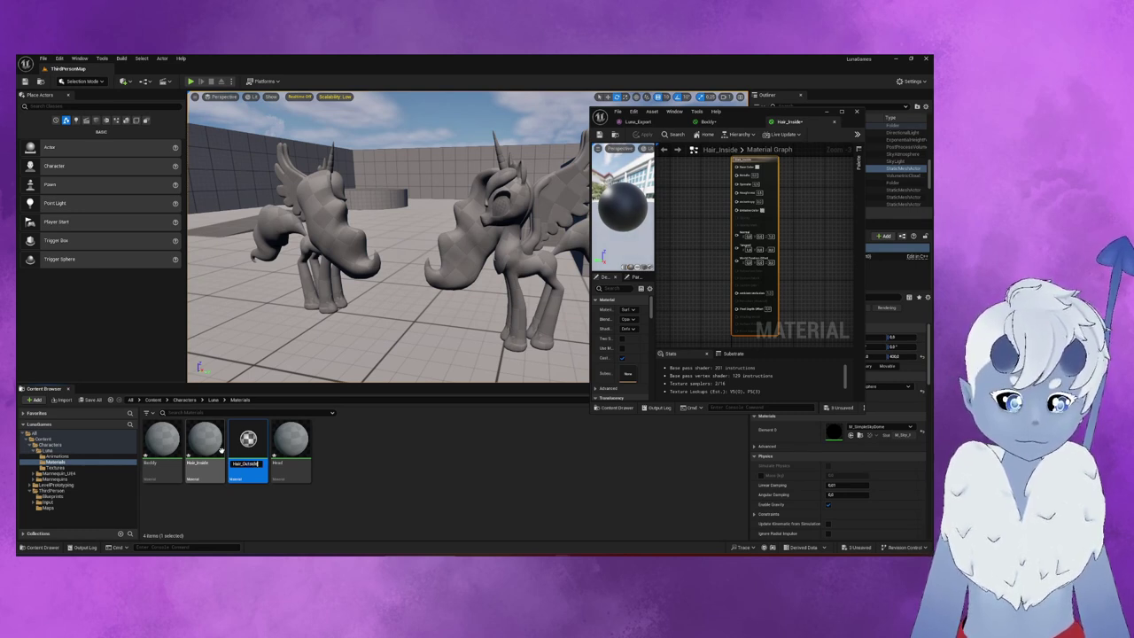
{"action": "key", "text": "Return"}
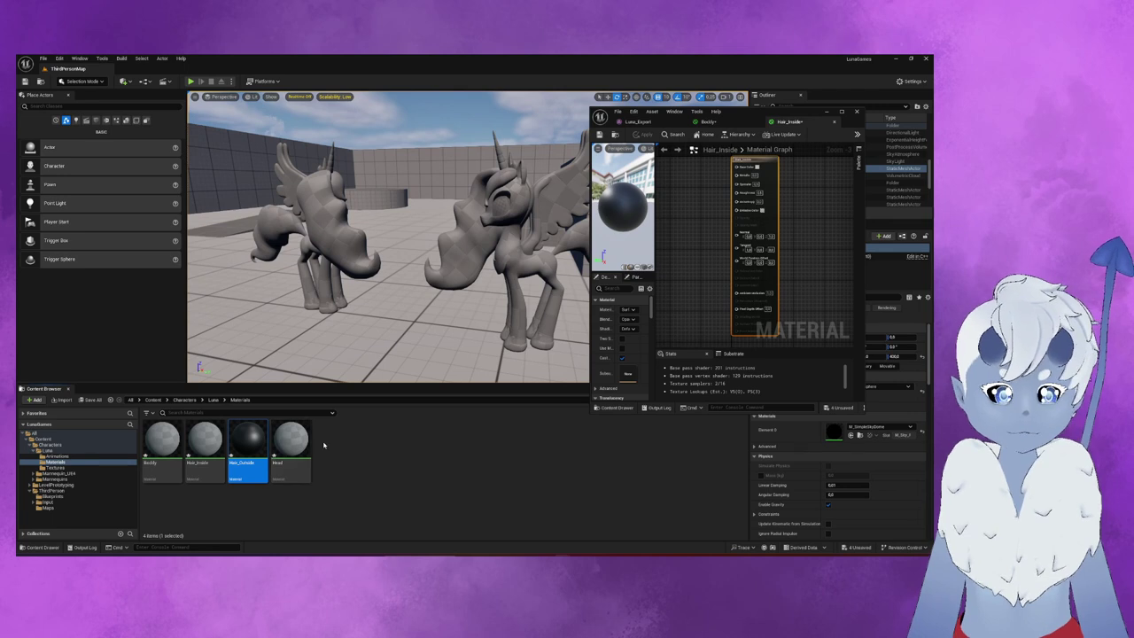
- Create the Accessories material and a duplicate of Head named Eyes
{"action": "left_click", "coordinate": [293, 443]}
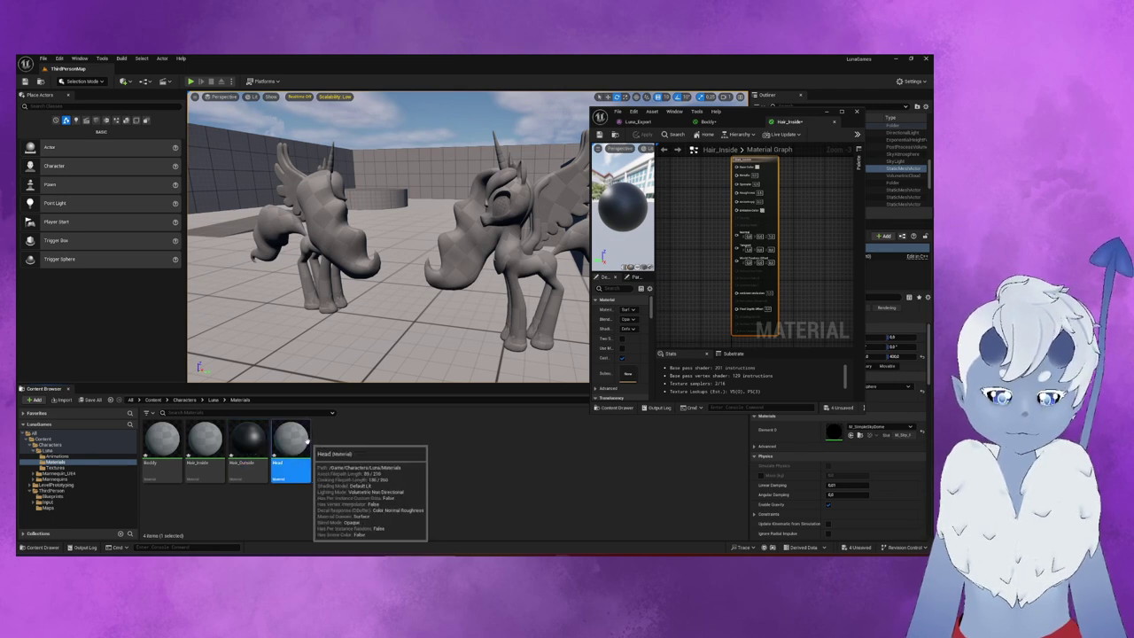
{"action": "right_click", "coordinate": [387, 446]}
{"action": "left_click", "coordinate": [429, 255]}
{"action": "type", "text": "Accessories"}
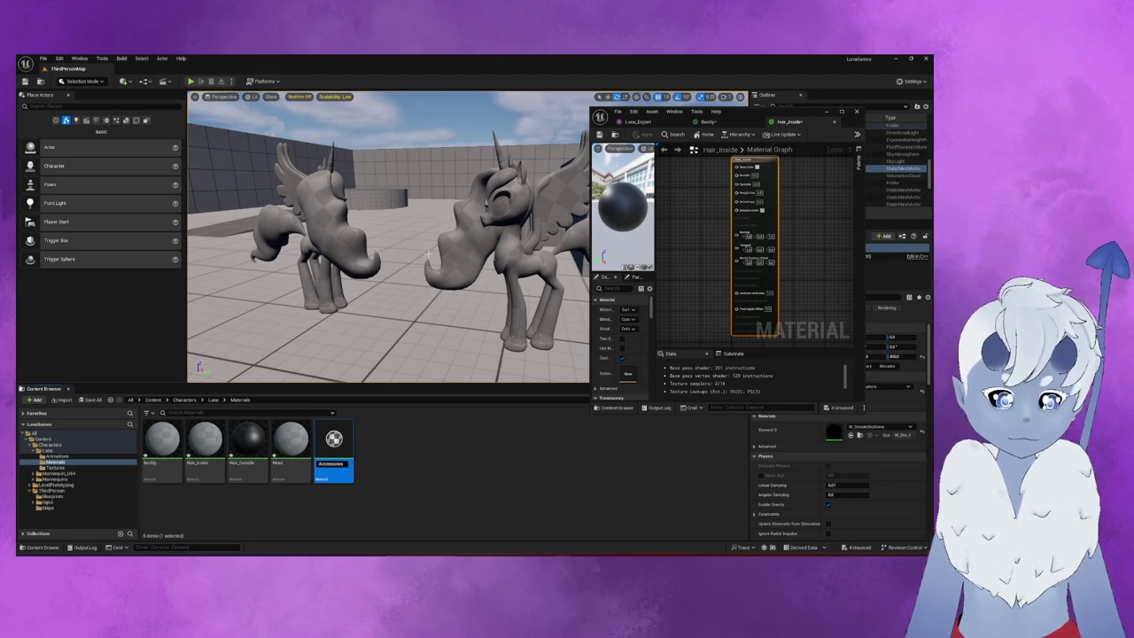
{"action": "key", "text": "Return"}
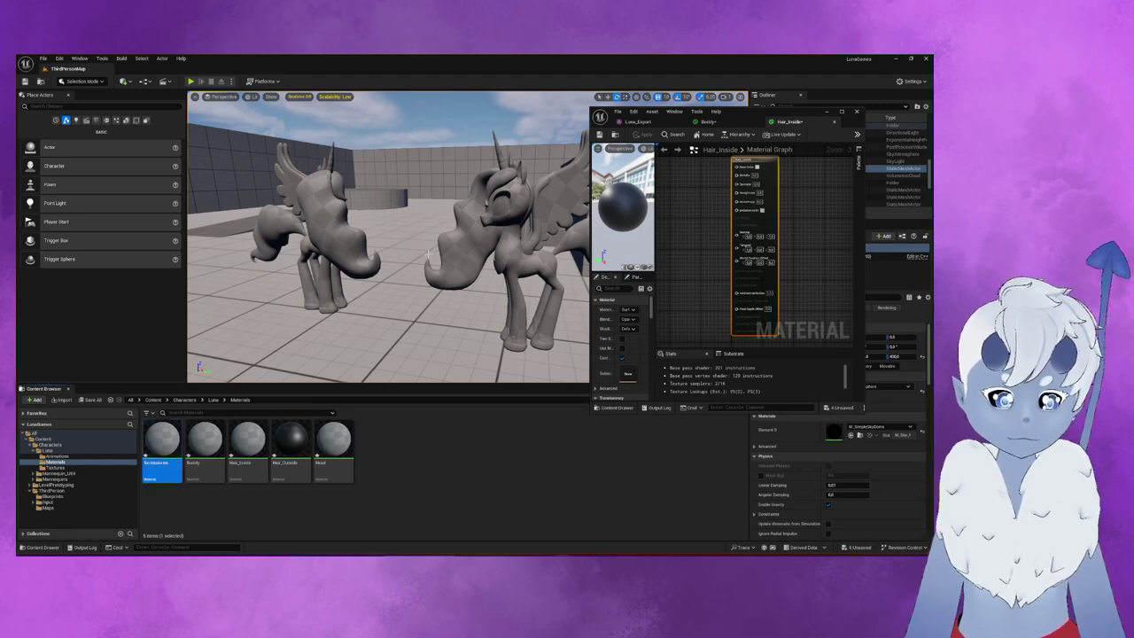
{"action": "left_click", "coordinate": [332, 443]}
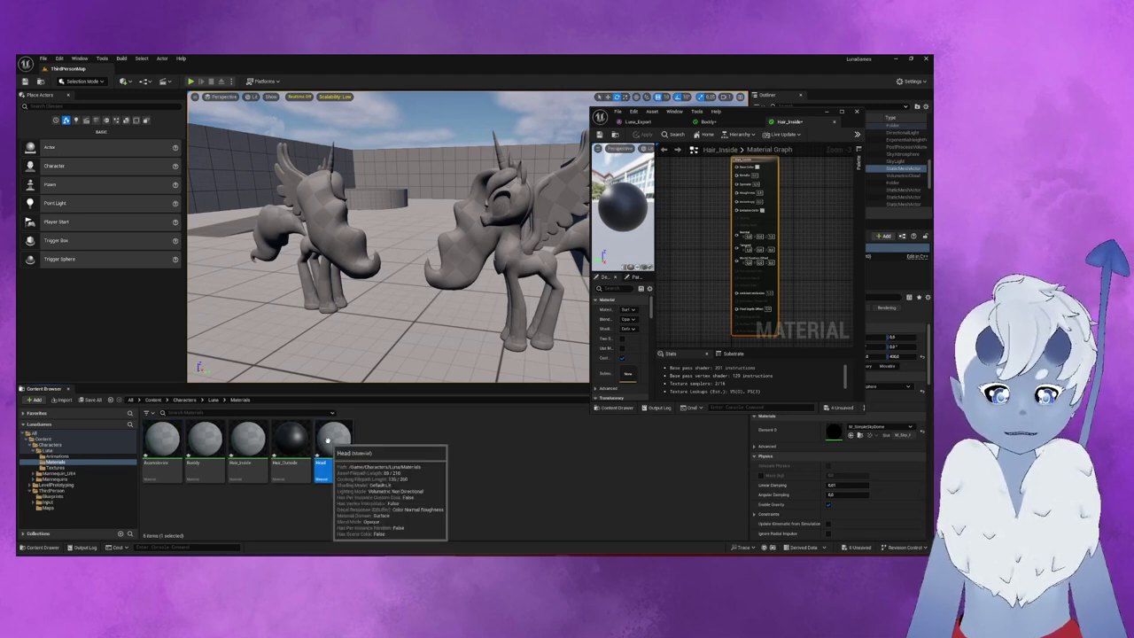
{"action": "right_click", "coordinate": [332, 443]}
{"action": "left_click", "coordinate": [356, 304]}
{"action": "type", "text": "Eyes"}
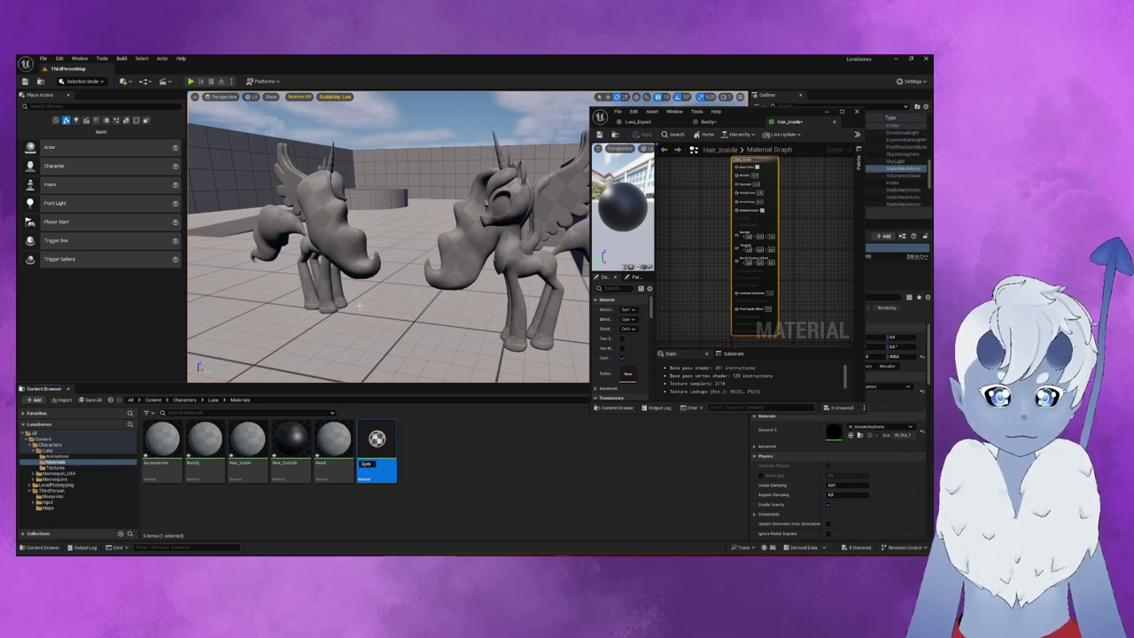
{"action": "key", "text": "Return"}
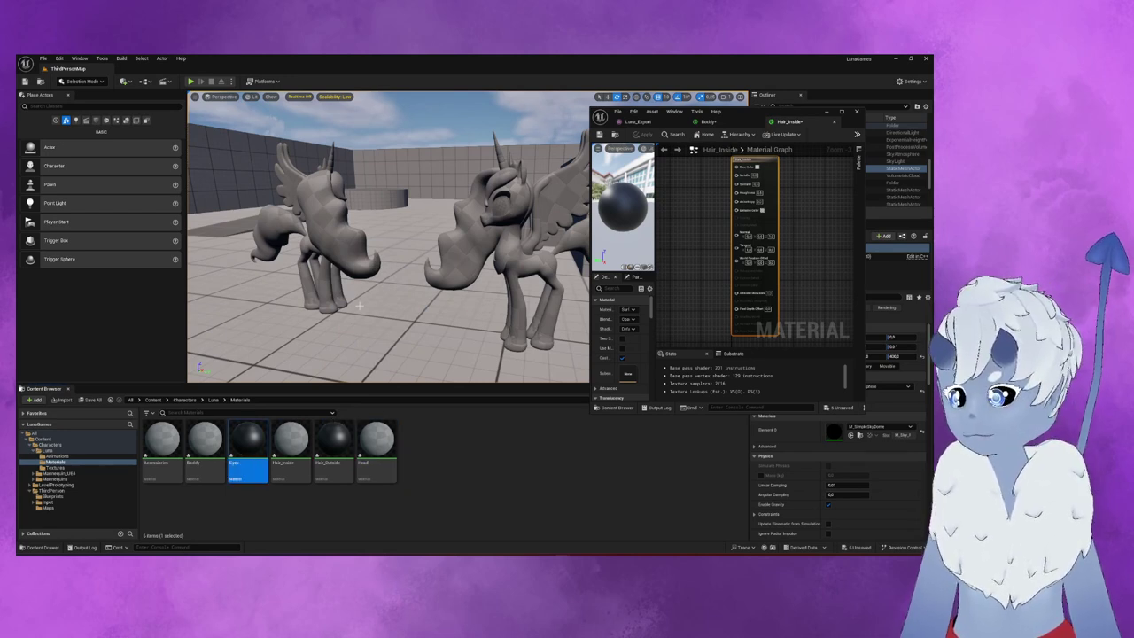
{"action": "scroll", "coordinate": [606, 341], "scroll_direction": "down", "scroll_amount": 2}
{"action": "scroll", "coordinate": [611, 319], "scroll_direction": "up", "scroll_amount": 2}
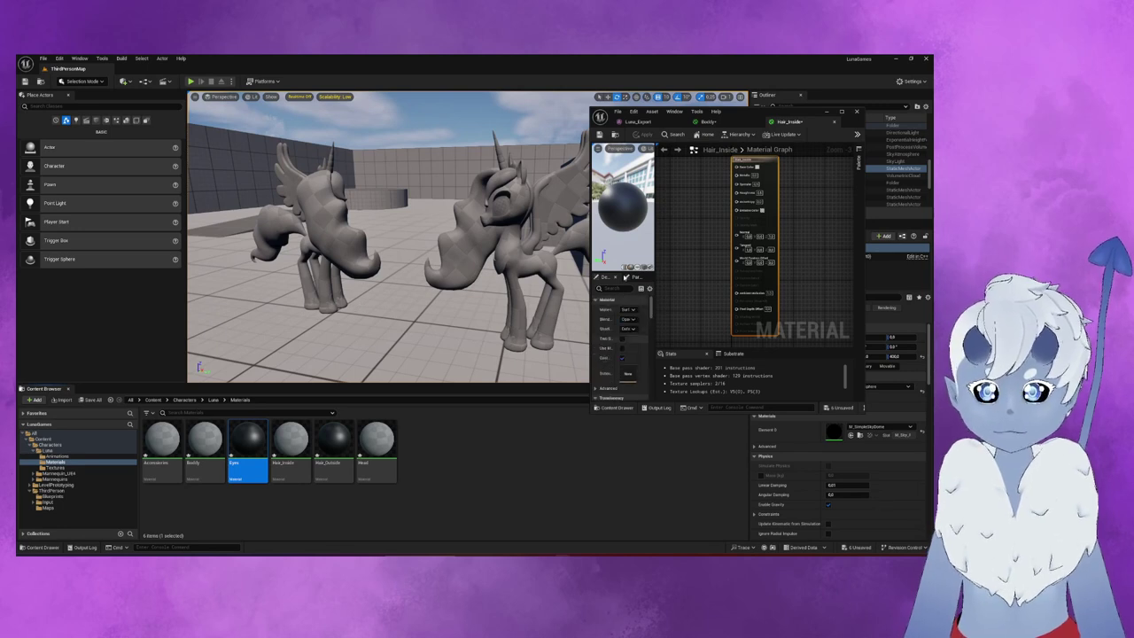
{"action": "left_click", "coordinate": [638, 121]}
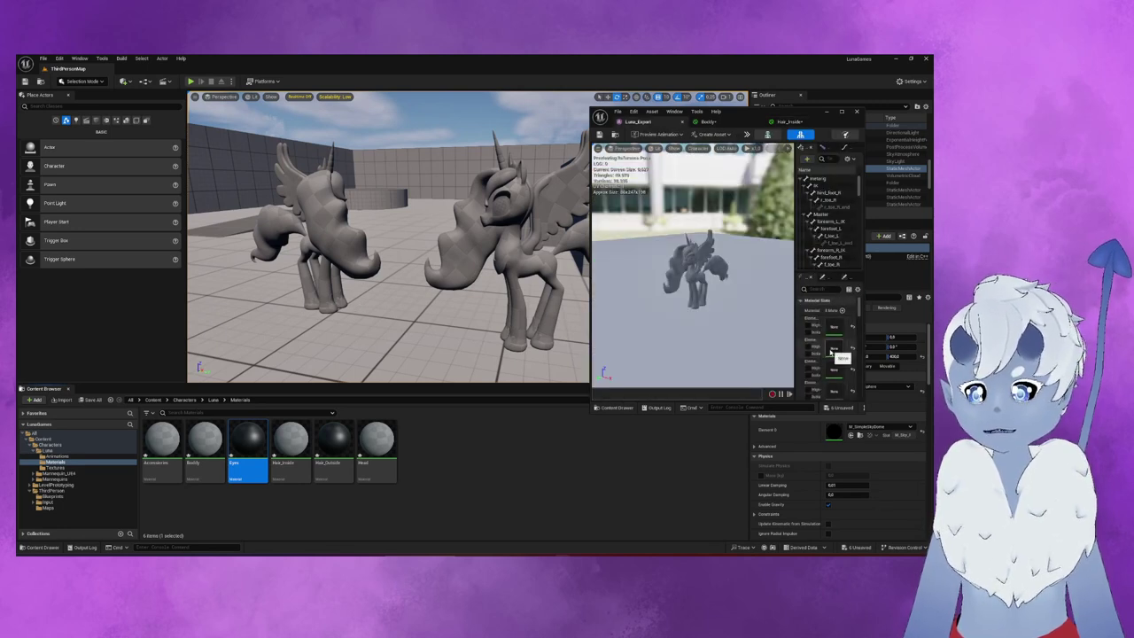
- Widen the mesh editor and isolate the Element 6 and Element 7 material slots
{"action": "scroll", "coordinate": [834, 390], "scroll_direction": "down", "scroll_amount": 2}
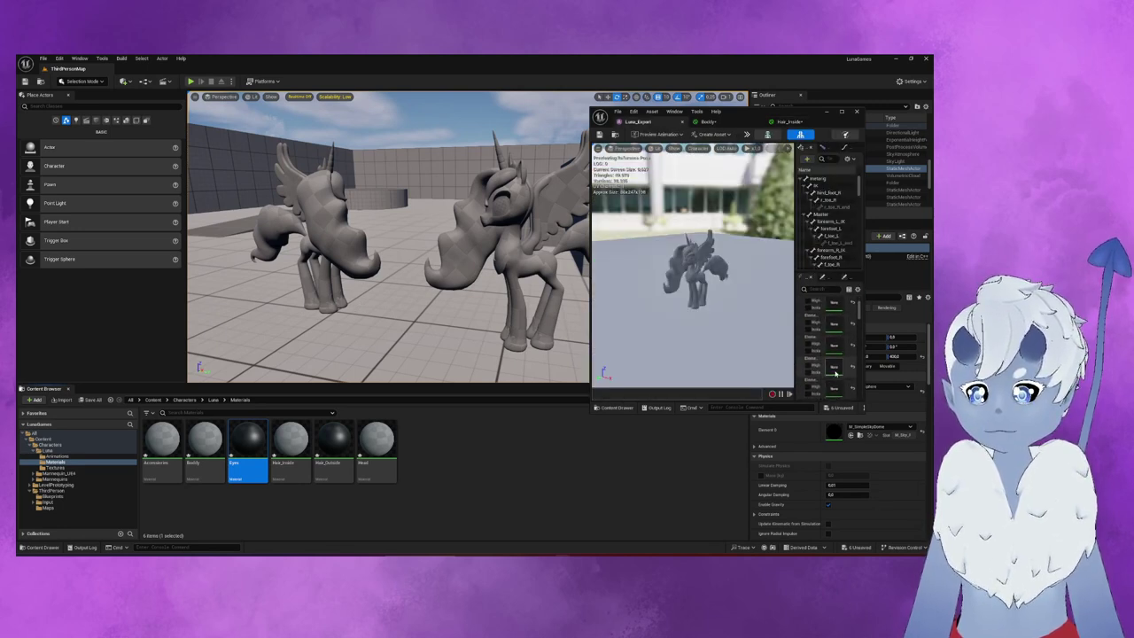
{"action": "scroll", "coordinate": [834, 383], "scroll_direction": "down", "scroll_amount": 1}
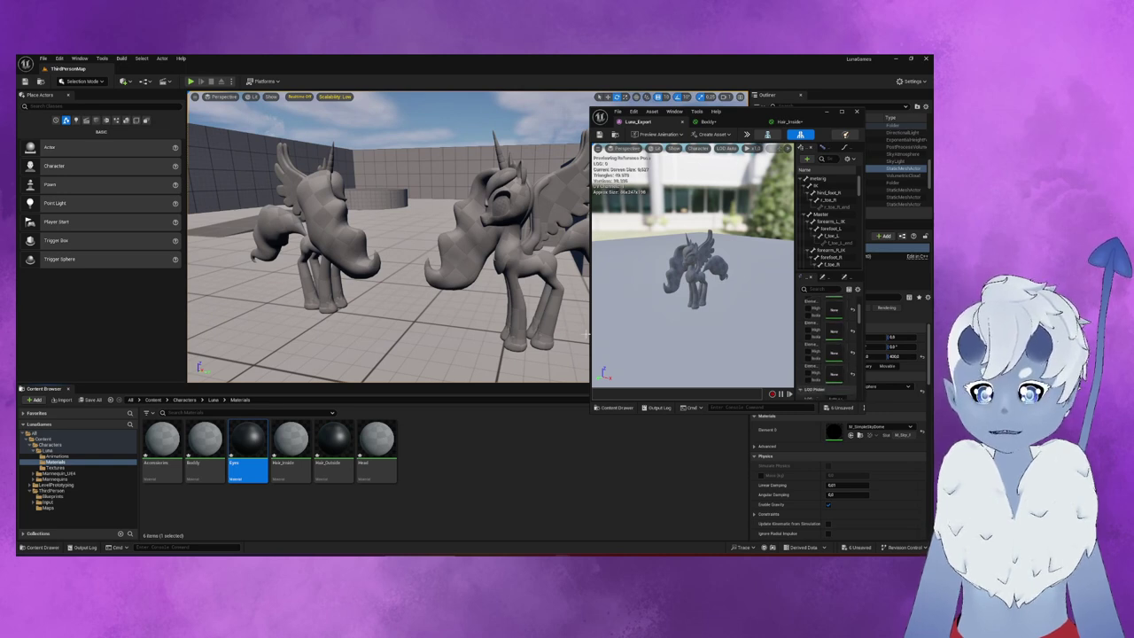
{"action": "left_click_drag", "start_coordinate": [589, 335], "coordinate": [490, 334]}
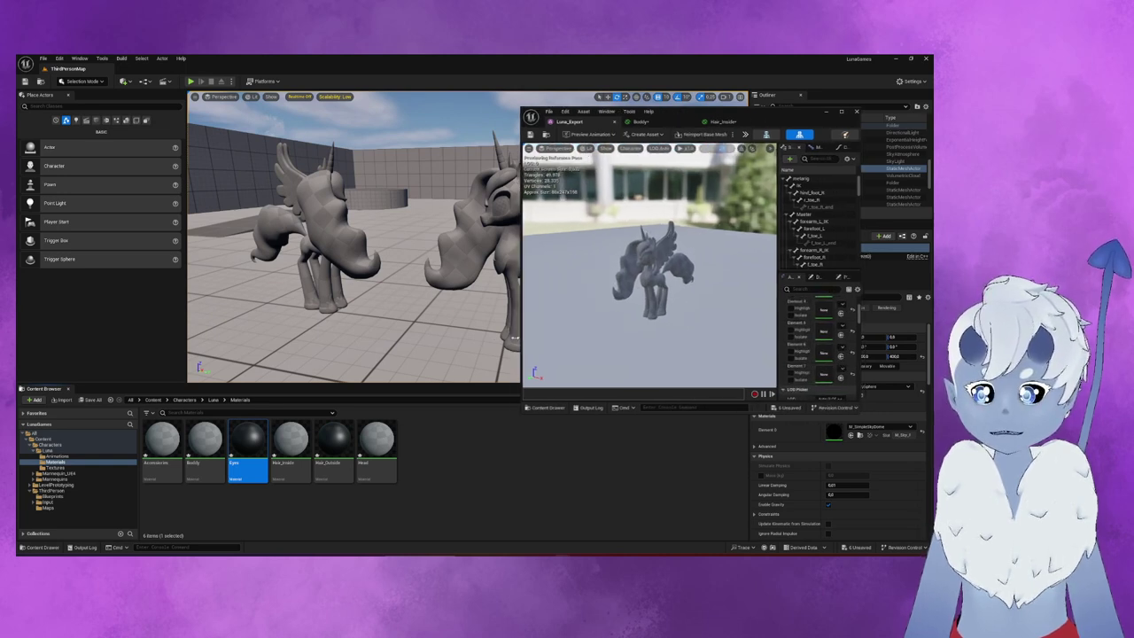
{"action": "left_click", "coordinate": [784, 380]}
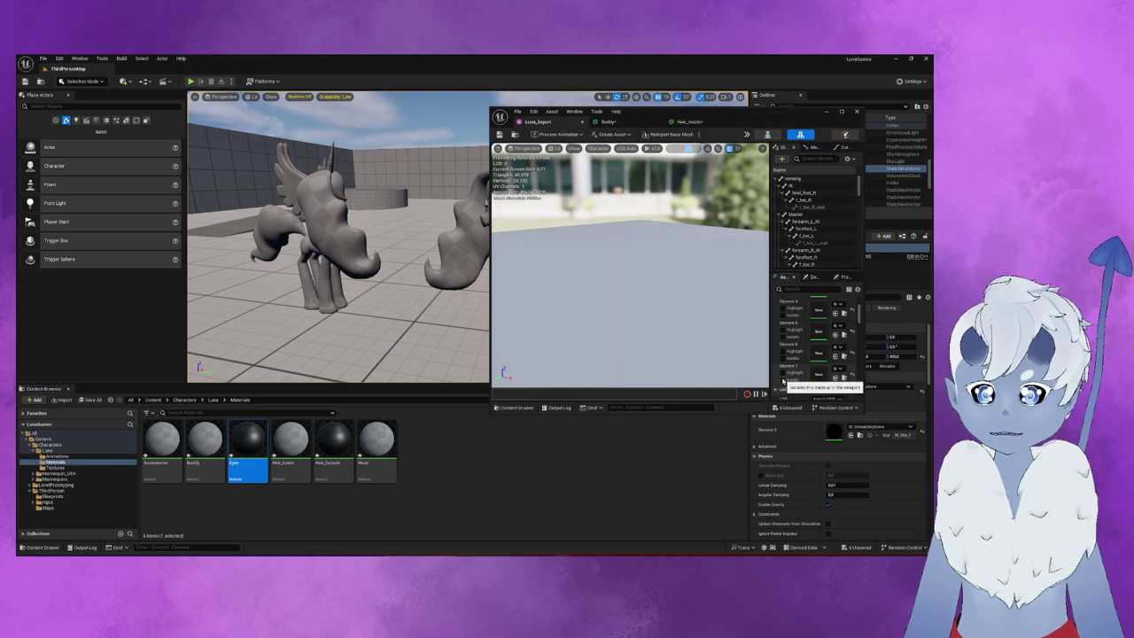
{"action": "left_click", "coordinate": [783, 380]}
{"action": "left_click", "coordinate": [783, 380]}
{"action": "left_click", "coordinate": [783, 380]}
{"action": "left_click", "coordinate": [784, 380]}
{"action": "left_click", "coordinate": [783, 380]}
{"action": "left_click", "coordinate": [784, 358]}
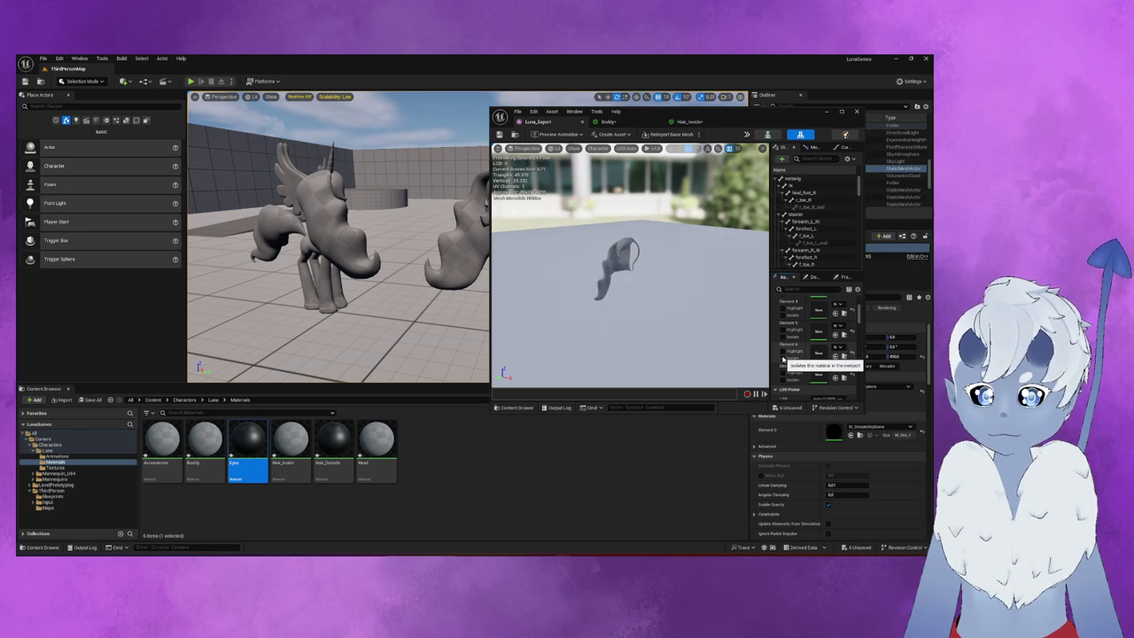
{"action": "left_click", "coordinate": [783, 358]}
{"action": "left_click", "coordinate": [784, 380]}
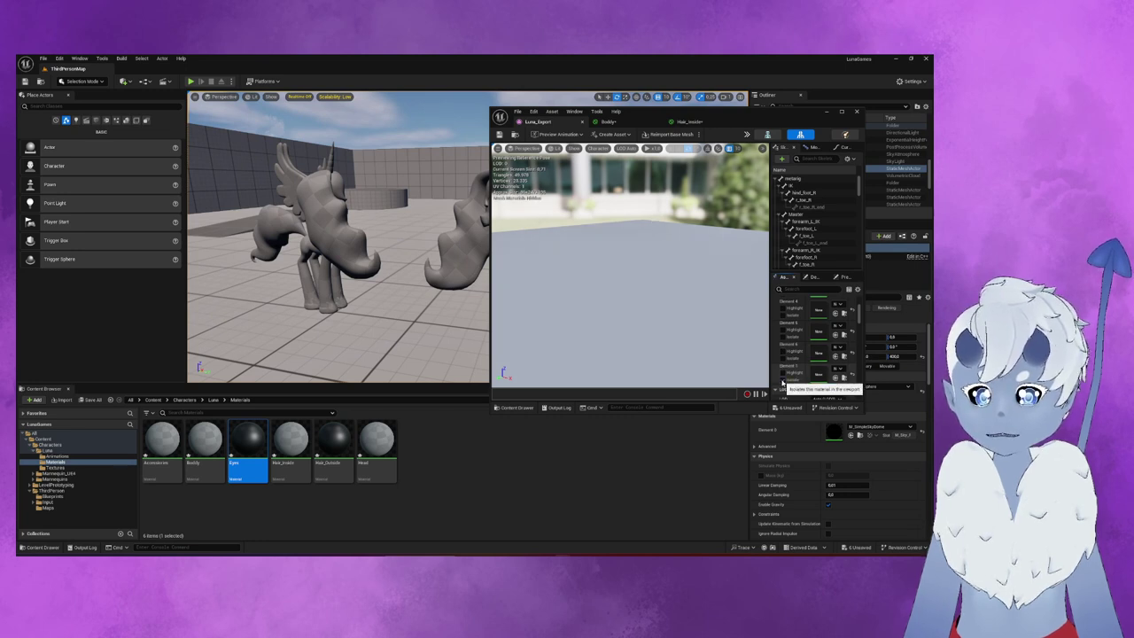
{"action": "left_click", "coordinate": [783, 381]}
- Isolate Elements 0 through 3 in turn, identifying the eyes and body slots
{"action": "left_click_drag", "start_coordinate": [864, 397], "coordinate": [904, 397]}
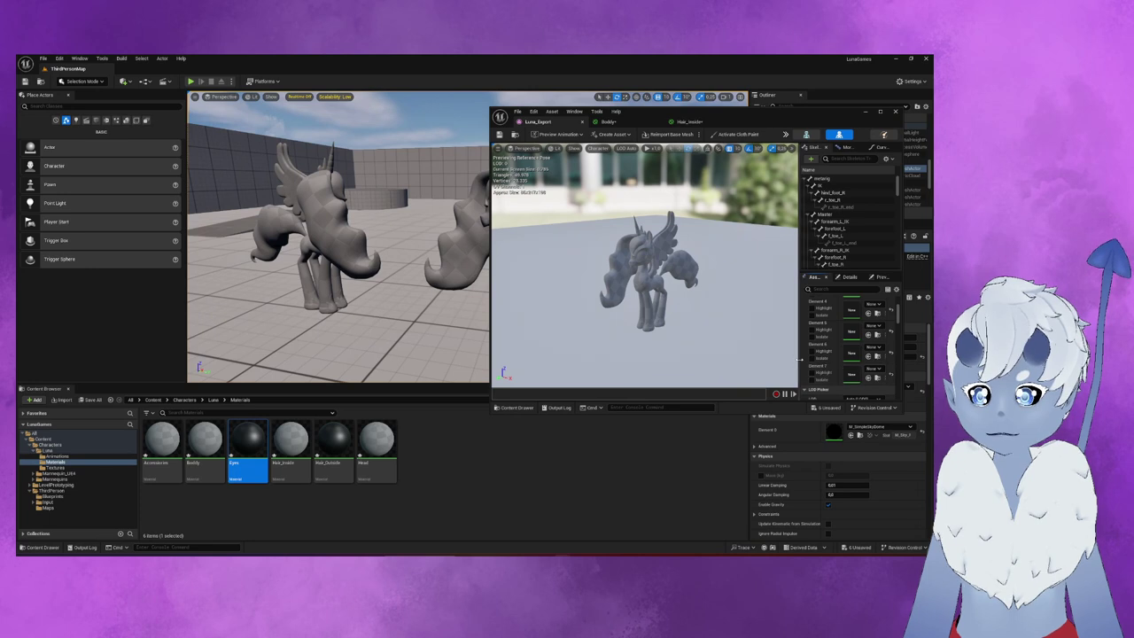
{"action": "left_click_drag", "start_coordinate": [799, 359], "coordinate": [742, 359]}
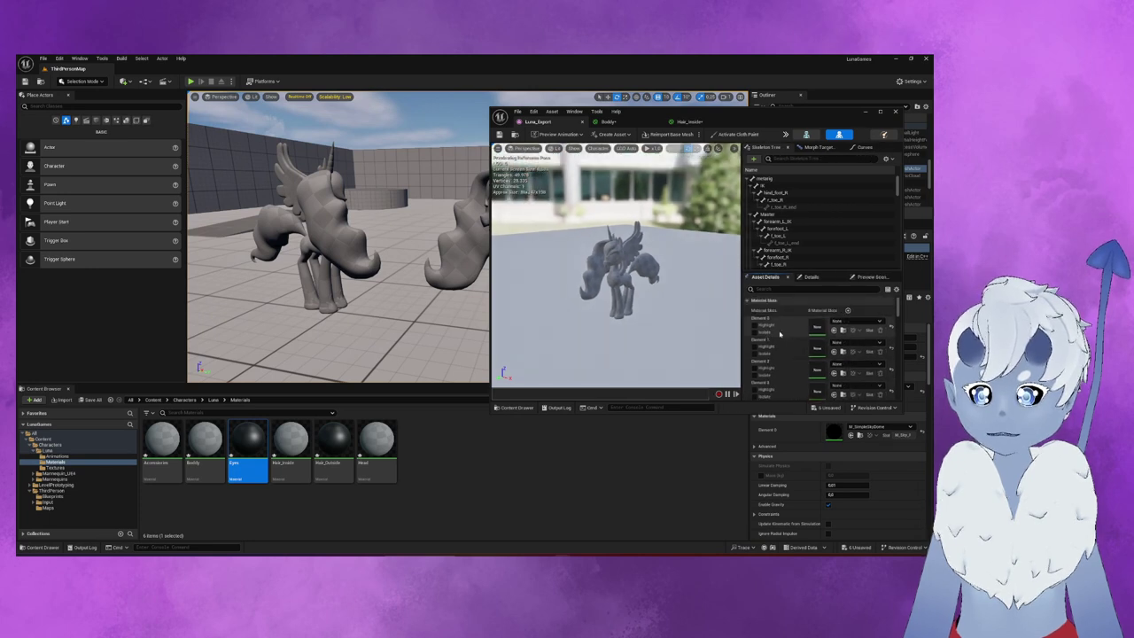
{"action": "left_click", "coordinate": [755, 332]}
{"action": "left_click", "coordinate": [755, 332]}
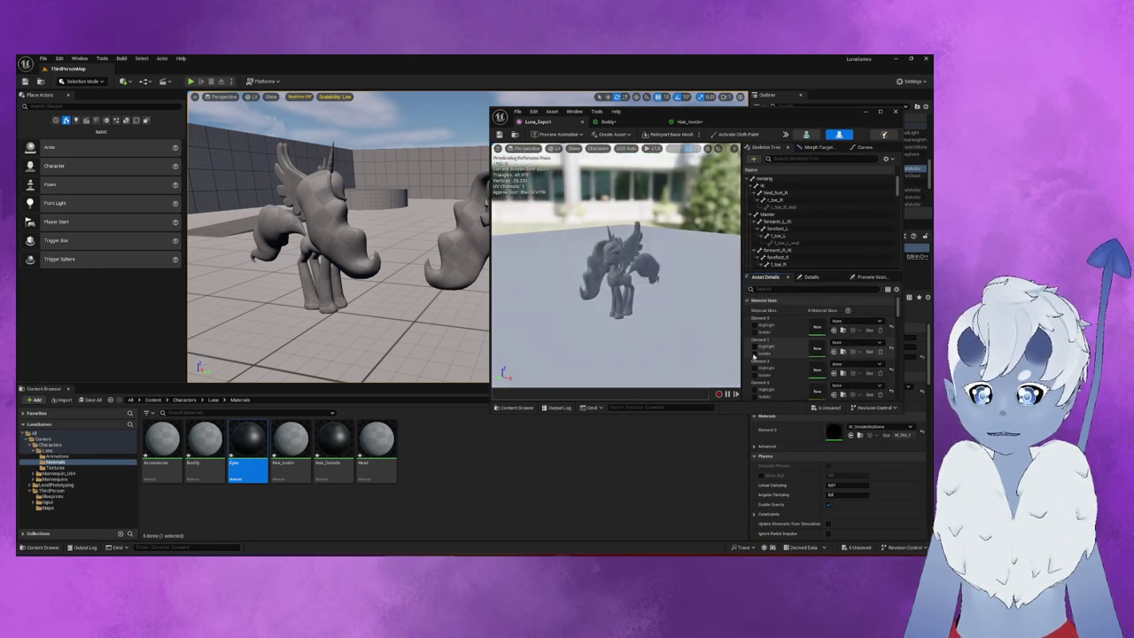
{"action": "left_click", "coordinate": [755, 353]}
{"action": "left_click", "coordinate": [755, 355]}
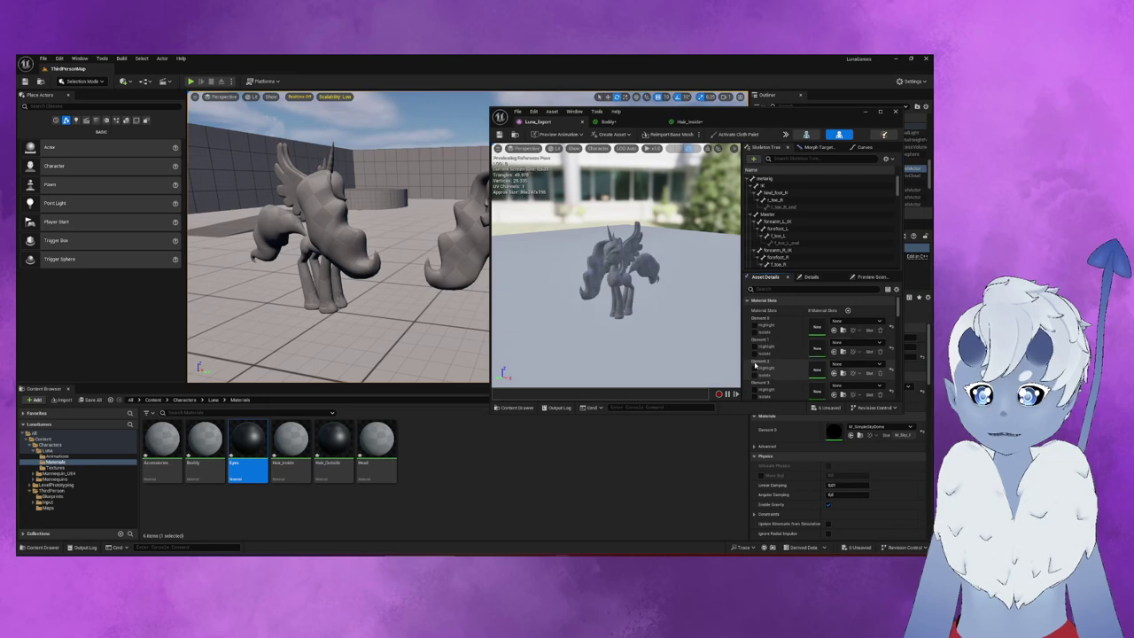
{"action": "left_click", "coordinate": [755, 376]}
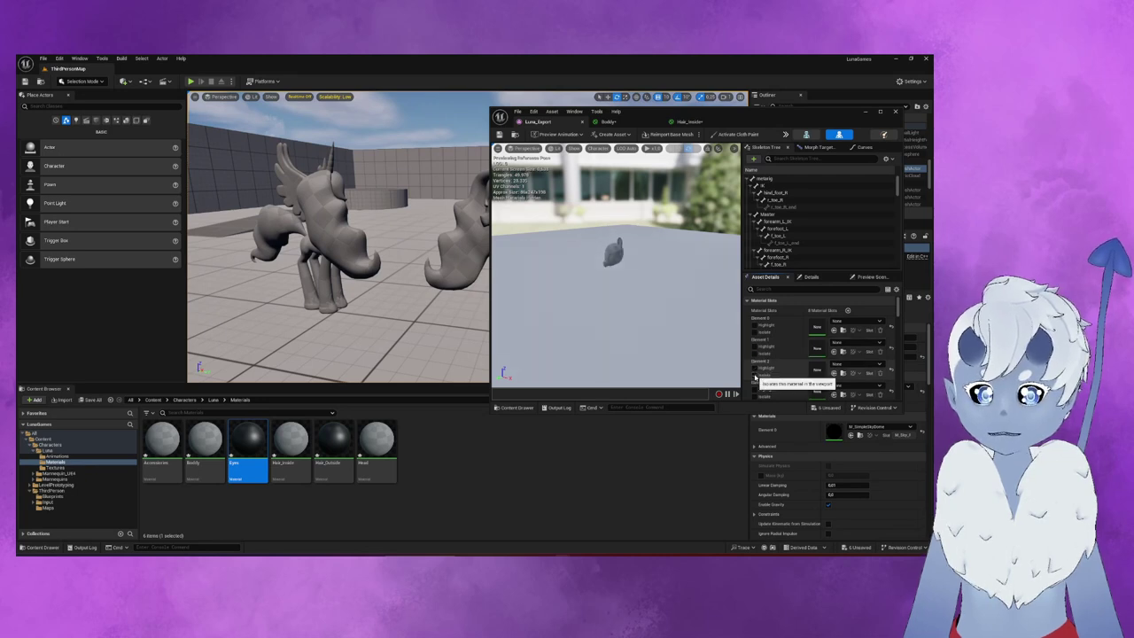
{"action": "left_click", "coordinate": [755, 376]}
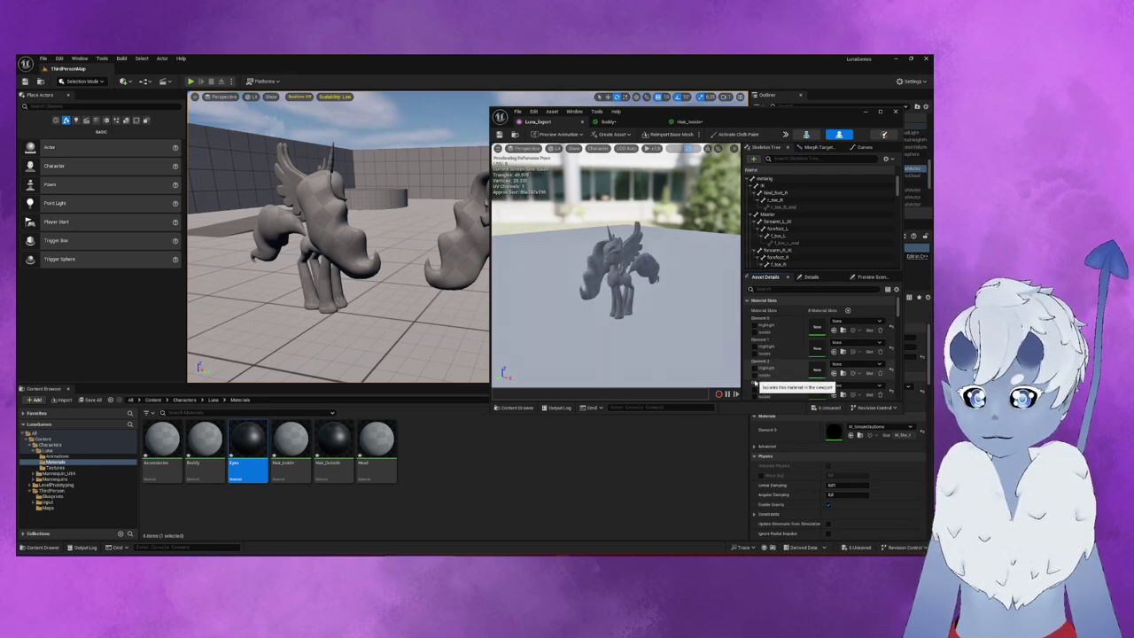
{"action": "left_click", "coordinate": [757, 396]}
{"action": "left_click", "coordinate": [757, 396]}
- Isolate the Element 4 and 5 hair pieces, then open the Hair_Inside material
{"action": "scroll", "coordinate": [757, 390], "scroll_direction": "down", "scroll_amount": 1}
{"action": "left_click", "coordinate": [755, 376]}
{"action": "scroll", "coordinate": [788, 354], "scroll_direction": "down", "scroll_amount": 1}
{"action": "scroll", "coordinate": [788, 354], "scroll_direction": "down", "scroll_amount": 1}
{"action": "left_click", "coordinate": [755, 332]}
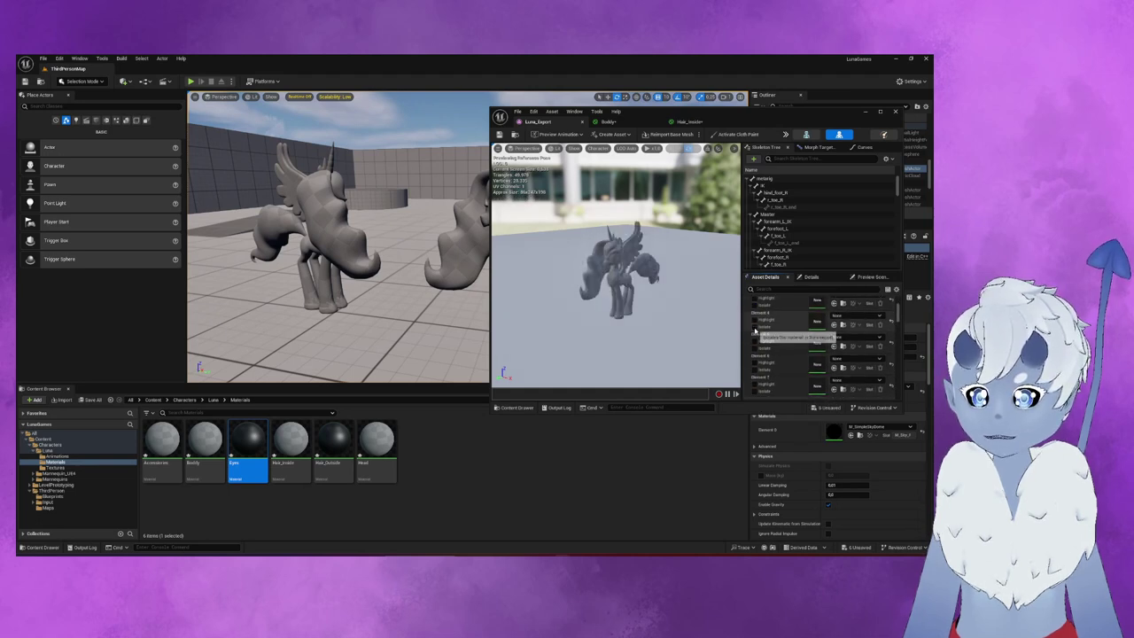
{"action": "left_click", "coordinate": [755, 332]}
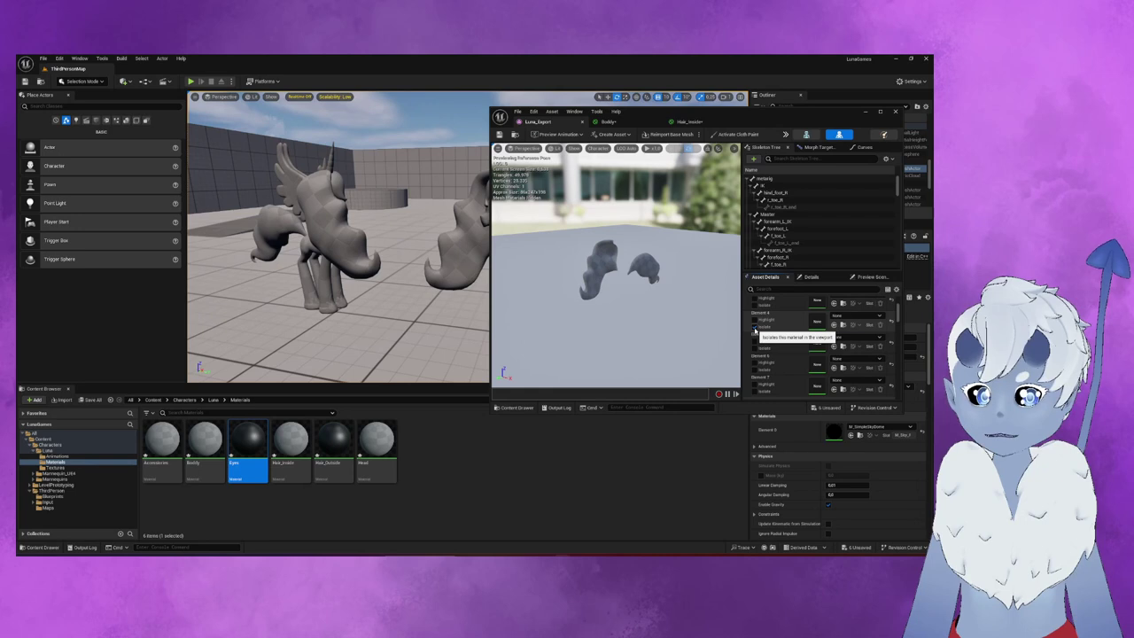
{"action": "left_click", "coordinate": [755, 330]}
{"action": "left_click", "coordinate": [755, 348]}
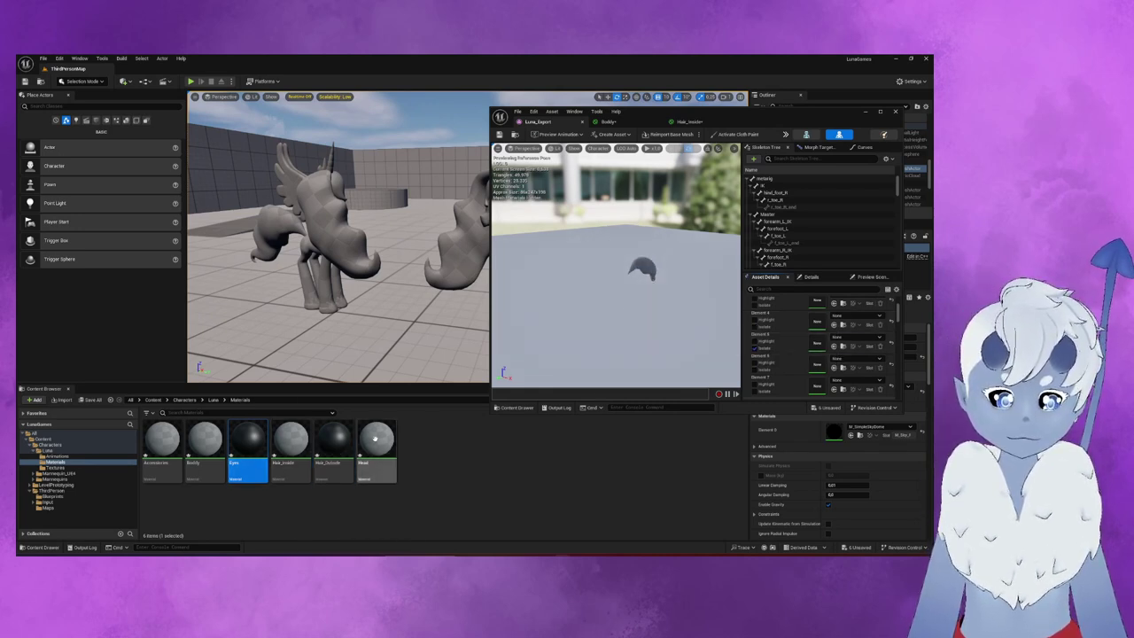
{"action": "left_click", "coordinate": [291, 440]}
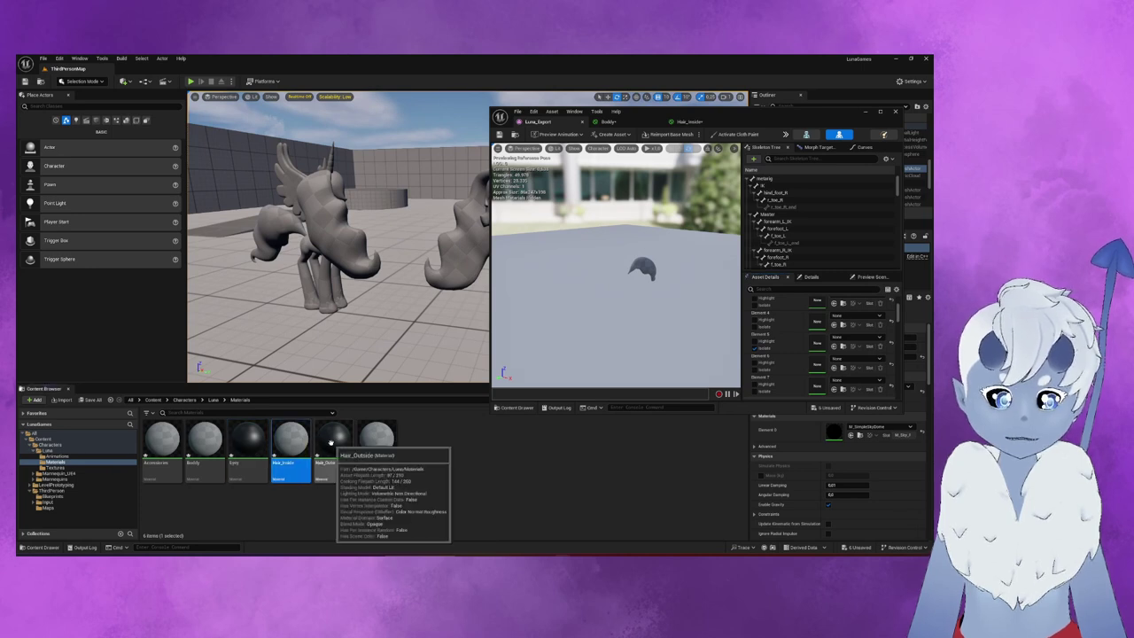
{"action": "double_click", "coordinate": [292, 443]}
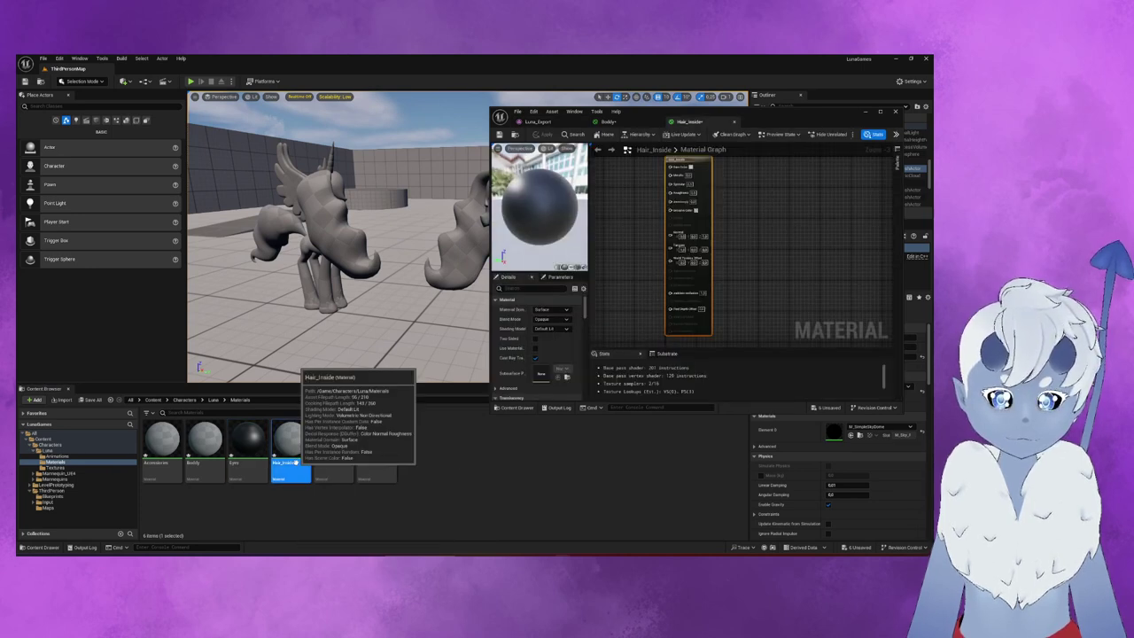
- Open the Body, Eyes, Hair_Outside, Head and Accessories materials for editing
{"action": "left_click", "coordinate": [205, 443]}
{"action": "double_click", "coordinate": [248, 443]}
{"action": "double_click", "coordinate": [333, 438]}
{"action": "double_click", "coordinate": [377, 439]}
{"action": "double_click", "coordinate": [162, 439]}
{"action": "double_click", "coordinate": [205, 438]}
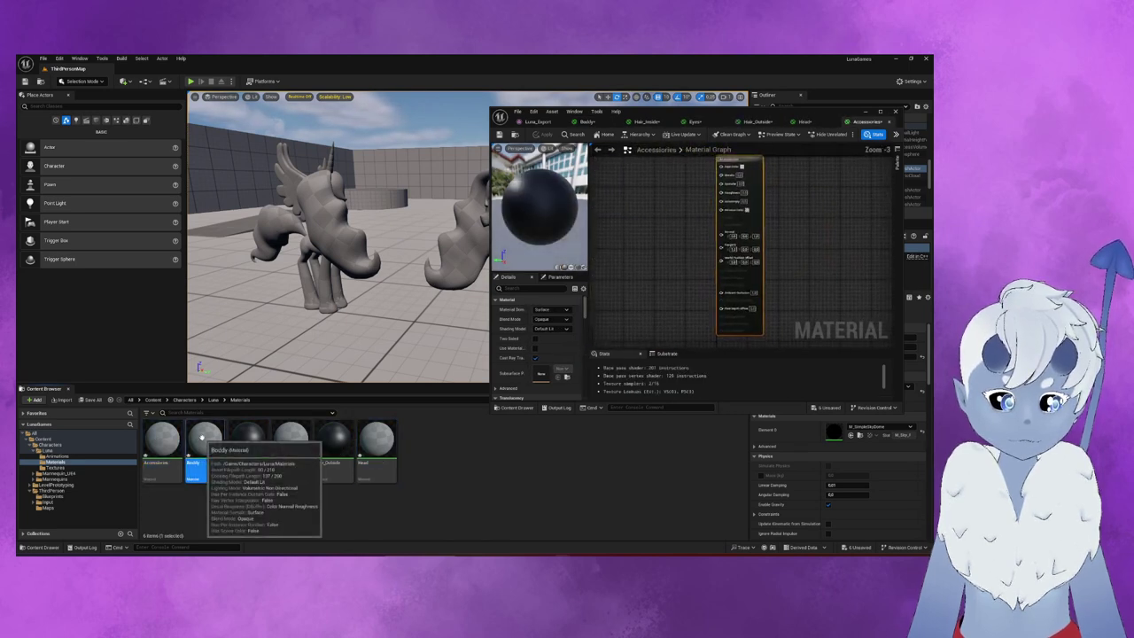
{"action": "double_click", "coordinate": [248, 438]}
- Duplicate Hair_Inside, give both copies numbered suffixes, and open Hair_Inside0
{"action": "right_click", "coordinate": [289, 437]}
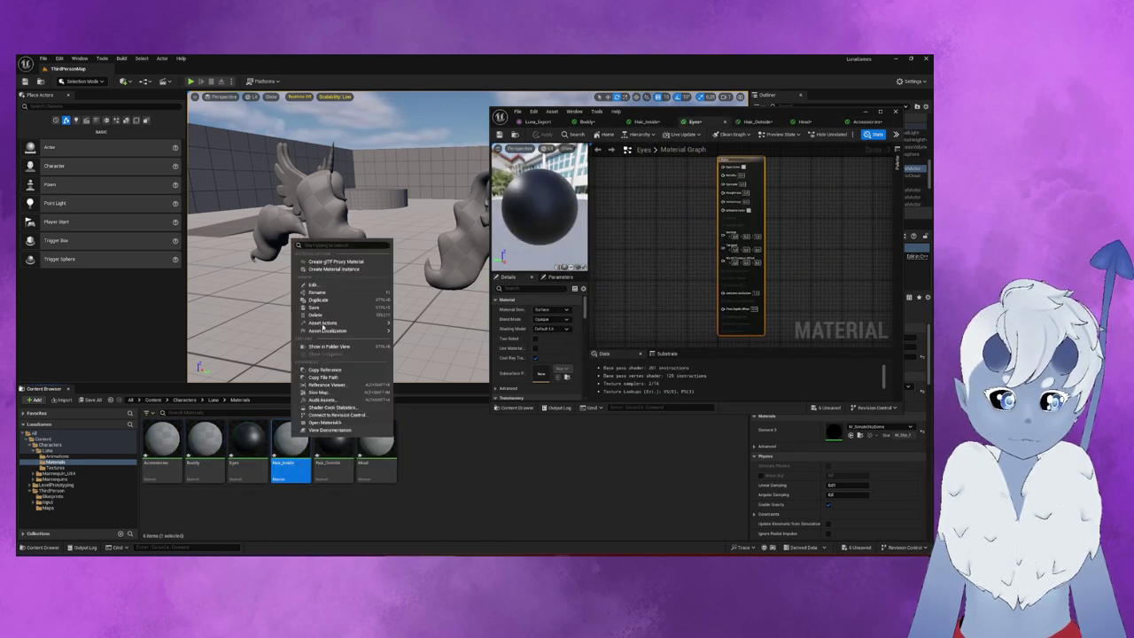
{"action": "left_click", "coordinate": [329, 303]}
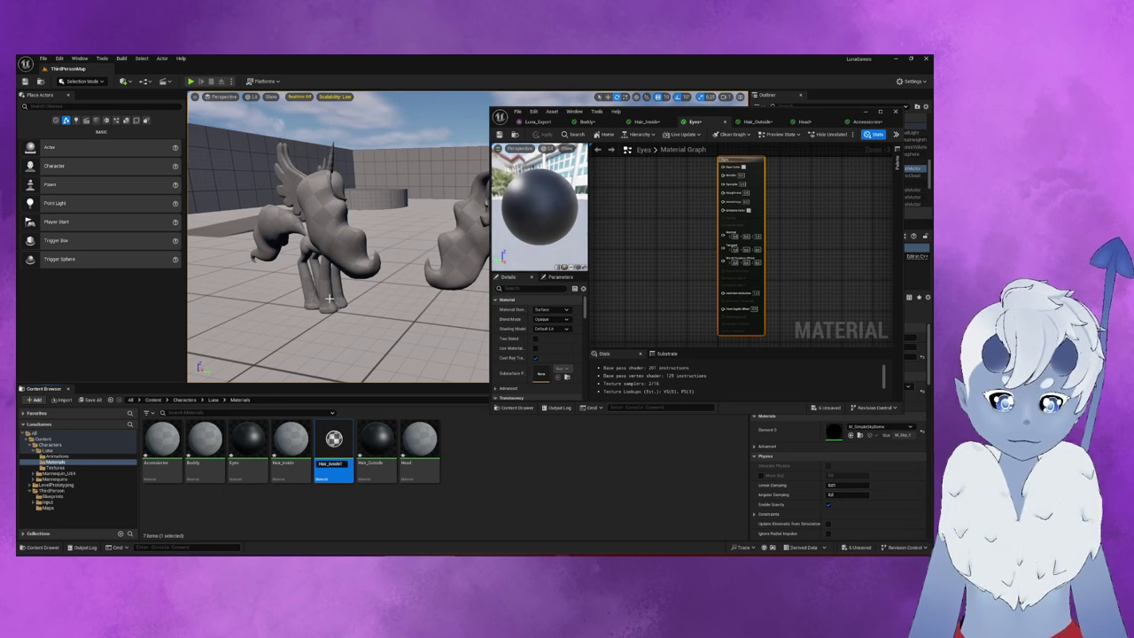
{"action": "key", "text": "BackSpace"}
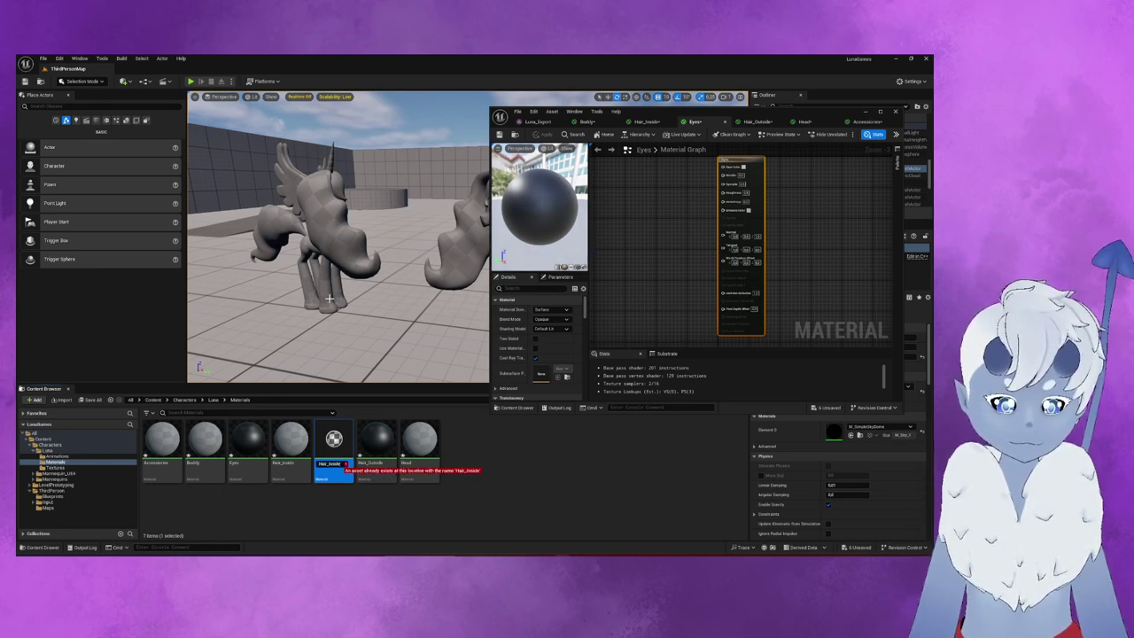
{"action": "type", "text": "2"}
{"action": "key", "text": "Return"}
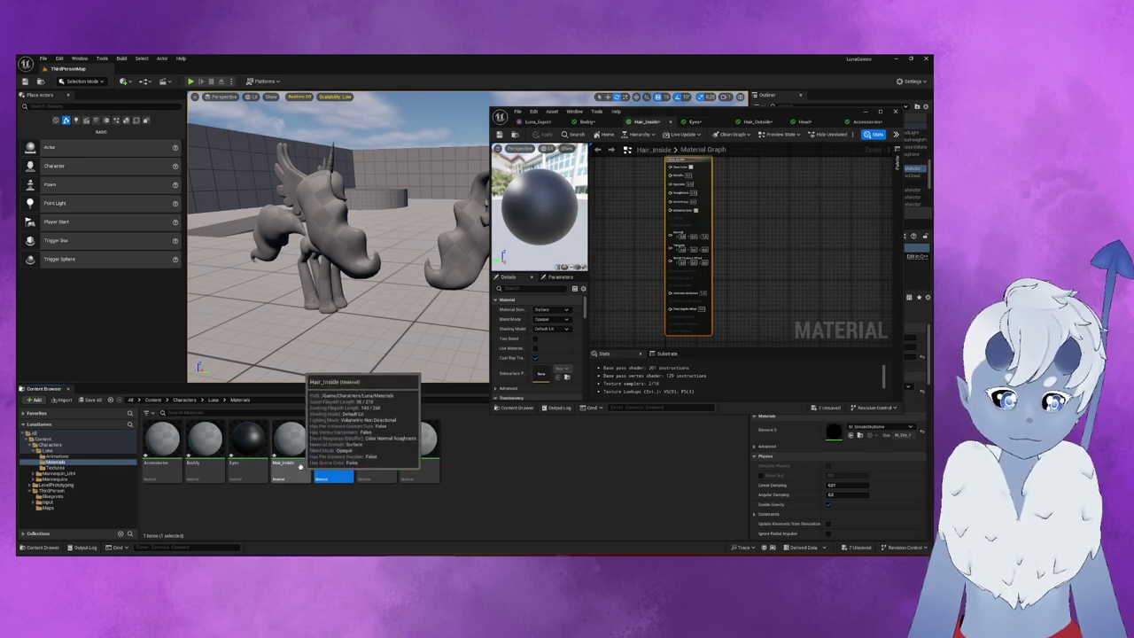
{"action": "left_click", "coordinate": [301, 459]}
{"action": "left_click", "coordinate": [301, 466]}
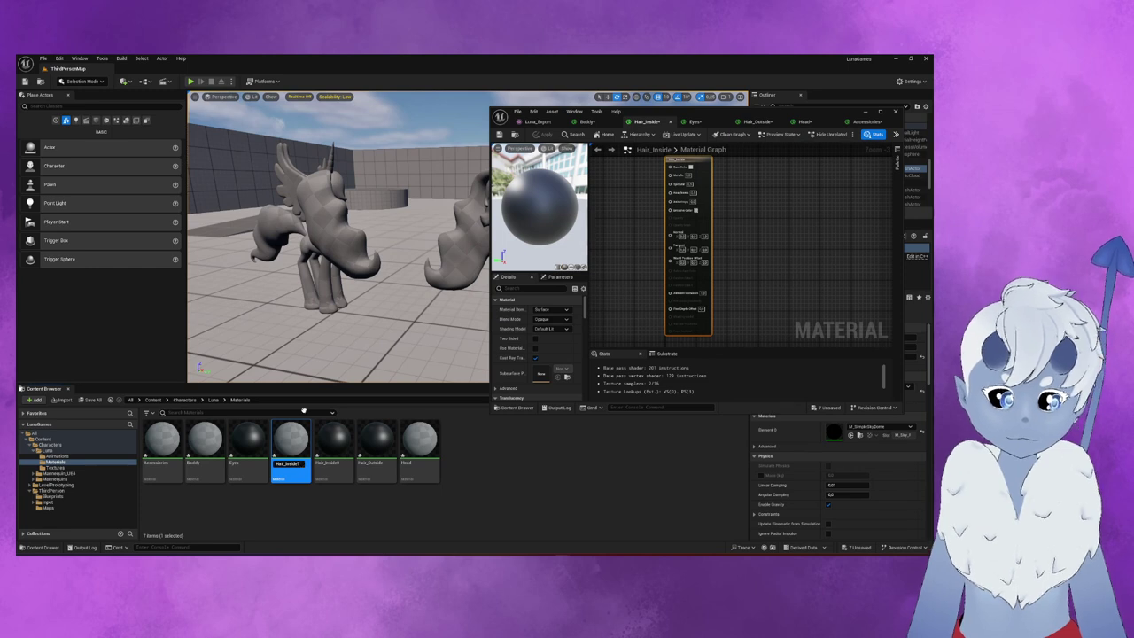
{"action": "key", "text": "Return"}
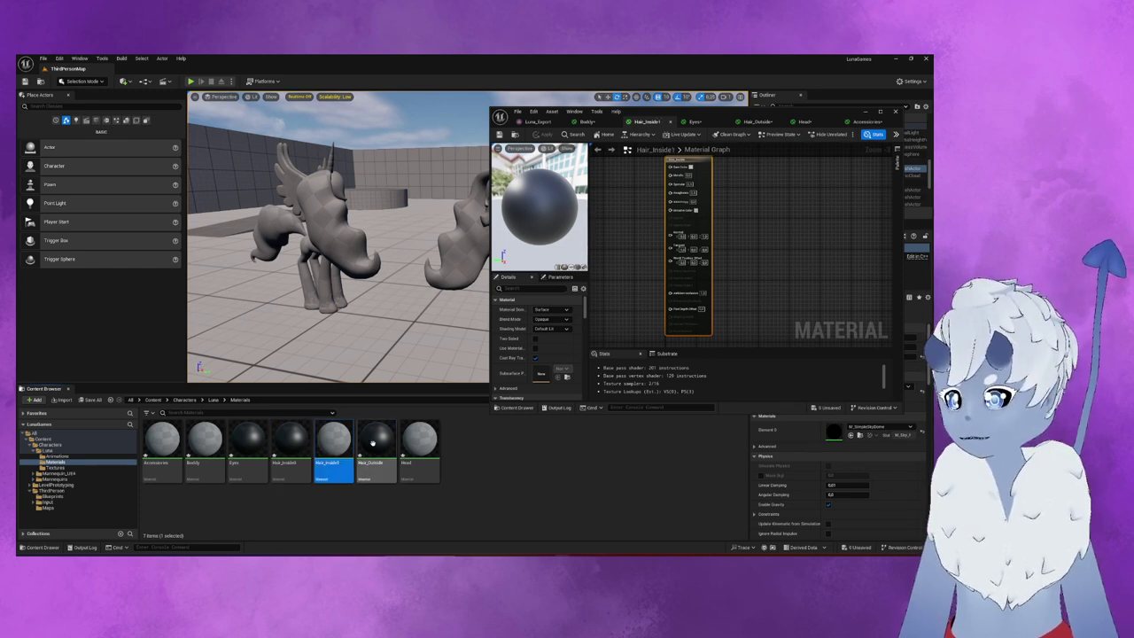
{"action": "double_click", "coordinate": [291, 439]}
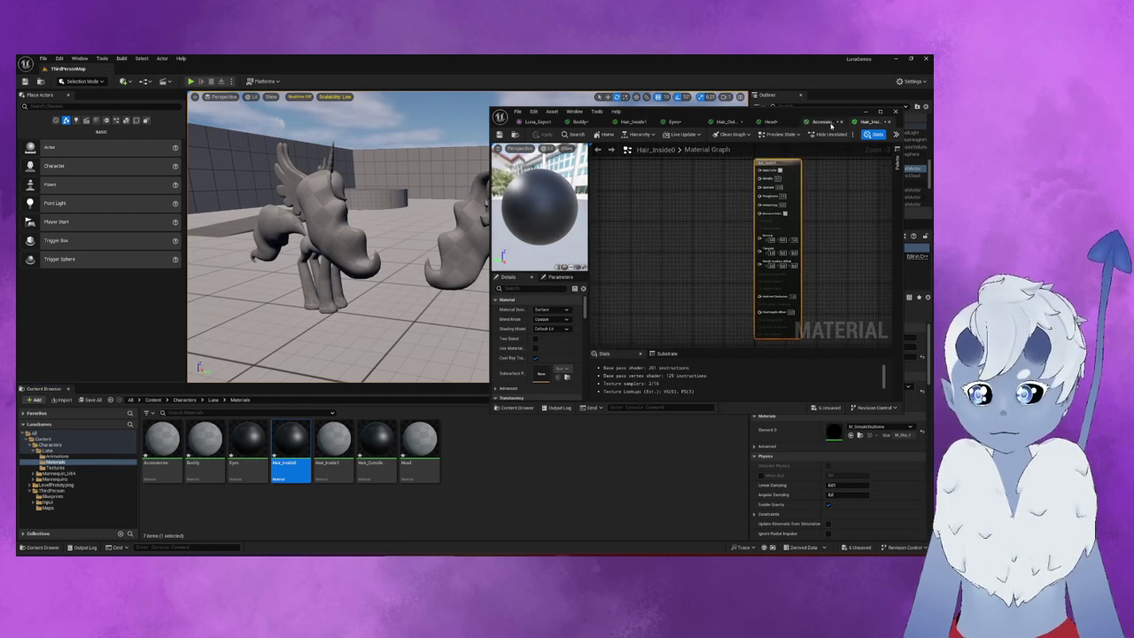
- In the Luna_Export mesh editor, isolate material slots to check which part is the wings
{"action": "left_click", "coordinate": [536, 122]}
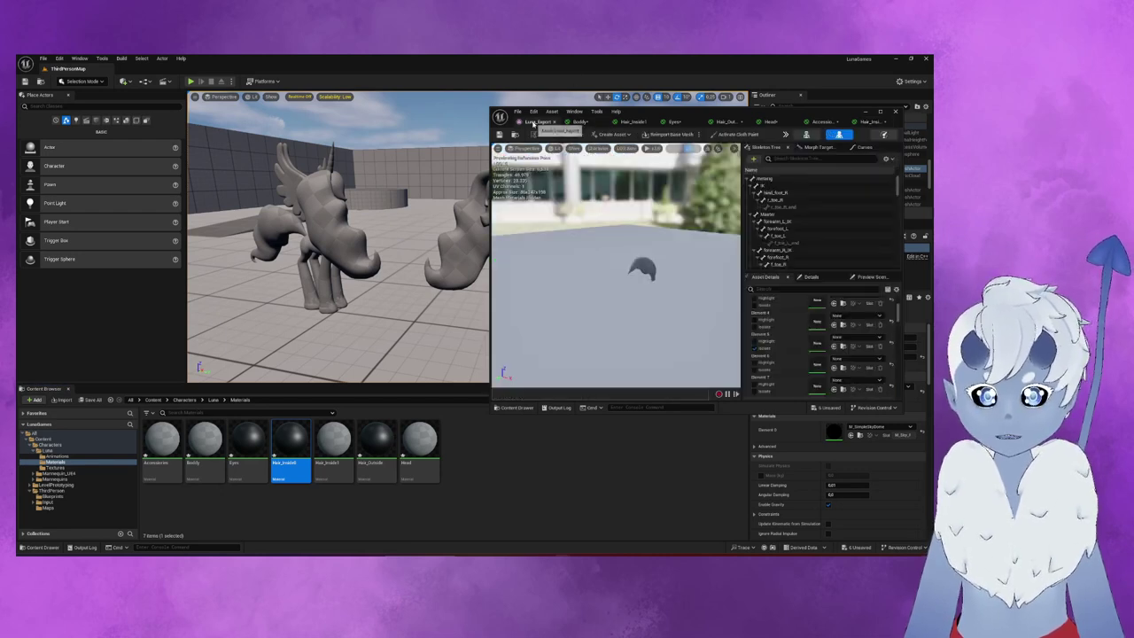
{"action": "left_click", "coordinate": [756, 359]}
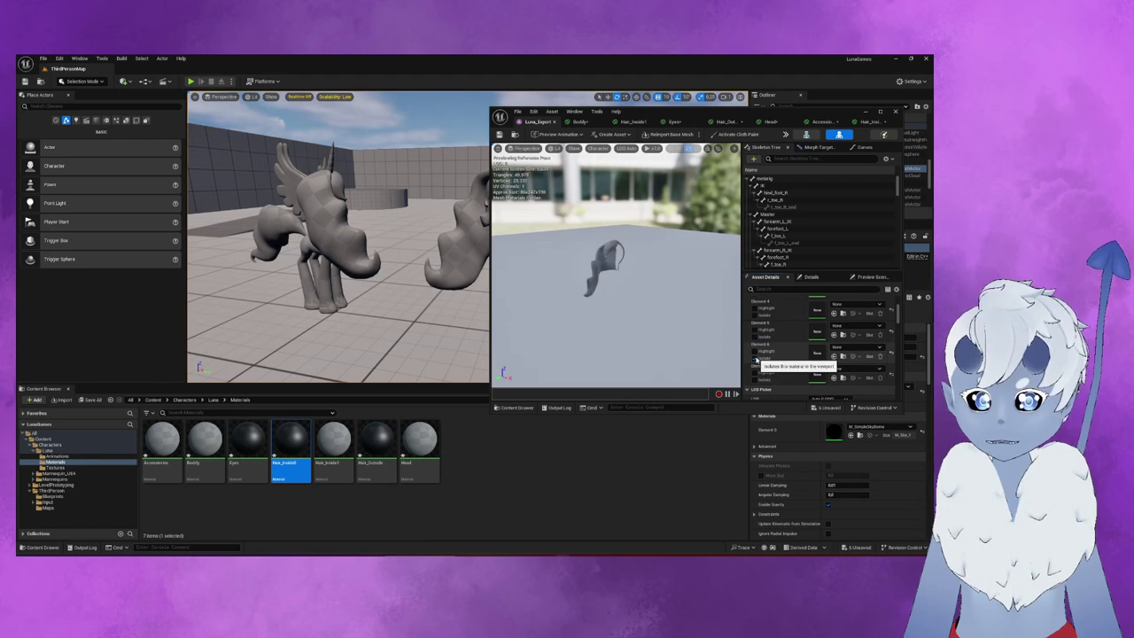
{"action": "left_click", "coordinate": [756, 380]}
{"action": "scroll", "coordinate": [757, 381], "scroll_direction": "down", "scroll_amount": 1}
{"action": "scroll", "coordinate": [756, 381], "scroll_direction": "down", "scroll_amount": 1}
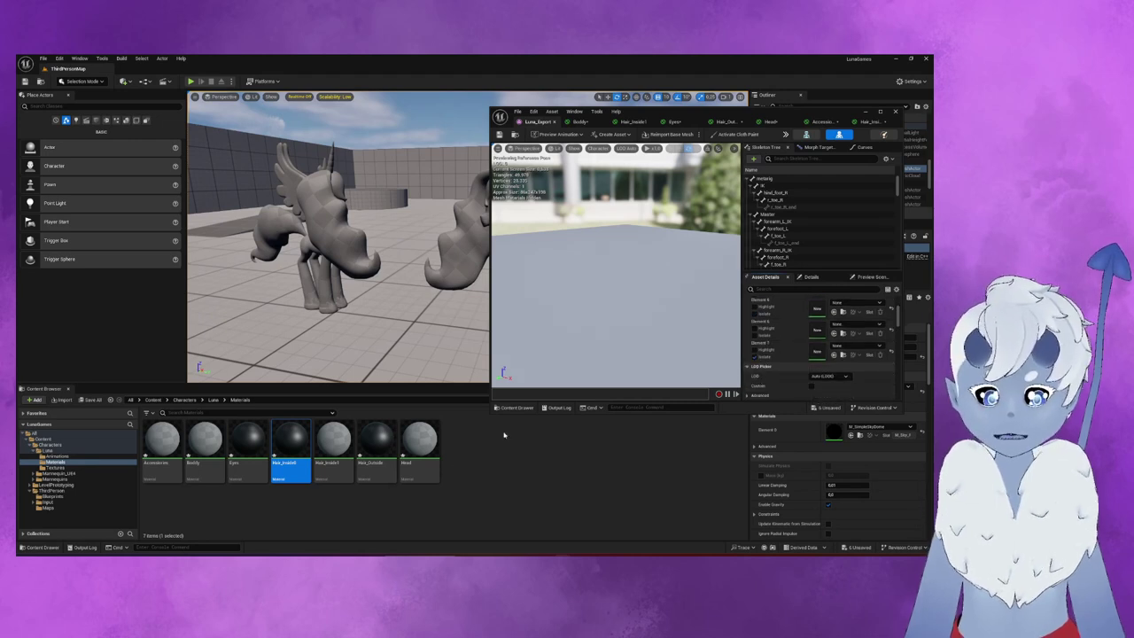
- Create a new material named Wings_Closed in the Materials folder and open it
{"action": "right_click", "coordinate": [457, 448]}
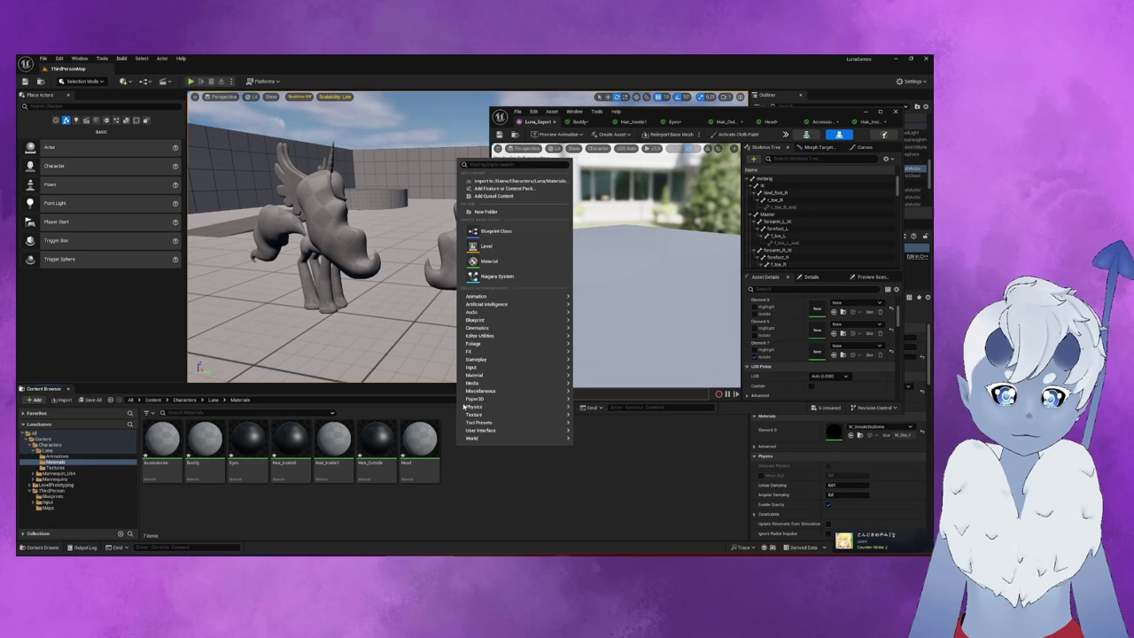
{"action": "left_click", "coordinate": [489, 262]}
{"action": "type", "text": "M"}
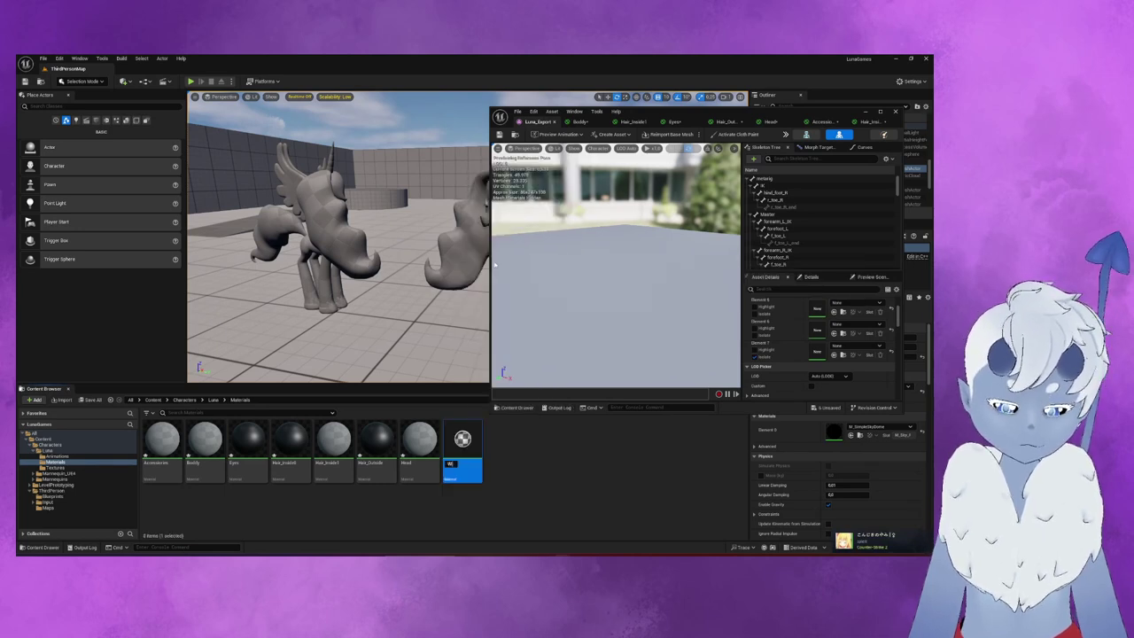
{"action": "type", "text": "s"}
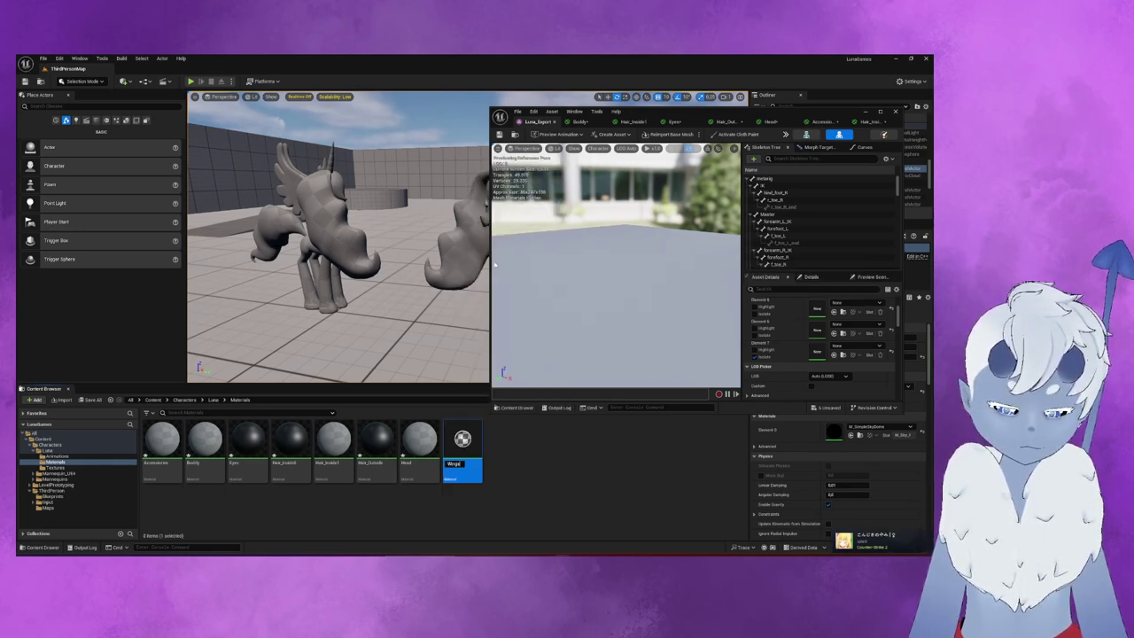
{"action": "type", "text": "losed"}
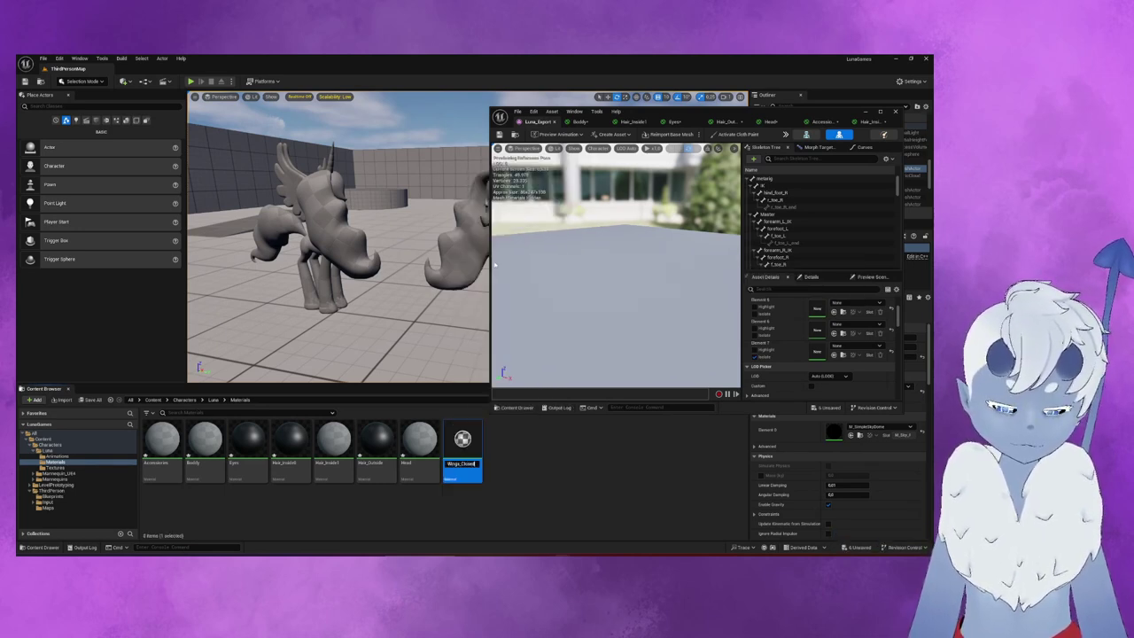
{"action": "key", "text": "Return"}
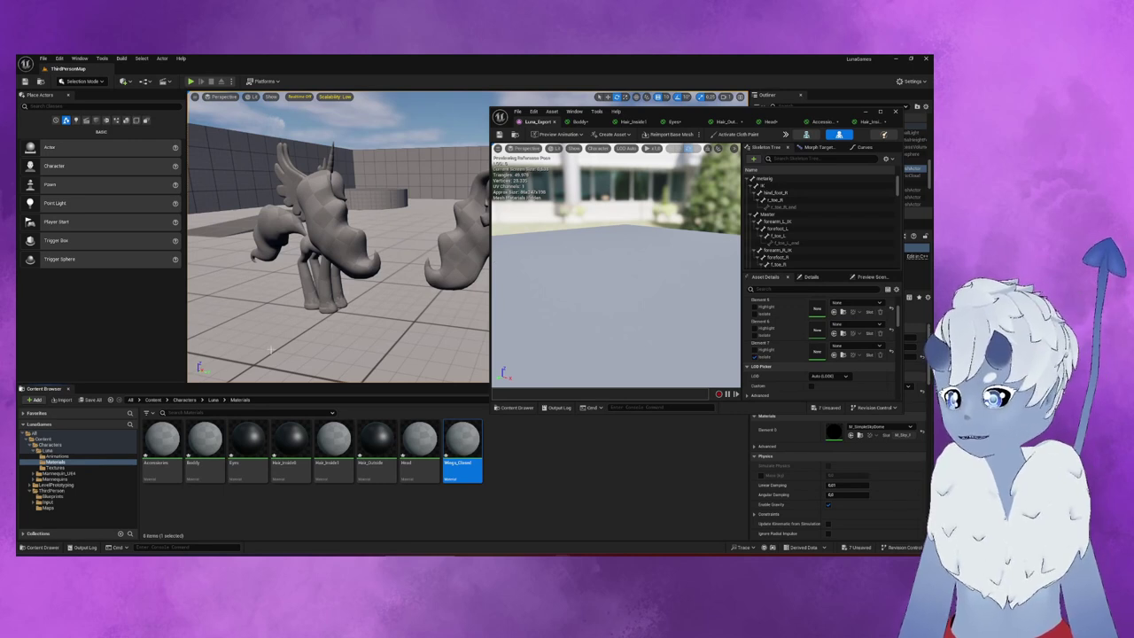
{"action": "double_click", "coordinate": [462, 441]}
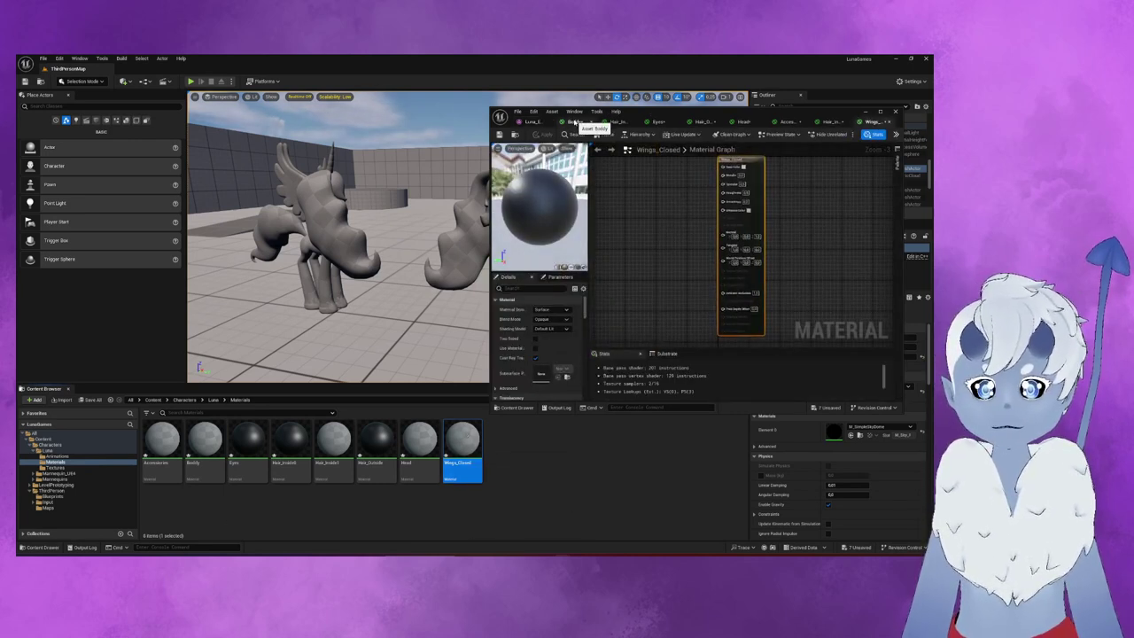
- Add the Boddy base colour texture to the Boddy material and wire it into Base Color
{"action": "left_click", "coordinate": [575, 122]}
{"action": "left_click", "coordinate": [55, 467]}
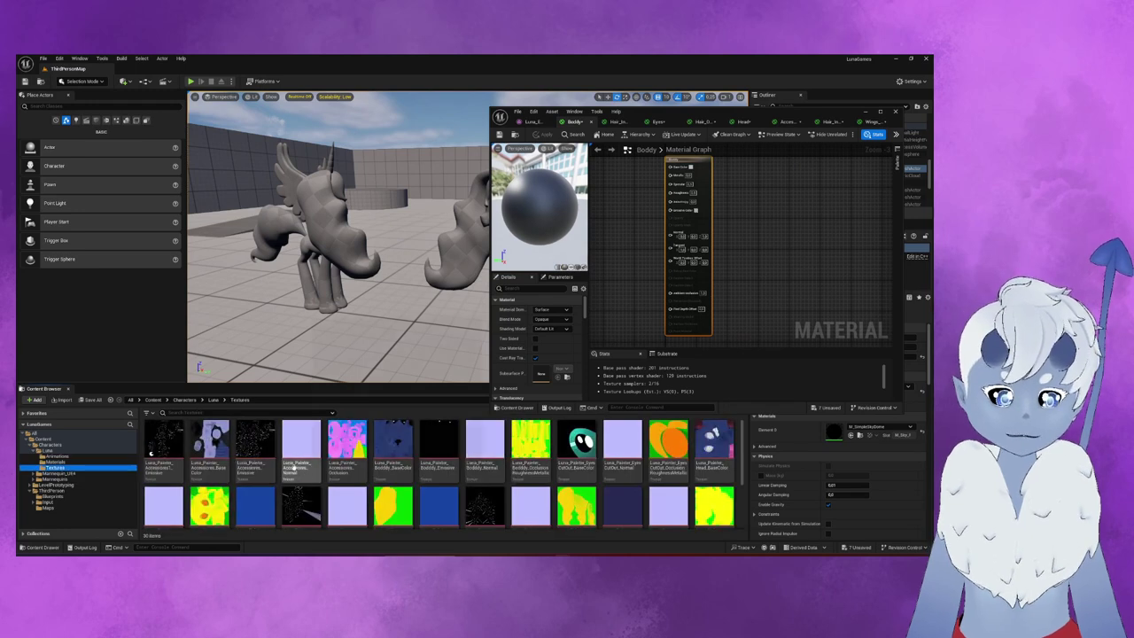
{"action": "scroll", "coordinate": [621, 470], "scroll_direction": "down", "scroll_amount": 1}
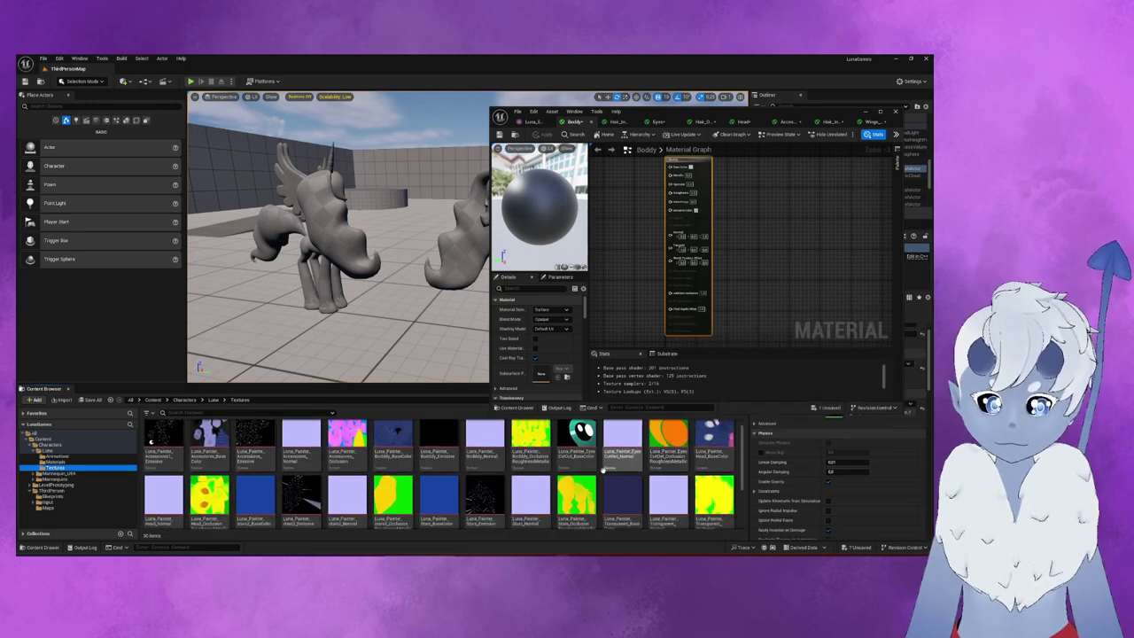
{"action": "scroll", "coordinate": [621, 470], "scroll_direction": "down", "scroll_amount": 2}
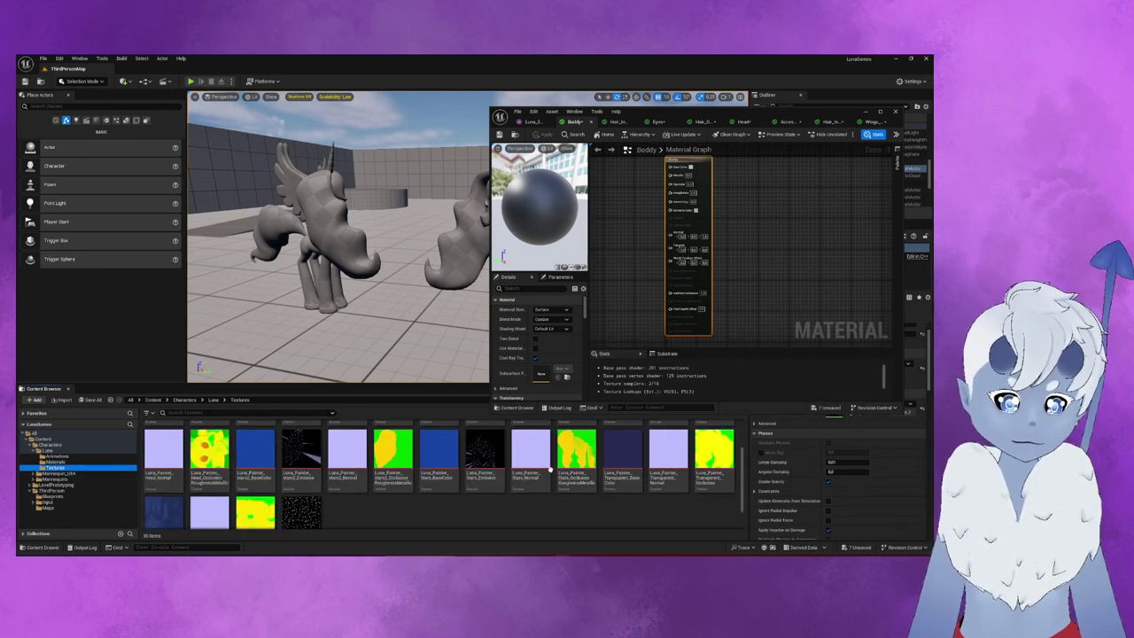
{"action": "scroll", "coordinate": [248, 479], "scroll_direction": "down", "scroll_amount": 1}
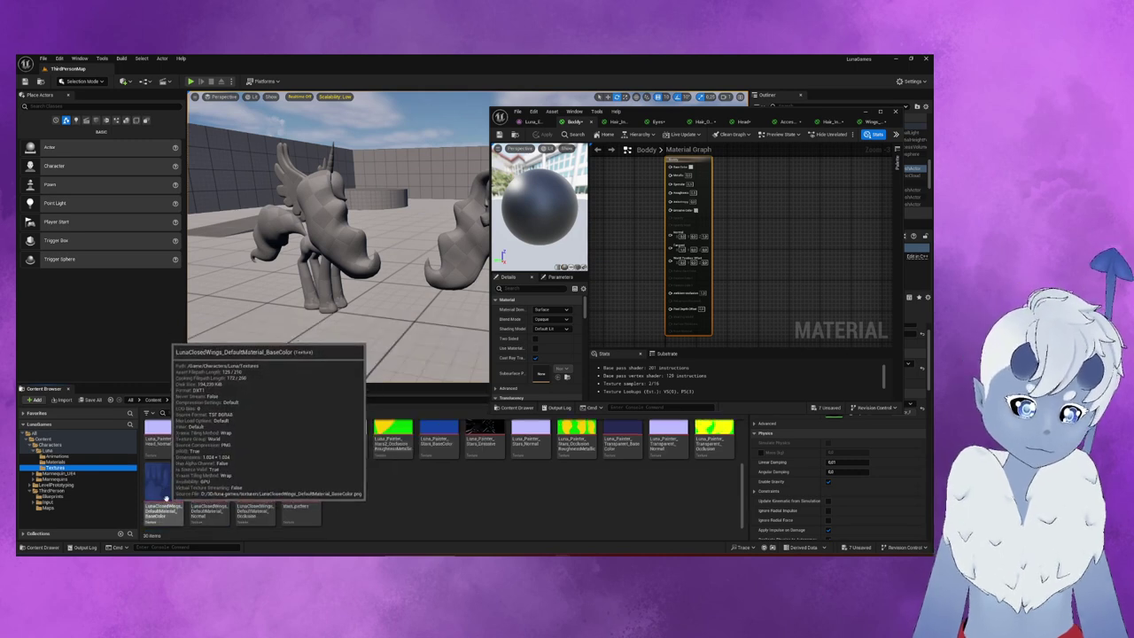
{"action": "scroll", "coordinate": [443, 491], "scroll_direction": "up", "scroll_amount": 1}
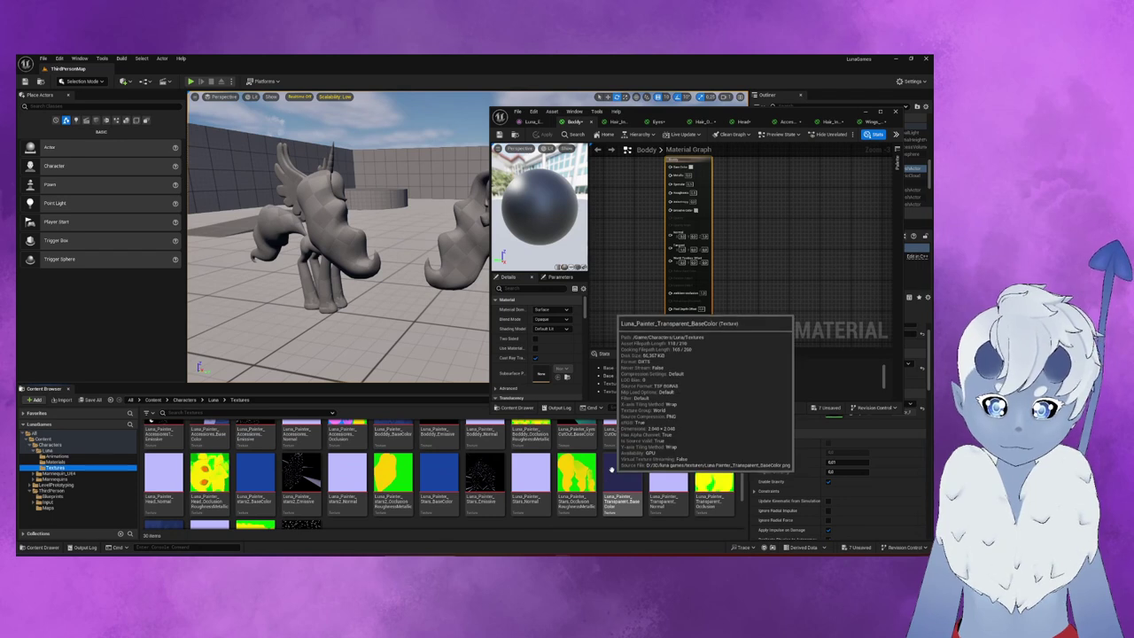
{"action": "scroll", "coordinate": [434, 470], "scroll_direction": "up", "scroll_amount": 1}
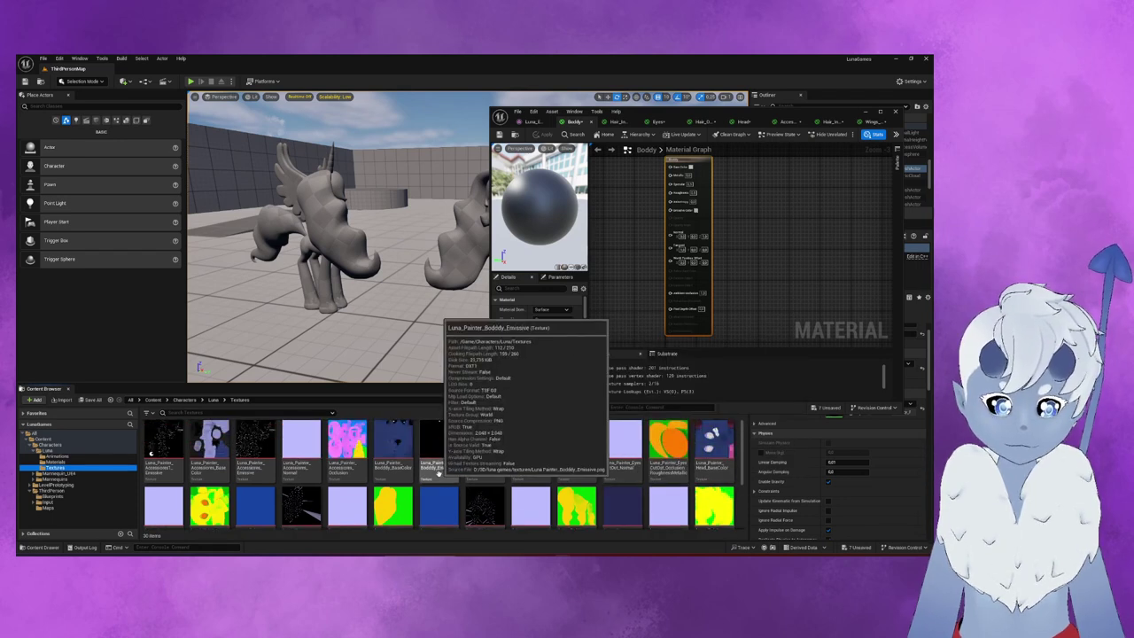
{"action": "left_click_drag", "start_coordinate": [392, 443], "coordinate": [587, 317]}
{"action": "left_click_drag", "start_coordinate": [628, 249], "coordinate": [671, 182]}
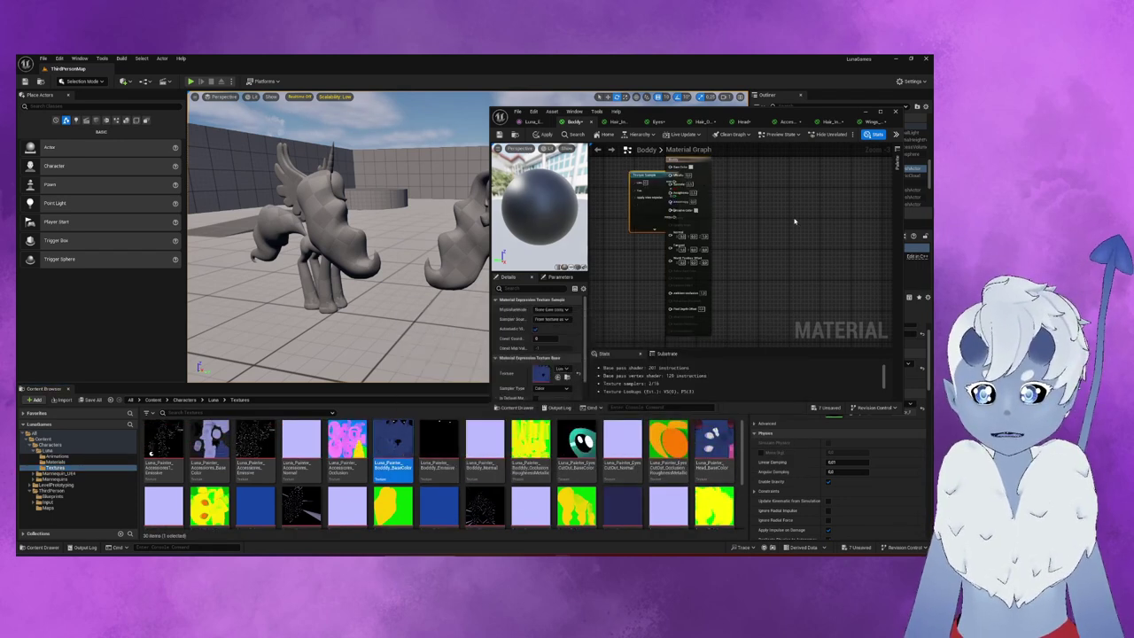
{"action": "right_click_drag", "start_coordinate": [805, 212], "coordinate": [836, 260]}
{"action": "mouse_move", "coordinate": [702, 228]}
{"action": "left_mouse_down"}
{"action": "mouse_move", "coordinate": [644, 190]}
{"action": "mouse_move", "coordinate": [721, 213]}
{"action": "left_mouse_up"}
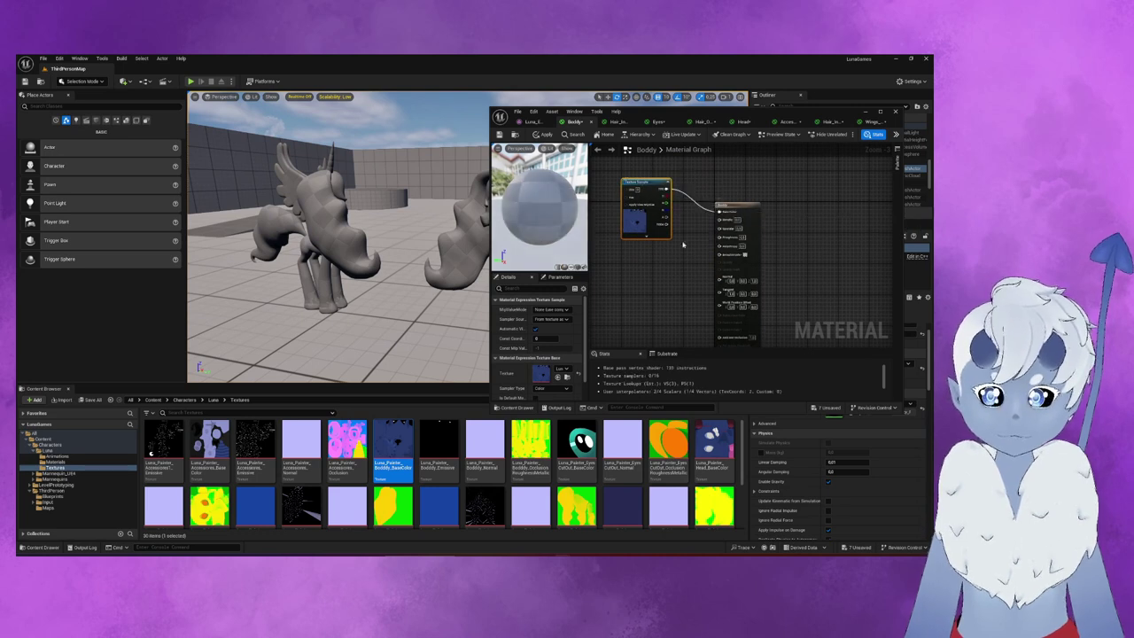
- Add the Boddy_Normal and OcclusionRoughnessMetallic textures and wire the packed channels into the material
{"action": "mouse_move", "coordinate": [485, 447]}
{"action": "left_mouse_down"}
{"action": "mouse_move", "coordinate": [616, 275]}
{"action": "mouse_move", "coordinate": [719, 276]}
{"action": "left_mouse_up"}
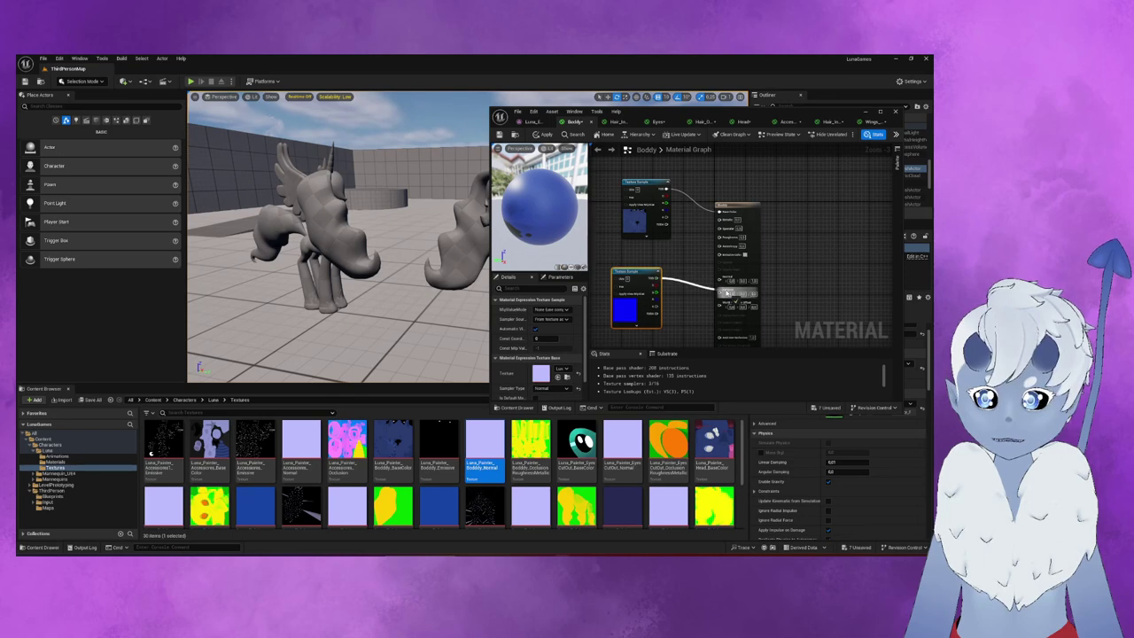
{"action": "left_click_drag", "start_coordinate": [638, 271], "coordinate": [623, 248]}
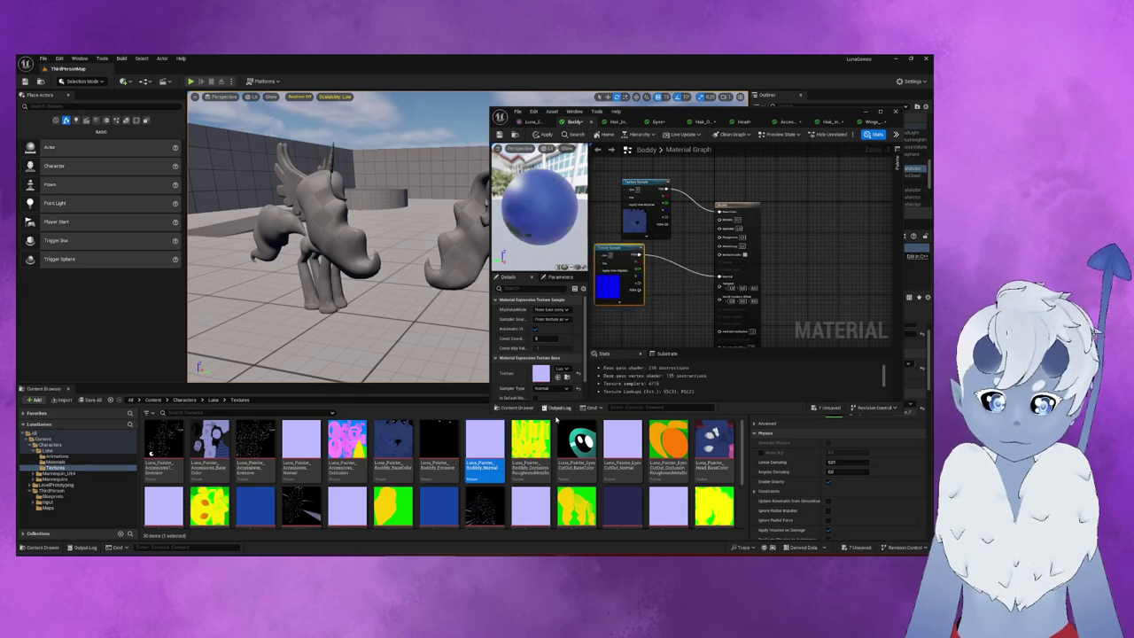
{"action": "left_click_drag", "start_coordinate": [530, 440], "coordinate": [645, 330]}
{"action": "right_click_drag", "start_coordinate": [644, 331], "coordinate": [667, 269]}
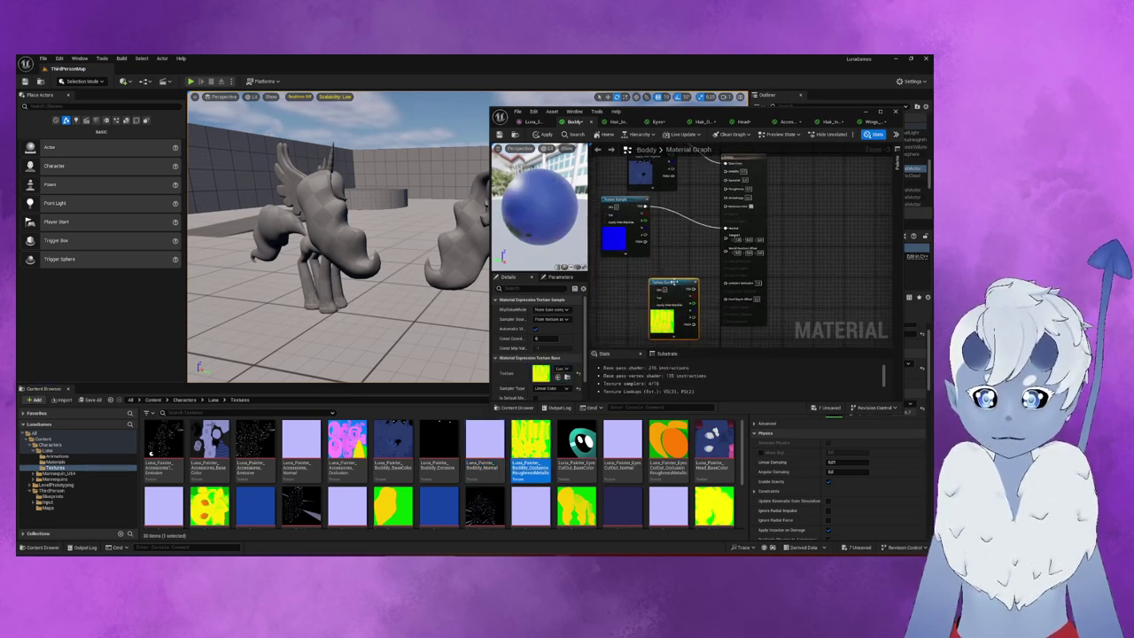
{"action": "left_click_drag", "start_coordinate": [673, 282], "coordinate": [632, 282]}
{"action": "right_click_drag", "start_coordinate": [652, 297], "coordinate": [651, 321]}
{"action": "left_click_drag", "start_coordinate": [652, 322], "coordinate": [733, 285]}
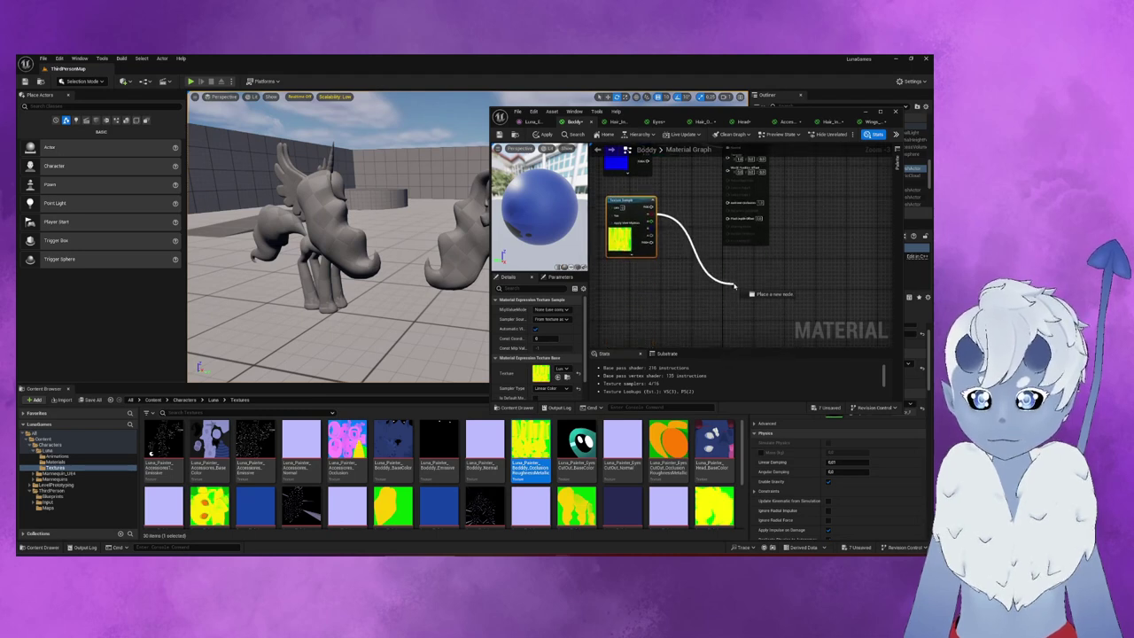
{"action": "left_click_drag", "start_coordinate": [734, 285], "coordinate": [736, 211]}
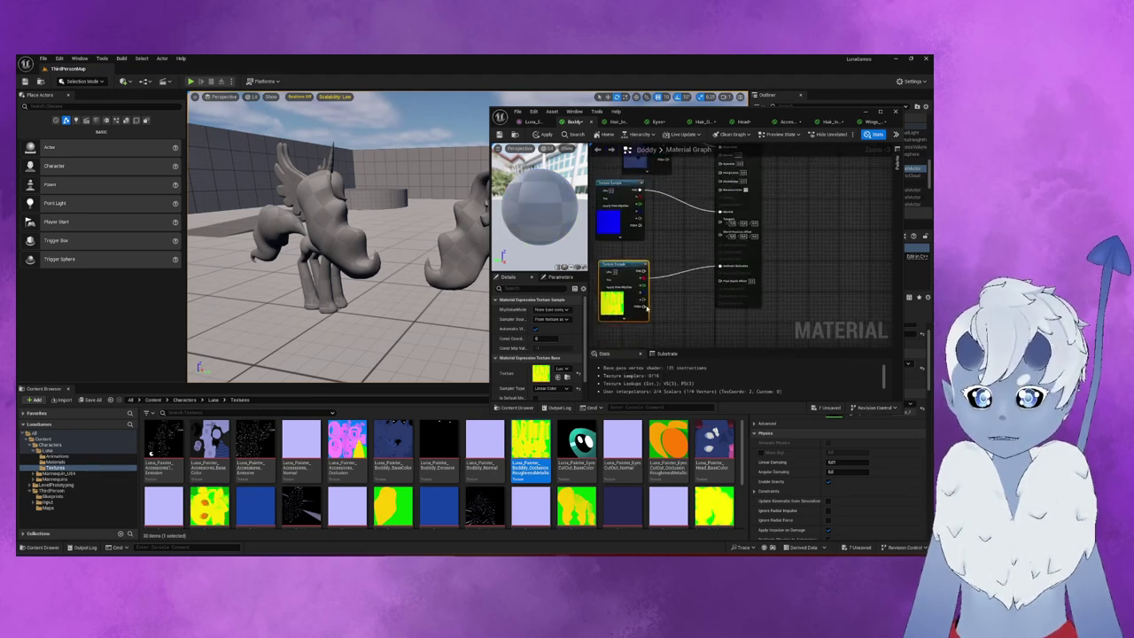
{"action": "left_click_drag", "start_coordinate": [644, 308], "coordinate": [719, 434]}
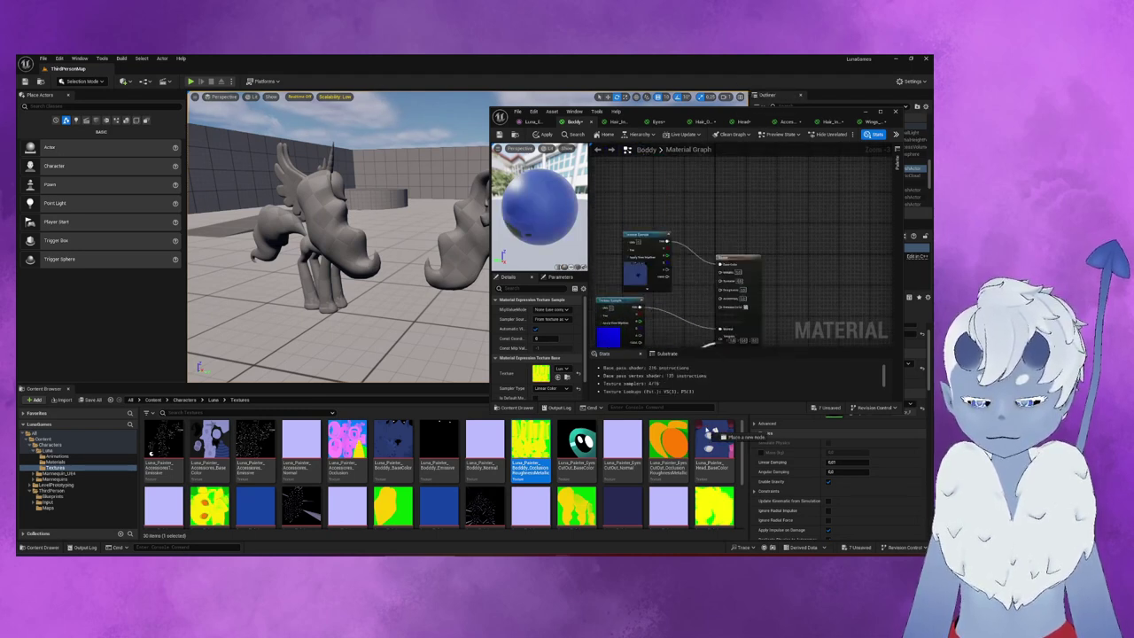
{"action": "left_click_drag", "start_coordinate": [720, 434], "coordinate": [718, 184]}
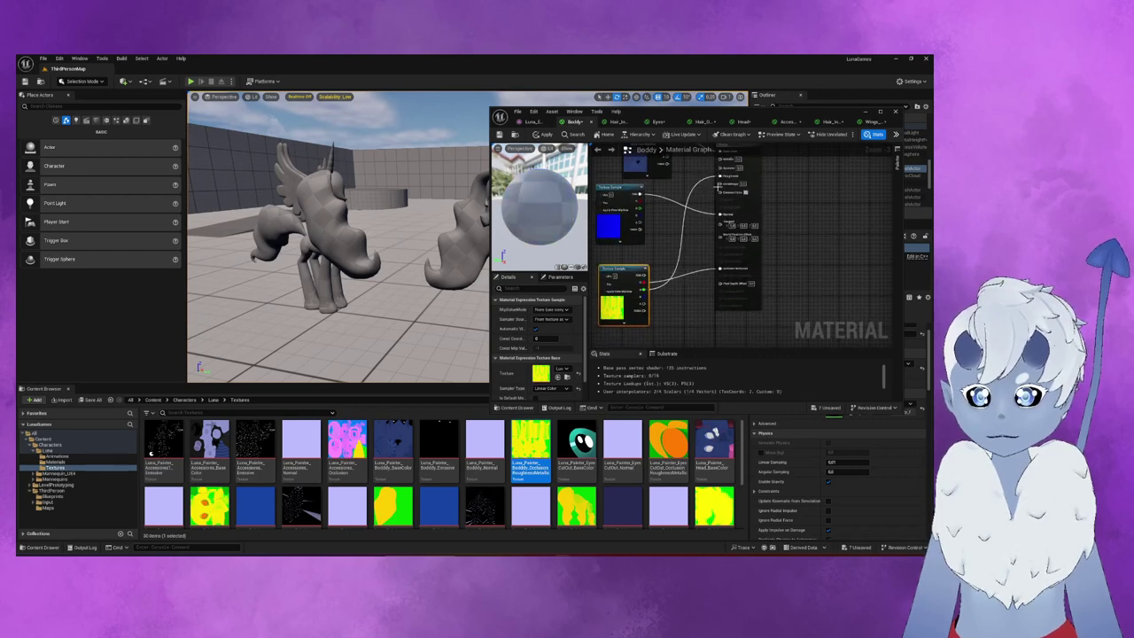
{"action": "left_click_drag", "start_coordinate": [646, 290], "coordinate": [722, 206]}
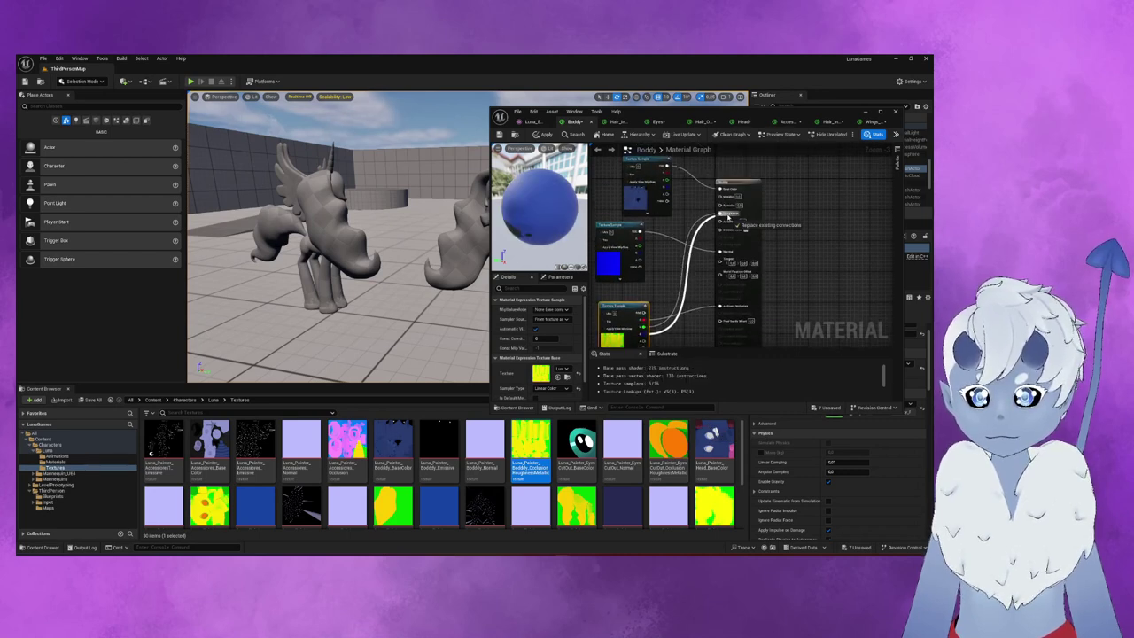
{"action": "left_click", "coordinate": [753, 177]}
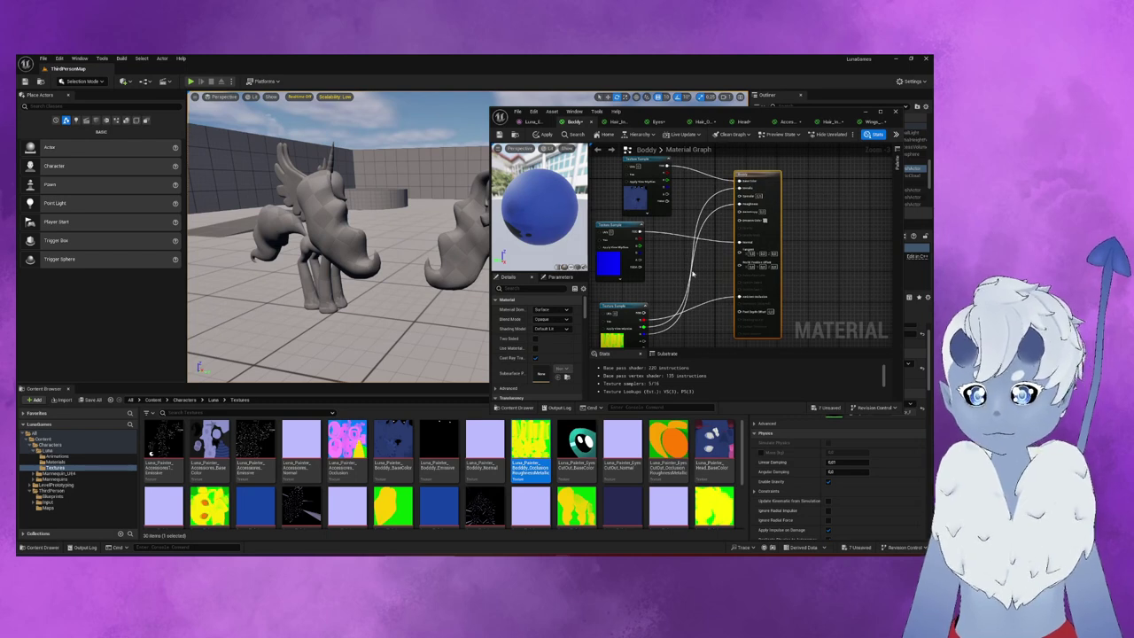
{"action": "scroll", "coordinate": [709, 274], "scroll_direction": "up", "scroll_amount": 2}
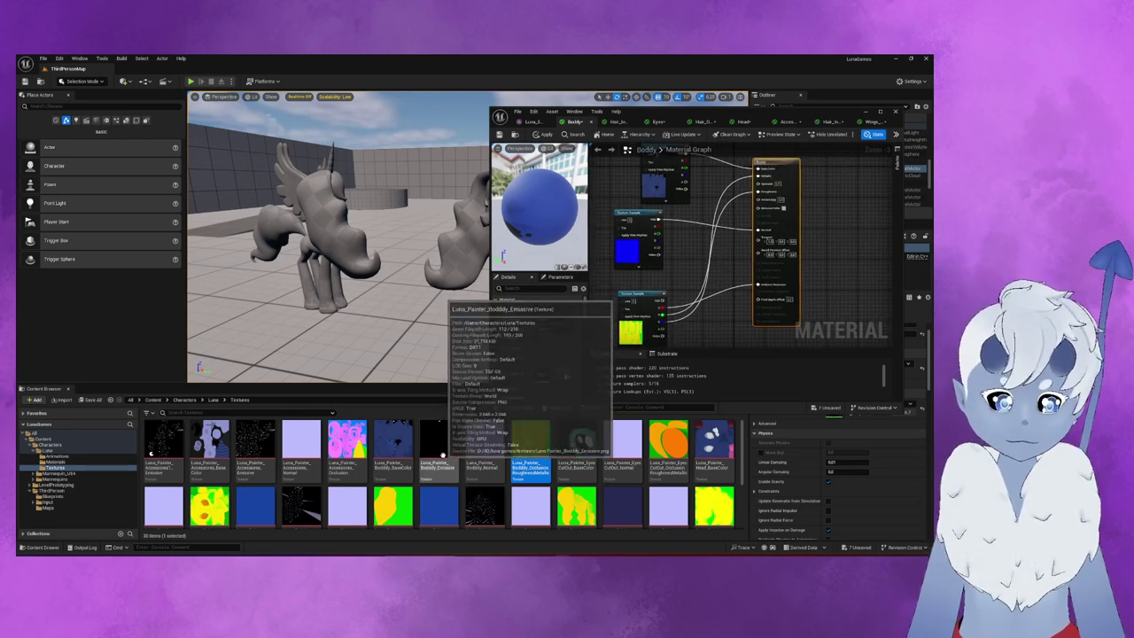
- Add the Boddy emissive texture to the graph and arrange it below the other texture nodes
{"action": "left_click_drag", "start_coordinate": [442, 455], "coordinate": [700, 328]}
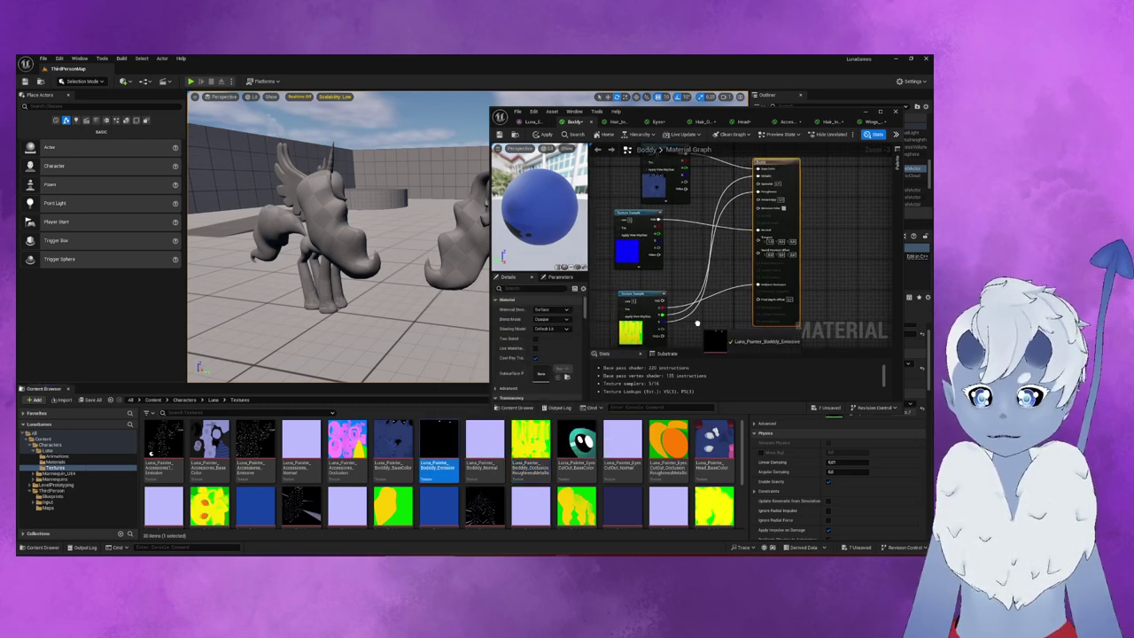
{"action": "right_click_drag", "start_coordinate": [806, 289], "coordinate": [806, 202]}
{"action": "left_click_drag", "start_coordinate": [721, 244], "coordinate": [669, 280]}
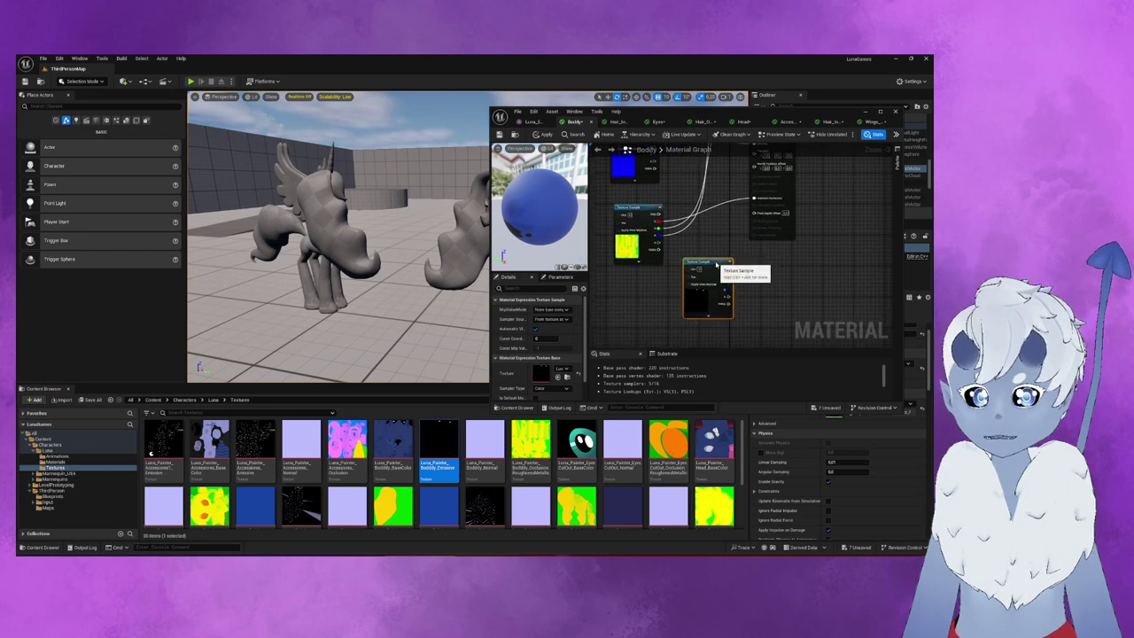
{"action": "right_click_drag", "start_coordinate": [704, 262], "coordinate": [714, 298]}
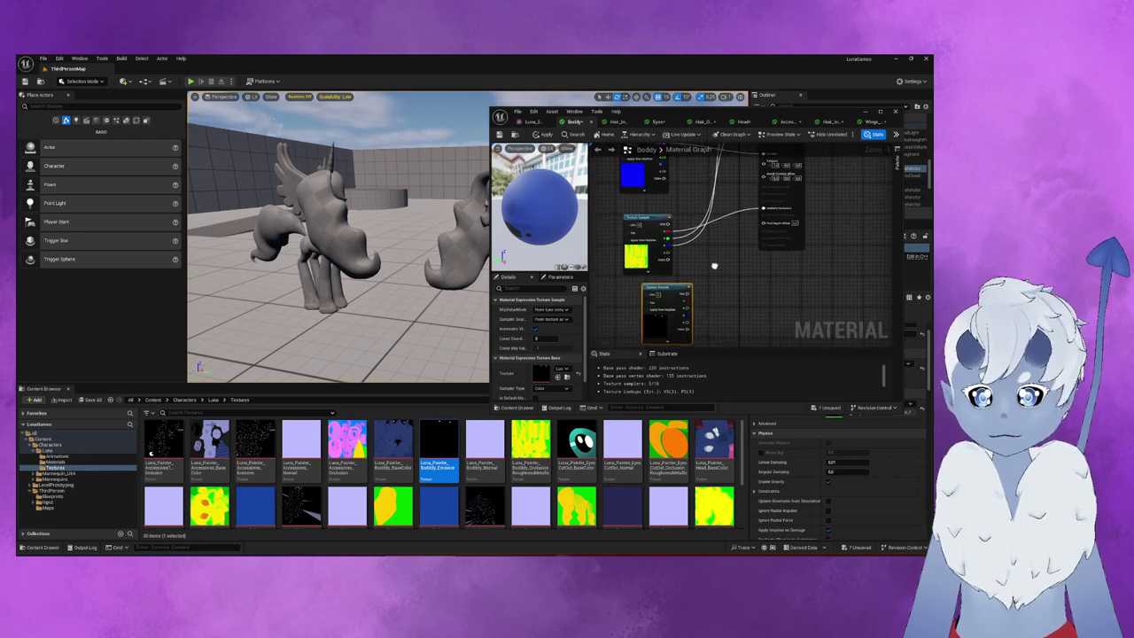
{"action": "left_click_drag", "start_coordinate": [642, 266], "coordinate": [642, 250]}
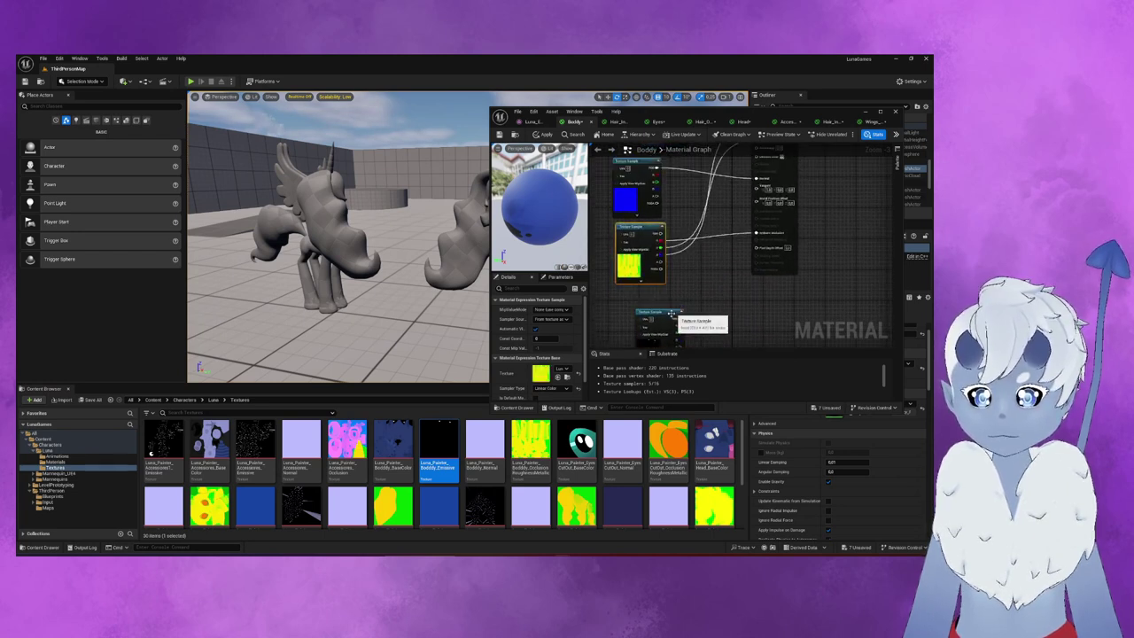
{"action": "left_click_drag", "start_coordinate": [668, 321], "coordinate": [657, 309]}
{"action": "right_click_drag", "start_coordinate": [657, 309], "coordinate": [707, 299]}
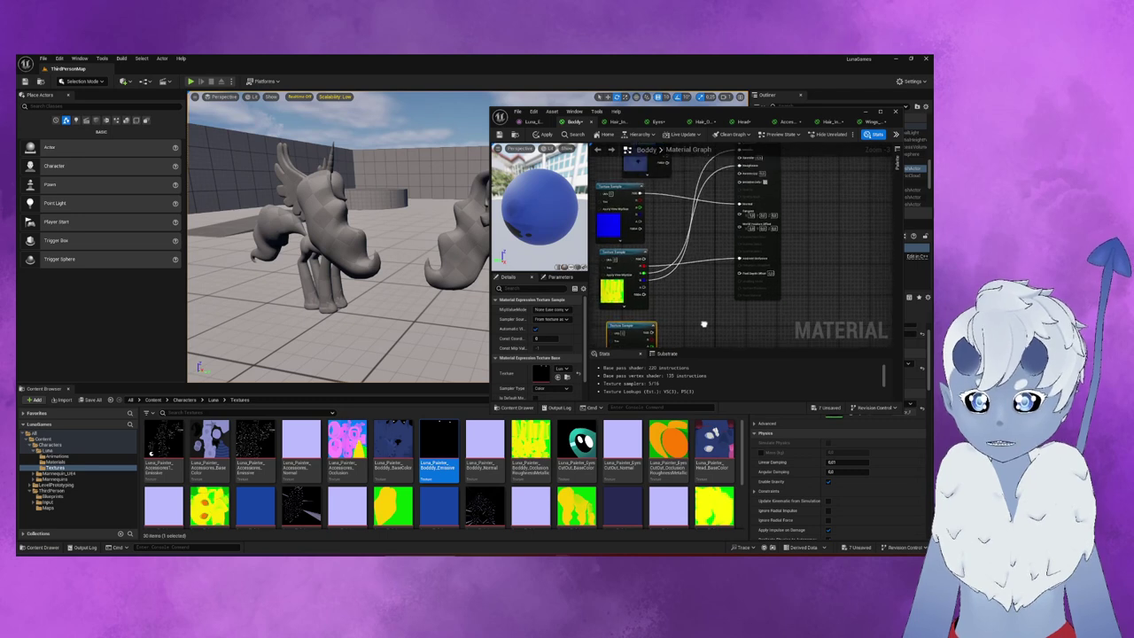
{"action": "left_click_drag", "start_coordinate": [642, 301], "coordinate": [633, 291]}
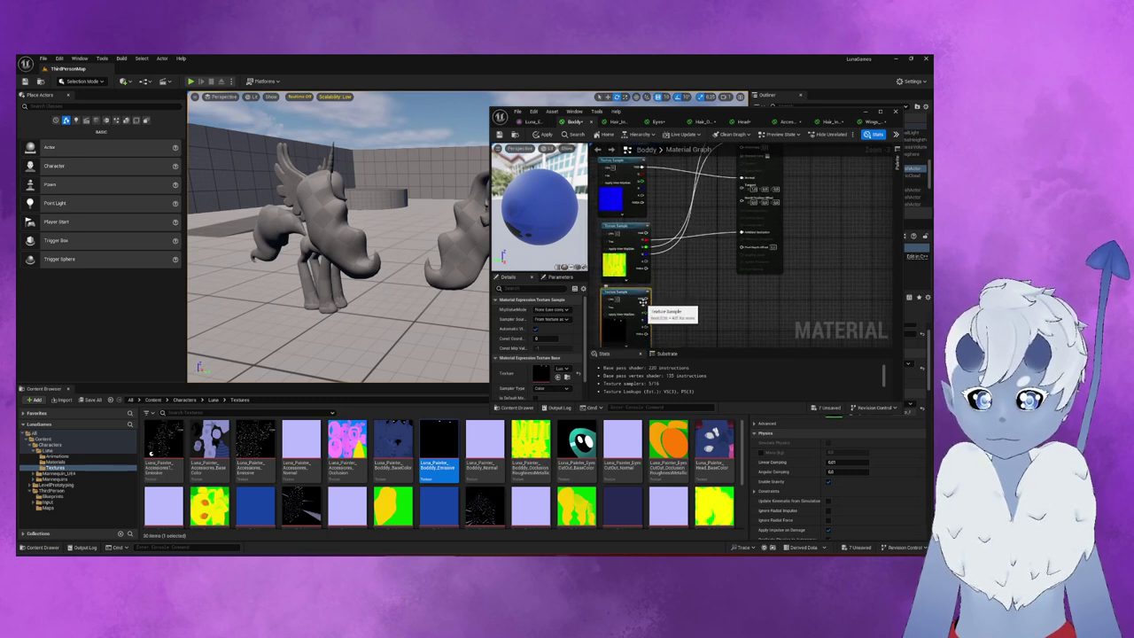
- Route the emissive texture through a Multiply node with a 1.0 'Power' constant into the material
{"action": "left_click", "coordinate": [695, 302]}
{"action": "left_click_drag", "start_coordinate": [697, 306], "coordinate": [675, 310]}
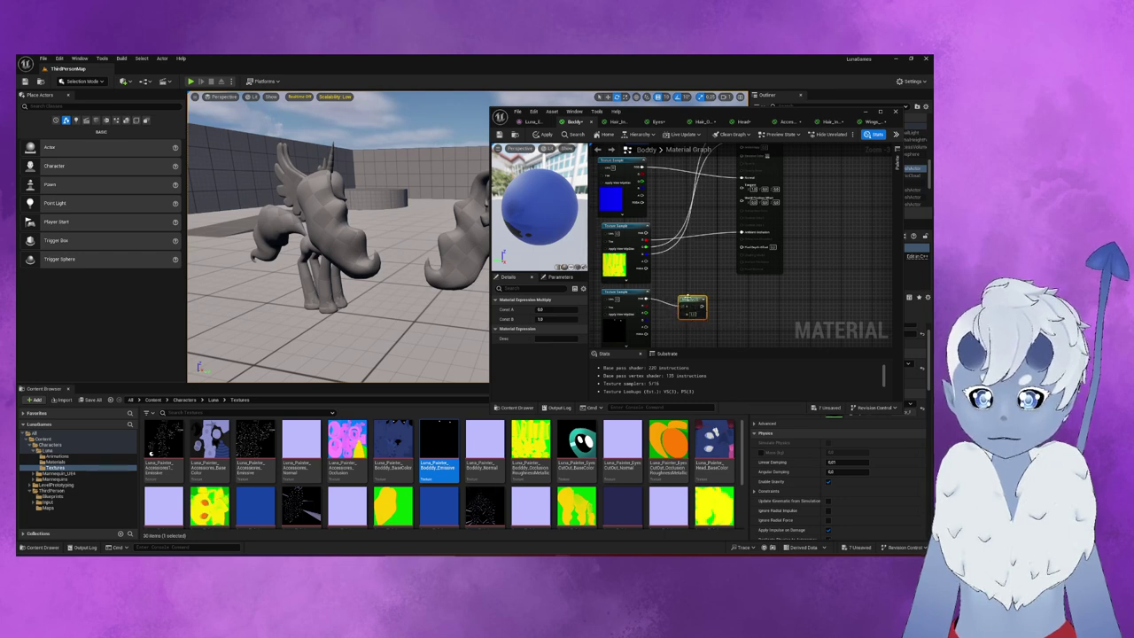
{"action": "right_click_drag", "start_coordinate": [710, 259], "coordinate": [713, 294]}
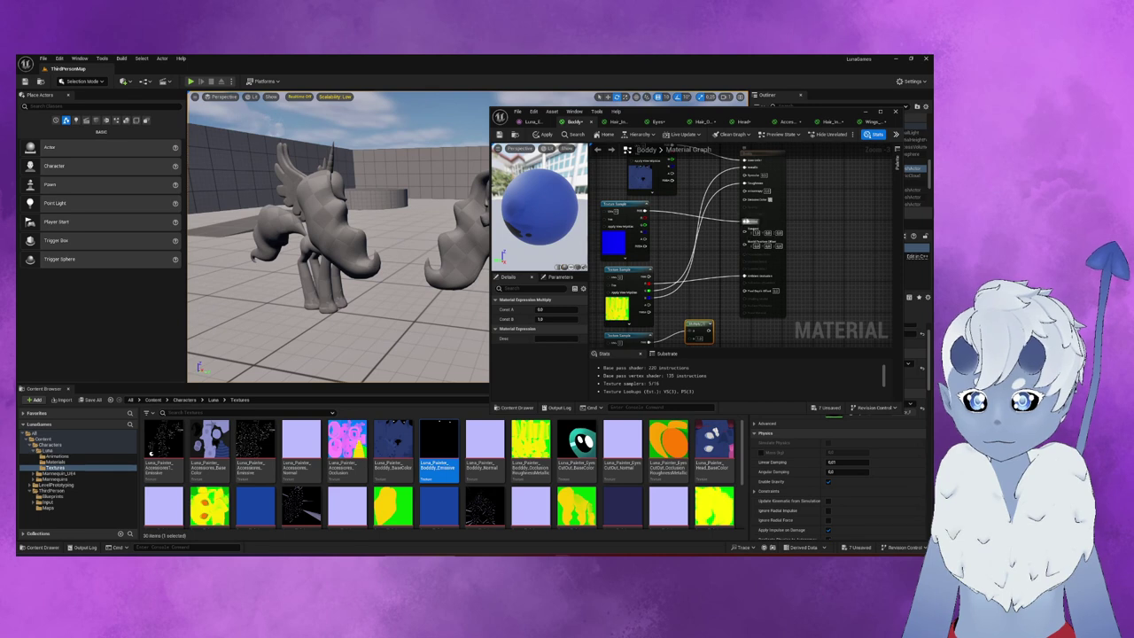
{"action": "mouse_move", "coordinate": [710, 329]}
{"action": "left_mouse_down"}
{"action": "mouse_move", "coordinate": [722, 239]}
{"action": "mouse_move", "coordinate": [744, 199]}
{"action": "left_mouse_up"}
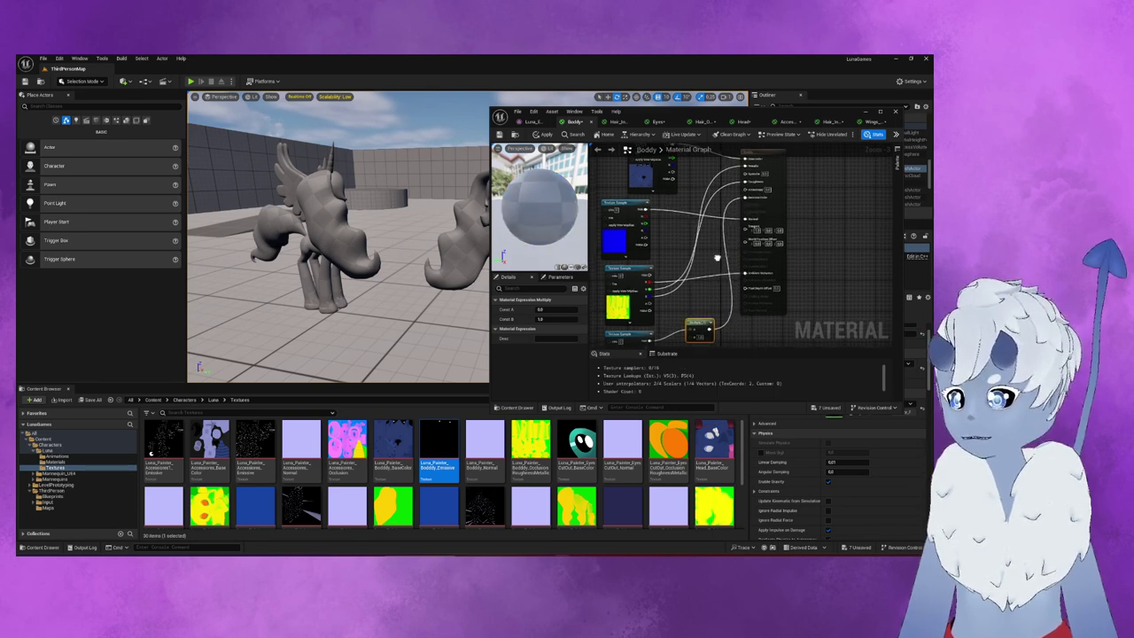
{"action": "right_click_drag", "start_coordinate": [717, 257], "coordinate": [759, 159]}
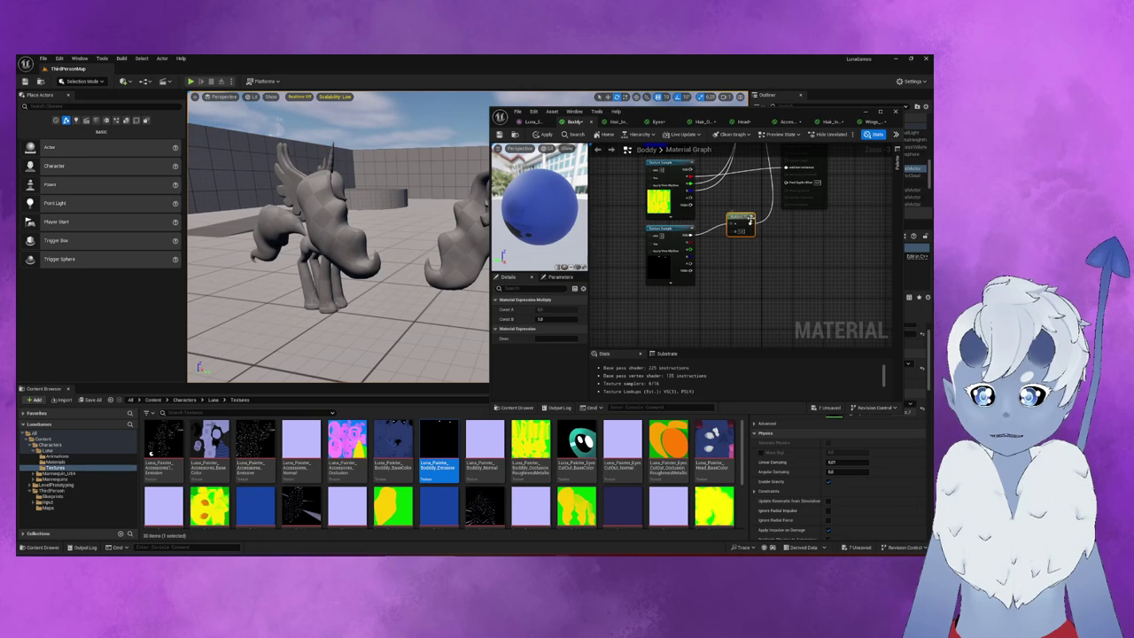
{"action": "left_click", "coordinate": [651, 320]}
{"action": "left_click_drag", "start_coordinate": [681, 326], "coordinate": [732, 227]}
{"action": "type", "text": "Power"}
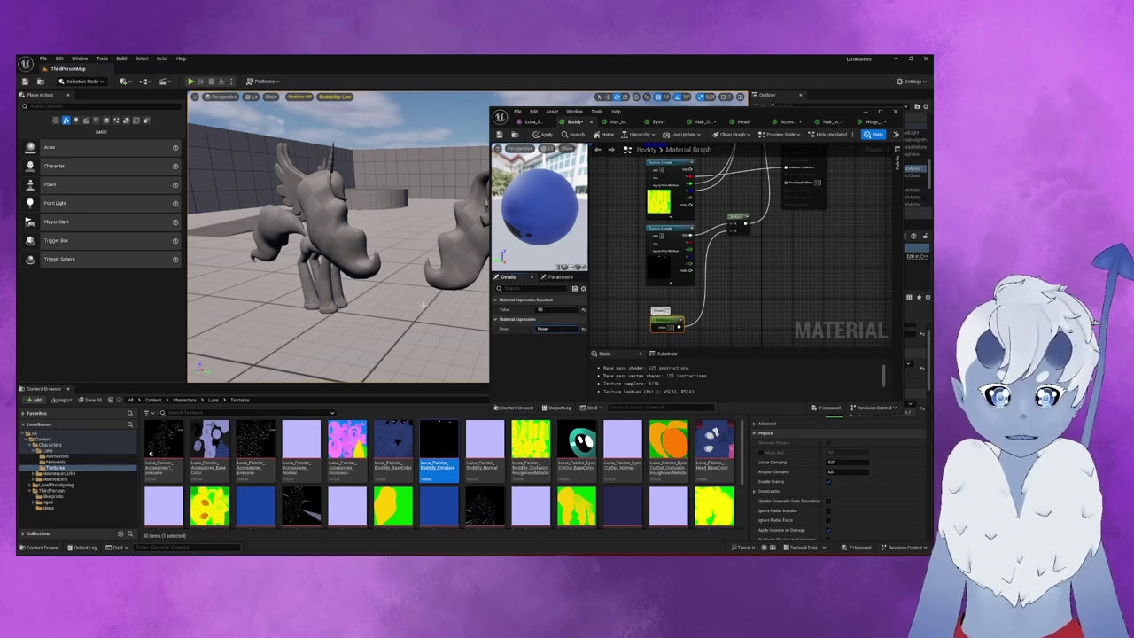
{"action": "left_click", "coordinate": [809, 302]}
{"action": "right_click_drag", "start_coordinate": [227, 269], "coordinate": [481, 112]}
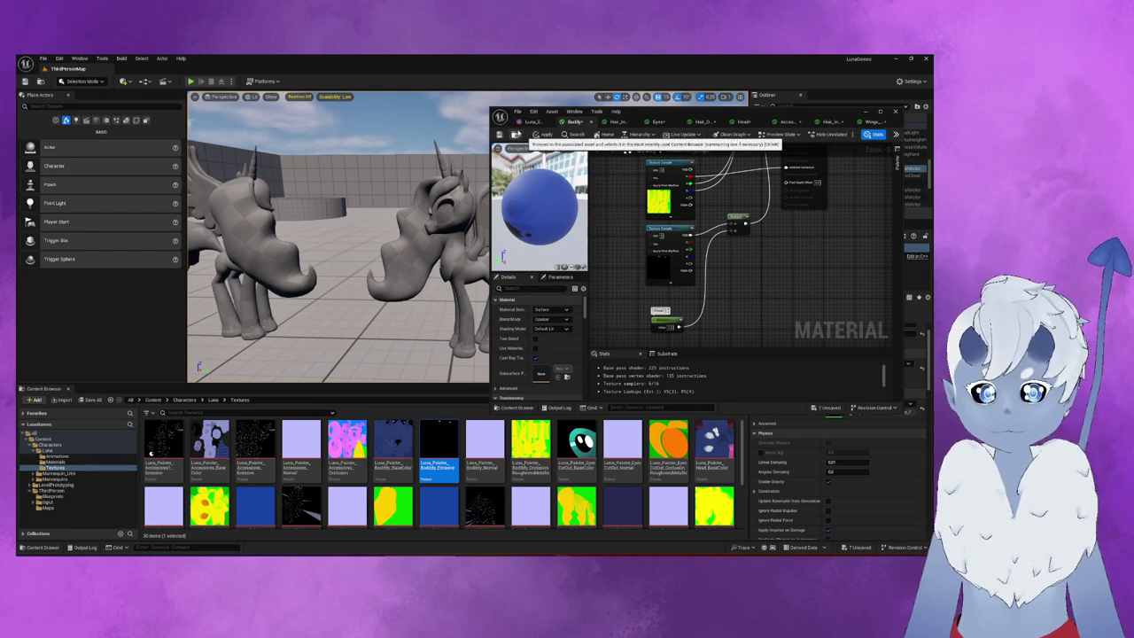
- Show the Boddy material in the Materials folder and switch to the Luna_Export mesh editor
{"action": "left_click", "coordinate": [514, 134]}
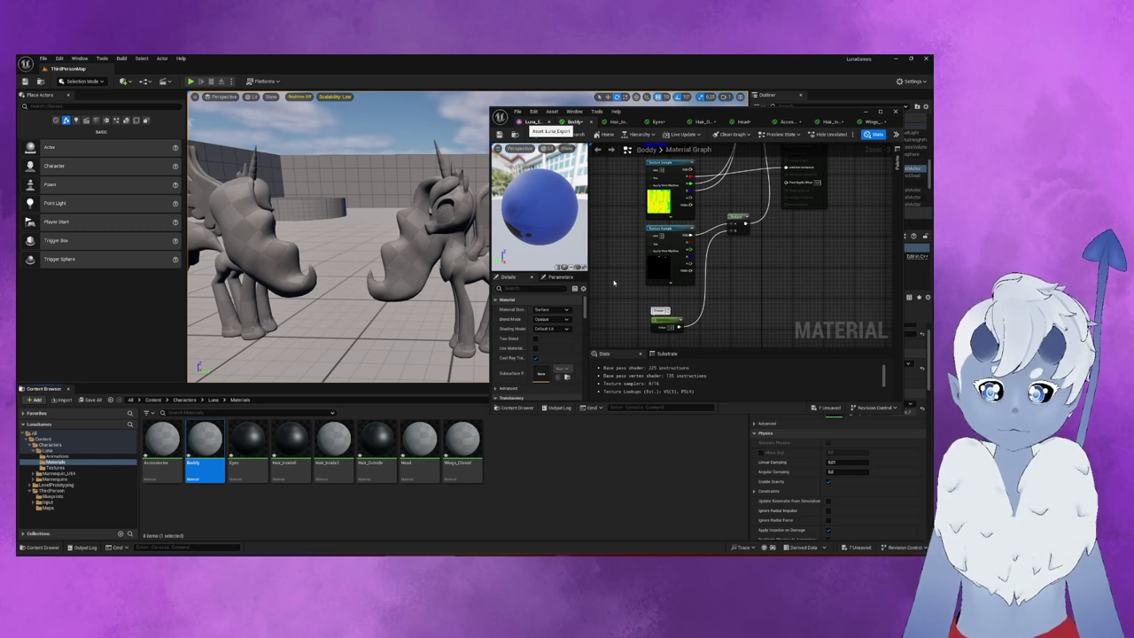
{"action": "left_click", "coordinate": [534, 122]}
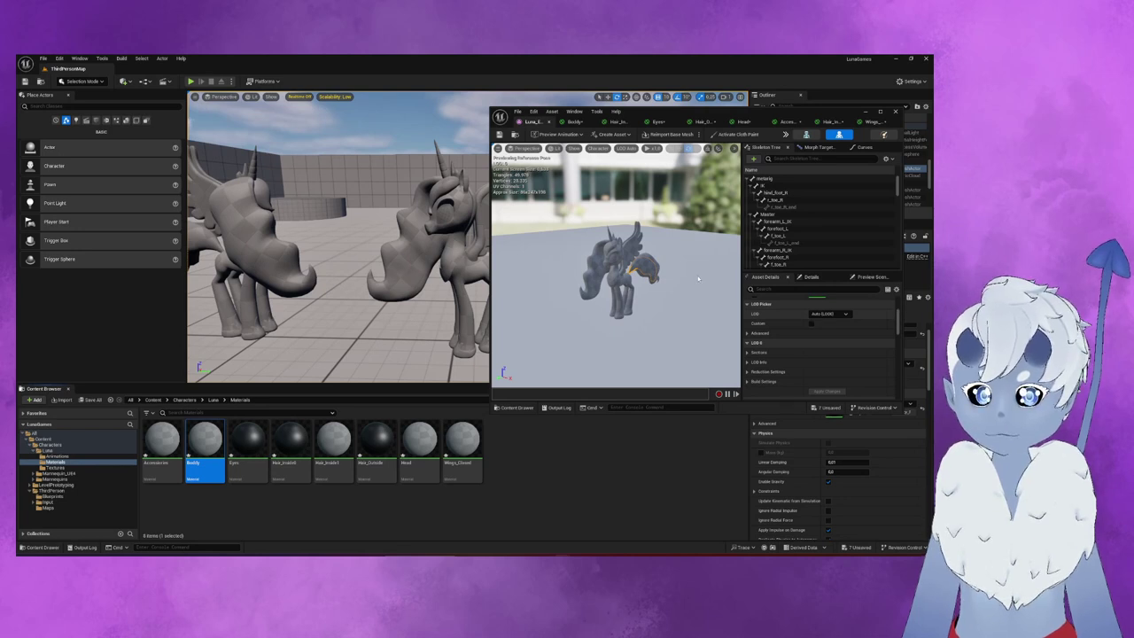
- Assign Boddy to Element 1 and save the Boddy material
{"action": "scroll", "coordinate": [858, 330], "scroll_direction": "up", "scroll_amount": 5}
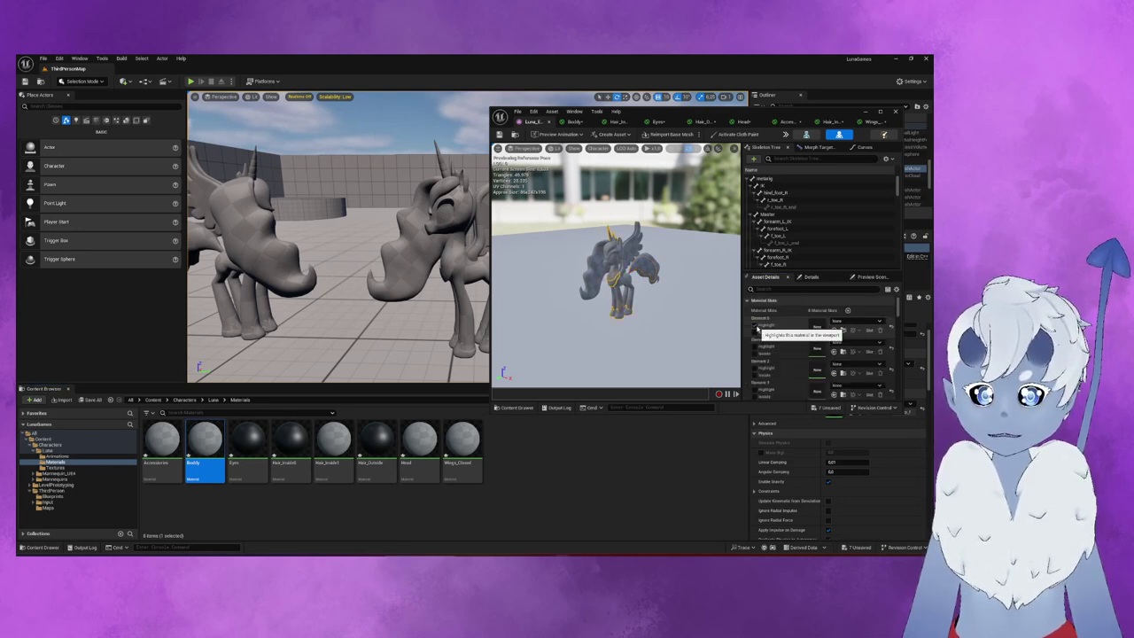
{"action": "left_click", "coordinate": [756, 347]}
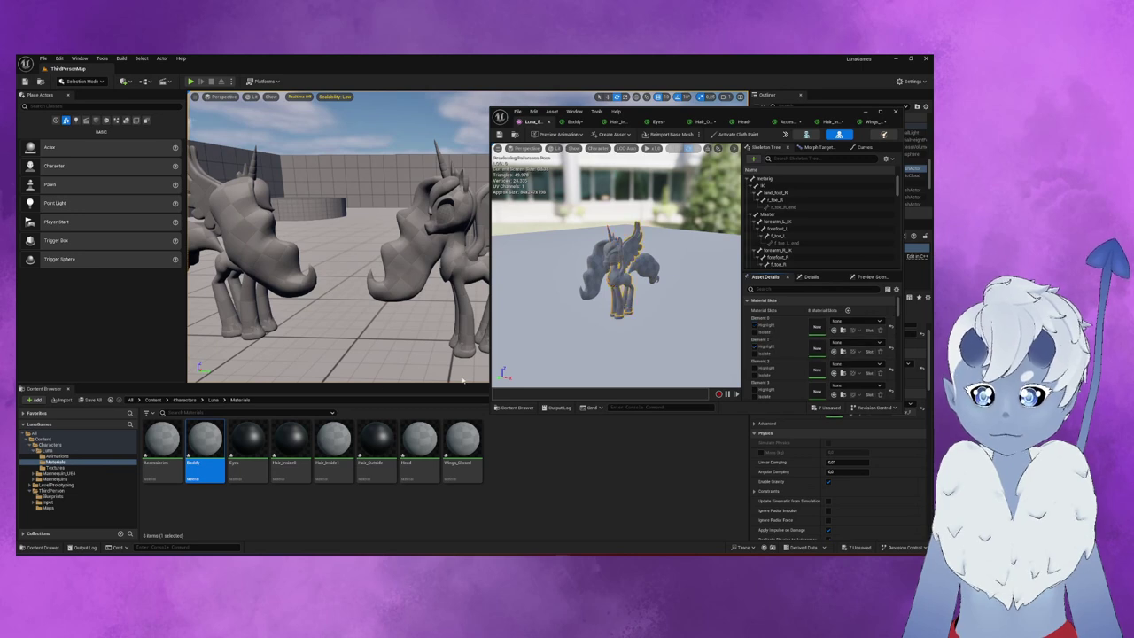
{"action": "left_click_drag", "start_coordinate": [204, 441], "coordinate": [808, 347]}
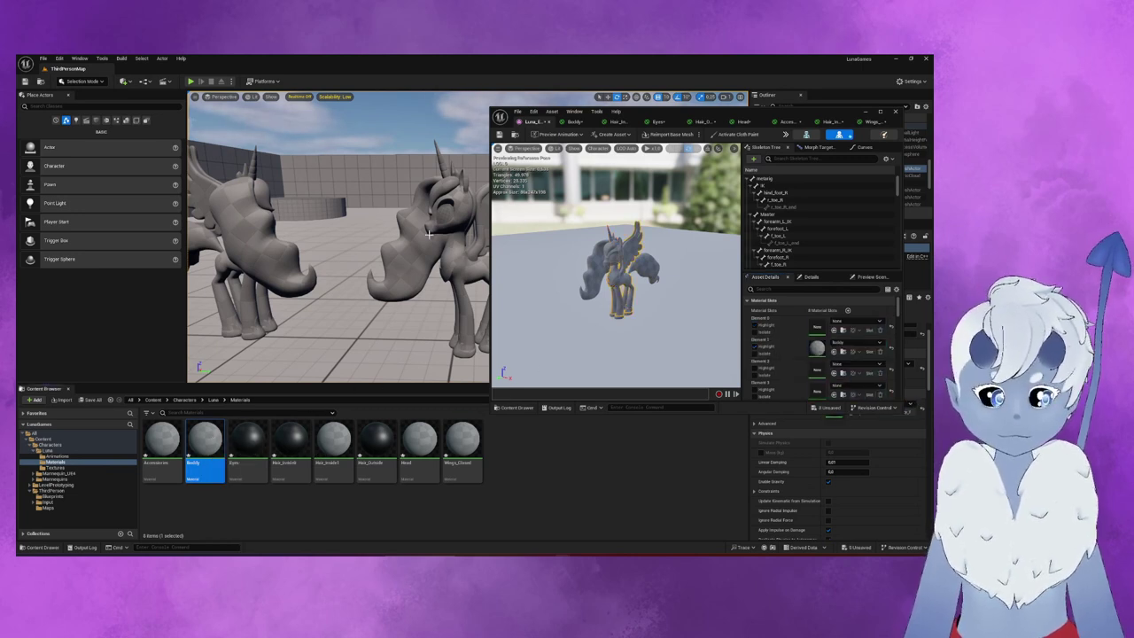
{"action": "left_click", "coordinate": [575, 121]}
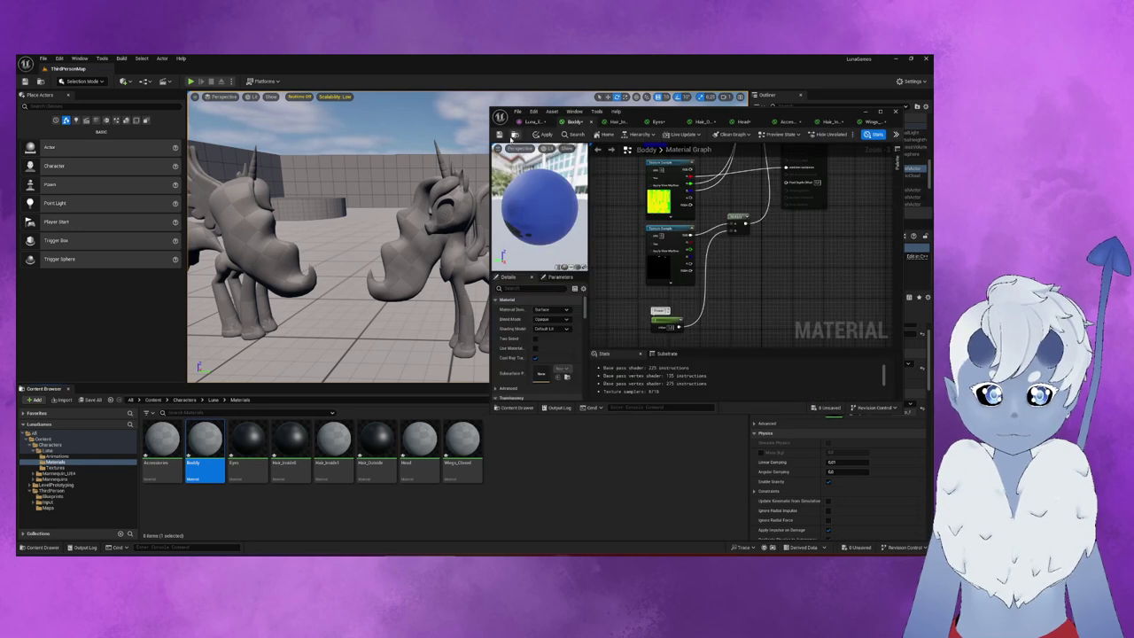
{"action": "left_click", "coordinate": [500, 134]}
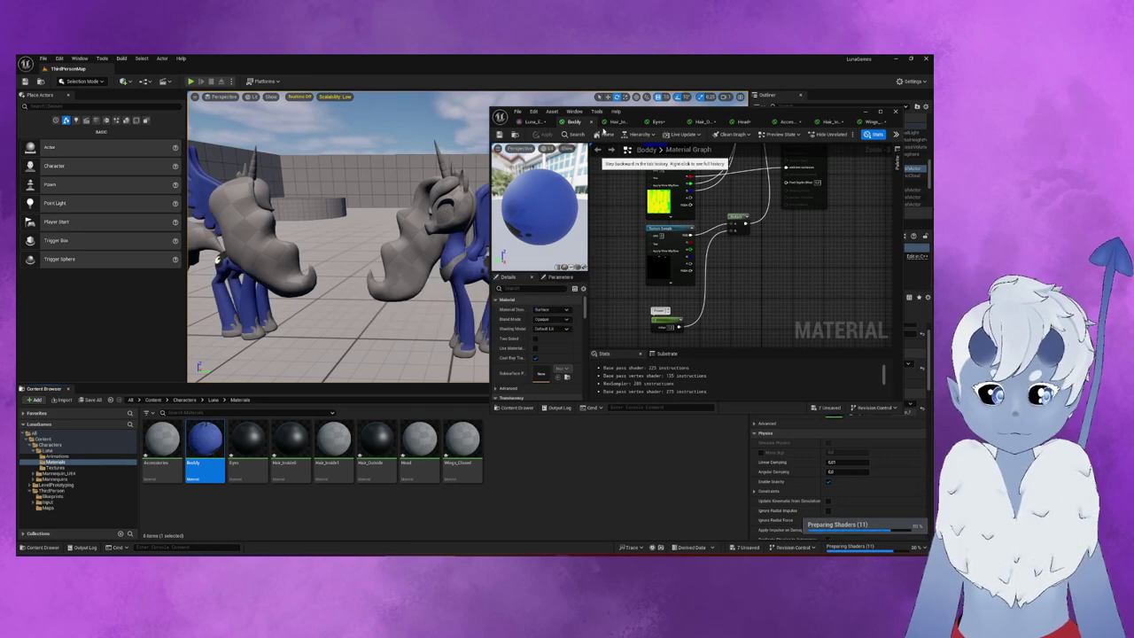
{"action": "left_click", "coordinate": [533, 121]}
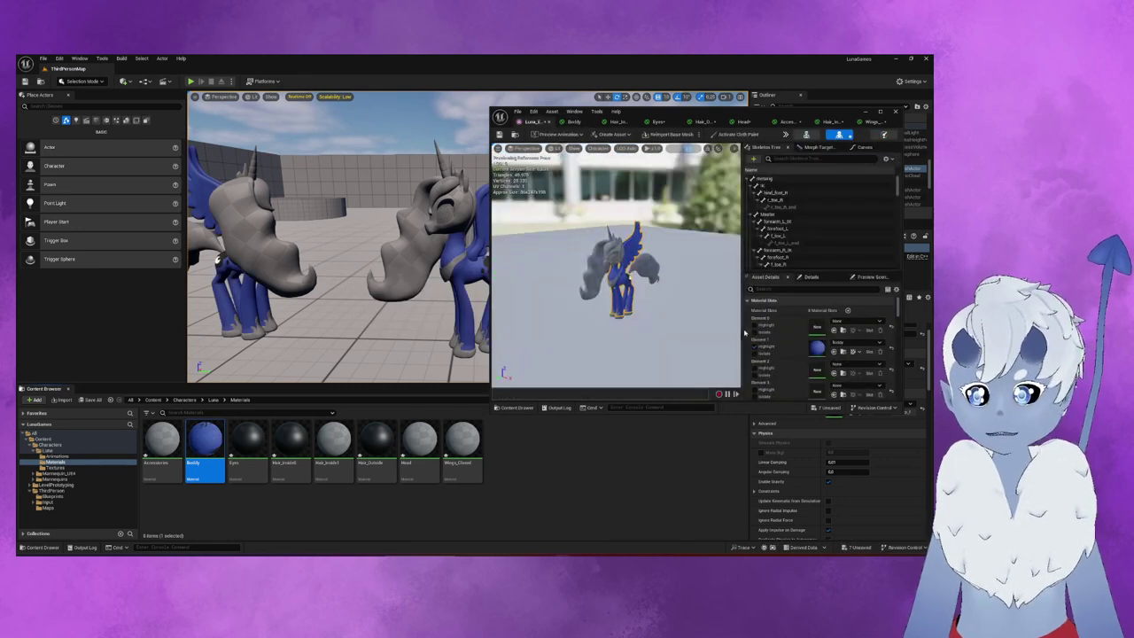
- Assign Accessories to Element 0, Head to 2, Eyes to 3 and Hair_Outside to 4
{"action": "left_click", "coordinate": [753, 325]}
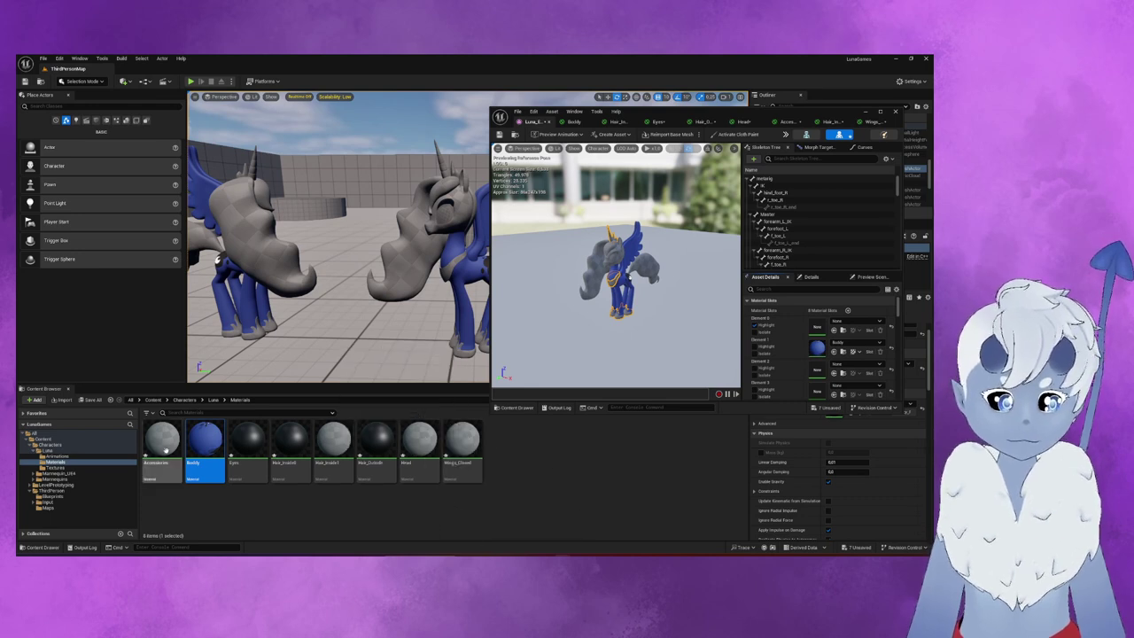
{"action": "left_click_drag", "start_coordinate": [166, 452], "coordinate": [842, 323]}
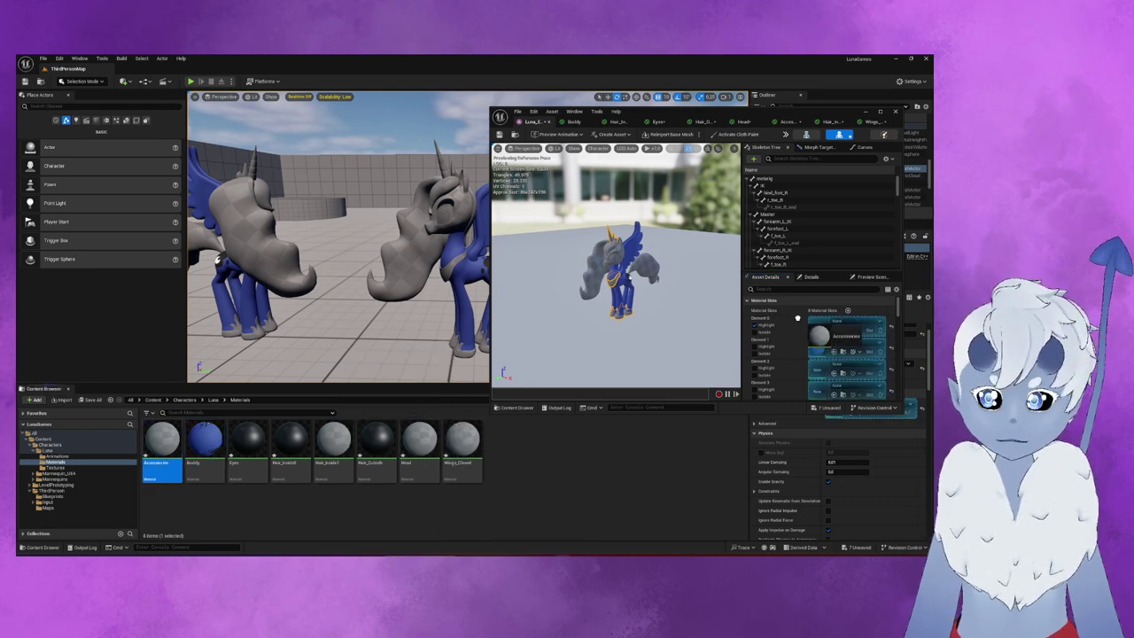
{"action": "left_click", "coordinate": [755, 367]}
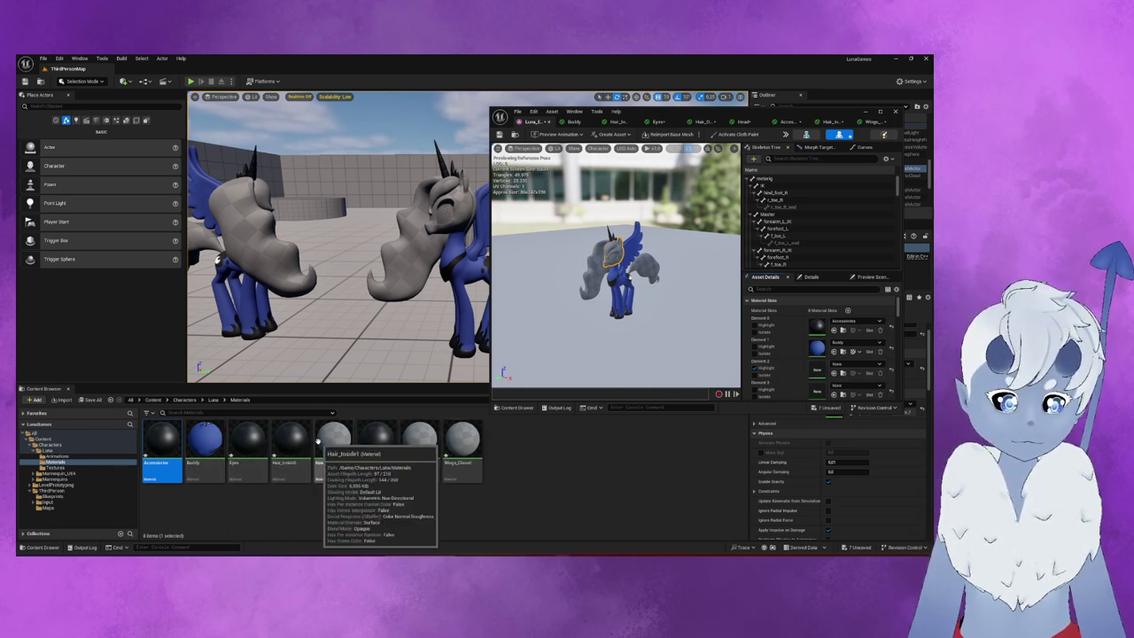
{"action": "left_click_drag", "start_coordinate": [420, 438], "coordinate": [817, 368]}
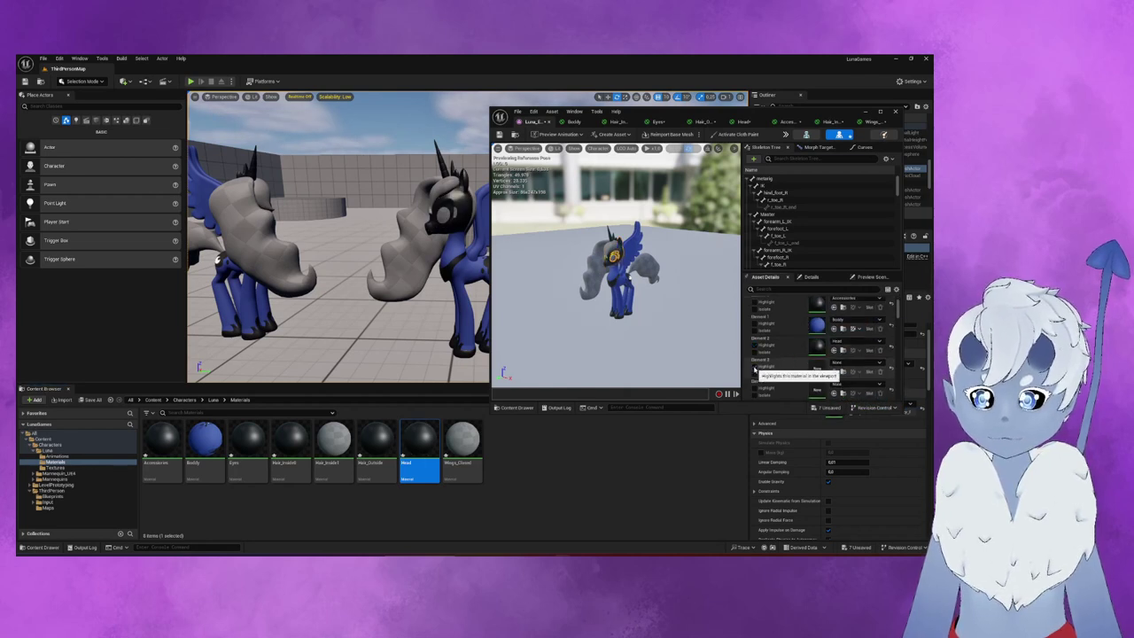
{"action": "left_click_drag", "start_coordinate": [248, 439], "coordinate": [818, 374]}
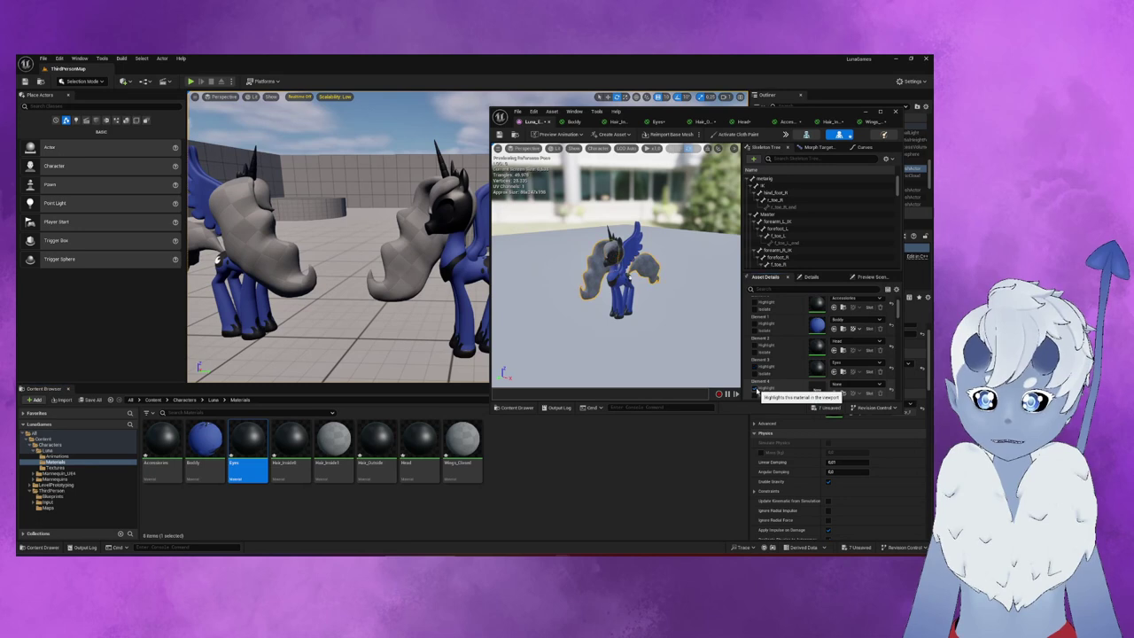
{"action": "scroll", "coordinate": [759, 390], "scroll_direction": "down", "scroll_amount": 1}
{"action": "scroll", "coordinate": [766, 382], "scroll_direction": "down", "scroll_amount": 1}
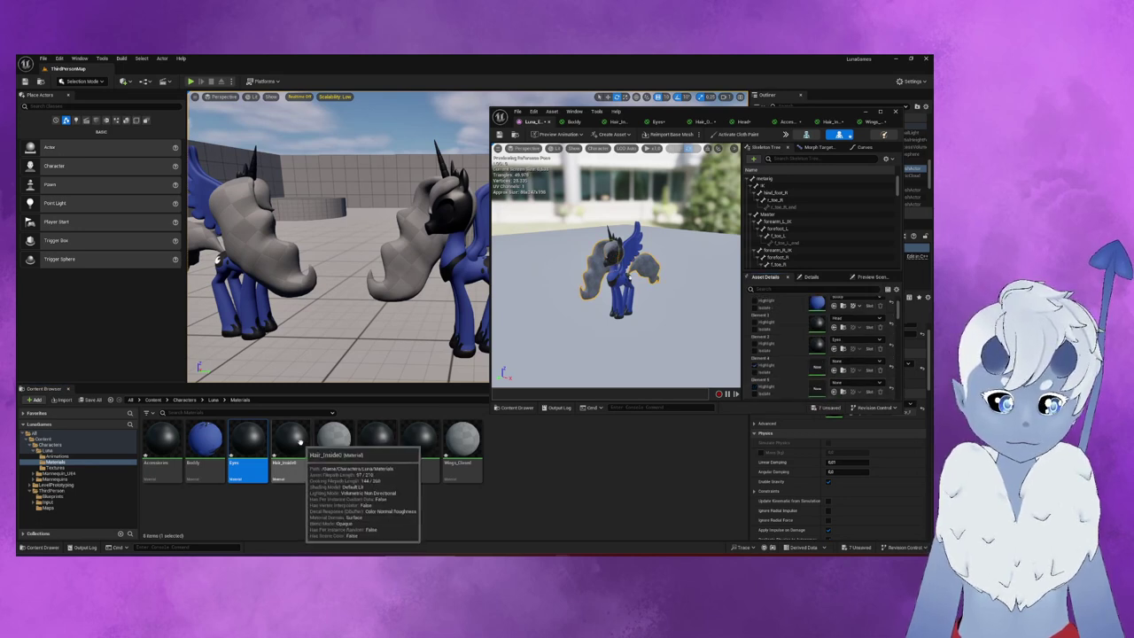
{"action": "left_click_drag", "start_coordinate": [377, 441], "coordinate": [821, 368]}
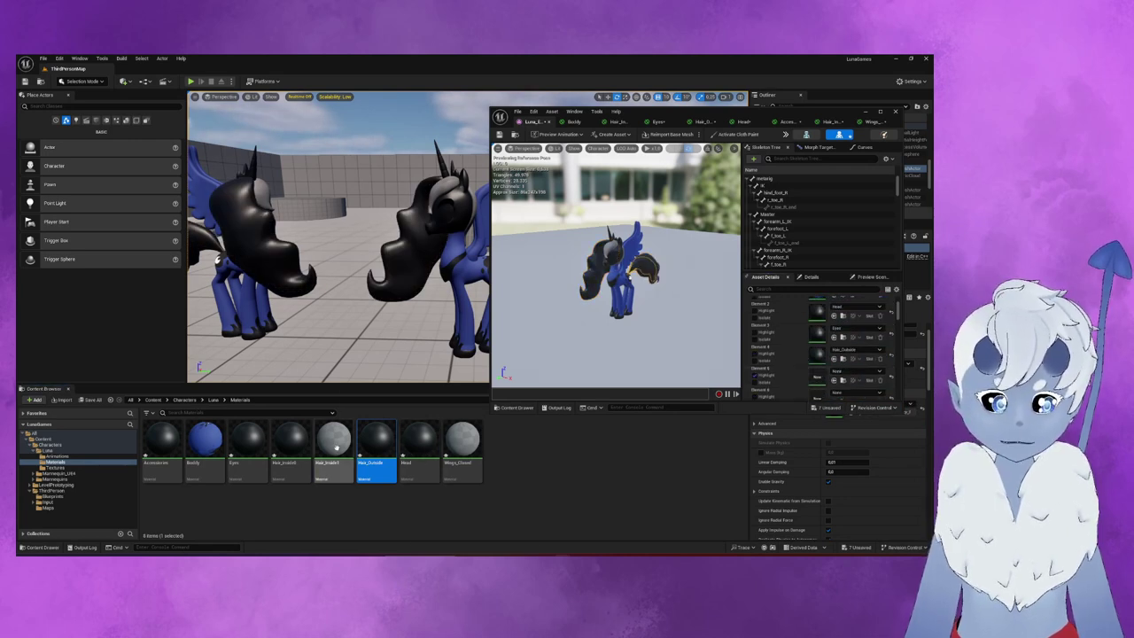
- Assign Hair_Inside1 to Element 5, Hair_Inside0 to 6 and Wings_Closed to 7
{"action": "left_click_drag", "start_coordinate": [286, 450], "coordinate": [296, 448]}
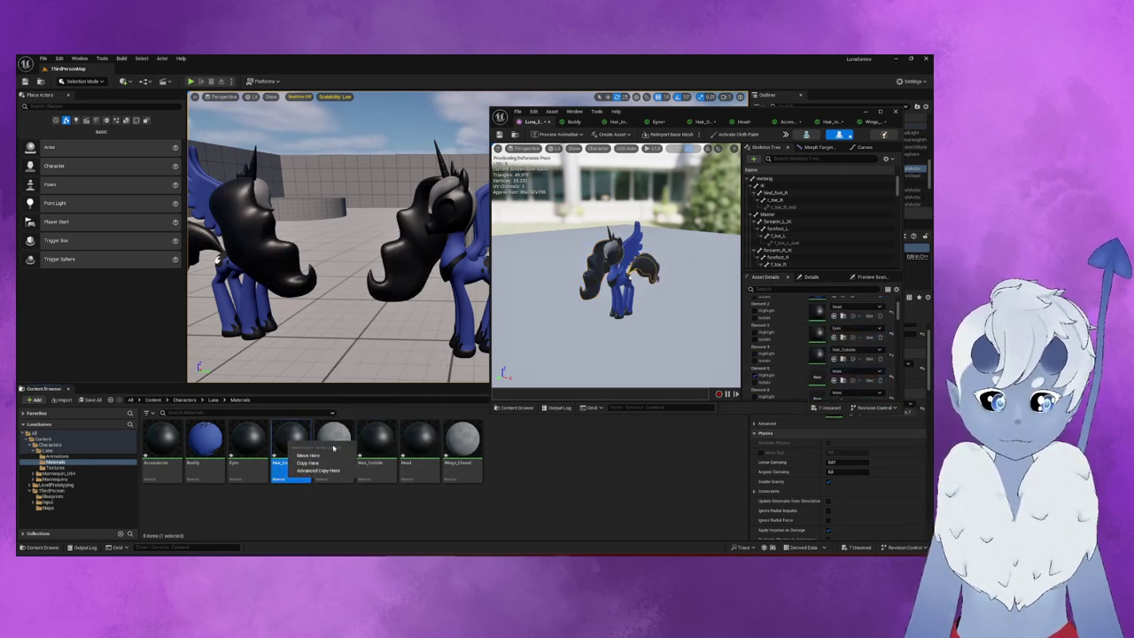
{"action": "left_click", "coordinate": [550, 444]}
{"action": "left_click_drag", "start_coordinate": [334, 440], "coordinate": [820, 377]}
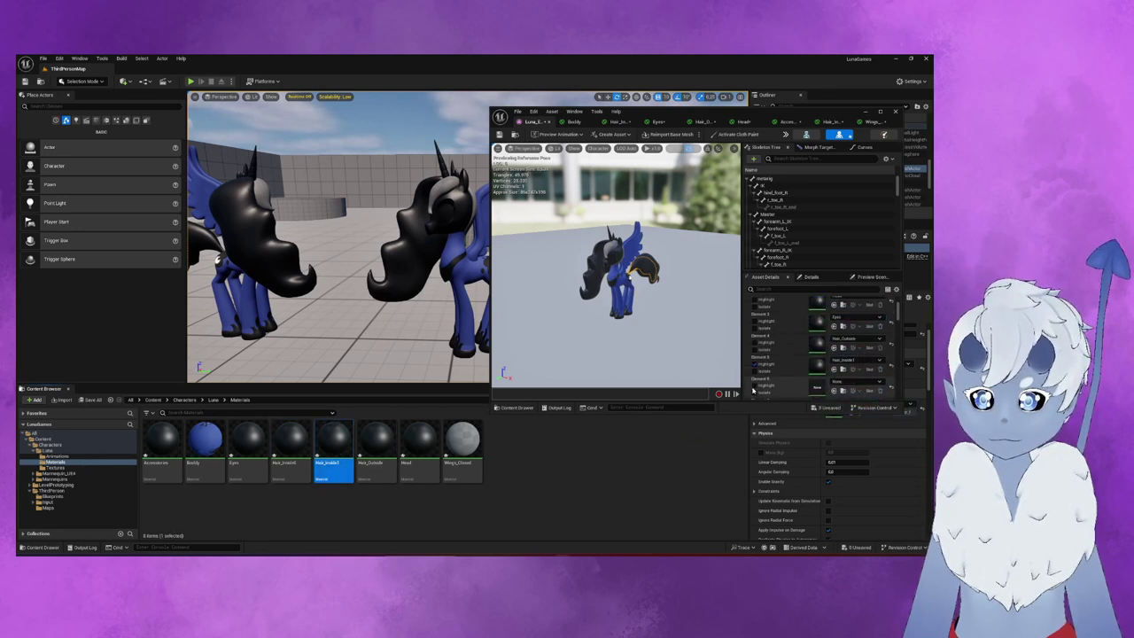
{"action": "left_click_drag", "start_coordinate": [292, 443], "coordinate": [817, 387]}
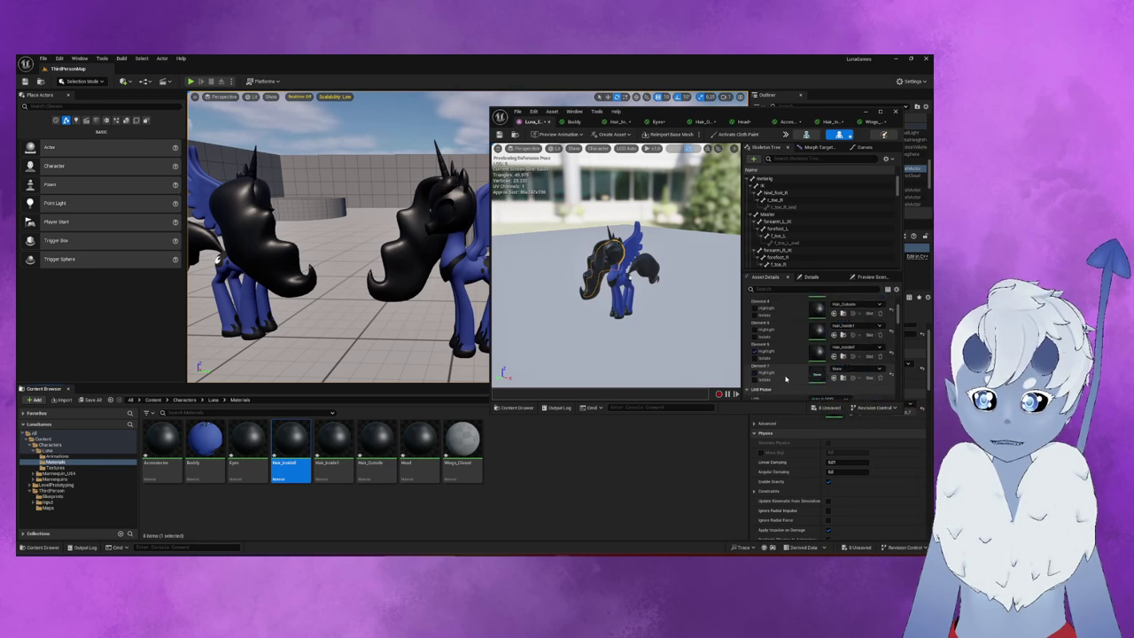
{"action": "left_click_drag", "start_coordinate": [463, 438], "coordinate": [705, 397]}
{"action": "left_click_drag", "start_coordinate": [810, 377], "coordinate": [815, 374]}
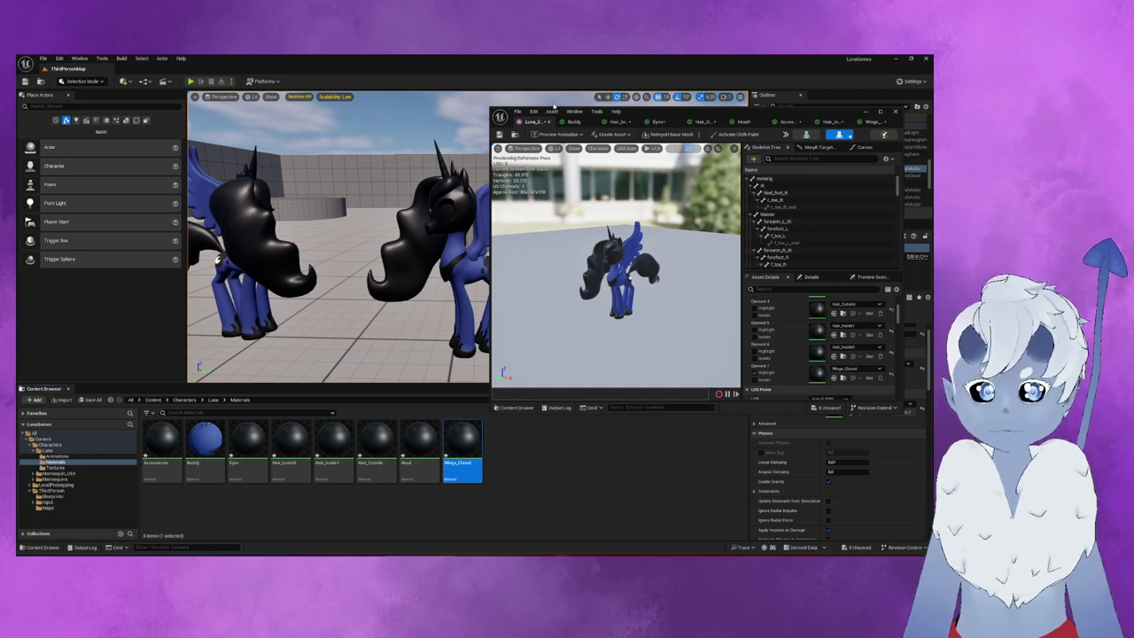
{"action": "left_click", "coordinate": [572, 122]}
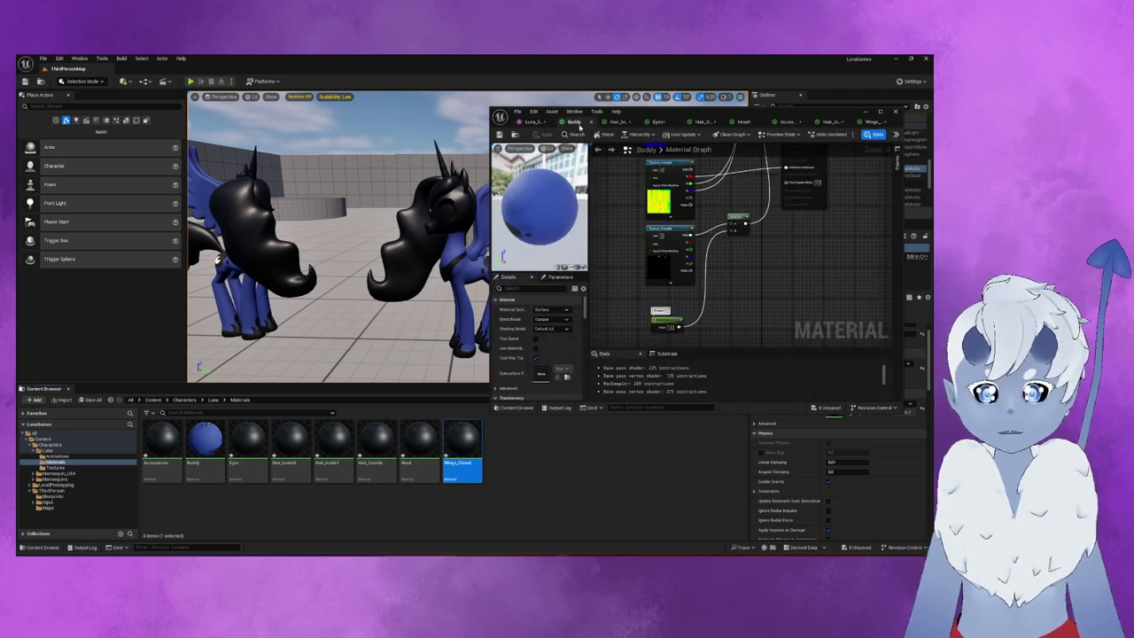
- Set the Hair_Outside material's Blend Mode to Translucent
{"action": "left_click", "coordinate": [621, 122]}
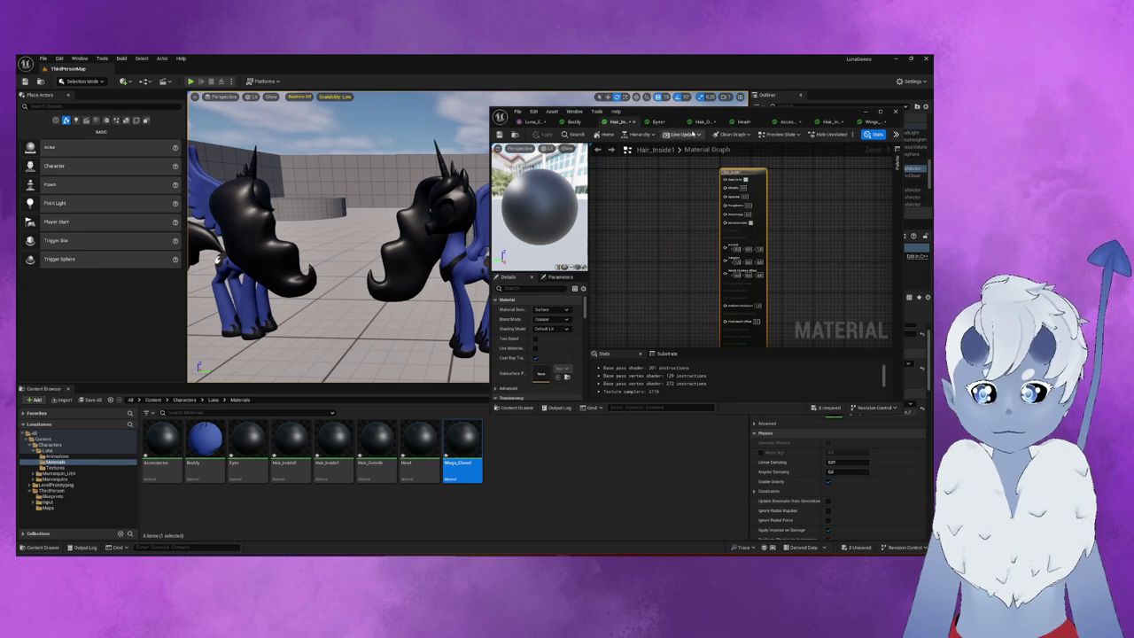
{"action": "left_click_drag", "start_coordinate": [700, 122], "coordinate": [621, 122]}
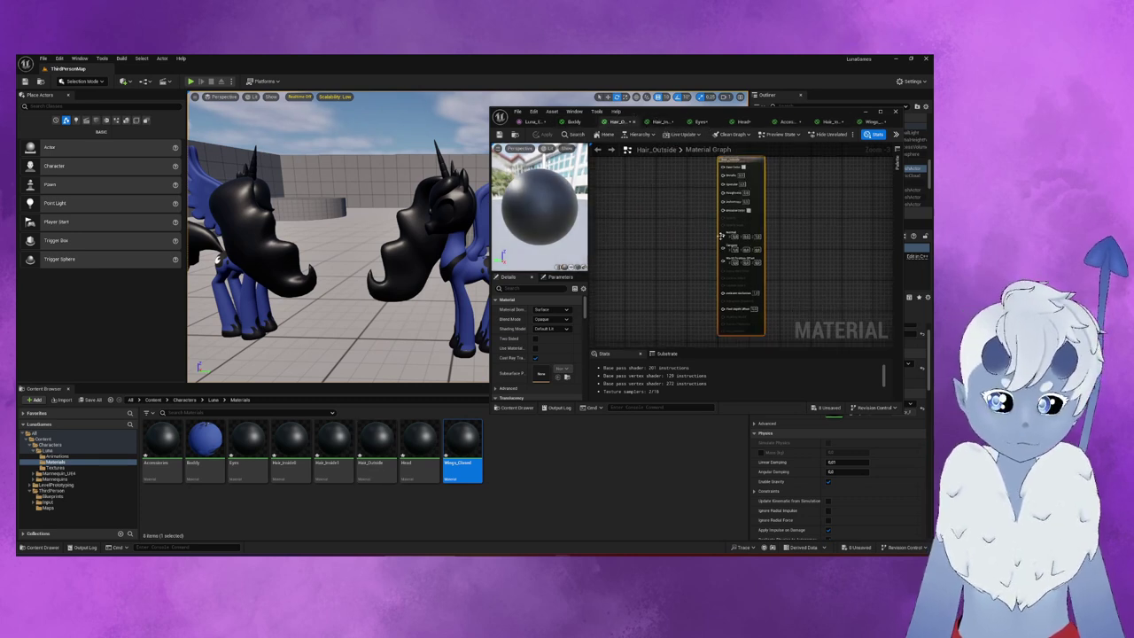
{"action": "left_click", "coordinate": [549, 310]}
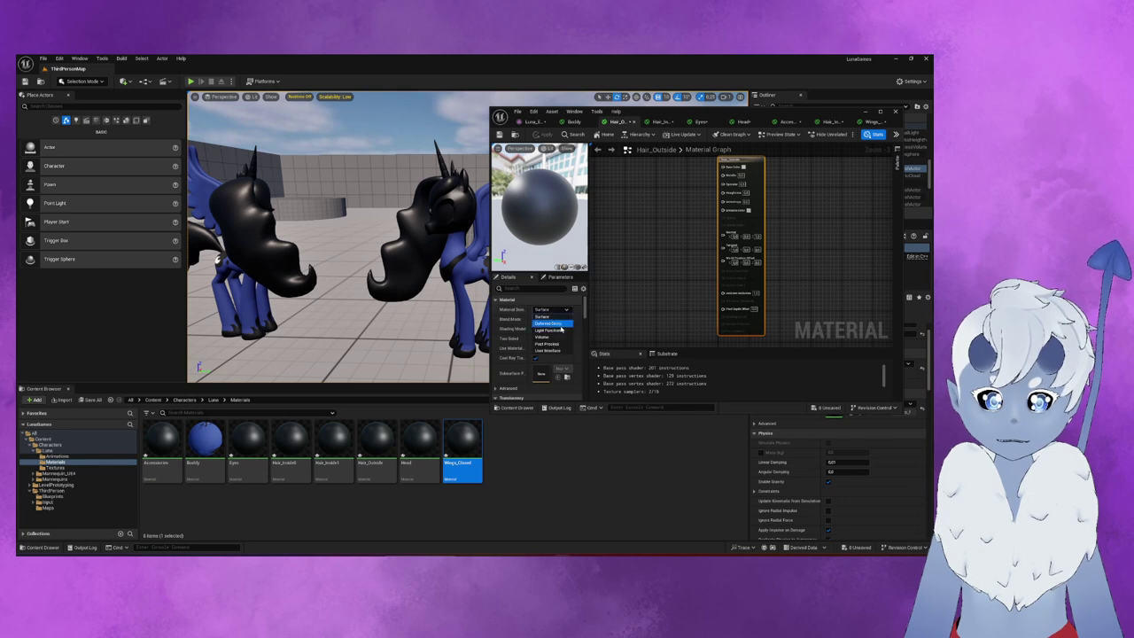
{"action": "left_click", "coordinate": [545, 316]}
{"action": "left_click", "coordinate": [547, 319]}
{"action": "left_click", "coordinate": [568, 340]}
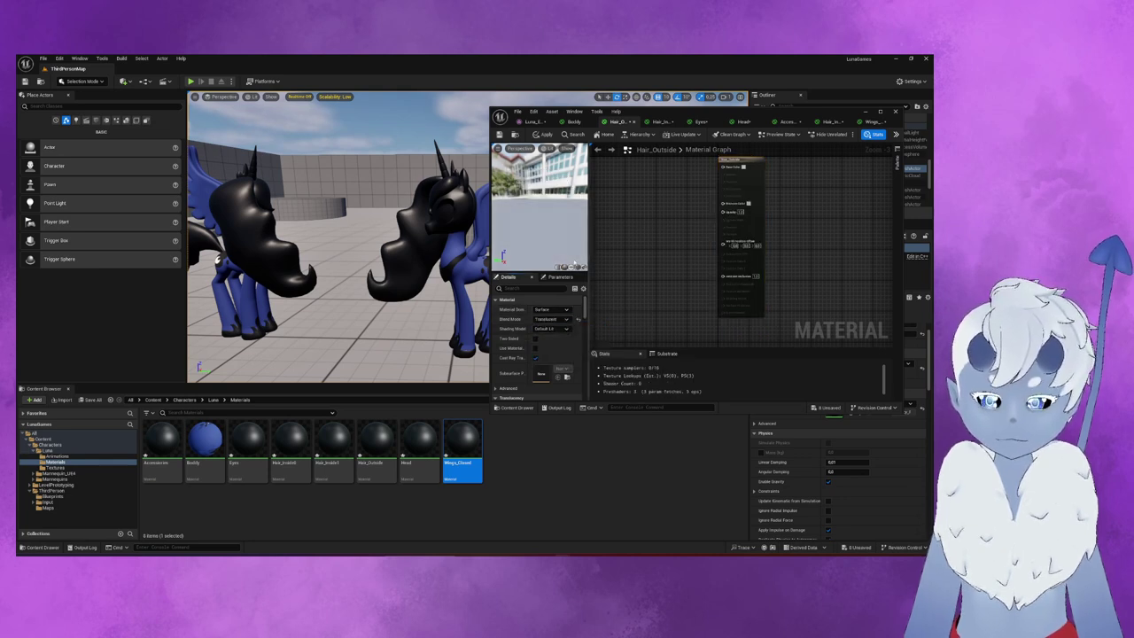
{"action": "left_click", "coordinate": [55, 467]}
- Wire the hair colour texture into Base Color and add the Transparent_Normal texture
{"action": "scroll", "coordinate": [668, 303], "scroll_direction": "up", "scroll_amount": 1}
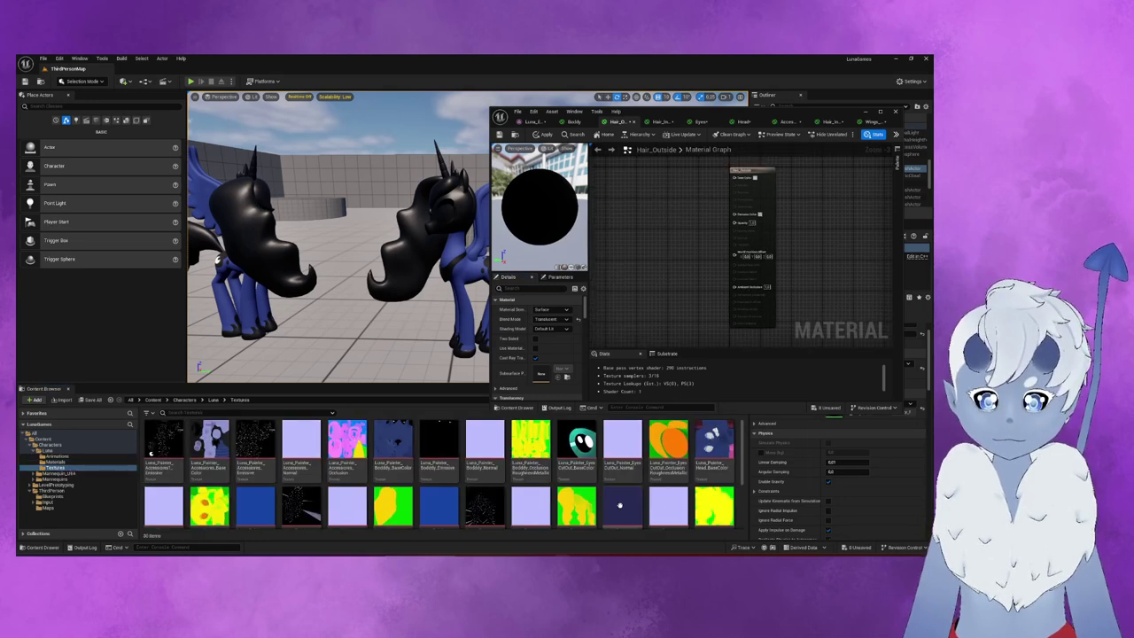
{"action": "right_click_drag", "start_coordinate": [693, 294], "coordinate": [708, 286]}
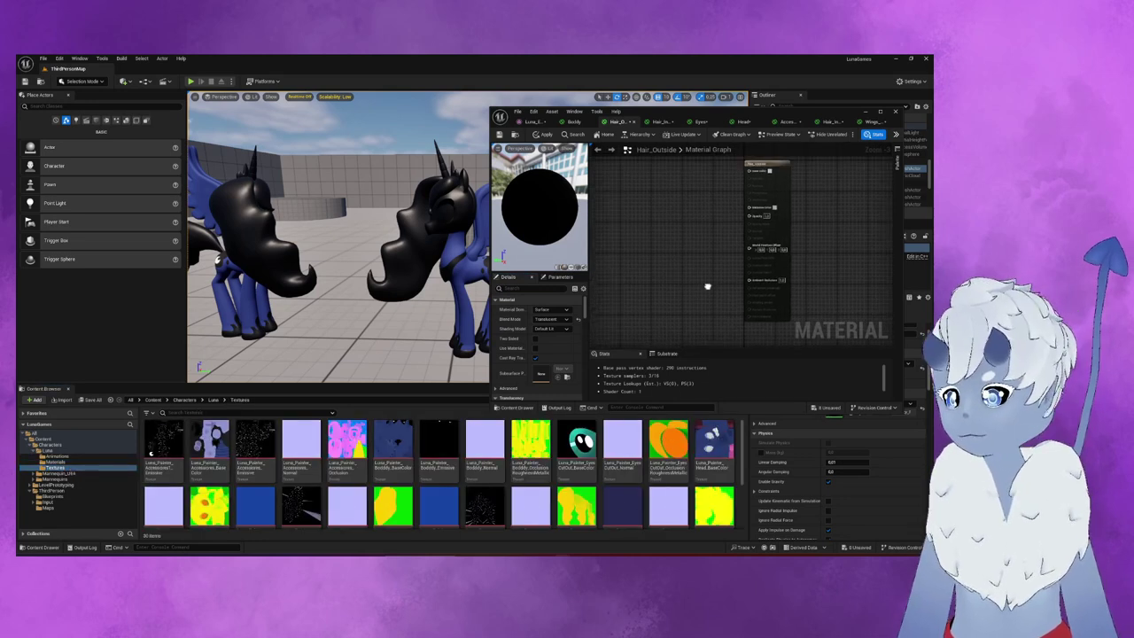
{"action": "mouse_move", "coordinate": [623, 505]}
{"action": "left_mouse_down"}
{"action": "mouse_move", "coordinate": [646, 185]}
{"action": "mouse_move", "coordinate": [751, 174]}
{"action": "left_mouse_up"}
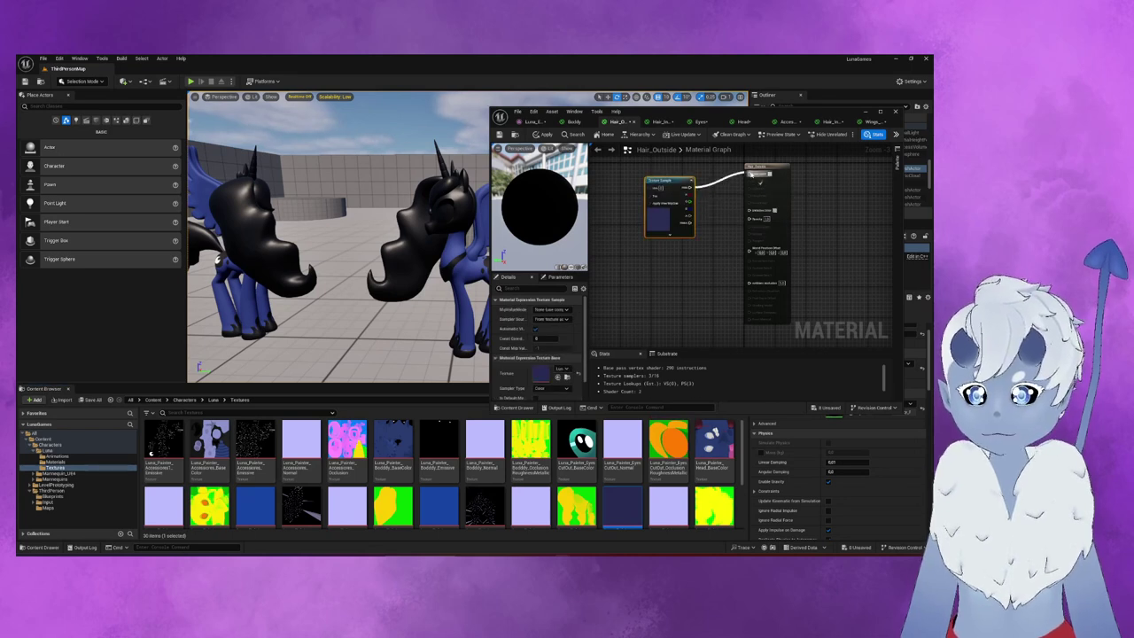
{"action": "left_click_drag", "start_coordinate": [673, 182], "coordinate": [656, 164]}
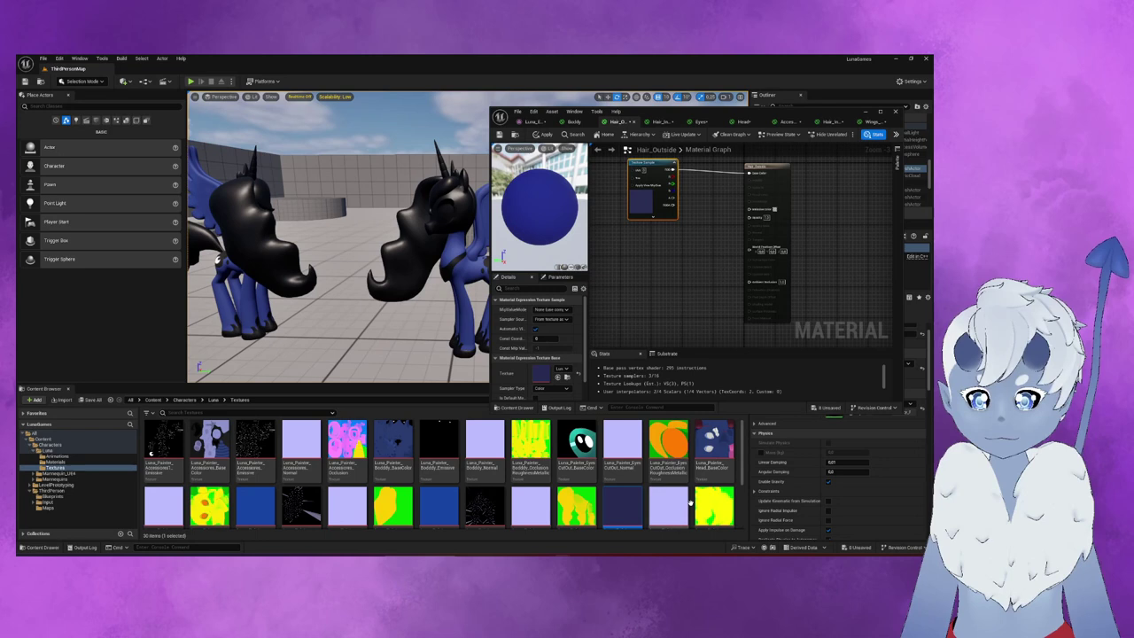
{"action": "scroll", "coordinate": [690, 501], "scroll_direction": "down", "scroll_amount": 1}
{"action": "mouse_move", "coordinate": [678, 497]}
{"action": "left_mouse_down"}
{"action": "mouse_move", "coordinate": [689, 249]}
{"action": "mouse_move", "coordinate": [749, 274]}
{"action": "mouse_move", "coordinate": [748, 235]}
{"action": "left_mouse_up"}
{"action": "scroll", "coordinate": [570, 323], "scroll_direction": "down", "scroll_amount": 2}
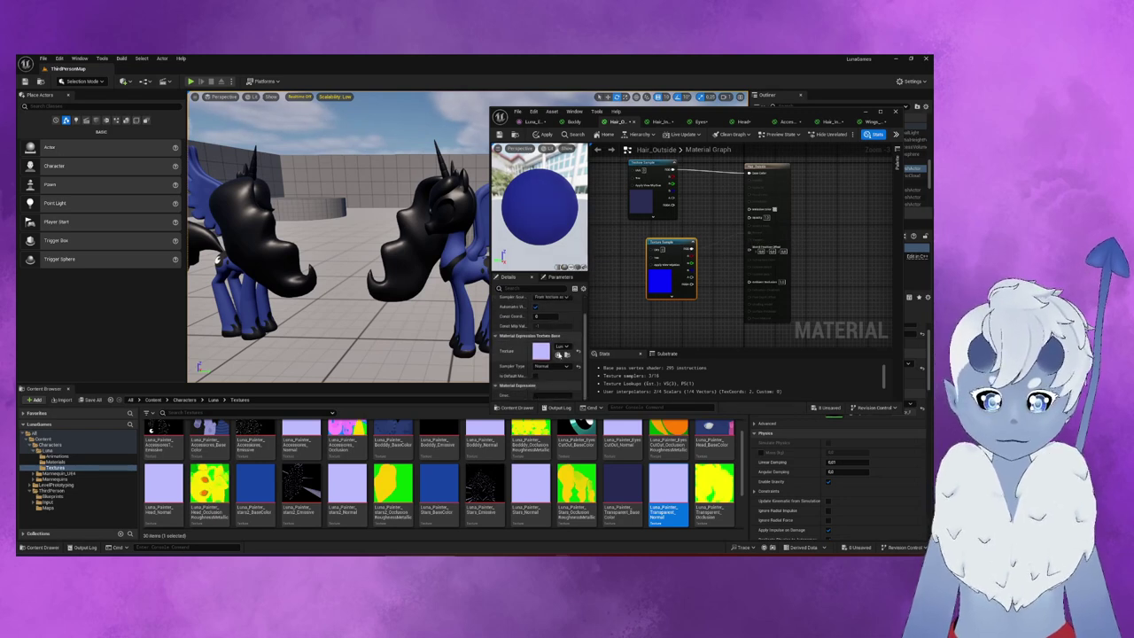
- Set Hair_Outside's Lighting Mode to Surface TranslucencyVolume
{"action": "left_click", "coordinate": [762, 170]}
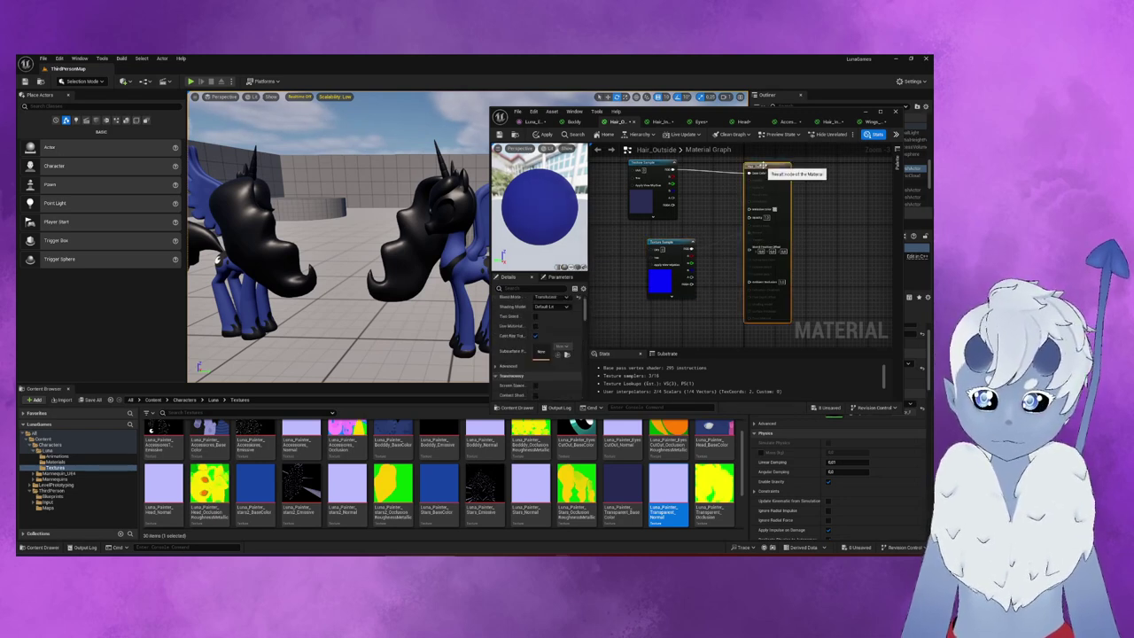
{"action": "scroll", "coordinate": [568, 353], "scroll_direction": "down", "scroll_amount": 5}
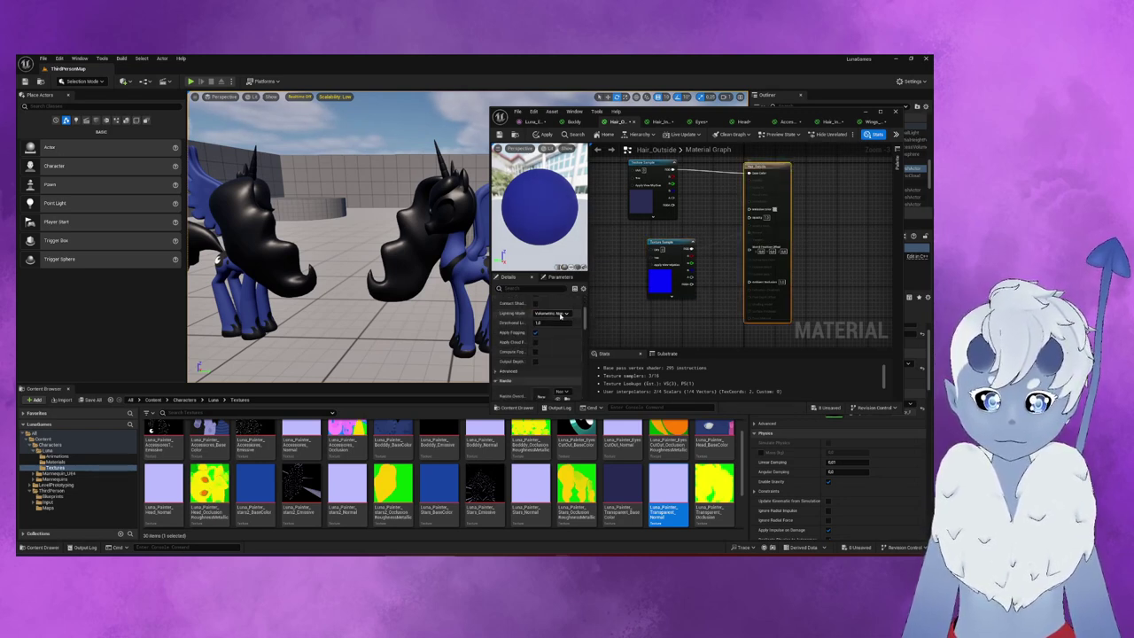
{"action": "left_click", "coordinate": [559, 315]}
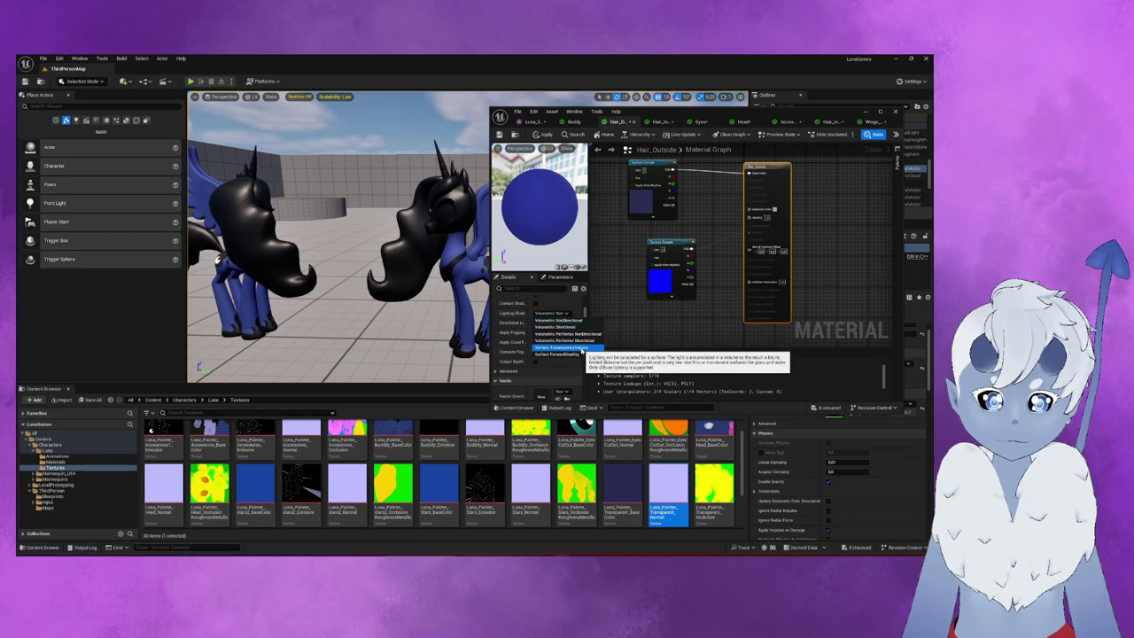
{"action": "left_click", "coordinate": [584, 349]}
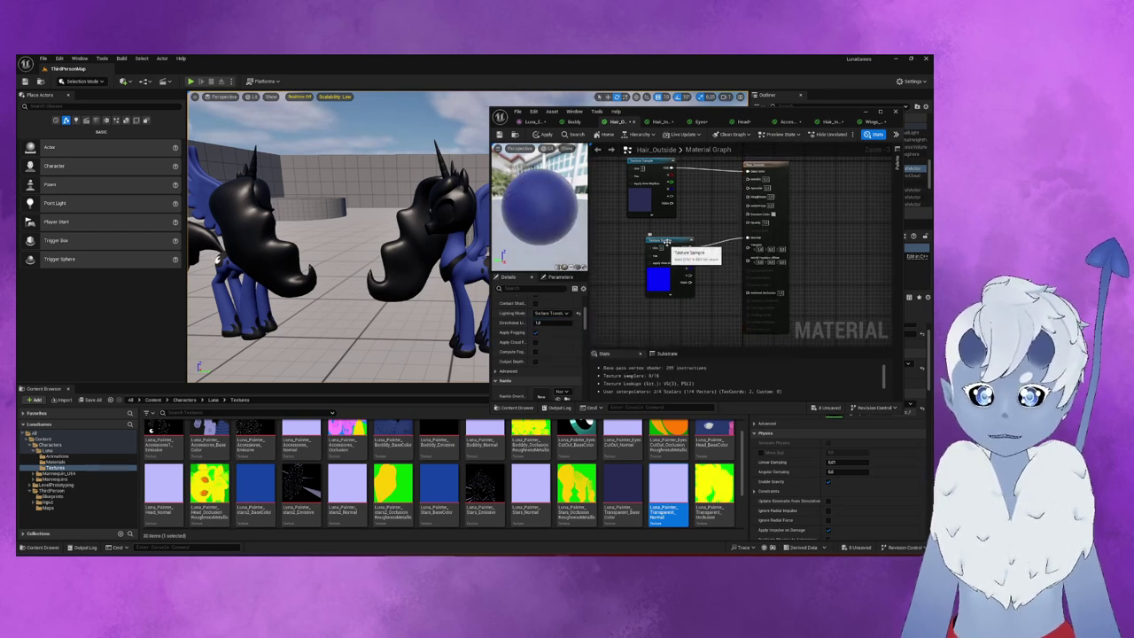
{"action": "left_click_drag", "start_coordinate": [666, 241], "coordinate": [639, 238]}
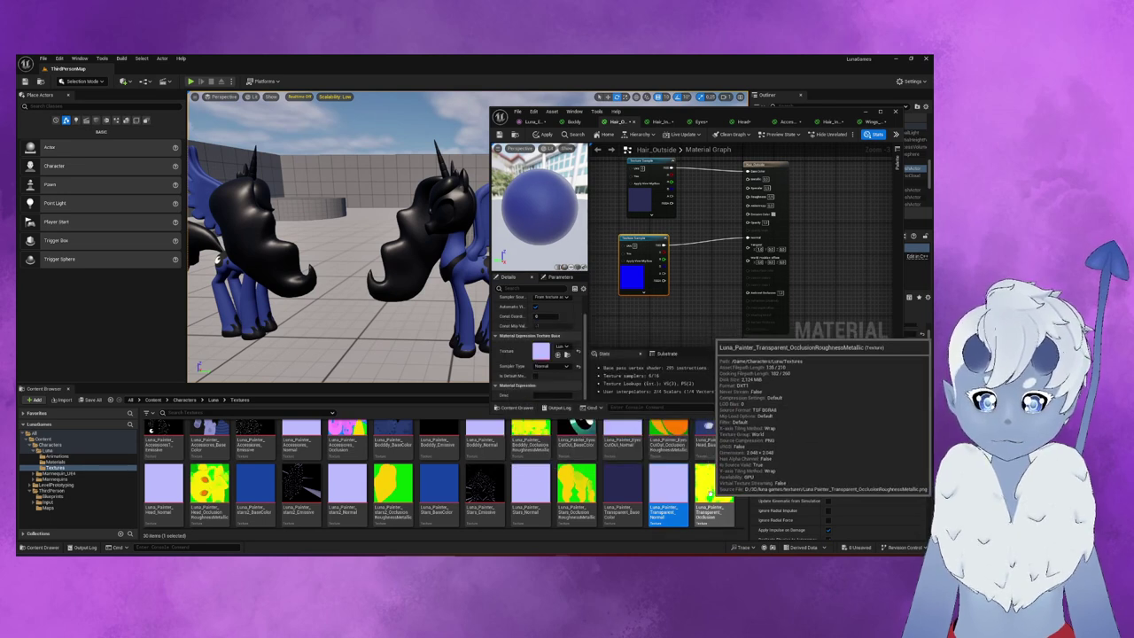
- Wire the OcclusionRoughnessMetallic texture into the material, tidy the nodes, and add a wired constant
{"action": "mouse_move", "coordinate": [713, 493]}
{"action": "left_mouse_down"}
{"action": "mouse_move", "coordinate": [671, 312]}
{"action": "mouse_move", "coordinate": [742, 299]}
{"action": "left_mouse_up"}
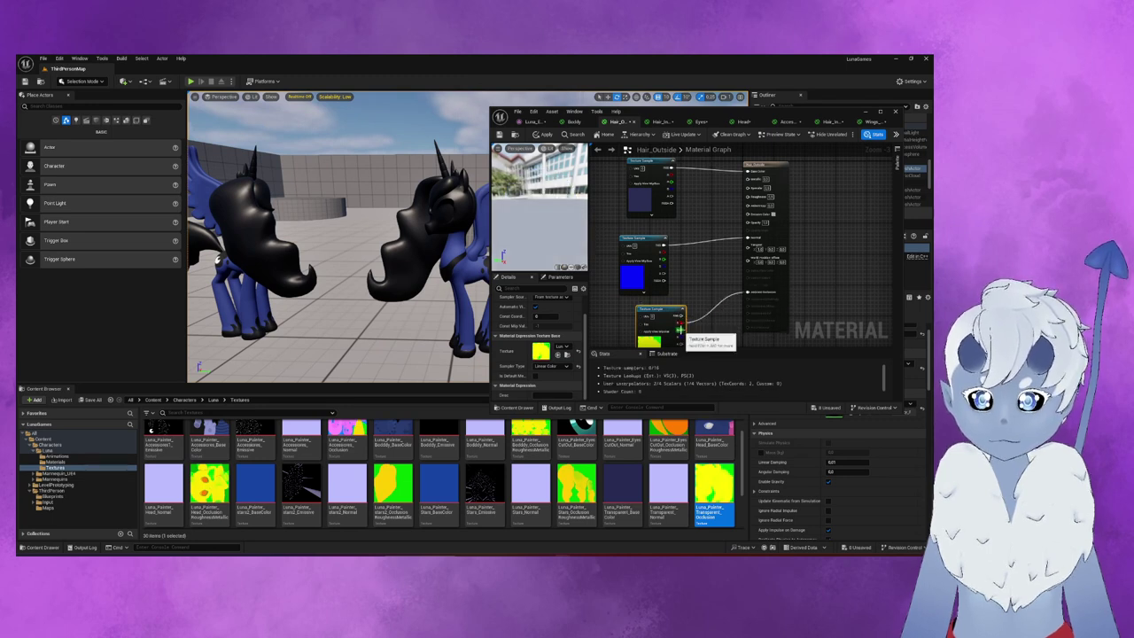
{"action": "left_click_drag", "start_coordinate": [742, 300], "coordinate": [749, 204]}
{"action": "mouse_move", "coordinate": [685, 341]}
{"action": "left_mouse_down"}
{"action": "mouse_move", "coordinate": [706, 276]}
{"action": "mouse_move", "coordinate": [747, 289]}
{"action": "left_mouse_up"}
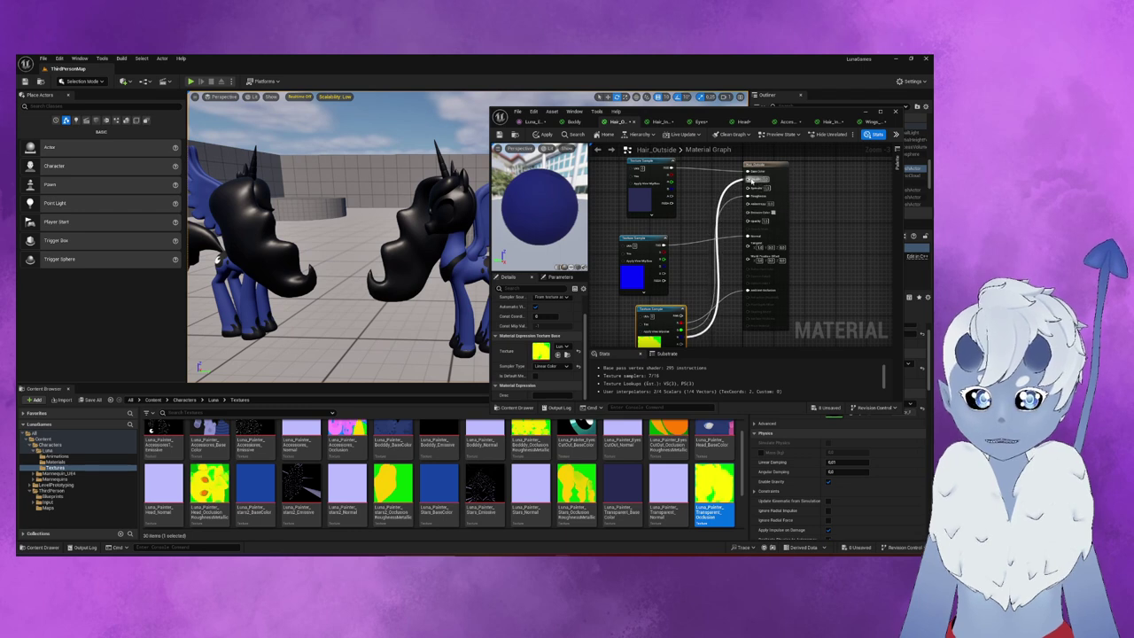
{"action": "left_click_drag", "start_coordinate": [666, 313], "coordinate": [648, 316]}
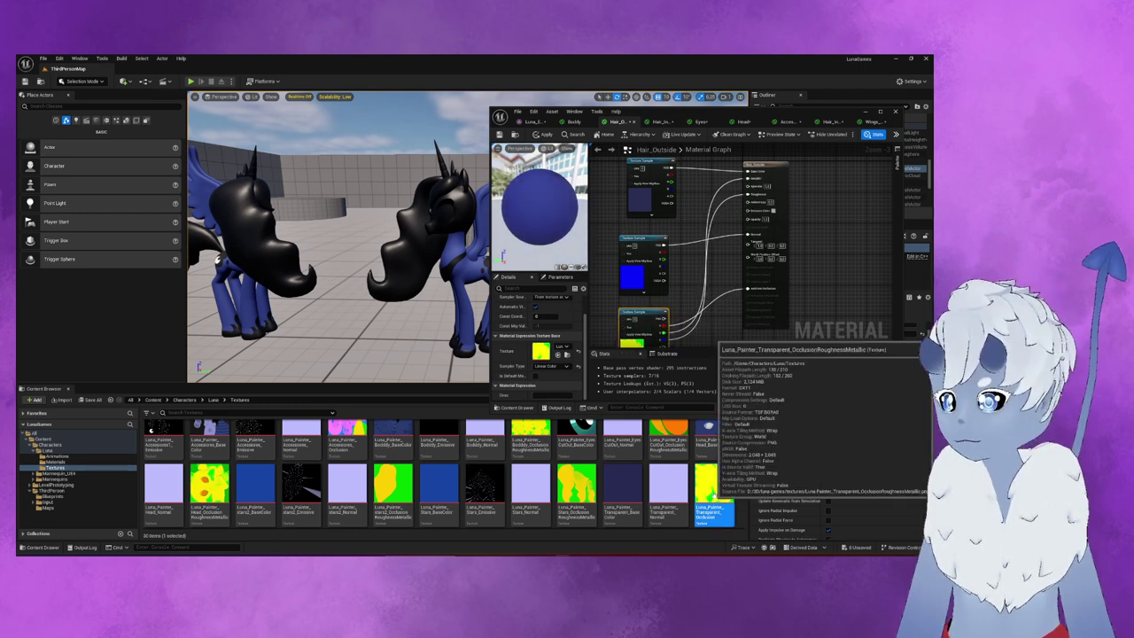
{"action": "left_click_drag", "start_coordinate": [652, 319], "coordinate": [650, 312]}
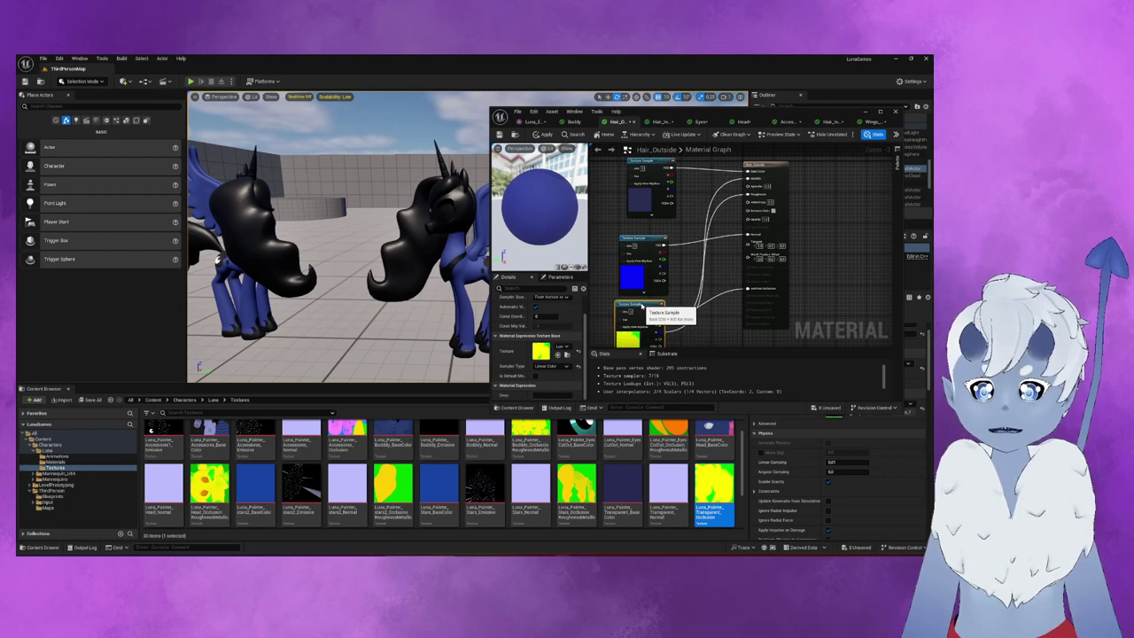
{"action": "left_click_drag", "start_coordinate": [645, 238], "coordinate": [637, 229]}
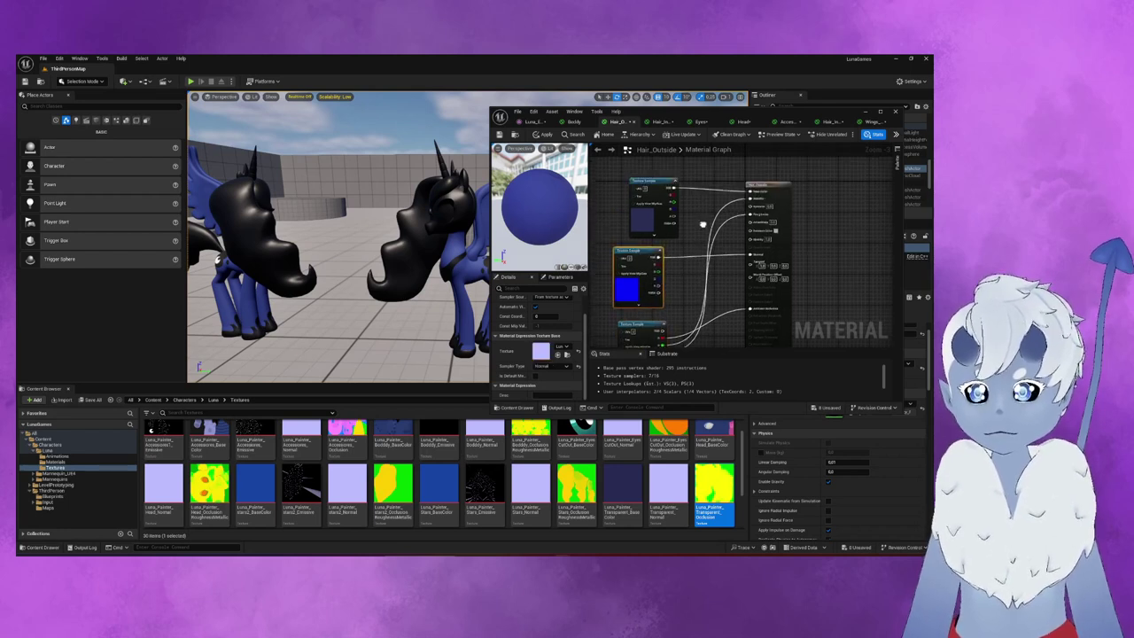
{"action": "right_click_drag", "start_coordinate": [673, 182], "coordinate": [670, 222]}
{"action": "left_click_drag", "start_coordinate": [656, 213], "coordinate": [657, 173]}
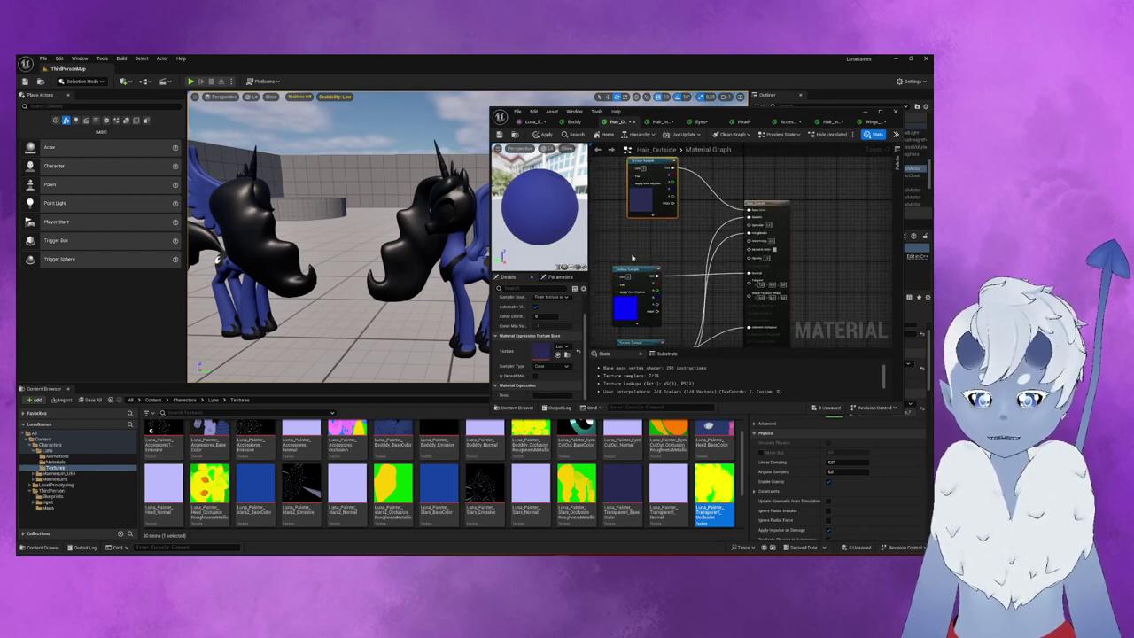
{"action": "left_click", "coordinate": [681, 236]}
{"action": "mouse_move", "coordinate": [712, 240]}
{"action": "left_mouse_down"}
{"action": "mouse_move", "coordinate": [750, 240]}
{"action": "mouse_move", "coordinate": [749, 257]}
{"action": "mouse_move", "coordinate": [663, 245]}
{"action": "left_mouse_up"}
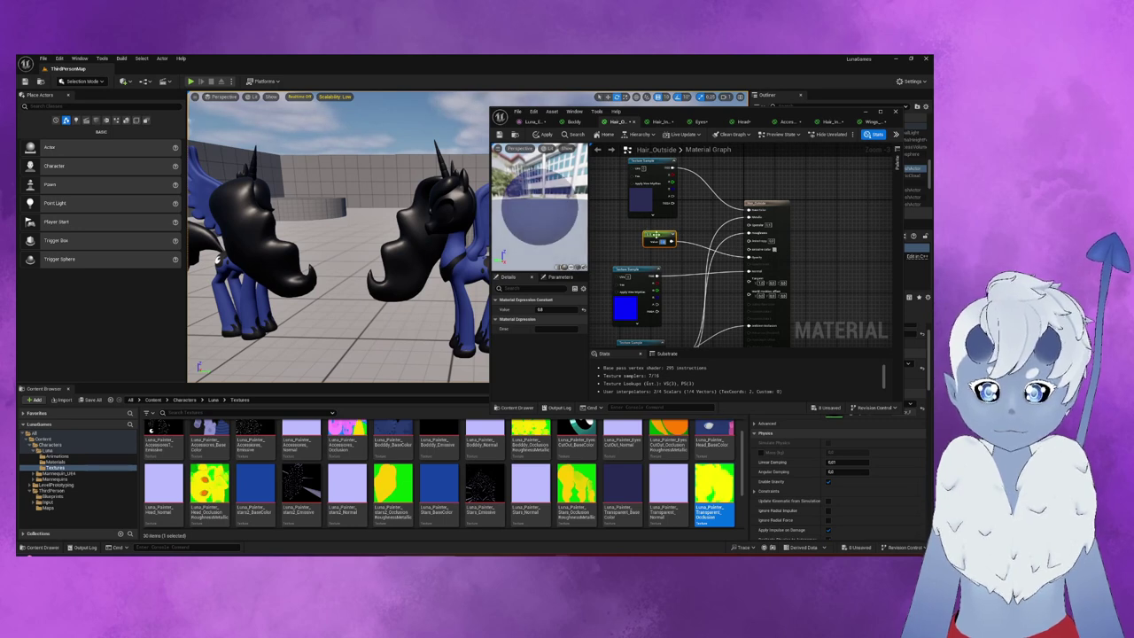
- Label the 0.8 constant 'Transparency', wire it into Opacity, apply, then switch to Hair_Inside1
{"action": "left_click", "coordinate": [540, 332]}
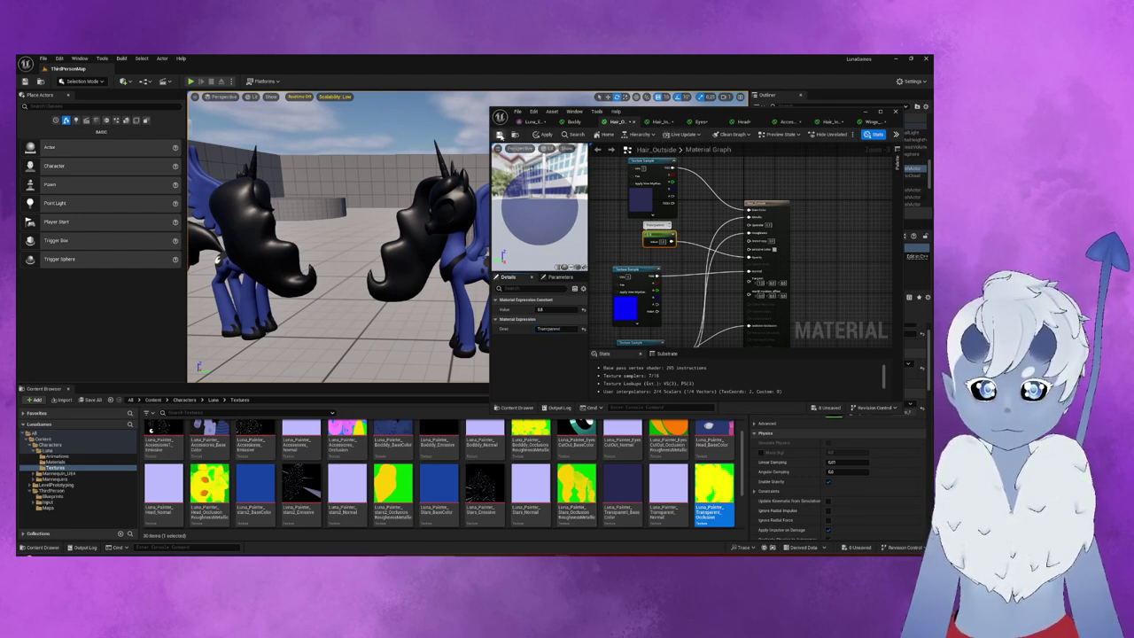
{"action": "left_click", "coordinate": [500, 134]}
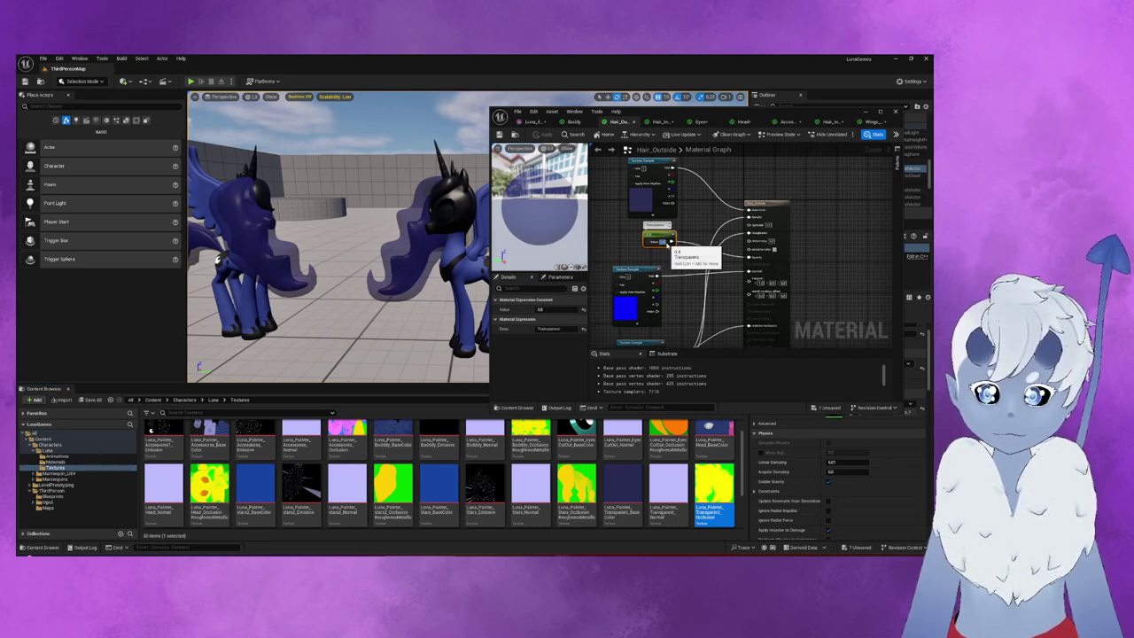
{"action": "left_click_drag", "start_coordinate": [669, 241], "coordinate": [749, 257]}
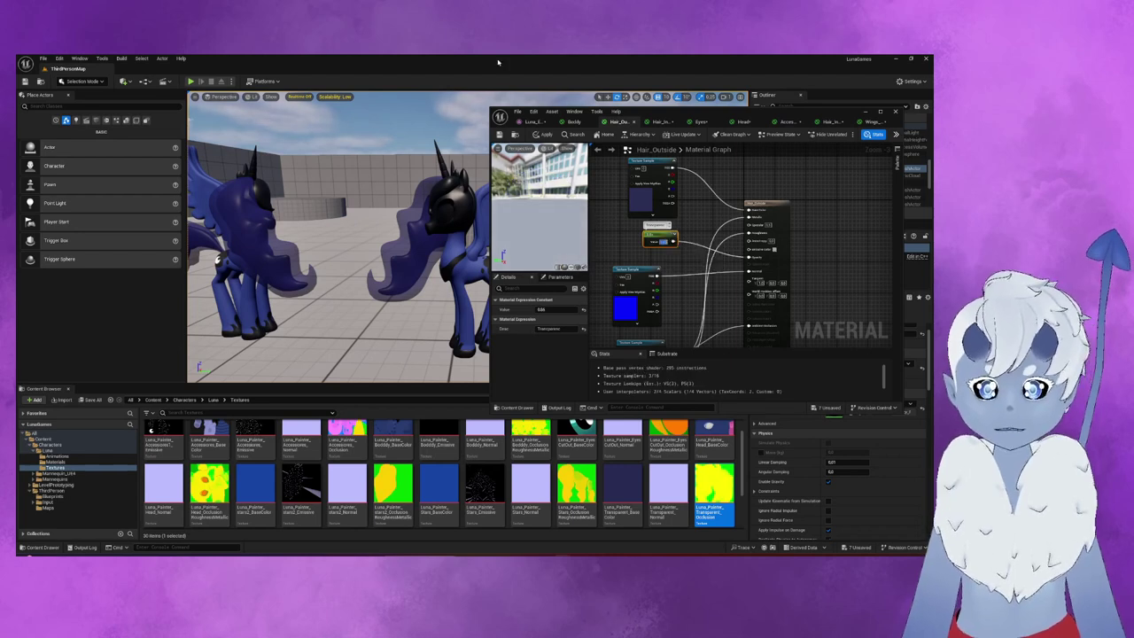
{"action": "left_click", "coordinate": [500, 135]}
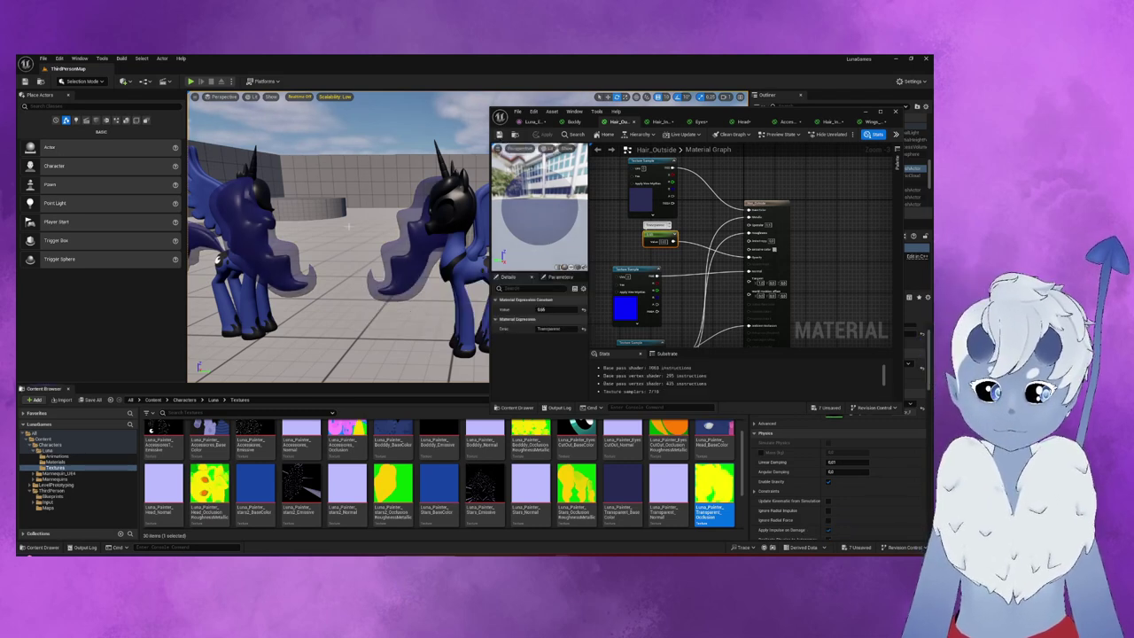
{"action": "left_click", "coordinate": [661, 121]}
{"action": "right_click_drag", "start_coordinate": [647, 261], "coordinate": [687, 243]}
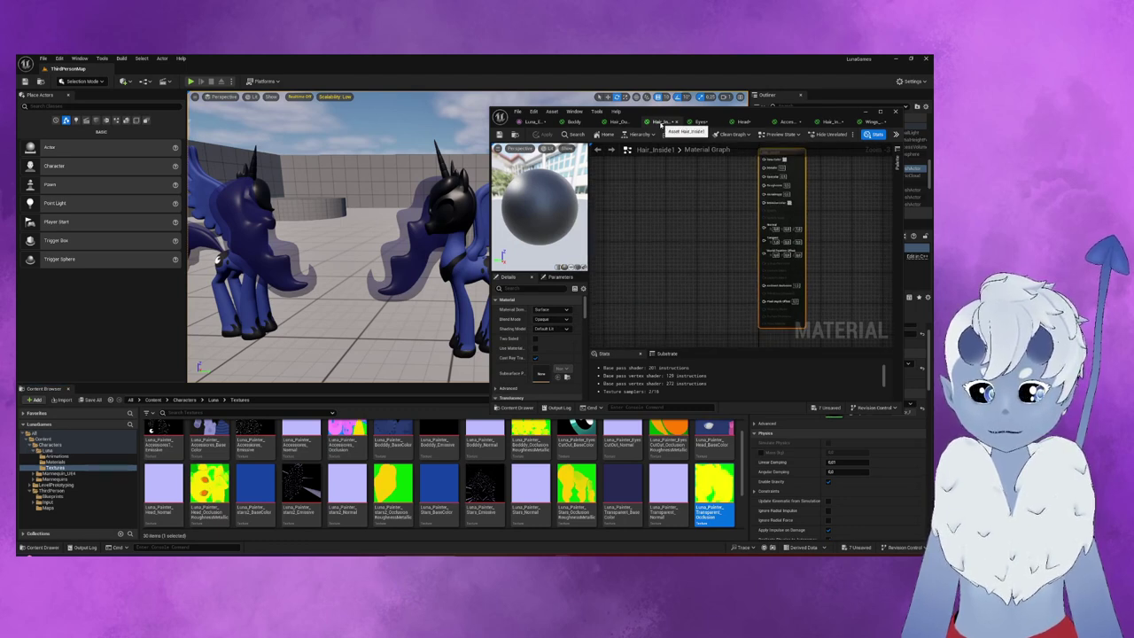
- Widen the level viewport and bring the camera close to the translucent-haired ponies
{"action": "left_click_drag", "start_coordinate": [279, 326], "coordinate": [257, 301]}
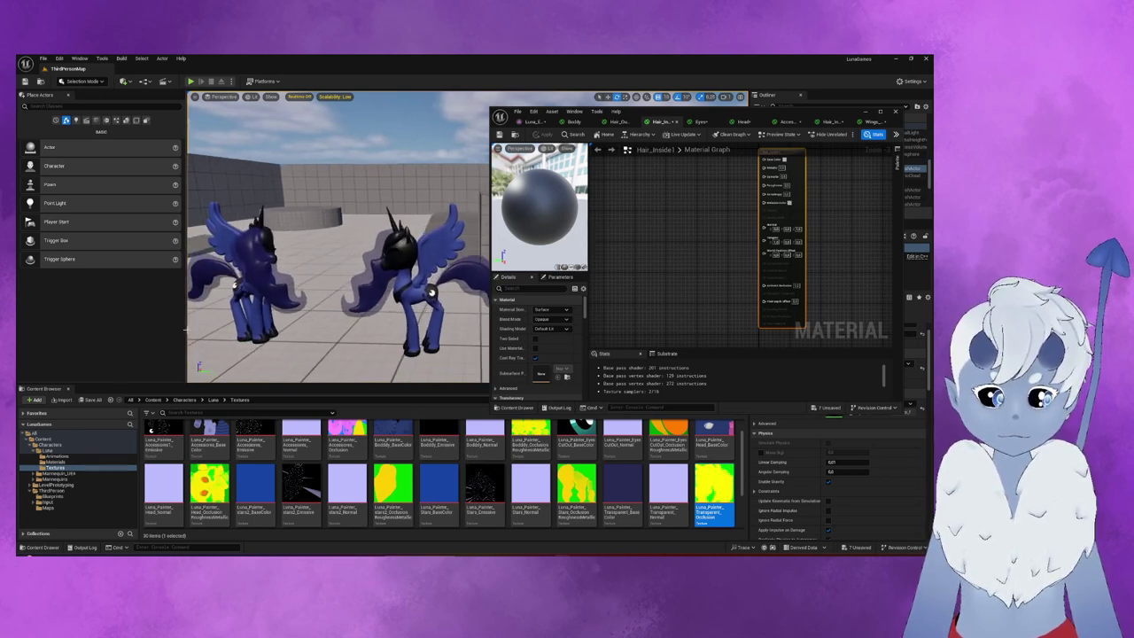
{"action": "left_click_drag", "start_coordinate": [185, 331], "coordinate": [109, 330]}
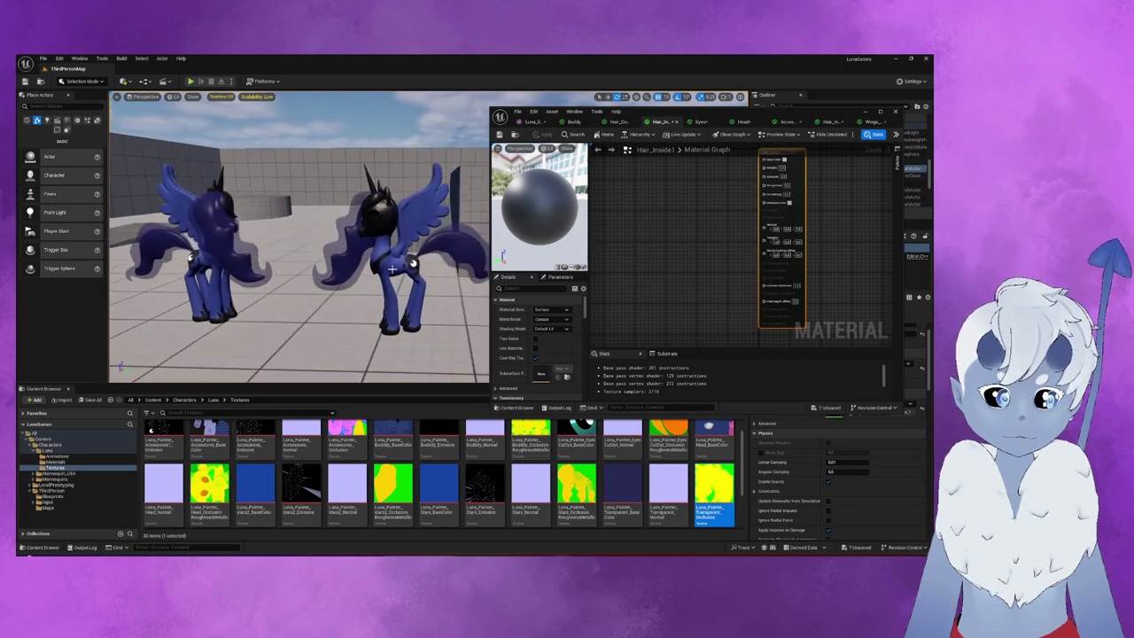
{"action": "left_click", "coordinate": [411, 270]}
{"action": "key", "text": "w"}
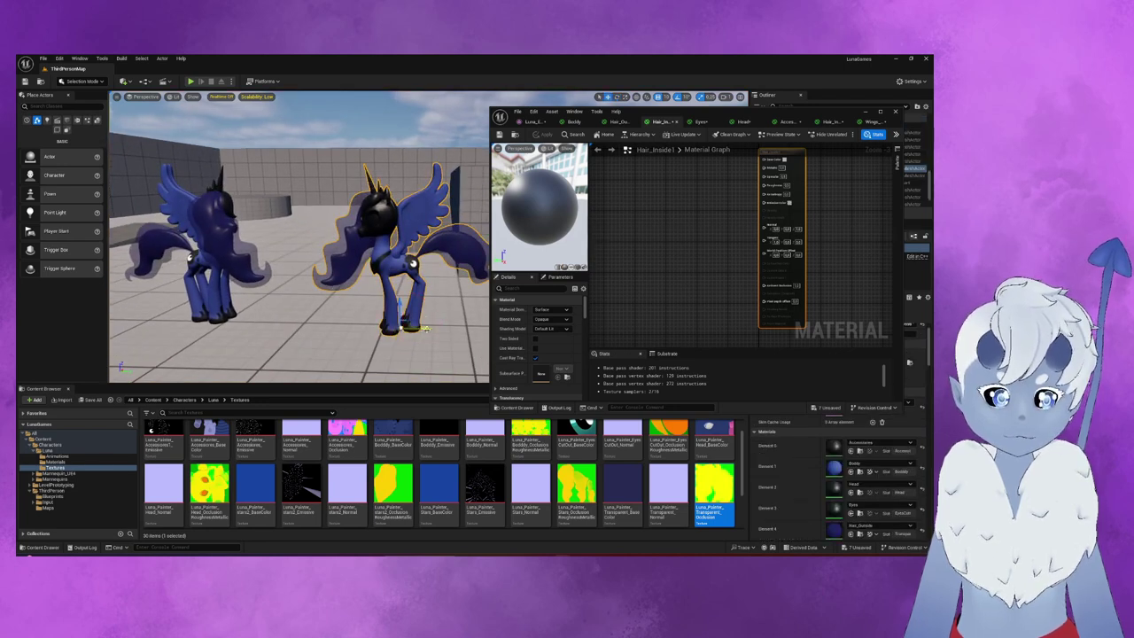
{"action": "mouse_move", "coordinate": [302, 266]}
{"action": "right_mouse_down"}
{"action": "mouse_move", "coordinate": [266, 266]}
{"action": "mouse_move", "coordinate": [288, 255]}
{"action": "right_mouse_up"}
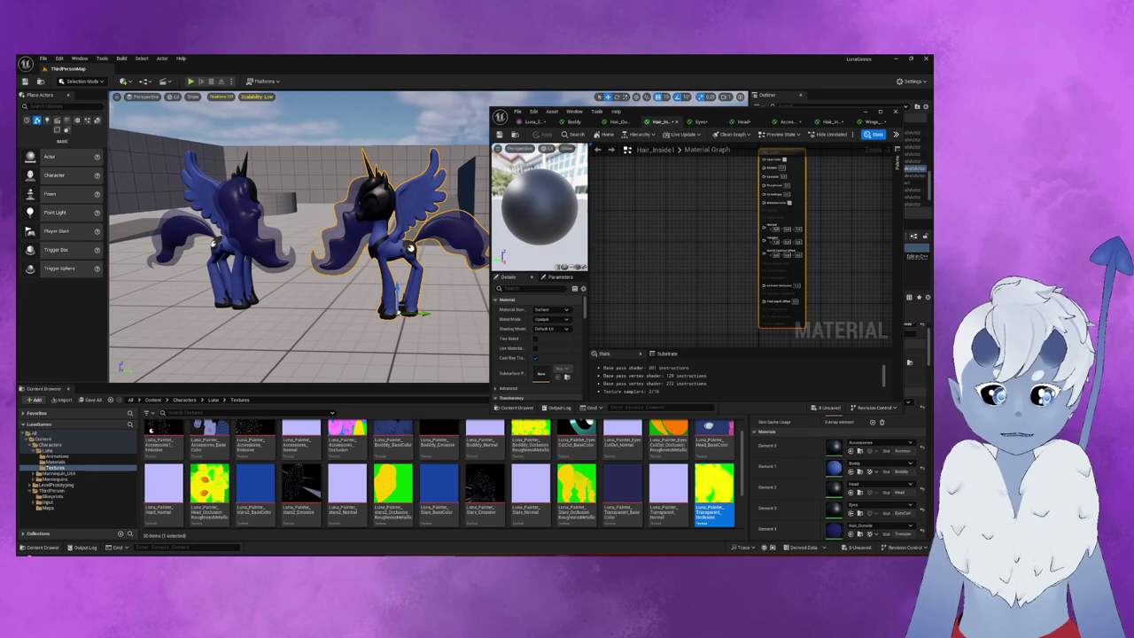
- Switch the material editor to the Head material graph
{"action": "scroll", "coordinate": [690, 218], "scroll_direction": "down", "scroll_amount": 1}
{"action": "right_click_drag", "start_coordinate": [689, 218], "coordinate": [683, 173]}
{"action": "left_click_drag", "start_coordinate": [732, 122], "coordinate": [643, 123]}
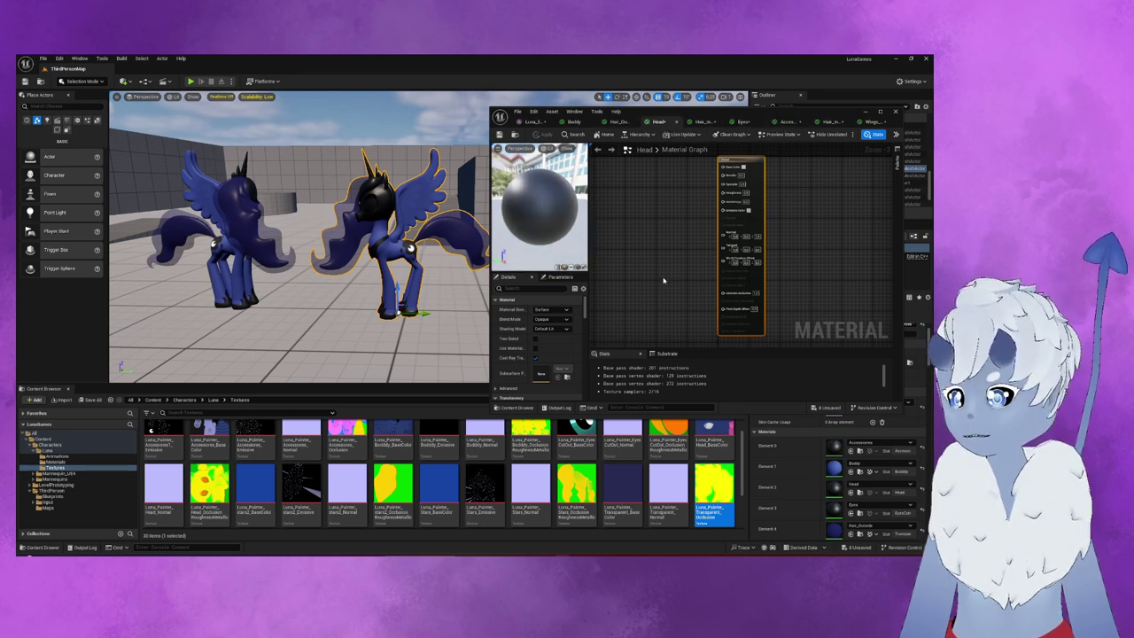
- Place the Head base colour and normal texture samples beside the Head material's result node
{"action": "right_click_drag", "start_coordinate": [664, 281], "coordinate": [698, 286]}
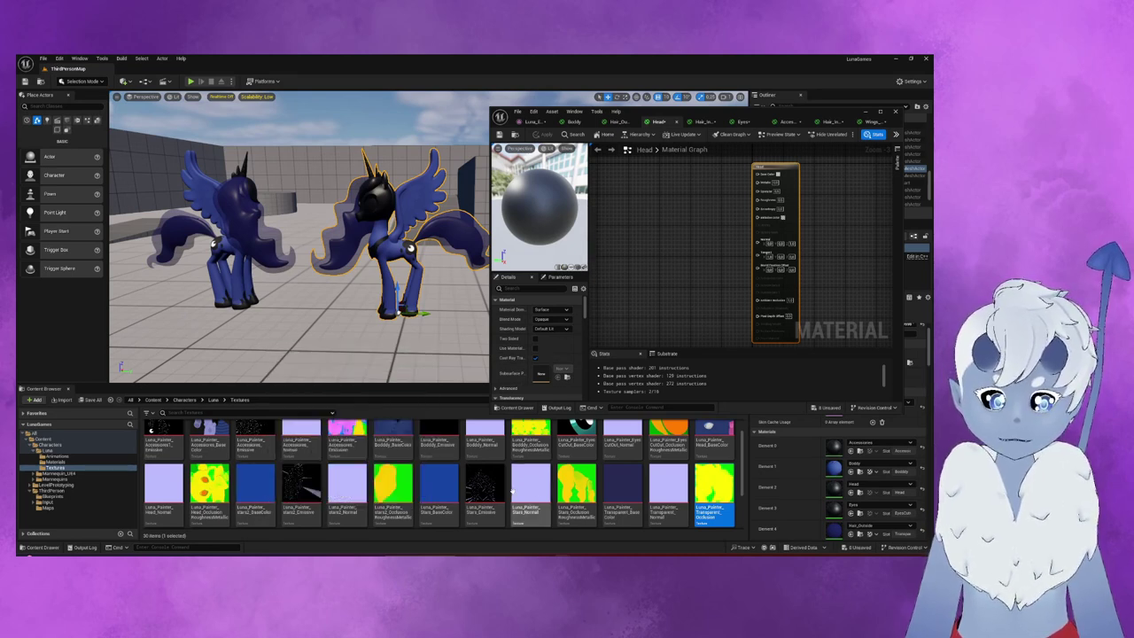
{"action": "scroll", "coordinate": [512, 491], "scroll_direction": "up", "scroll_amount": 1}
{"action": "mouse_move", "coordinate": [714, 443]}
{"action": "left_mouse_down"}
{"action": "mouse_move", "coordinate": [682, 211]}
{"action": "mouse_move", "coordinate": [666, 188]}
{"action": "mouse_move", "coordinate": [758, 174]}
{"action": "left_mouse_up"}
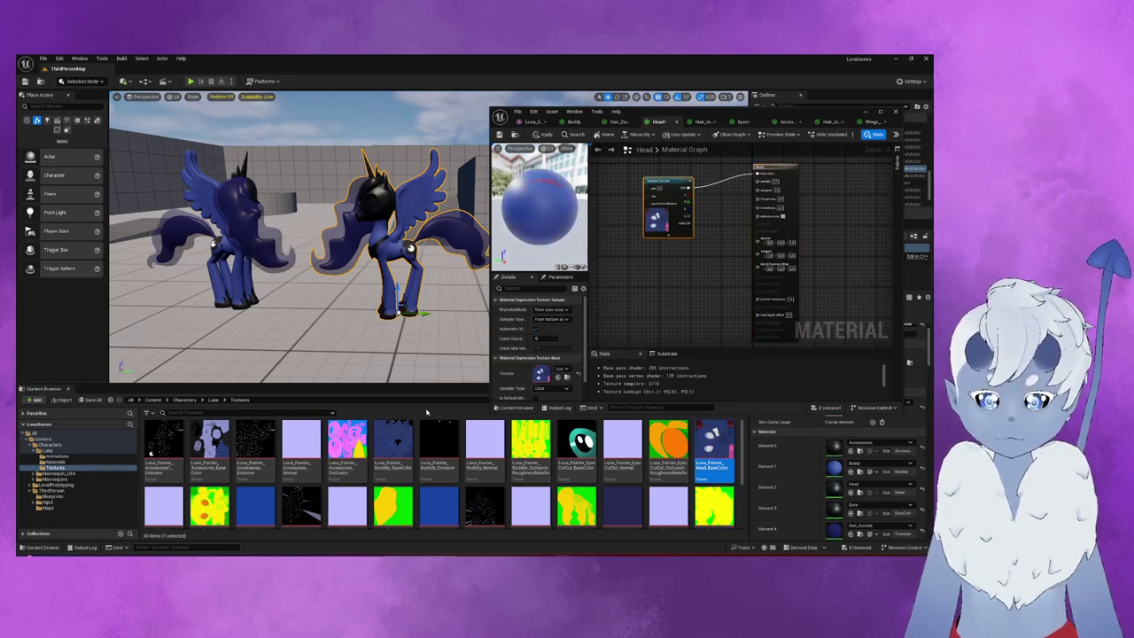
{"action": "mouse_move", "coordinate": [184, 513]}
{"action": "left_mouse_down"}
{"action": "mouse_move", "coordinate": [700, 311]}
{"action": "mouse_move", "coordinate": [758, 239]}
{"action": "left_mouse_up"}
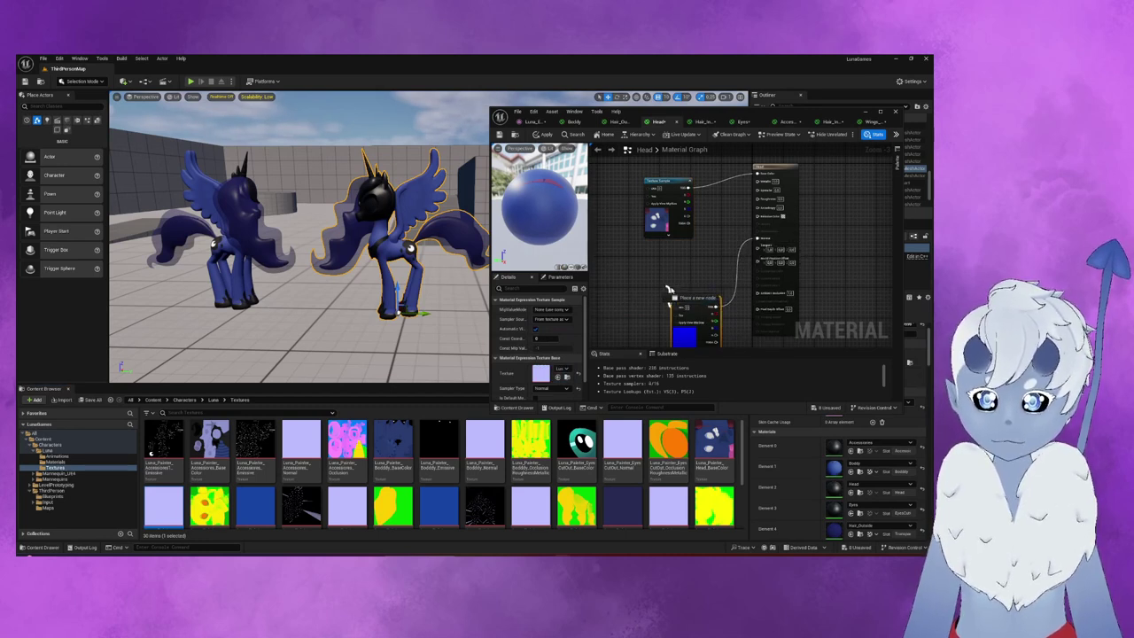
{"action": "left_click_drag", "start_coordinate": [695, 299], "coordinate": [654, 264]}
- Wire the Head occlusion-roughness texture into two material inputs, apply the Head material, and switch to Eyes
{"action": "left_click_drag", "start_coordinate": [209, 507], "coordinate": [657, 334]}
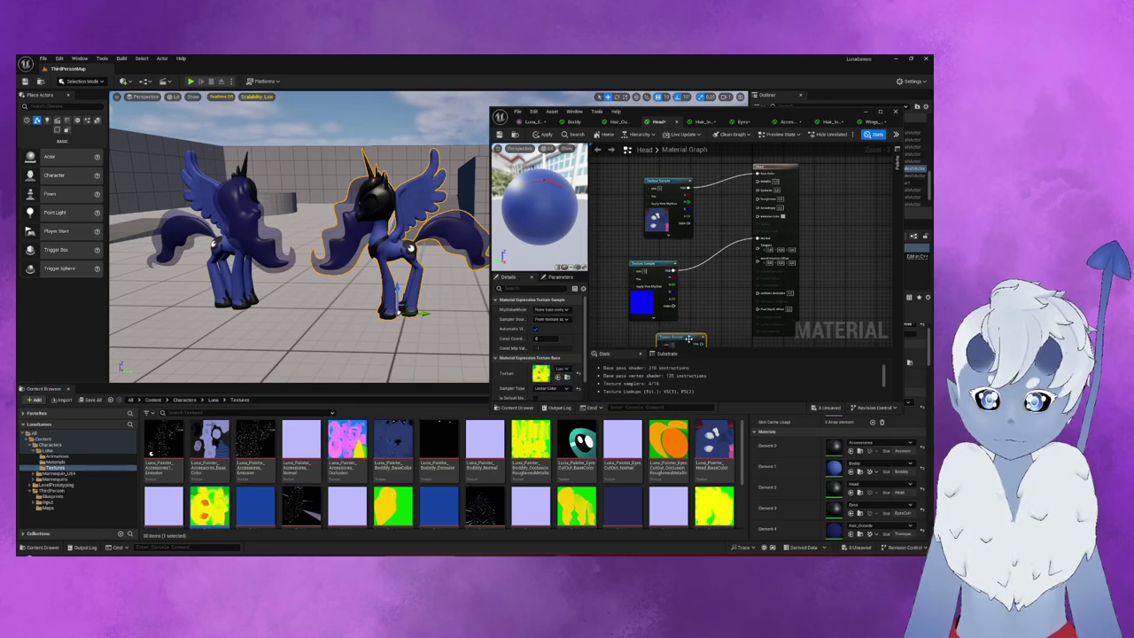
{"action": "right_click_drag", "start_coordinate": [683, 338], "coordinate": [691, 307]}
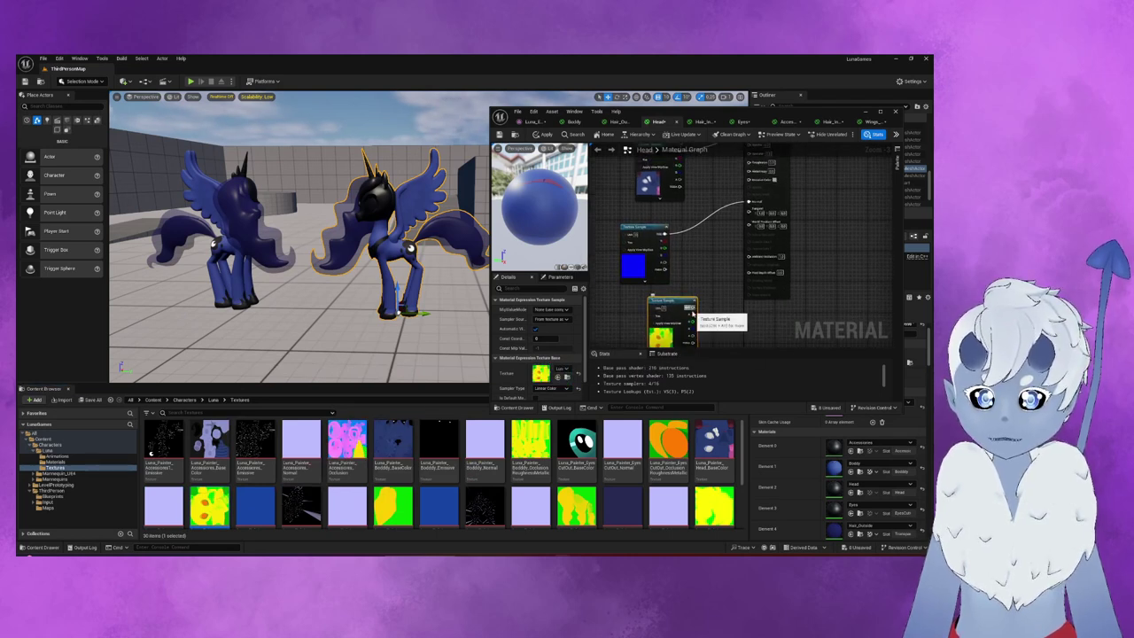
{"action": "left_click_drag", "start_coordinate": [691, 307], "coordinate": [751, 257]}
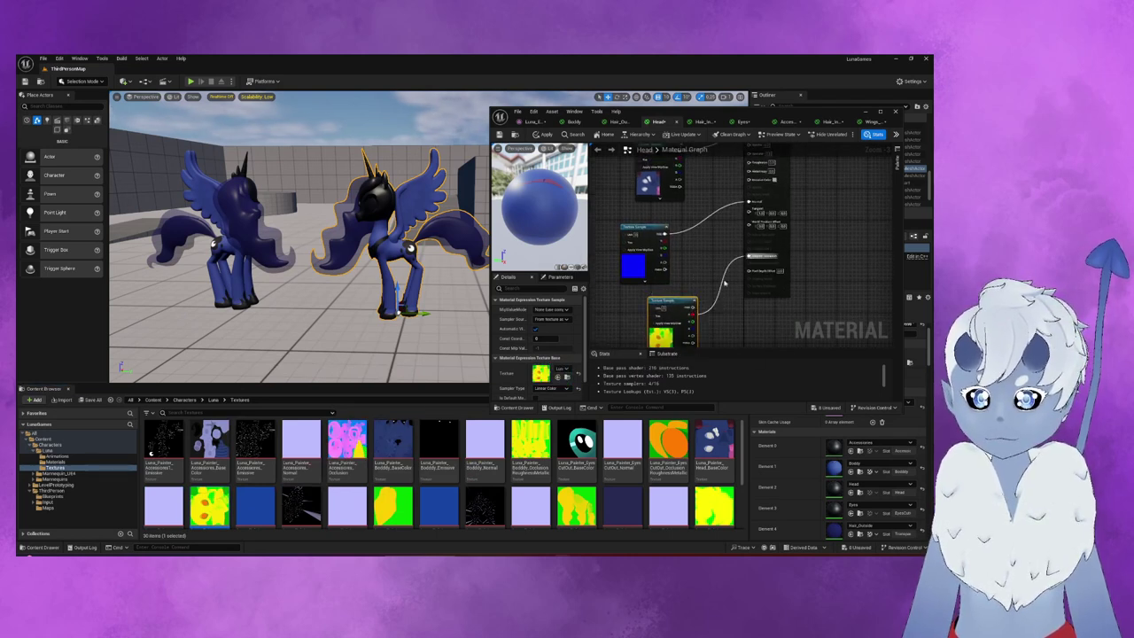
{"action": "left_click_drag", "start_coordinate": [694, 307], "coordinate": [749, 184]}
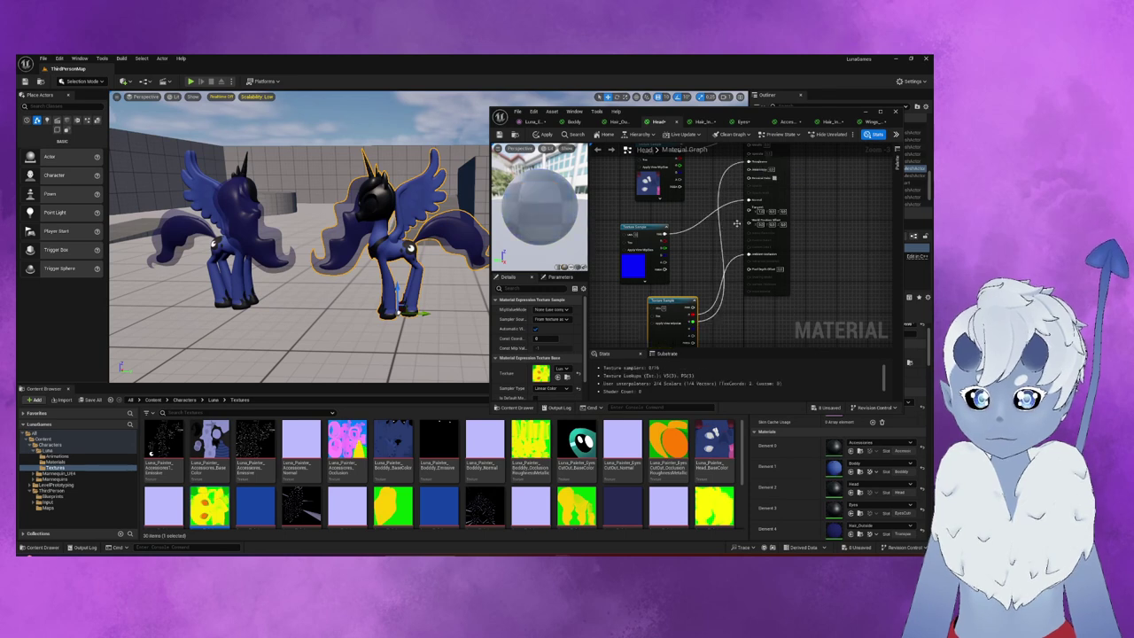
{"action": "right_click_drag", "start_coordinate": [755, 157], "coordinate": [758, 214]}
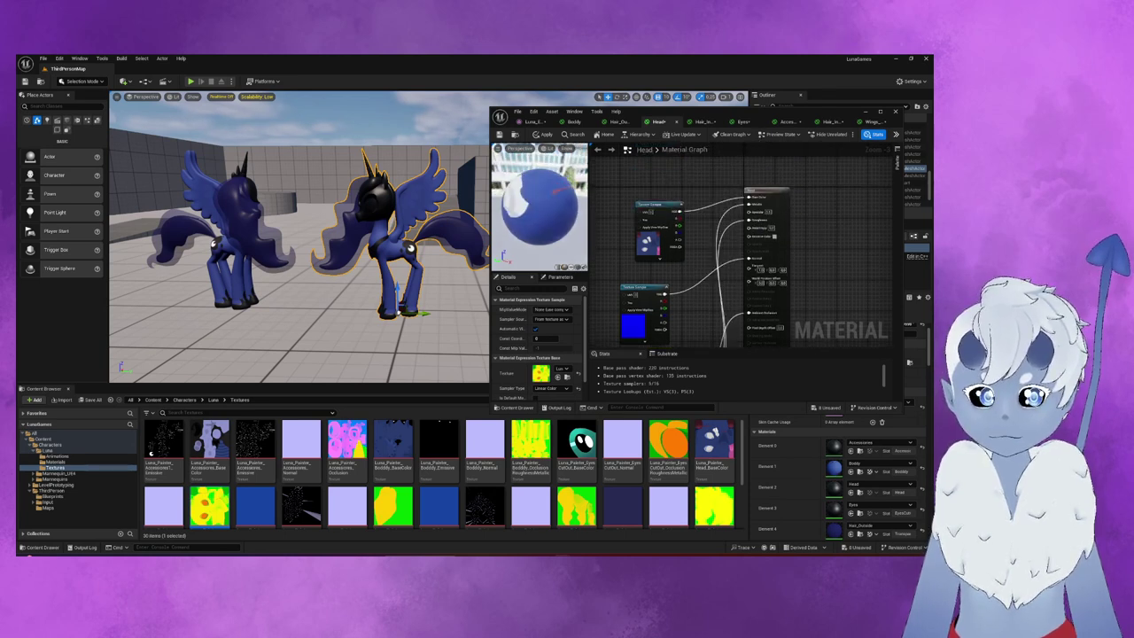
{"action": "left_click", "coordinate": [499, 134]}
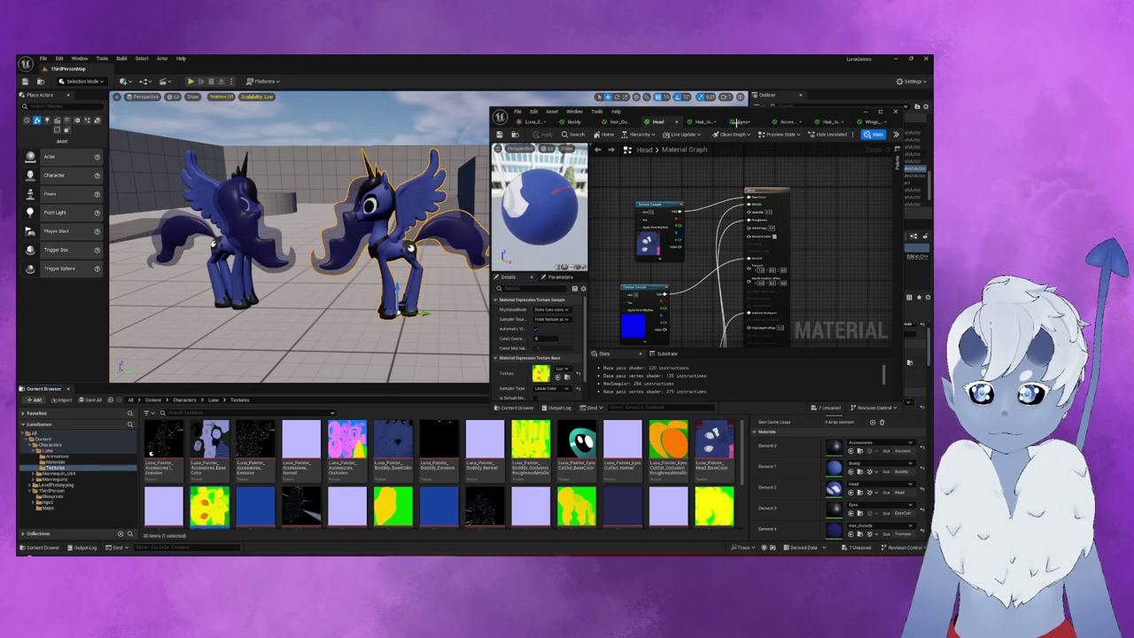
{"action": "left_click", "coordinate": [735, 122]}
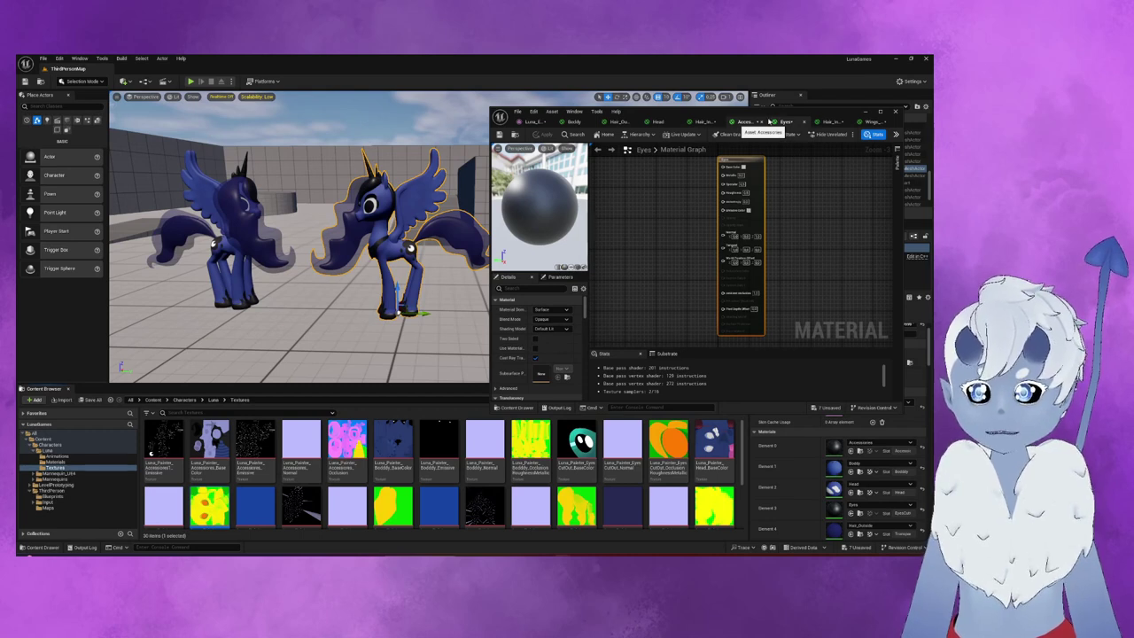
{"action": "left_click", "coordinate": [745, 121]}
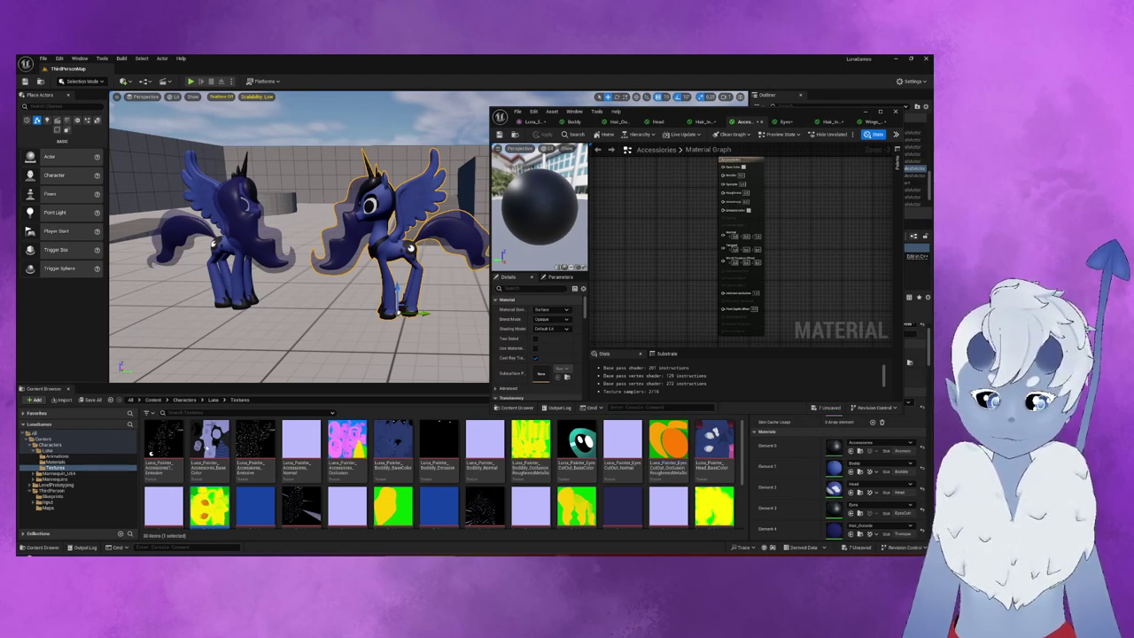
{"action": "scroll", "coordinate": [206, 443], "scroll_direction": "down", "scroll_amount": 1}
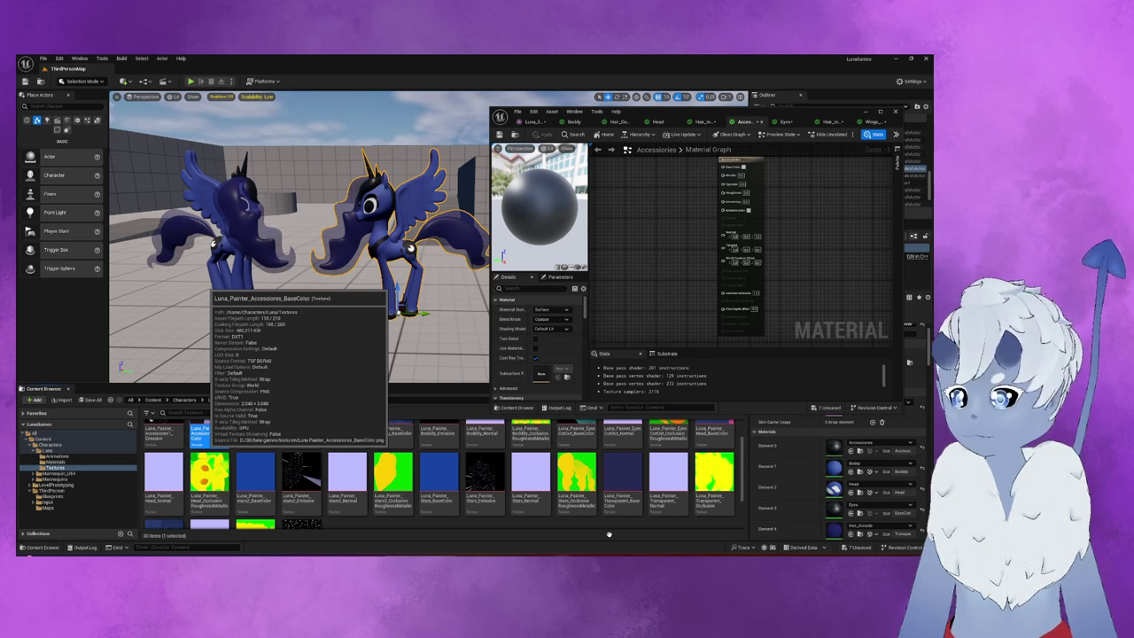
{"action": "scroll", "coordinate": [434, 469], "scroll_direction": "up", "scroll_amount": 1}
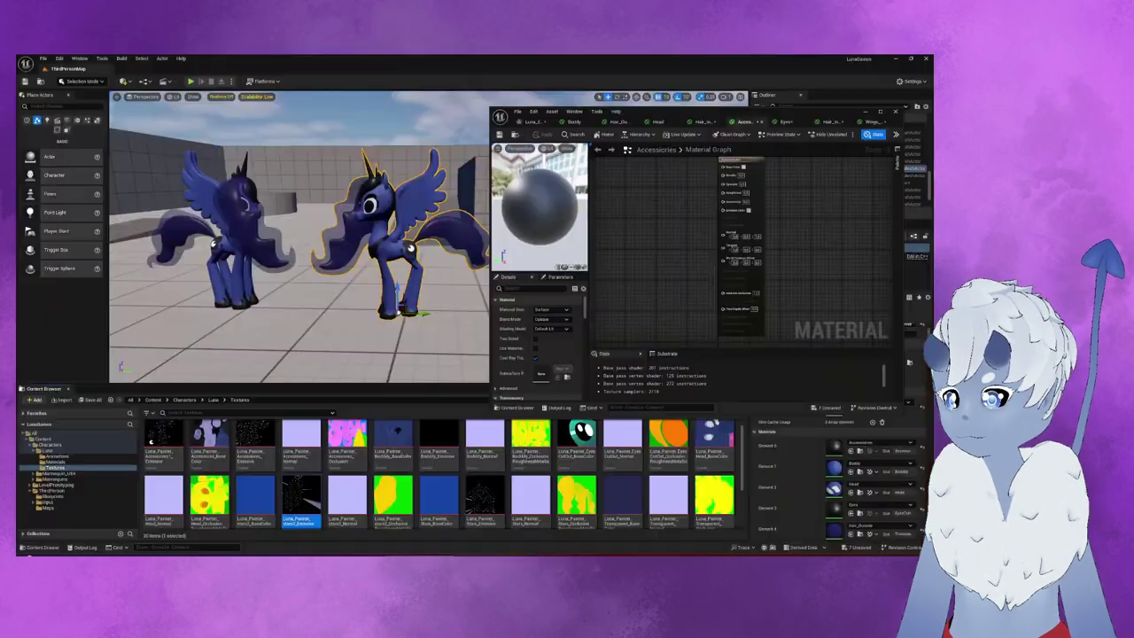
{"action": "left_click", "coordinate": [301, 500]}
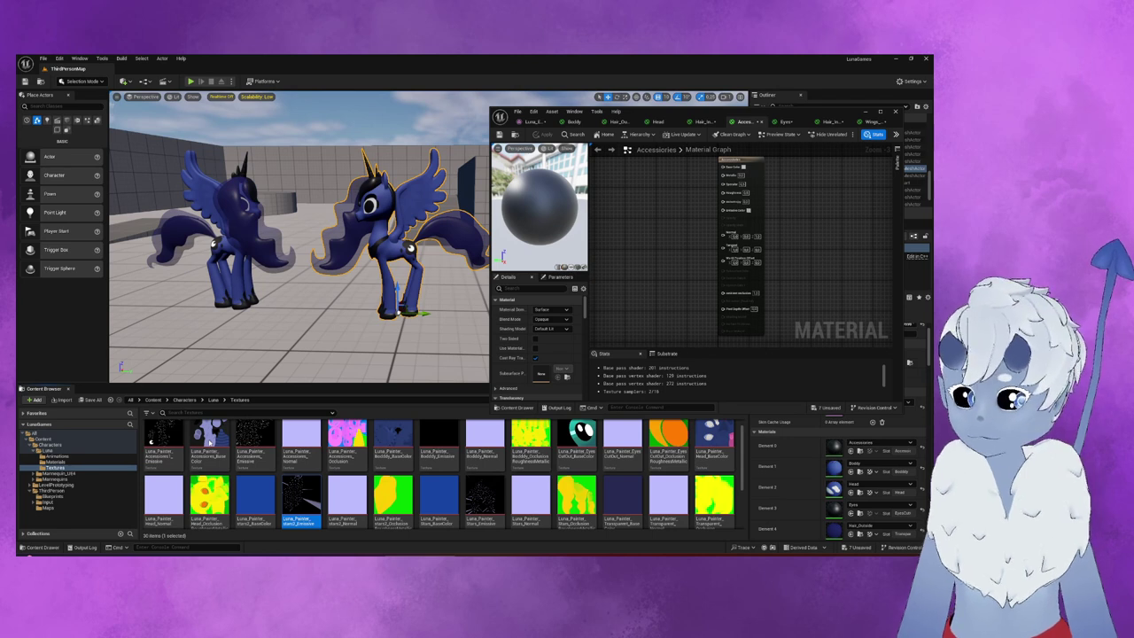
{"action": "left_click_drag", "start_coordinate": [209, 437], "coordinate": [210, 441]}
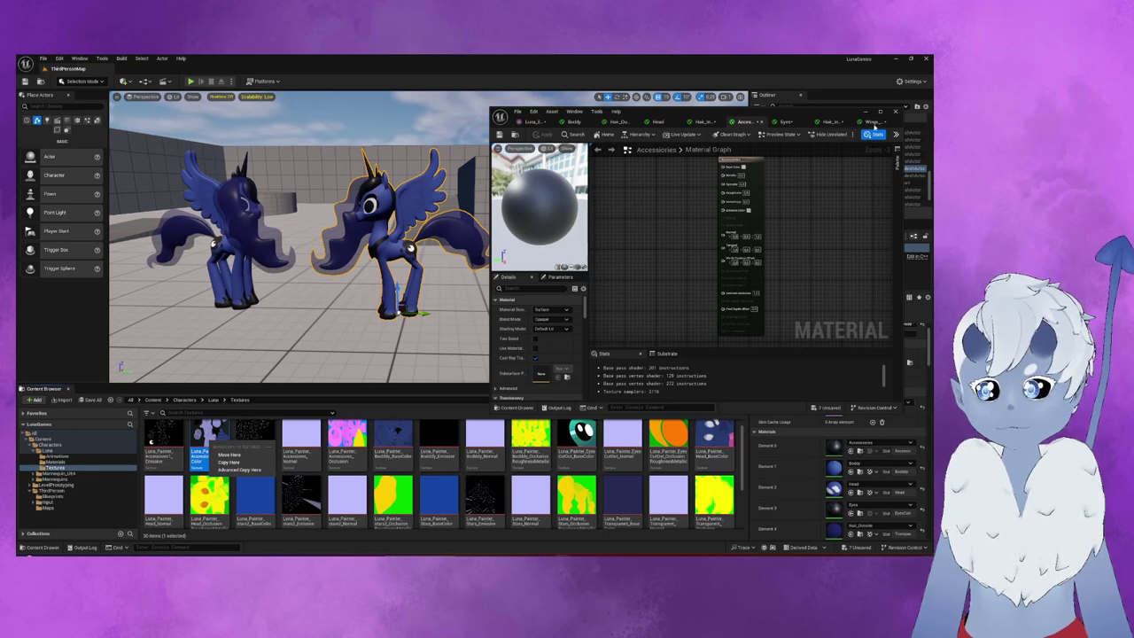
{"action": "left_click", "coordinate": [786, 123]}
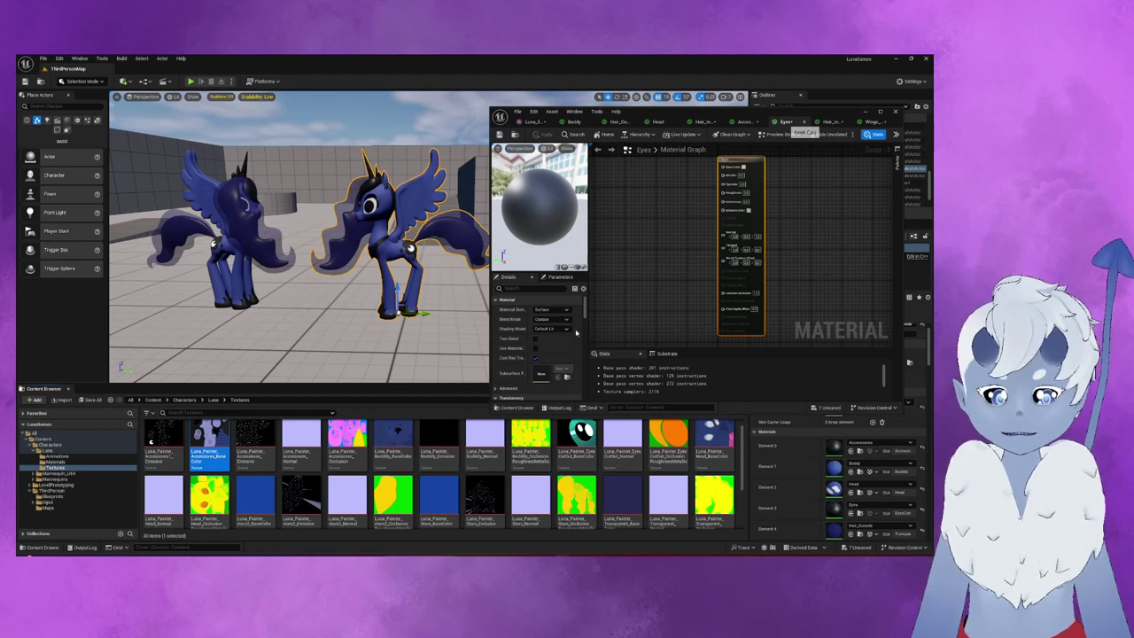
- Add the eye cutout base colour texture to the Eyes graph and set Blend Mode to Masked
{"action": "left_click_drag", "start_coordinate": [580, 439], "coordinate": [589, 451]}
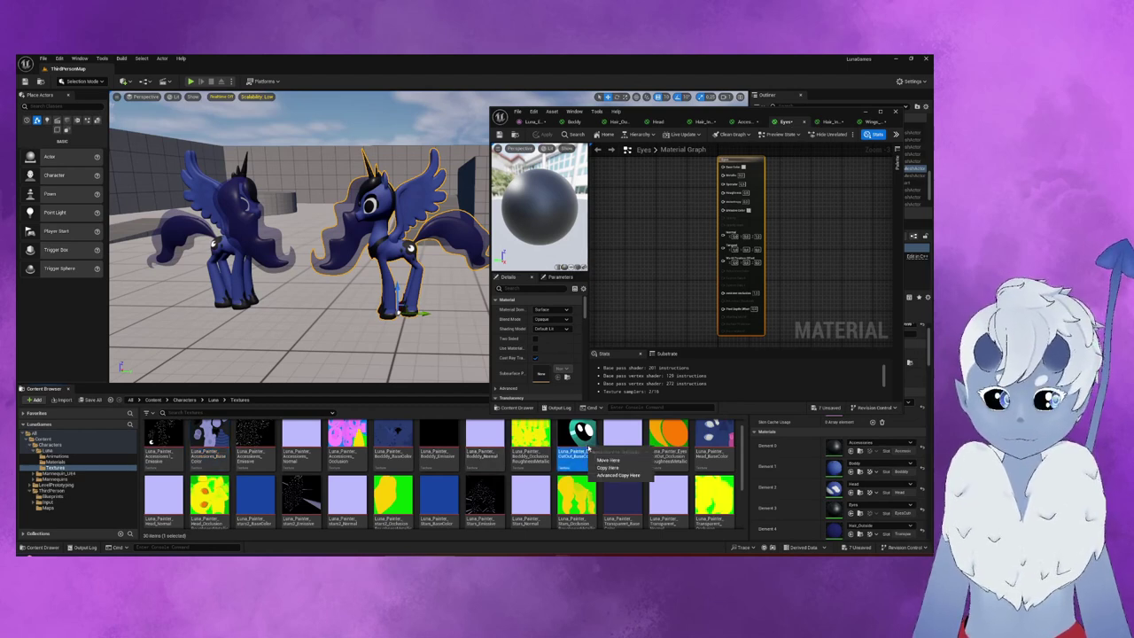
{"action": "left_click_drag", "start_coordinate": [621, 205], "coordinate": [735, 161]}
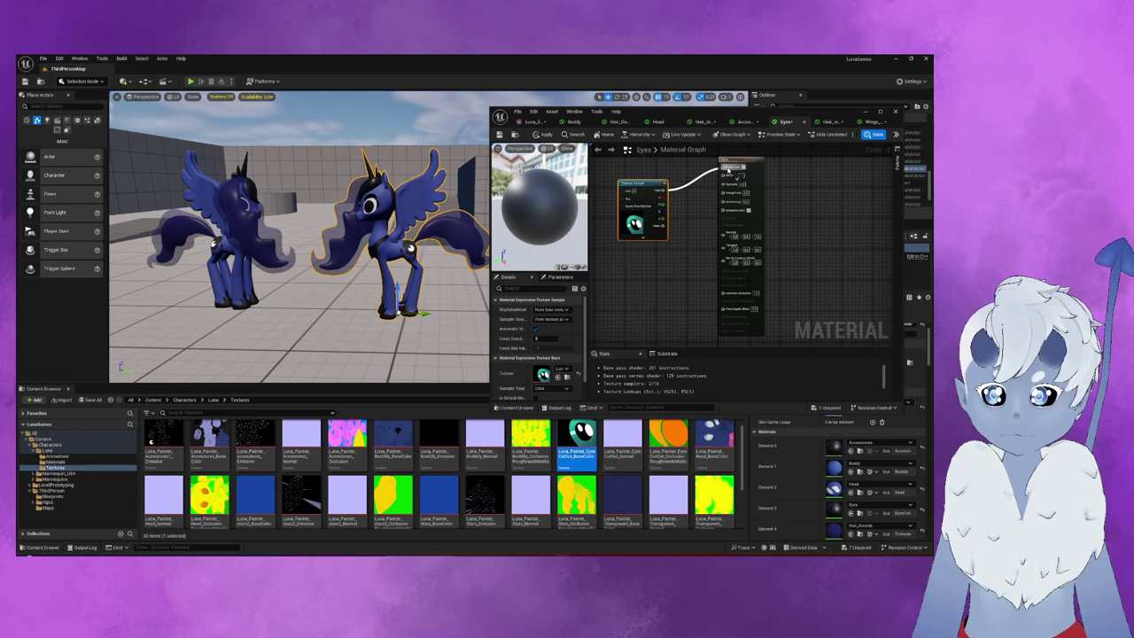
{"action": "left_click", "coordinate": [735, 161]}
{"action": "left_click", "coordinate": [551, 319]}
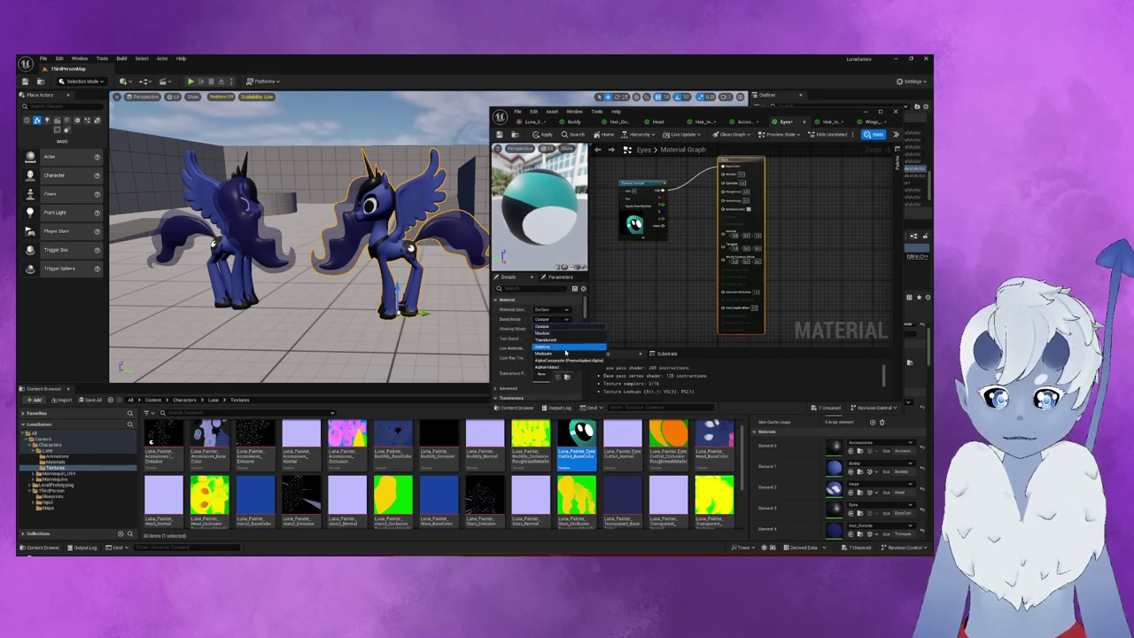
{"action": "left_click", "coordinate": [564, 334]}
- Wire the eye cutout normal and occlusion-roughness-metallic textures into the Eyes inputs, then save
{"action": "mouse_move", "coordinate": [623, 438]}
{"action": "left_mouse_down"}
{"action": "mouse_move", "coordinate": [652, 311]}
{"action": "mouse_move", "coordinate": [635, 269]}
{"action": "mouse_move", "coordinate": [752, 236]}
{"action": "mouse_move", "coordinate": [724, 234]}
{"action": "left_mouse_up"}
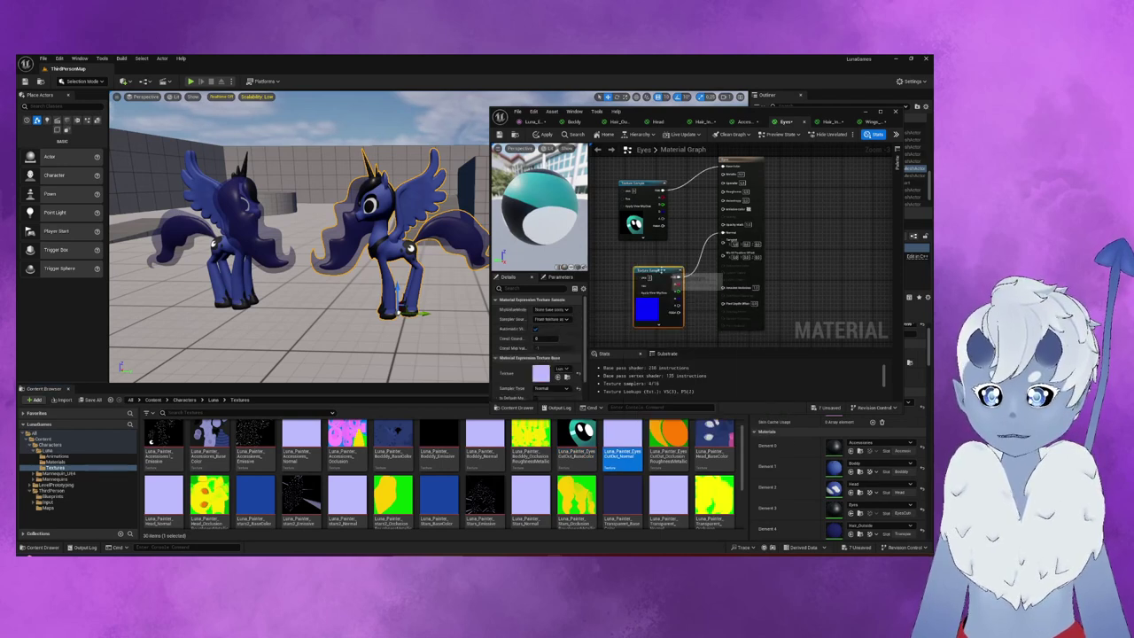
{"action": "left_click_drag", "start_coordinate": [660, 270], "coordinate": [652, 257]}
{"action": "left_click_drag", "start_coordinate": [669, 438], "coordinate": [646, 332]}
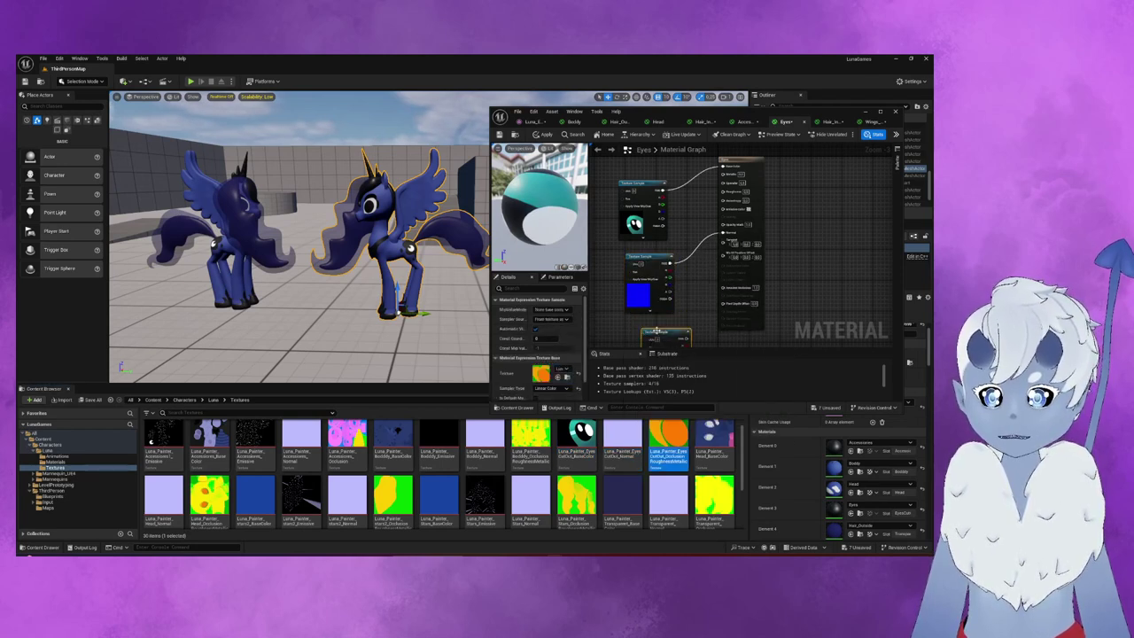
{"action": "right_click_drag", "start_coordinate": [684, 347], "coordinate": [678, 324]}
{"action": "left_click_drag", "start_coordinate": [677, 324], "coordinate": [716, 262]}
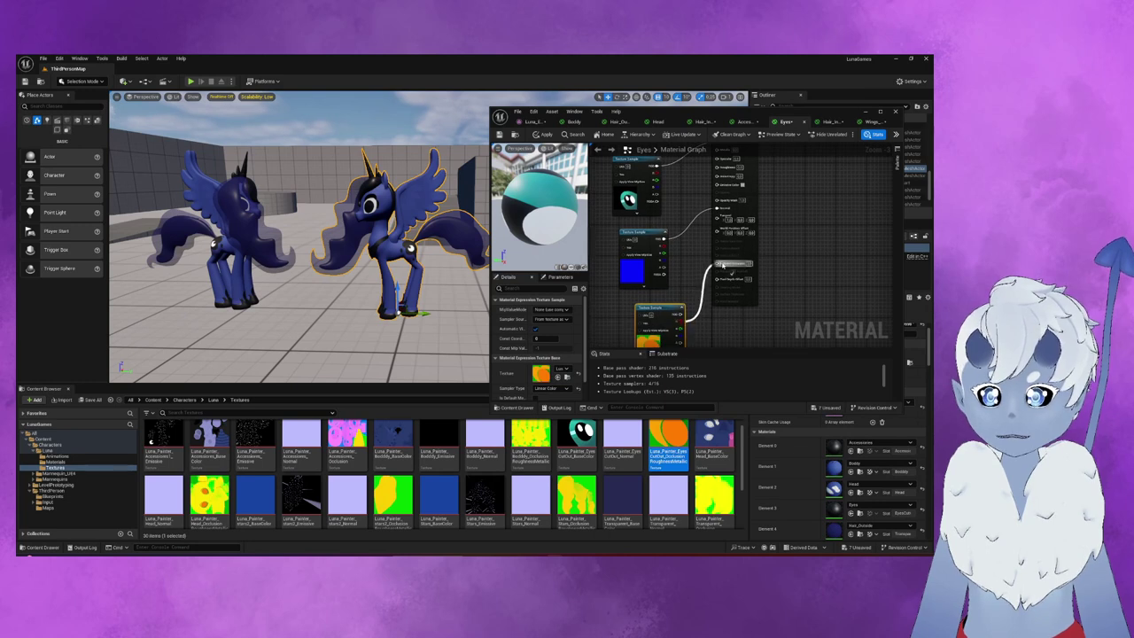
{"action": "left_click_drag", "start_coordinate": [678, 335], "coordinate": [715, 168]}
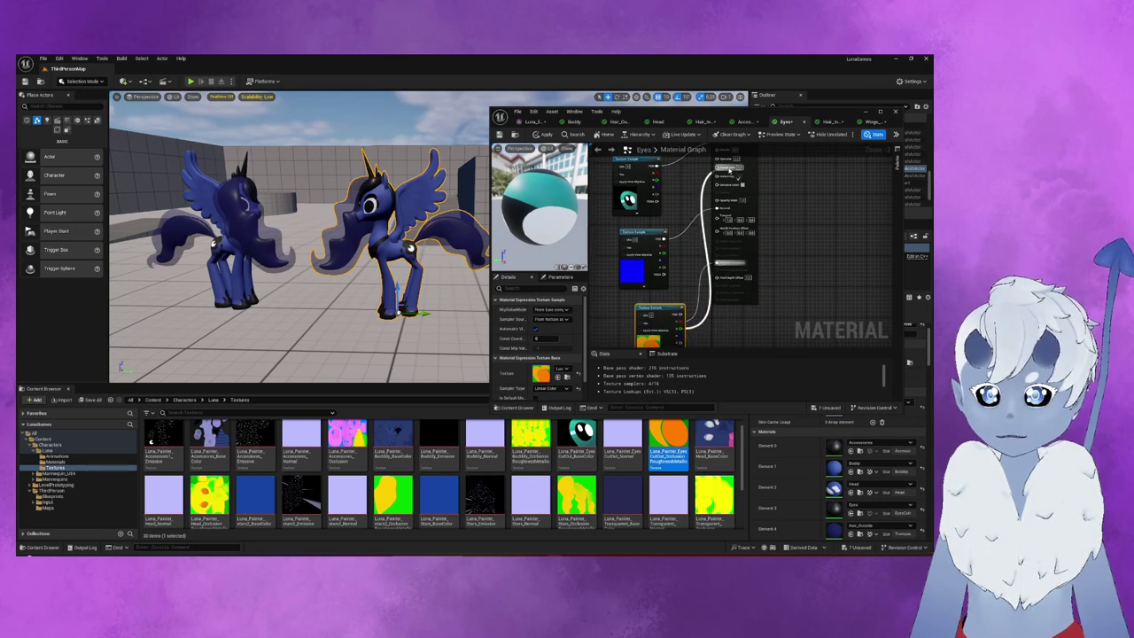
{"action": "mouse_move", "coordinate": [744, 317]}
{"action": "right_mouse_down"}
{"action": "mouse_move", "coordinate": [760, 339]}
{"action": "mouse_move", "coordinate": [758, 300]}
{"action": "right_mouse_up"}
{"action": "left_click_drag", "start_coordinate": [698, 335], "coordinate": [737, 166]}
{"action": "left_click", "coordinate": [500, 135]}
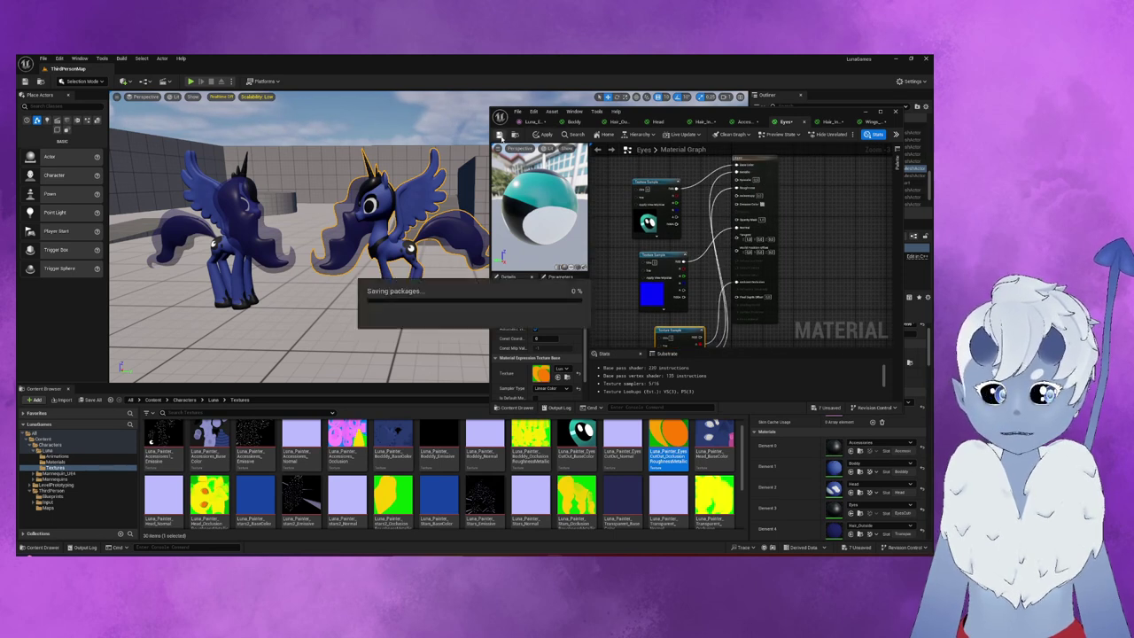
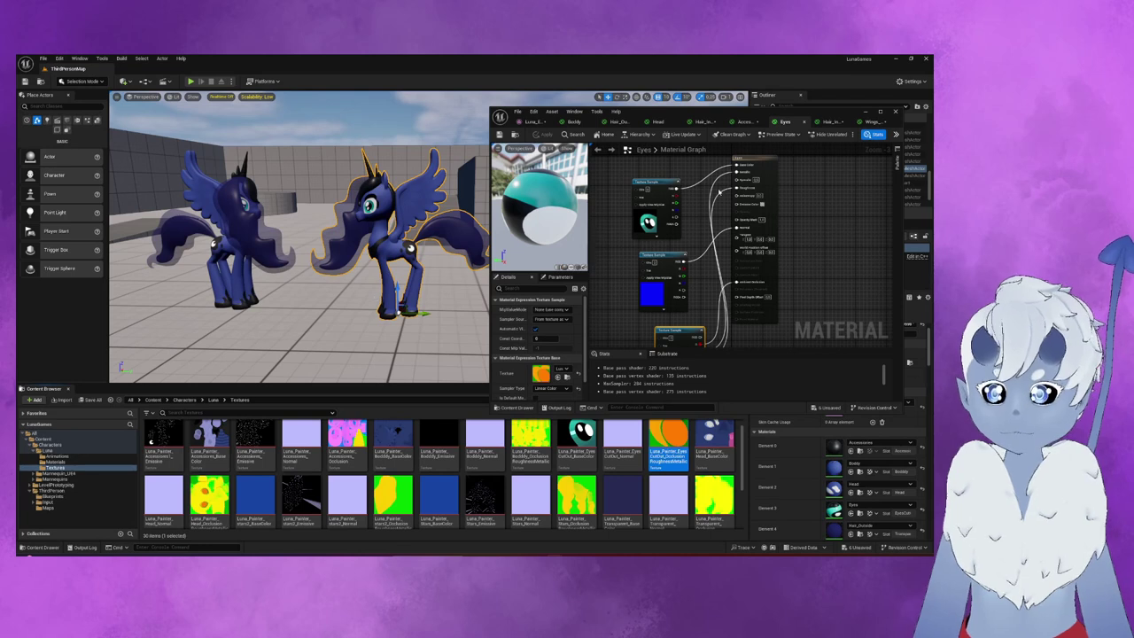
- Wire the top eye Texture Sample into a lower input of the Eyes material and apply it
{"action": "left_click", "coordinate": [695, 197]}
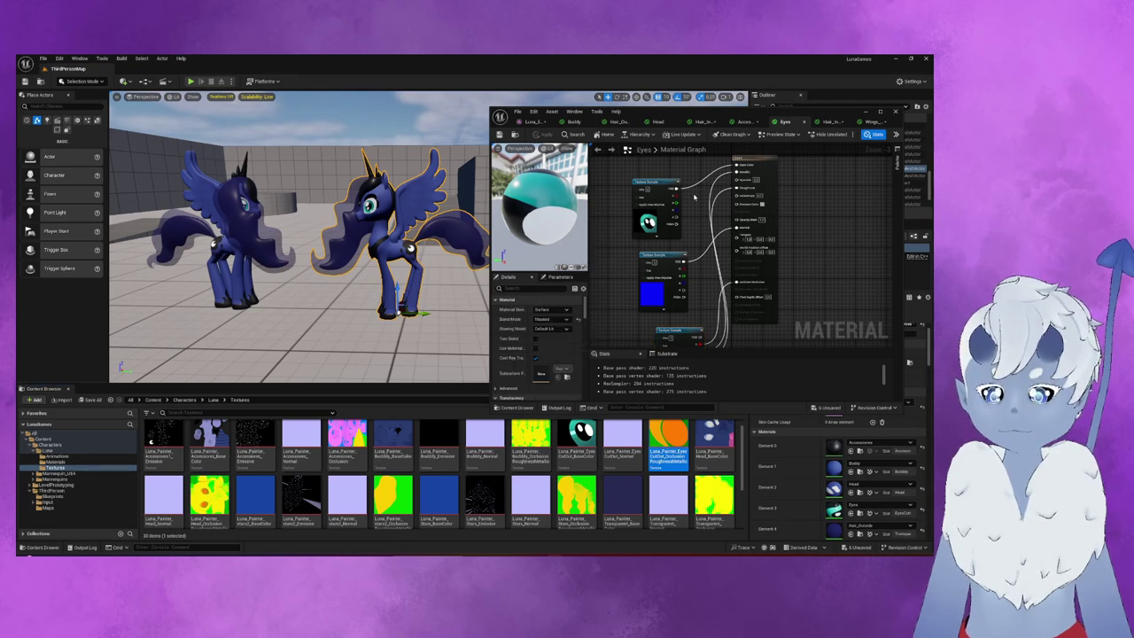
{"action": "left_click", "coordinate": [648, 221]}
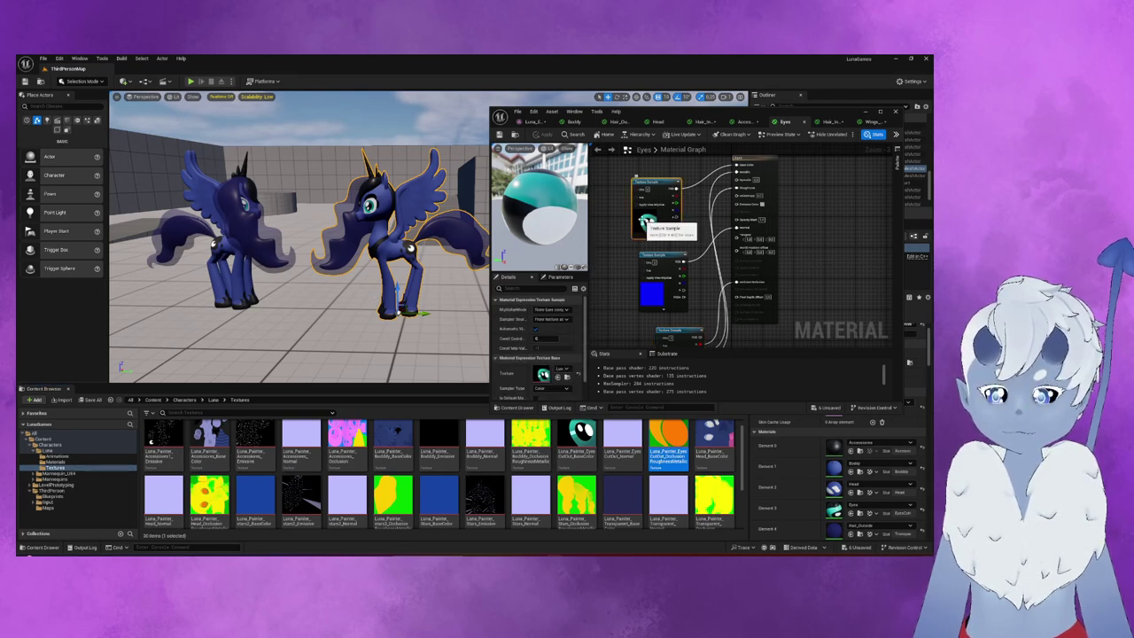
{"action": "left_click", "coordinate": [820, 210]}
{"action": "right_click_drag", "start_coordinate": [820, 209], "coordinate": [840, 220]}
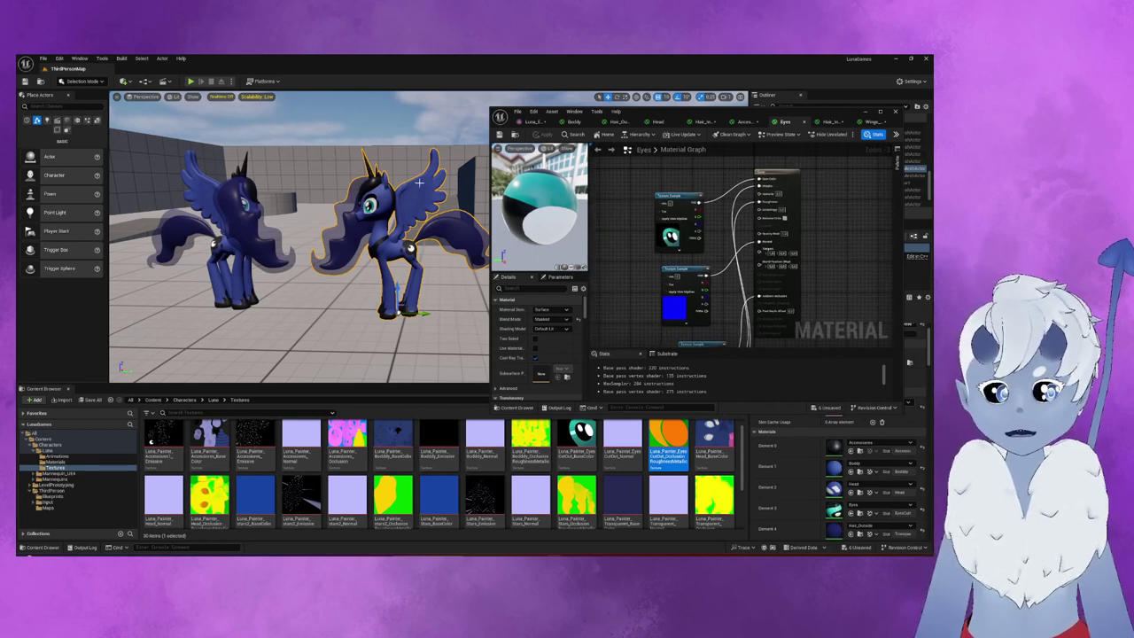
{"action": "key", "text": "f"}
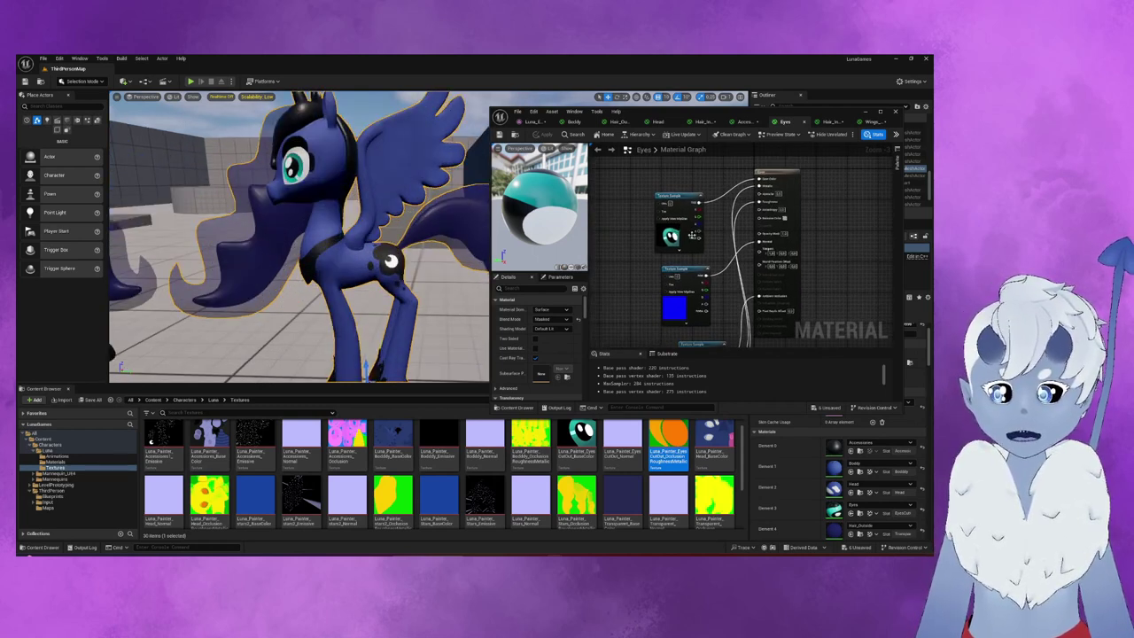
{"action": "mouse_move", "coordinate": [699, 228]}
{"action": "left_mouse_down"}
{"action": "mouse_move", "coordinate": [760, 194]}
{"action": "mouse_move", "coordinate": [763, 221]}
{"action": "left_mouse_up"}
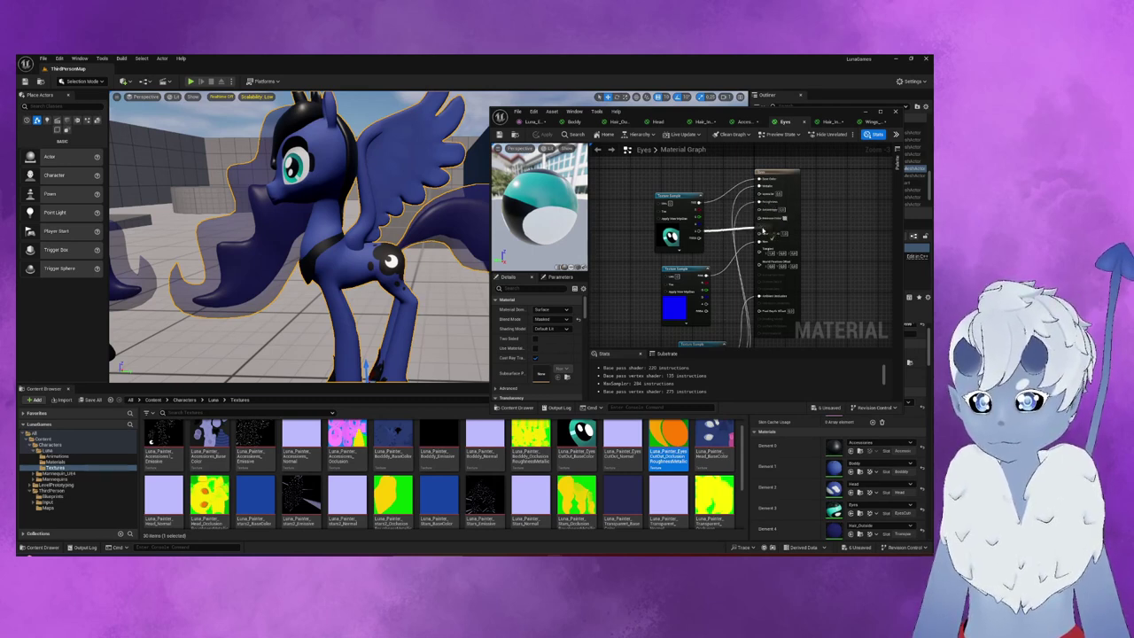
{"action": "mouse_move", "coordinate": [763, 221]}
{"action": "left_mouse_down"}
{"action": "mouse_move", "coordinate": [768, 234]}
{"action": "mouse_move", "coordinate": [697, 233]}
{"action": "left_mouse_up"}
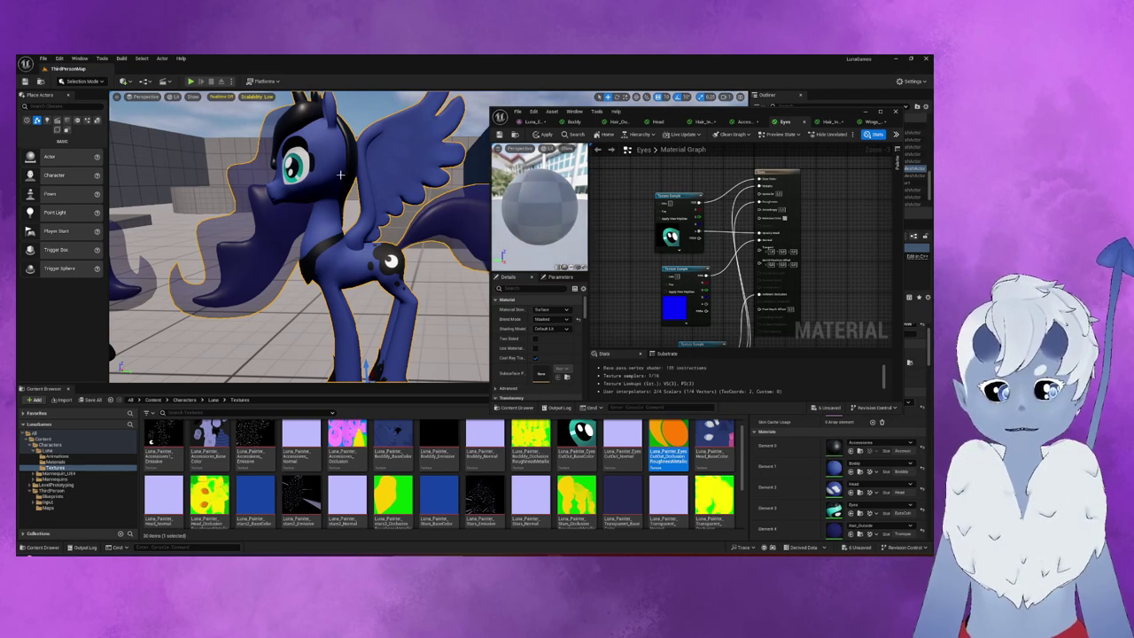
{"action": "left_click", "coordinate": [499, 134]}
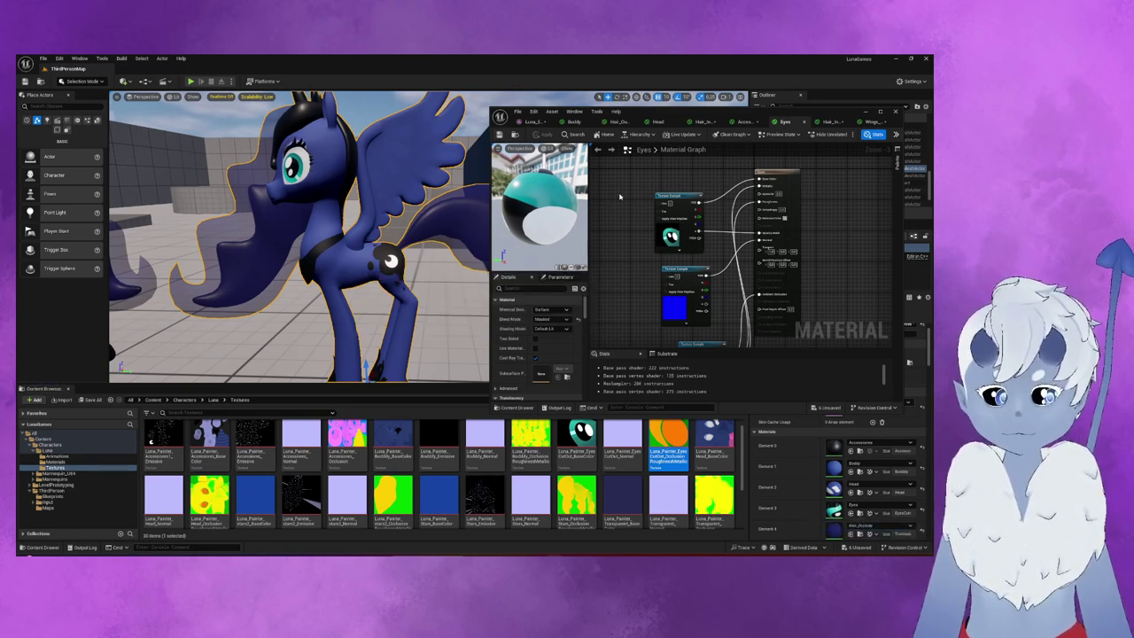
{"action": "scroll", "coordinate": [623, 198], "scroll_direction": "down", "scroll_amount": 4}
{"action": "scroll", "coordinate": [624, 200], "scroll_direction": "up", "scroll_amount": 2}
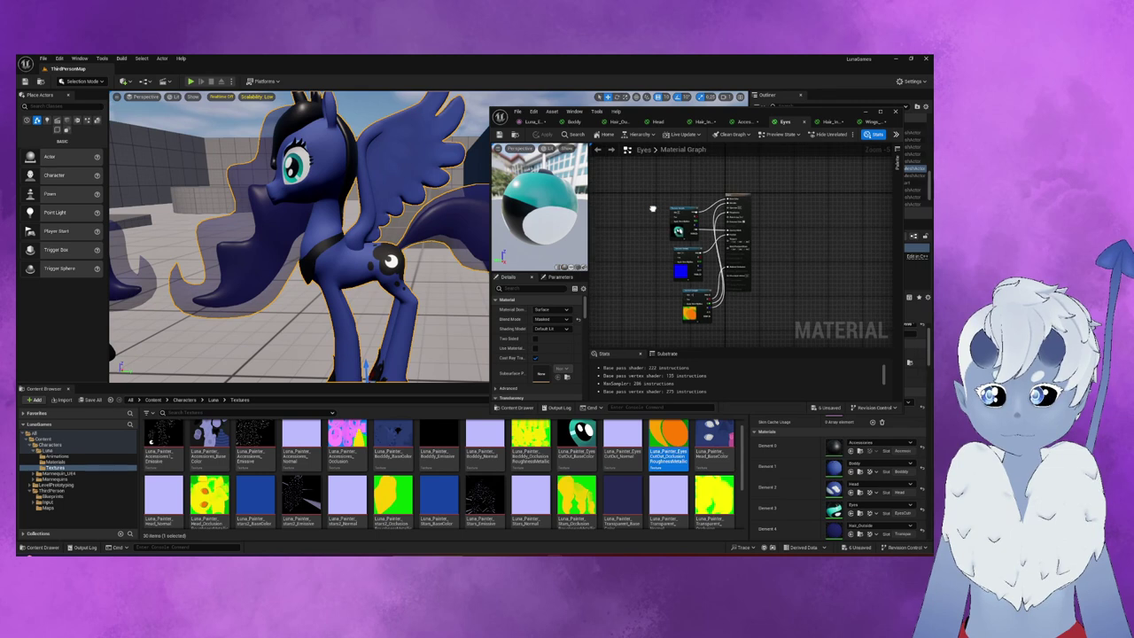
- In Wings_Closed, add the LunaClosedWings BaseColor and Normal textures, wiring Normal to the Normal input
{"action": "left_click", "coordinate": [831, 121]}
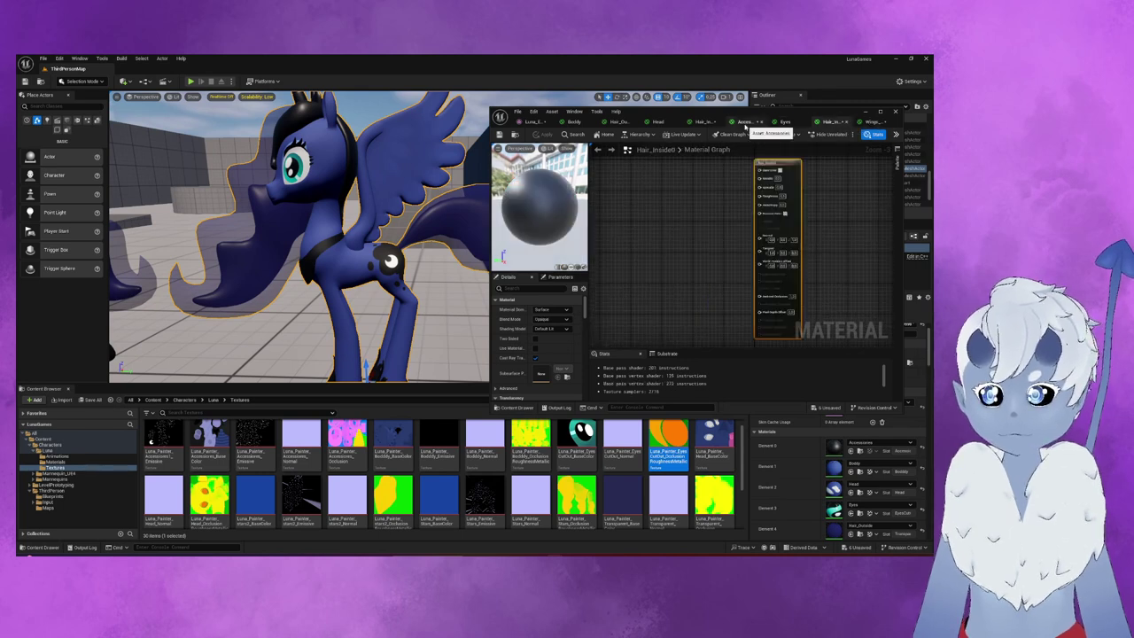
{"action": "left_click", "coordinate": [868, 122]}
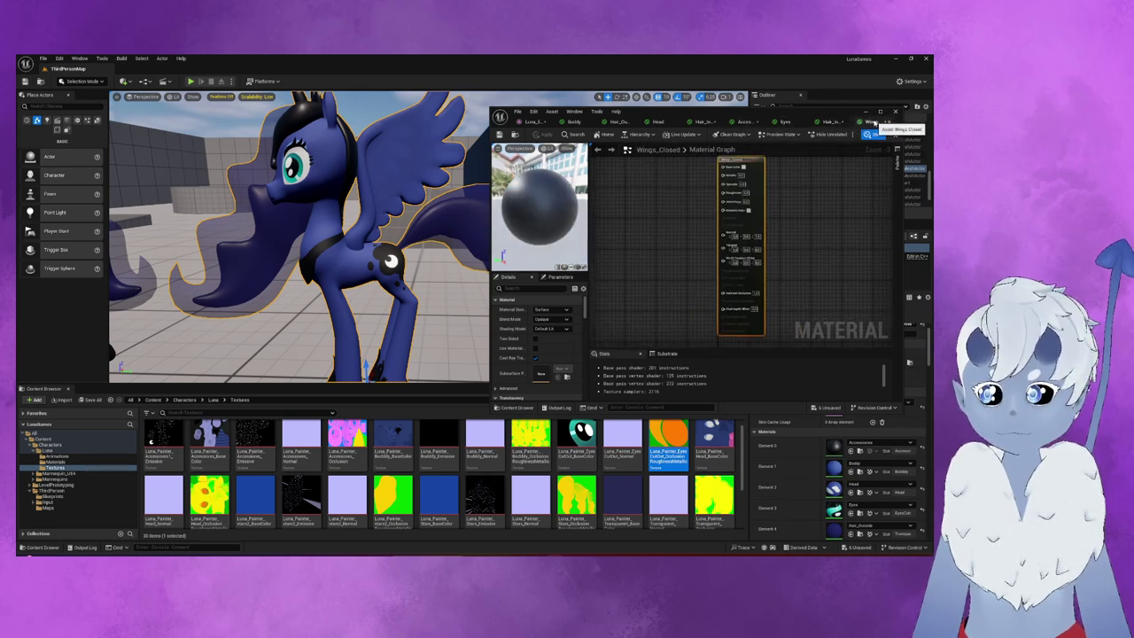
{"action": "mouse_move", "coordinate": [164, 489]}
{"action": "left_mouse_down"}
{"action": "mouse_move", "coordinate": [558, 208]}
{"action": "mouse_move", "coordinate": [634, 204]}
{"action": "mouse_move", "coordinate": [726, 167]}
{"action": "left_mouse_up"}
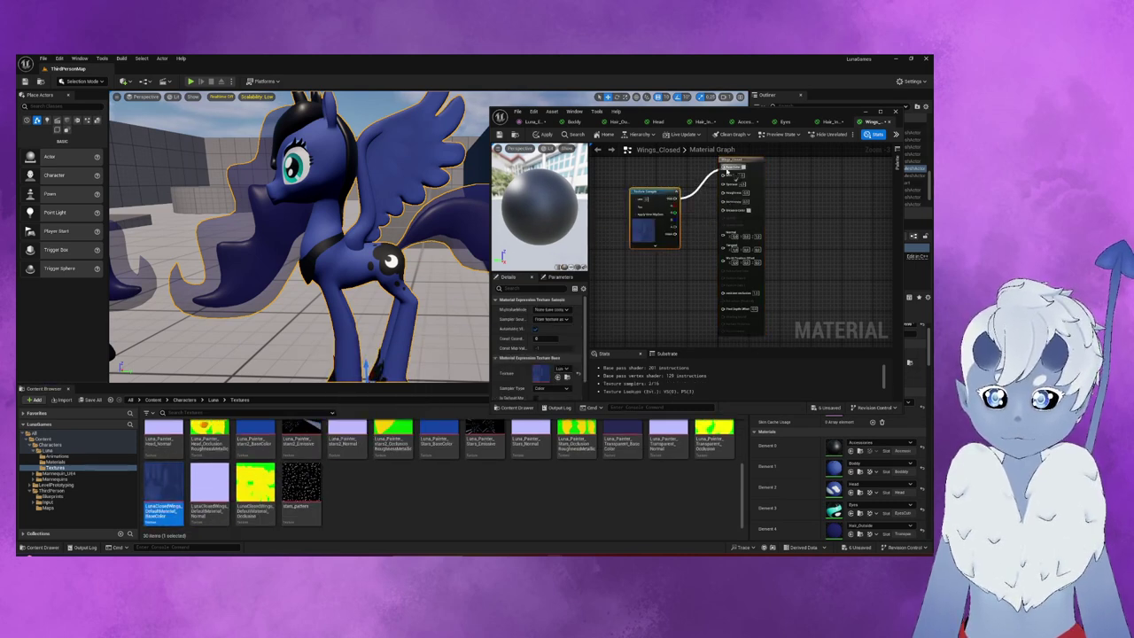
{"action": "left_click_drag", "start_coordinate": [210, 487], "coordinate": [642, 285]}
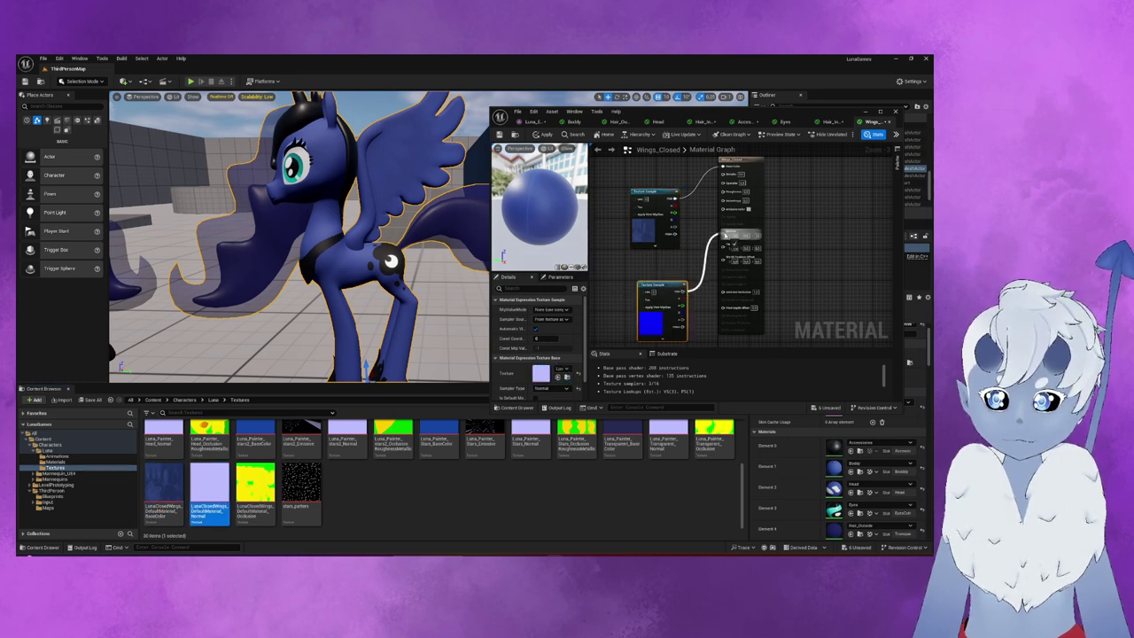
{"action": "left_click_drag", "start_coordinate": [683, 293], "coordinate": [723, 231]}
- Add the wings Occlusion texture below the Normal node and wire it to a material input
{"action": "left_click", "coordinate": [257, 485]}
{"action": "left_click_drag", "start_coordinate": [259, 484], "coordinate": [639, 297]}
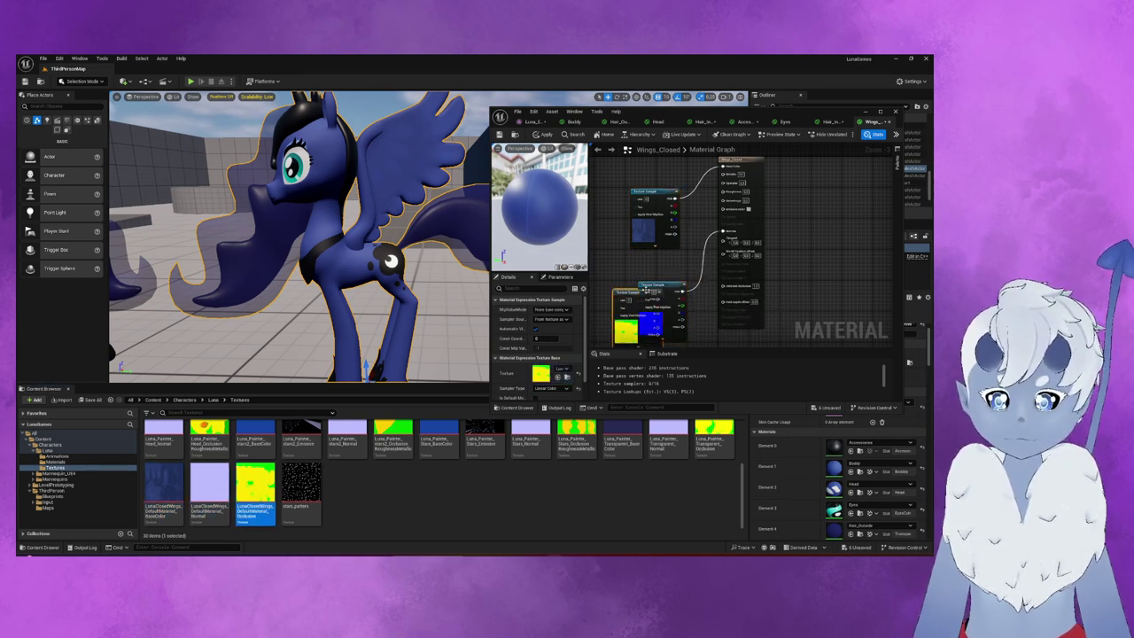
{"action": "left_click_drag", "start_coordinate": [632, 310], "coordinate": [660, 348]}
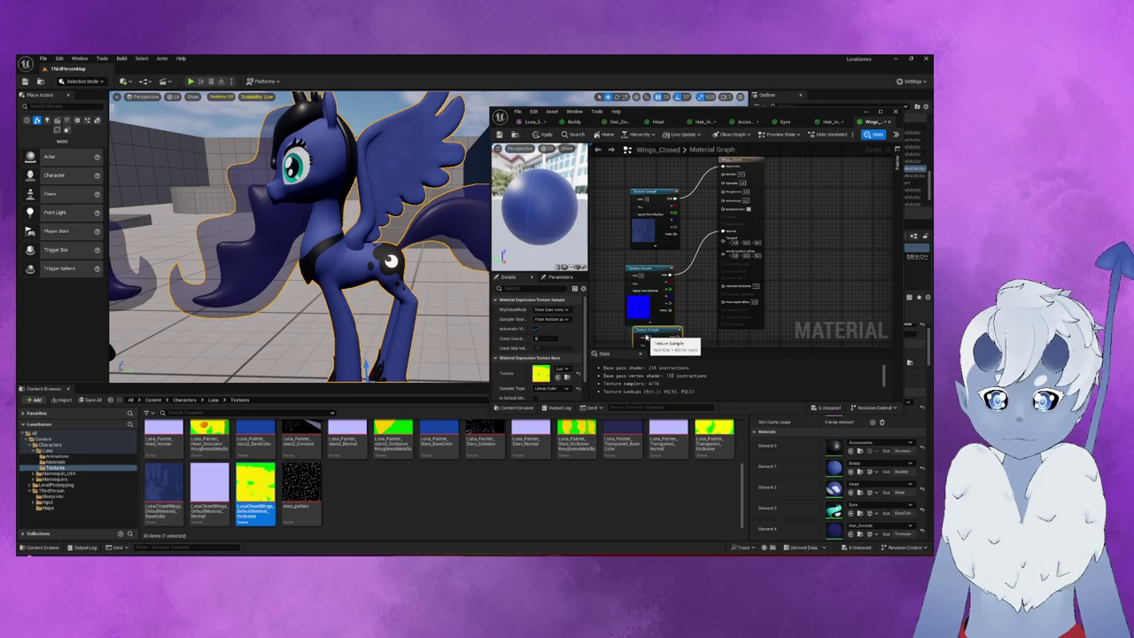
{"action": "right_click_drag", "start_coordinate": [676, 347], "coordinate": [697, 322]}
{"action": "left_click_drag", "start_coordinate": [697, 322], "coordinate": [750, 162]}
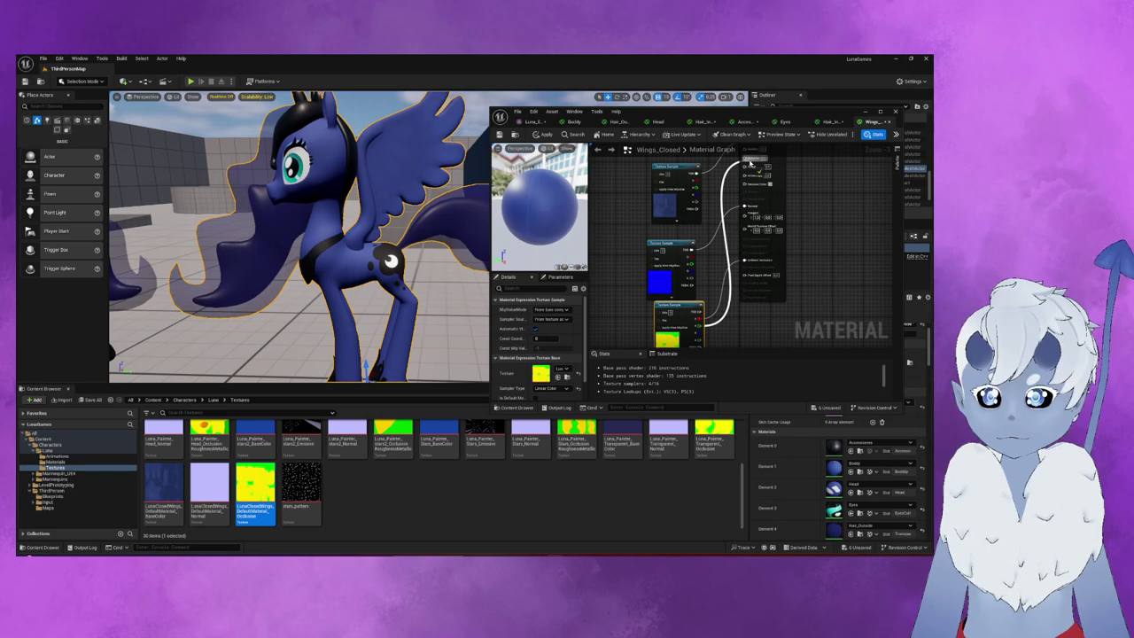
{"action": "left_click_drag", "start_coordinate": [750, 162], "coordinate": [749, 240]}
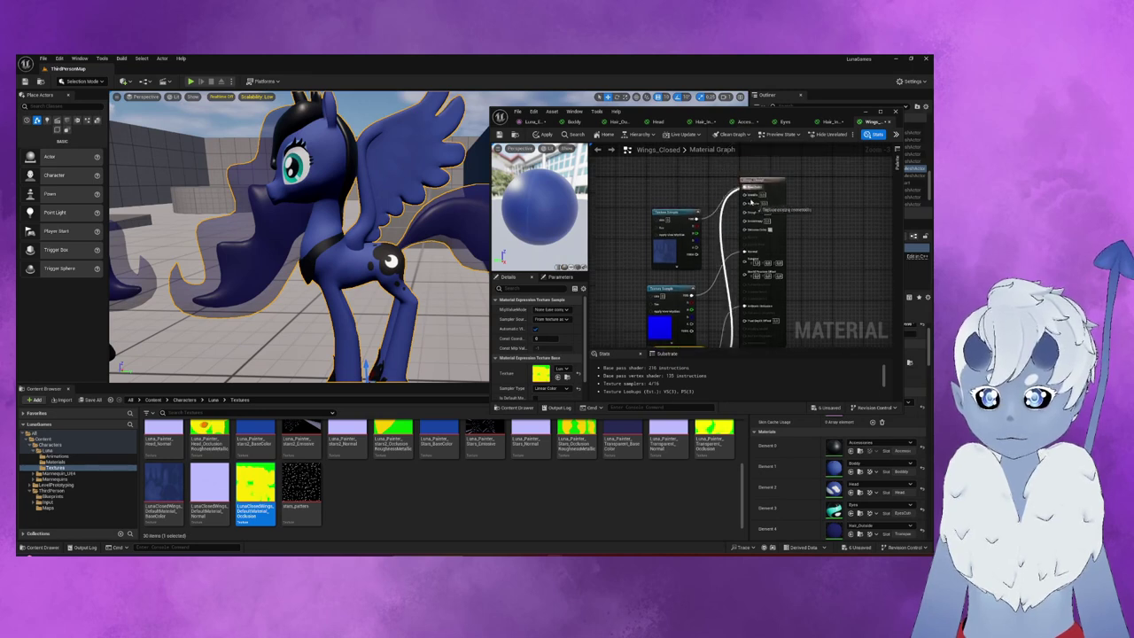
{"action": "left_click_drag", "start_coordinate": [749, 239], "coordinate": [747, 229]}
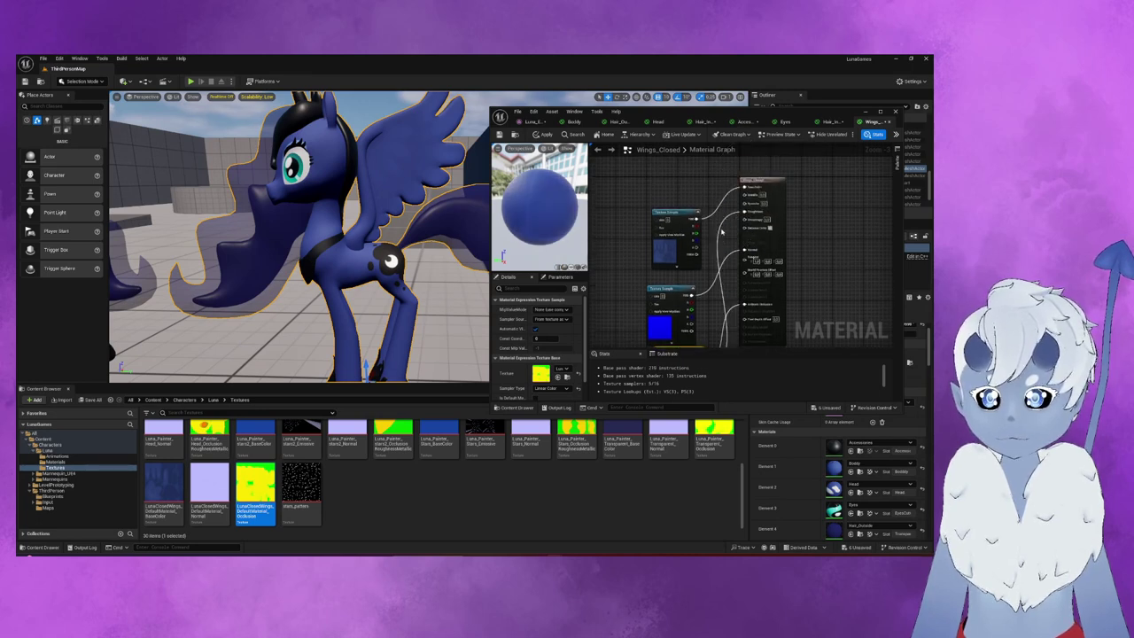
{"action": "right_click_drag", "start_coordinate": [710, 238], "coordinate": [717, 212]}
- Connect the bottom texture node to a material input and apply the Wings_Closed changes
{"action": "left_click_drag", "start_coordinate": [709, 344], "coordinate": [755, 163]}
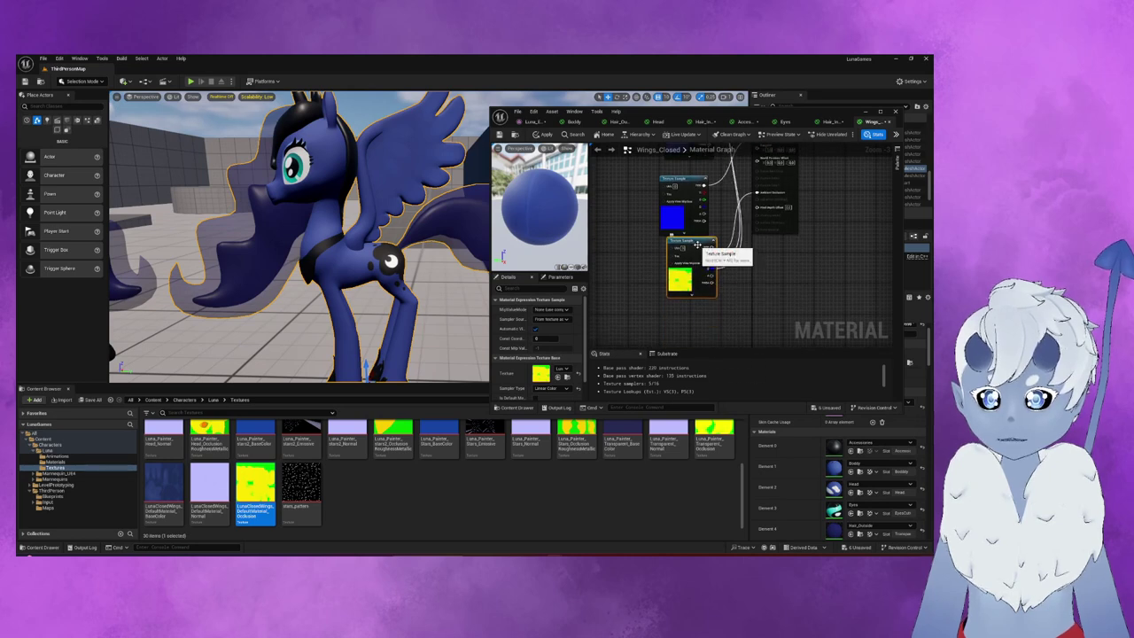
{"action": "left_click_drag", "start_coordinate": [698, 246], "coordinate": [690, 258]}
{"action": "left_click", "coordinate": [544, 134]}
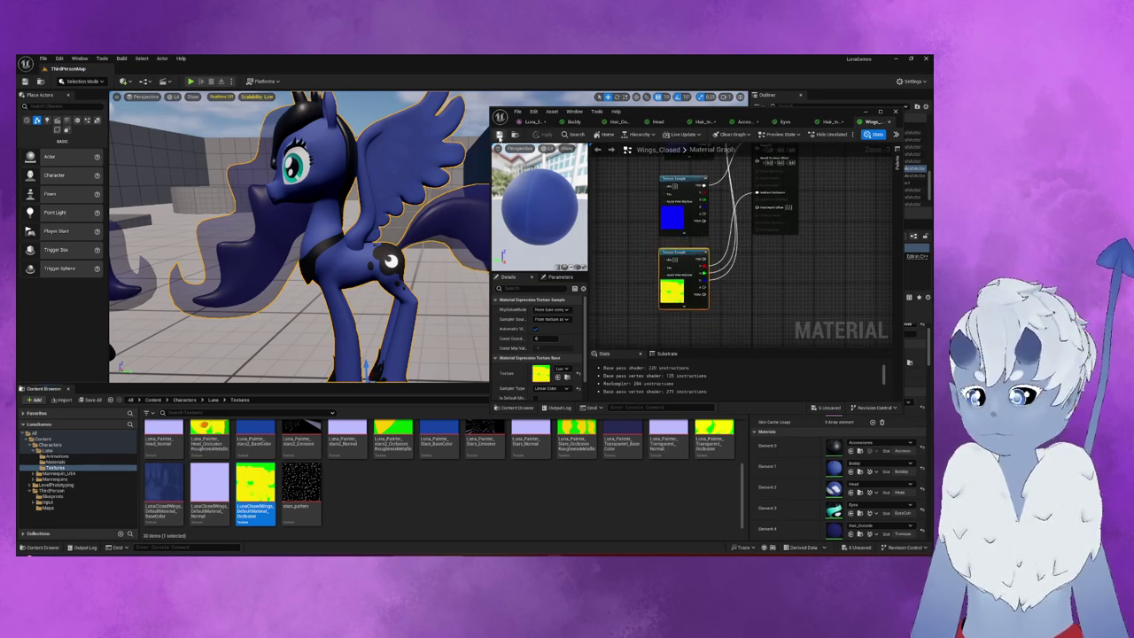
{"action": "left_click", "coordinate": [621, 260]}
{"action": "scroll", "coordinate": [620, 259], "scroll_direction": "down", "scroll_amount": 1}
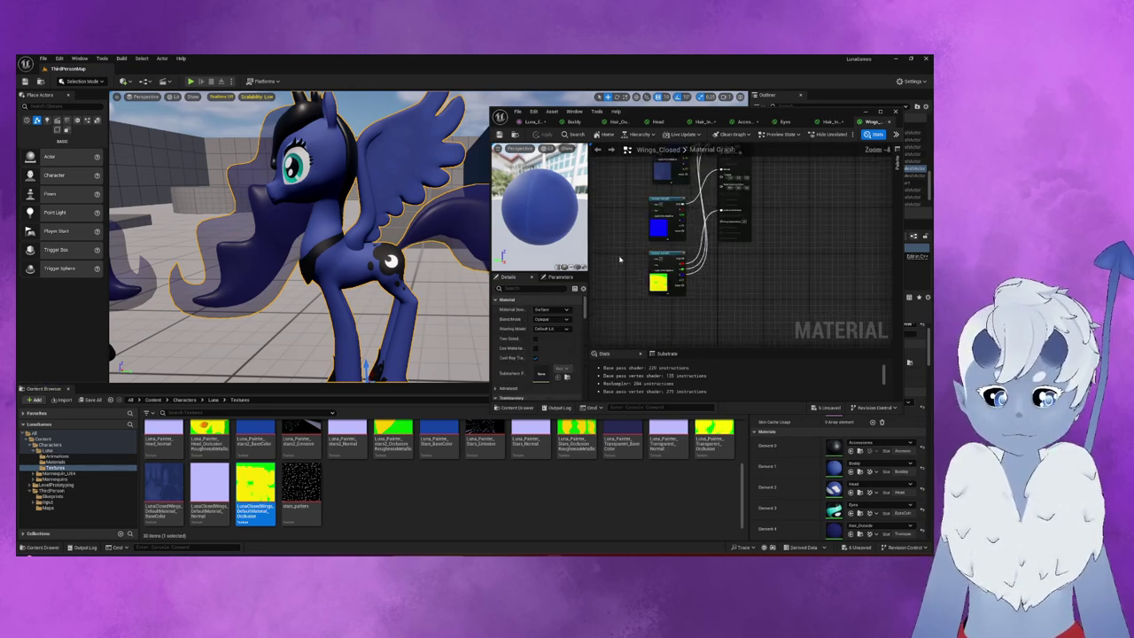
{"action": "right_click_drag", "start_coordinate": [619, 243], "coordinate": [653, 288]}
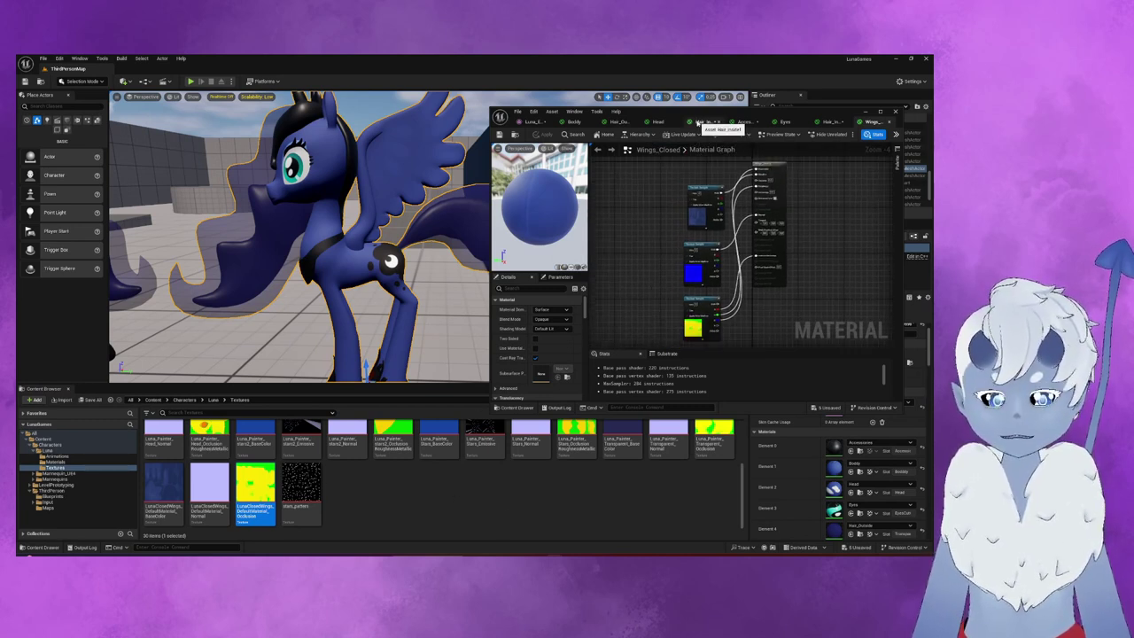
- In the Accessories graph, add a texture and the Accessories_Normal texture, wiring it to Normal
{"action": "left_click", "coordinate": [743, 121]}
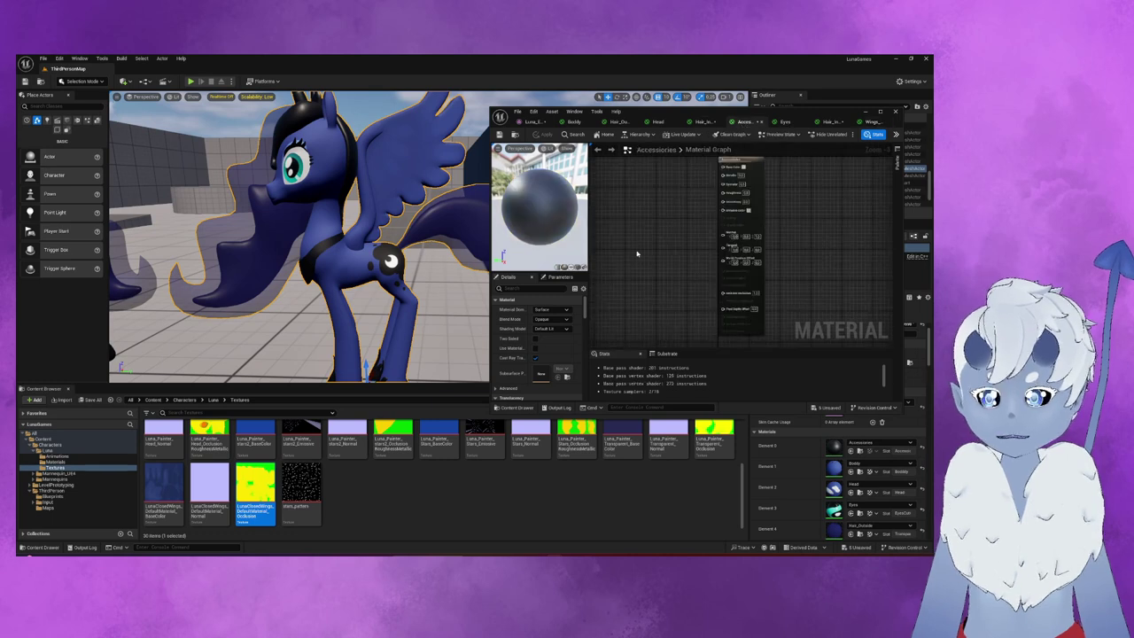
{"action": "scroll", "coordinate": [527, 488], "scroll_direction": "up", "scroll_amount": 1}
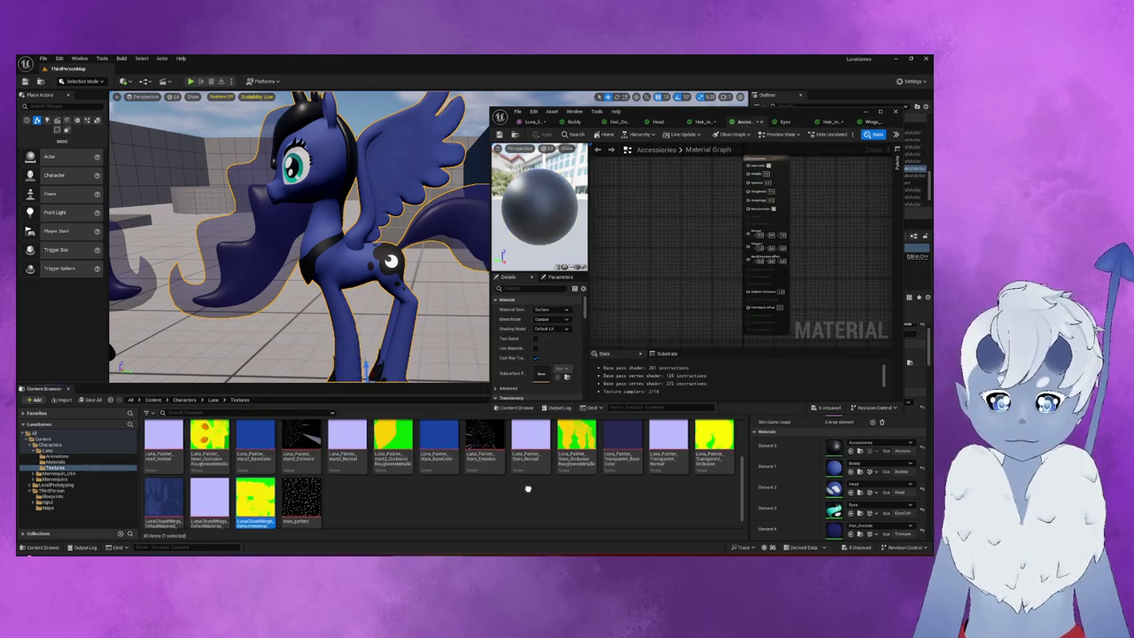
{"action": "scroll", "coordinate": [527, 489], "scroll_direction": "up", "scroll_amount": 1}
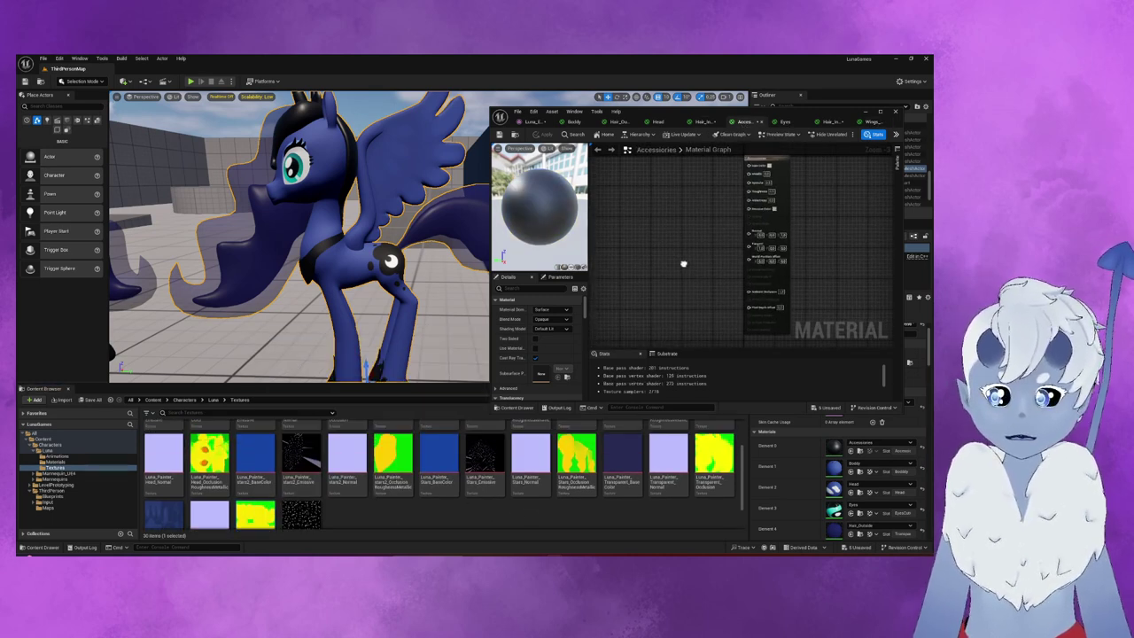
{"action": "right_click_drag", "start_coordinate": [684, 266], "coordinate": [712, 303]}
{"action": "scroll", "coordinate": [496, 528], "scroll_direction": "up", "scroll_amount": 1}
{"action": "scroll", "coordinate": [496, 529], "scroll_direction": "up", "scroll_amount": 2}
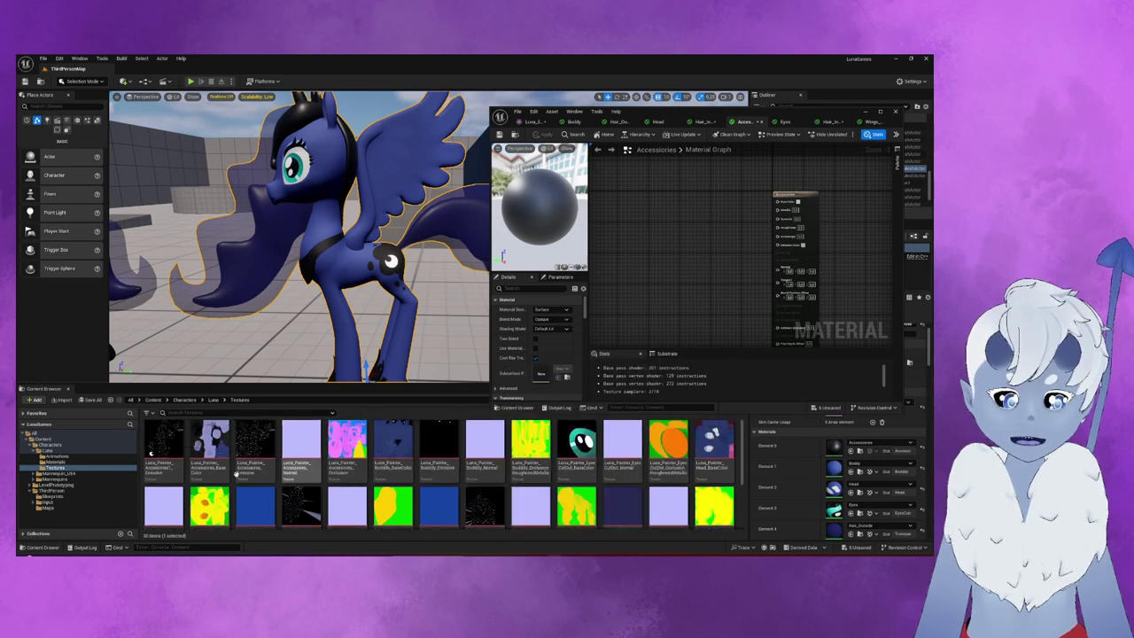
{"action": "mouse_move", "coordinate": [209, 443]}
{"action": "left_mouse_down"}
{"action": "mouse_move", "coordinate": [643, 226]}
{"action": "mouse_move", "coordinate": [781, 203]}
{"action": "left_mouse_up"}
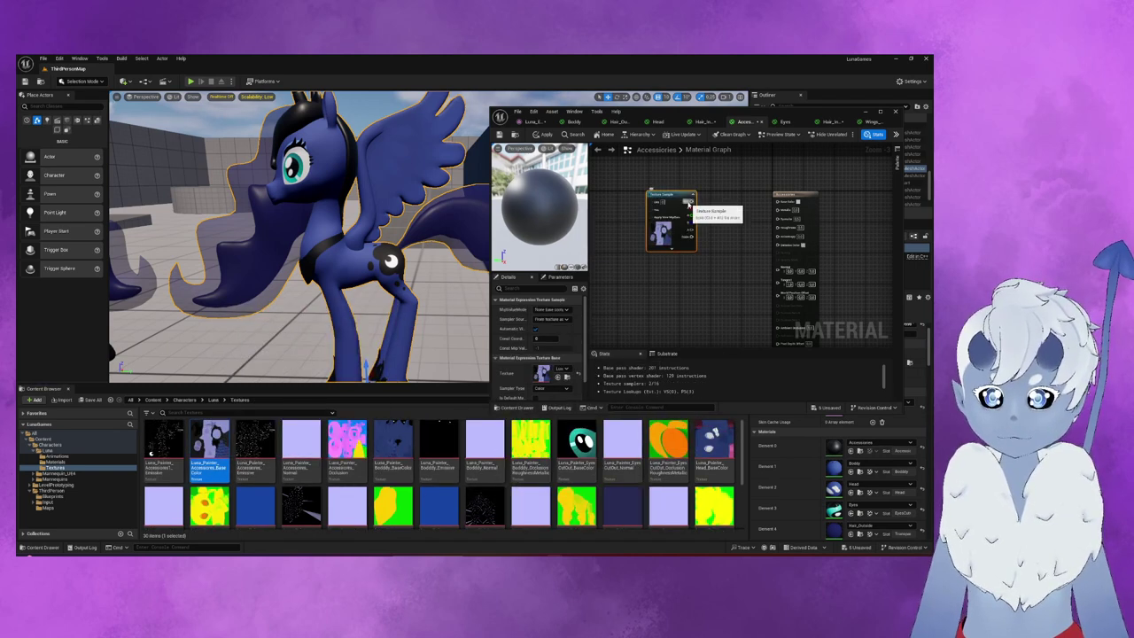
{"action": "left_click_drag", "start_coordinate": [308, 462], "coordinate": [672, 272]}
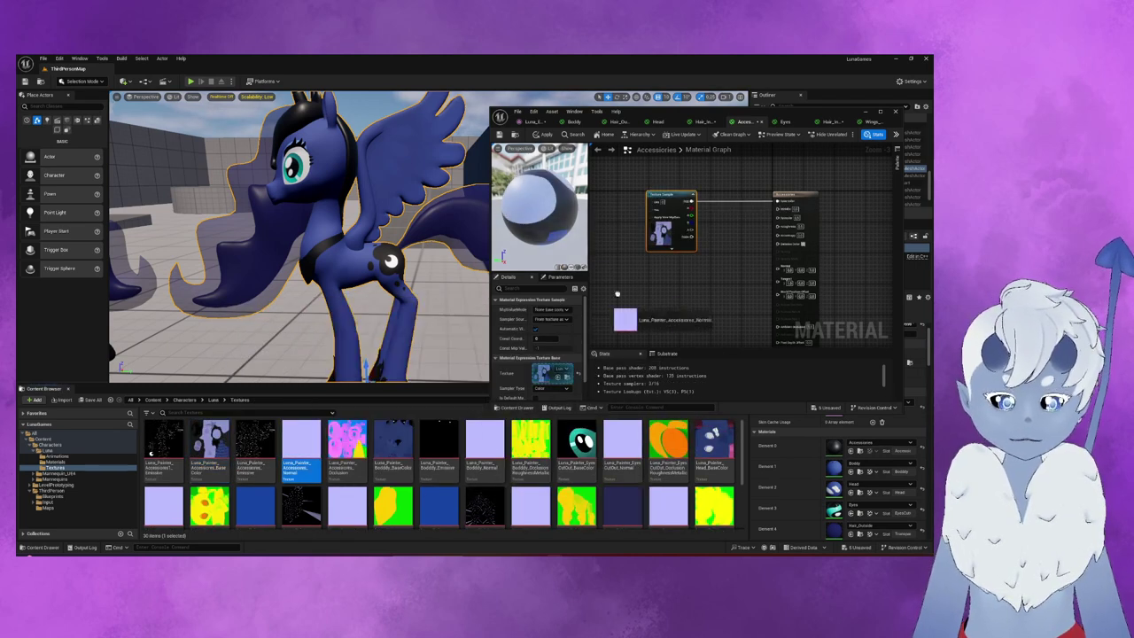
{"action": "mouse_move", "coordinate": [709, 277]}
{"action": "left_mouse_down"}
{"action": "mouse_move", "coordinate": [778, 266]}
{"action": "mouse_move", "coordinate": [665, 267]}
{"action": "left_mouse_up"}
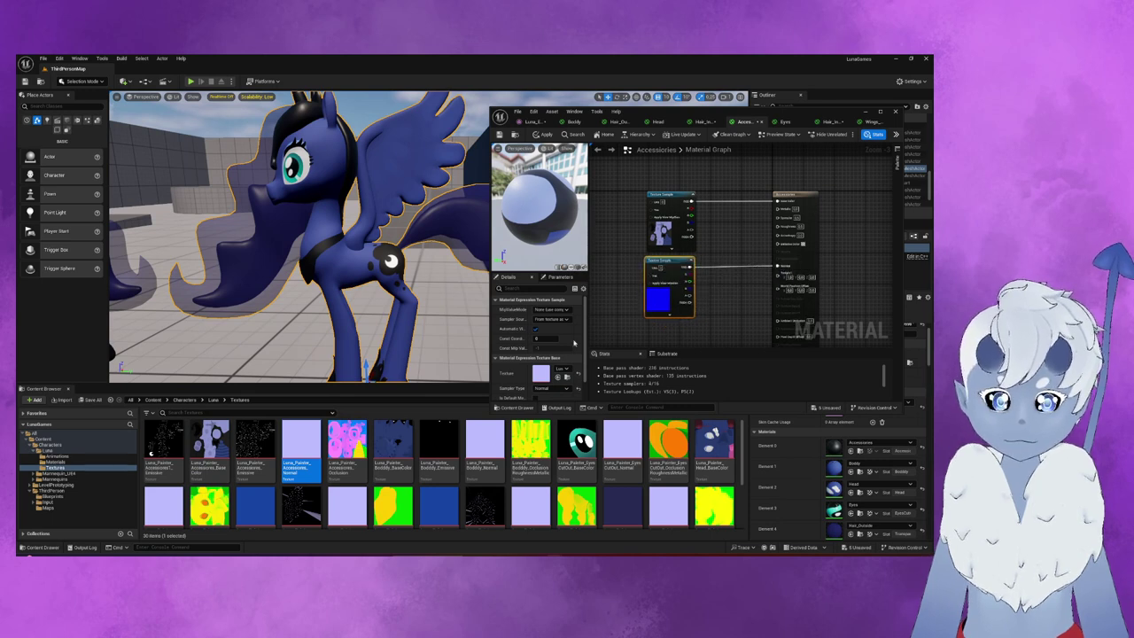
- Add the Occlusion texture and wire it to a material input
{"action": "mouse_move", "coordinate": [346, 443]}
{"action": "left_mouse_down"}
{"action": "mouse_move", "coordinate": [689, 326]}
{"action": "mouse_move", "coordinate": [732, 234]}
{"action": "left_mouse_up"}
{"action": "key", "text": "Escape"}
{"action": "left_click_drag", "start_coordinate": [719, 330], "coordinate": [776, 309]}
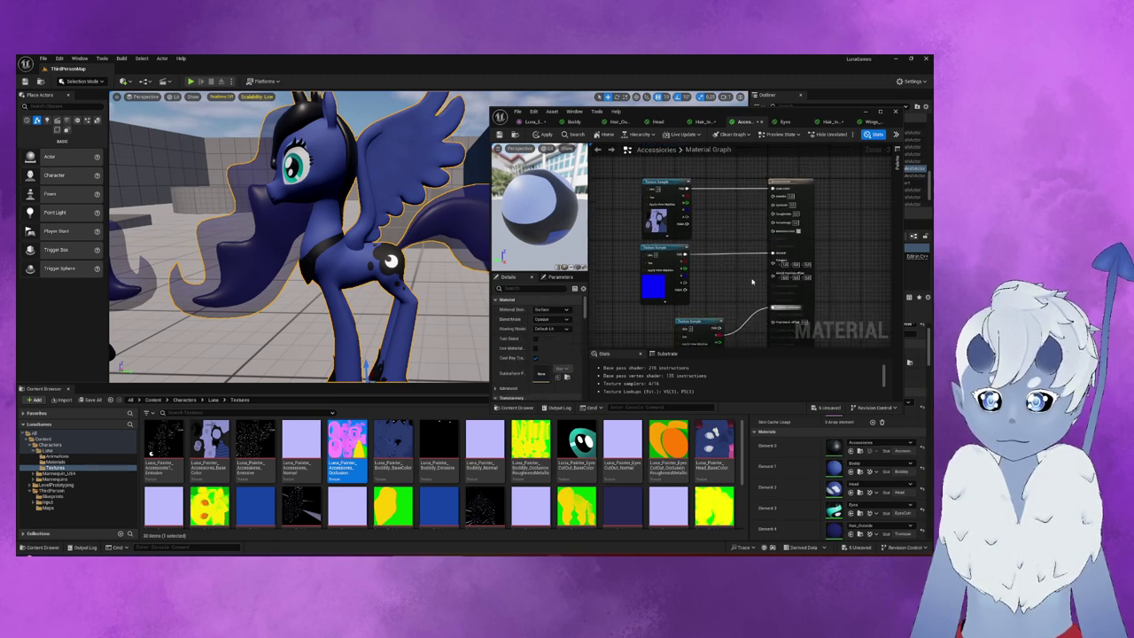
{"action": "mouse_move", "coordinate": [771, 191]}
{"action": "left_mouse_down"}
{"action": "mouse_move", "coordinate": [717, 317]}
{"action": "mouse_move", "coordinate": [661, 279]}
{"action": "left_mouse_up"}
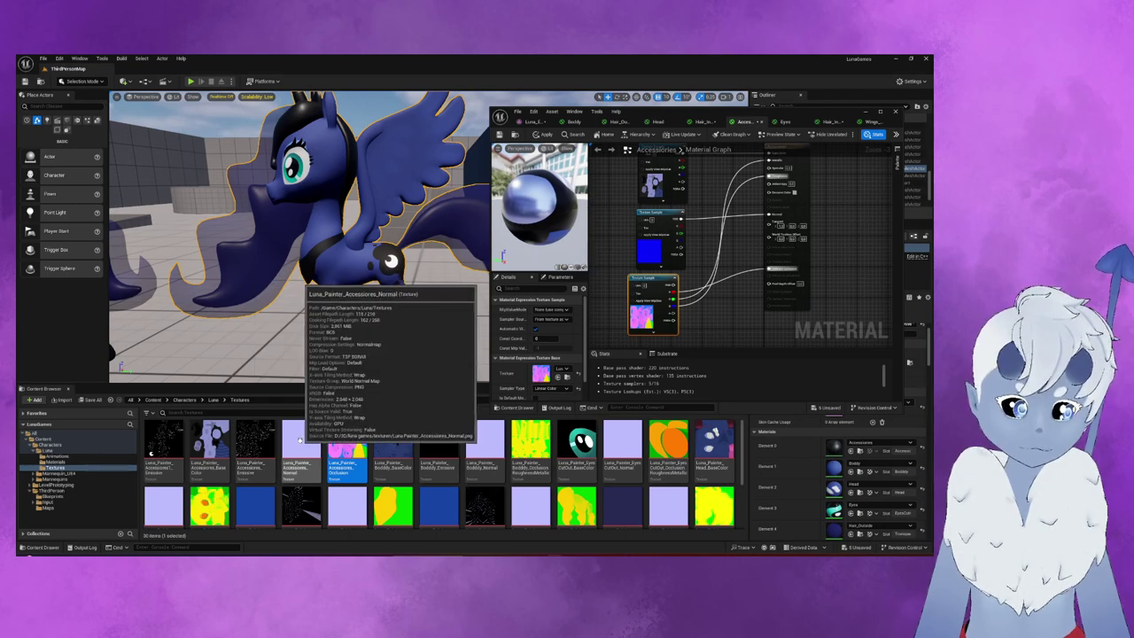
- Add Accessories1_Emissive and Accessories_Emissive as Texture Sample nodes in the graph
{"action": "left_click", "coordinate": [164, 444]}
{"action": "mouse_move", "coordinate": [164, 443]}
{"action": "left_mouse_down"}
{"action": "mouse_move", "coordinate": [639, 418]}
{"action": "mouse_move", "coordinate": [713, 353]}
{"action": "mouse_move", "coordinate": [629, 348]}
{"action": "left_mouse_up"}
{"action": "right_click_drag", "start_coordinate": [631, 342], "coordinate": [666, 275]}
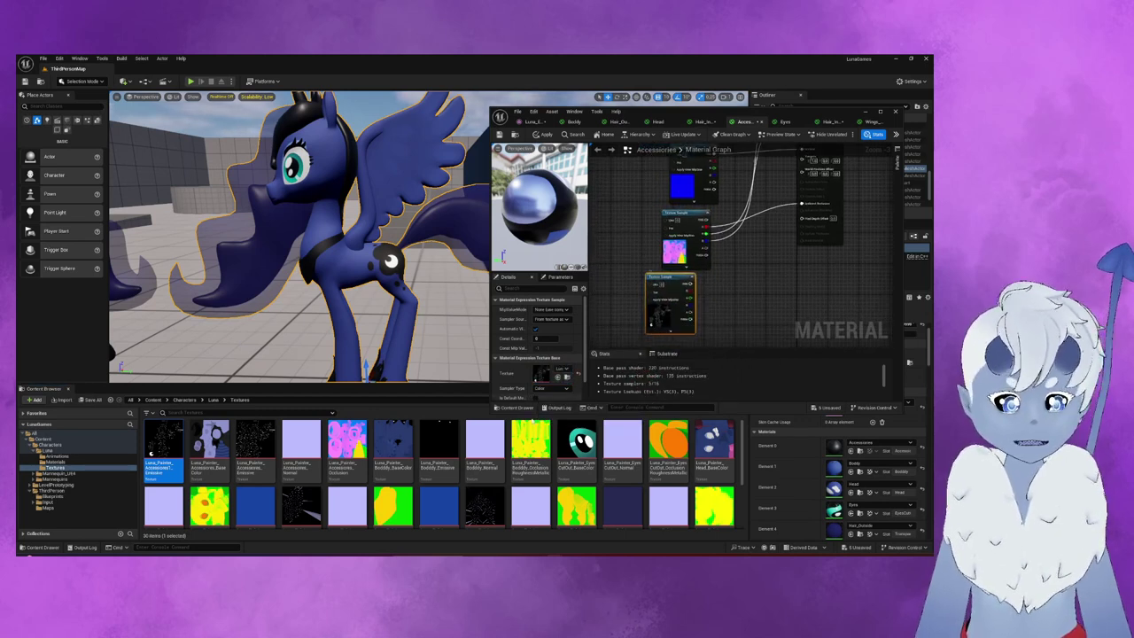
{"action": "left_click", "coordinate": [255, 443]}
{"action": "mouse_move", "coordinate": [255, 443]}
{"action": "left_mouse_down"}
{"action": "mouse_move", "coordinate": [667, 314]}
{"action": "mouse_move", "coordinate": [628, 301]}
{"action": "mouse_move", "coordinate": [757, 297]}
{"action": "left_mouse_up"}
{"action": "left_click", "coordinate": [658, 316]}
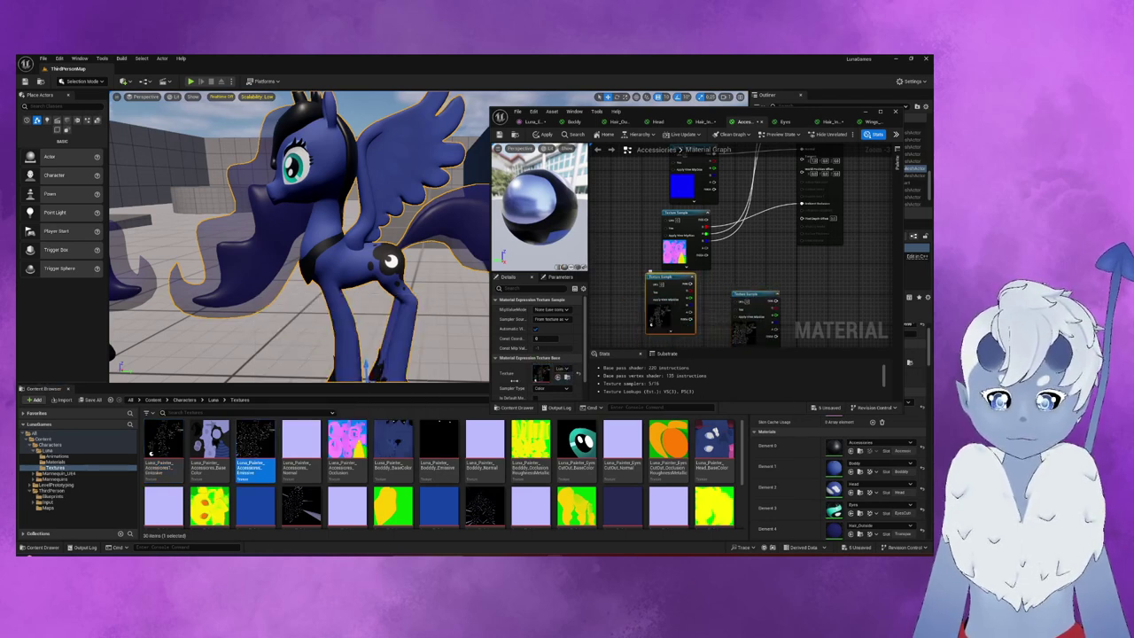
{"action": "left_click", "coordinate": [164, 443]}
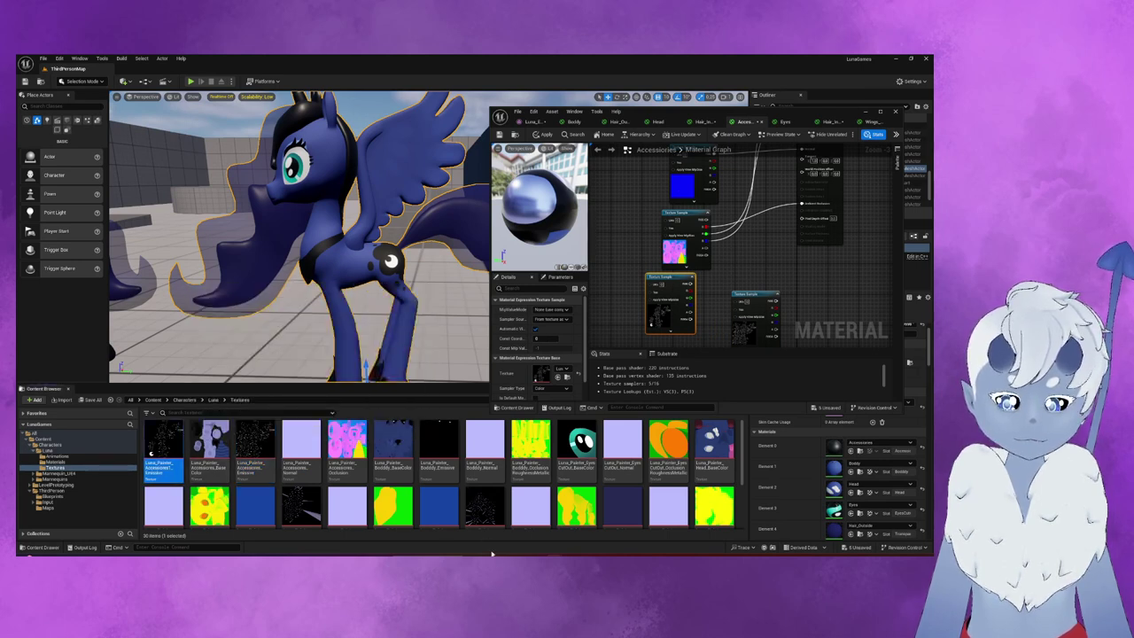
- Preview the Accessories1_Emissive and Boddy_Emissive textures in the texturen folder
{"action": "left_click", "coordinate": [494, 521]}
{"action": "left_click", "coordinate": [591, 251]}
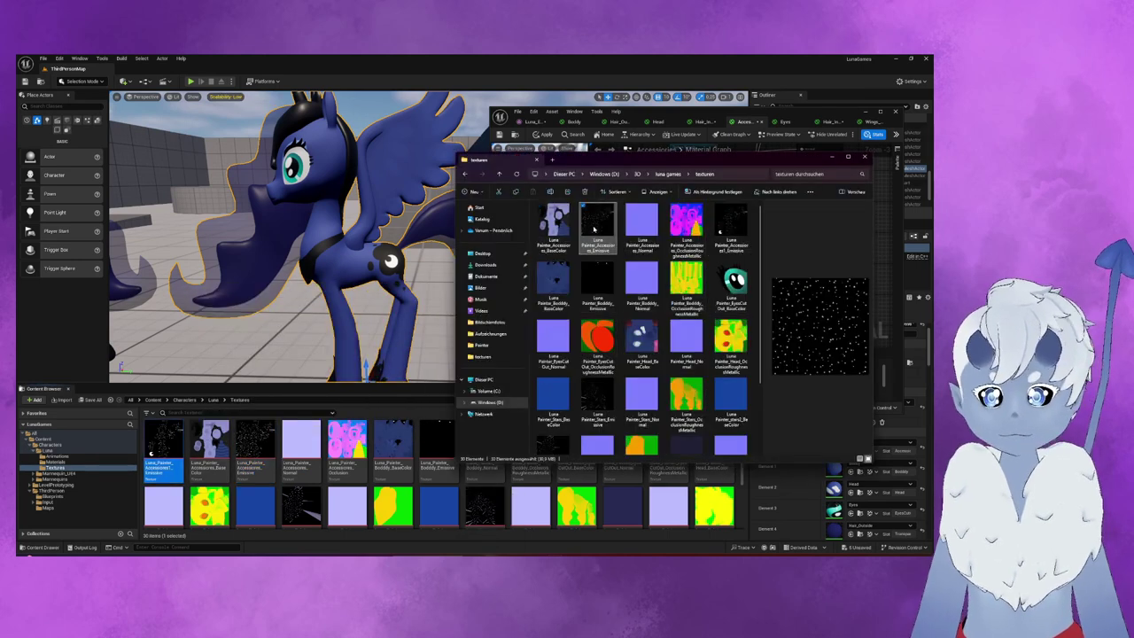
{"action": "left_click", "coordinate": [731, 231]}
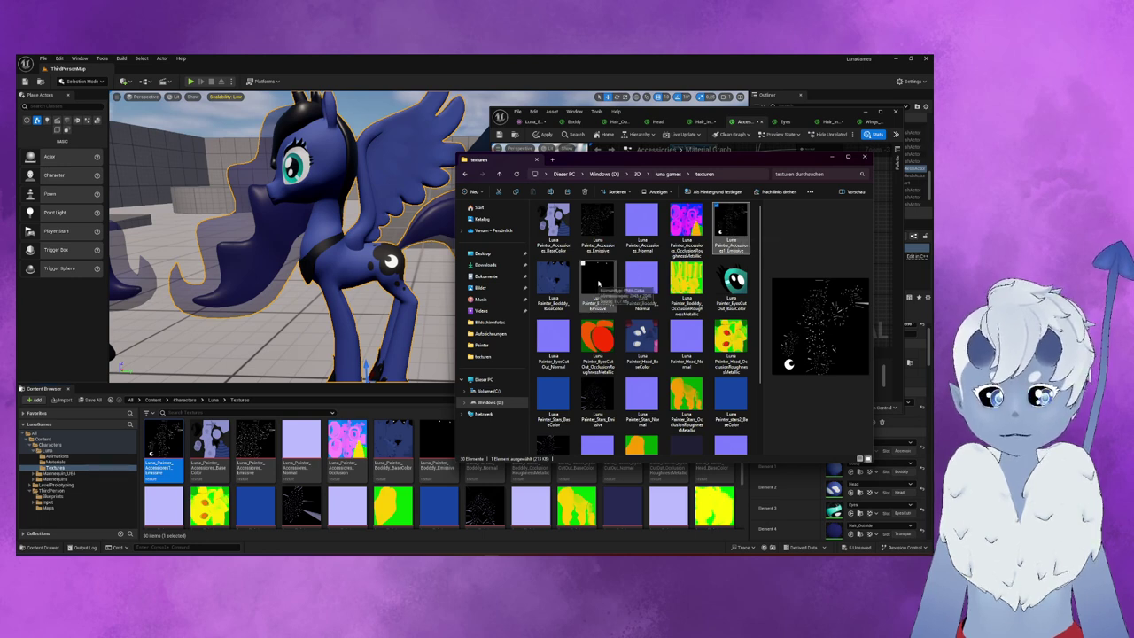
{"action": "left_click", "coordinate": [599, 284]}
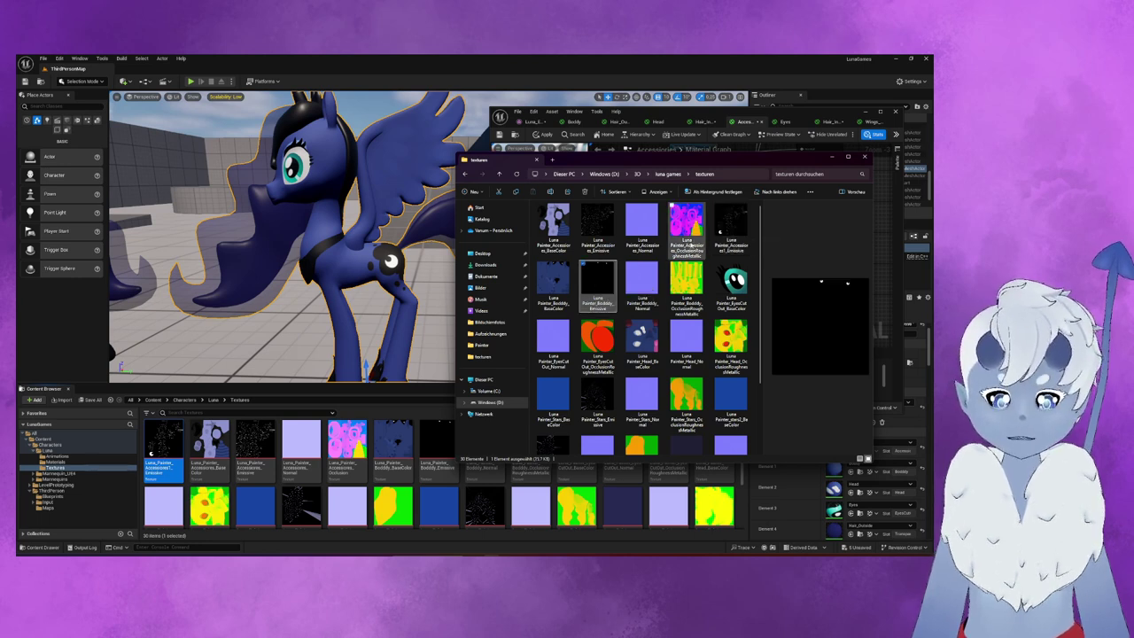
{"action": "left_click", "coordinate": [731, 226]}
- Check the Boddy and Accessories material graphs in Unreal
{"action": "left_click", "coordinate": [575, 121]}
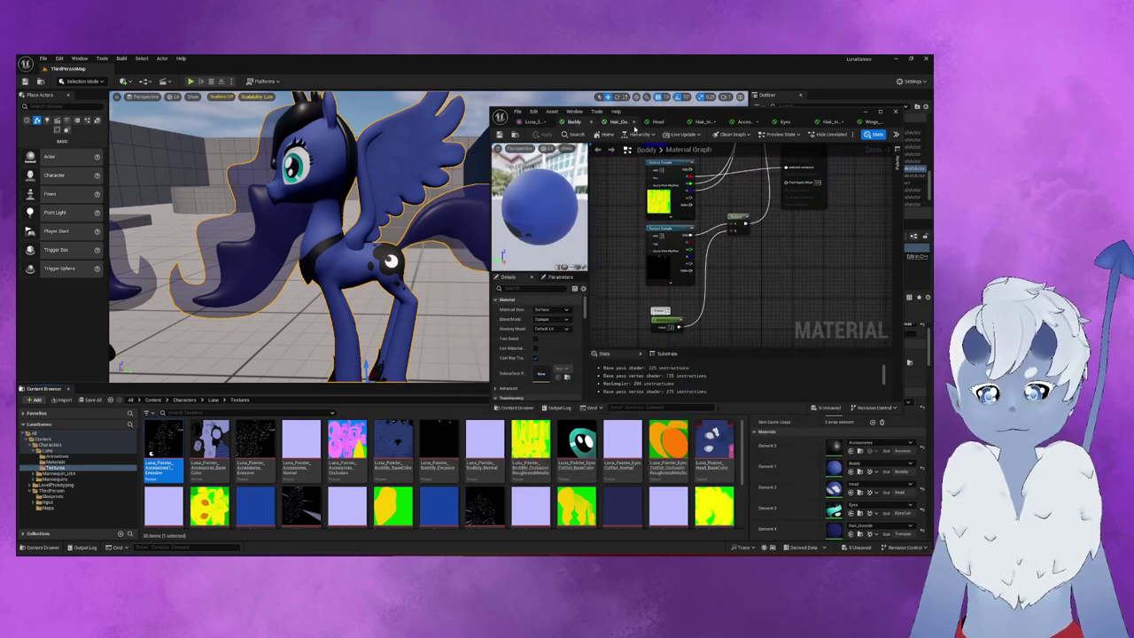
{"action": "left_click", "coordinate": [747, 122]}
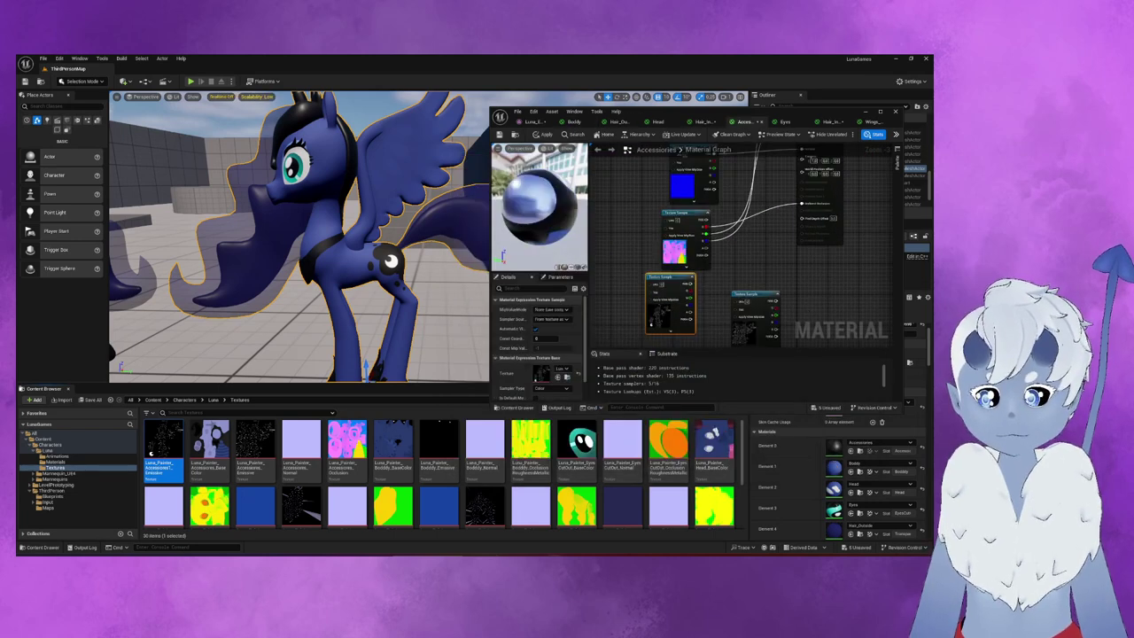
{"action": "mouse_move", "coordinate": [258, 448]}
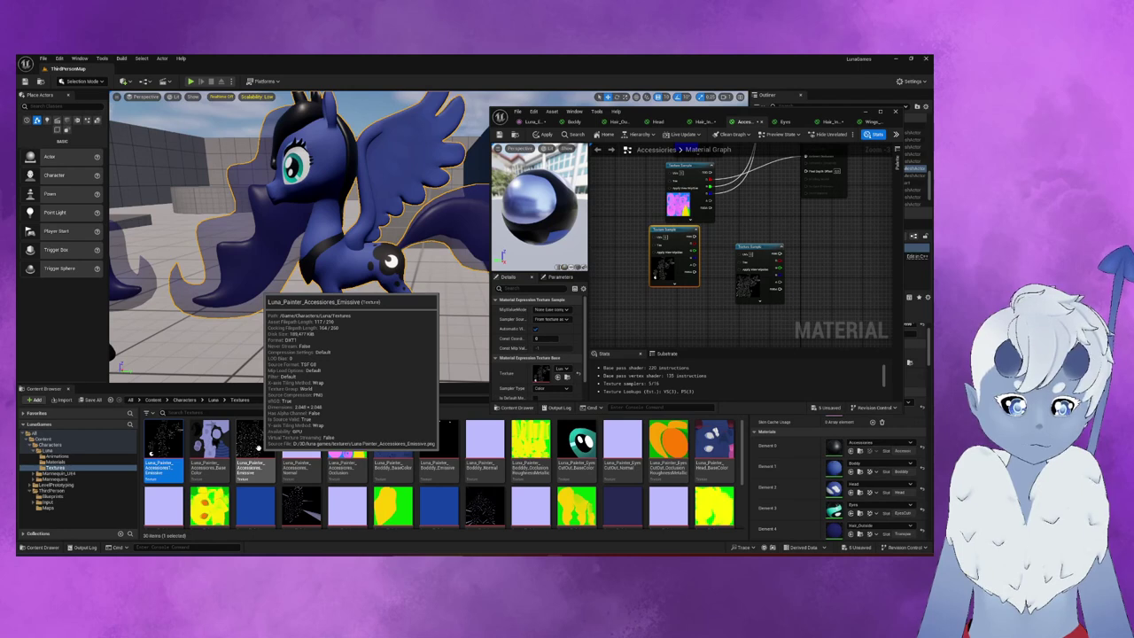
{"action": "mouse_move", "coordinate": [506, 551]}
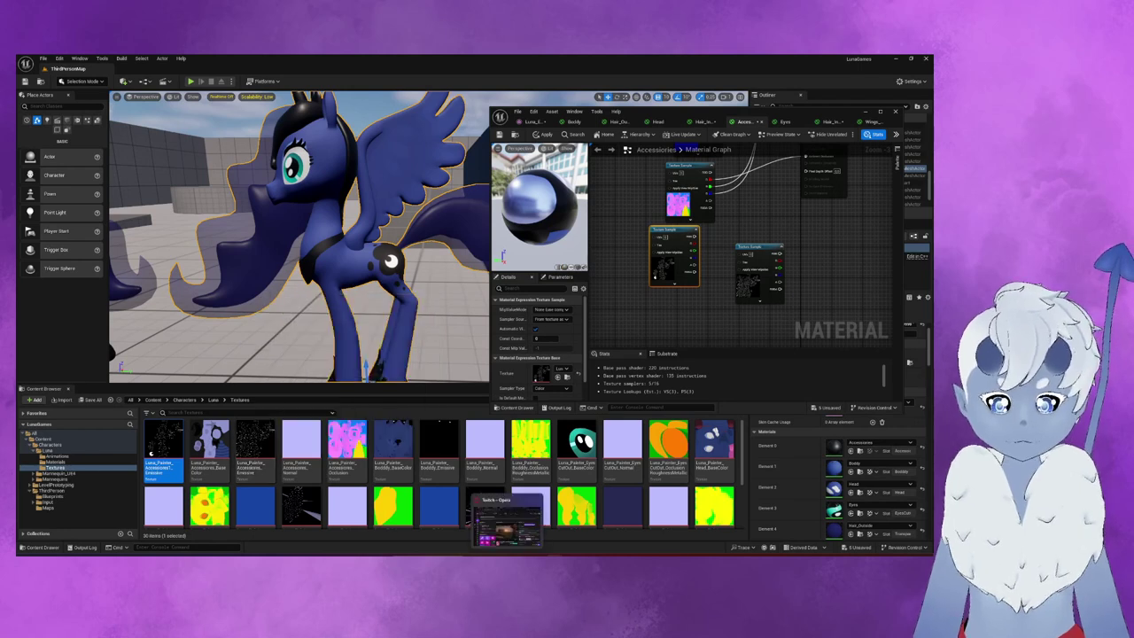
- Preview Accessories_Emissive and Accessories1_Emissive, opening then dismissing the latter's file options
{"action": "left_click", "coordinate": [490, 523]}
{"action": "left_click", "coordinate": [599, 232]}
{"action": "left_click", "coordinate": [730, 225]}
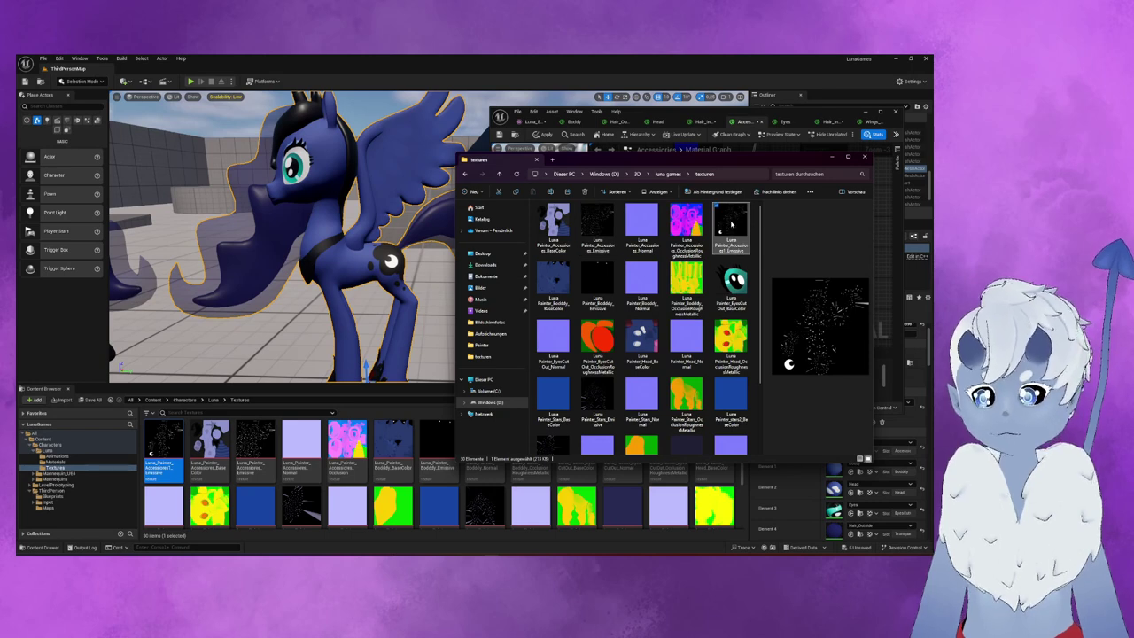
{"action": "right_click", "coordinate": [731, 225]}
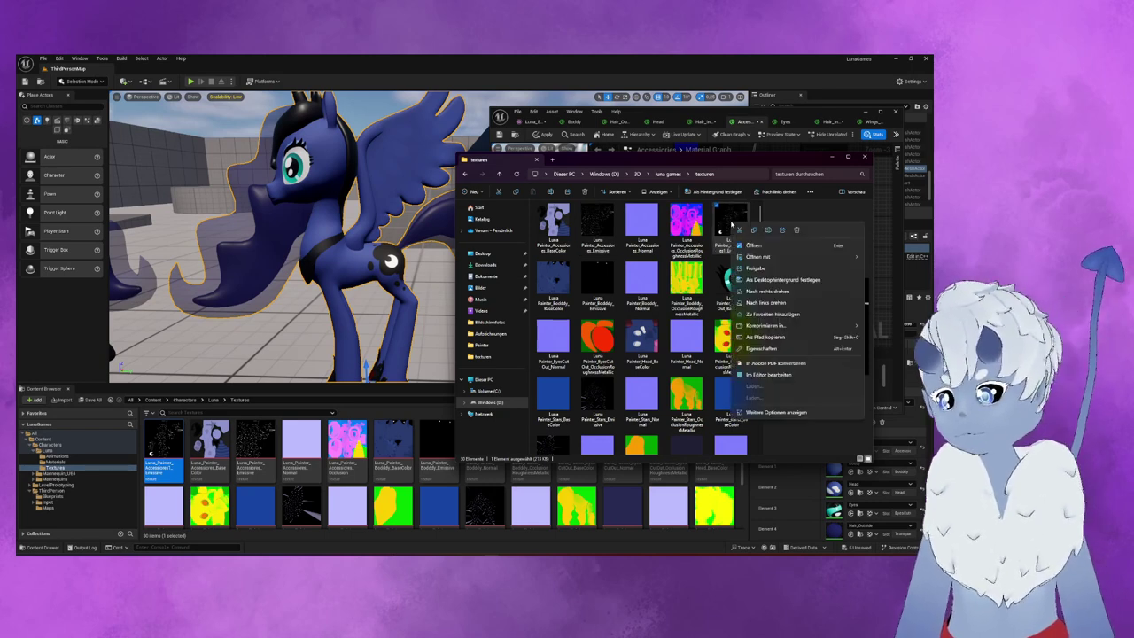
{"action": "key", "text": "Escape"}
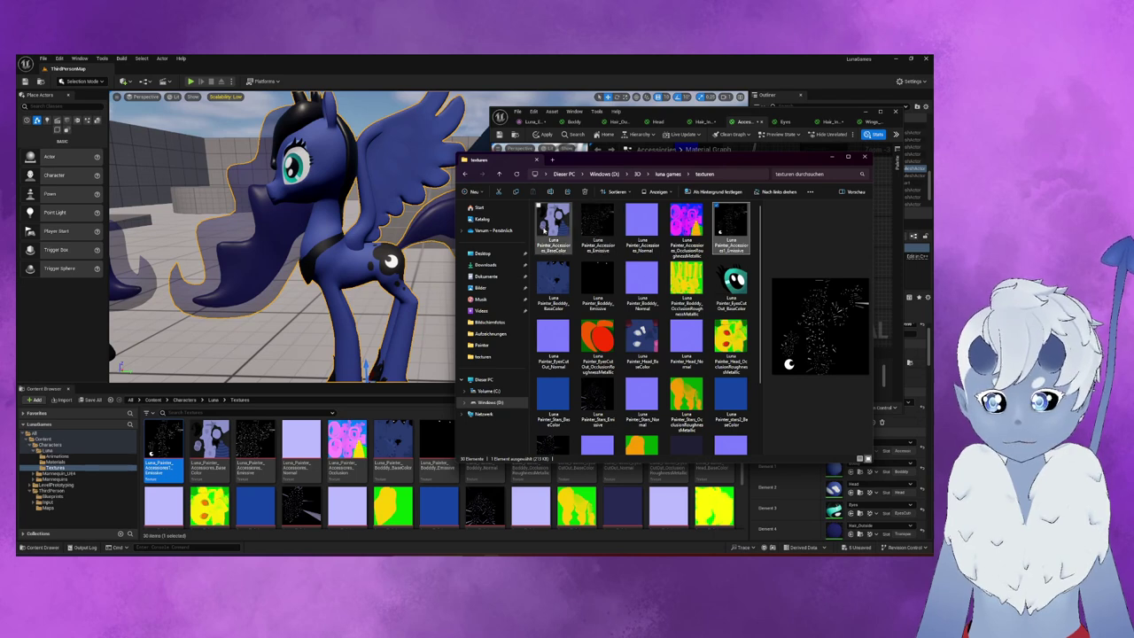
- Preview the accessories BaseColor and emissive textures, then show Open with for Accessories1_Emissive
{"action": "left_click", "coordinate": [544, 230]}
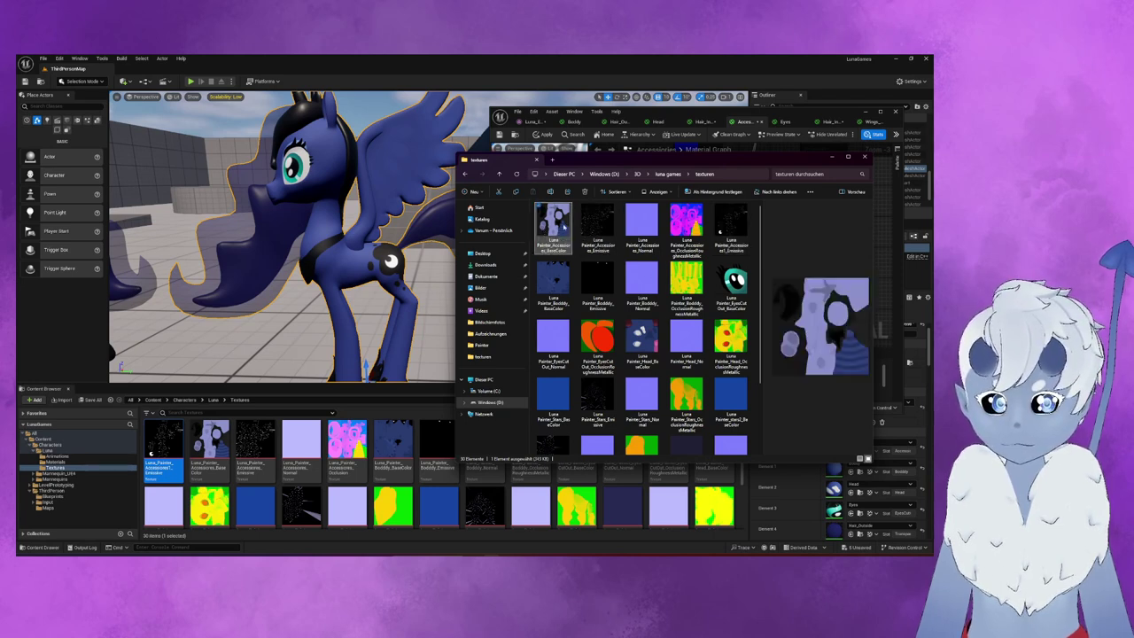
{"action": "left_click", "coordinate": [594, 226]}
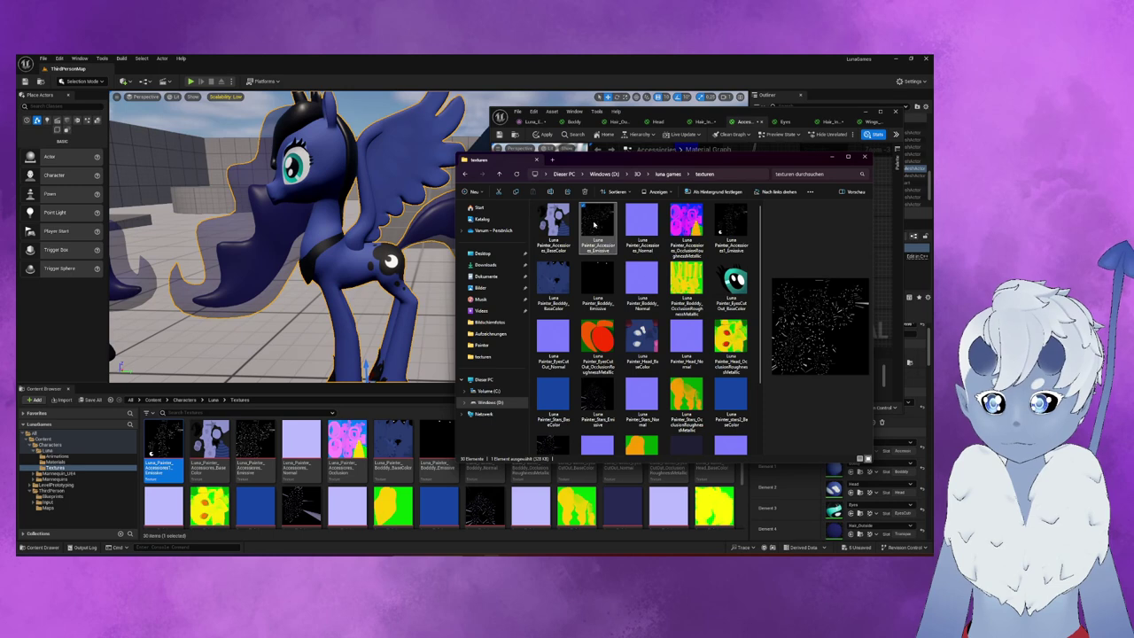
{"action": "left_click", "coordinate": [738, 223]}
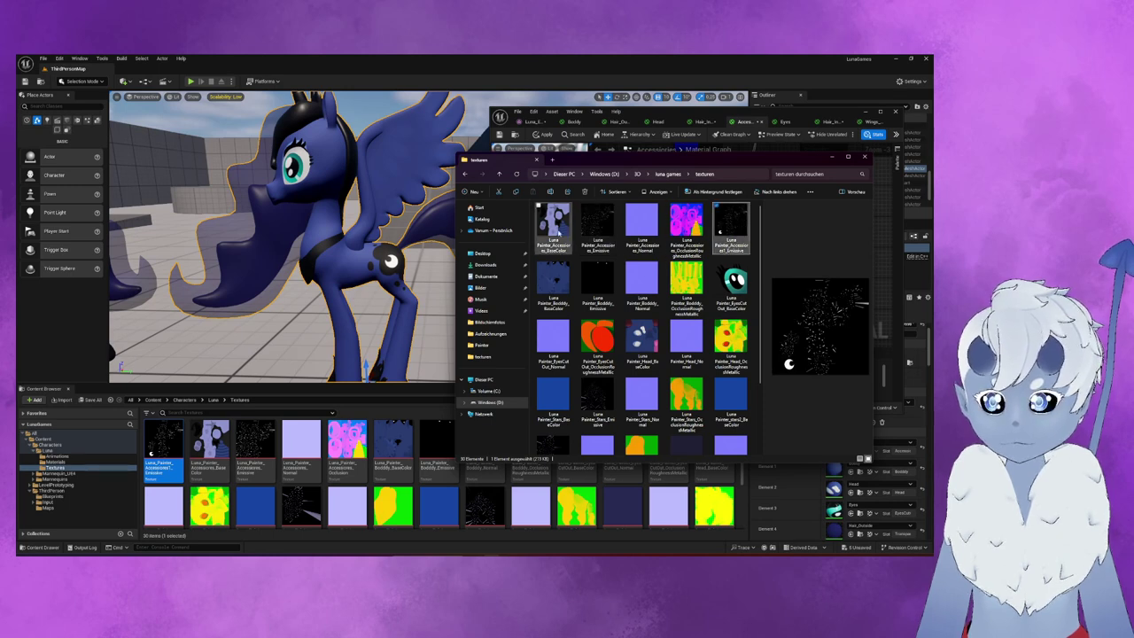
{"action": "right_click", "coordinate": [732, 226]}
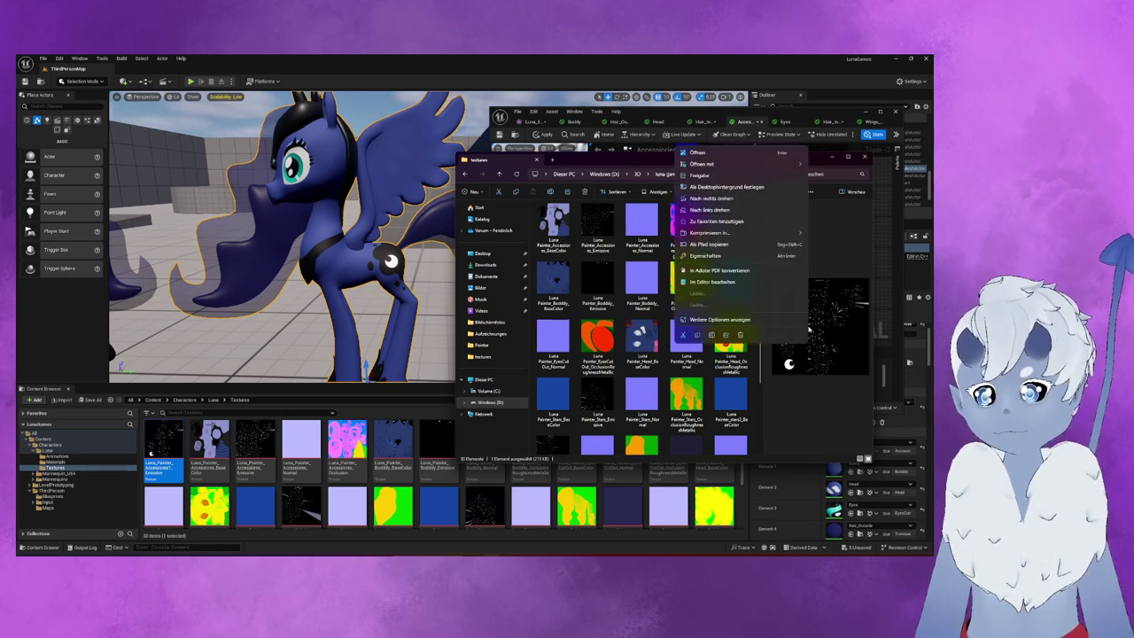
{"action": "mouse_move", "coordinate": [709, 153]}
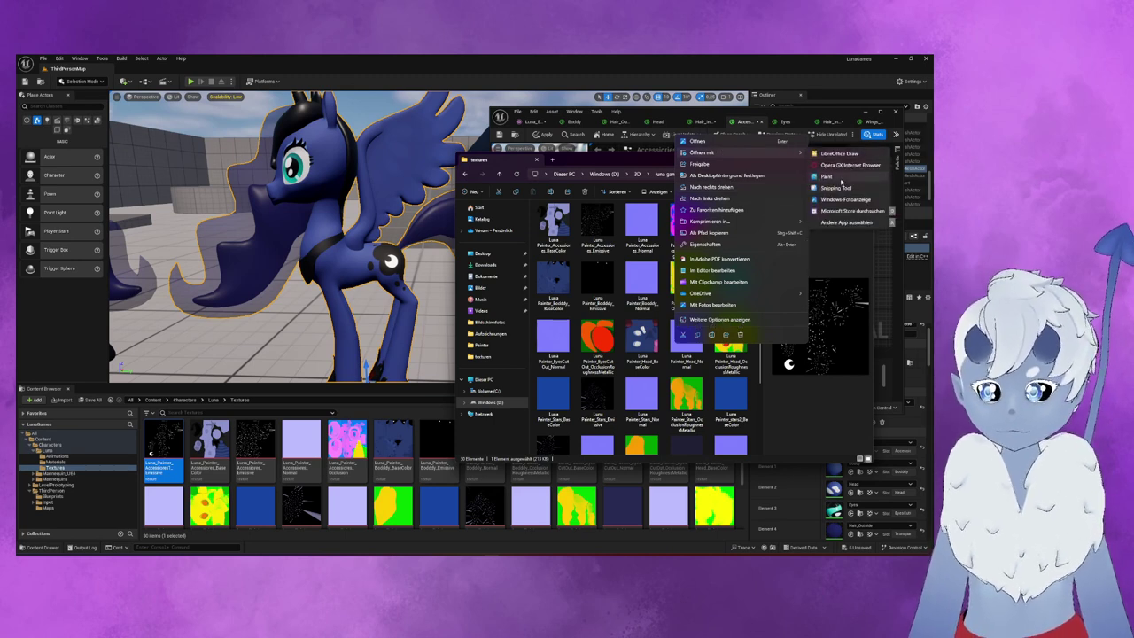
- Open the Accessories1_Emissive texture in Paint and maximise the window
{"action": "left_click", "coordinate": [842, 182]}
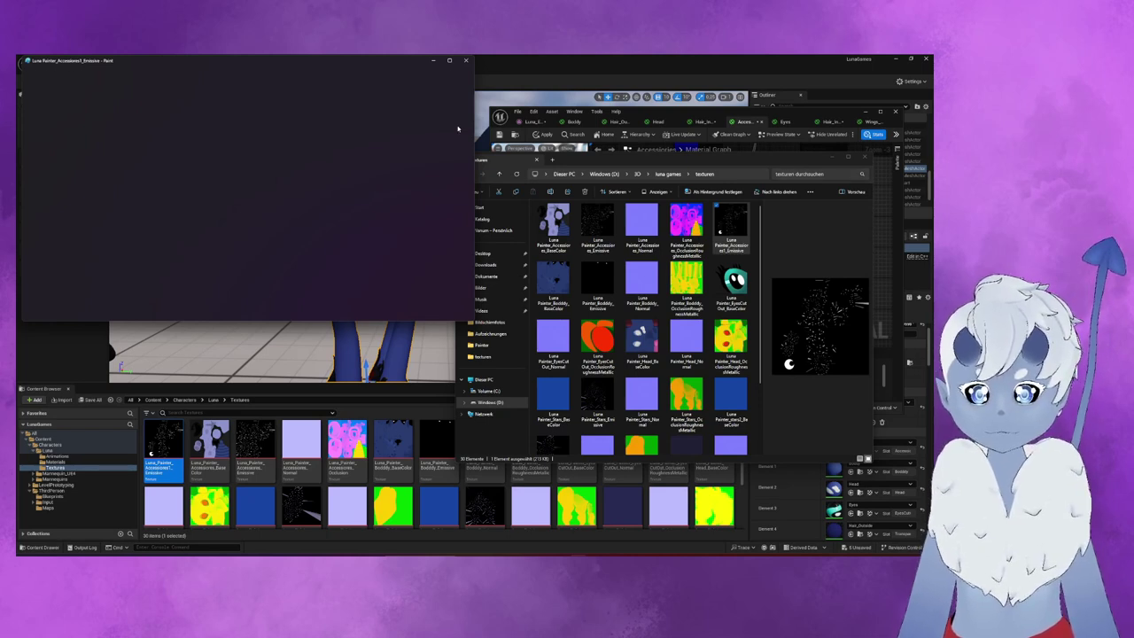
{"action": "left_click_drag", "start_coordinate": [292, 66], "coordinate": [515, 95]}
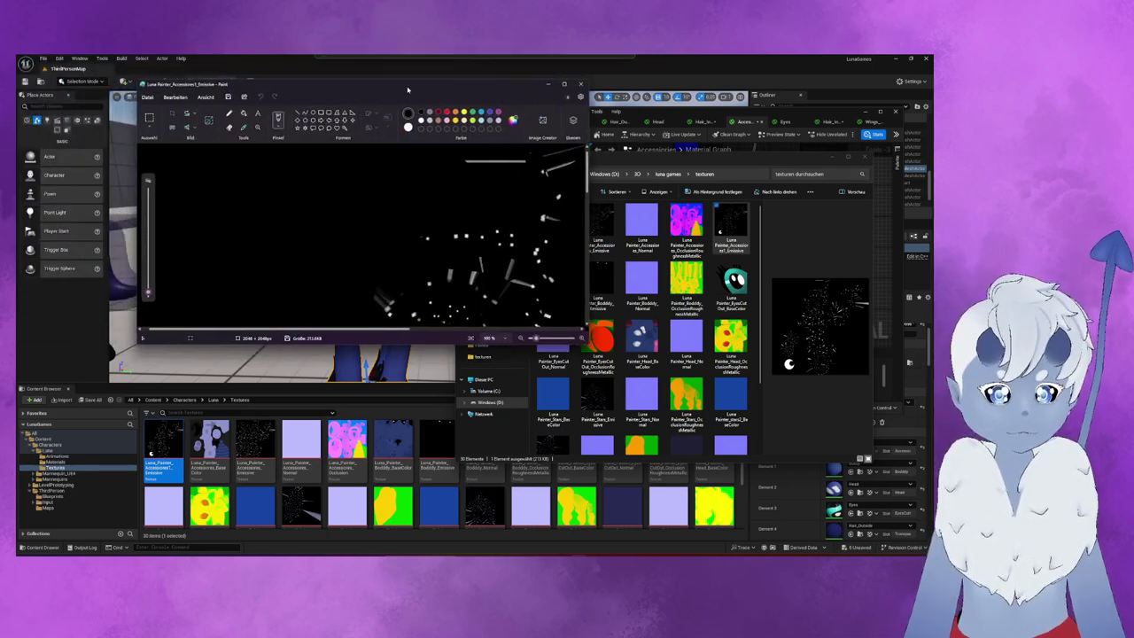
{"action": "left_click", "coordinate": [600, 93]}
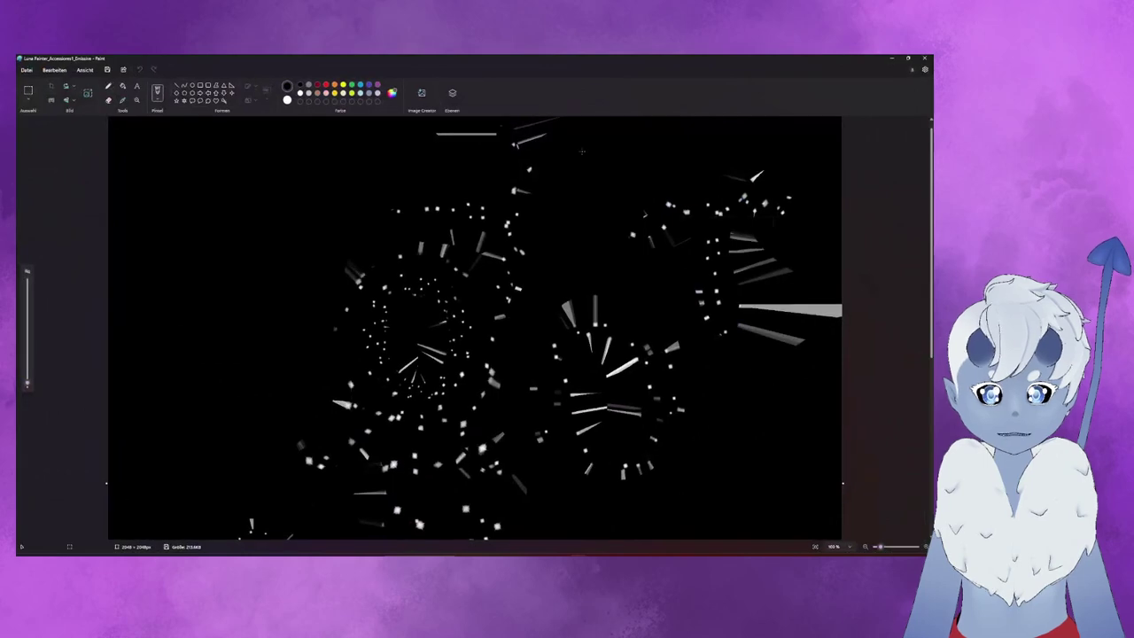
{"action": "scroll", "coordinate": [531, 248], "scroll_direction": "down", "scroll_amount": 5}
{"action": "scroll", "coordinate": [497, 226], "scroll_direction": "up", "scroll_amount": 3}
{"action": "scroll", "coordinate": [419, 182], "scroll_direction": "up", "scroll_amount": 3}
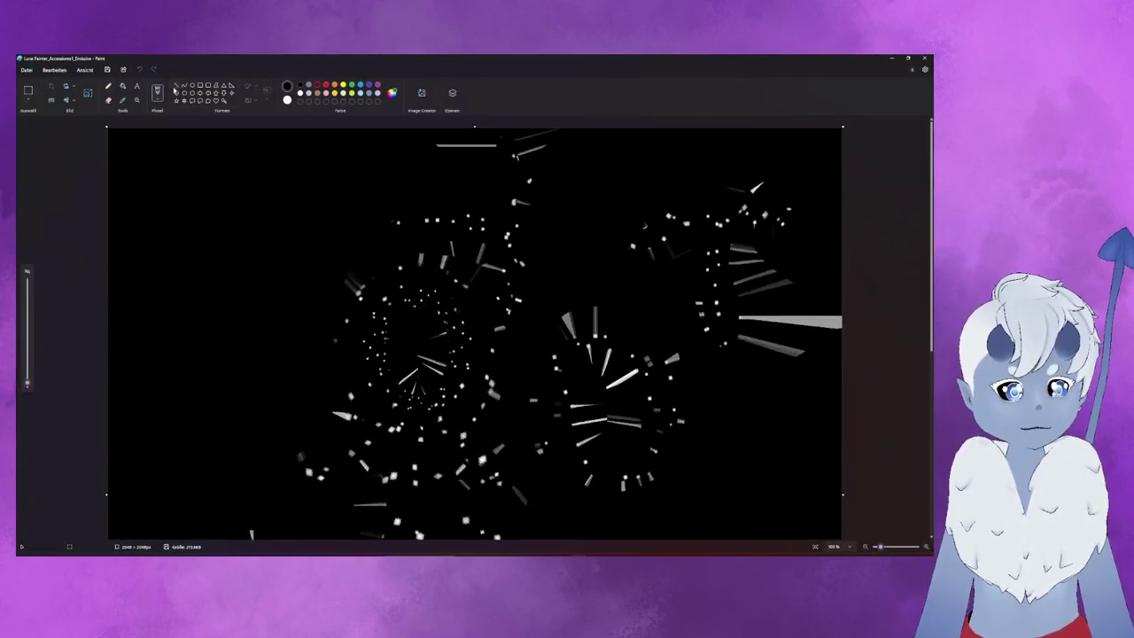
- Draw black rectangles over the left star cluster
{"action": "left_click", "coordinate": [202, 87]}
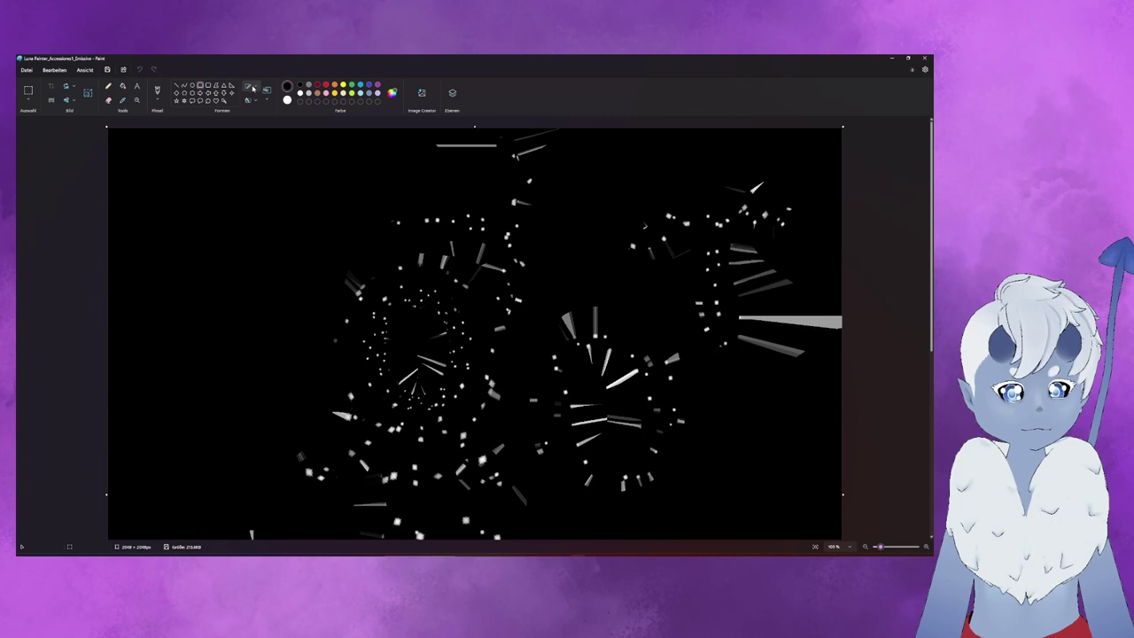
{"action": "left_click_drag", "start_coordinate": [341, 192], "coordinate": [714, 486]}
{"action": "left_click", "coordinate": [737, 464]}
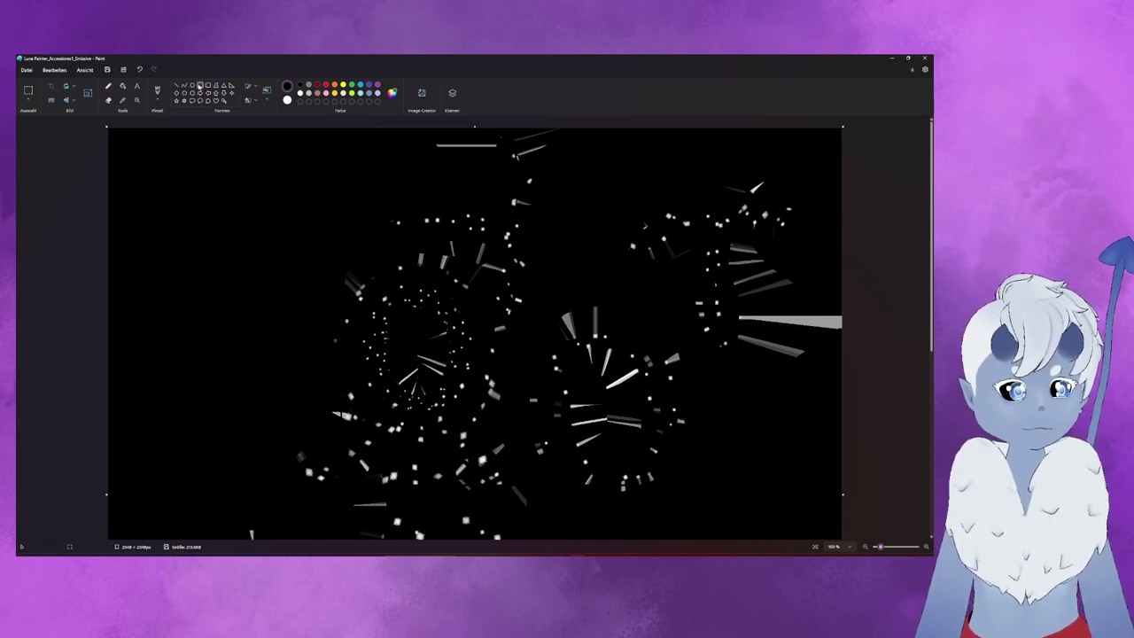
{"action": "left_click_drag", "start_coordinate": [283, 209], "coordinate": [493, 422]}
{"action": "left_click_drag", "start_coordinate": [428, 339], "coordinate": [486, 340]}
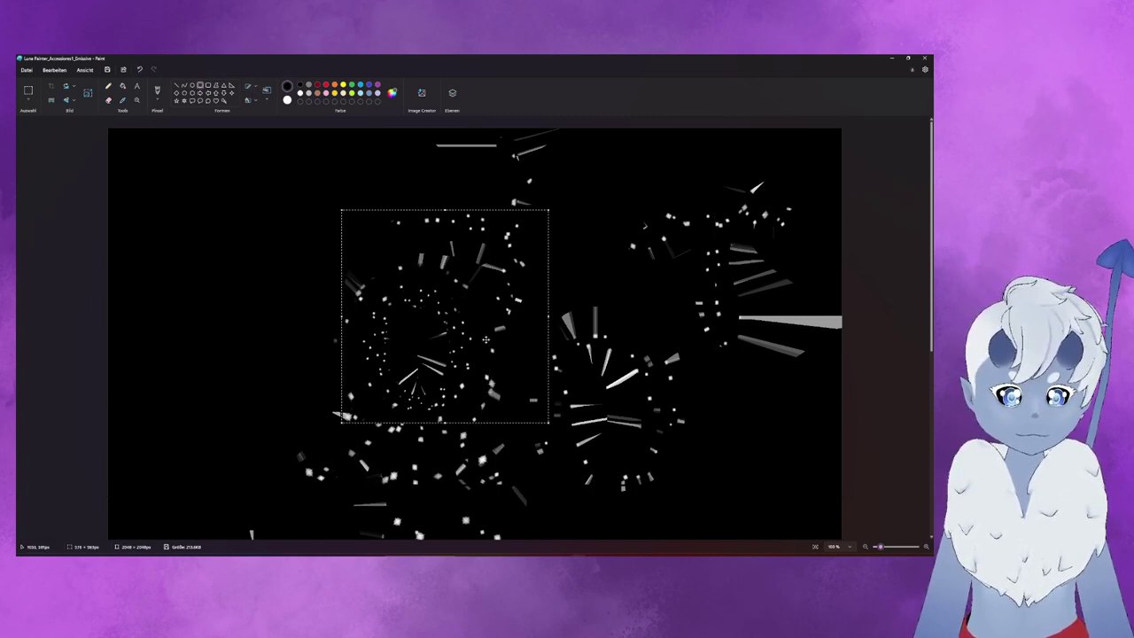
{"action": "left_click", "coordinate": [134, 169]}
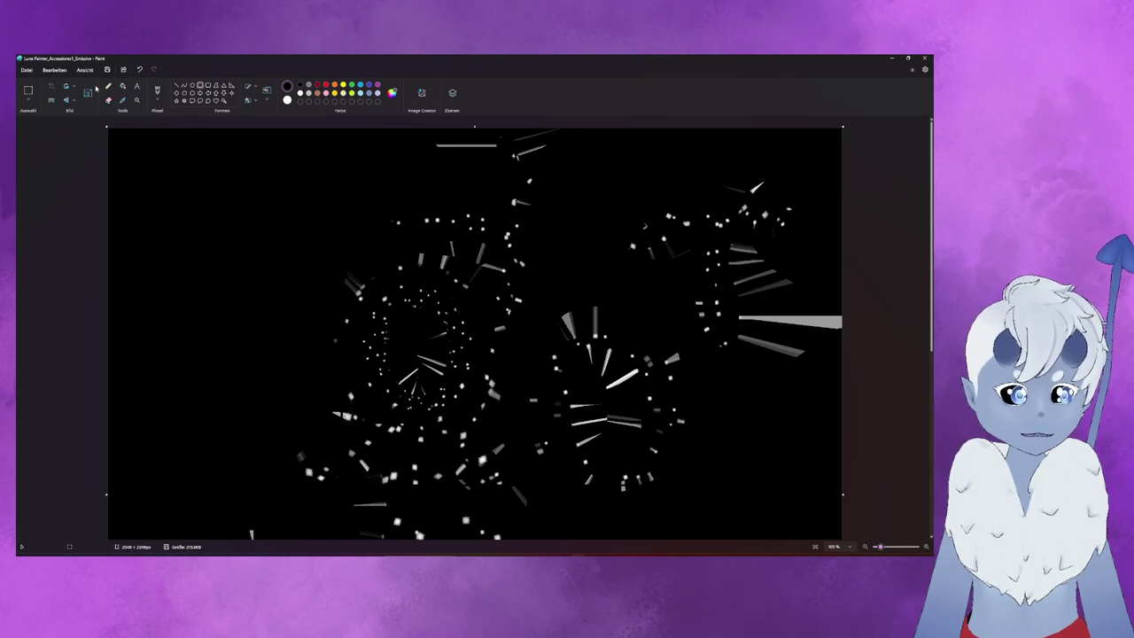
- Paste a black patch stretched over the remaining sparkles, then save via Datei > Speichern
{"action": "mouse_move", "coordinate": [136, 142]}
{"action": "left_mouse_down"}
{"action": "mouse_move", "coordinate": [257, 262]}
{"action": "mouse_move", "coordinate": [210, 234]}
{"action": "mouse_move", "coordinate": [871, 532]}
{"action": "left_mouse_up"}
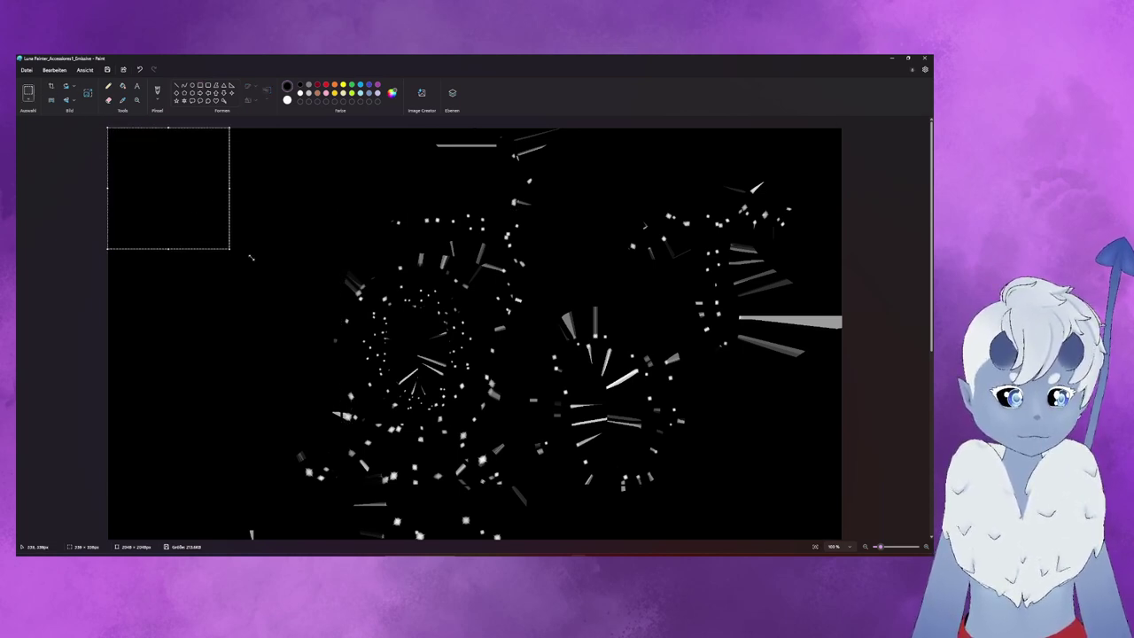
{"action": "scroll", "coordinate": [718, 425], "scroll_direction": "down", "scroll_amount": 4}
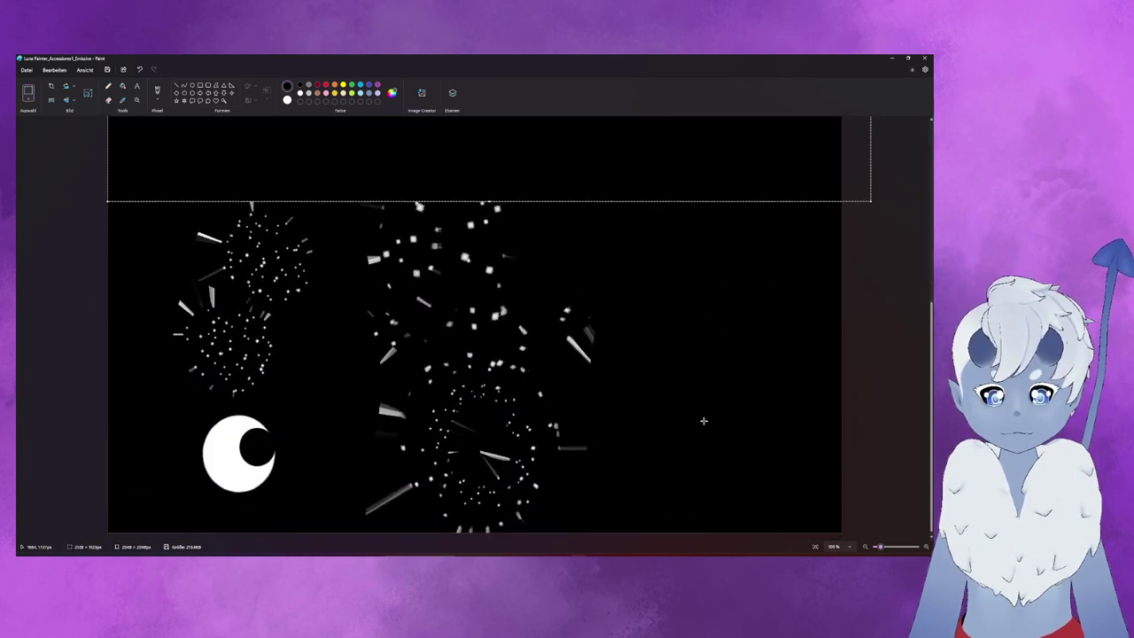
{"action": "left_click_drag", "start_coordinate": [485, 194], "coordinate": [519, 398]}
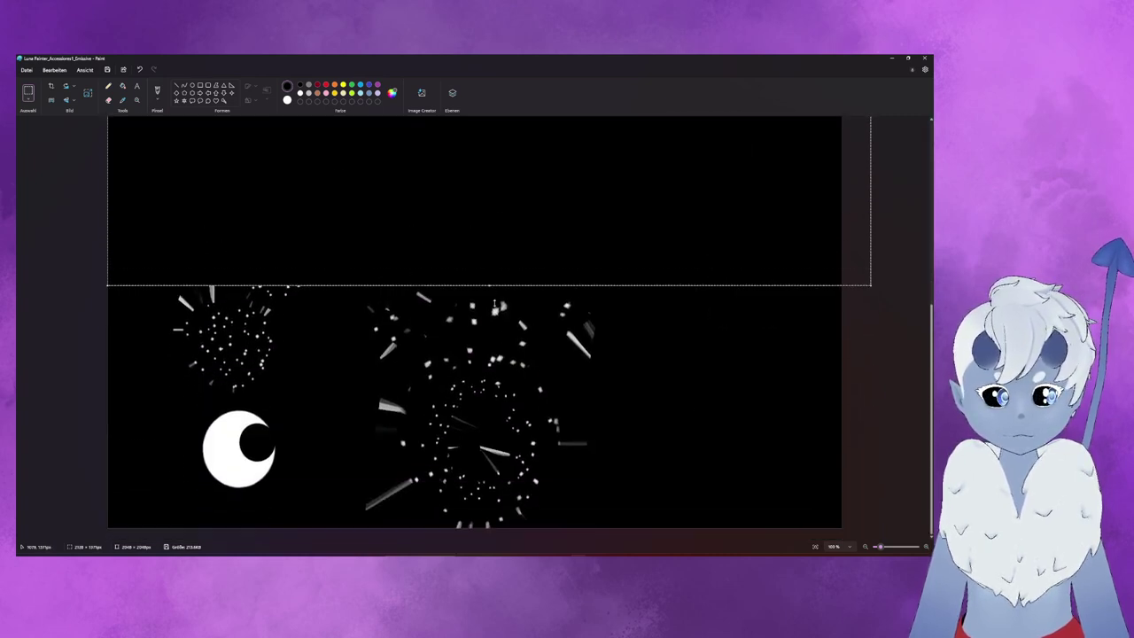
{"action": "left_click", "coordinate": [745, 448]}
{"action": "key", "text": "ctrl+v"}
{"action": "mouse_move", "coordinate": [163, 135]}
{"action": "left_mouse_down"}
{"action": "mouse_move", "coordinate": [449, 393]}
{"action": "mouse_move", "coordinate": [405, 387]}
{"action": "left_mouse_up"}
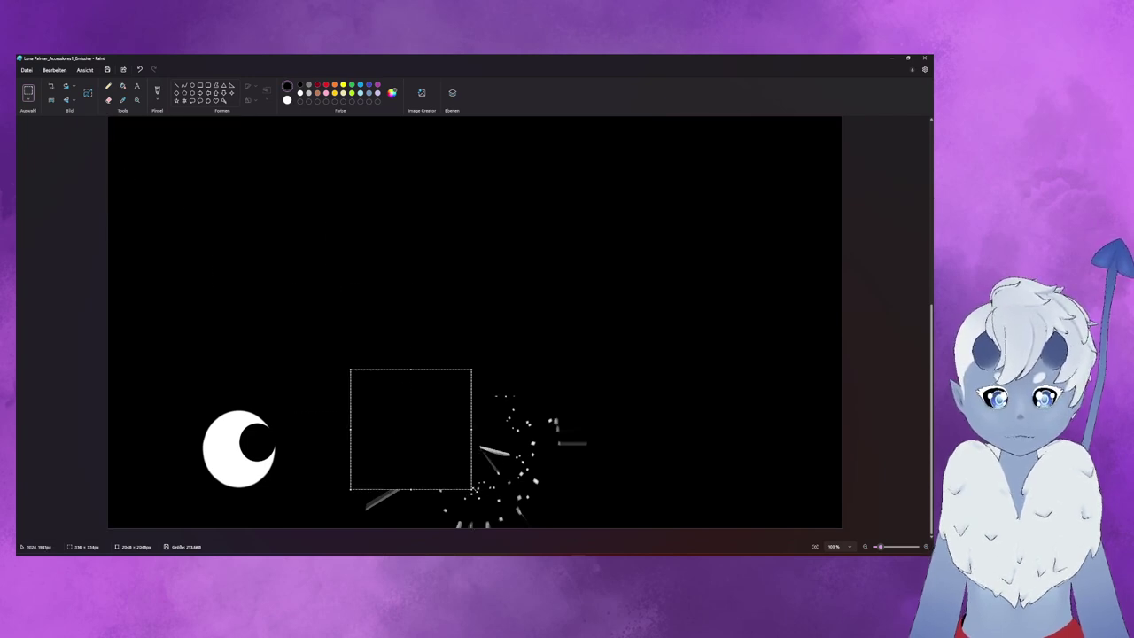
{"action": "left_click_drag", "start_coordinate": [472, 490], "coordinate": [855, 537]}
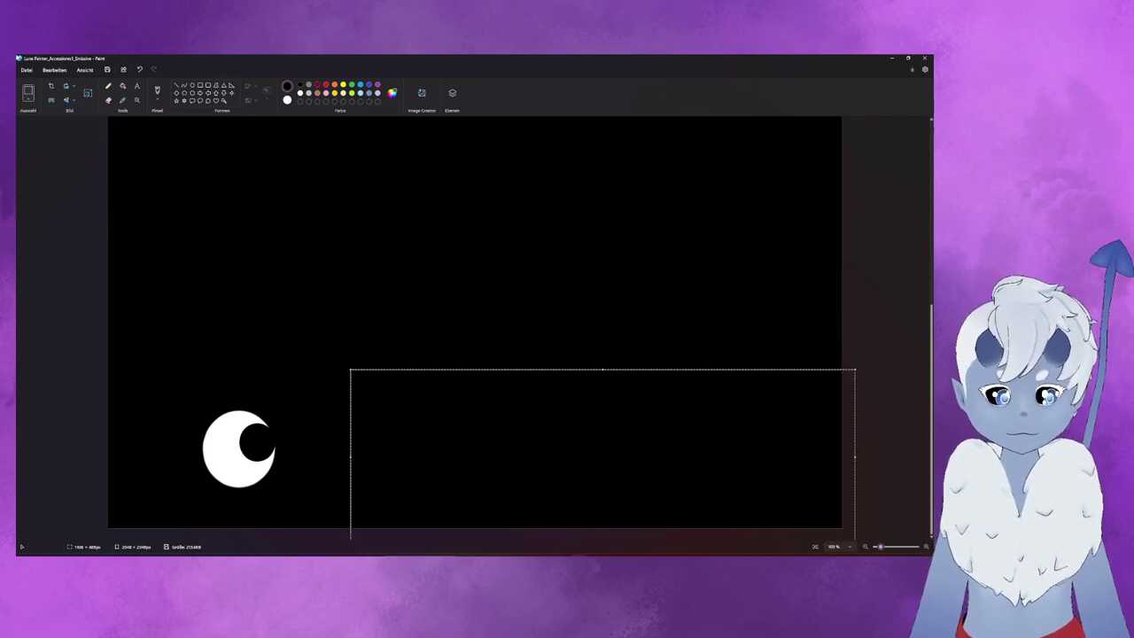
{"action": "left_click", "coordinate": [38, 90]}
{"action": "left_click", "coordinate": [28, 70]}
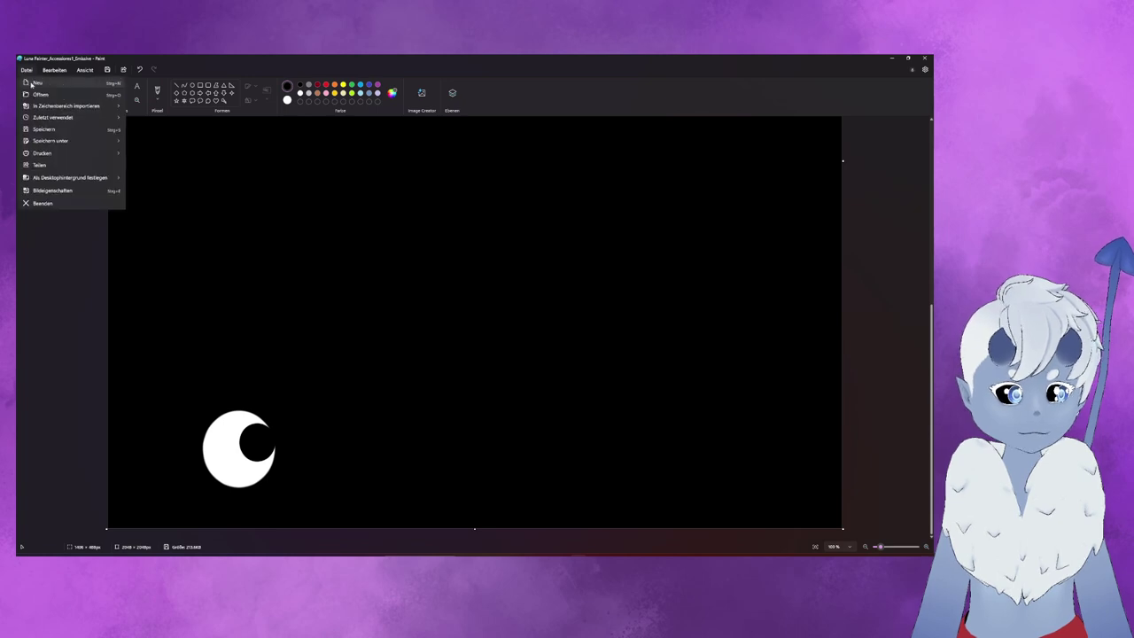
{"action": "left_click", "coordinate": [59, 131]}
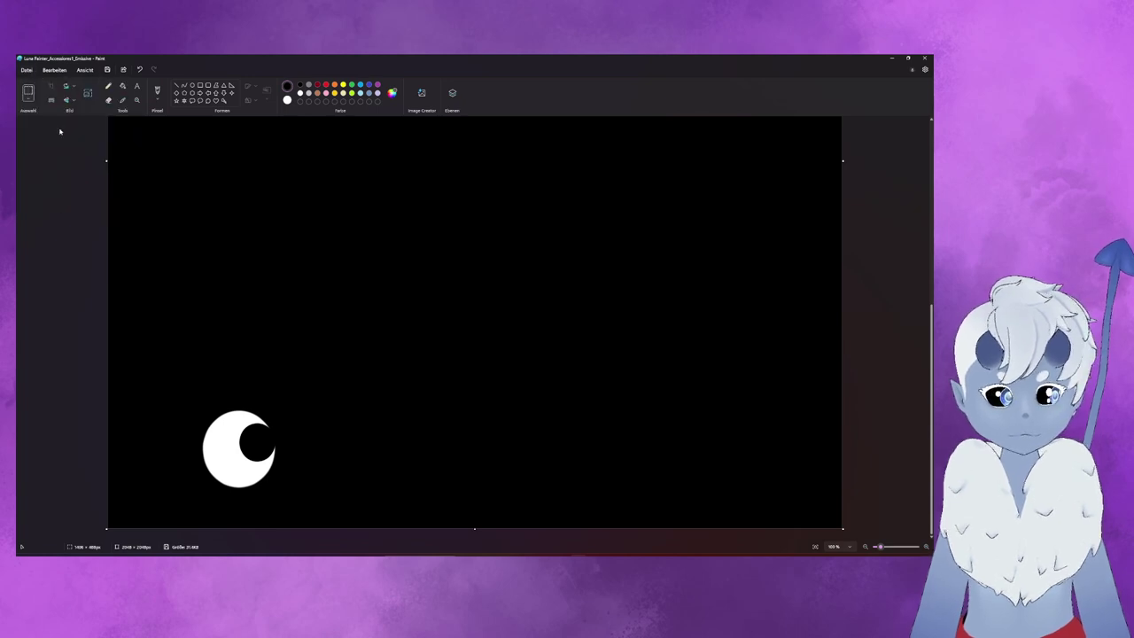
- Return to Unreal, choose Save All, and cancel the save prompt
{"action": "left_click", "coordinate": [890, 60]}
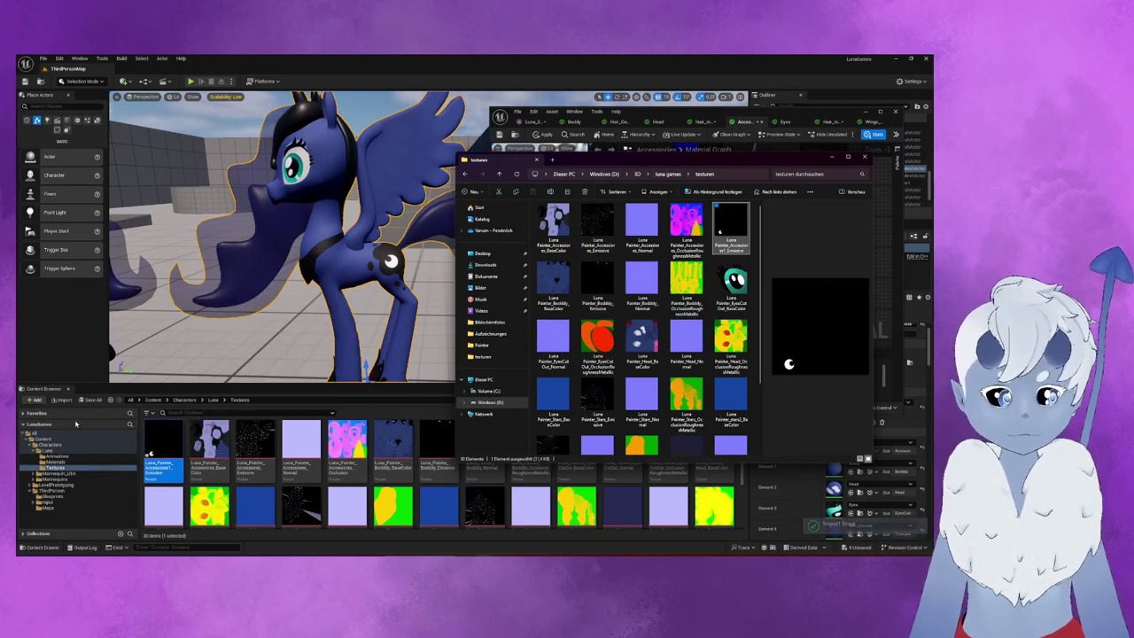
{"action": "left_click", "coordinate": [92, 400]}
{"action": "left_click", "coordinate": [568, 390]}
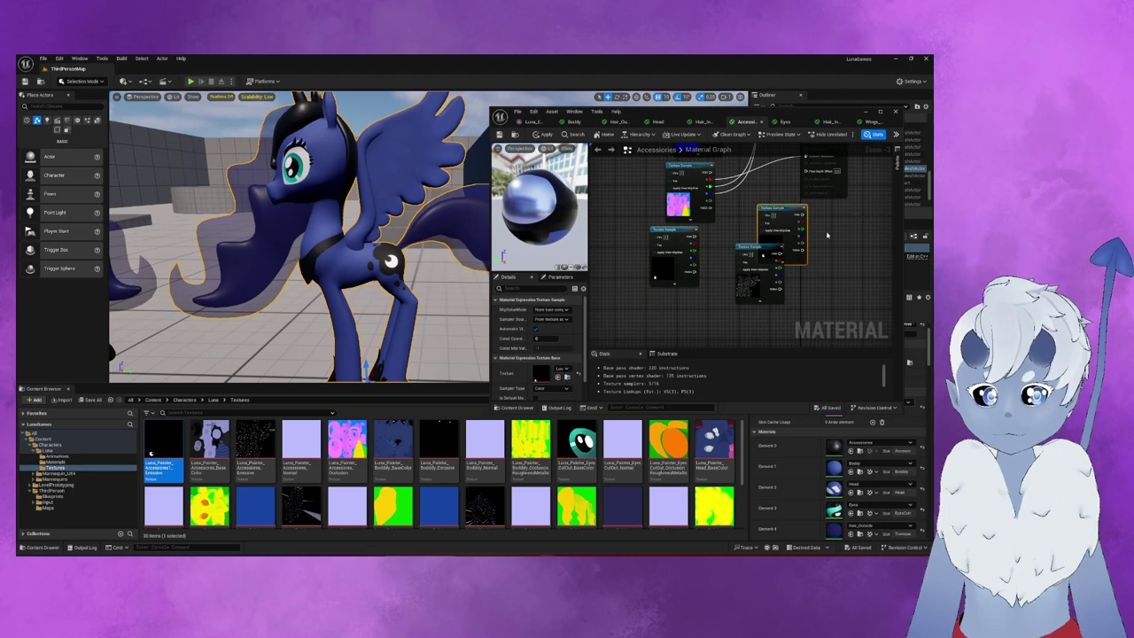
{"action": "right_click_drag", "start_coordinate": [758, 207], "coordinate": [695, 302]}
{"action": "scroll", "coordinate": [696, 304], "scroll_direction": "down", "scroll_amount": 1}
{"action": "scroll", "coordinate": [702, 306], "scroll_direction": "down", "scroll_amount": 1}
{"action": "scroll", "coordinate": [709, 309], "scroll_direction": "down", "scroll_amount": 2}
- Rearrange the Accessories nodes and delete the unneeded Texture Sample node
{"action": "left_click", "coordinate": [711, 308]}
{"action": "right_click_drag", "start_coordinate": [725, 269], "coordinate": [728, 199]}
{"action": "left_click_drag", "start_coordinate": [728, 213], "coordinate": [683, 297]}
{"action": "left_click_drag", "start_coordinate": [744, 178], "coordinate": [716, 233]}
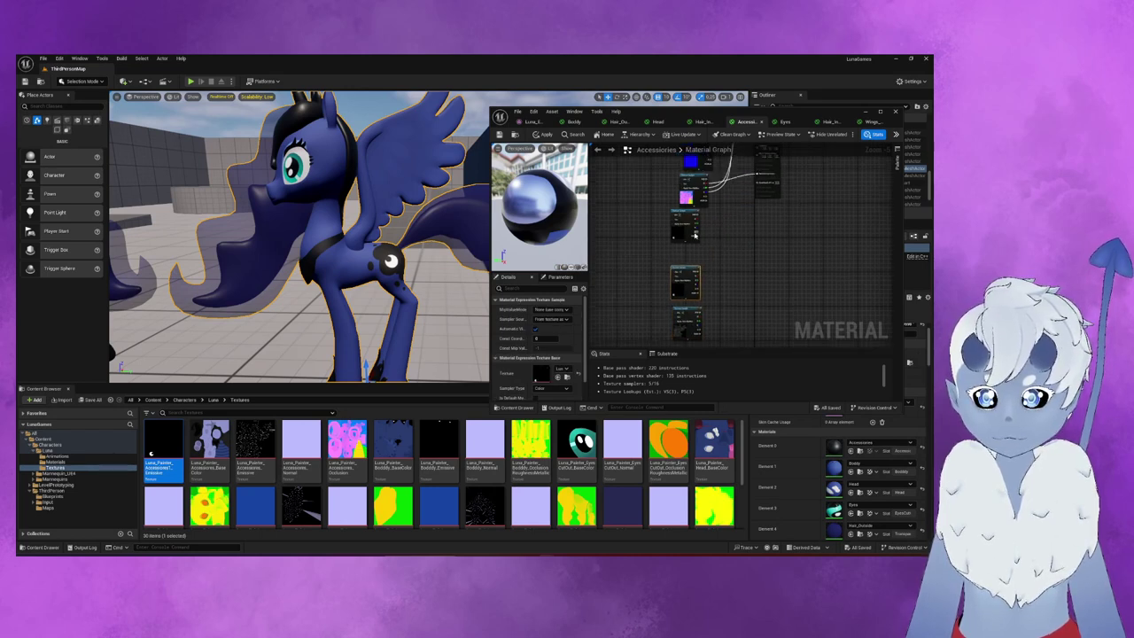
{"action": "left_click", "coordinate": [674, 229]}
{"action": "key", "text": "Delete"}
- Move both remaining emissive texture nodes up together in the graph
{"action": "left_click_drag", "start_coordinate": [709, 237], "coordinate": [671, 344]}
{"action": "left_click_drag", "start_coordinate": [687, 288], "coordinate": [684, 241]}
{"action": "right_click_drag", "start_coordinate": [718, 222], "coordinate": [718, 292]}
{"action": "left_click", "coordinate": [763, 276]}
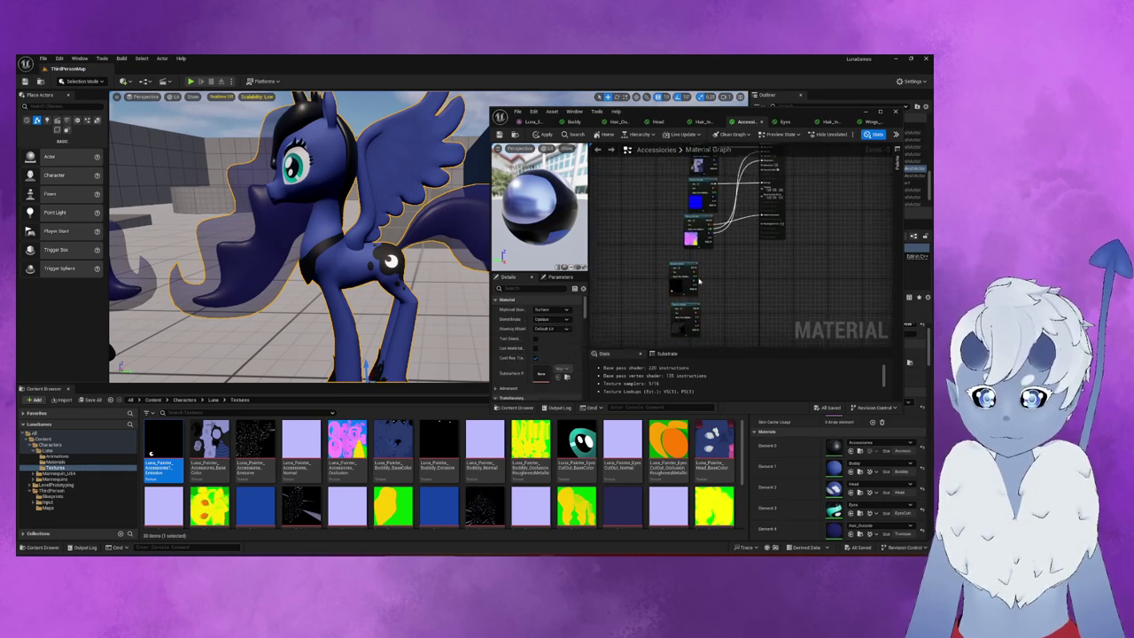
{"action": "left_click_drag", "start_coordinate": [695, 268], "coordinate": [762, 273]}
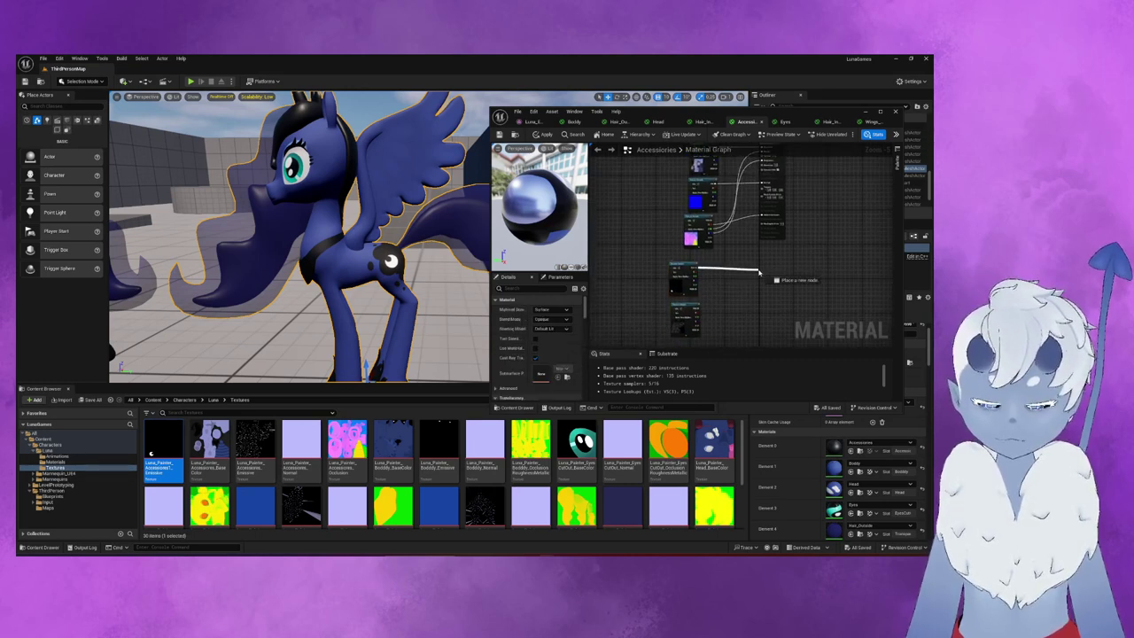
- Place a Multiply node and wire the two textures' colors into its A and B inputs
{"action": "left_click", "coordinate": [725, 309]}
{"action": "right_click", "coordinate": [726, 305]}
{"action": "right_click", "coordinate": [716, 284]}
{"action": "type", "text": "named"}
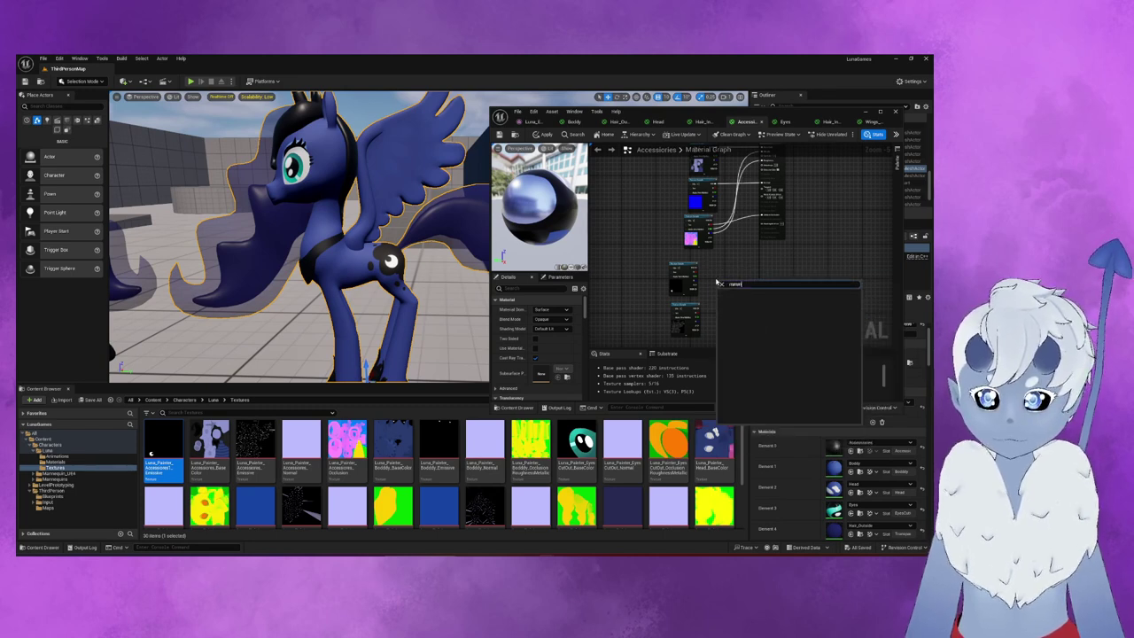
{"action": "left_click", "coordinate": [731, 268]}
{"action": "right_click", "coordinate": [731, 281]}
{"action": "left_click", "coordinate": [724, 281]}
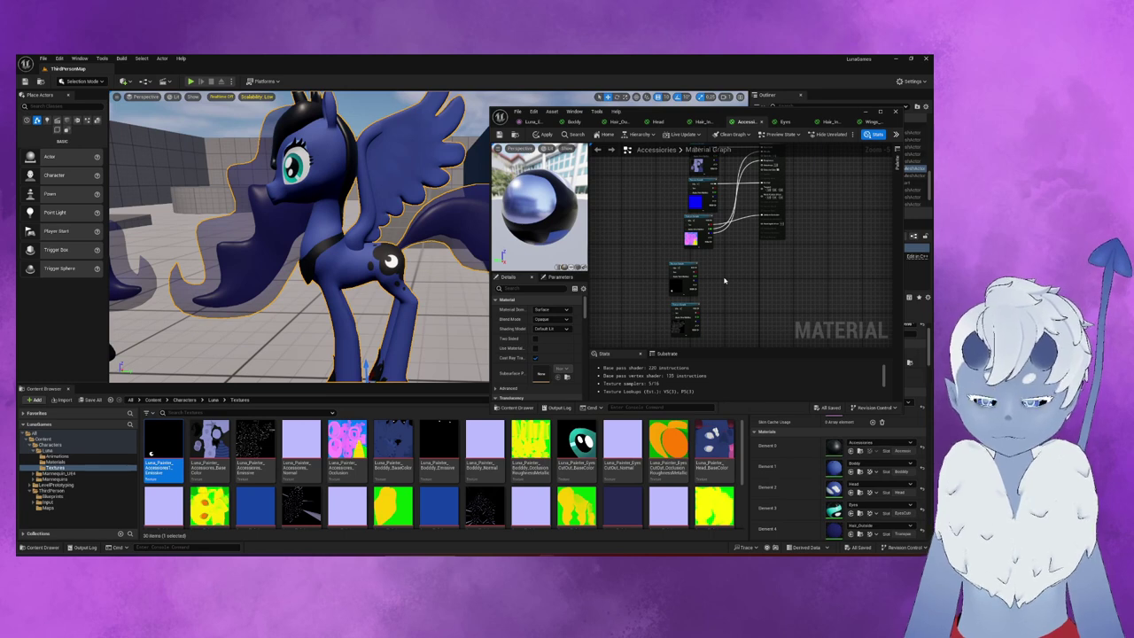
{"action": "left_click", "coordinate": [727, 283]}
{"action": "scroll", "coordinate": [745, 221], "scroll_direction": "up", "scroll_amount": 4}
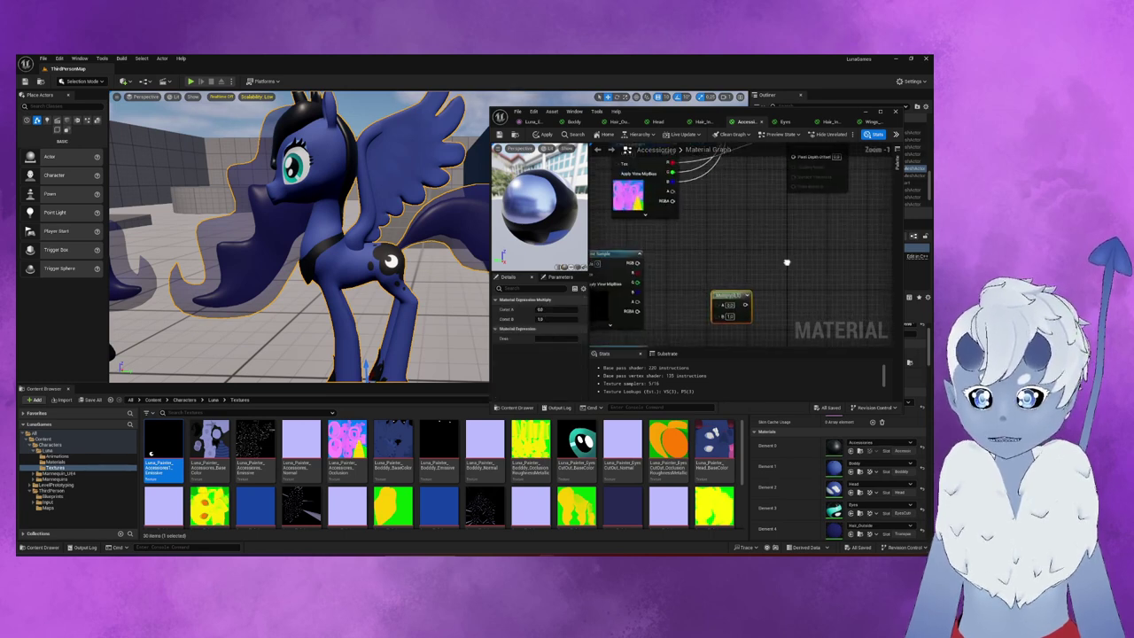
{"action": "left_click_drag", "start_coordinate": [668, 205], "coordinate": [747, 248]}
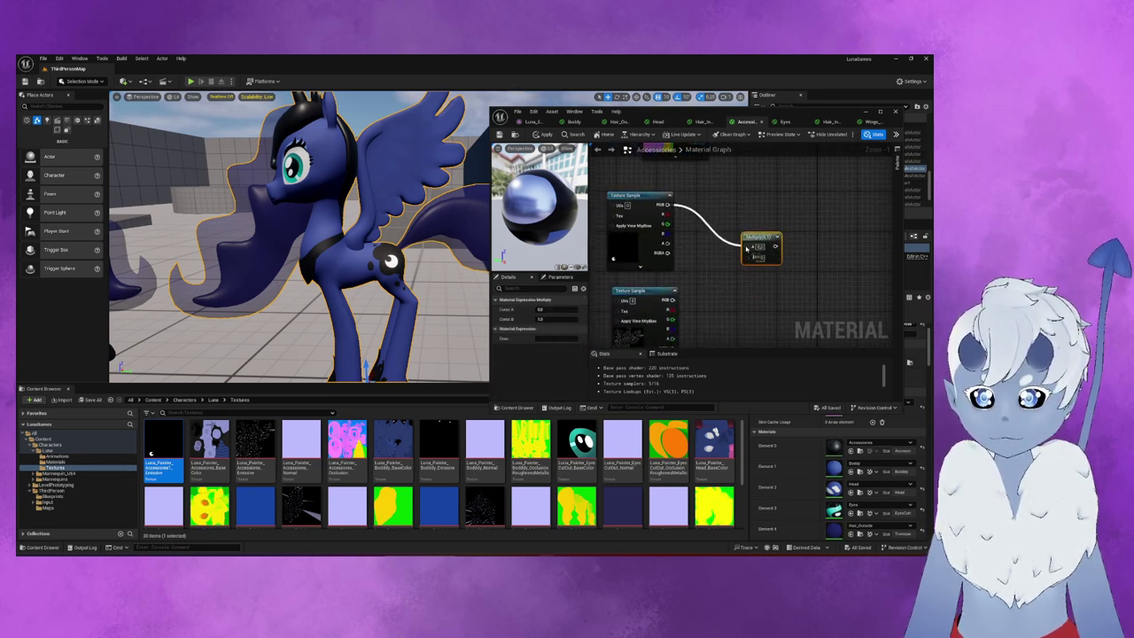
{"action": "left_click_drag", "start_coordinate": [673, 299], "coordinate": [755, 257]}
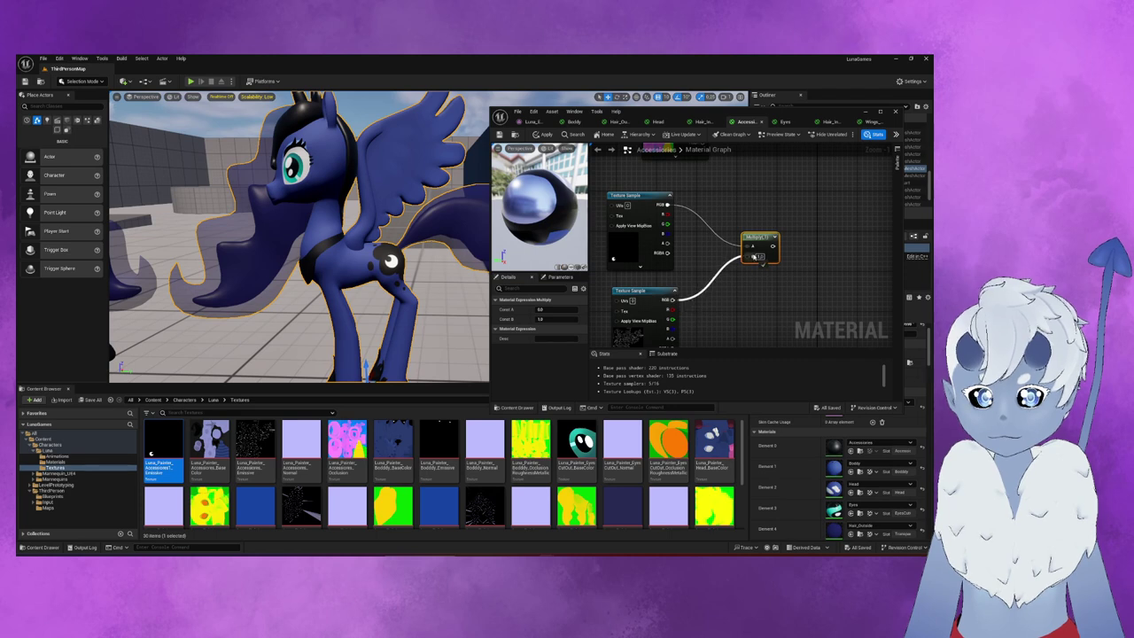
- Run the Multiply result toward the material output node
{"action": "scroll", "coordinate": [762, 253], "scroll_direction": "down", "scroll_amount": 3}
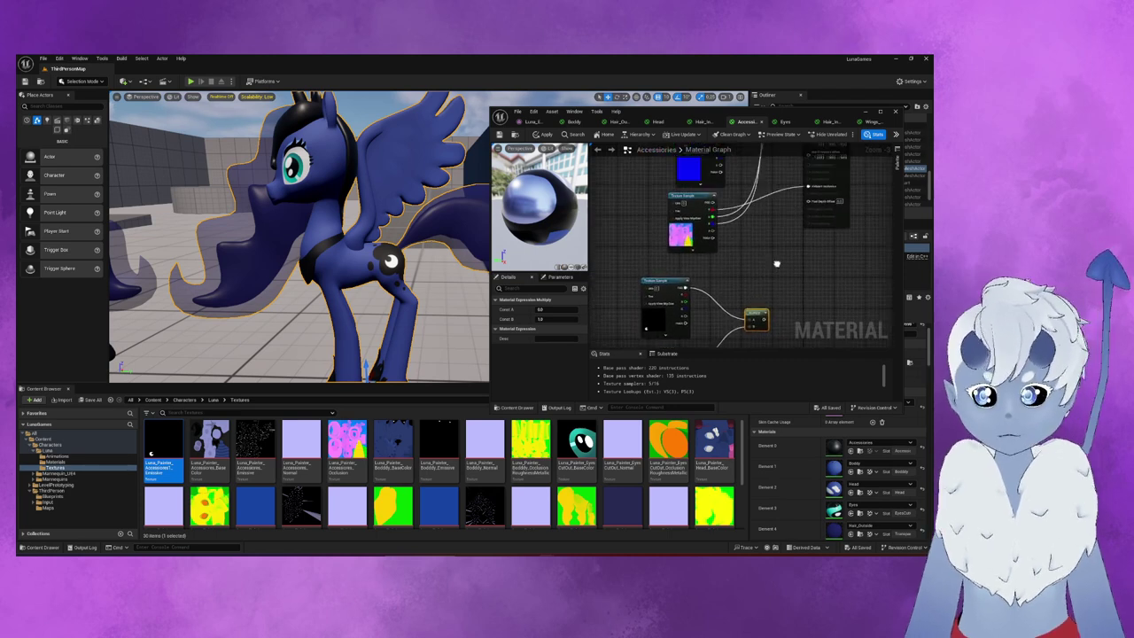
{"action": "right_click_drag", "start_coordinate": [784, 257], "coordinate": [745, 314]}
{"action": "left_click_drag", "start_coordinate": [742, 337], "coordinate": [798, 213]}
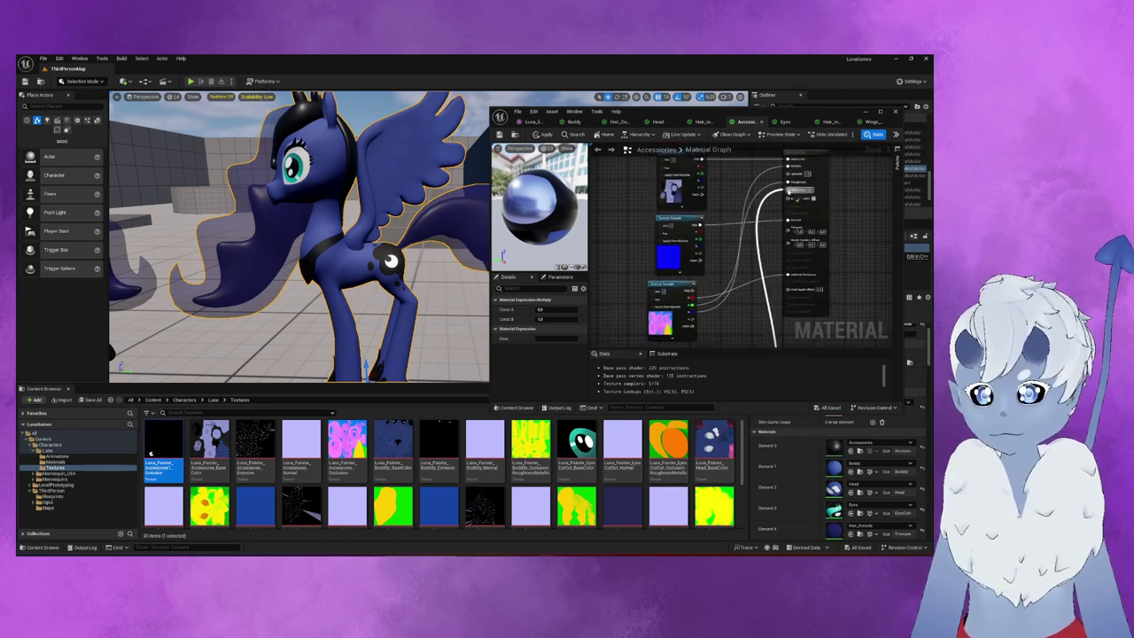
{"action": "left_click_drag", "start_coordinate": [798, 213], "coordinate": [742, 308]}
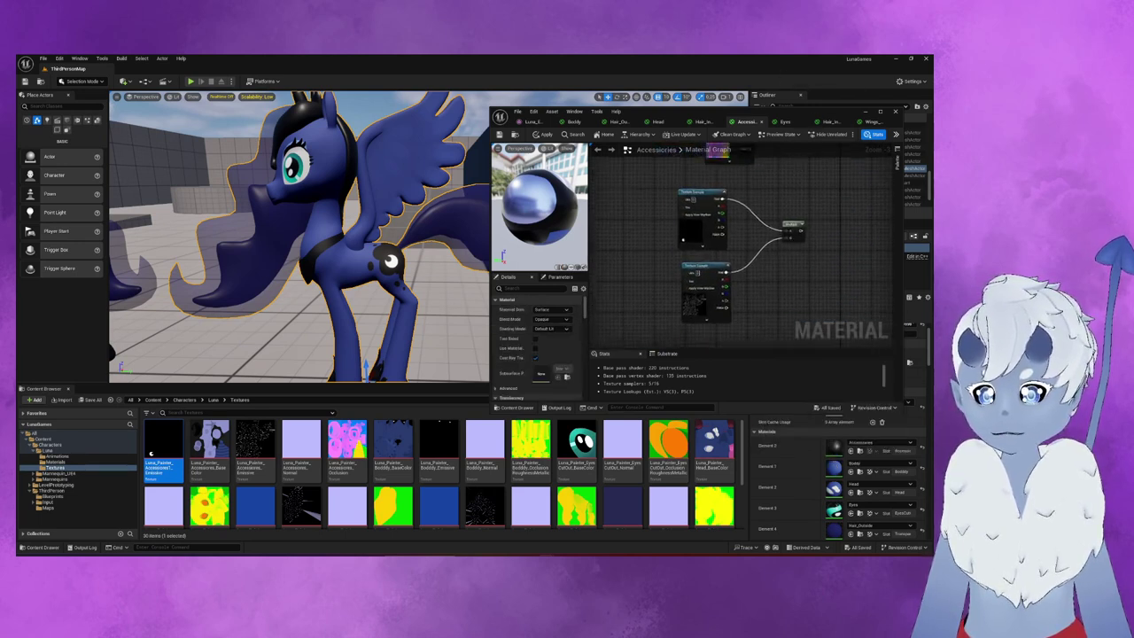
- Plug a Constant into the Multiply's second input and connect its result to the material output
{"action": "left_click_drag", "start_coordinate": [704, 234], "coordinate": [648, 284]}
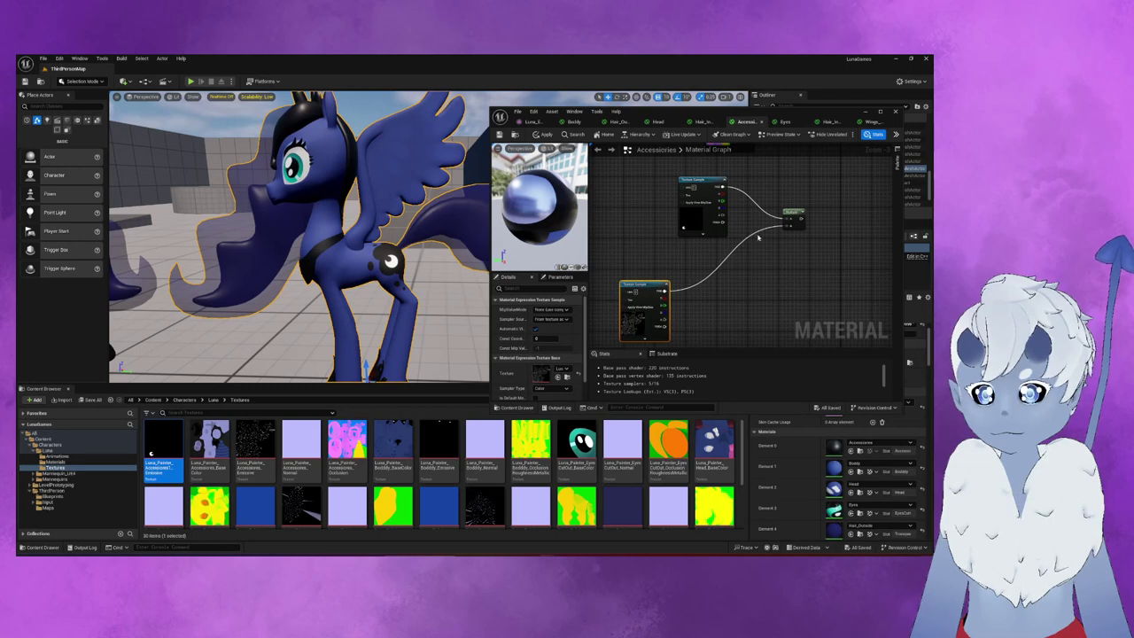
{"action": "left_click", "coordinate": [753, 278]}
{"action": "mouse_move", "coordinate": [776, 284]}
{"action": "left_mouse_down"}
{"action": "mouse_move", "coordinate": [785, 224]}
{"action": "mouse_move", "coordinate": [812, 198]}
{"action": "left_mouse_up"}
{"action": "left_click_drag", "start_coordinate": [762, 283], "coordinate": [719, 254]}
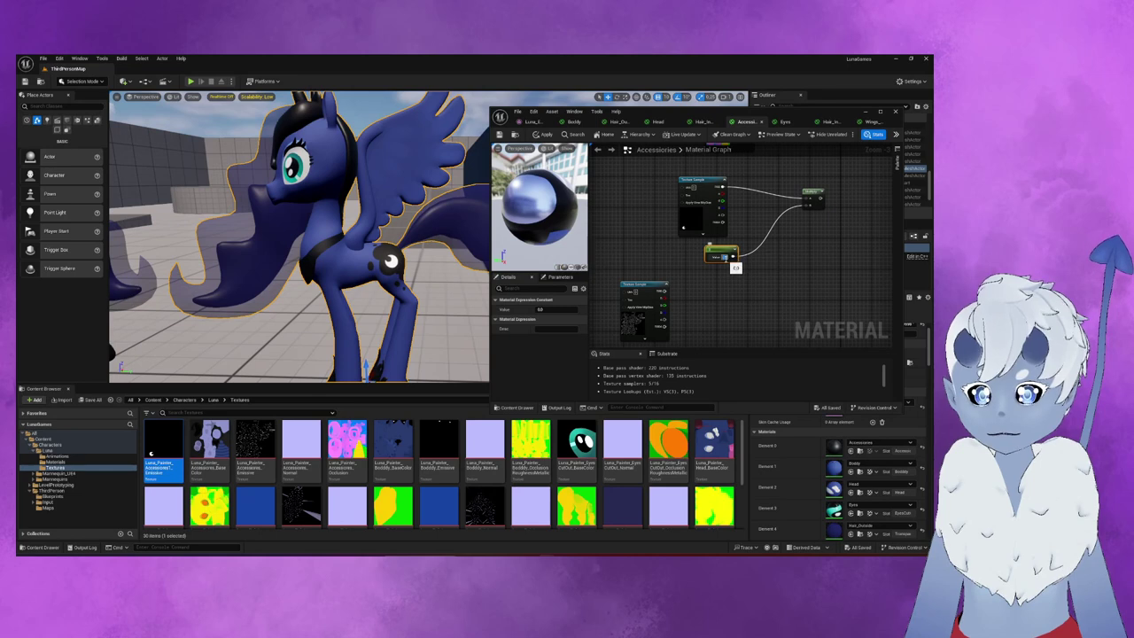
{"action": "right_click_drag", "start_coordinate": [733, 254], "coordinate": [693, 309]}
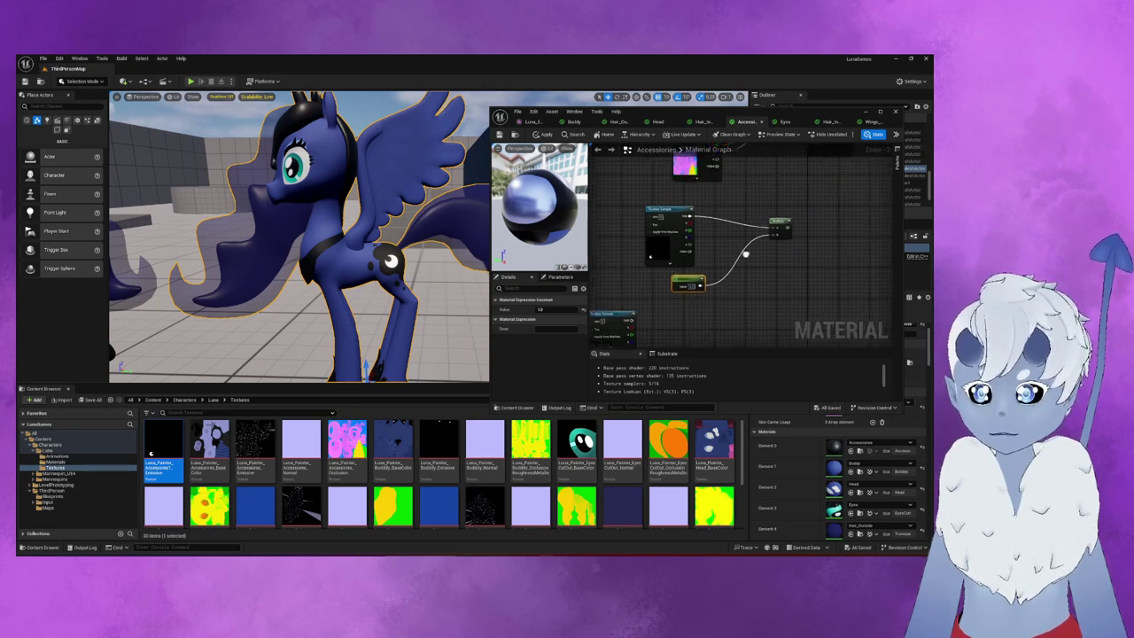
{"action": "mouse_move", "coordinate": [777, 249]}
{"action": "left_mouse_down"}
{"action": "mouse_move", "coordinate": [806, 99]}
{"action": "mouse_move", "coordinate": [801, 284]}
{"action": "left_mouse_up"}
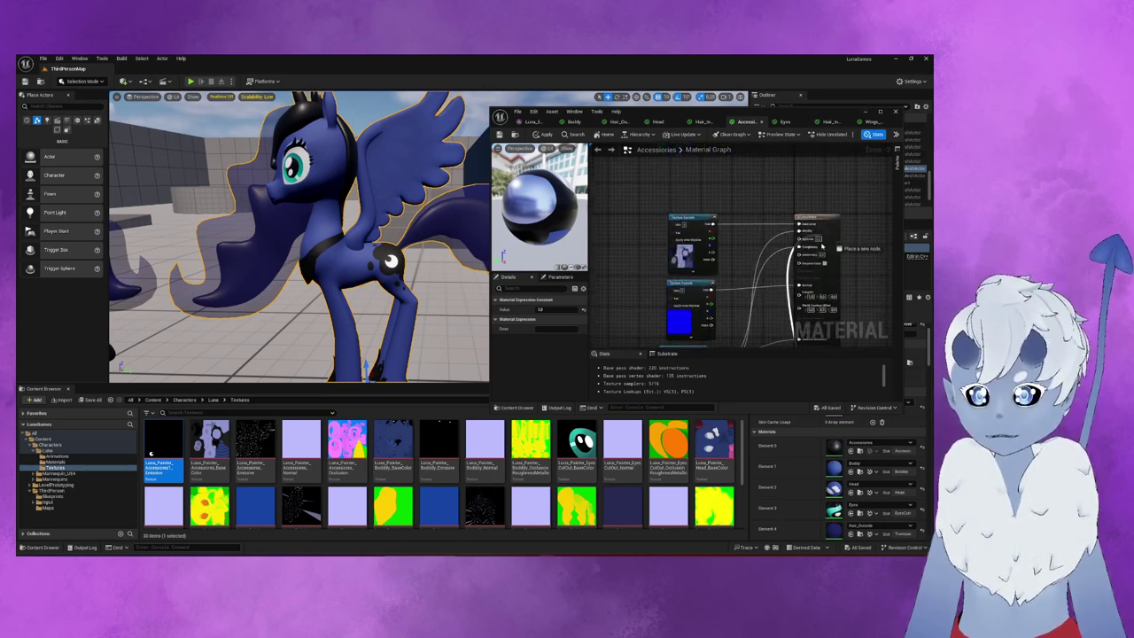
{"action": "left_click_drag", "start_coordinate": [800, 284], "coordinate": [801, 286]}
{"action": "right_click_drag", "start_coordinate": [743, 337], "coordinate": [780, 190]}
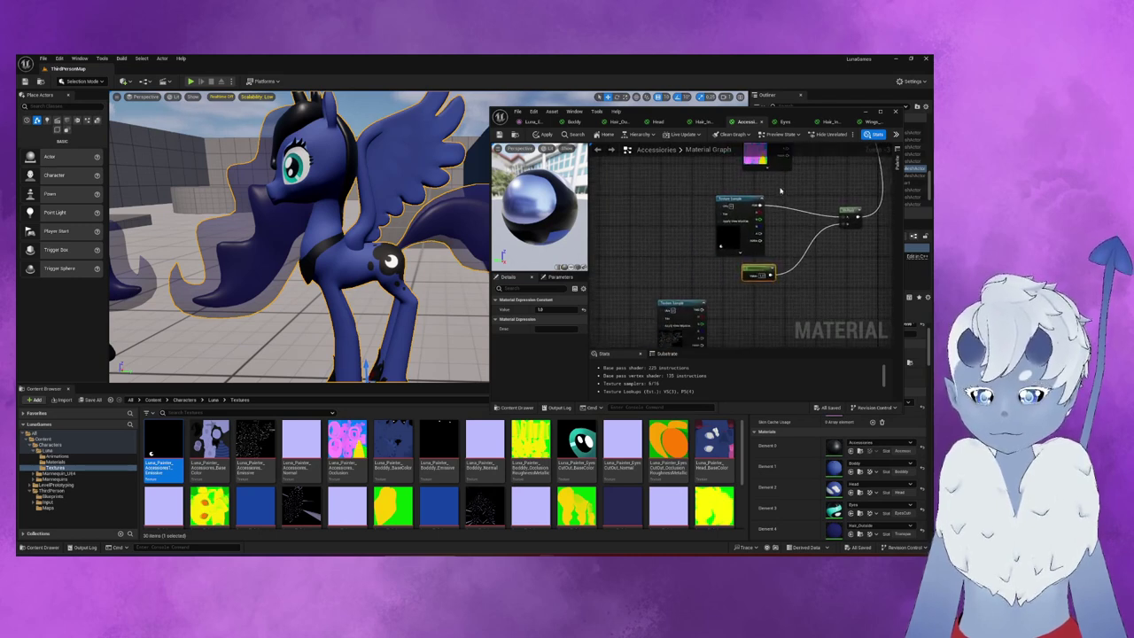
- Reposition the two Texture Sample nodes into a cleaner layout
{"action": "right_click_drag", "start_coordinate": [764, 298], "coordinate": [752, 241]}
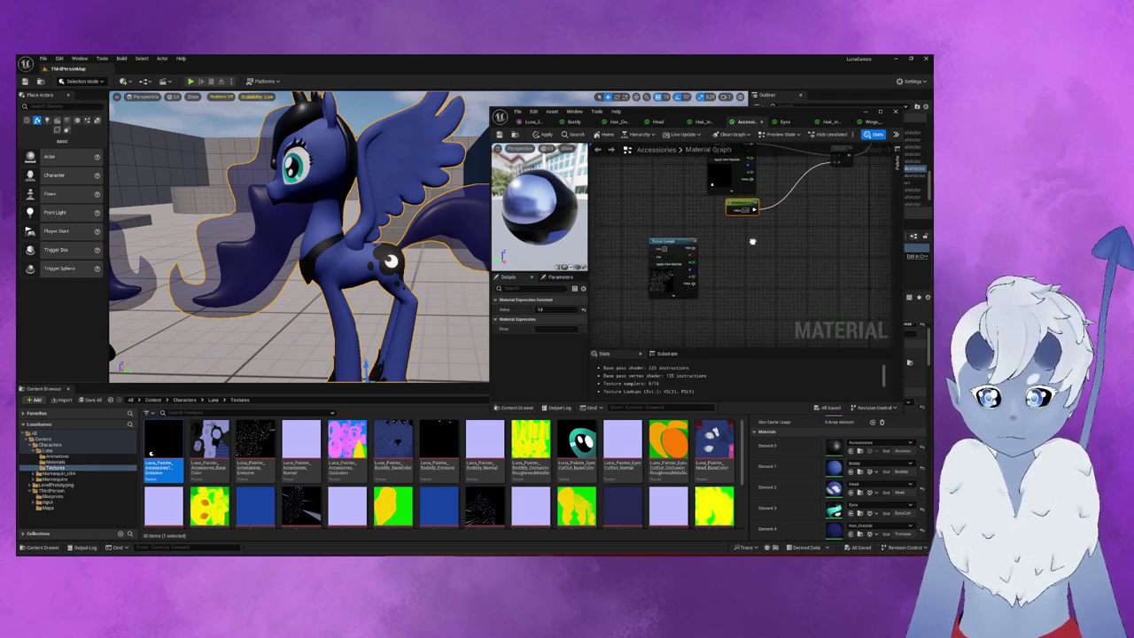
{"action": "left_click_drag", "start_coordinate": [674, 247], "coordinate": [716, 268]}
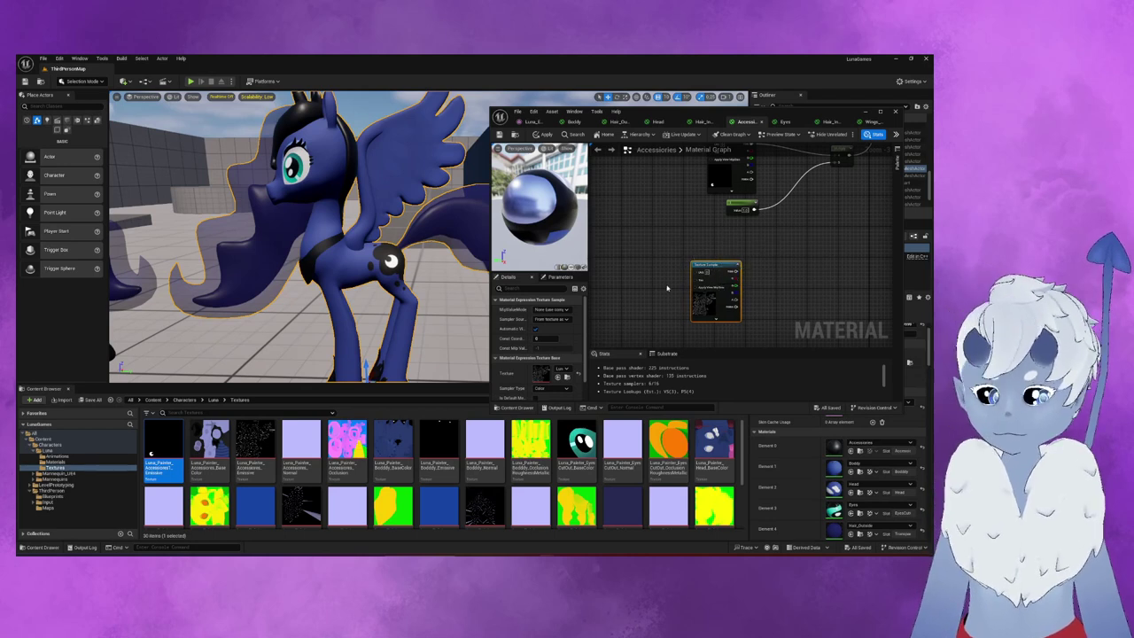
{"action": "mouse_move", "coordinate": [664, 243]}
{"action": "right_mouse_down"}
{"action": "mouse_move", "coordinate": [685, 221]}
{"action": "mouse_move", "coordinate": [725, 230]}
{"action": "right_mouse_up"}
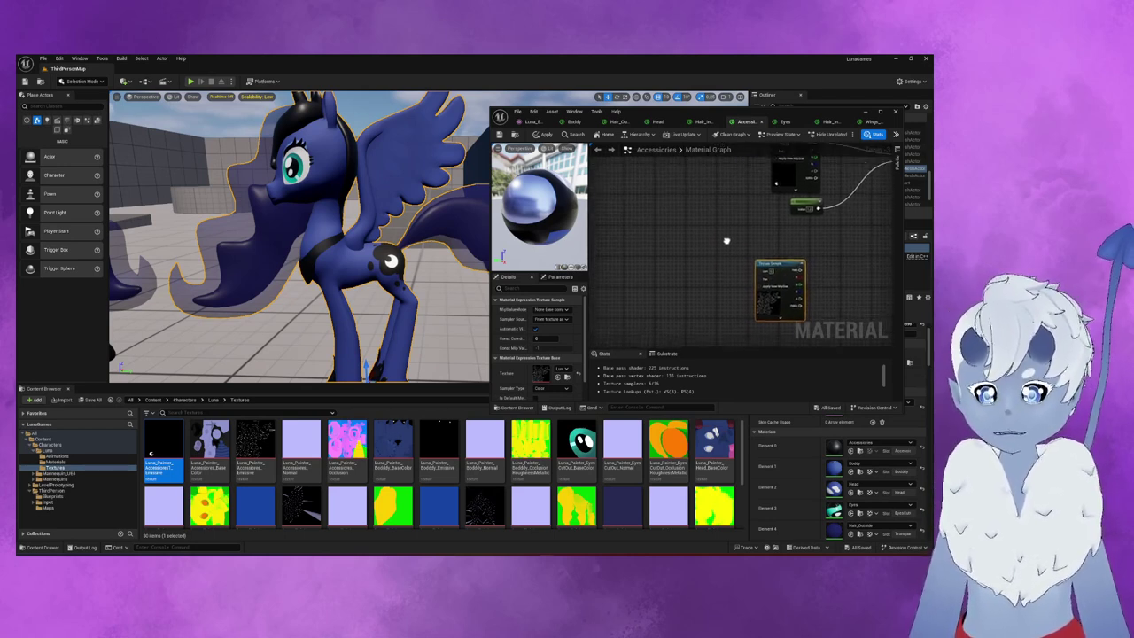
{"action": "left_click_drag", "start_coordinate": [789, 252], "coordinate": [766, 203]}
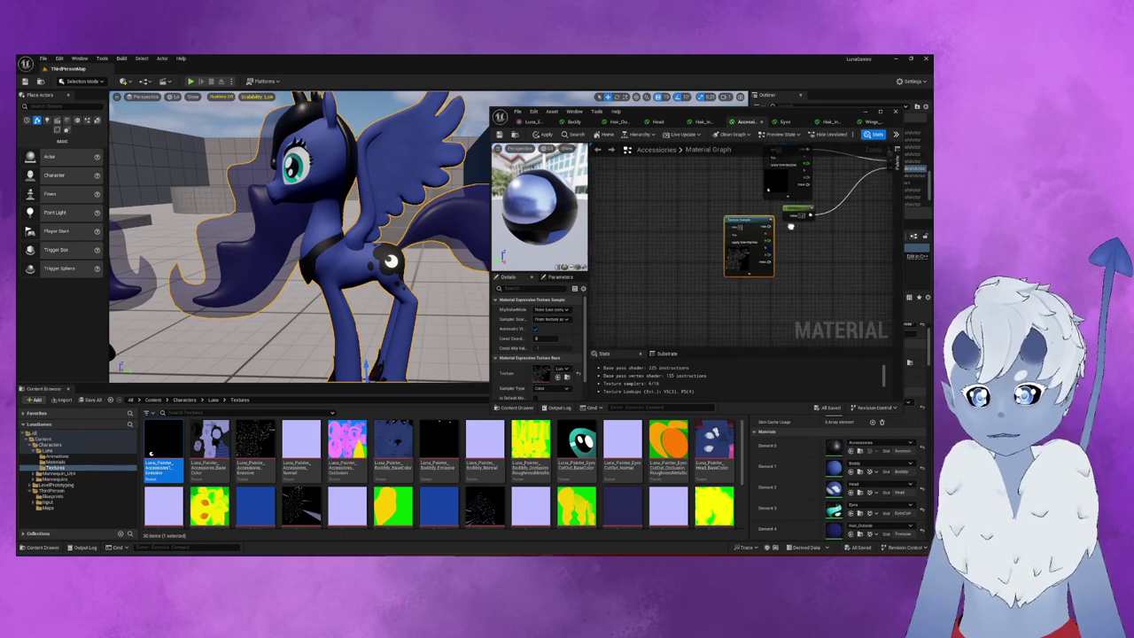
{"action": "right_click_drag", "start_coordinate": [766, 203], "coordinate": [756, 223]}
{"action": "right_click_drag", "start_coordinate": [820, 249], "coordinate": [785, 290]}
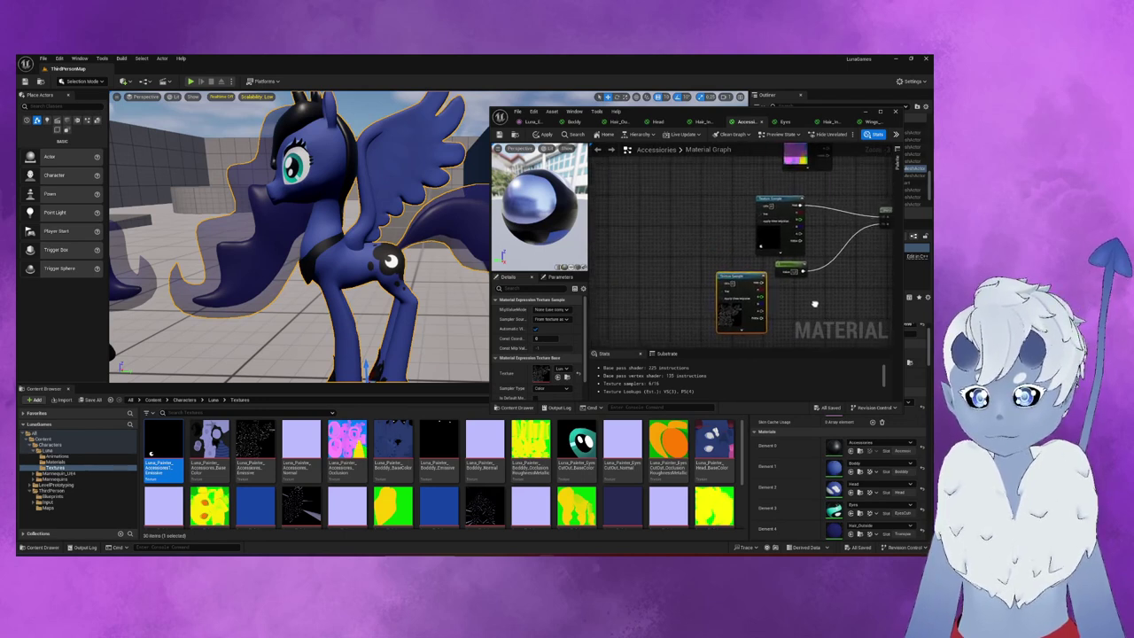
{"action": "left_click_drag", "start_coordinate": [712, 238], "coordinate": [631, 277]}
- Add a new Multiply beside the top texture and feed the lower texture into its second input
{"action": "left_click", "coordinate": [744, 265]}
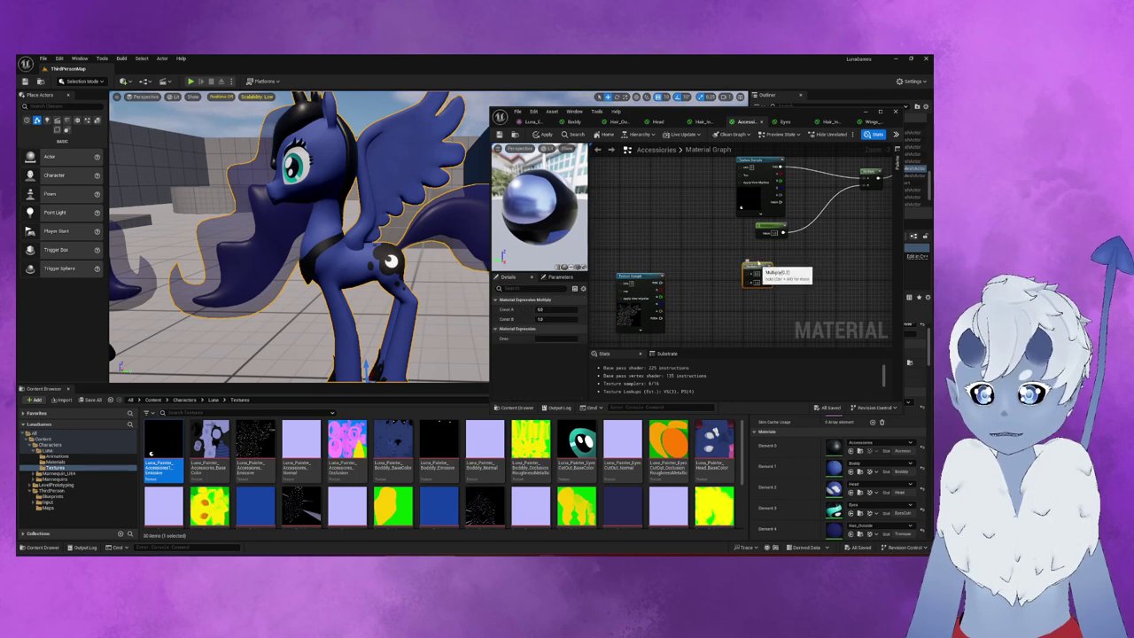
{"action": "mouse_move", "coordinate": [744, 265]}
{"action": "left_mouse_down"}
{"action": "mouse_move", "coordinate": [731, 264]}
{"action": "mouse_move", "coordinate": [769, 266]}
{"action": "mouse_move", "coordinate": [716, 242]}
{"action": "left_mouse_up"}
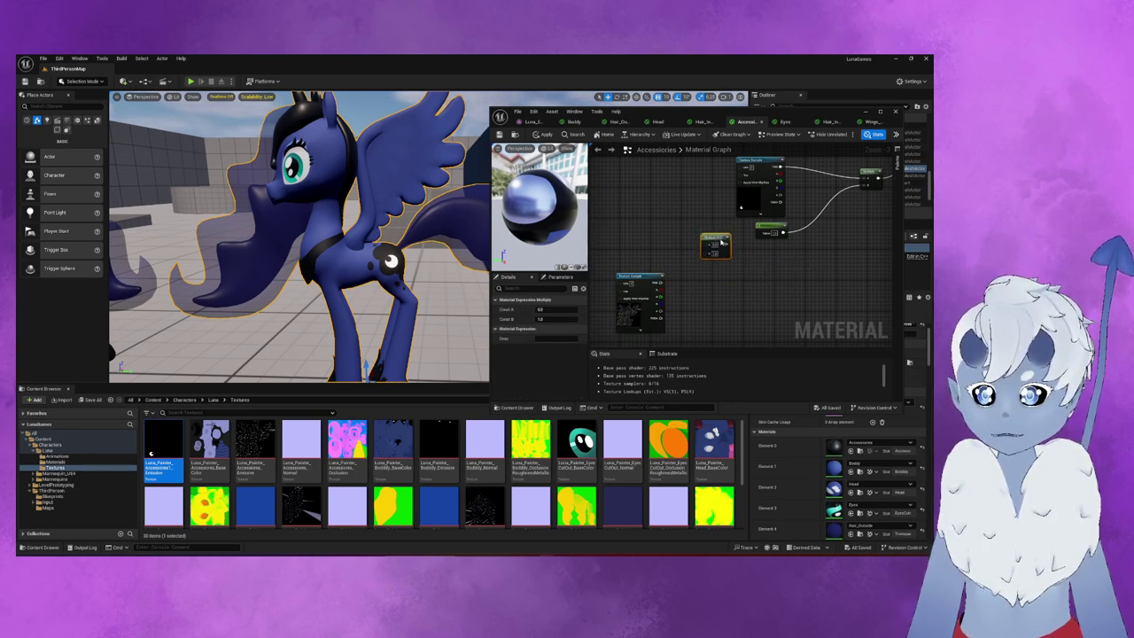
{"action": "left_click_drag", "start_coordinate": [773, 168], "coordinate": [678, 170]}
{"action": "mouse_move", "coordinate": [715, 240]}
{"action": "left_mouse_down"}
{"action": "mouse_move", "coordinate": [729, 180]}
{"action": "mouse_move", "coordinate": [723, 189]}
{"action": "left_mouse_up"}
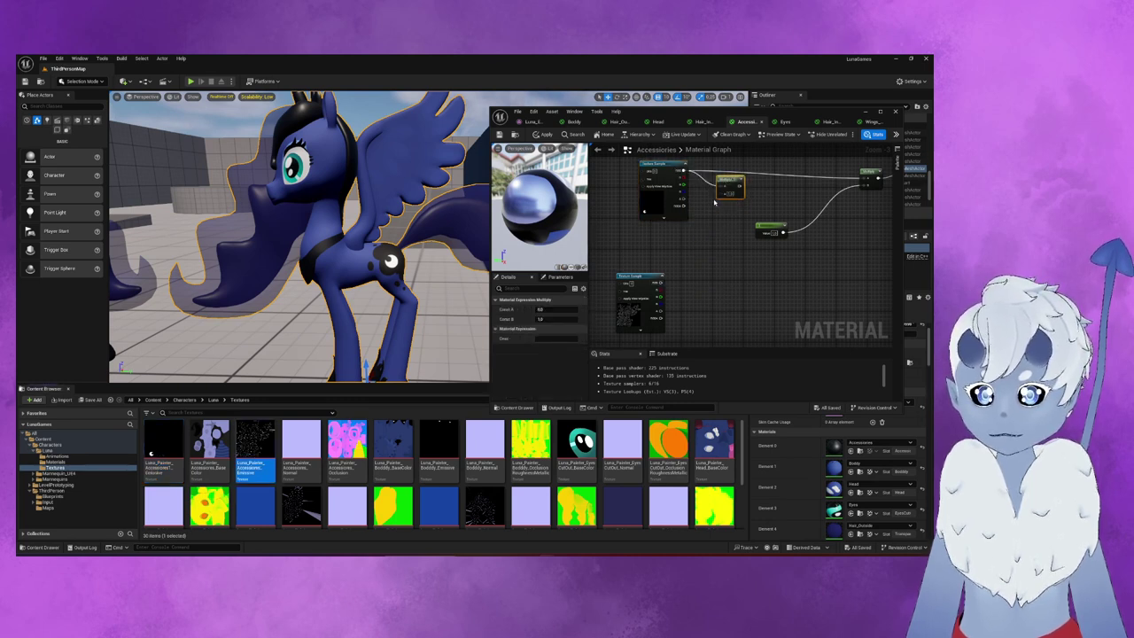
{"action": "left_click_drag", "start_coordinate": [659, 285], "coordinate": [734, 187]}
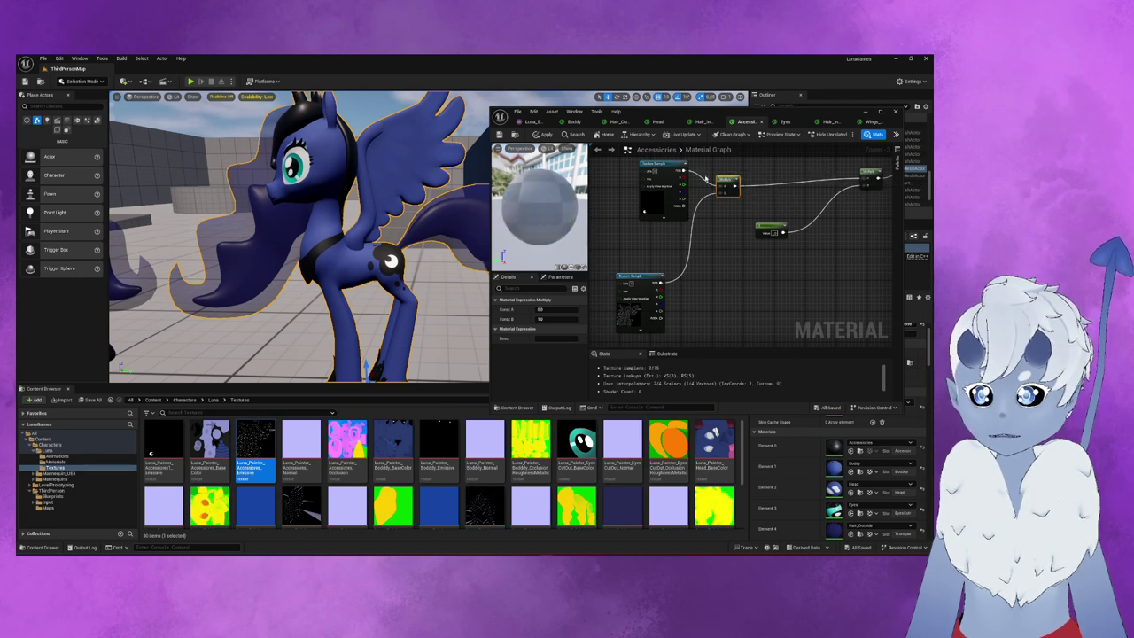
- Tuck both Texture Sample nodes close to the Multiply and deselect to show material properties
{"action": "left_click_drag", "start_coordinate": [660, 164], "coordinate": [798, 181]}
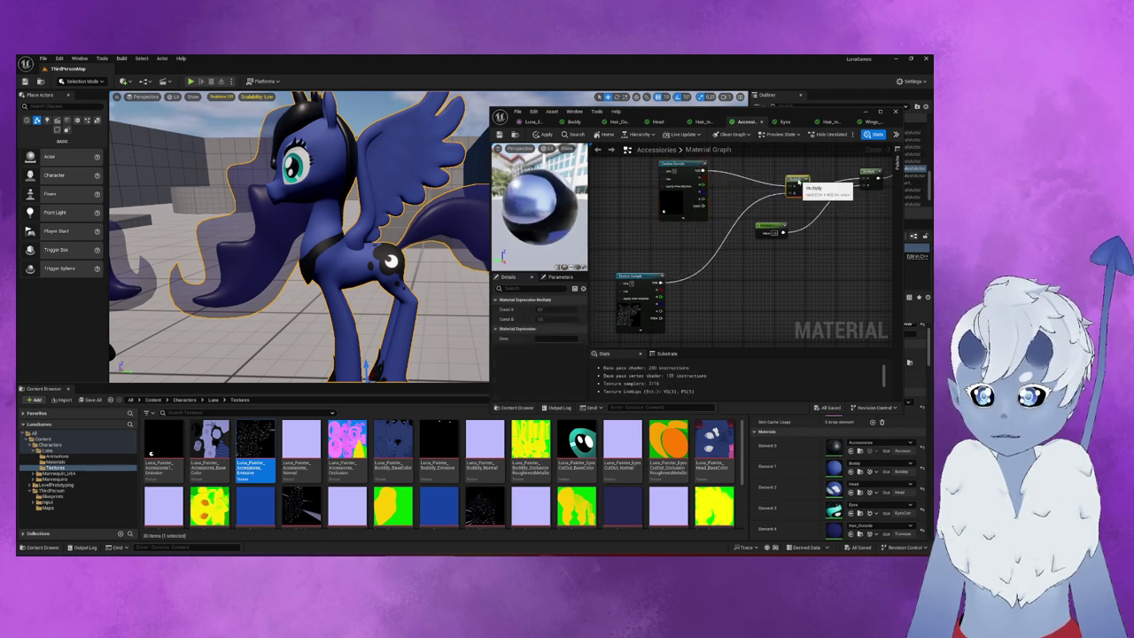
{"action": "left_click_drag", "start_coordinate": [640, 275], "coordinate": [688, 243]}
{"action": "right_click_drag", "start_coordinate": [632, 228], "coordinate": [751, 210]}
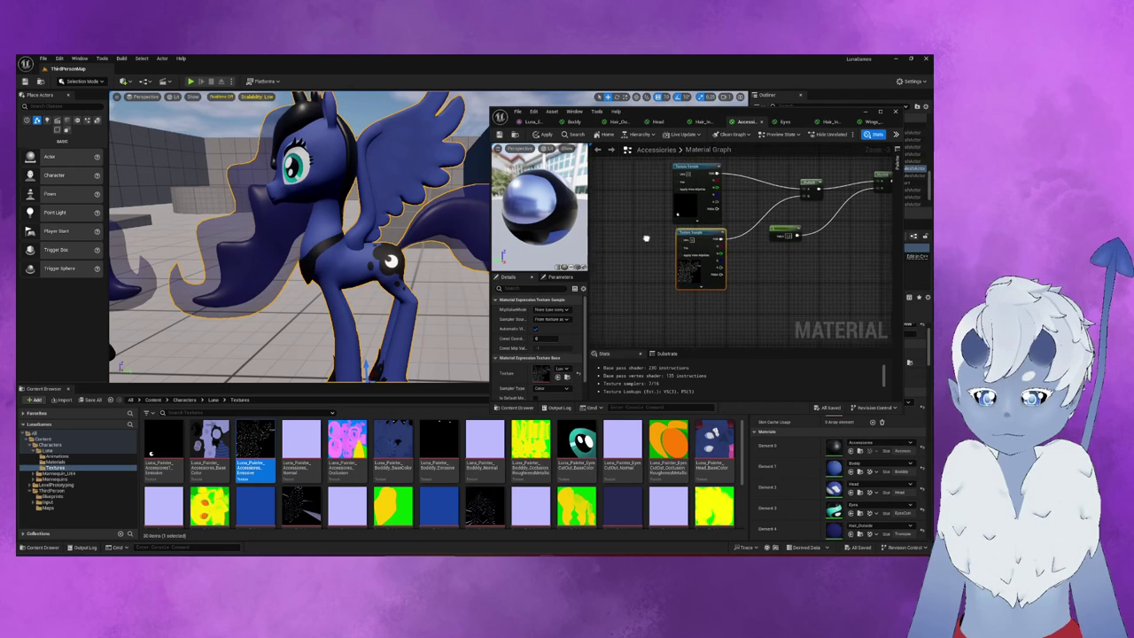
{"action": "left_click", "coordinate": [704, 235]}
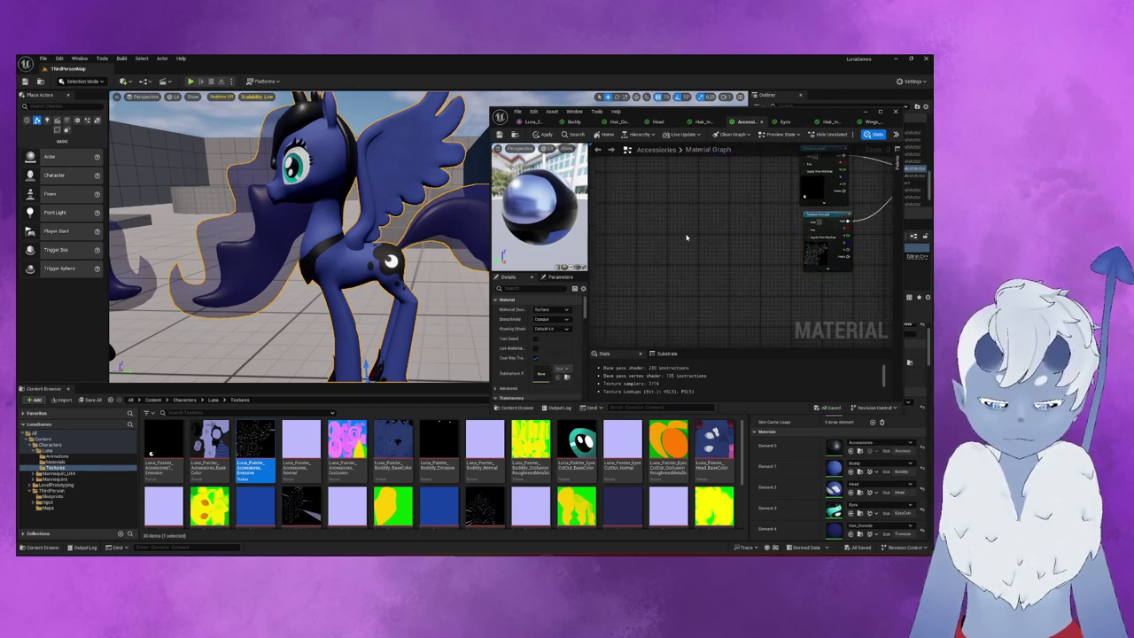
{"action": "left_click", "coordinate": [687, 237]}
{"action": "mouse_move", "coordinate": [686, 238]}
{"action": "right_mouse_down"}
{"action": "mouse_move", "coordinate": [665, 255]}
{"action": "mouse_move", "coordinate": [685, 205]}
{"action": "right_mouse_up"}
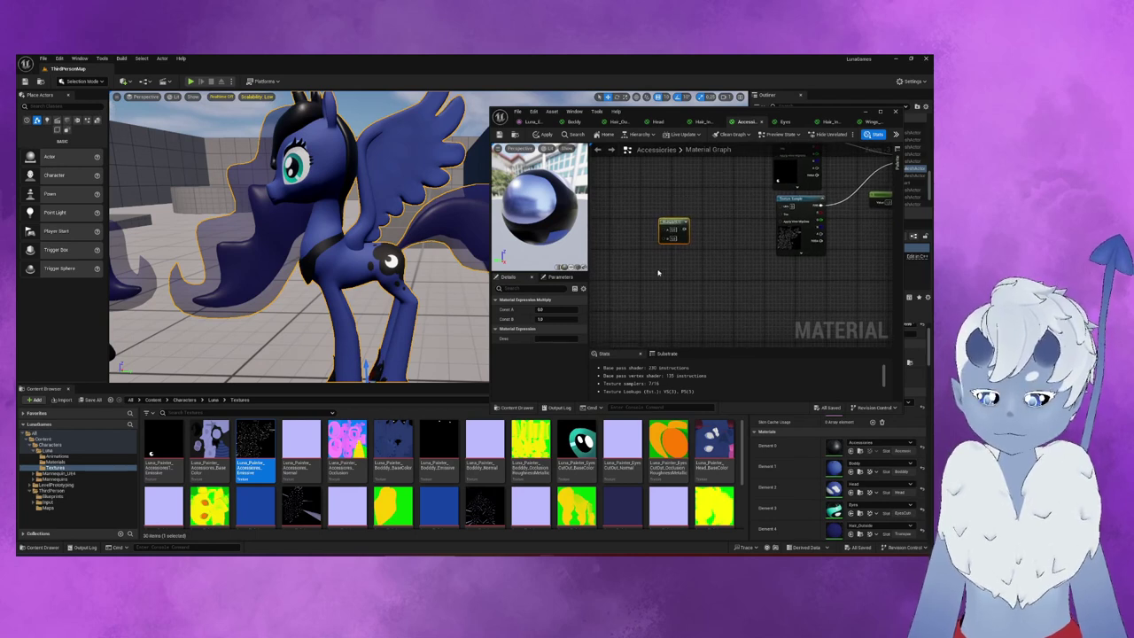
{"action": "key", "text": "Delete"}
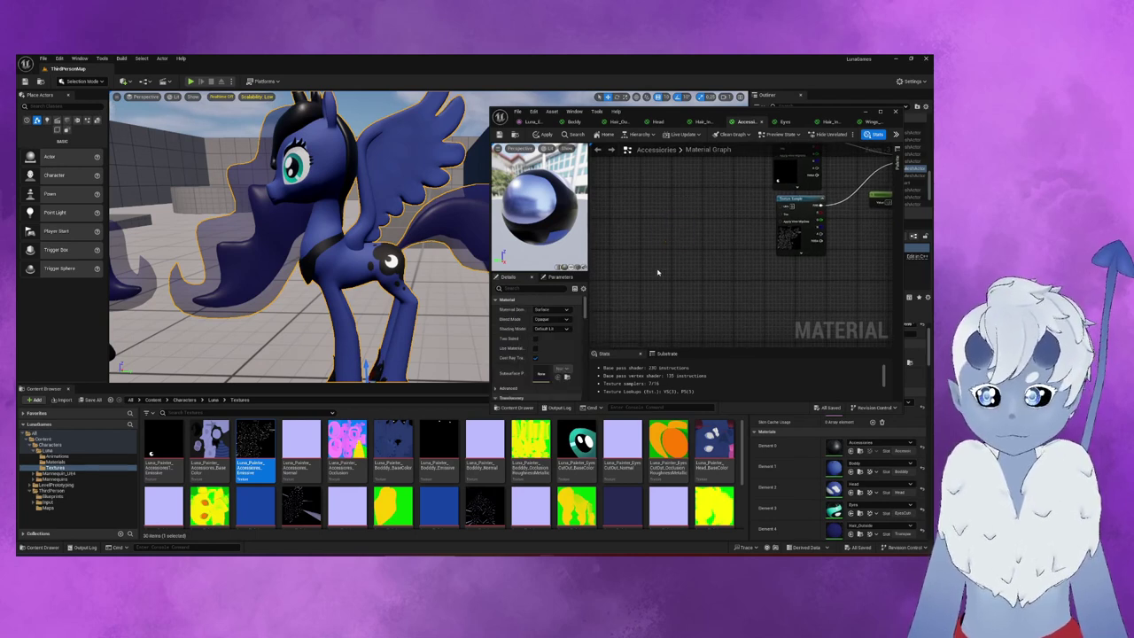
{"action": "scroll", "coordinate": [658, 272], "scroll_direction": "down", "scroll_amount": 2}
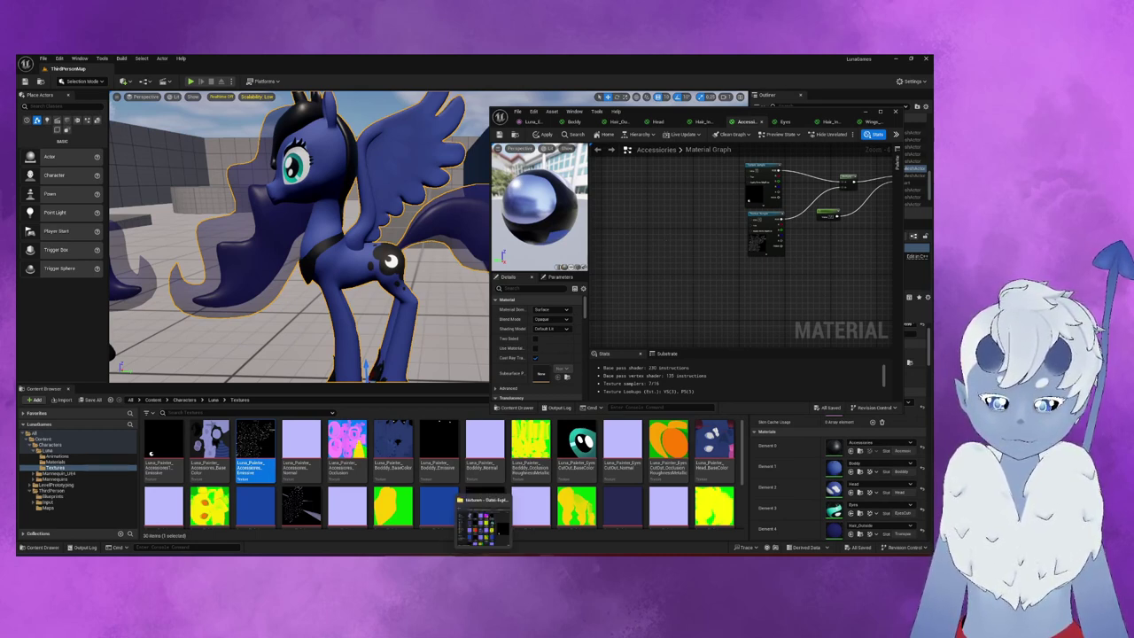
{"action": "mouse_move", "coordinate": [407, 463]}
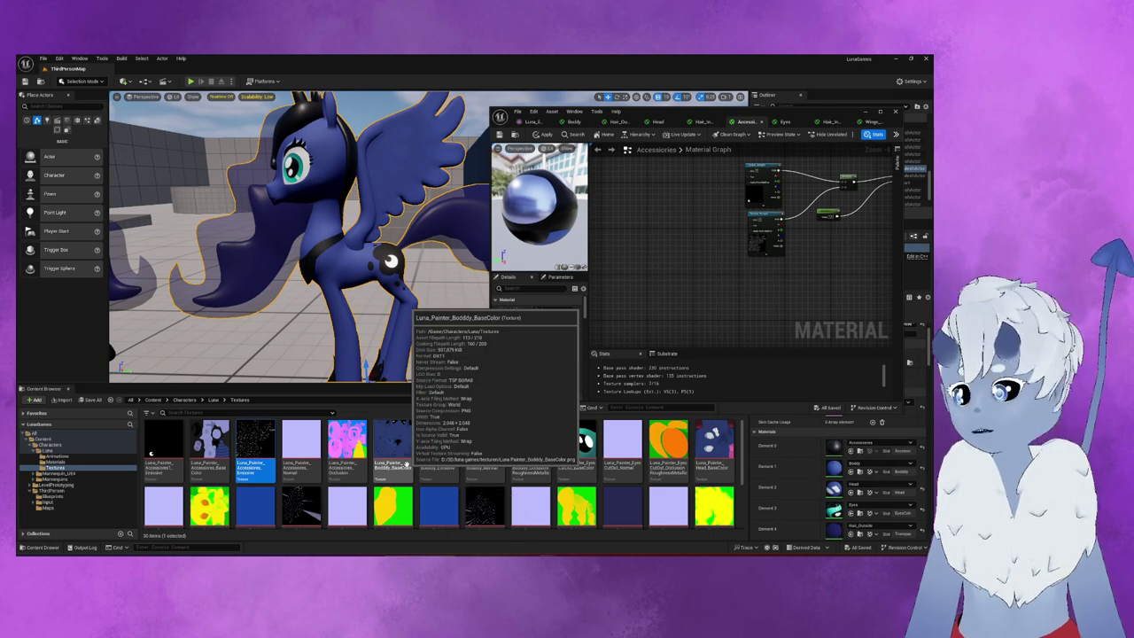
{"action": "key", "text": "super"}
- Search 'des' in the Start menu and launch Adobe Substance 3D Designer.exe
{"action": "type", "text": "des"}
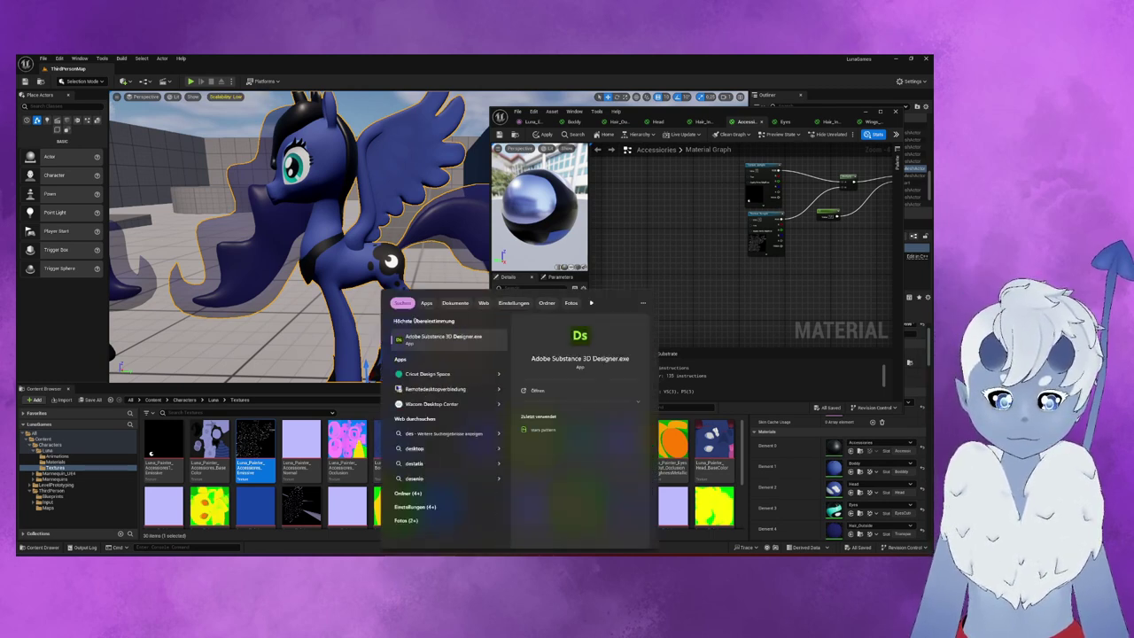
{"action": "left_click", "coordinate": [446, 346]}
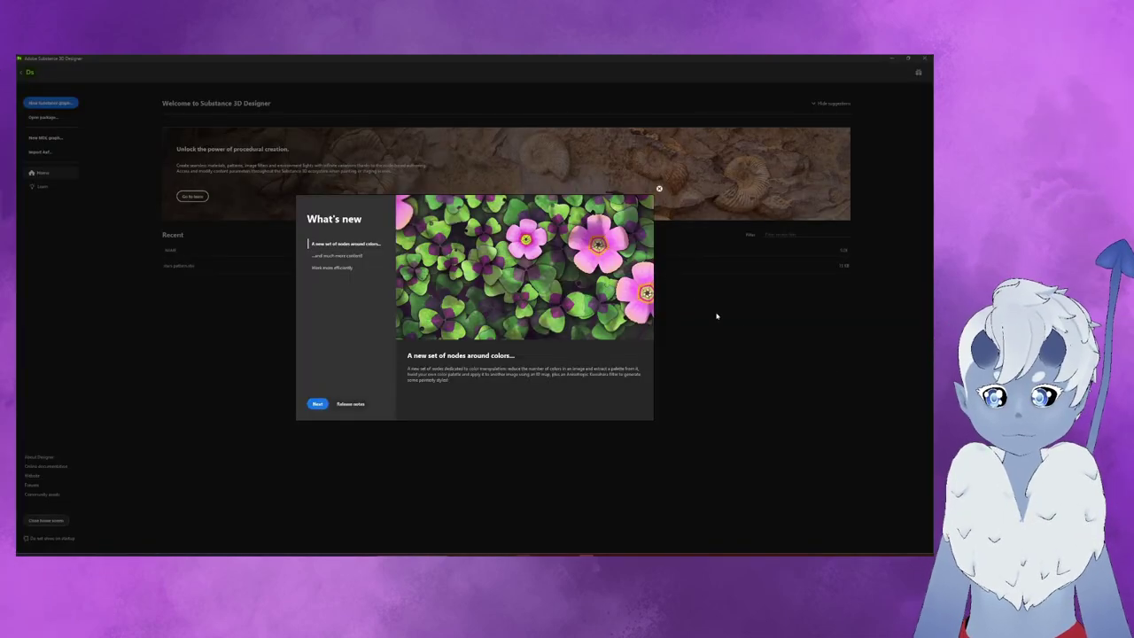
- Dismiss What's new and create a graph from the Scan Processing - Metallic Roughness template
{"action": "left_click", "coordinate": [660, 189]}
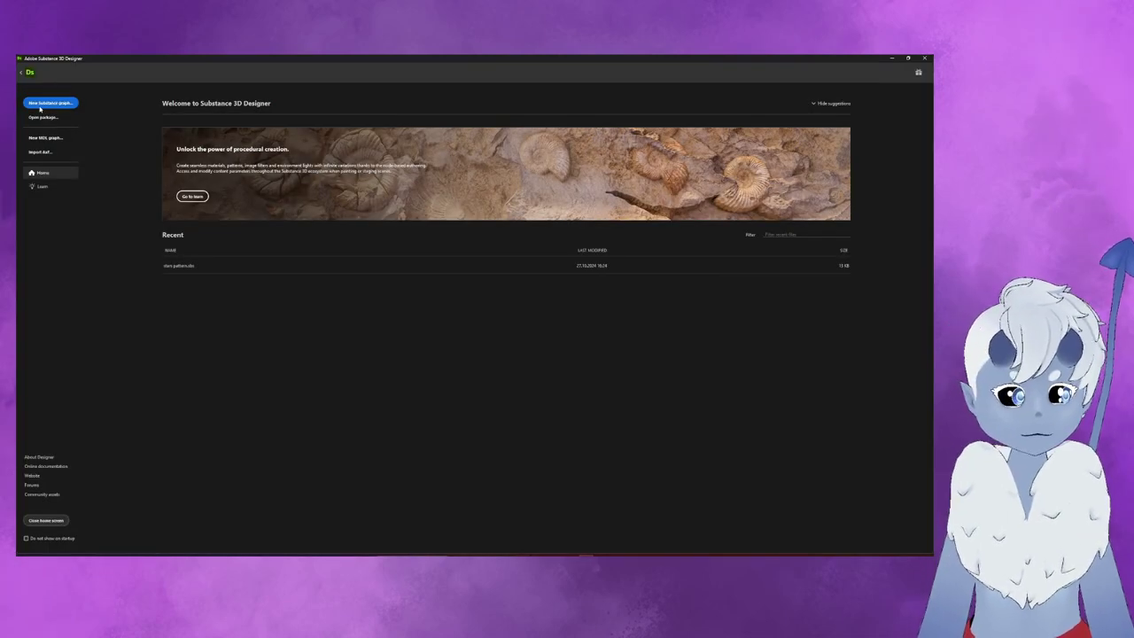
{"action": "key", "text": "ctrl+n"}
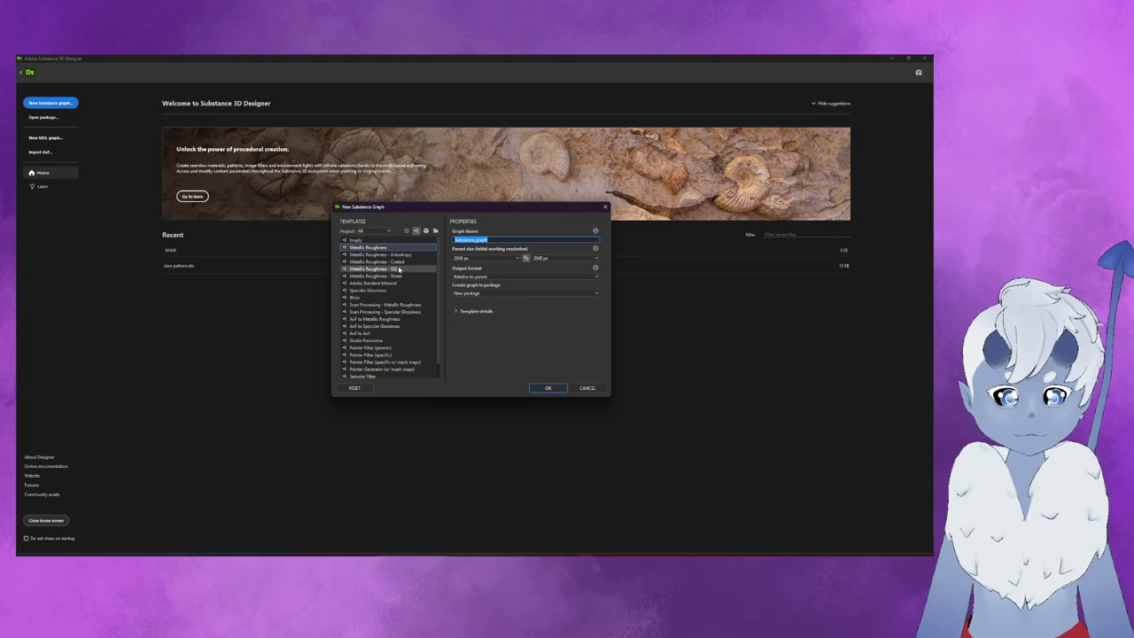
{"action": "left_click", "coordinate": [420, 306]}
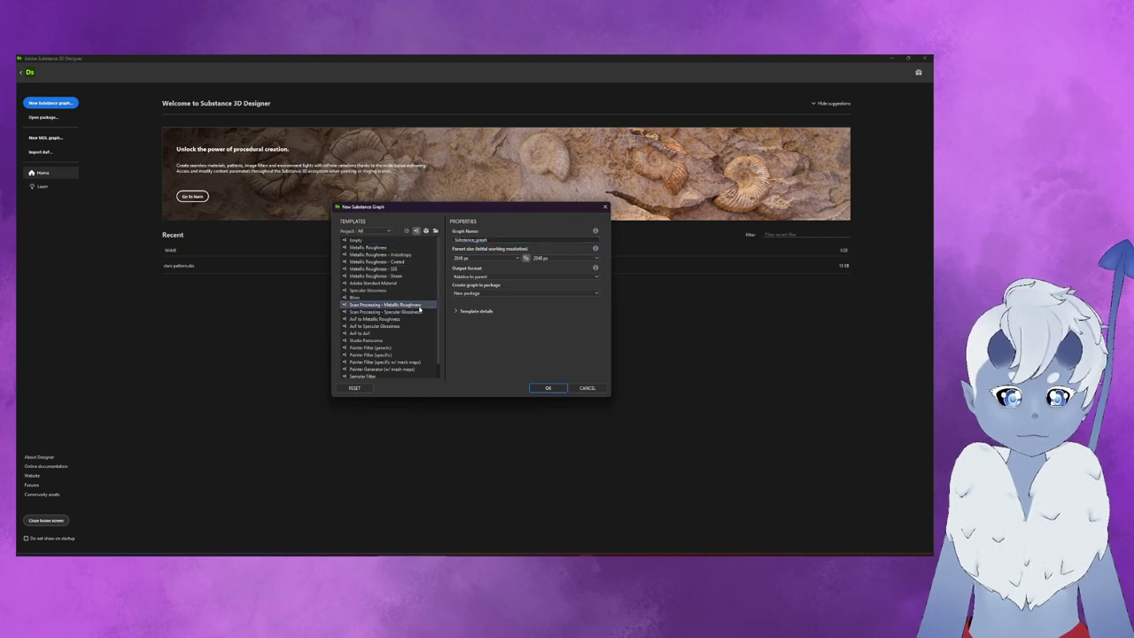
{"action": "left_click", "coordinate": [540, 388]}
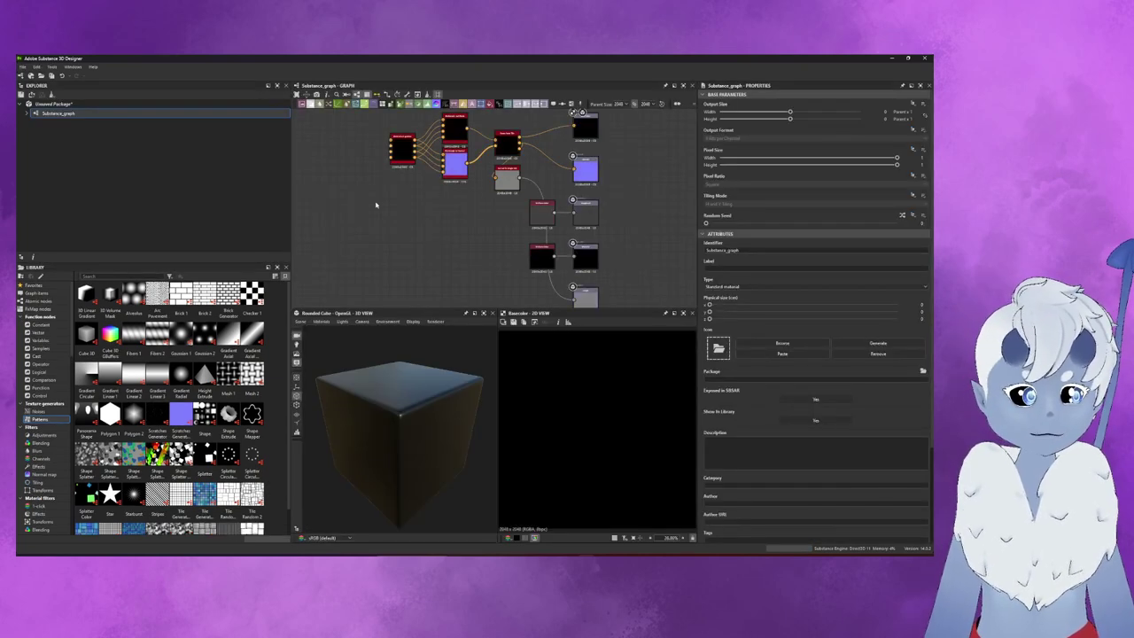
- Inspect the template's preview cube and the multi_color_equalizer node settings
{"action": "left_click_drag", "start_coordinate": [416, 408], "coordinate": [497, 417]}
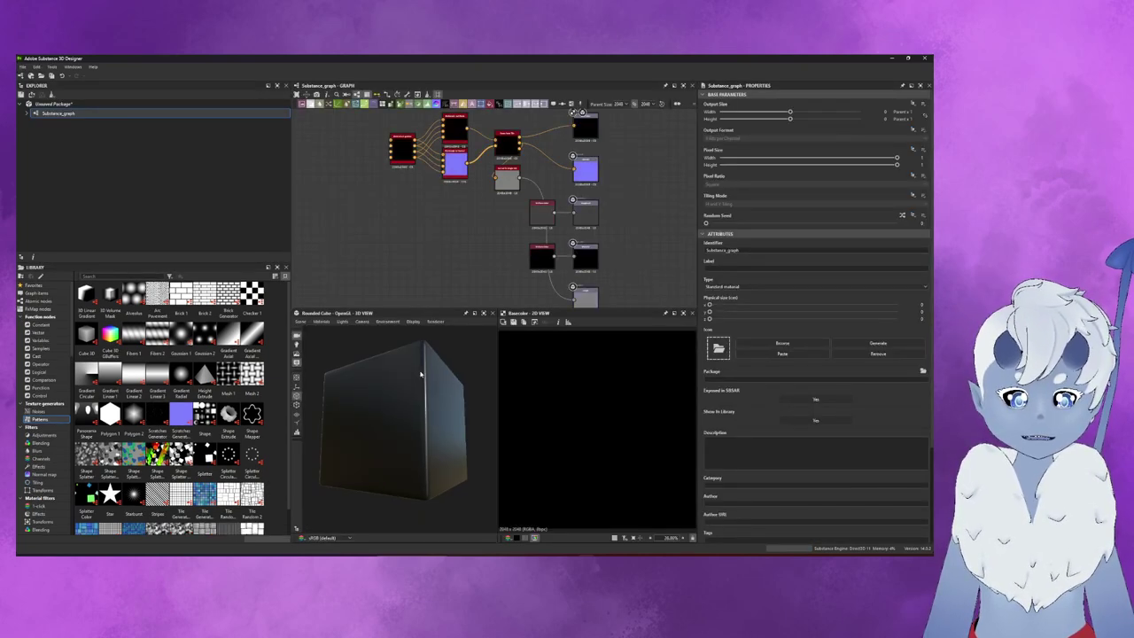
{"action": "scroll", "coordinate": [600, 405], "scroll_direction": "down", "scroll_amount": 3}
{"action": "scroll", "coordinate": [600, 411], "scroll_direction": "up", "scroll_amount": 2}
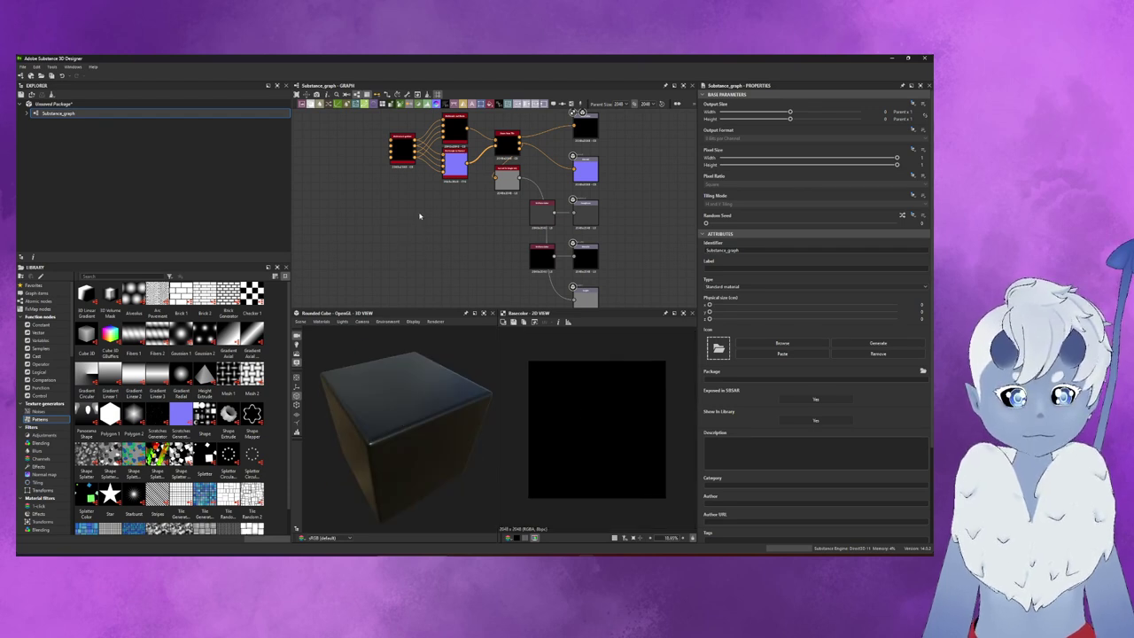
{"action": "left_click", "coordinate": [396, 154]}
{"action": "right_click", "coordinate": [345, 288]}
{"action": "middle_click_drag", "start_coordinate": [508, 121], "coordinate": [519, 188]}
{"action": "scroll", "coordinate": [519, 188], "scroll_direction": "up", "scroll_amount": 2}
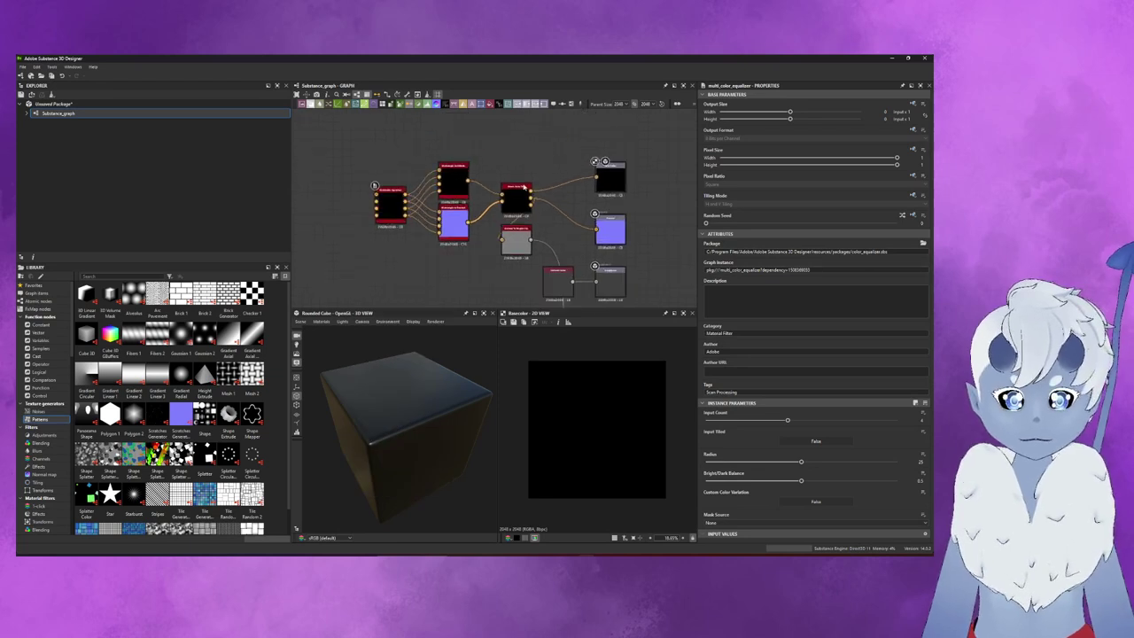
{"action": "scroll", "coordinate": [519, 187], "scroll_direction": "up", "scroll_amount": 3}
{"action": "scroll", "coordinate": [535, 205], "scroll_direction": "down", "scroll_amount": 2}
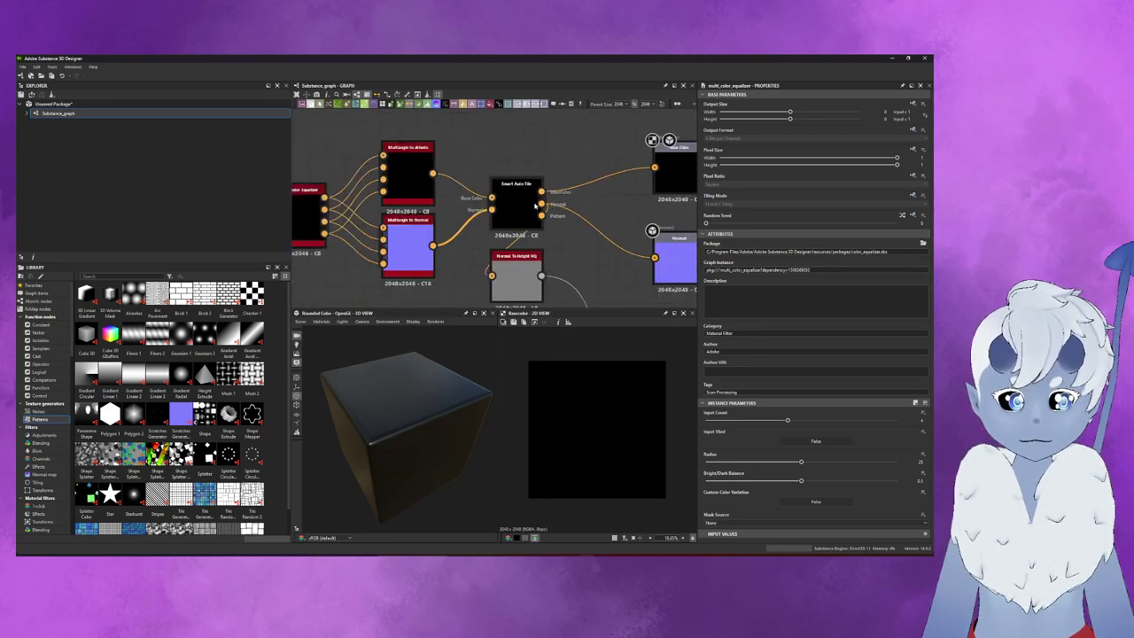
{"action": "scroll", "coordinate": [535, 206], "scroll_direction": "down", "scroll_amount": 3}
- Box-select the upper-left processing nodes around Smart Auto Tile and delete them
{"action": "middle_click_drag", "start_coordinate": [563, 235], "coordinate": [559, 216]}
{"action": "scroll", "coordinate": [521, 211], "scroll_direction": "up", "scroll_amount": 2}
{"action": "mouse_move", "coordinate": [464, 211]}
{"action": "middle_mouse_down"}
{"action": "mouse_move", "coordinate": [569, 186]}
{"action": "mouse_move", "coordinate": [565, 218]}
{"action": "middle_mouse_up"}
{"action": "scroll", "coordinate": [568, 185], "scroll_direction": "down", "scroll_amount": 2}
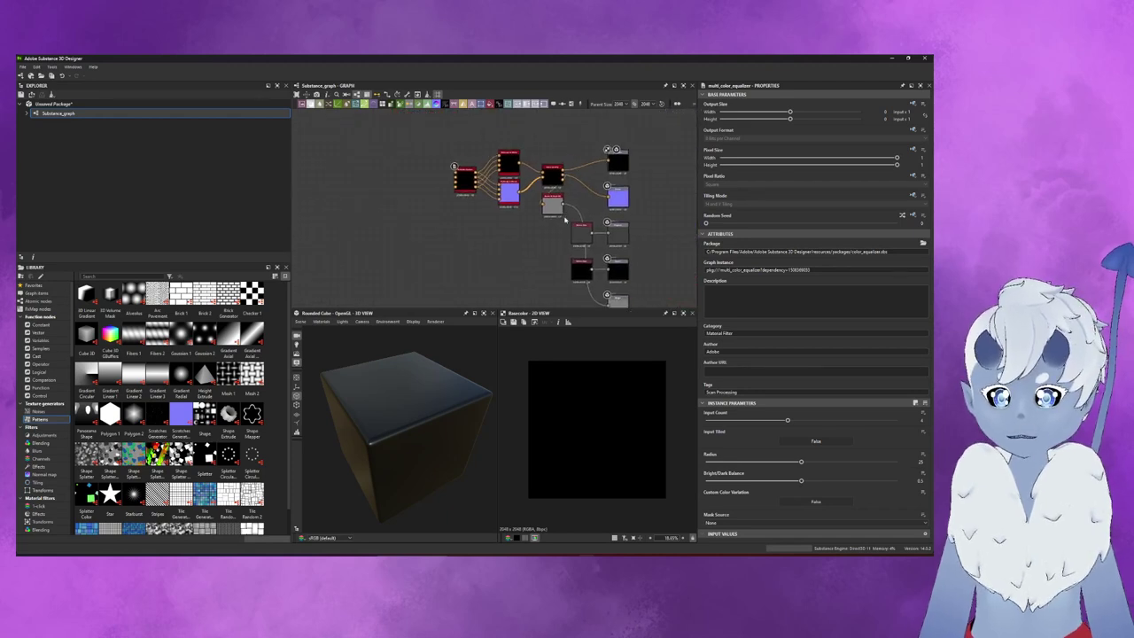
{"action": "left_click_drag", "start_coordinate": [545, 242], "coordinate": [381, 123]}
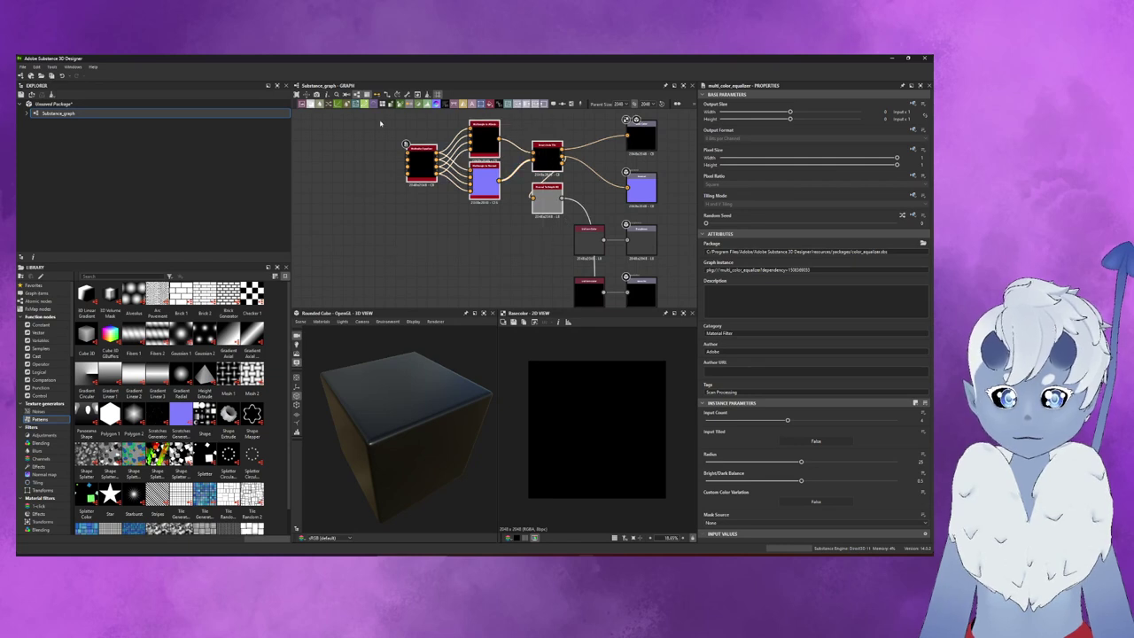
{"action": "key", "text": "Delete"}
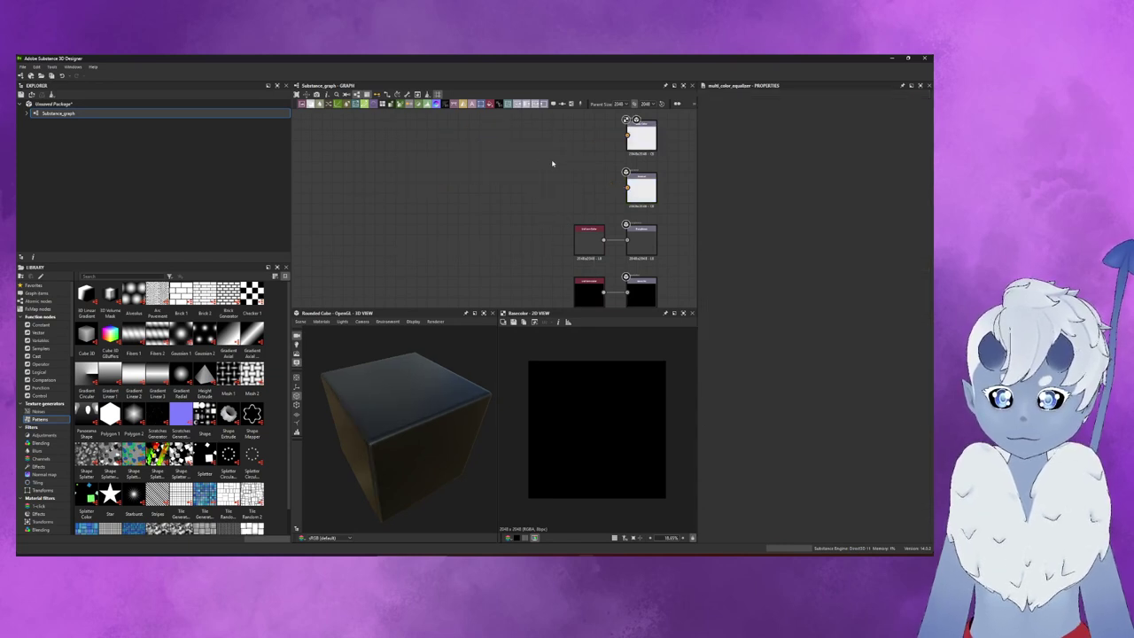
- Add a Perlin Noise node from the Noises library and connect it to the top output
{"action": "middle_click_drag", "start_coordinate": [522, 175], "coordinate": [499, 175]}
{"action": "middle_click_drag", "start_coordinate": [532, 215], "coordinate": [585, 191]}
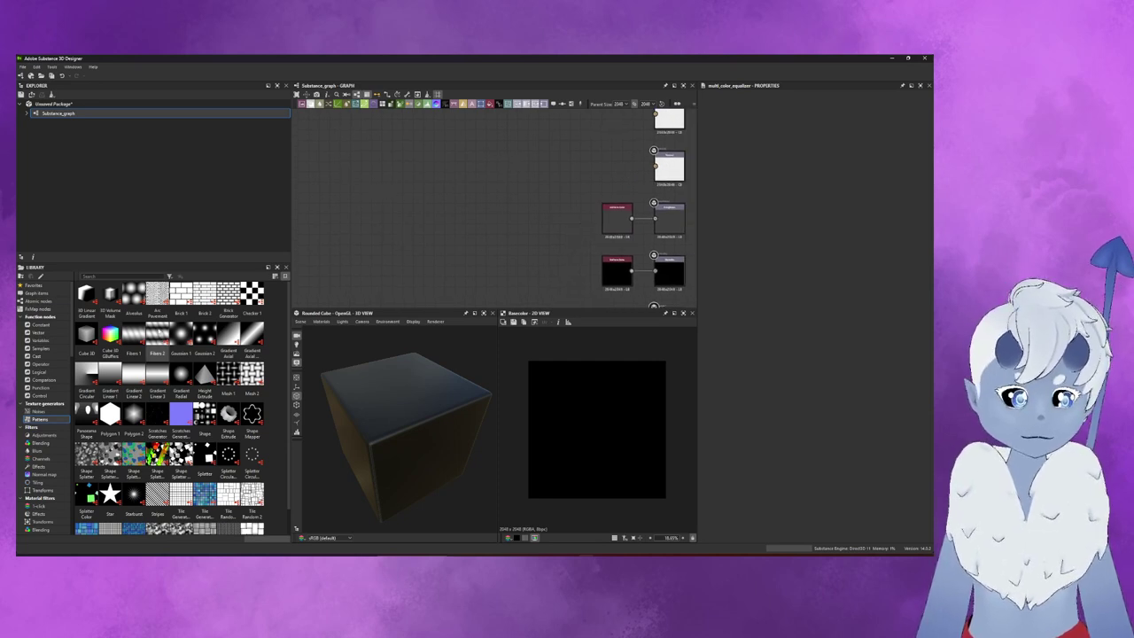
{"action": "left_click", "coordinate": [39, 411]}
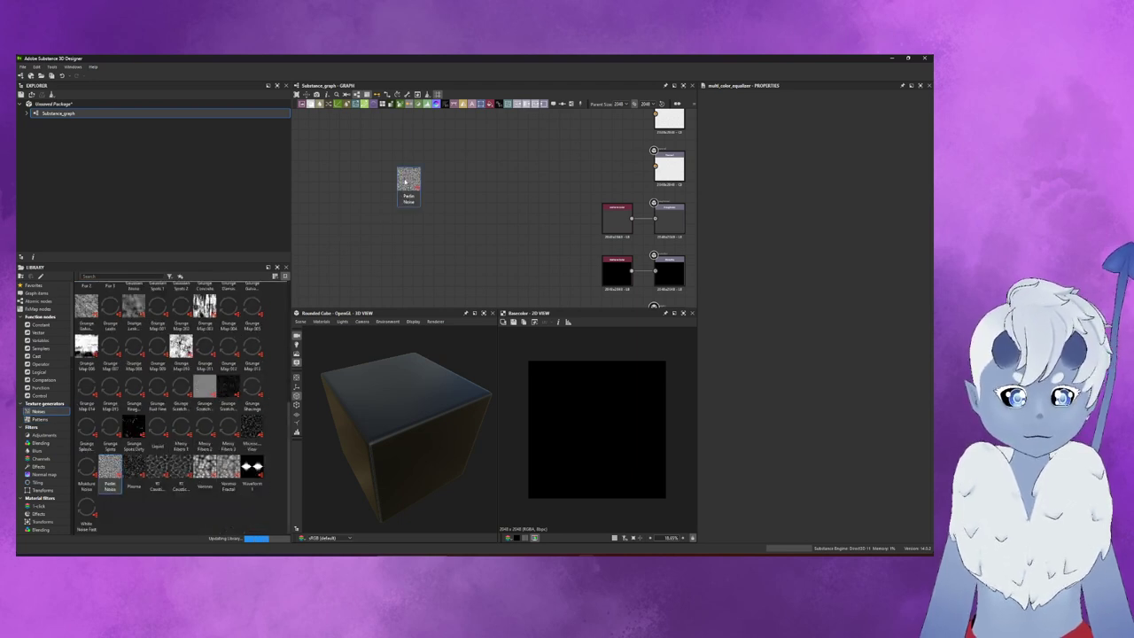
{"action": "left_click_drag", "start_coordinate": [108, 470], "coordinate": [426, 133]}
{"action": "middle_click_drag", "start_coordinate": [499, 176], "coordinate": [492, 201]}
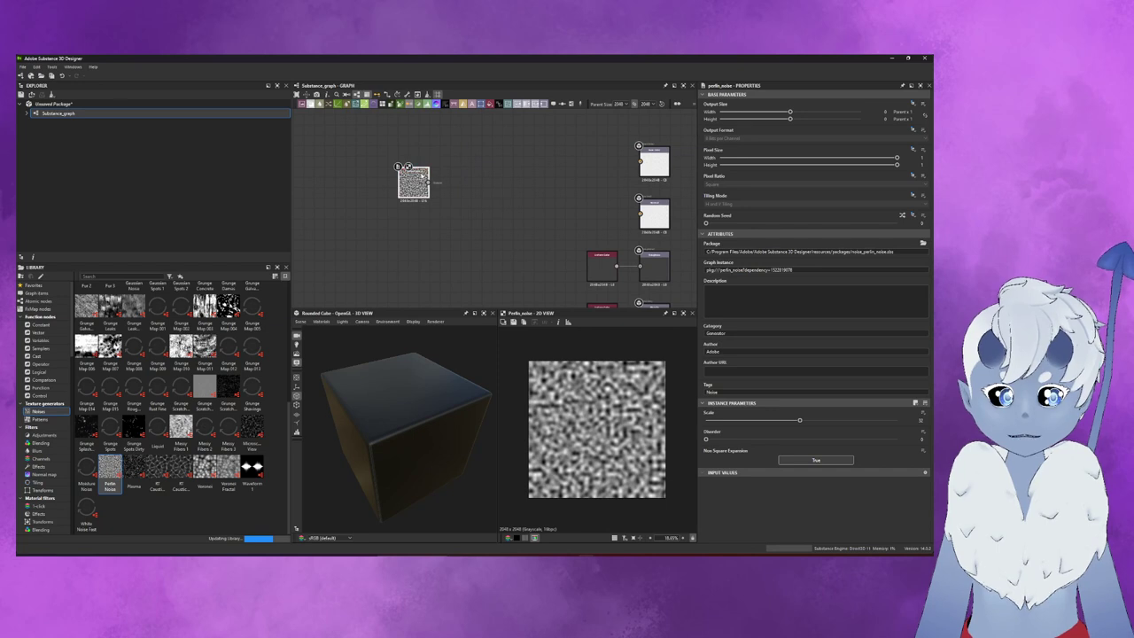
{"action": "left_click_drag", "start_coordinate": [430, 181], "coordinate": [639, 162]}
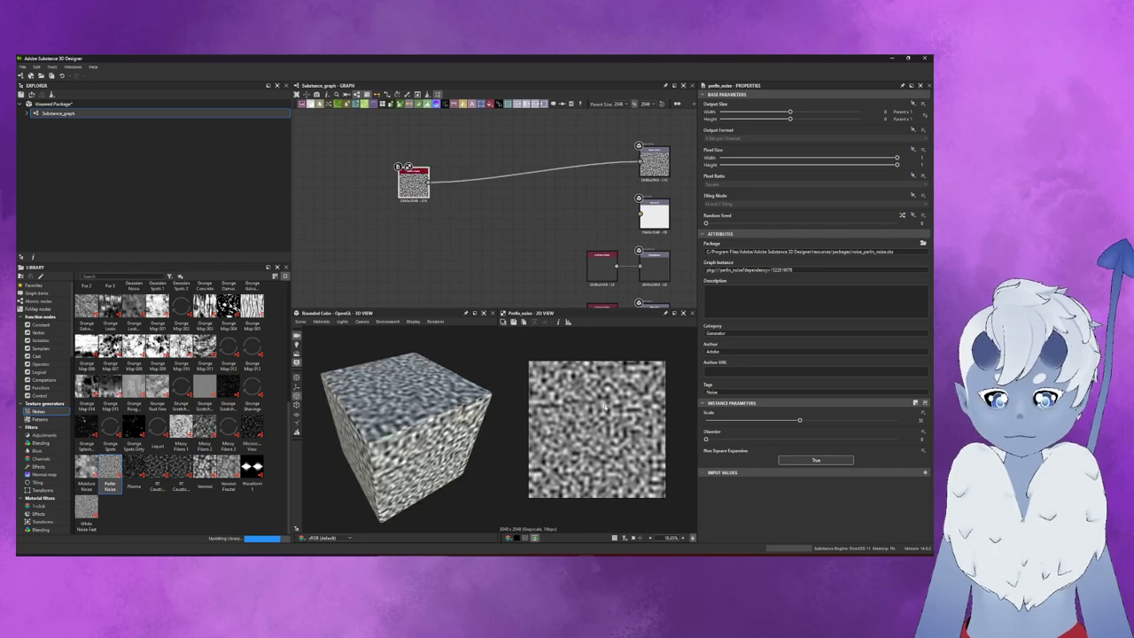
- Orbit the cube to a front-facing view and check the noise in the 2D preview
{"action": "mouse_move", "coordinate": [390, 399]}
{"action": "left_mouse_down"}
{"action": "mouse_move", "coordinate": [426, 397]}
{"action": "mouse_move", "coordinate": [520, 521]}
{"action": "left_mouse_up"}
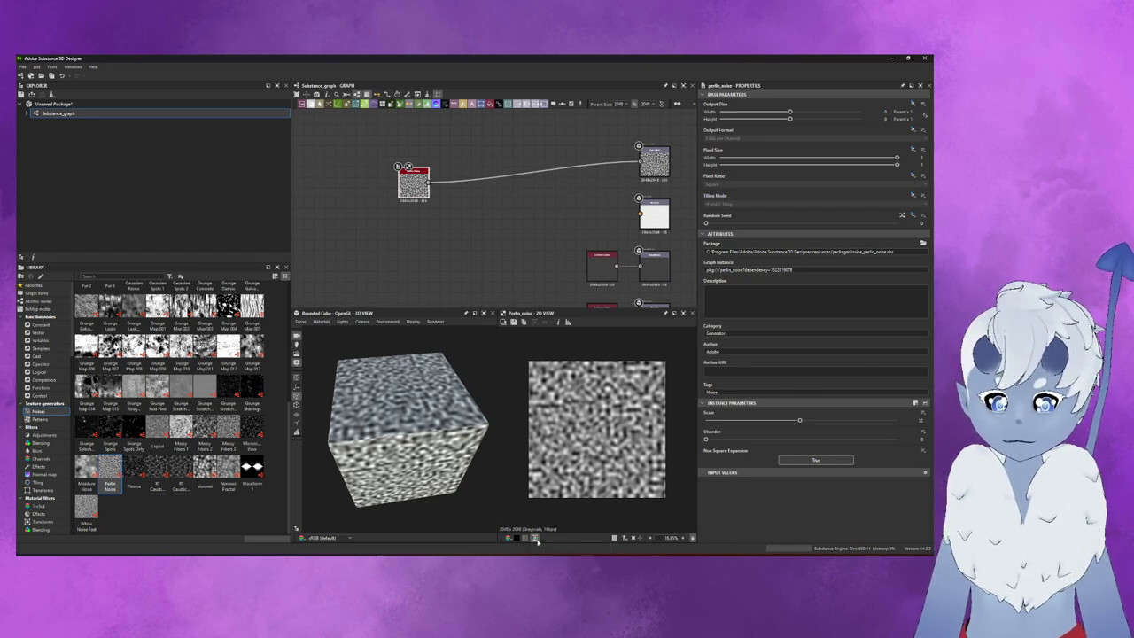
{"action": "left_click_drag", "start_coordinate": [417, 443], "coordinate": [406, 425]}
{"action": "left_click", "coordinate": [614, 538]}
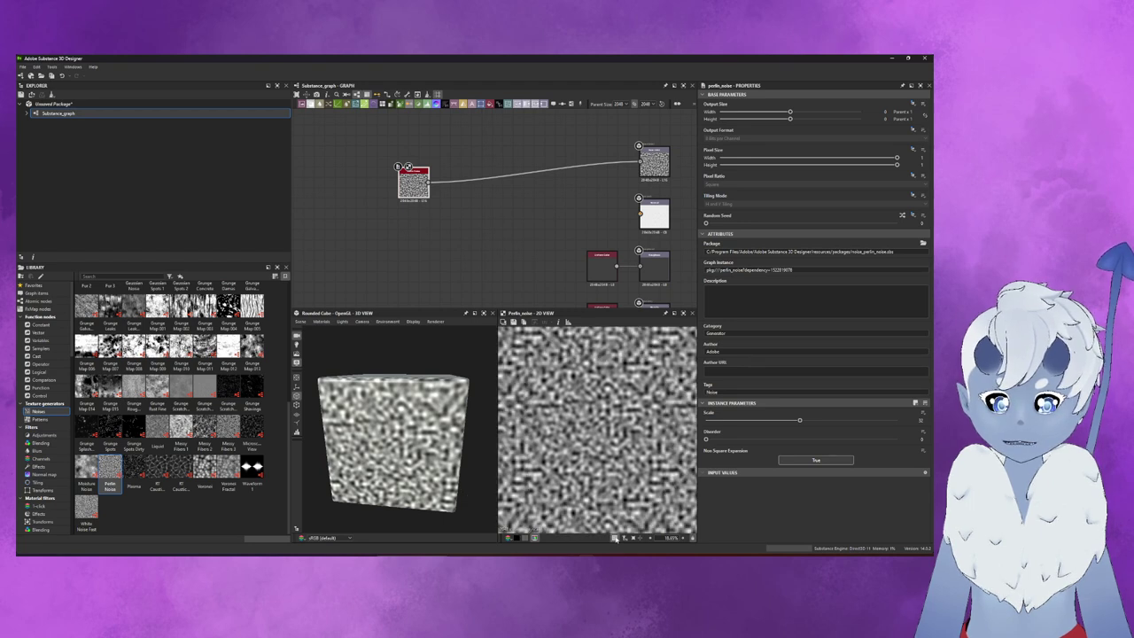
{"action": "left_click", "coordinate": [614, 538]}
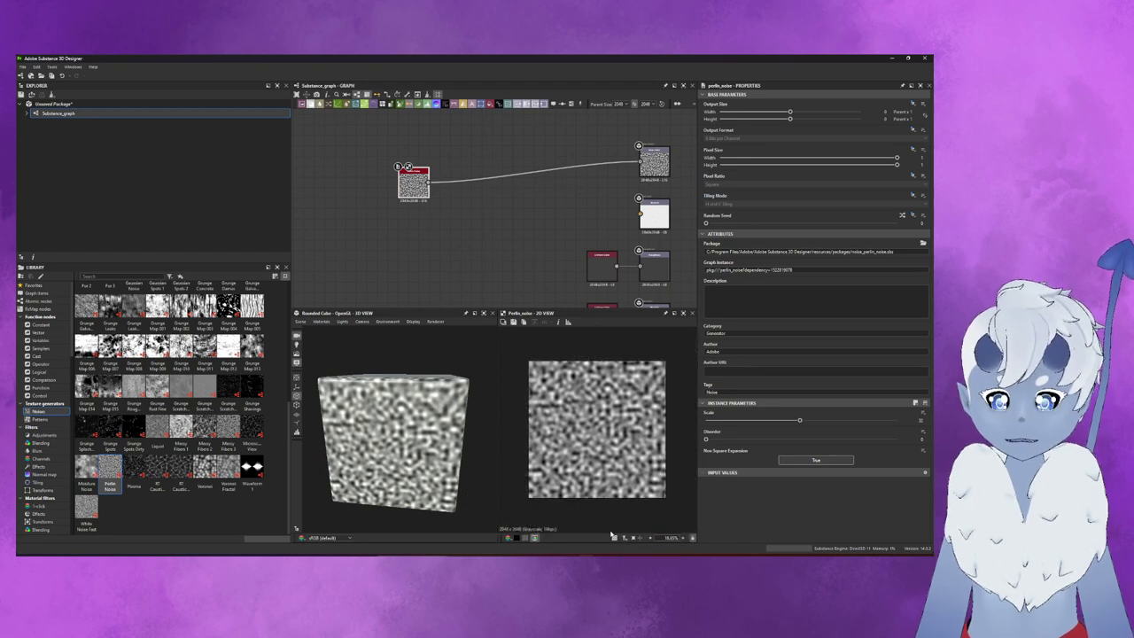
- Try several Perlin Noise Scale values, then undo back to the lower, coarser scale
{"action": "left_click_drag", "start_coordinate": [803, 423], "coordinate": [816, 422]}
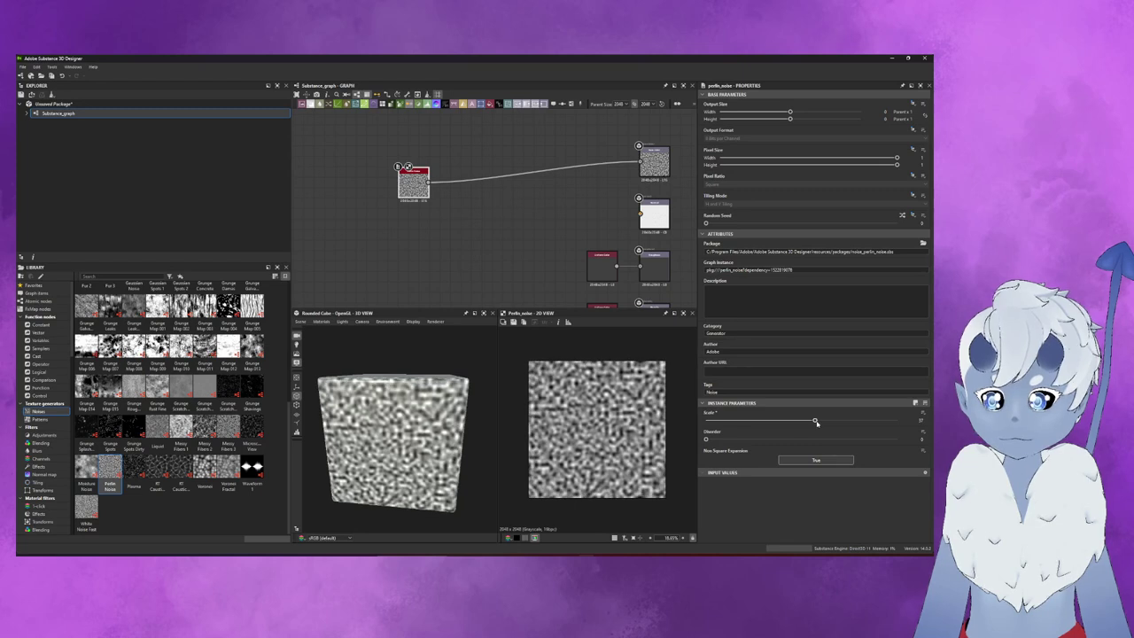
{"action": "mouse_move", "coordinate": [817, 423]}
{"action": "left_mouse_down"}
{"action": "mouse_move", "coordinate": [789, 422]}
{"action": "mouse_move", "coordinate": [833, 422]}
{"action": "left_mouse_up"}
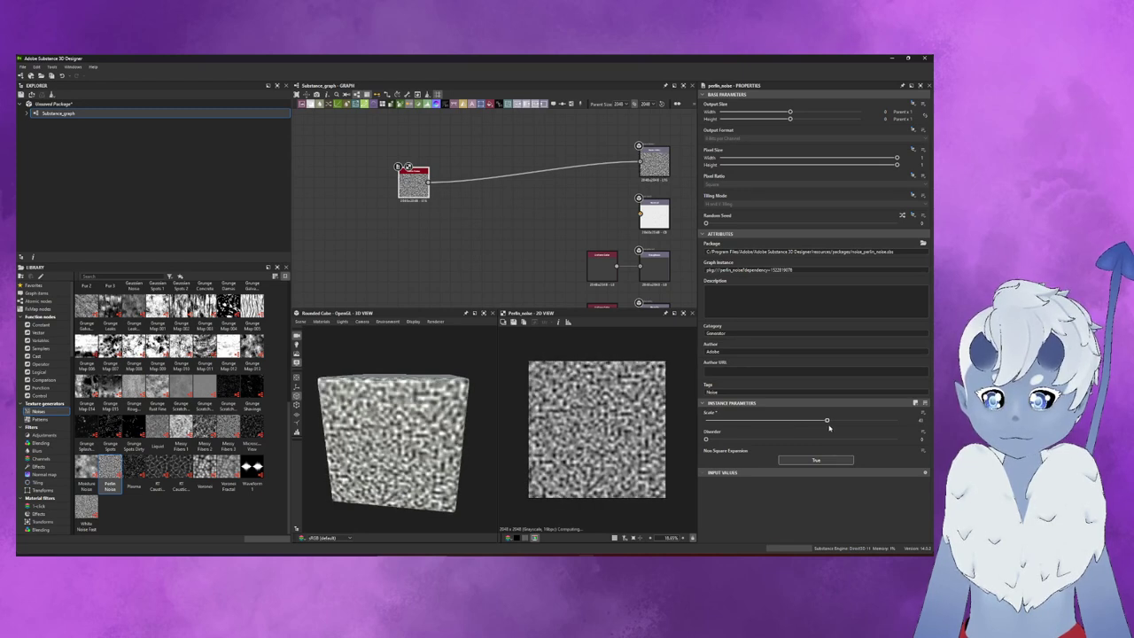
{"action": "left_click_drag", "start_coordinate": [833, 426], "coordinate": [835, 427]}
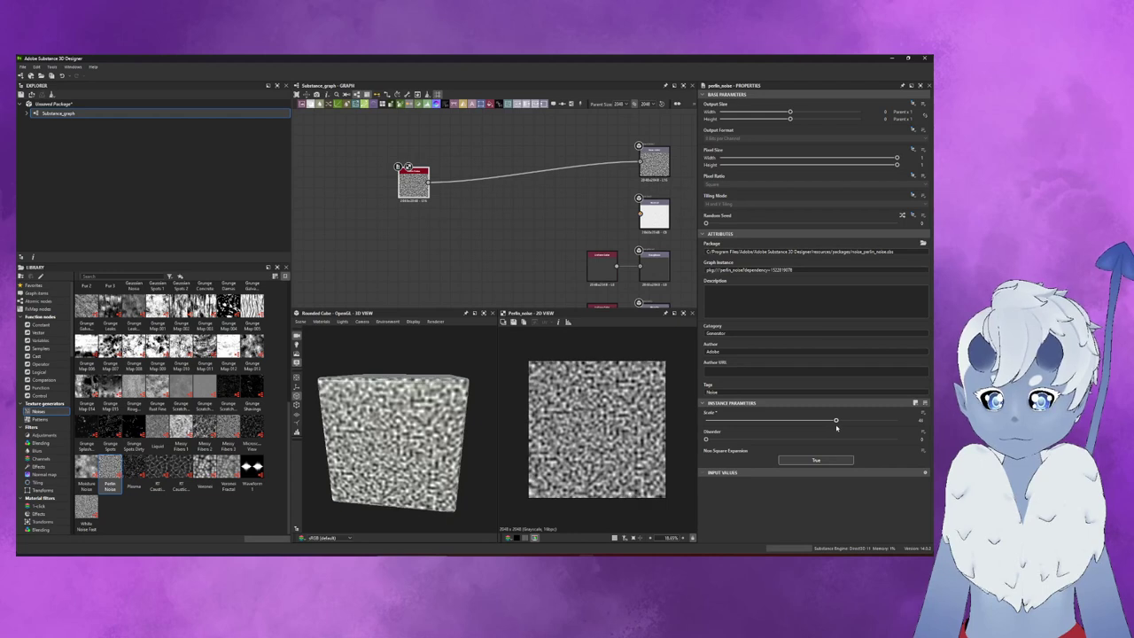
{"action": "mouse_move", "coordinate": [836, 428]}
{"action": "left_mouse_down"}
{"action": "mouse_move", "coordinate": [821, 428]}
{"action": "mouse_move", "coordinate": [856, 430]}
{"action": "left_mouse_up"}
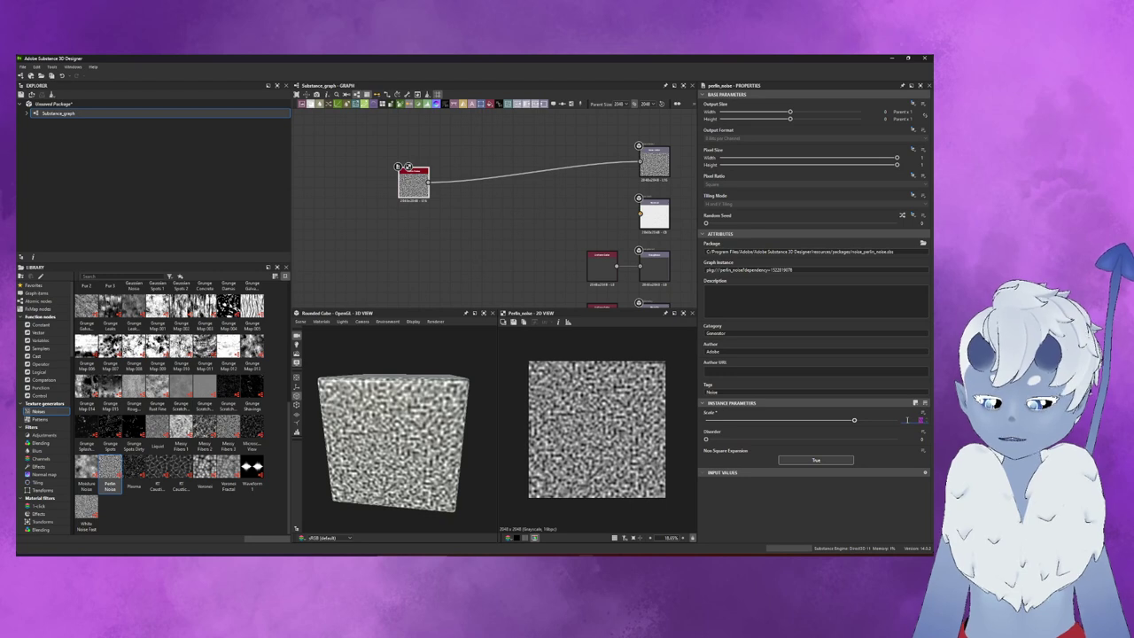
{"action": "key", "text": "Return"}
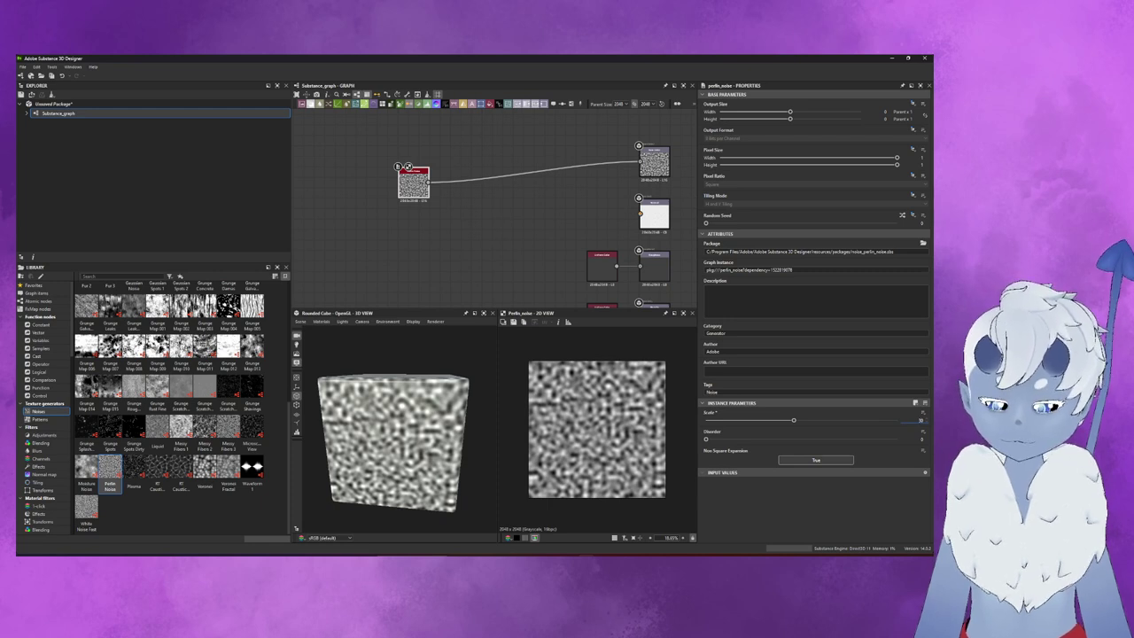
{"action": "left_click_drag", "start_coordinate": [794, 420], "coordinate": [823, 420]}
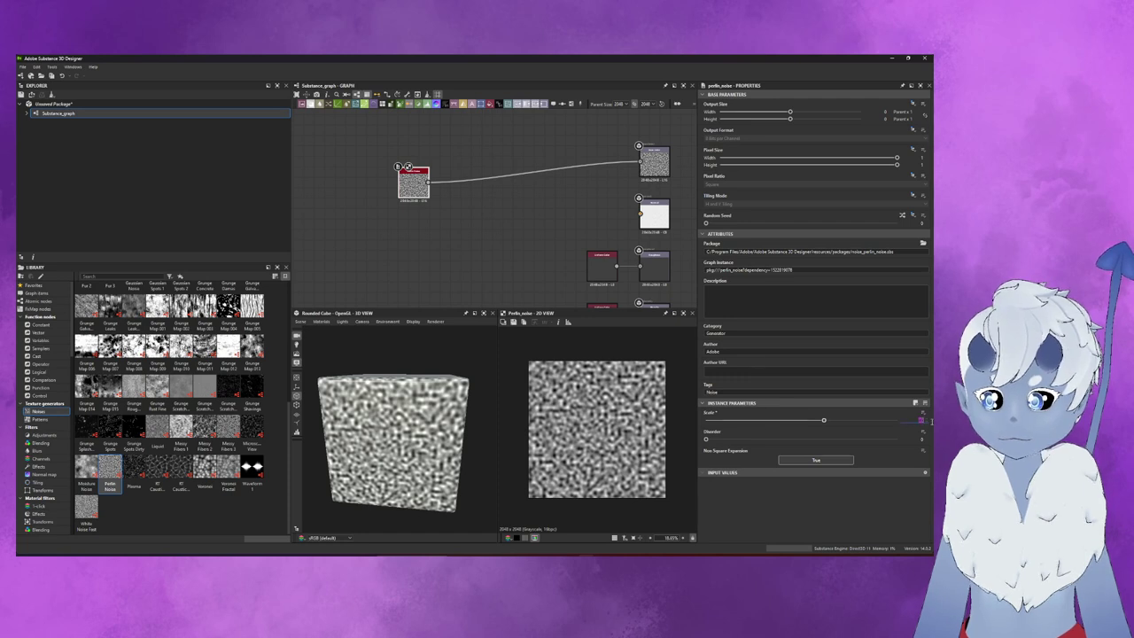
{"action": "key", "text": "ctrl+z"}
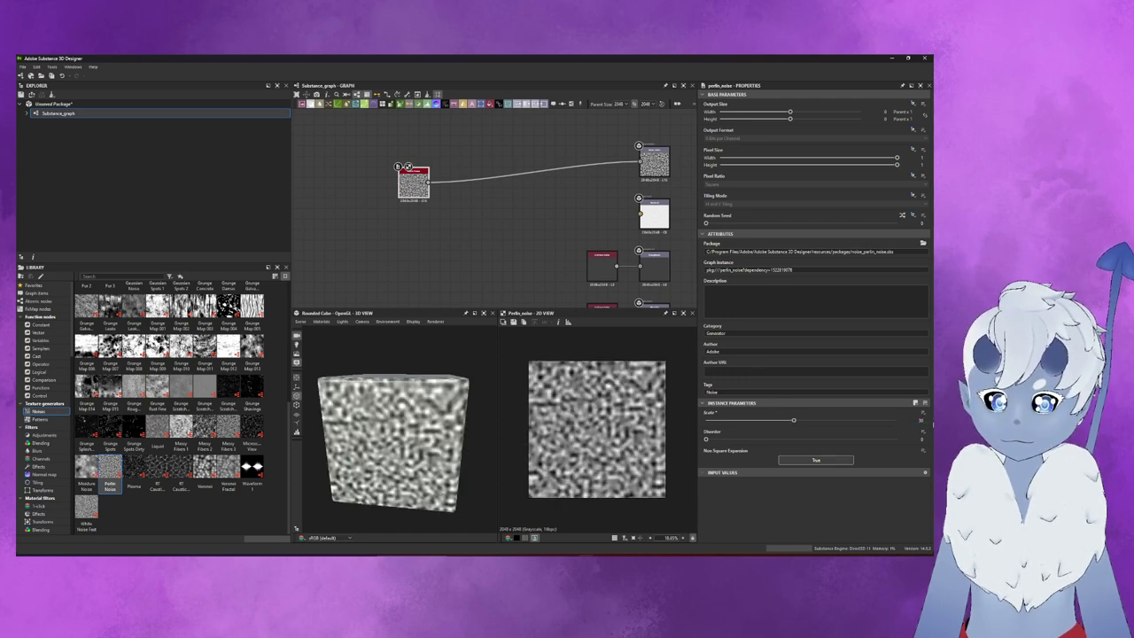
- Zoom the graph and drag a wire out of the Perlin Noise output
{"action": "scroll", "coordinate": [496, 283], "scroll_direction": "up", "scroll_amount": 2}
{"action": "scroll", "coordinate": [577, 426], "scroll_direction": "up", "scroll_amount": 2}
{"action": "scroll", "coordinate": [577, 426], "scroll_direction": "up", "scroll_amount": 2}
{"action": "scroll", "coordinate": [577, 426], "scroll_direction": "up", "scroll_amount": 2}
{"action": "scroll", "coordinate": [577, 371], "scroll_direction": "down", "scroll_amount": 2}
{"action": "scroll", "coordinate": [577, 371], "scroll_direction": "down", "scroll_amount": 2}
{"action": "scroll", "coordinate": [577, 370], "scroll_direction": "down", "scroll_amount": 2}
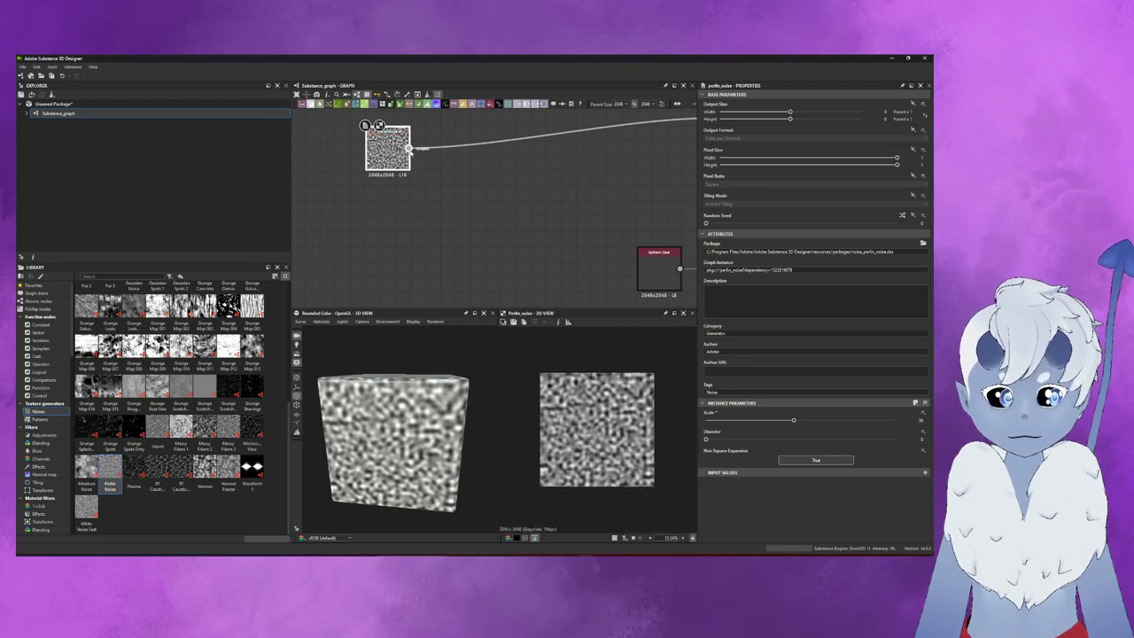
{"action": "left_click_drag", "start_coordinate": [519, 177], "coordinate": [518, 177]}
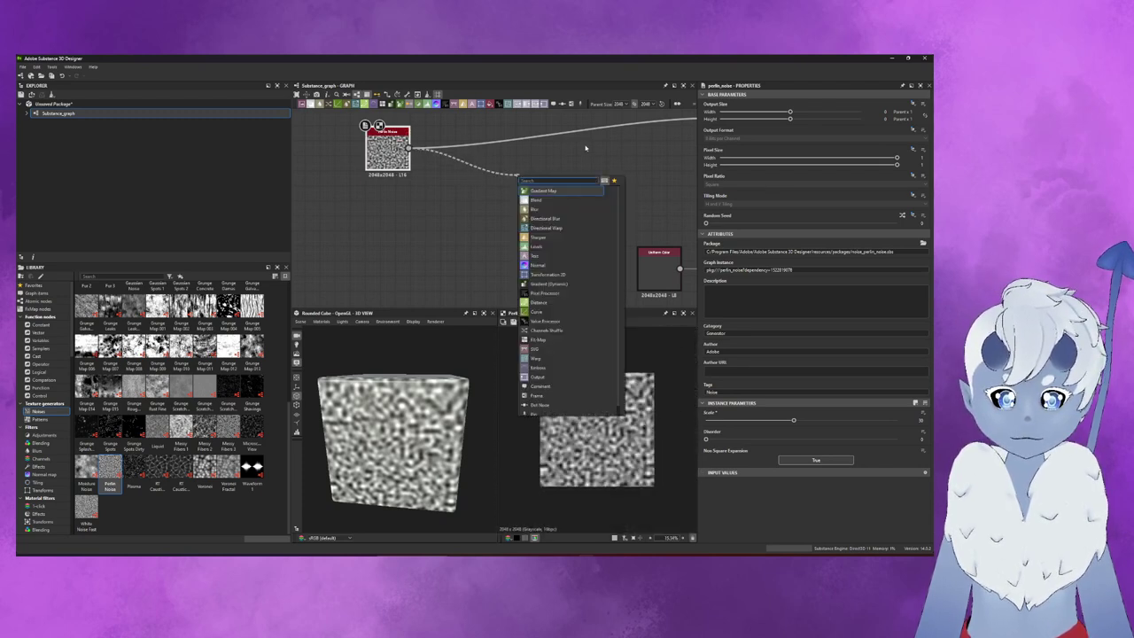
- Insert a Levels node after the Perlin noise, wire it onward, and set initial contrast and brightness
{"action": "left_click", "coordinate": [551, 251]}
{"action": "scroll", "coordinate": [576, 185], "scroll_direction": "down", "scroll_amount": 2}
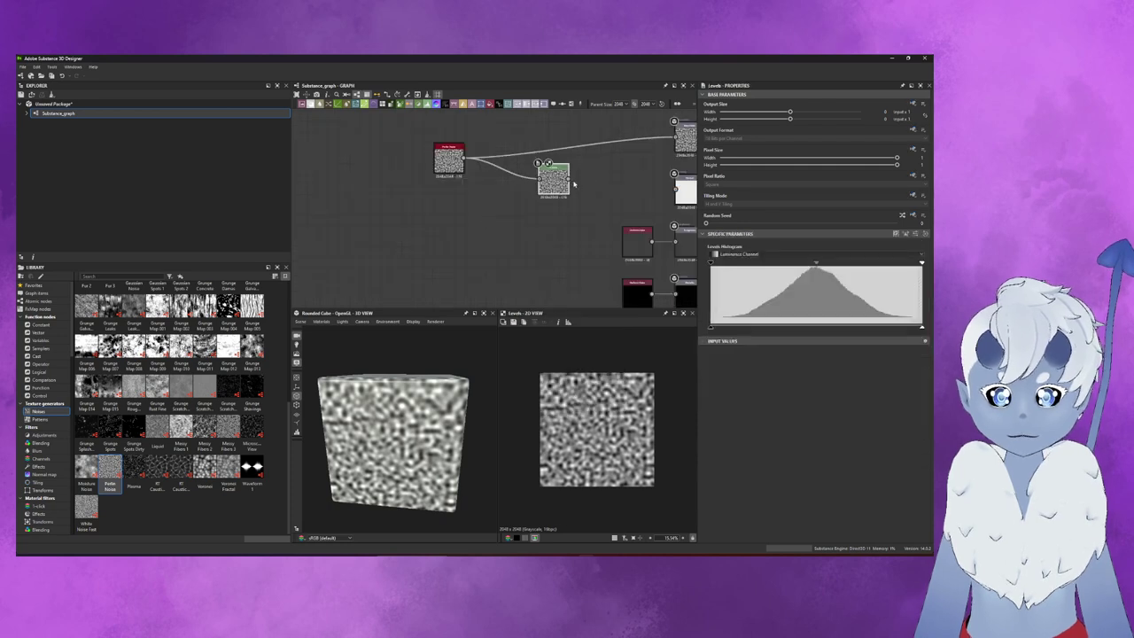
{"action": "left_click_drag", "start_coordinate": [679, 131], "coordinate": [684, 136]}
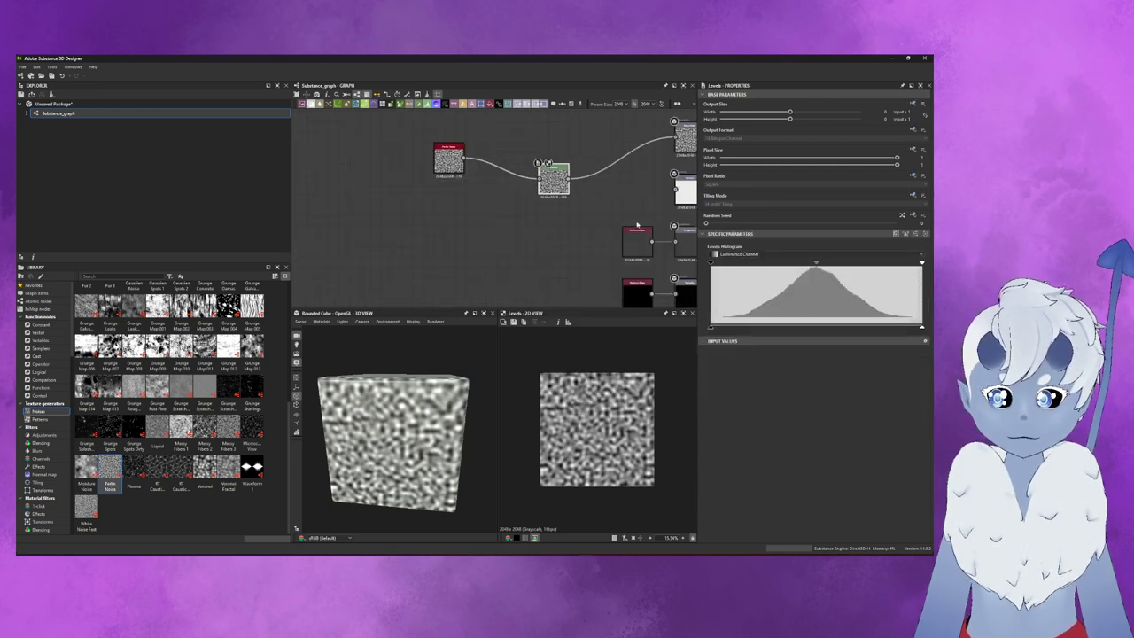
{"action": "left_click_drag", "start_coordinate": [817, 263], "coordinate": [817, 265]}
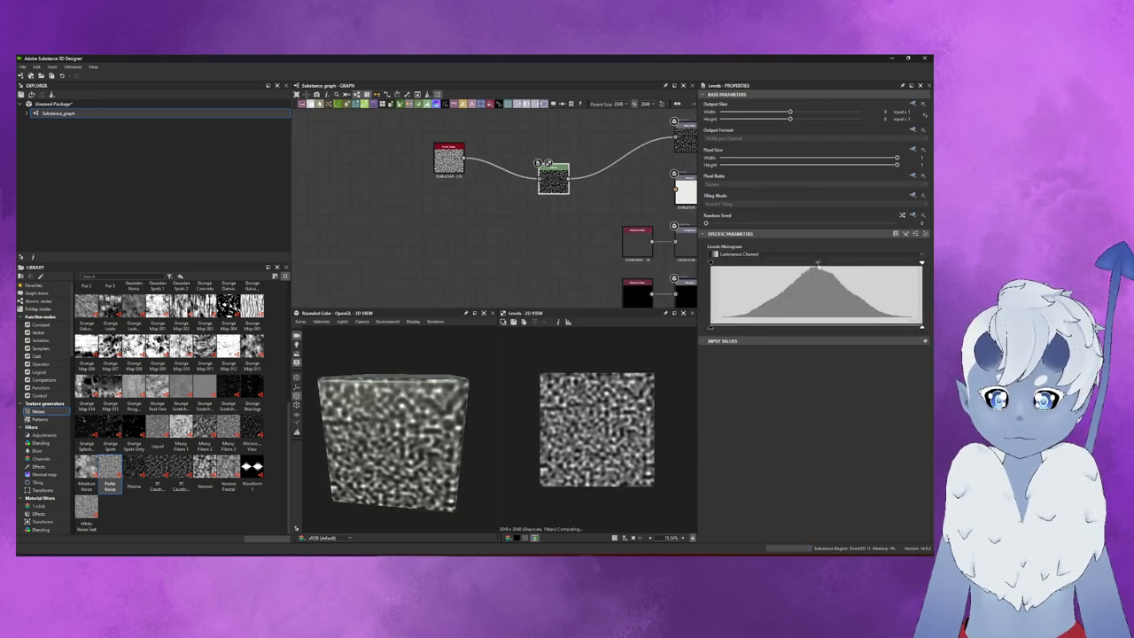
{"action": "left_click_drag", "start_coordinate": [817, 265], "coordinate": [823, 265]}
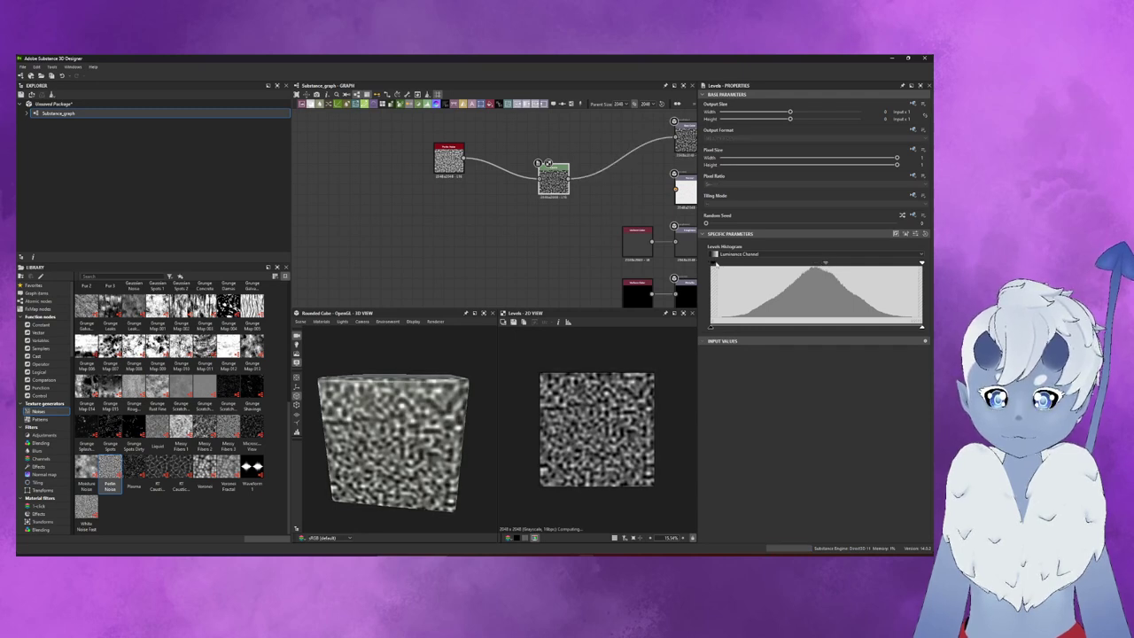
{"action": "left_click", "coordinate": [716, 329]}
{"action": "left_click_drag", "start_coordinate": [716, 329], "coordinate": [732, 328]}
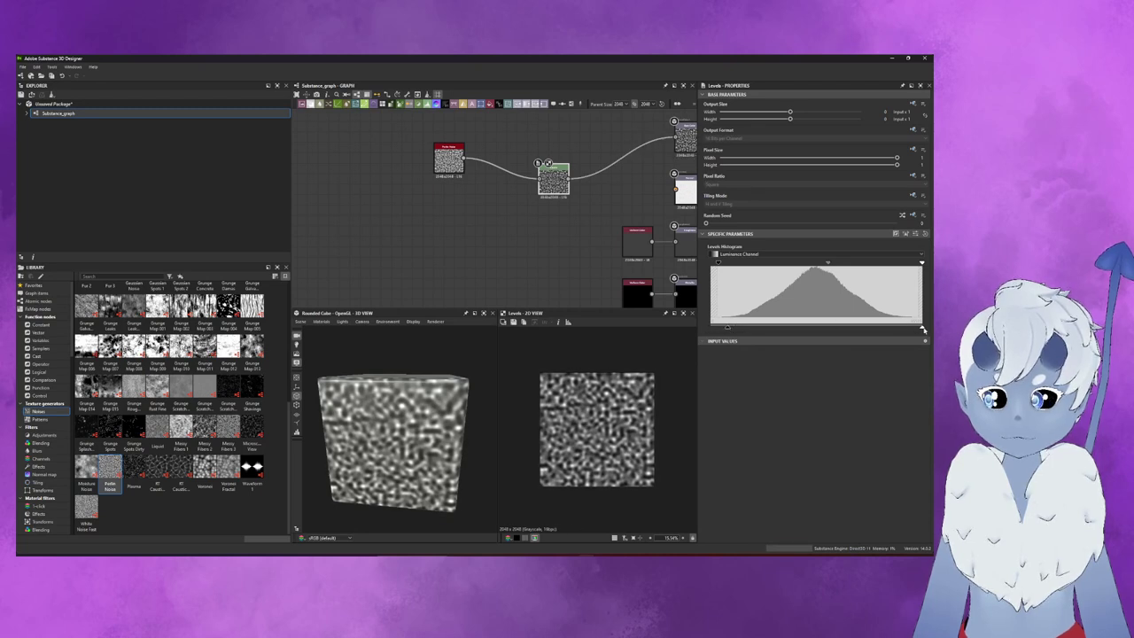
{"action": "mouse_move", "coordinate": [923, 328]}
{"action": "left_mouse_down"}
{"action": "mouse_move", "coordinate": [833, 327]}
{"action": "mouse_move", "coordinate": [857, 324]}
{"action": "left_mouse_up"}
{"action": "left_click_drag", "start_coordinate": [746, 330], "coordinate": [777, 331]}
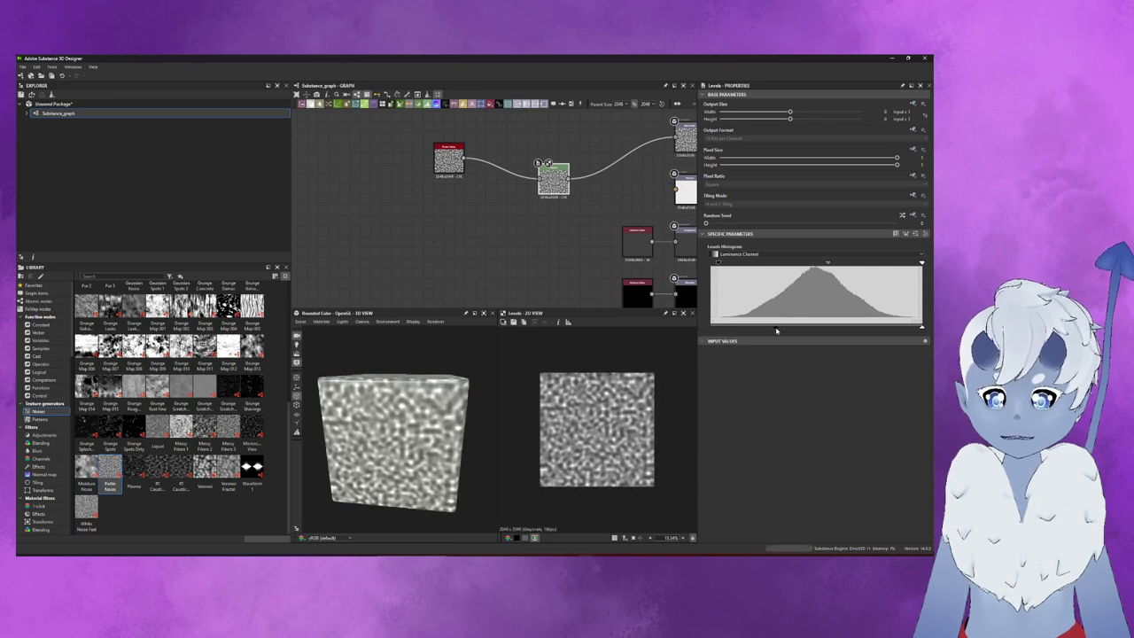
- Fine-tune the Levels black point, midtone and white point for a brighter, high-contrast mask
{"action": "left_click_drag", "start_coordinate": [828, 265], "coordinate": [834, 265]}
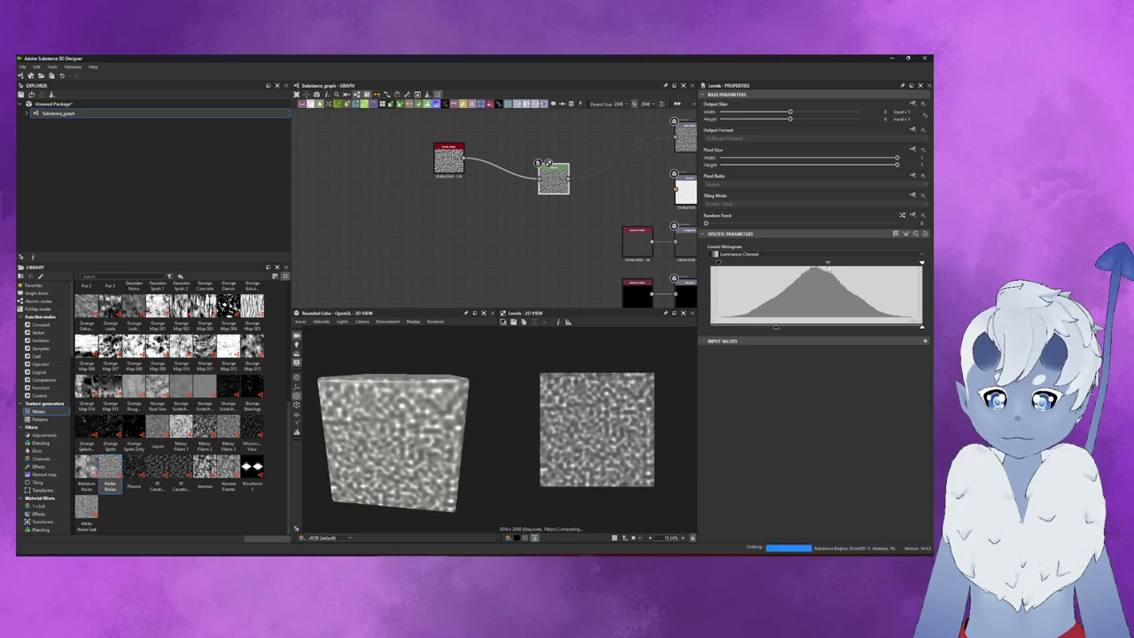
{"action": "left_click_drag", "start_coordinate": [835, 264], "coordinate": [827, 264]}
{"action": "left_click_drag", "start_coordinate": [779, 330], "coordinate": [812, 326]}
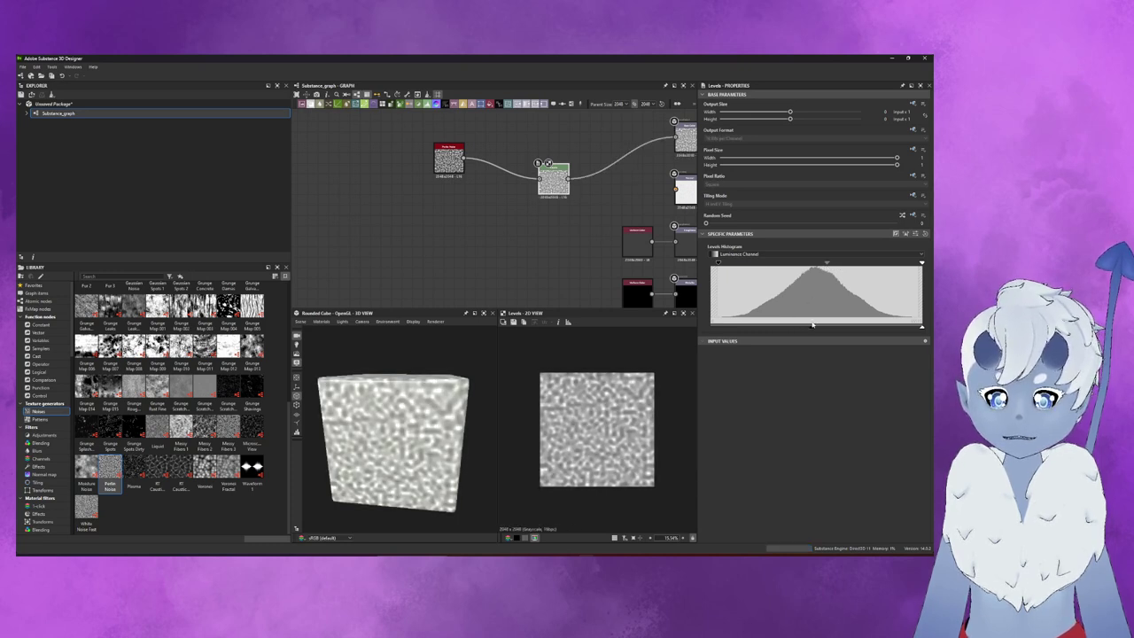
{"action": "left_click_drag", "start_coordinate": [813, 326], "coordinate": [791, 327]}
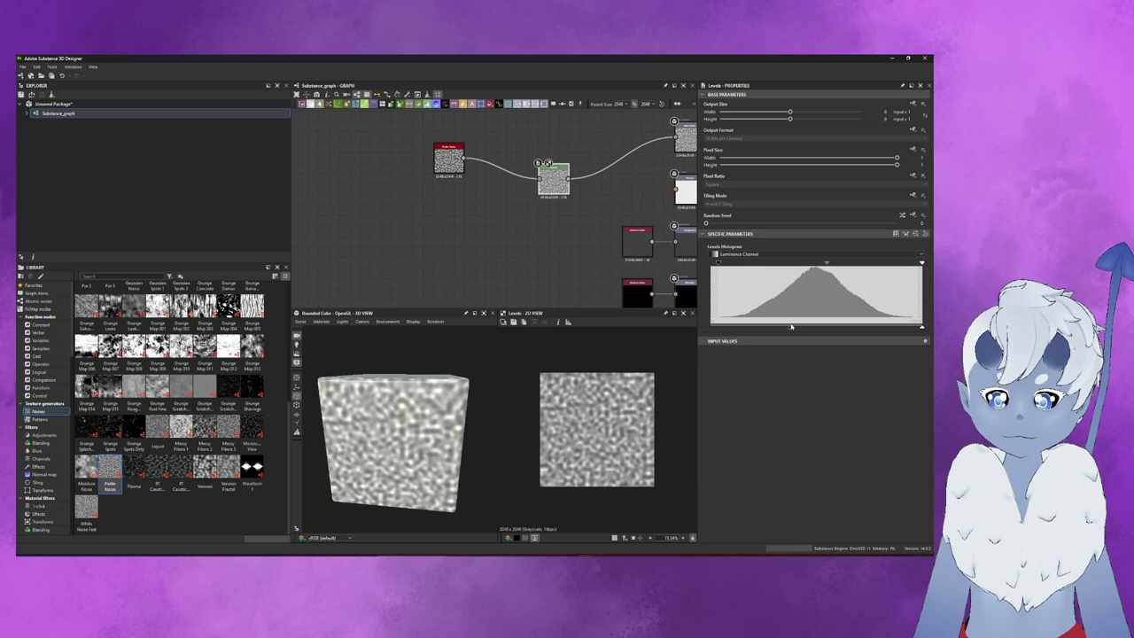
{"action": "left_click_drag", "start_coordinate": [719, 264], "coordinate": [729, 264]}
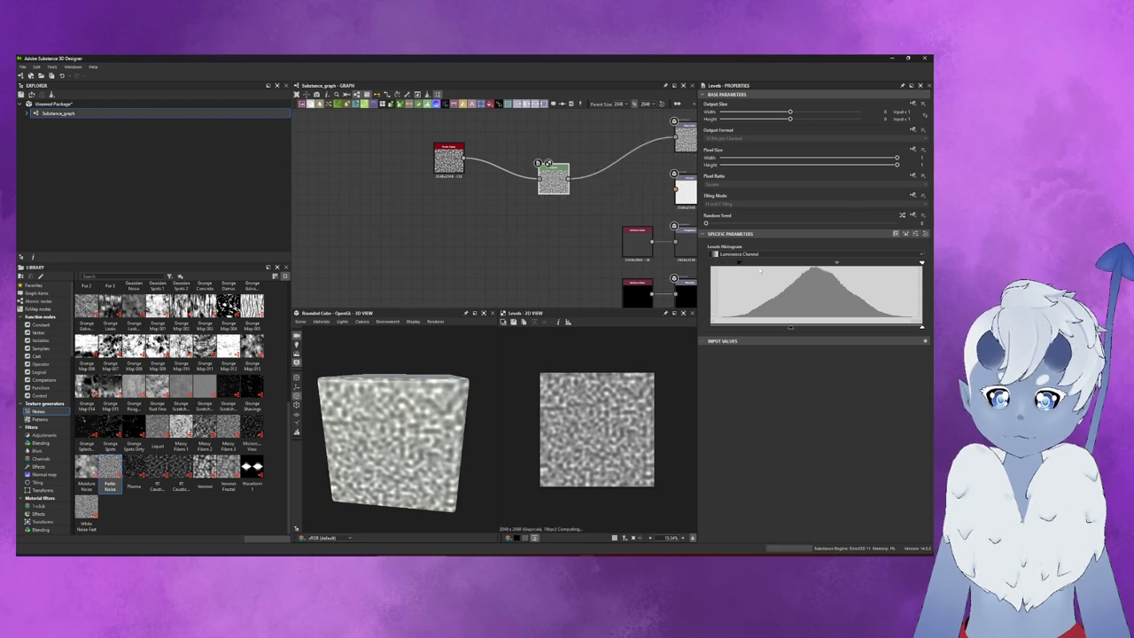
{"action": "left_click_drag", "start_coordinate": [836, 263], "coordinate": [823, 263]}
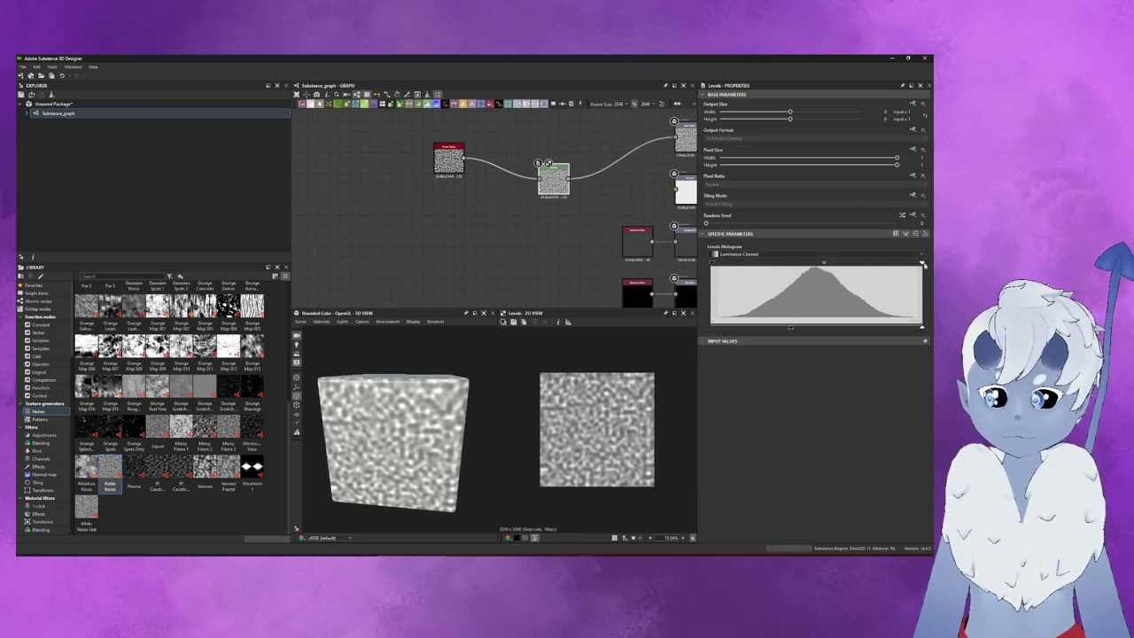
{"action": "mouse_move", "coordinate": [922, 264]}
{"action": "left_mouse_down"}
{"action": "mouse_move", "coordinate": [875, 263]}
{"action": "mouse_move", "coordinate": [898, 264]}
{"action": "left_mouse_up"}
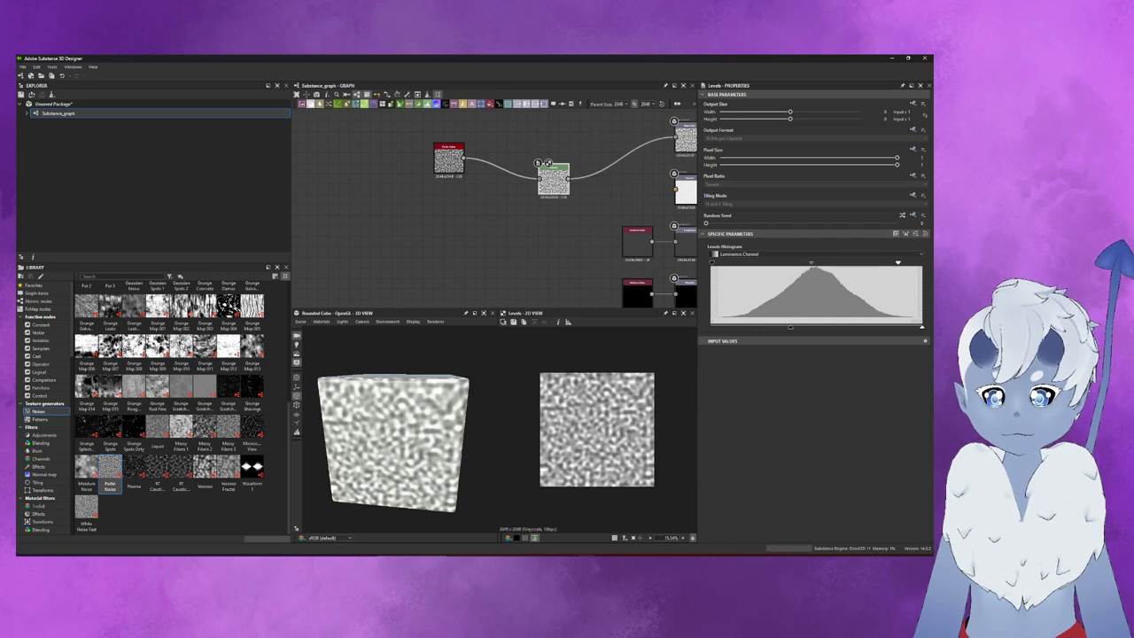
{"action": "left_click", "coordinate": [513, 322]}
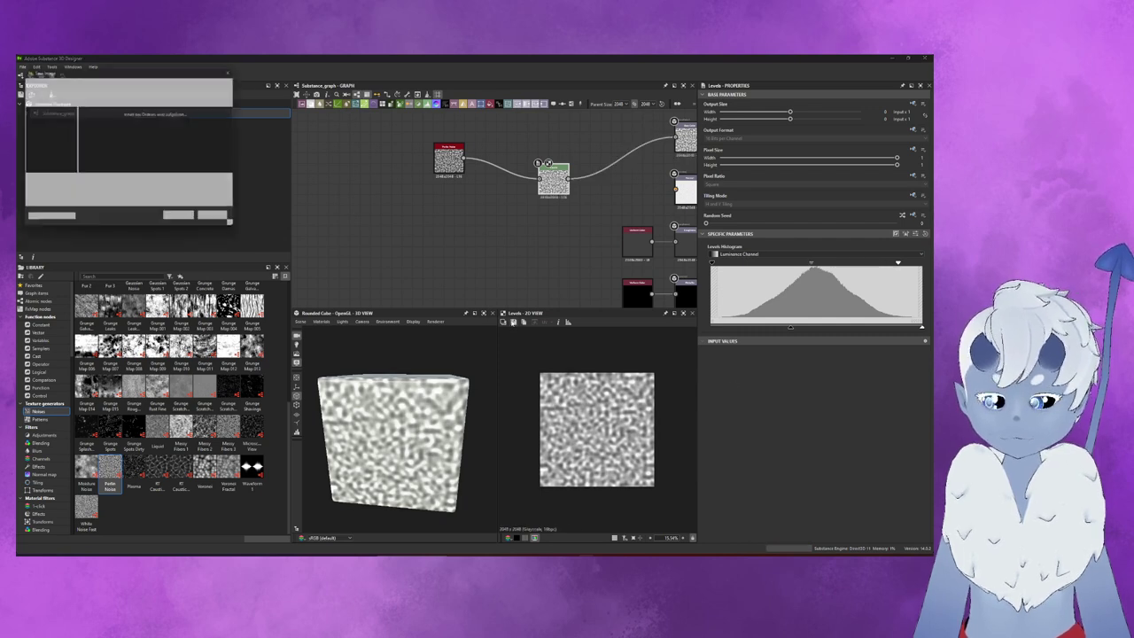
- Save the noise as a PerlinNoise PNG in texturen, then minimize Designer
{"action": "type", "text": "PerlinNoise"}
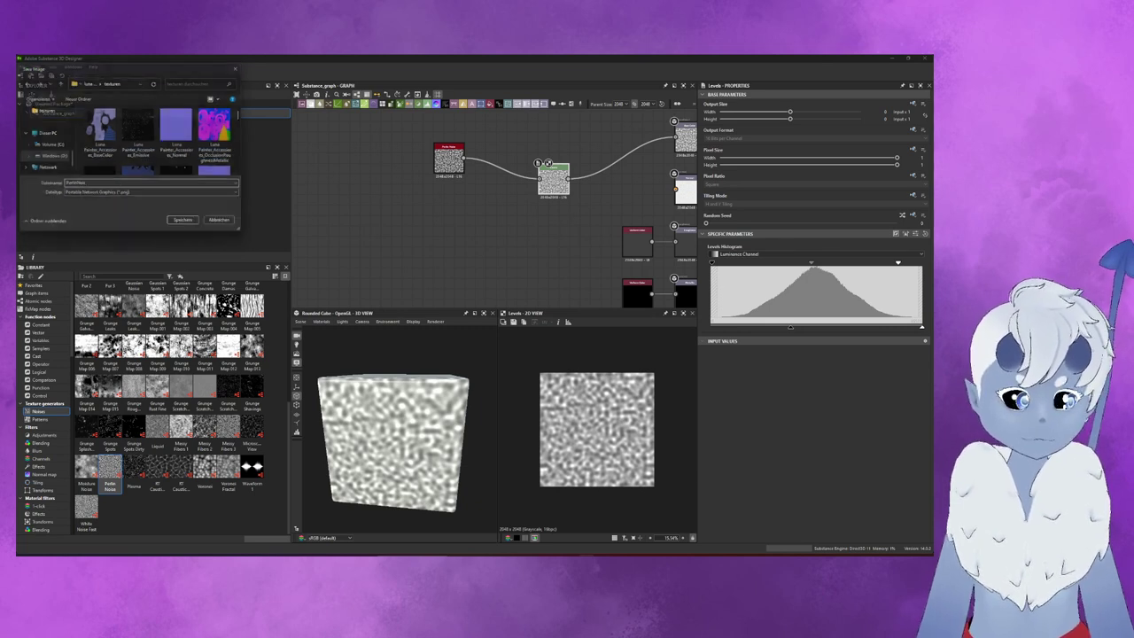
{"action": "key", "text": "Return"}
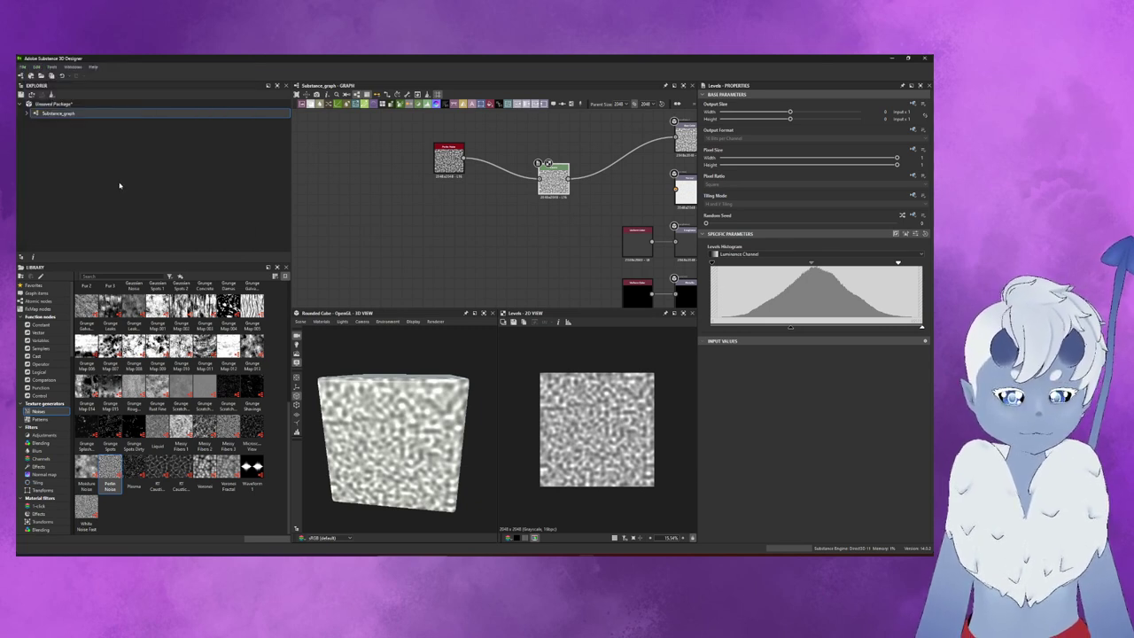
{"action": "left_click", "coordinate": [893, 59]}
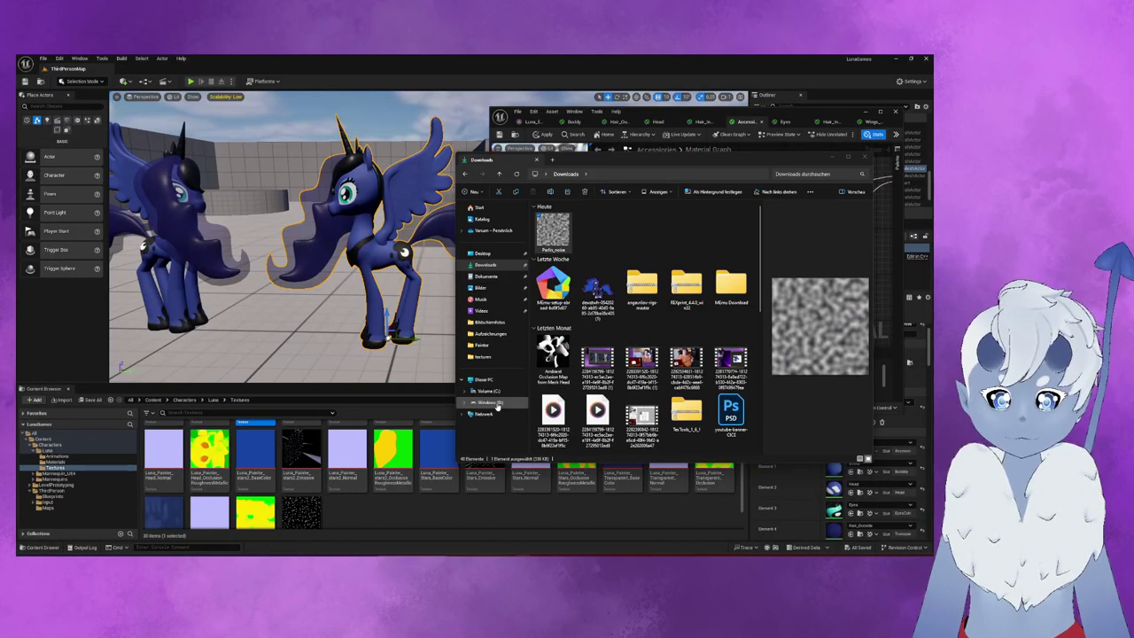
- Browse to D:\3D\luna games\texturen and drag PerlinNoise into Unreal's Textures folder
{"action": "left_click", "coordinate": [490, 402]}
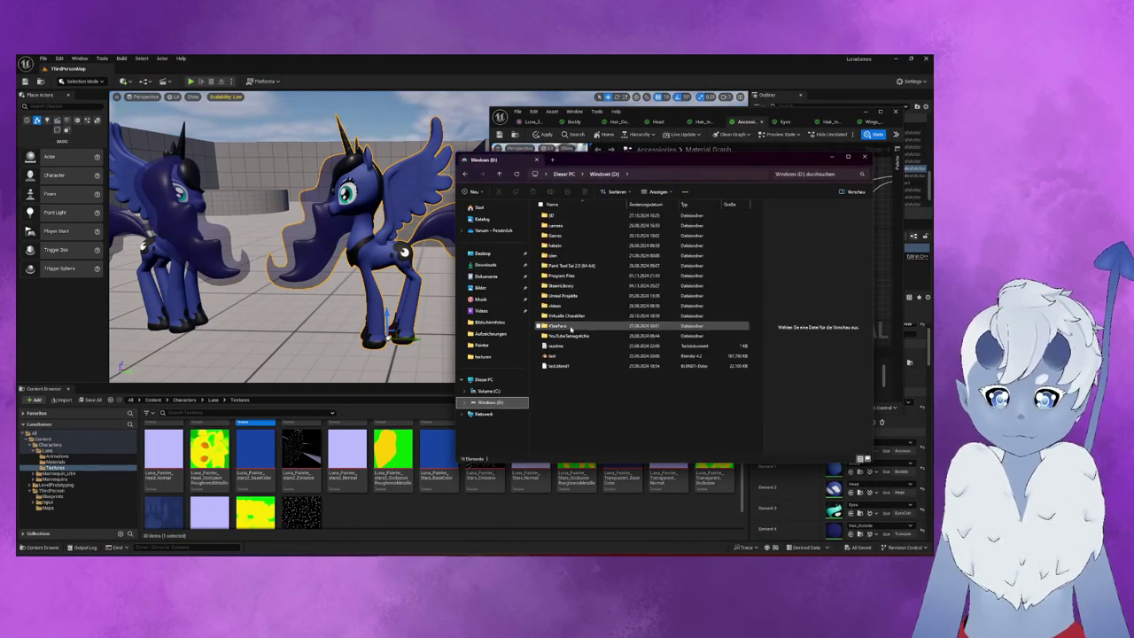
{"action": "double_click", "coordinate": [556, 216]}
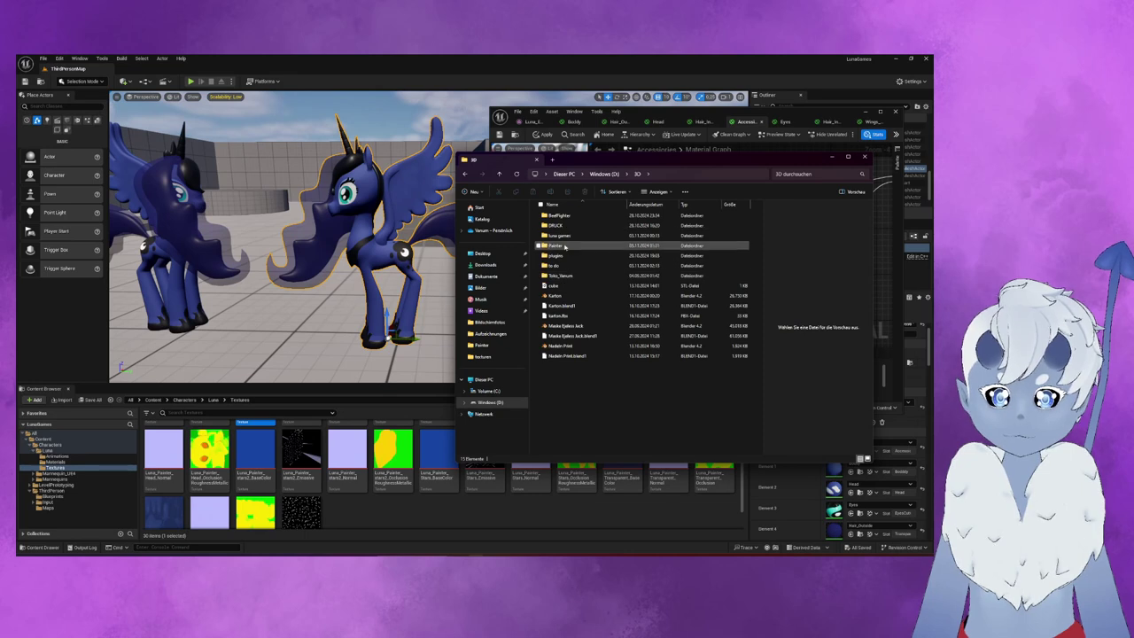
{"action": "double_click", "coordinate": [555, 235]}
{"action": "double_click", "coordinate": [557, 215]}
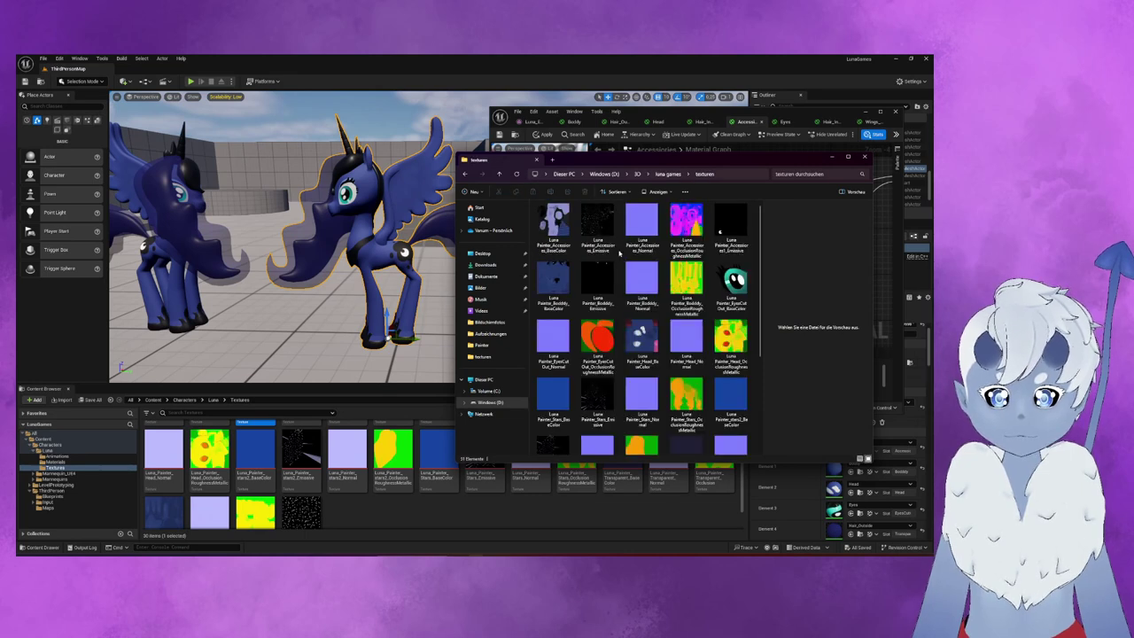
{"action": "left_click", "coordinate": [731, 373]}
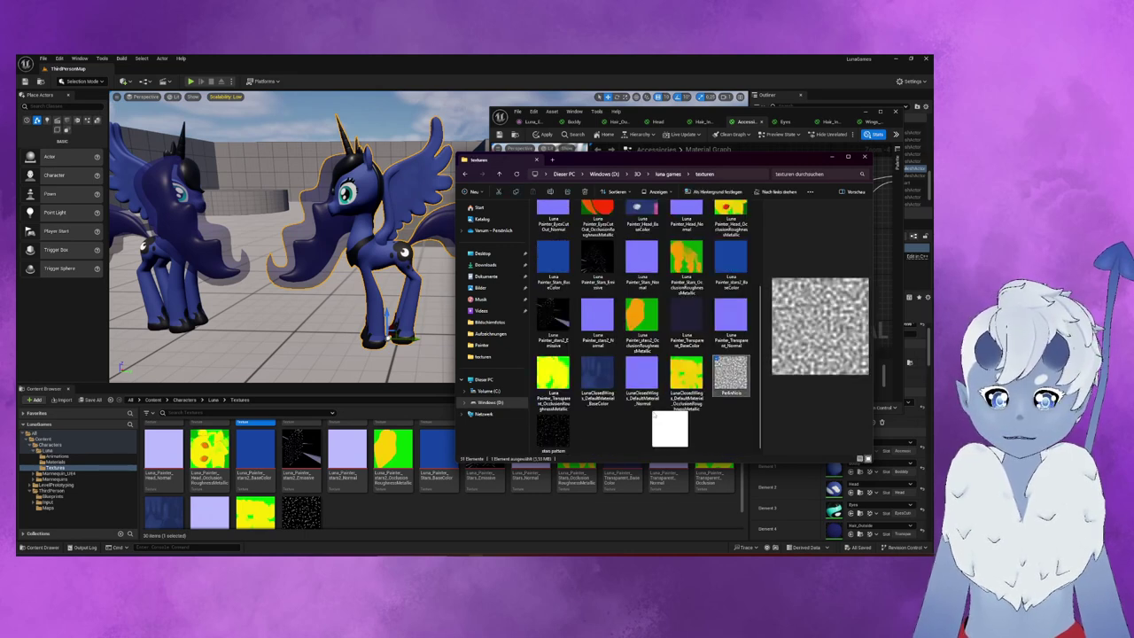
{"action": "left_click_drag", "start_coordinate": [332, 516], "coordinate": [335, 516]}
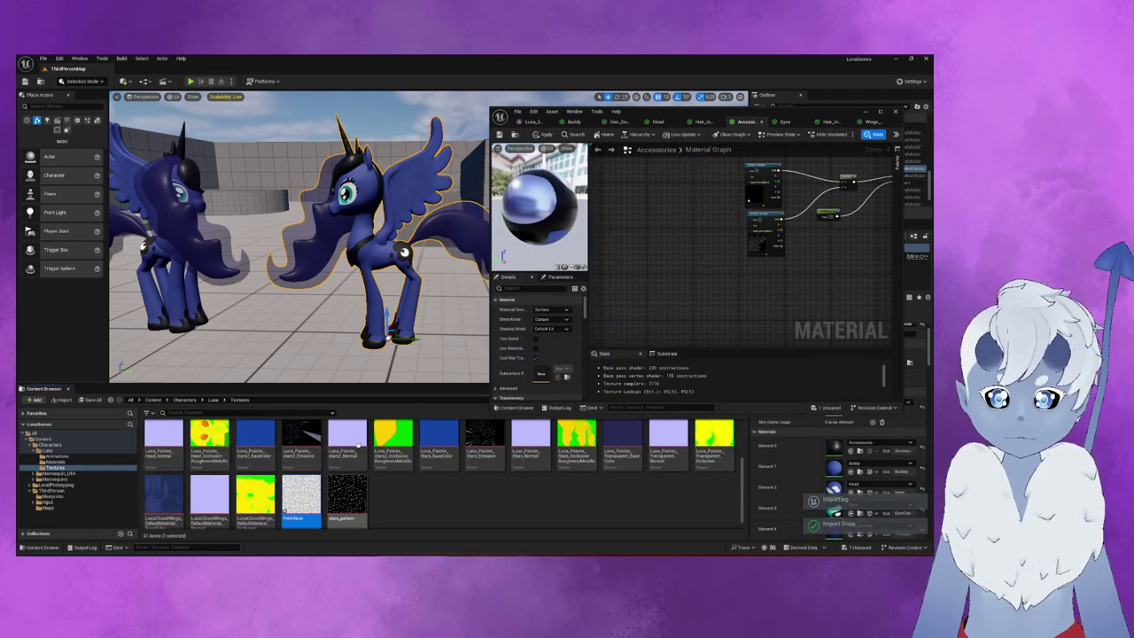
- Place the PerlinNoise texture into the Accessories material graph
{"action": "mouse_move", "coordinate": [723, 236]}
{"action": "right_mouse_down"}
{"action": "mouse_move", "coordinate": [697, 257]}
{"action": "mouse_move", "coordinate": [704, 276]}
{"action": "right_mouse_up"}
{"action": "left_click_drag", "start_coordinate": [302, 496], "coordinate": [645, 261]}
{"action": "right_click_drag", "start_coordinate": [641, 258], "coordinate": [715, 217]}
{"action": "left_click_drag", "start_coordinate": [728, 218], "coordinate": [706, 215]}
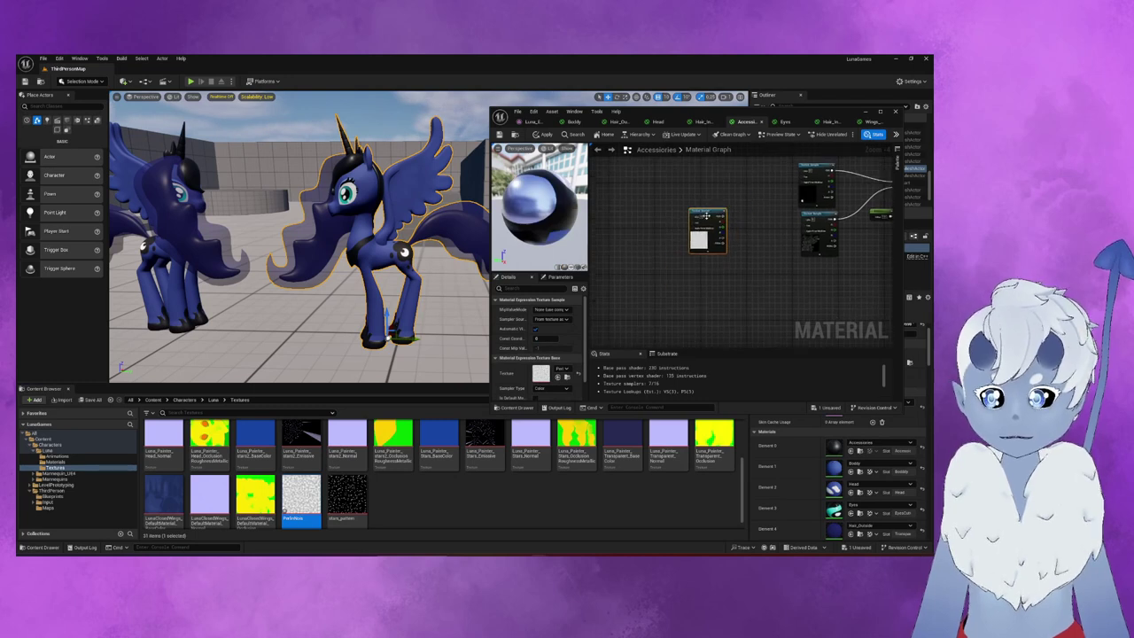
- Add a SteppingPannerTime node from a 'panner' search beside the texture
{"action": "right_click", "coordinate": [633, 262]}
{"action": "type", "text": "panner"}
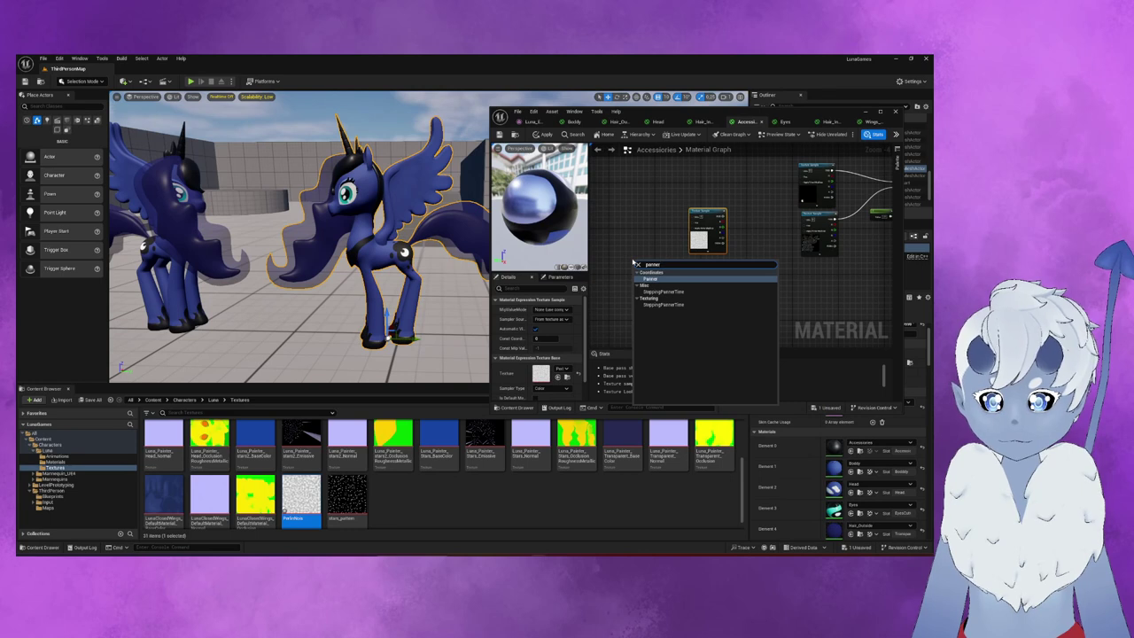
{"action": "left_click", "coordinate": [664, 304]}
{"action": "scroll", "coordinate": [659, 244], "scroll_direction": "up", "scroll_amount": 2}
{"action": "mouse_move", "coordinate": [674, 290]}
{"action": "left_mouse_down"}
{"action": "mouse_move", "coordinate": [649, 208]}
{"action": "mouse_move", "coordinate": [743, 213]}
{"action": "left_mouse_up"}
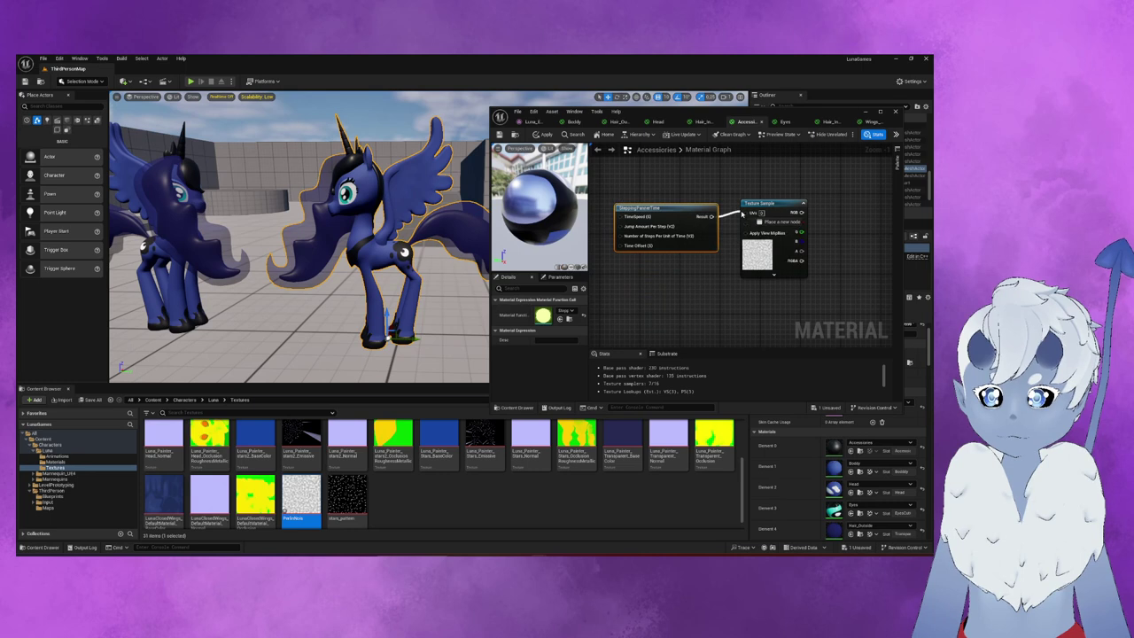
{"action": "scroll", "coordinate": [752, 213], "scroll_direction": "up", "scroll_amount": 1}
{"action": "right_click_drag", "start_coordinate": [669, 193], "coordinate": [829, 188]}
- Wire two Constant nodes into SteppingPannerTime's TimeSpeed and Jump Amount Per Step inputs
{"action": "left_click", "coordinate": [675, 197]}
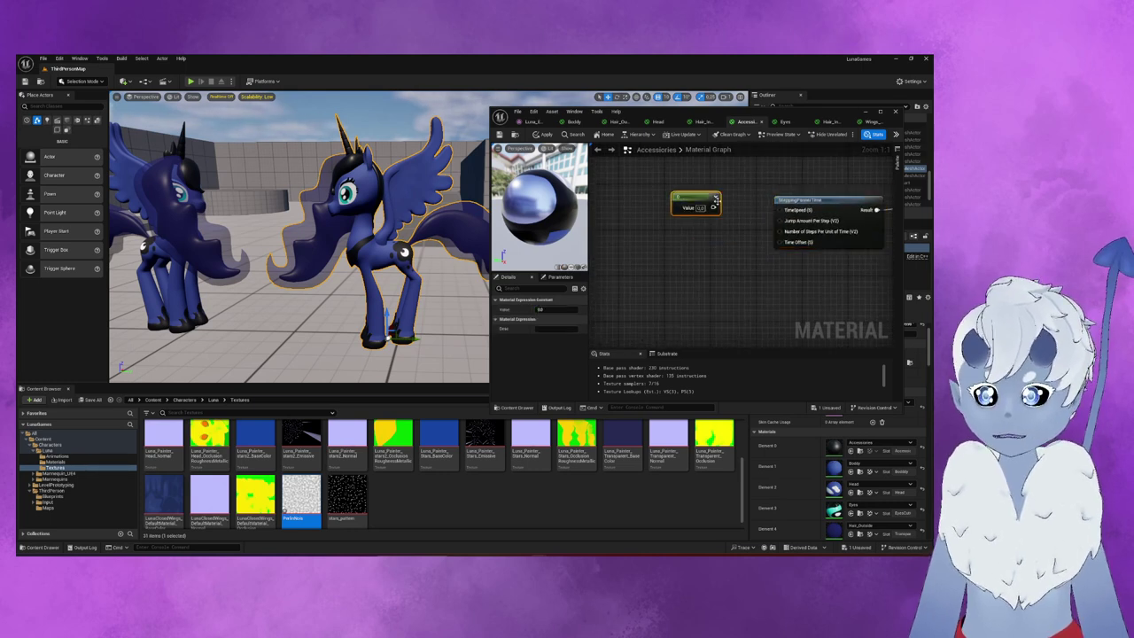
{"action": "left_click_drag", "start_coordinate": [712, 207], "coordinate": [779, 211]}
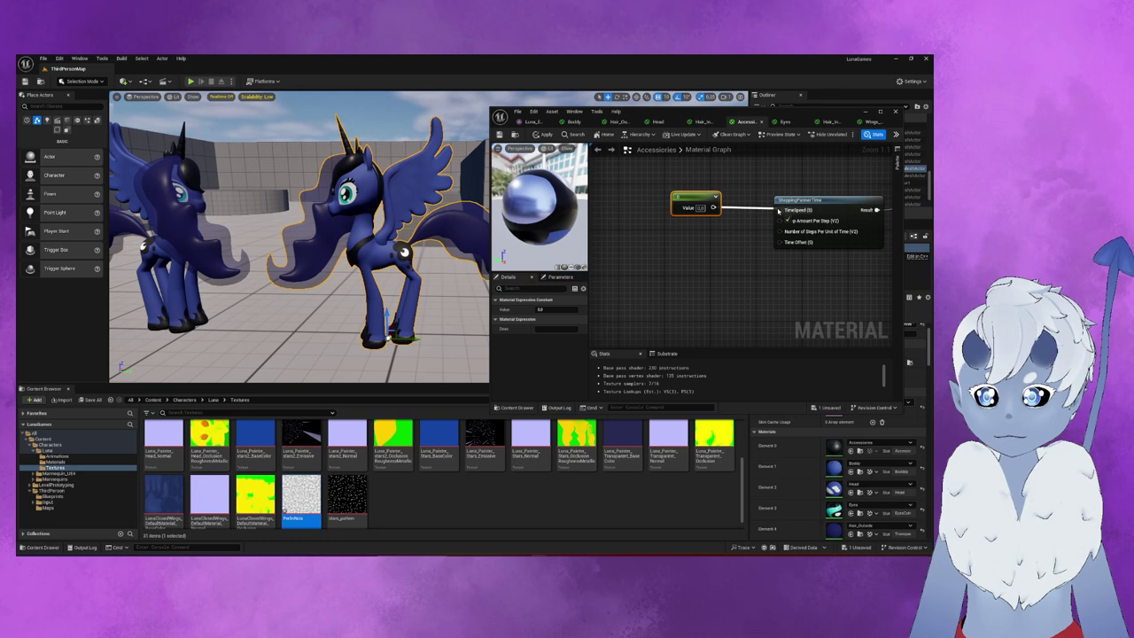
{"action": "right_click_drag", "start_coordinate": [749, 247], "coordinate": [718, 236]}
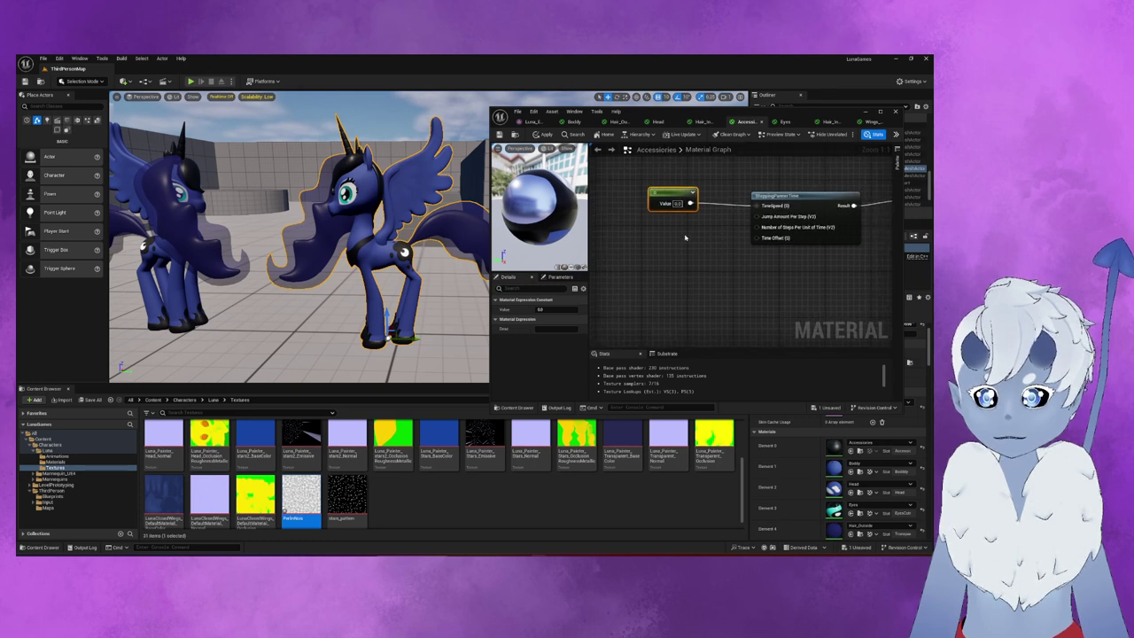
{"action": "left_click", "coordinate": [653, 235]}
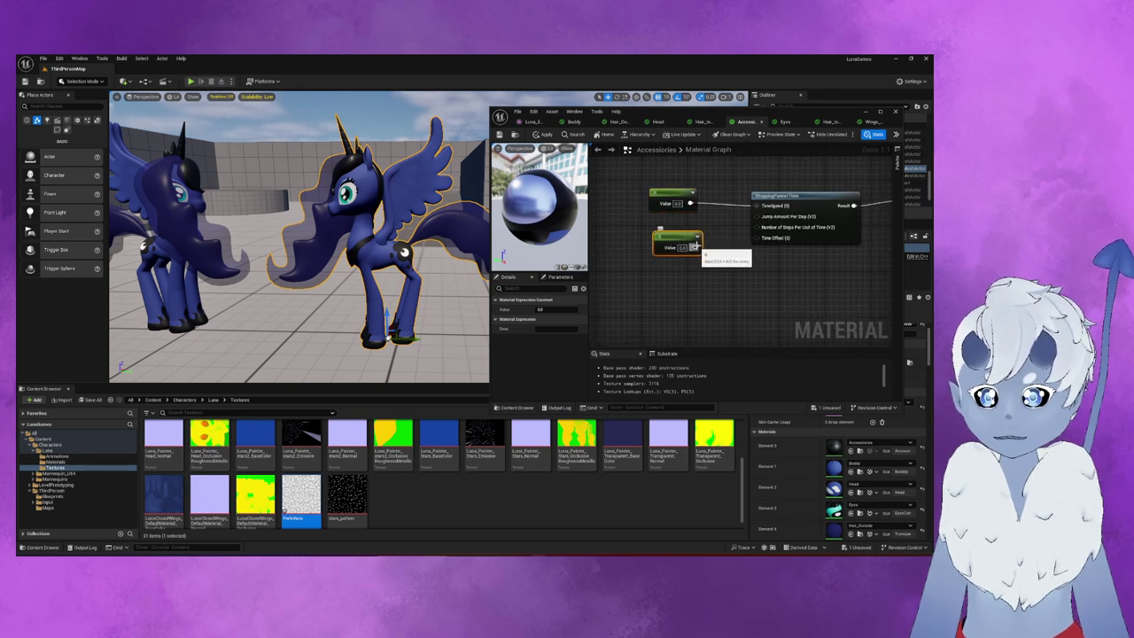
{"action": "left_click_drag", "start_coordinate": [695, 247], "coordinate": [759, 219]}
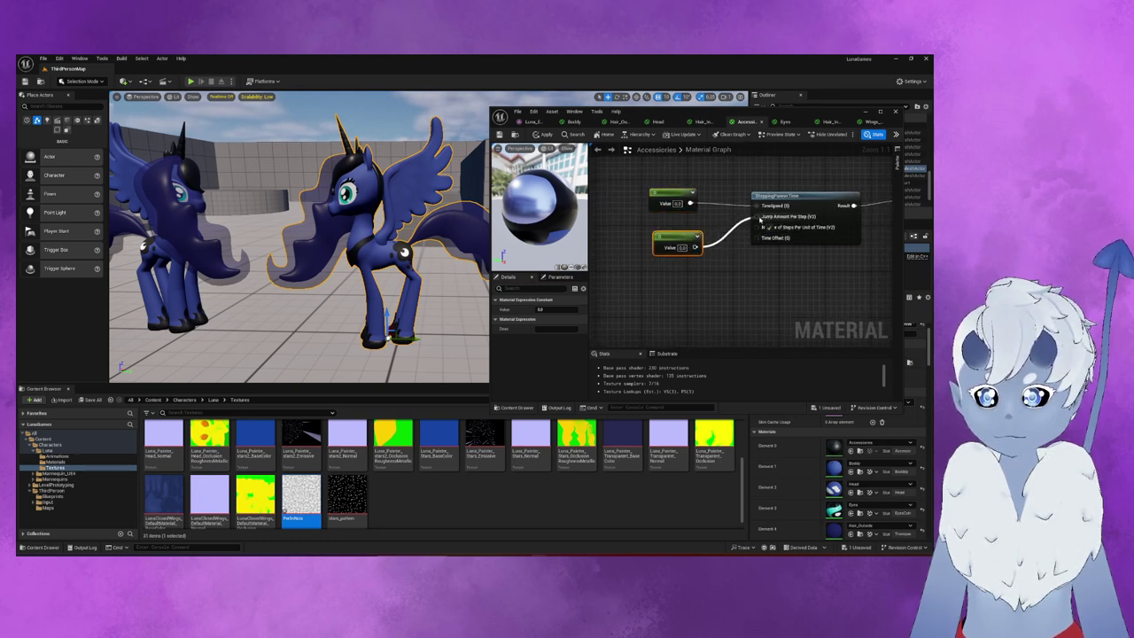
{"action": "mouse_move", "coordinate": [760, 218]}
{"action": "left_mouse_down"}
{"action": "mouse_move", "coordinate": [736, 222]}
{"action": "mouse_move", "coordinate": [760, 217]}
{"action": "left_mouse_up"}
{"action": "right_click_drag", "start_coordinate": [779, 283], "coordinate": [760, 277]}
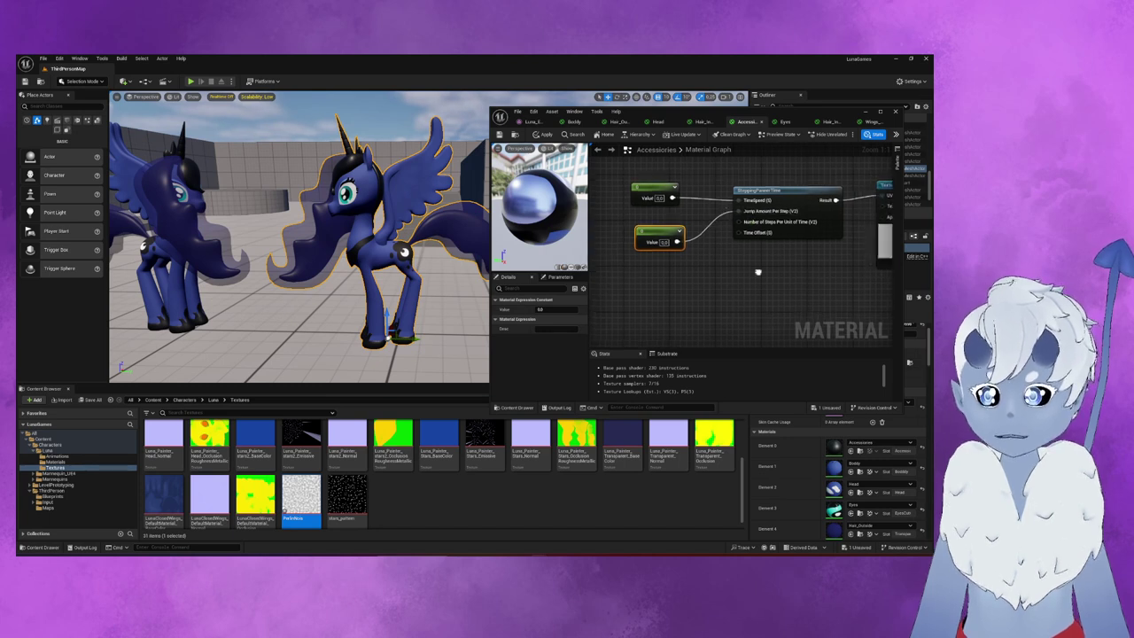
{"action": "type", "text": "panner"}
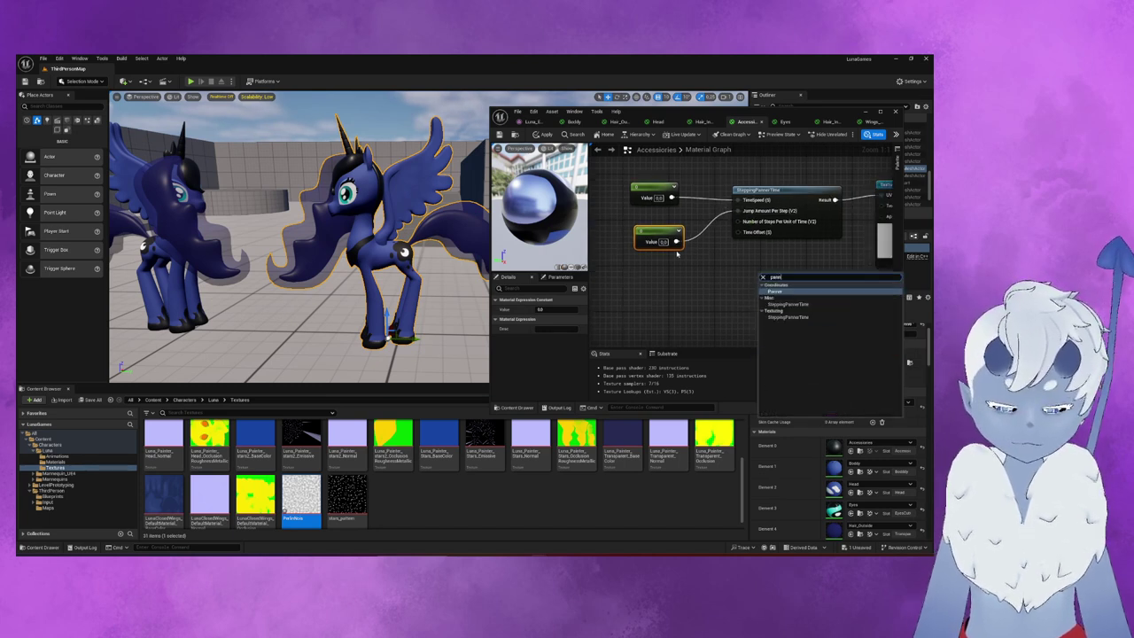
- Add a Panner node, delete SteppingPannerTime, and wire a constant into the Panner's Time input
{"action": "left_click", "coordinate": [786, 297]}
{"action": "right_click_drag", "start_coordinate": [785, 297], "coordinate": [751, 295]}
{"action": "left_click", "coordinate": [759, 215]}
{"action": "key", "text": "Delete"}
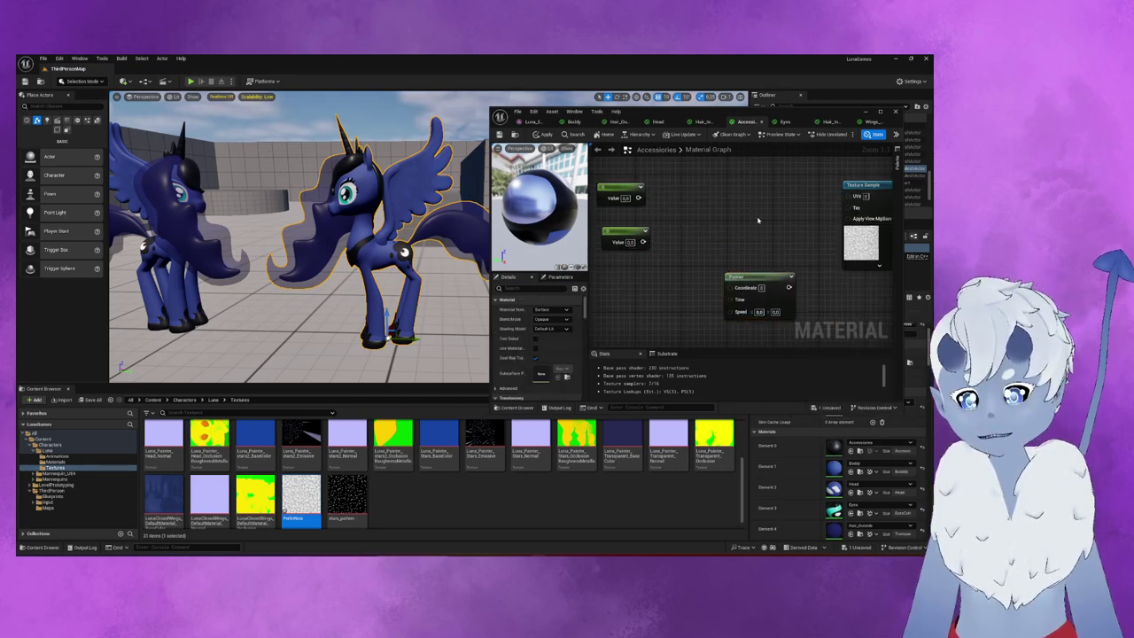
{"action": "left_click_drag", "start_coordinate": [762, 280], "coordinate": [757, 205]}
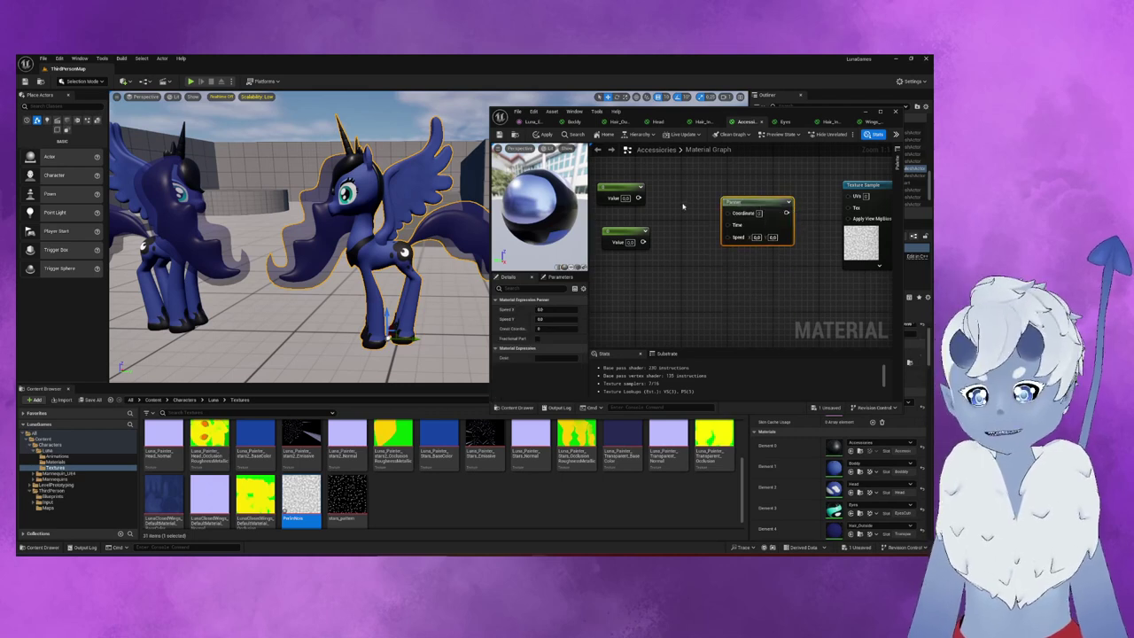
{"action": "left_click_drag", "start_coordinate": [638, 197], "coordinate": [724, 214]}
{"action": "left_click_drag", "start_coordinate": [644, 242], "coordinate": [849, 197]}
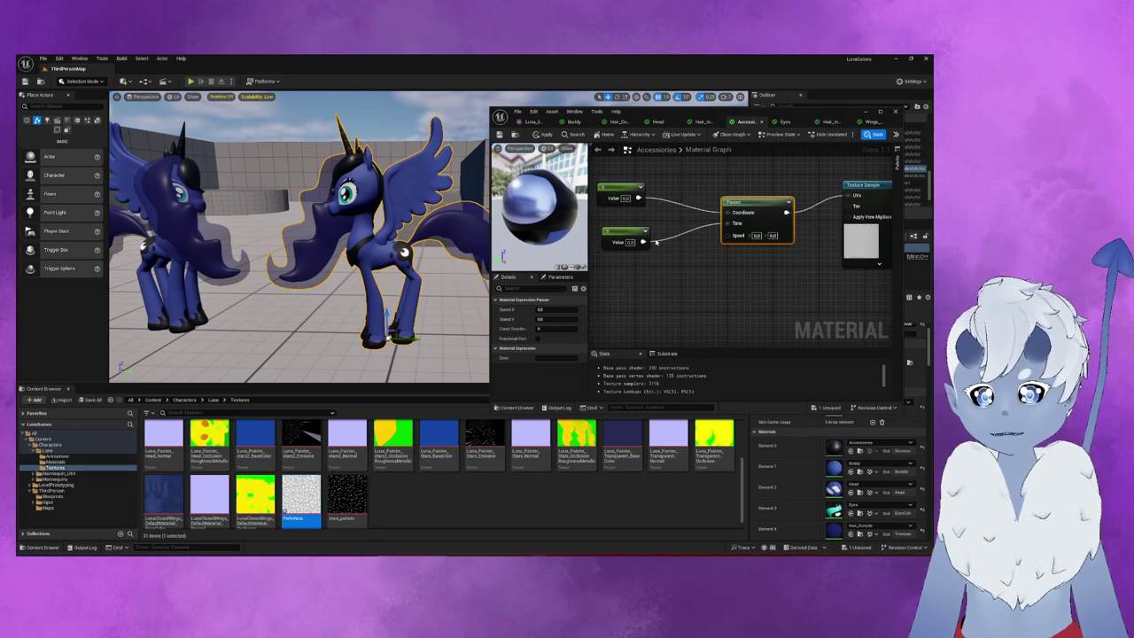
- Enable Realtime Preview on the Texture Sample and switch the preview shape to a plane
{"action": "right_click", "coordinate": [649, 189]}
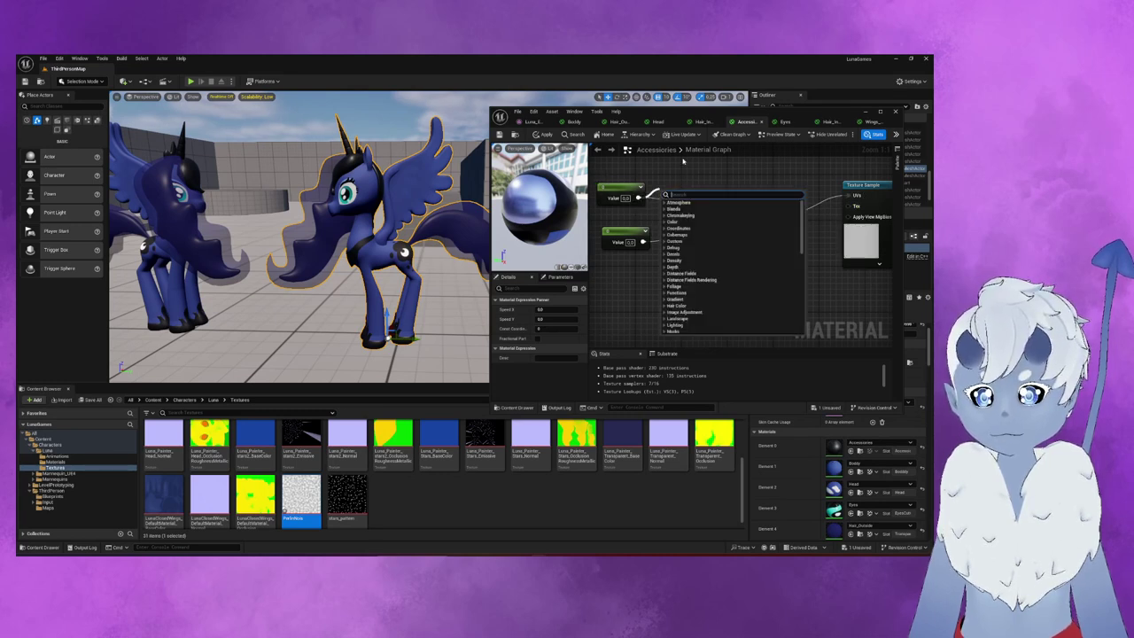
{"action": "left_click", "coordinate": [650, 189]}
{"action": "mouse_move", "coordinate": [799, 270]}
{"action": "right_mouse_down"}
{"action": "mouse_move", "coordinate": [757, 252]}
{"action": "mouse_move", "coordinate": [793, 252]}
{"action": "right_mouse_up"}
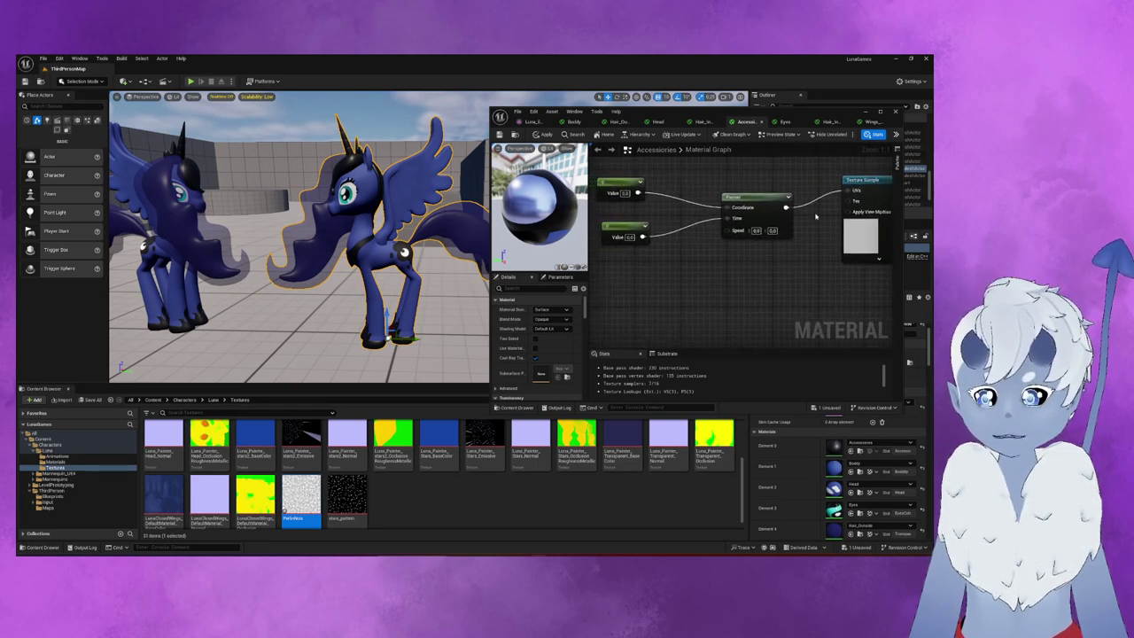
{"action": "left_click", "coordinate": [856, 182]}
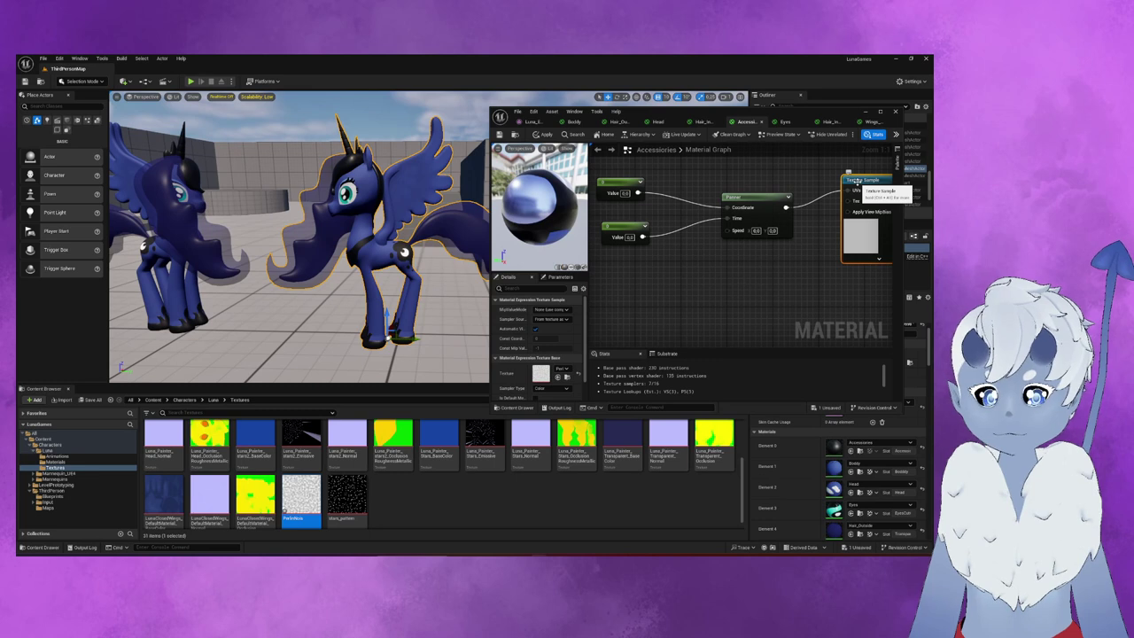
{"action": "mouse_move", "coordinate": [826, 299]}
{"action": "right_mouse_down"}
{"action": "mouse_move", "coordinate": [712, 306]}
{"action": "mouse_move", "coordinate": [771, 301]}
{"action": "right_mouse_up"}
{"action": "left_click", "coordinate": [709, 217]}
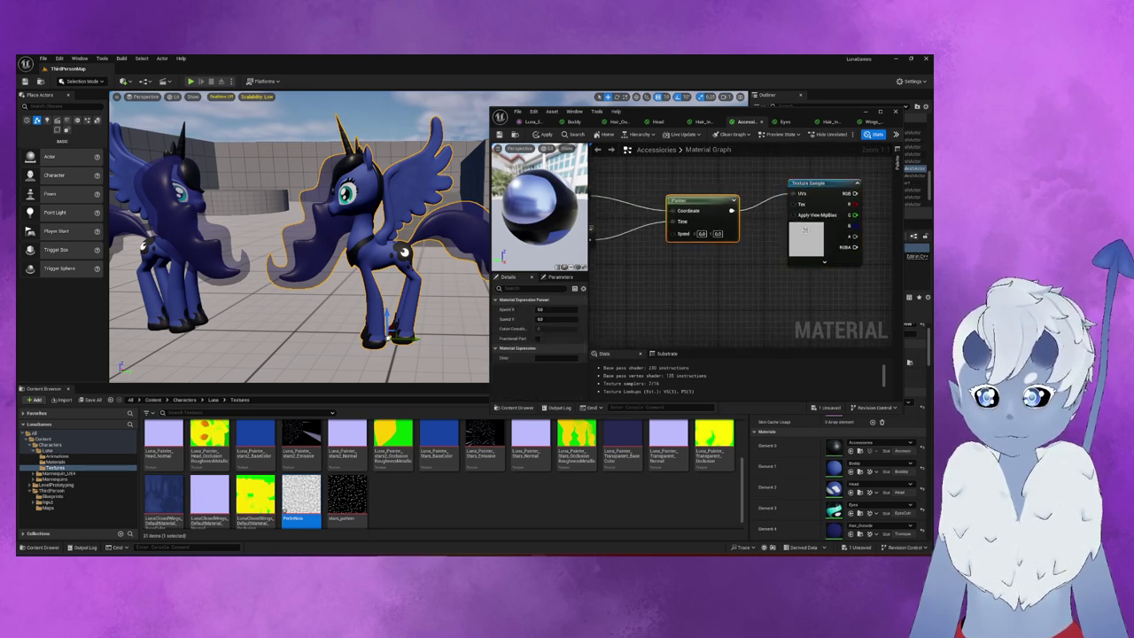
{"action": "right_click", "coordinate": [827, 191]}
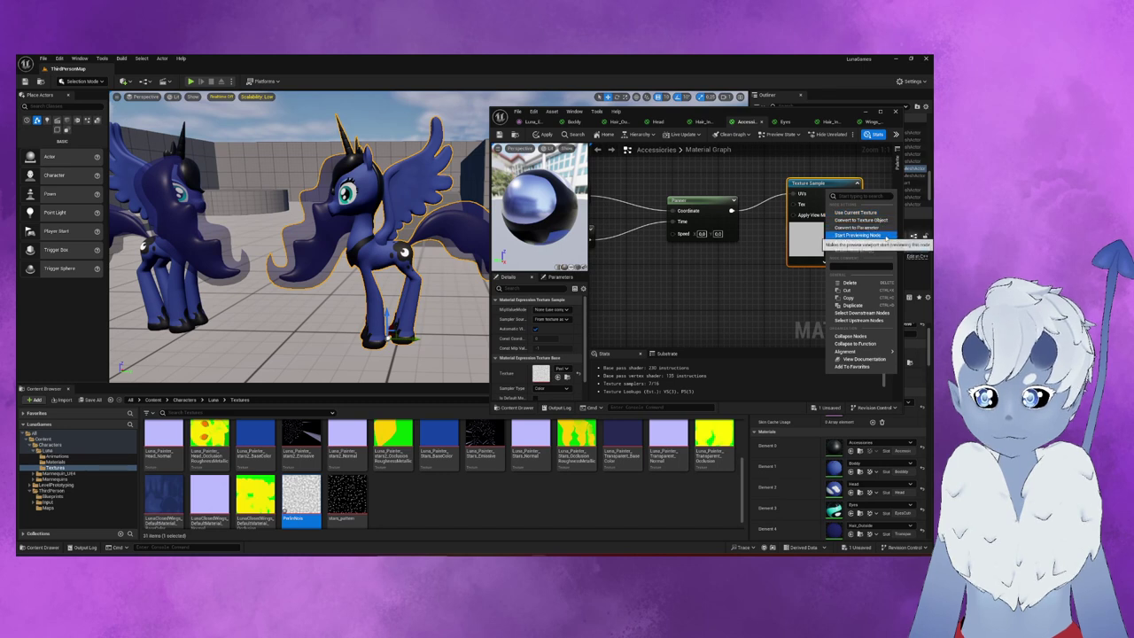
{"action": "left_click", "coordinate": [887, 240]}
{"action": "left_click", "coordinate": [718, 206]}
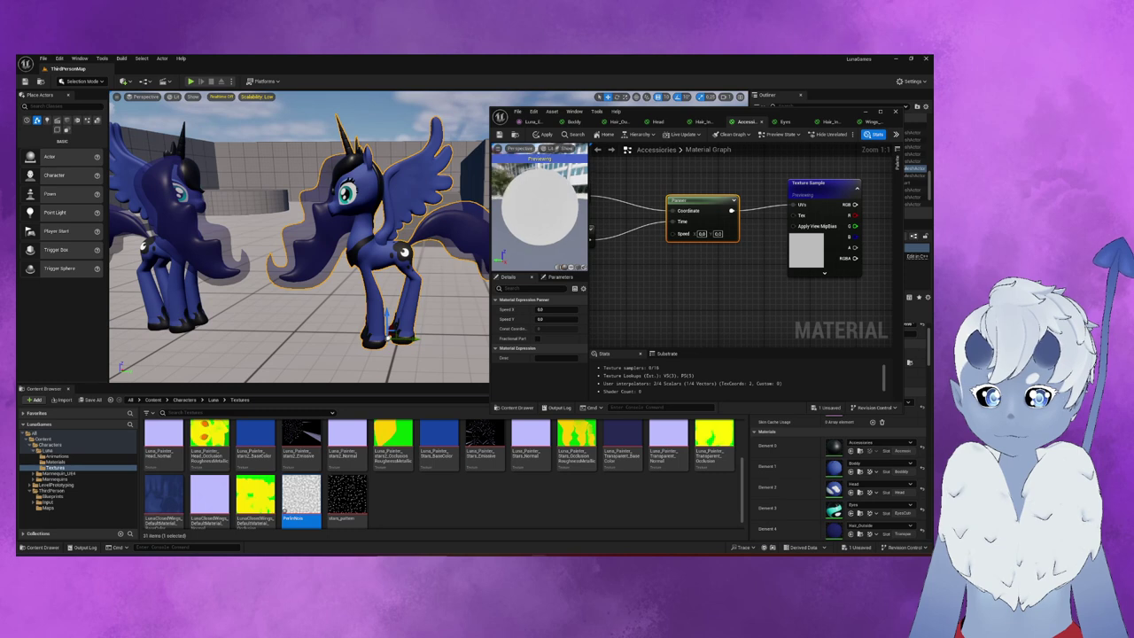
{"action": "left_click", "coordinate": [584, 269]}
- Try wiring a constant to the Panner's Speed, then delete both old constant nodes
{"action": "mouse_move", "coordinate": [687, 222]}
{"action": "right_mouse_down"}
{"action": "mouse_move", "coordinate": [735, 211]}
{"action": "mouse_move", "coordinate": [637, 213]}
{"action": "right_mouse_up"}
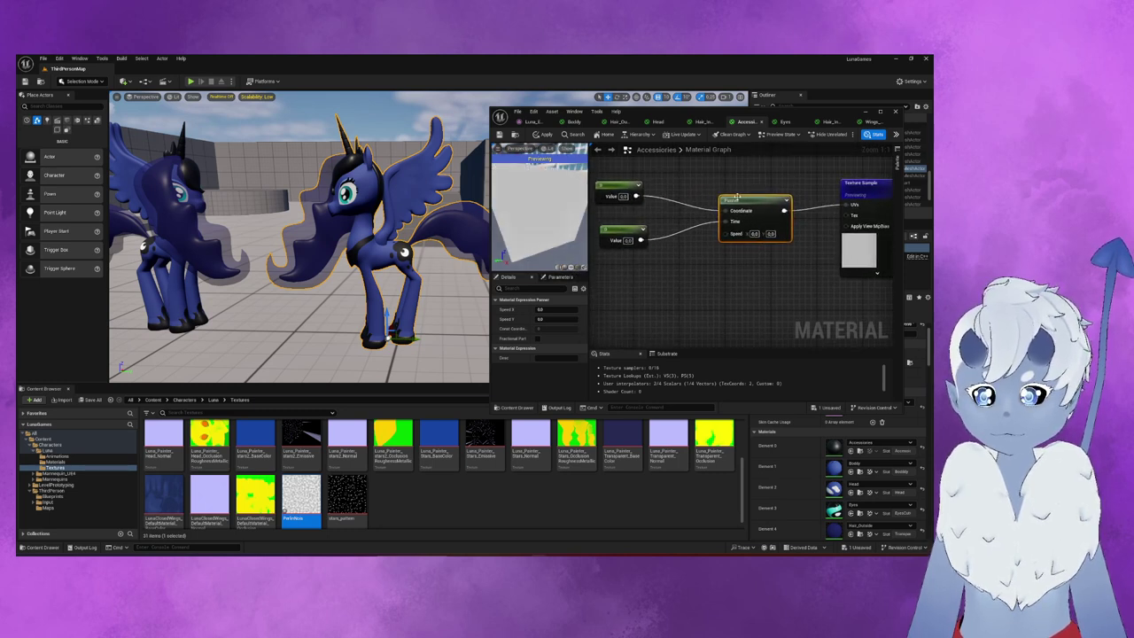
{"action": "left_click_drag", "start_coordinate": [635, 196], "coordinate": [670, 218]}
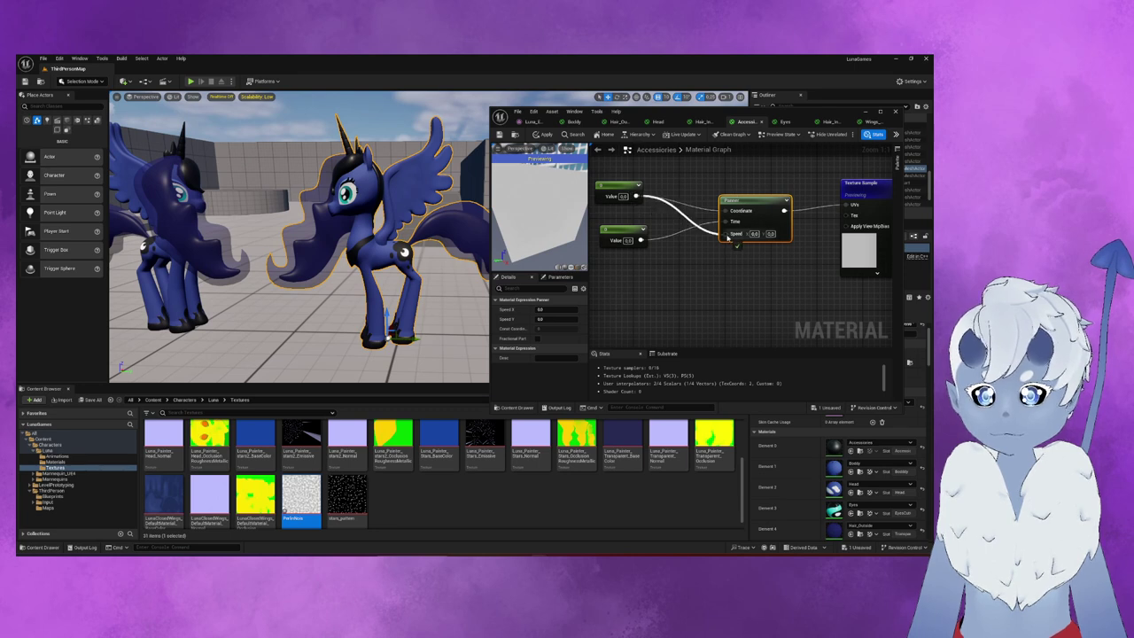
{"action": "left_click", "coordinate": [674, 207]}
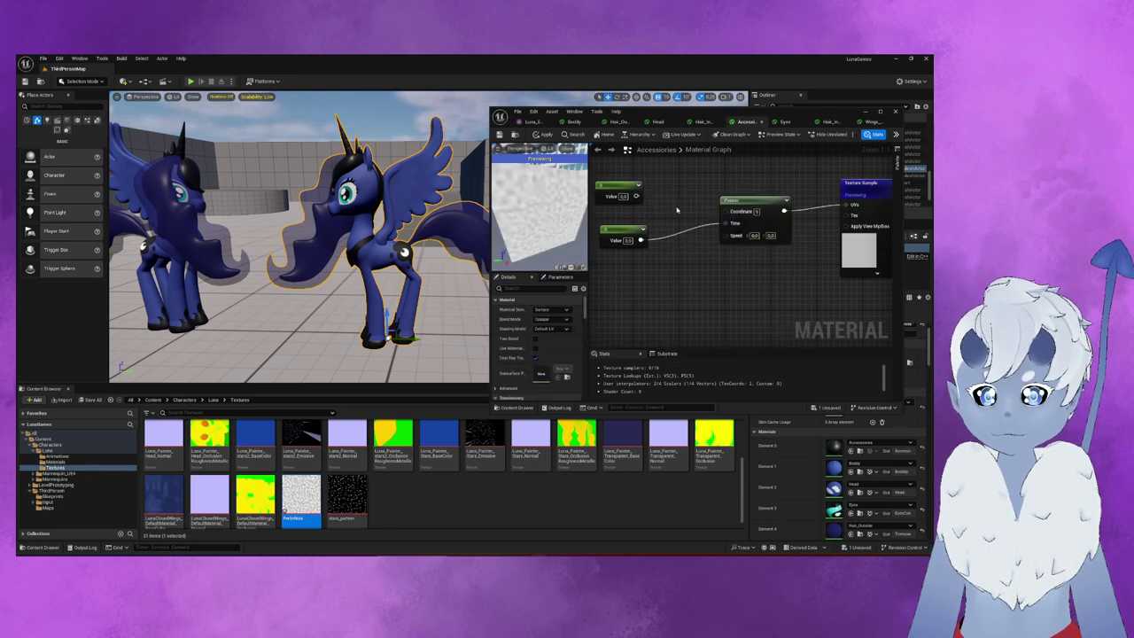
{"action": "left_click_drag", "start_coordinate": [631, 185], "coordinate": [637, 264]}
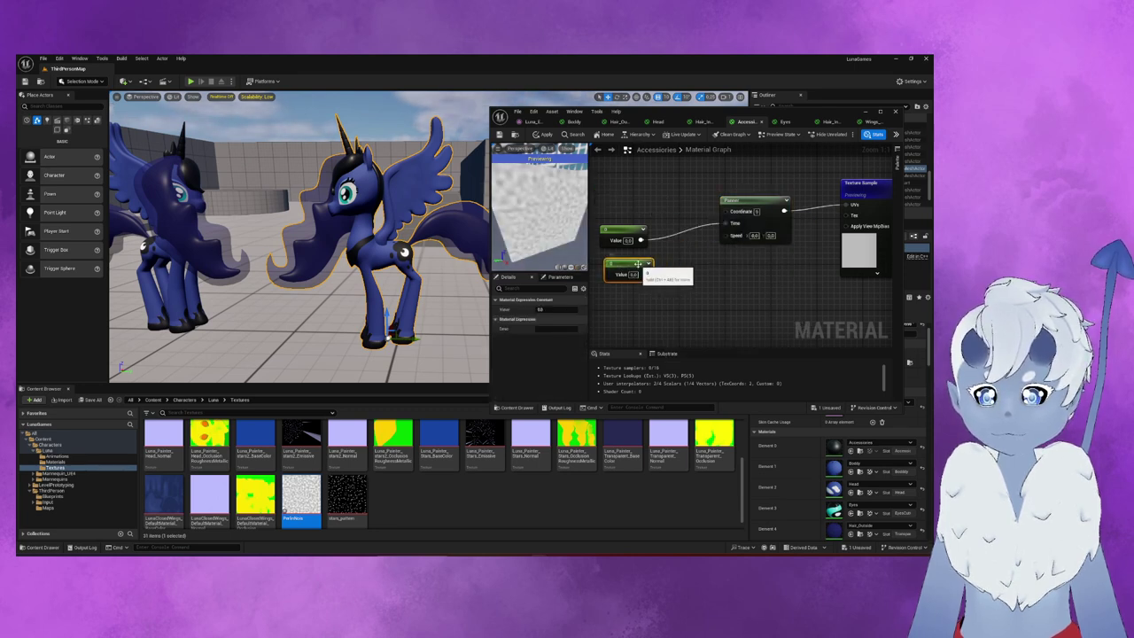
{"action": "left_click_drag", "start_coordinate": [647, 274], "coordinate": [726, 236]}
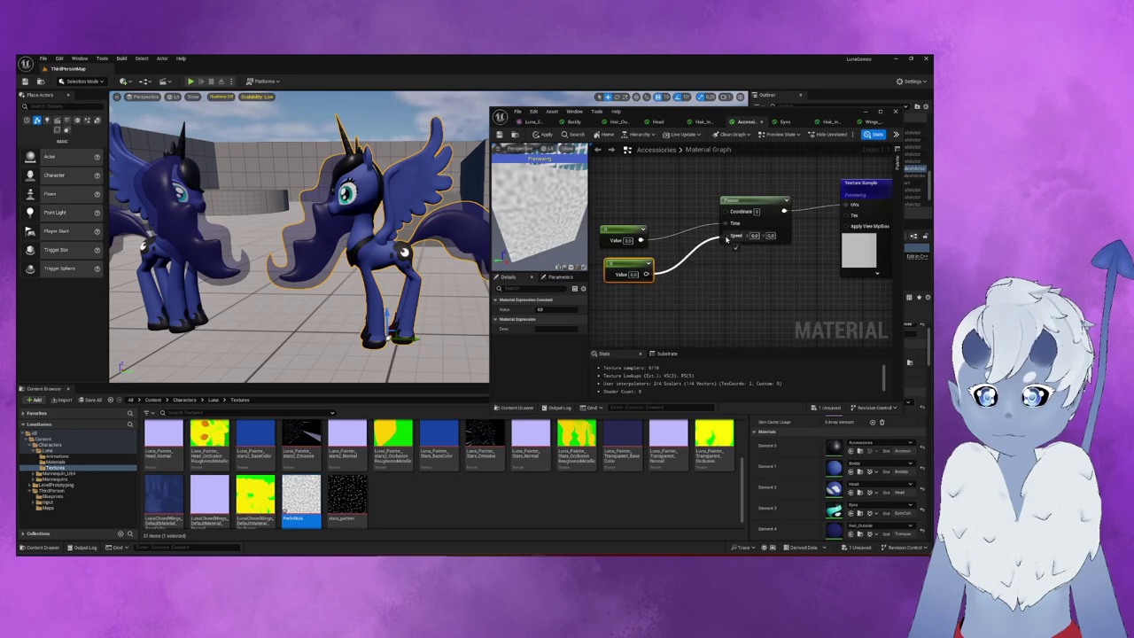
{"action": "left_click", "coordinate": [685, 257]}
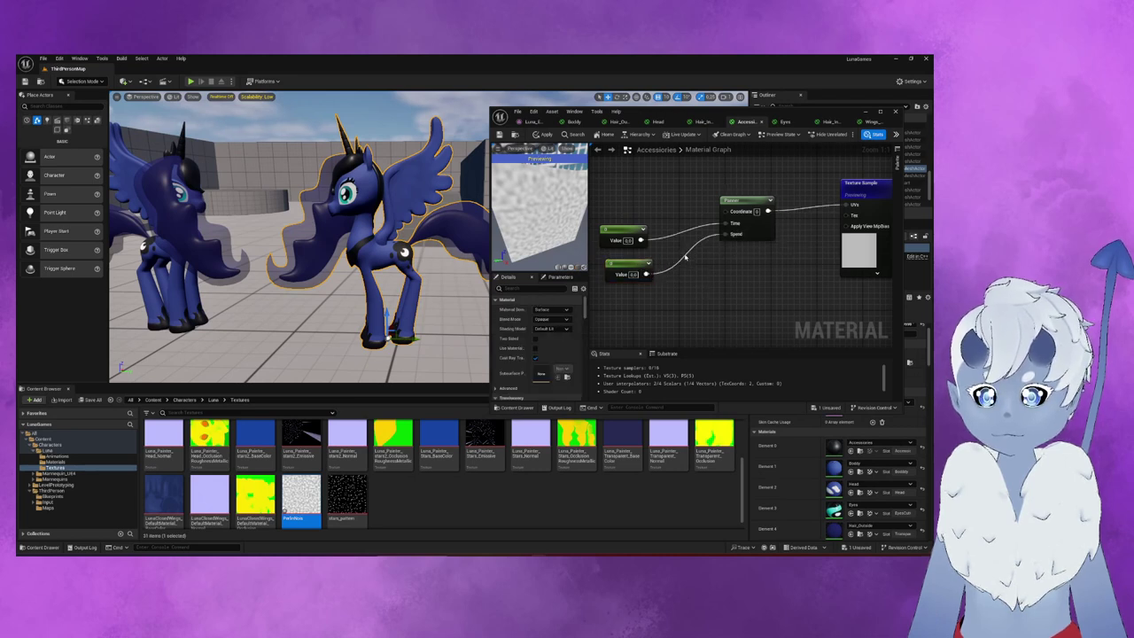
{"action": "left_click", "coordinate": [685, 257], "text": "alt"}
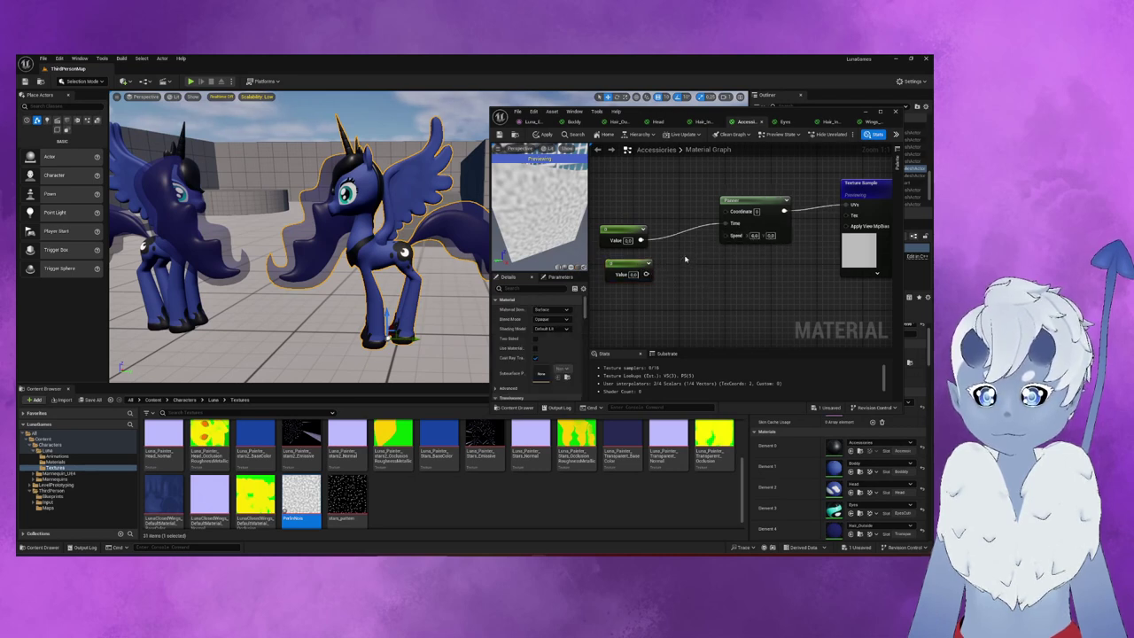
{"action": "left_click", "coordinate": [628, 266]}
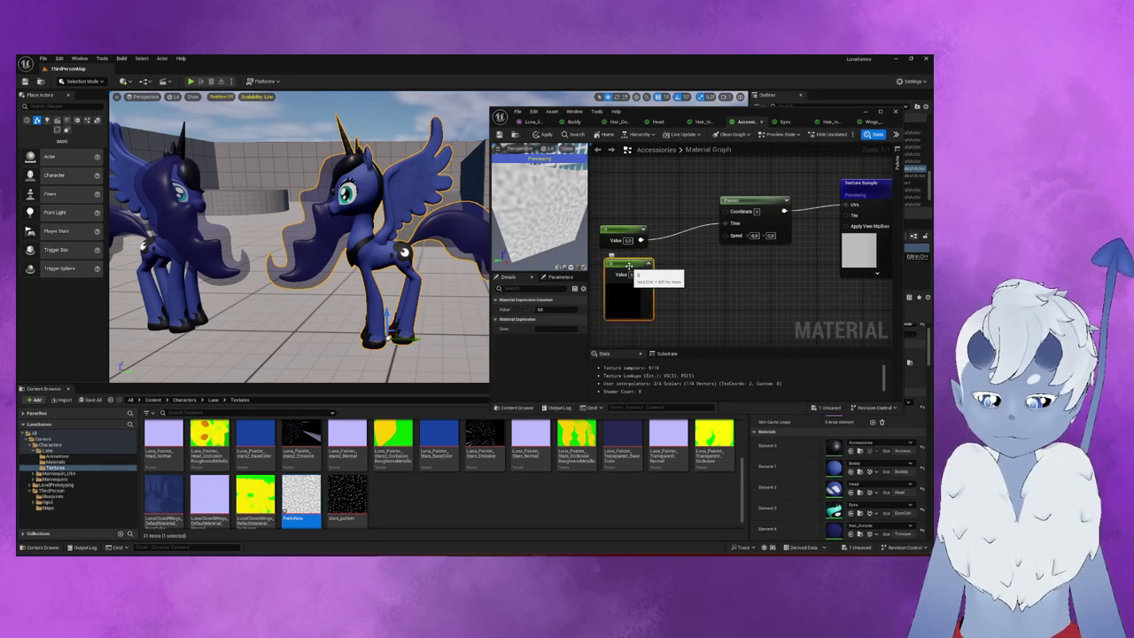
{"action": "key", "text": "Delete"}
{"action": "left_click", "coordinate": [628, 233]}
{"action": "key", "text": "Delete"}
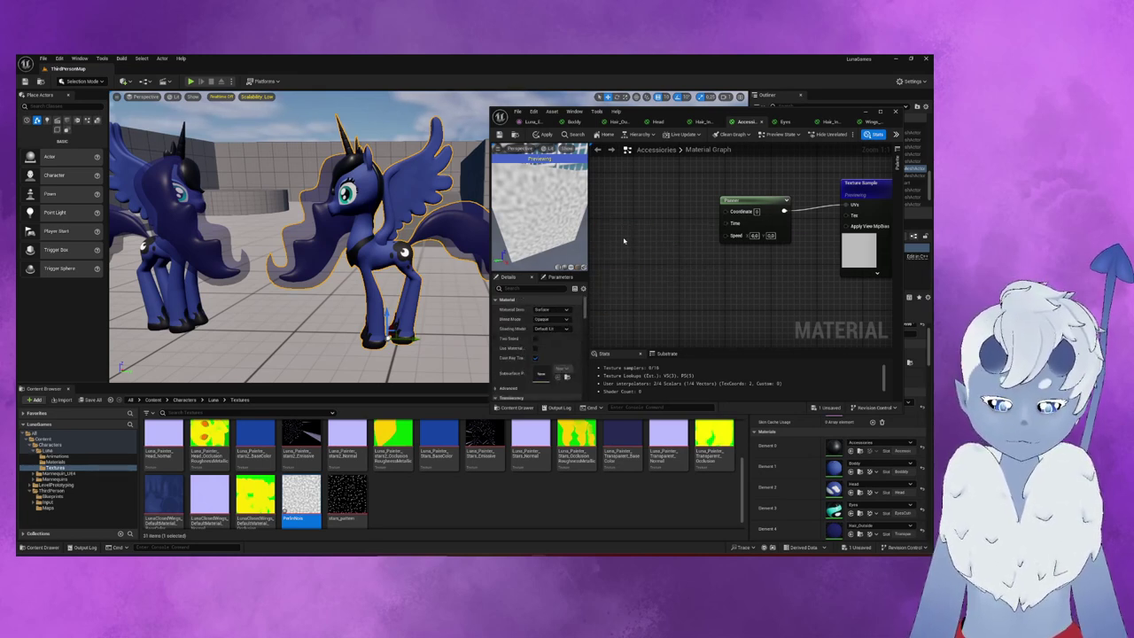
- Add a new 0.1 constant and connect it to the Panner
{"action": "left_click", "coordinate": [625, 241]}
{"action": "left_click_drag", "start_coordinate": [666, 253], "coordinate": [726, 226]}
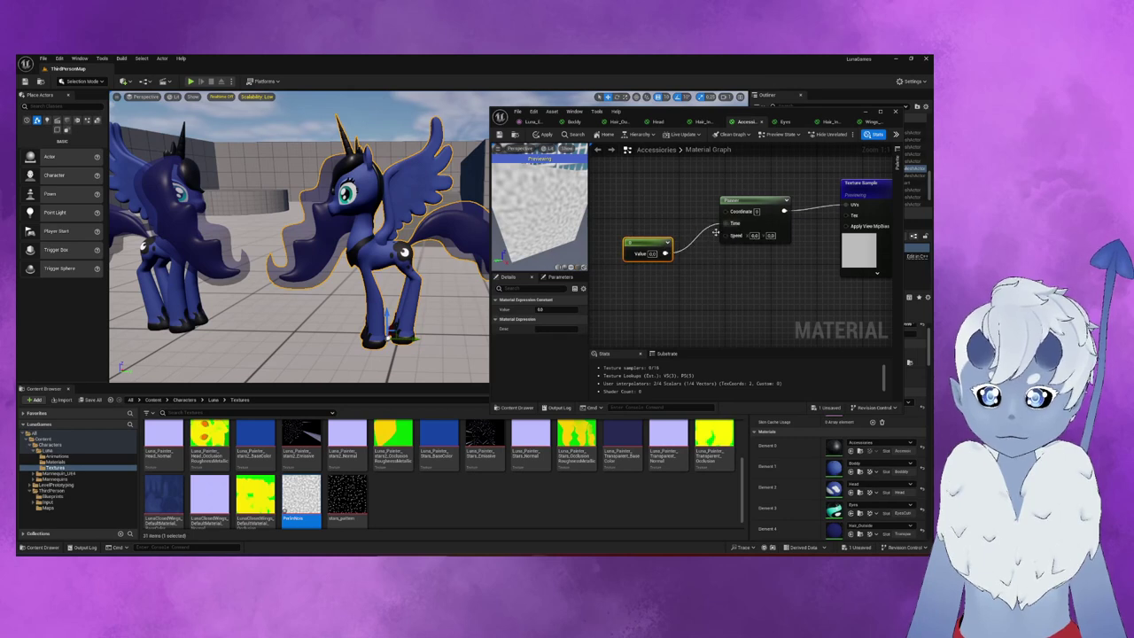
{"action": "type", "text": "0.1"}
{"action": "key", "text": "Return"}
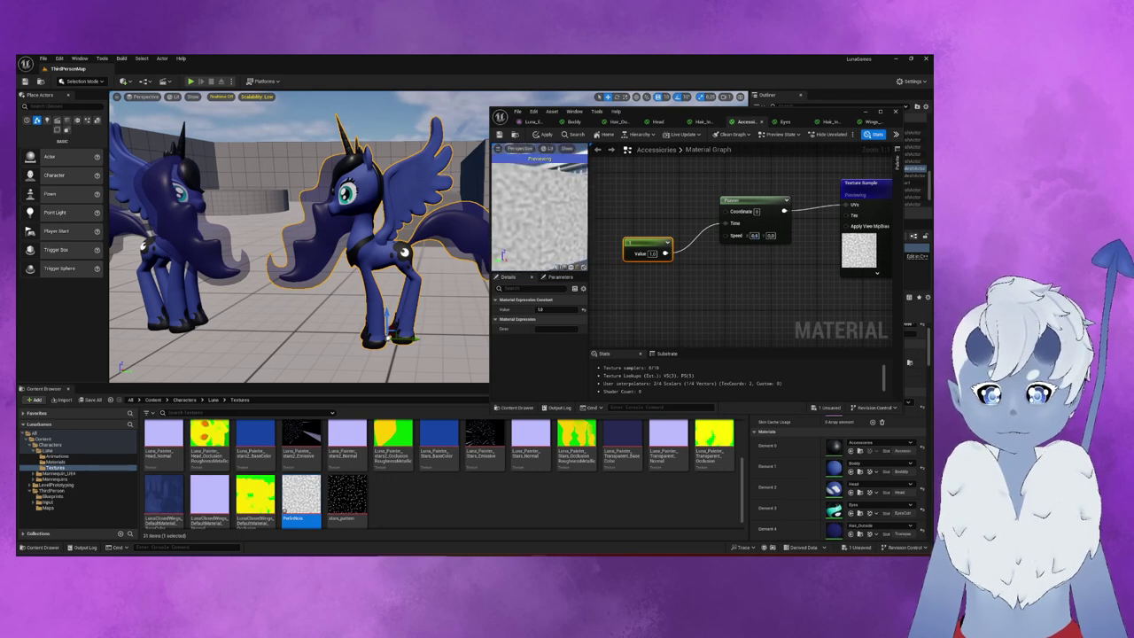
{"action": "scroll", "coordinate": [812, 285], "scroll_direction": "down", "scroll_amount": 1}
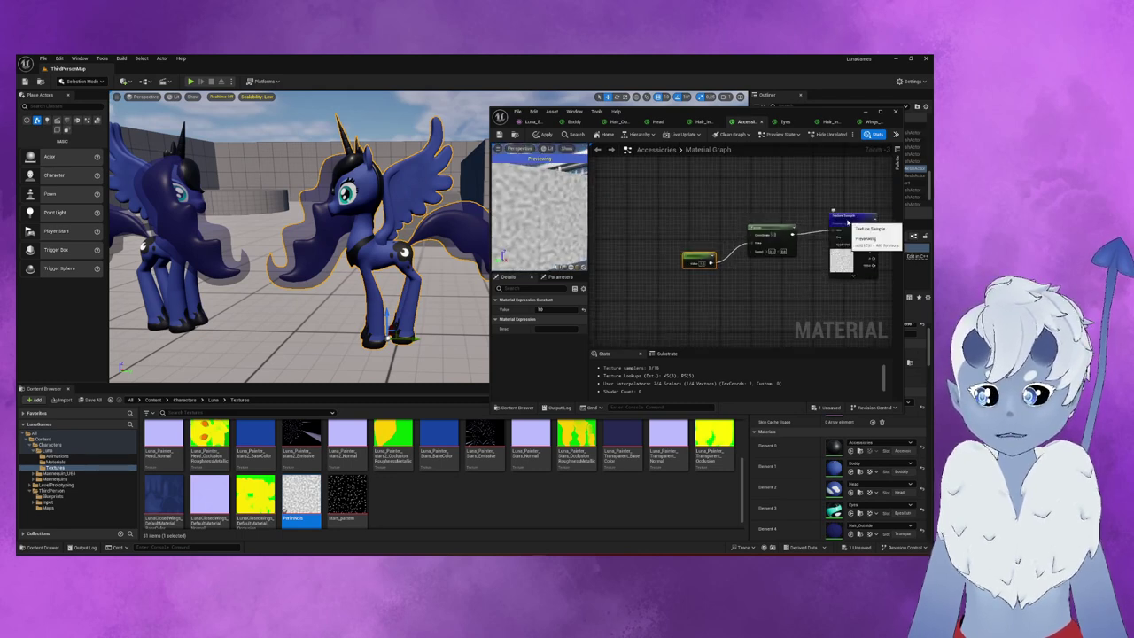
- Restore the accidentally deleted Texture Sample and start previewing the Panner's output
{"action": "left_click", "coordinate": [837, 238]}
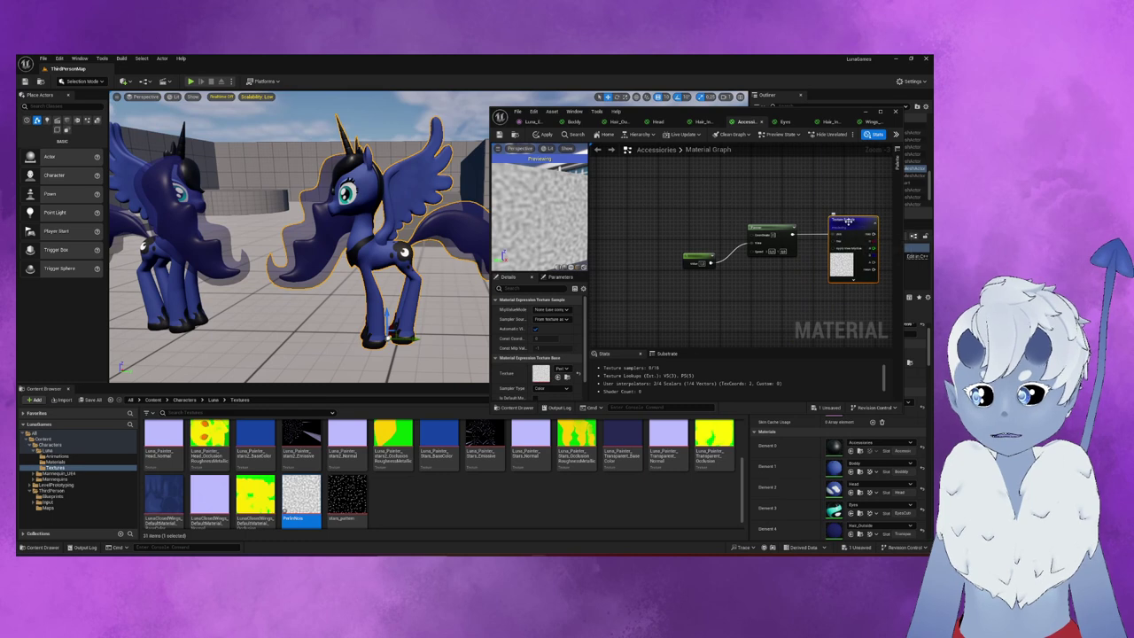
{"action": "key", "text": "Delete"}
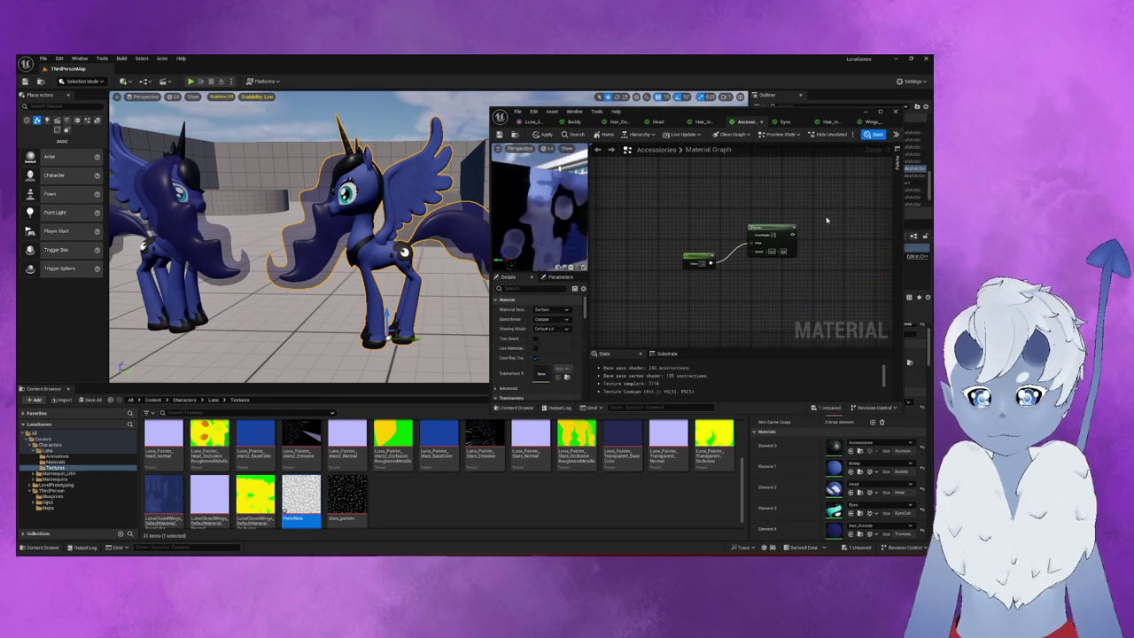
{"action": "key", "text": "ctrl+z"}
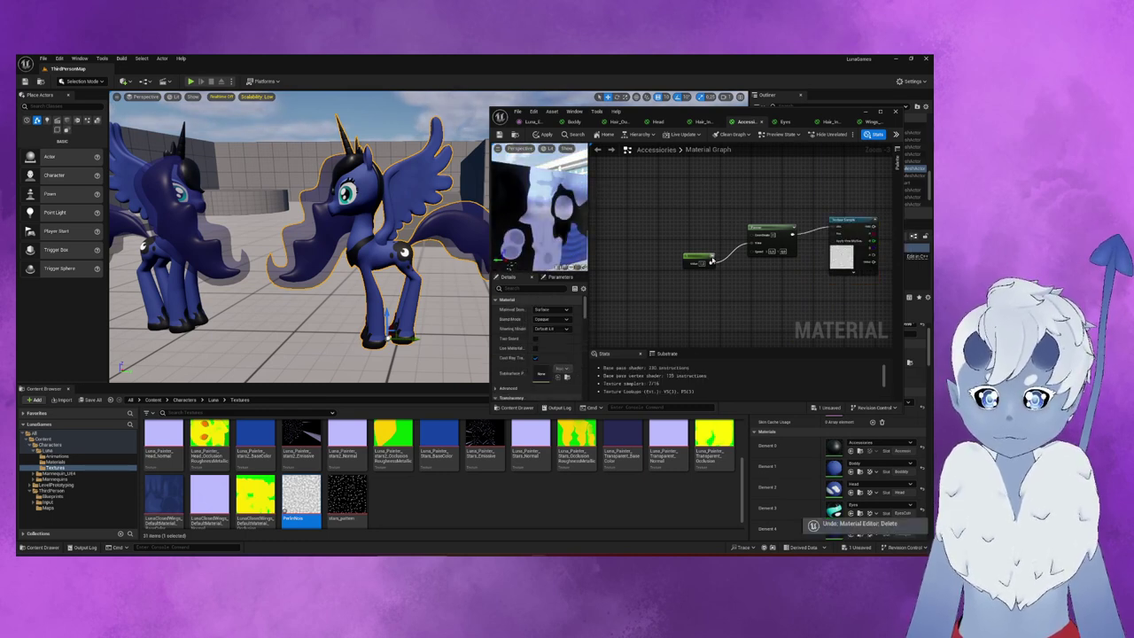
{"action": "mouse_move", "coordinate": [851, 232]}
{"action": "left_mouse_down"}
{"action": "mouse_move", "coordinate": [608, 223]}
{"action": "mouse_move", "coordinate": [635, 189]}
{"action": "mouse_move", "coordinate": [753, 237]}
{"action": "left_mouse_up"}
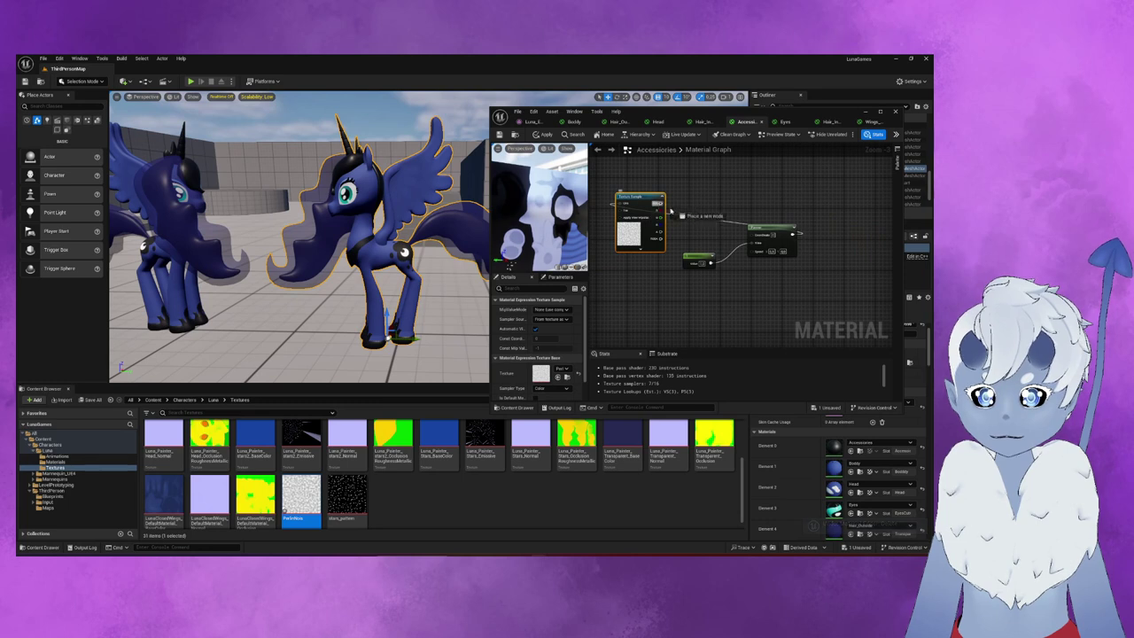
{"action": "left_click", "coordinate": [738, 227]}
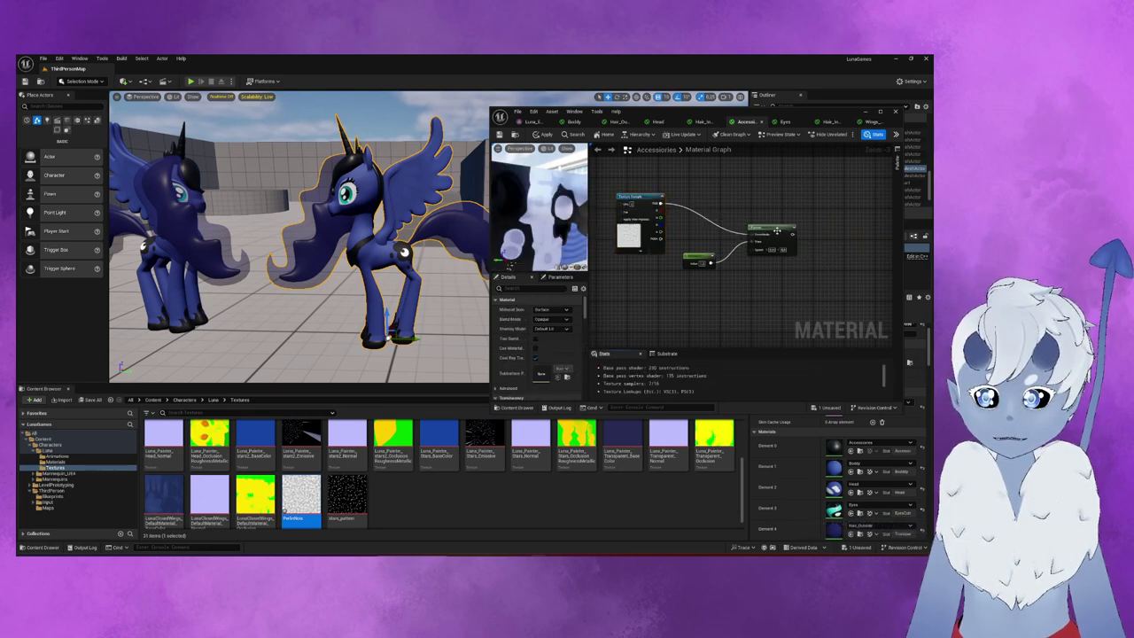
{"action": "left_click", "coordinate": [778, 231]}
{"action": "right_click_drag", "start_coordinate": [777, 232], "coordinate": [718, 229]}
{"action": "right_click", "coordinate": [718, 230]}
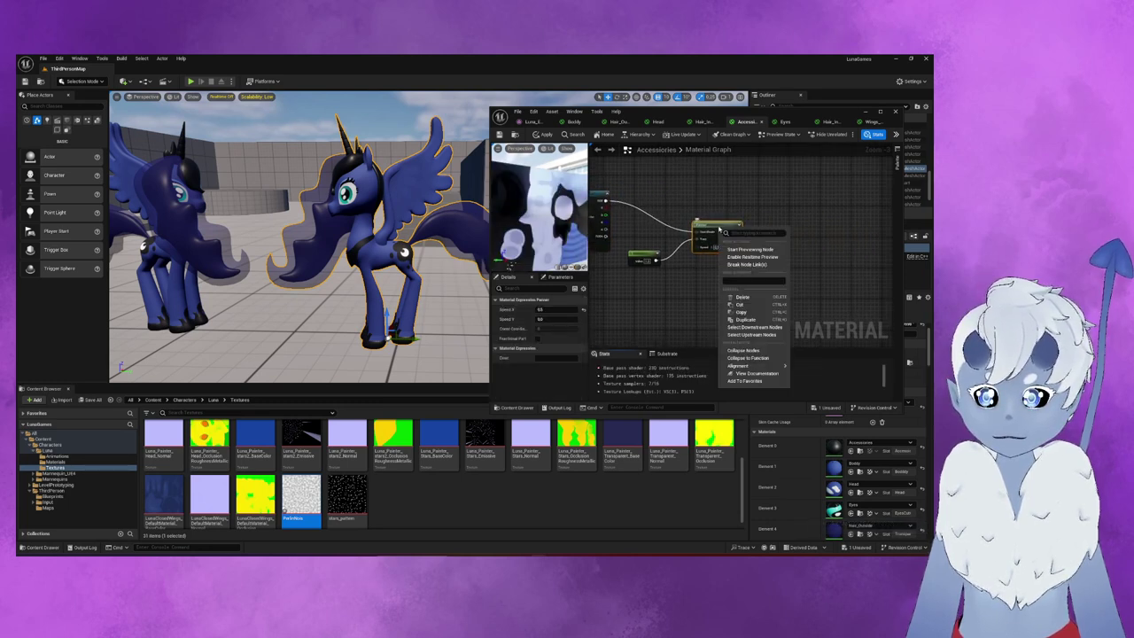
{"action": "left_click", "coordinate": [757, 254]}
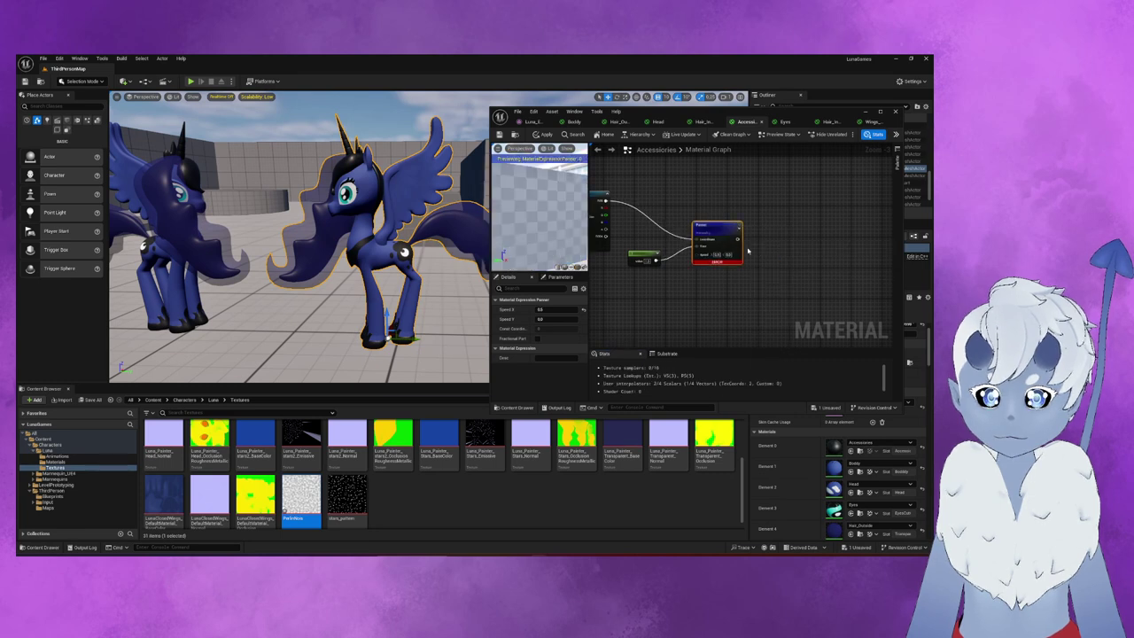
- Place the Texture Sample right of the Panner and feed the Panner output into its UVs
{"action": "mouse_move", "coordinate": [707, 277]}
{"action": "right_mouse_down"}
{"action": "mouse_move", "coordinate": [721, 288]}
{"action": "mouse_move", "coordinate": [774, 261]}
{"action": "right_mouse_up"}
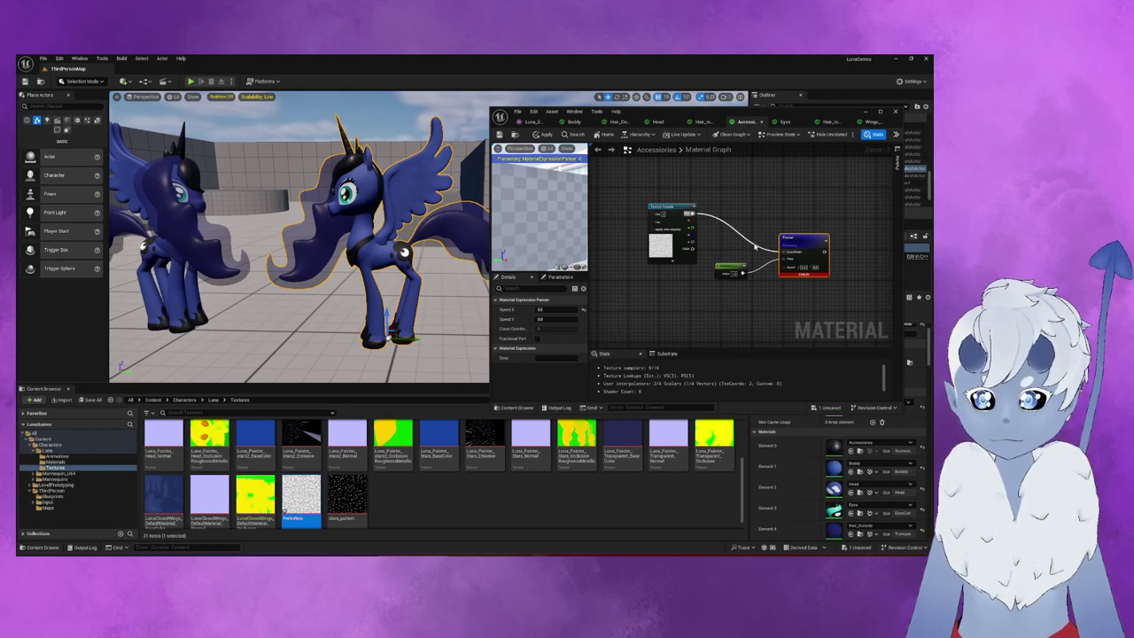
{"action": "left_click_drag", "start_coordinate": [671, 206], "coordinate": [868, 238]}
{"action": "right_click_drag", "start_coordinate": [855, 247], "coordinate": [720, 248]}
{"action": "left_click_drag", "start_coordinate": [721, 247], "coordinate": [692, 252]}
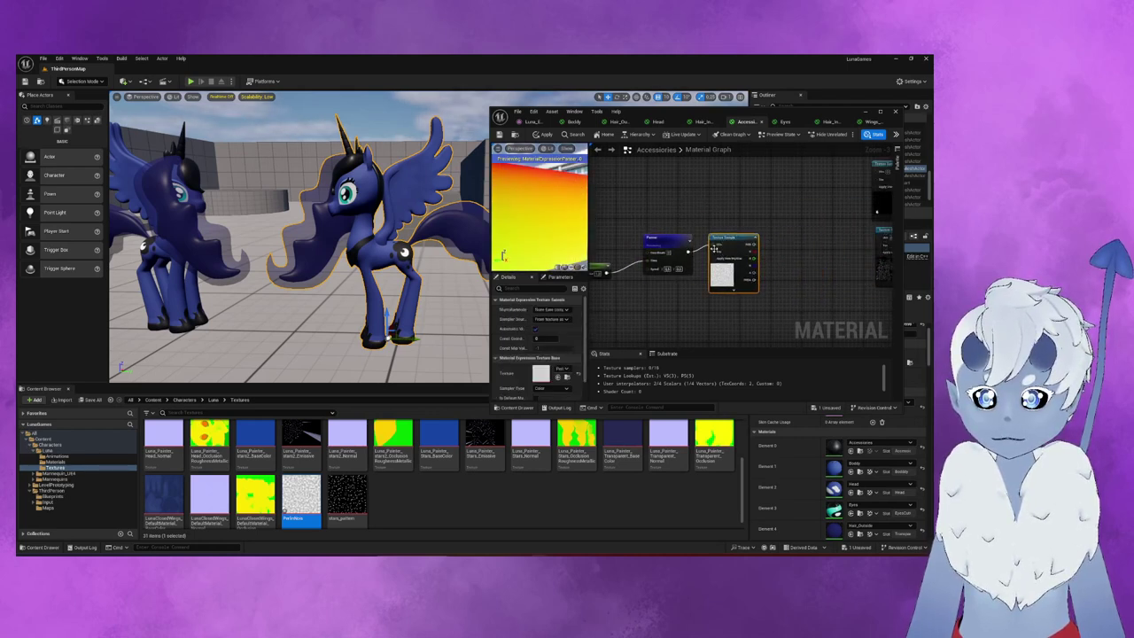
{"action": "mouse_move", "coordinate": [714, 247]}
{"action": "right_mouse_down"}
{"action": "mouse_move", "coordinate": [620, 266]}
{"action": "mouse_move", "coordinate": [759, 240]}
{"action": "right_mouse_up"}
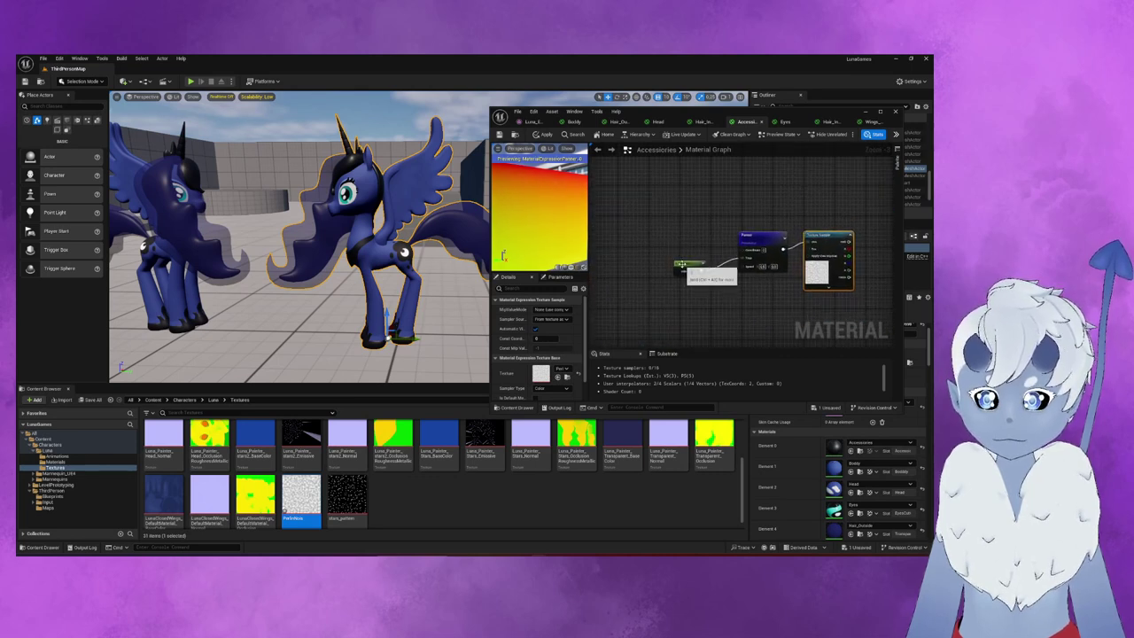
{"action": "left_click", "coordinate": [688, 266]}
{"action": "scroll", "coordinate": [761, 270], "scroll_direction": "up", "scroll_amount": 1}
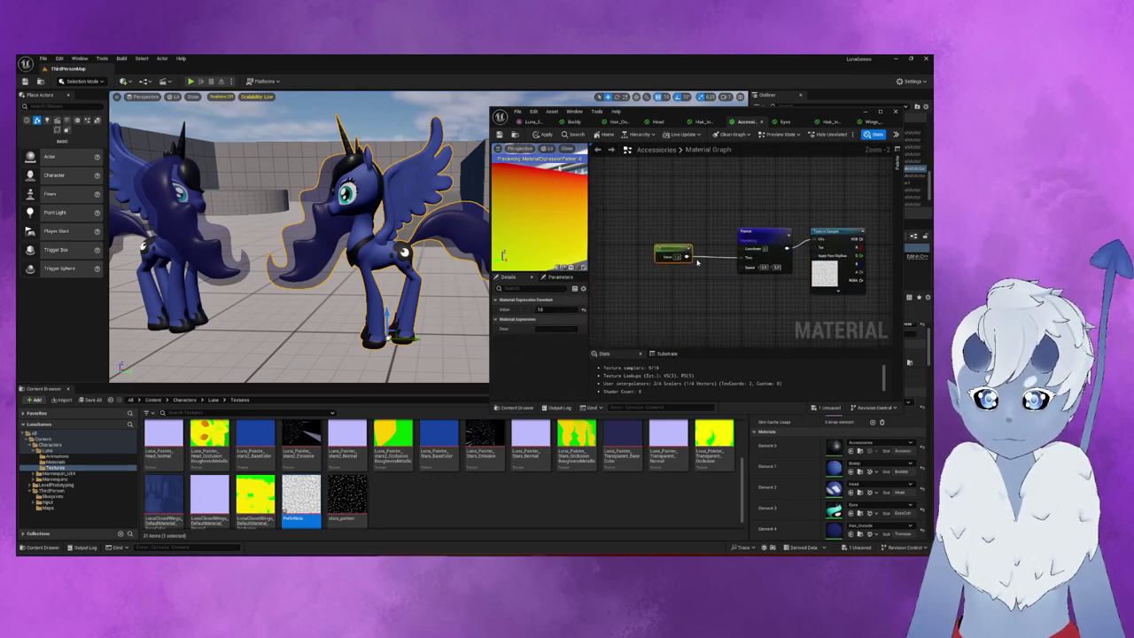
- Start previewing the PerlinNoise Texture Sample node
{"action": "right_click", "coordinate": [839, 238]}
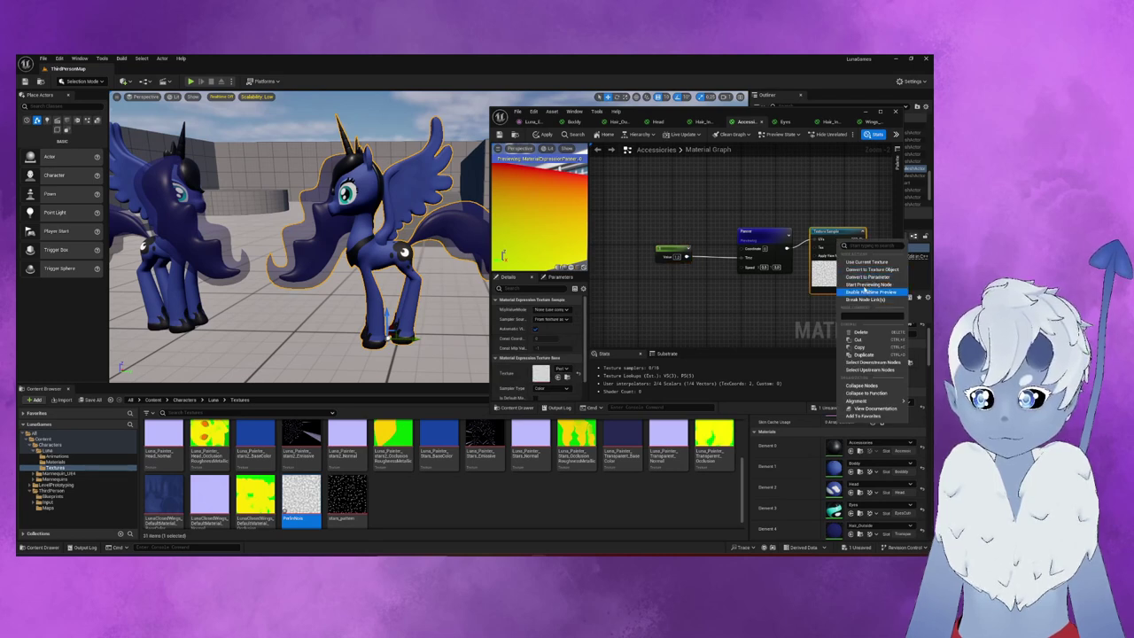
{"action": "left_click", "coordinate": [868, 285]}
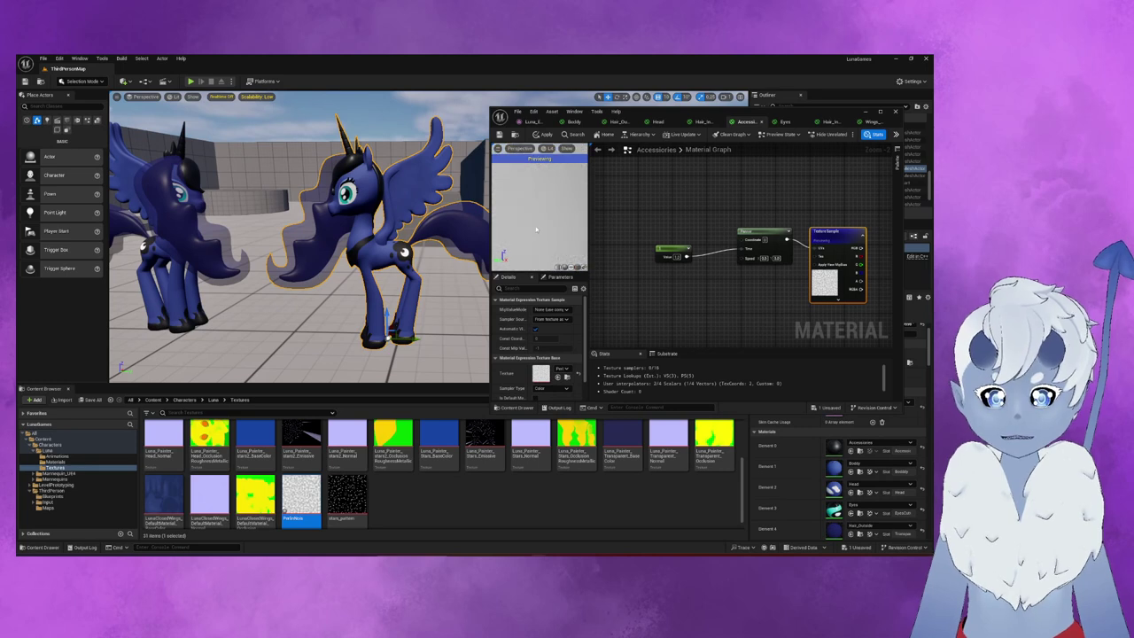
{"action": "scroll", "coordinate": [537, 228], "scroll_direction": "down", "scroll_amount": 5}
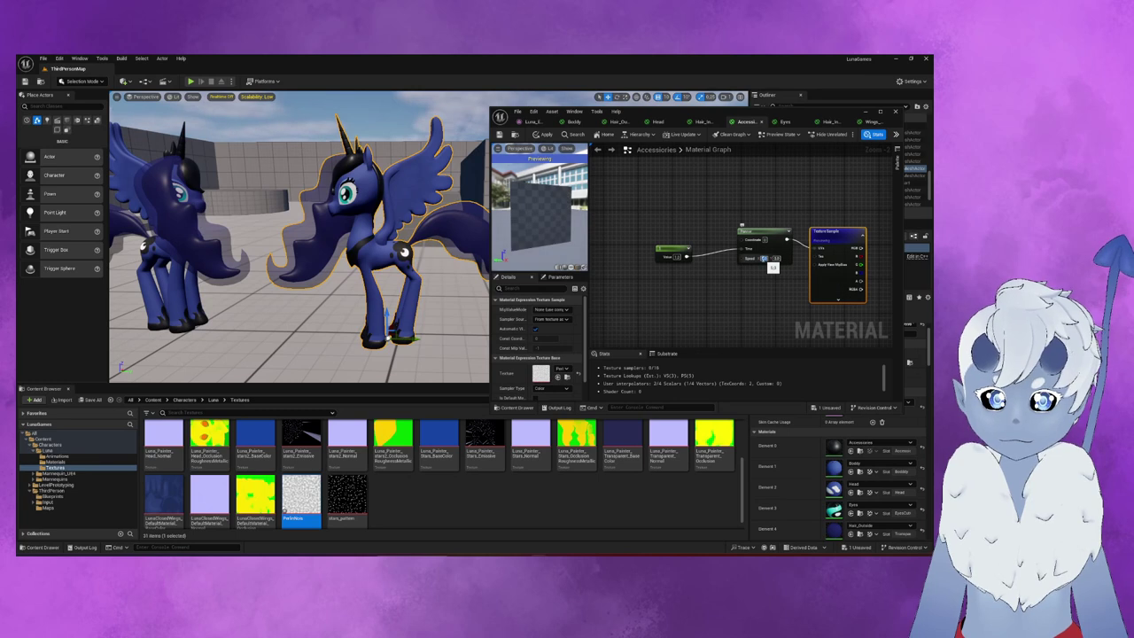
- Edit the Panner's Speed value and the Constant node's value
{"action": "left_click", "coordinate": [764, 258]}
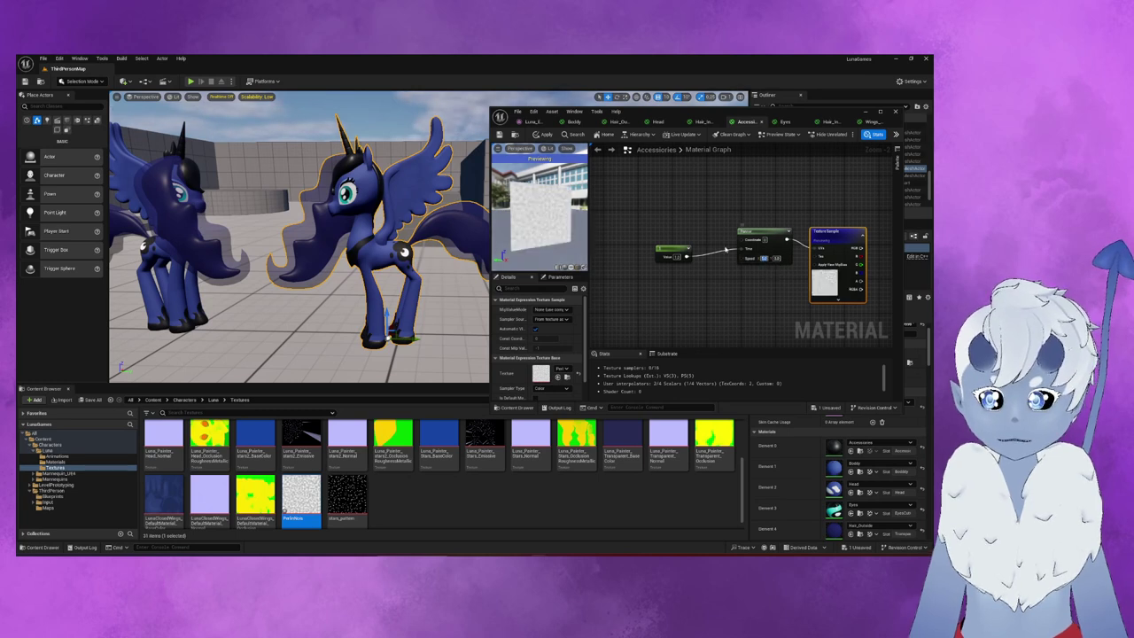
{"action": "key", "text": "Return"}
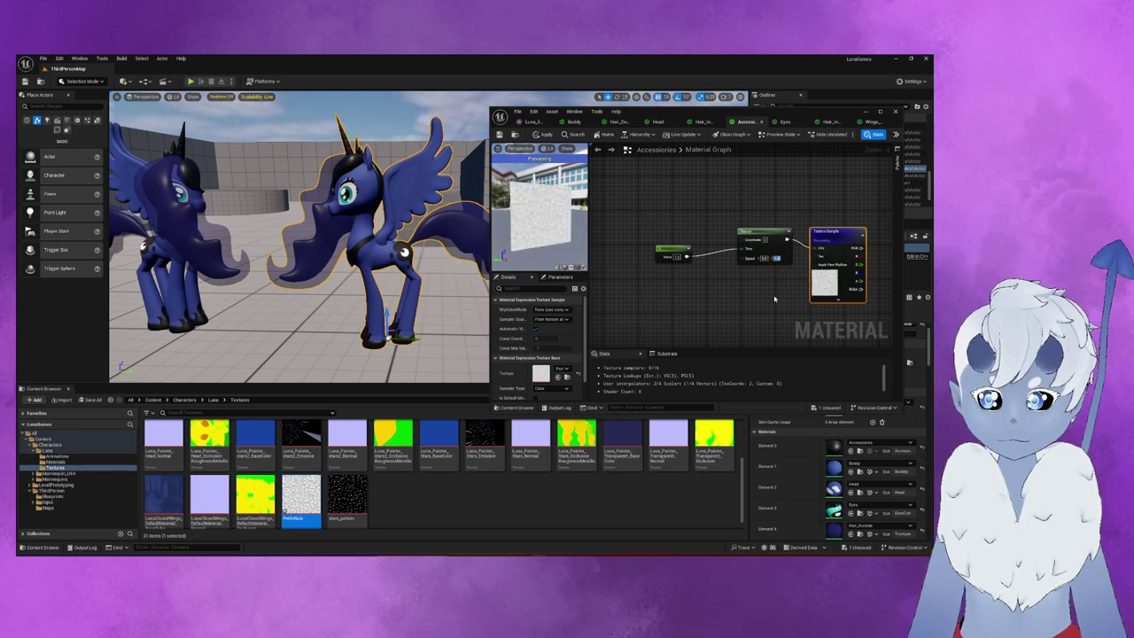
{"action": "scroll", "coordinate": [755, 253], "scroll_direction": "up", "scroll_amount": 1}
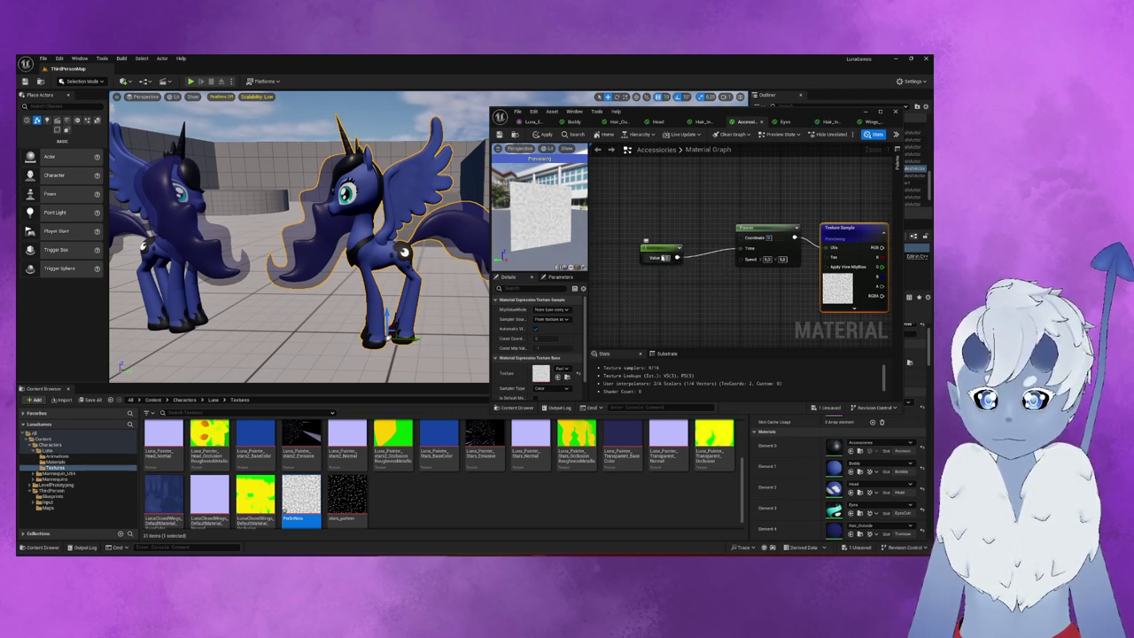
{"action": "left_click", "coordinate": [677, 258]}
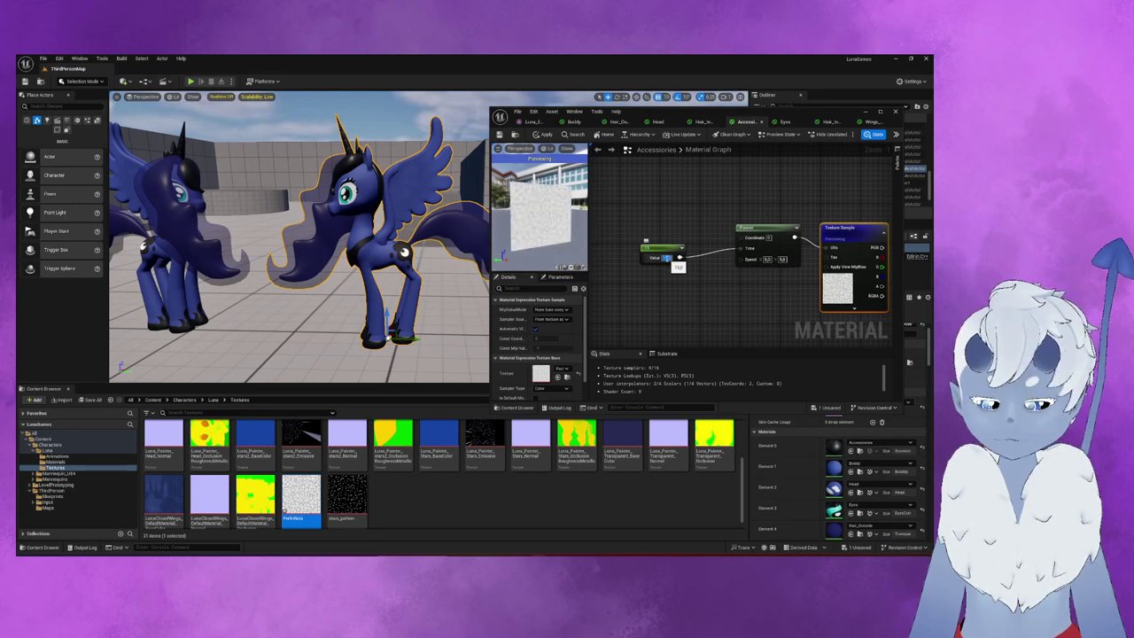
{"action": "left_click", "coordinate": [710, 283]}
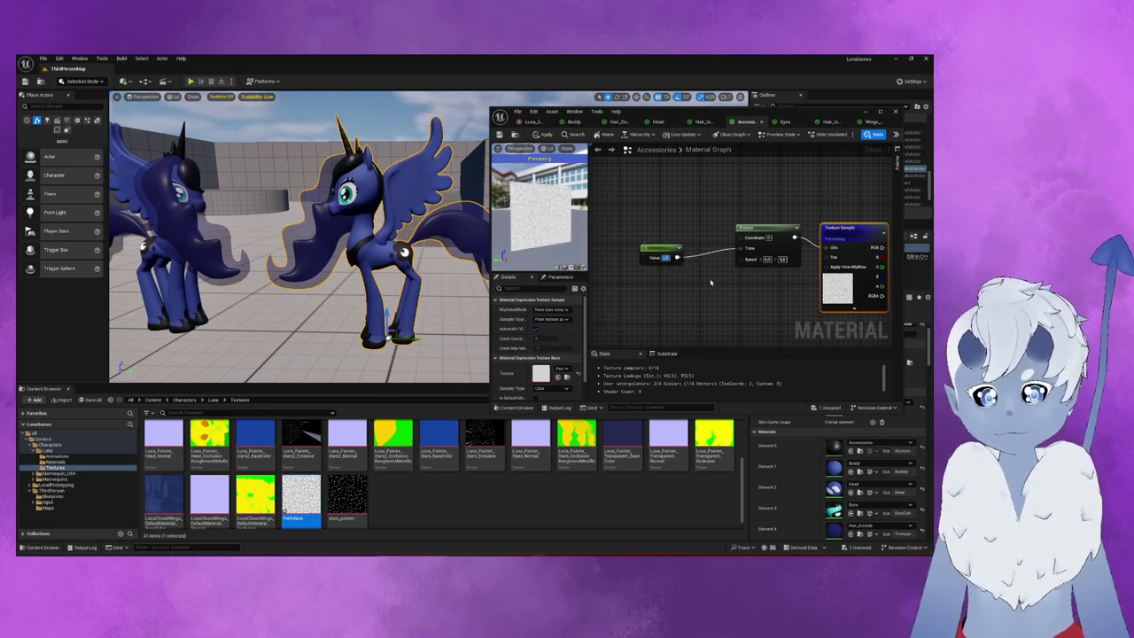
{"action": "scroll", "coordinate": [722, 281], "scroll_direction": "up", "scroll_amount": 1}
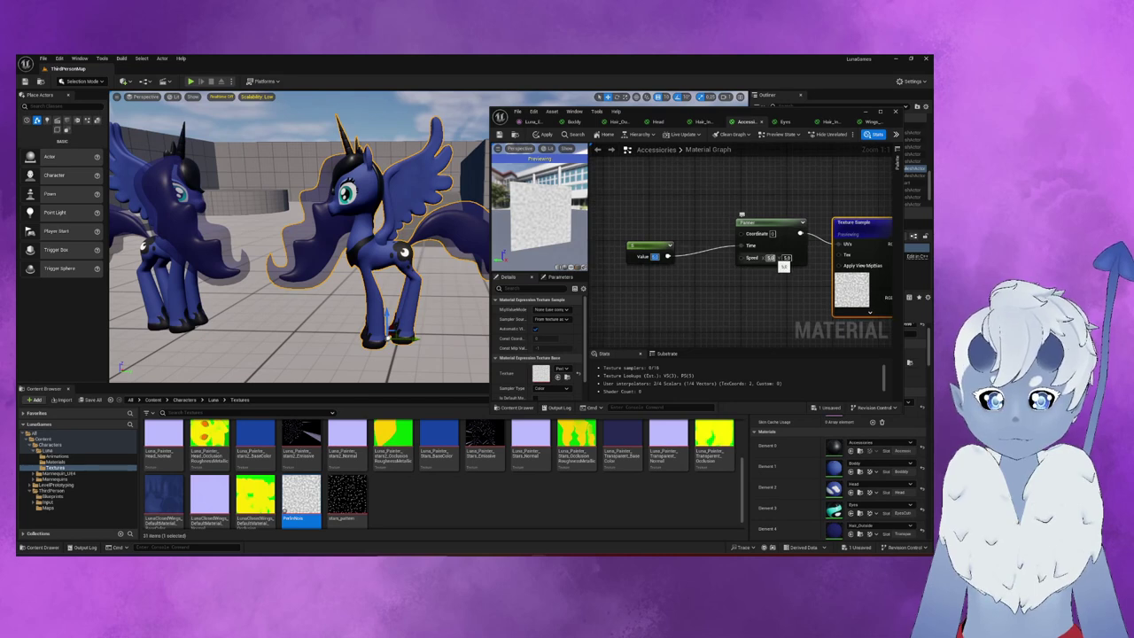
- Add a 0.05 Constant wired to the Panner's Speed, then move it aside unlinked
{"action": "right_click_drag", "start_coordinate": [784, 266], "coordinate": [707, 295]}
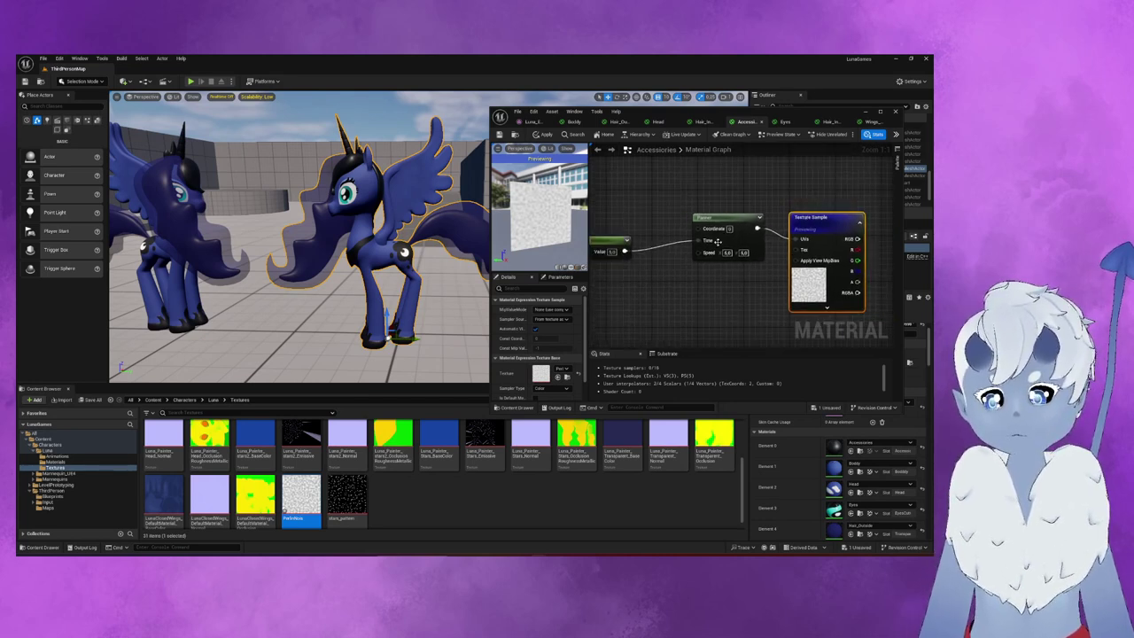
{"action": "mouse_move", "coordinate": [688, 290]}
{"action": "right_mouse_down"}
{"action": "mouse_move", "coordinate": [689, 305]}
{"action": "mouse_move", "coordinate": [746, 298]}
{"action": "right_mouse_up"}
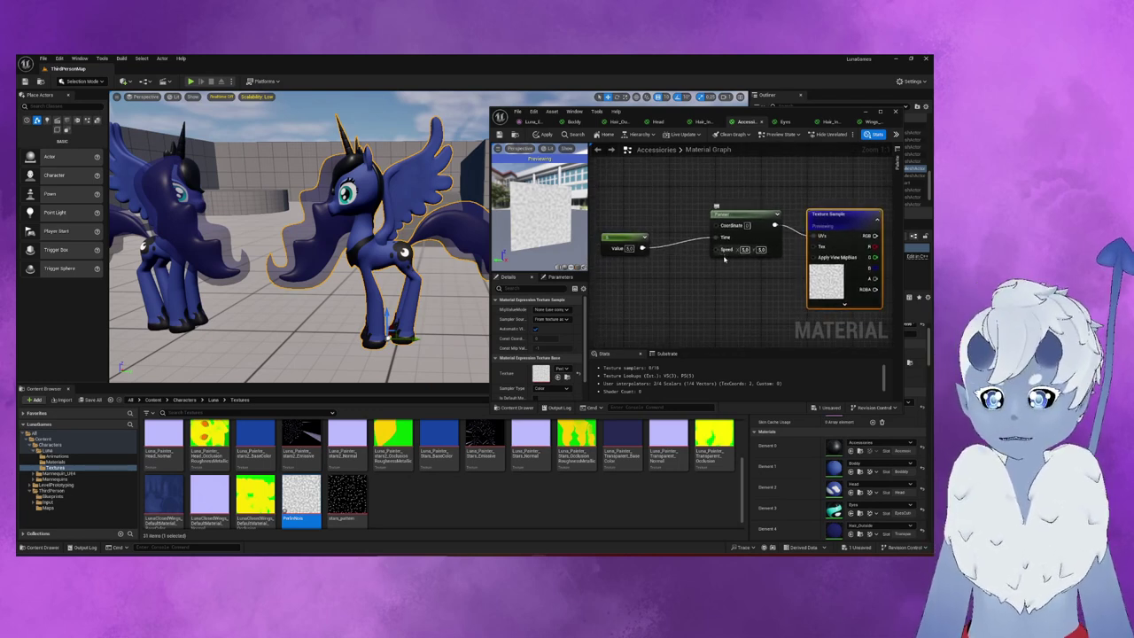
{"action": "key", "text": "1"}
{"action": "left_click", "coordinate": [675, 278]}
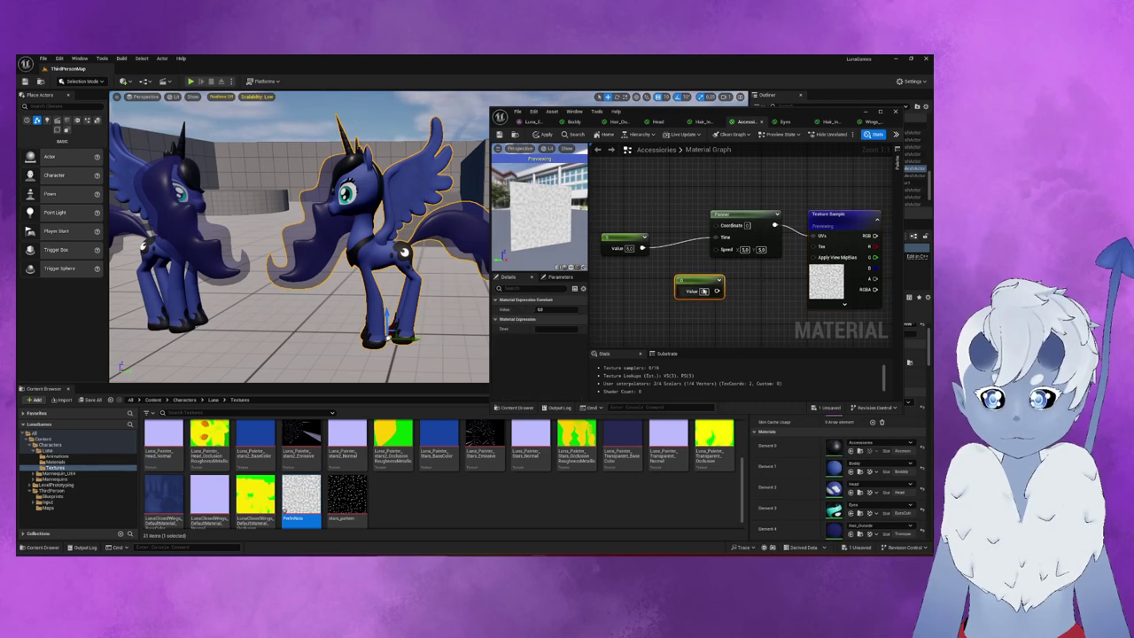
{"action": "left_click_drag", "start_coordinate": [718, 291], "coordinate": [716, 249]}
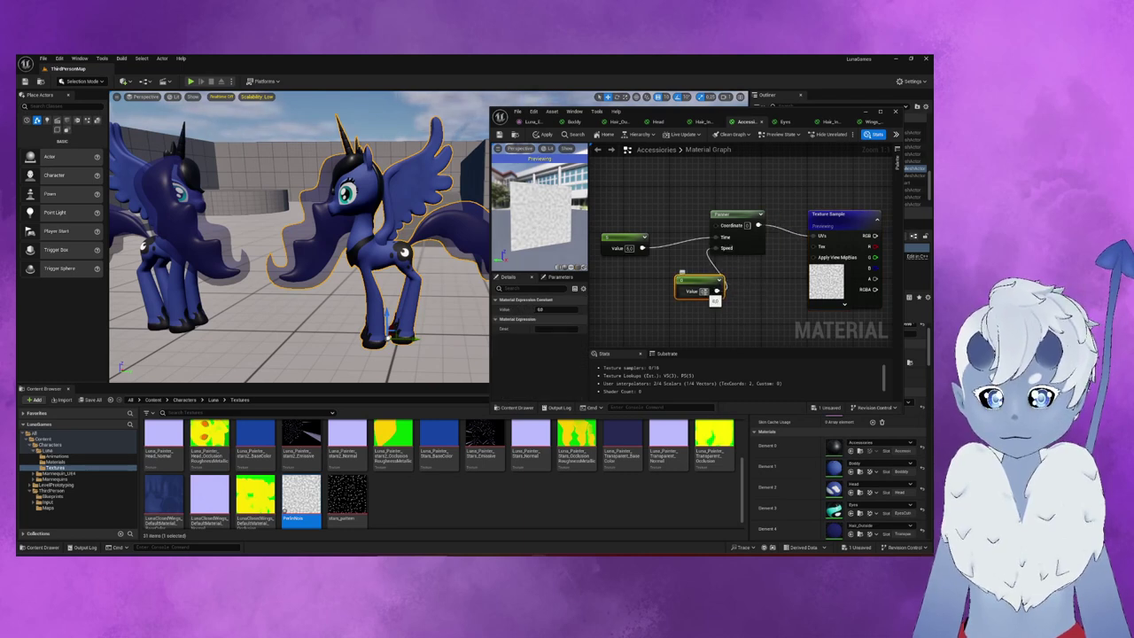
{"action": "type", "text": "0.5"}
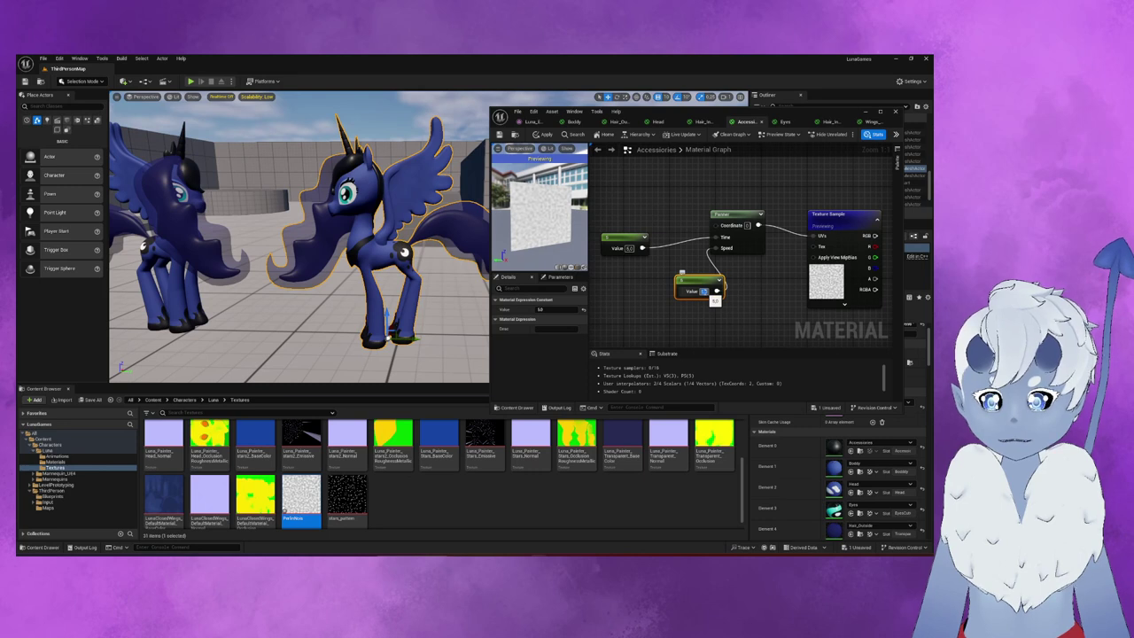
{"action": "type", "text": "0.05"}
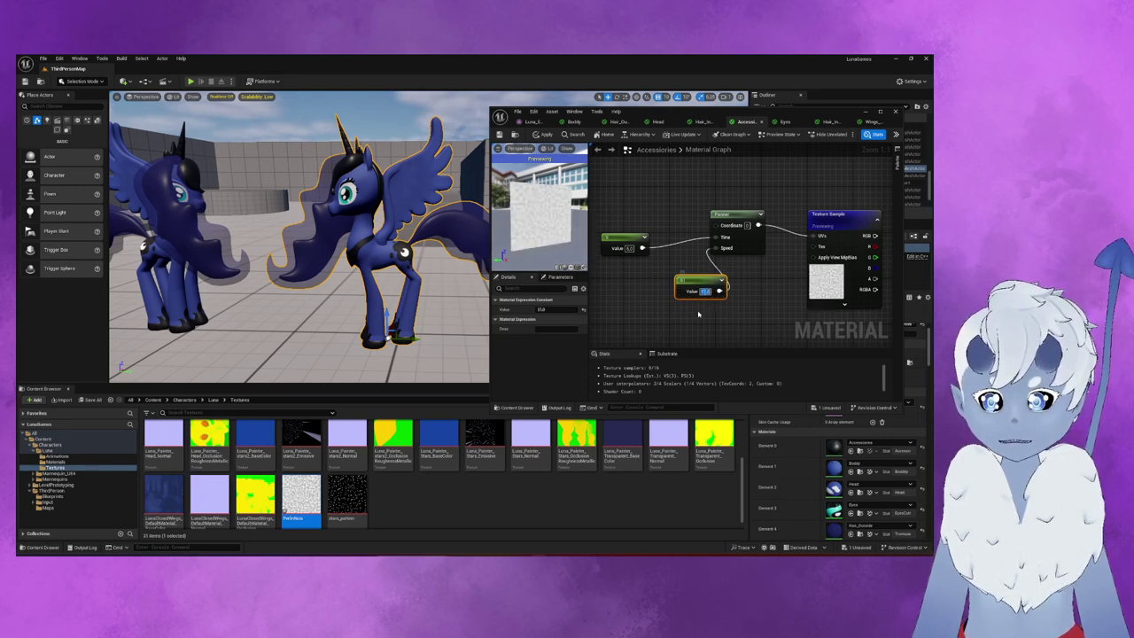
{"action": "key", "text": "Return"}
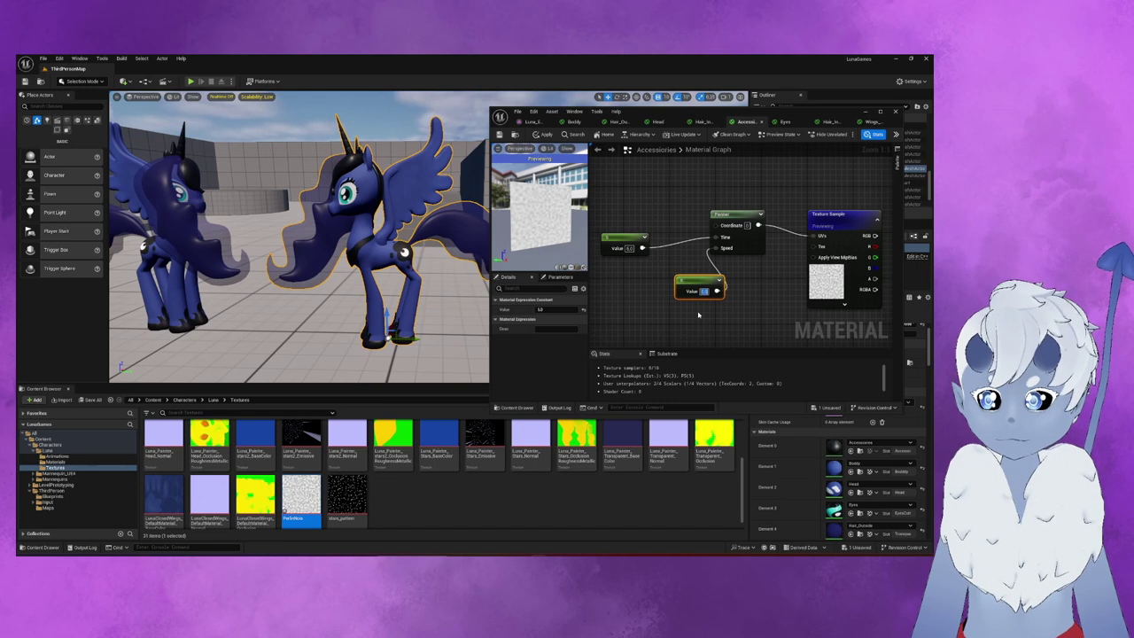
{"action": "left_click", "coordinate": [683, 255]}
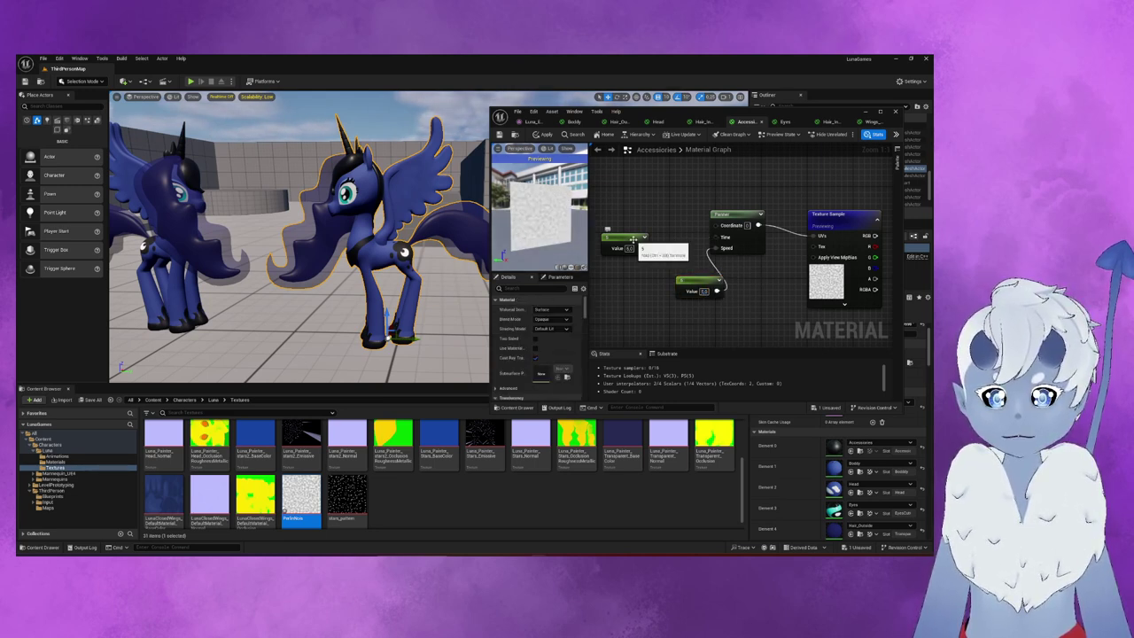
{"action": "left_click", "coordinate": [718, 291], "text": "alt"}
{"action": "mouse_move", "coordinate": [700, 280]}
{"action": "left_mouse_down"}
{"action": "mouse_move", "coordinate": [631, 258]}
{"action": "mouse_move", "coordinate": [631, 273]}
{"action": "left_mouse_up"}
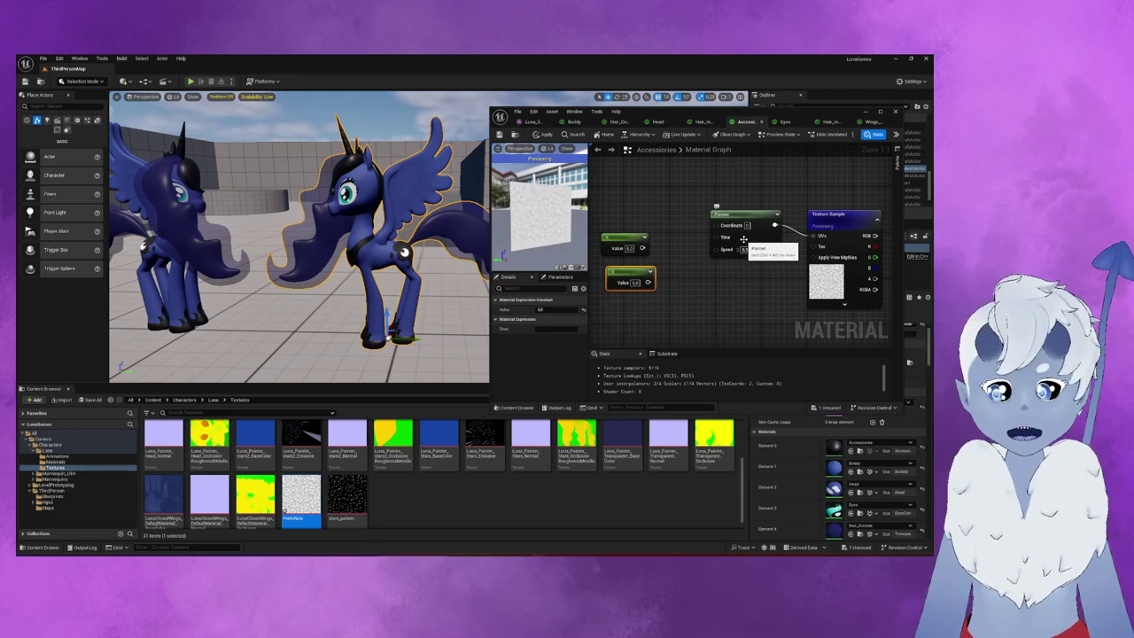
- Set the Panner's Speed to 0.0 on X and 0.05 on Y
{"action": "left_click", "coordinate": [745, 249]}
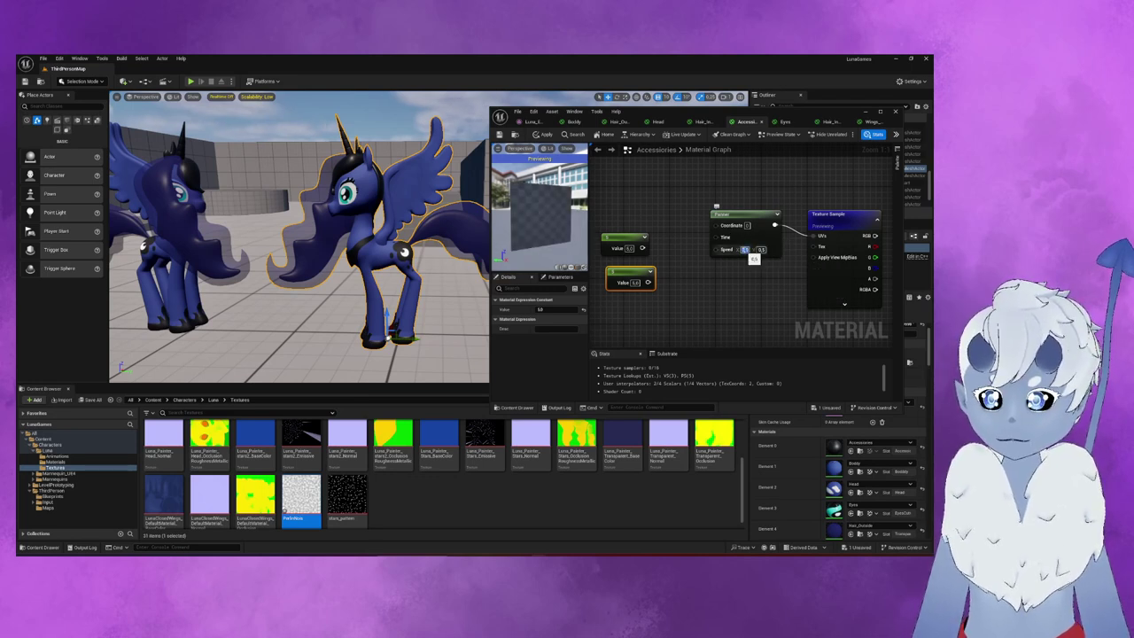
{"action": "type", "text": "0."}
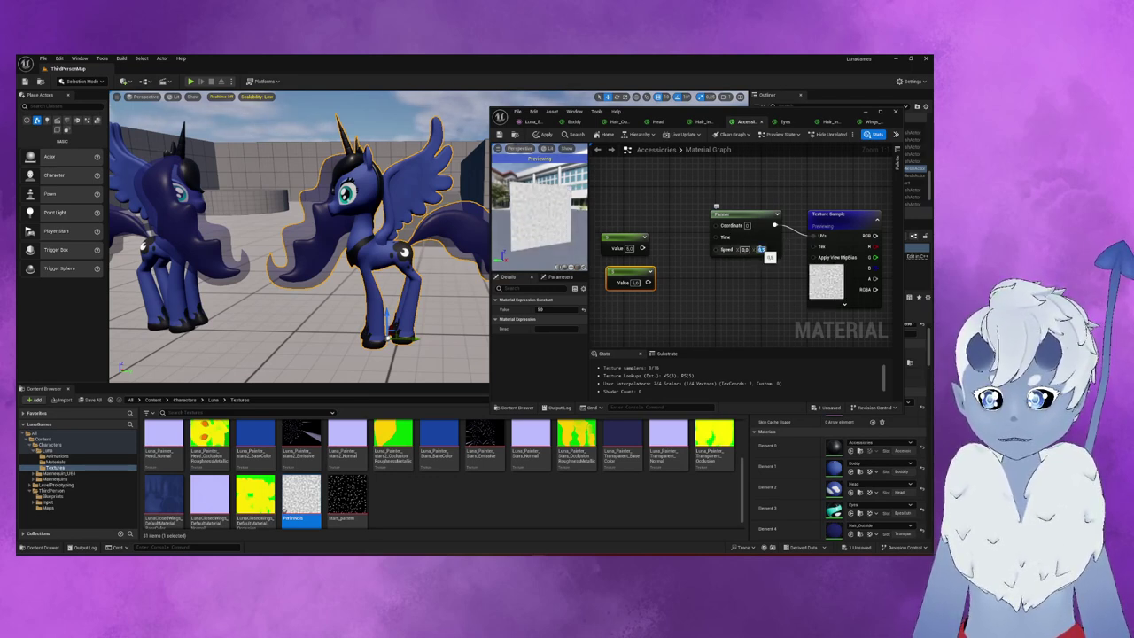
{"action": "type", "text": "0"}
{"action": "key", "text": "Return"}
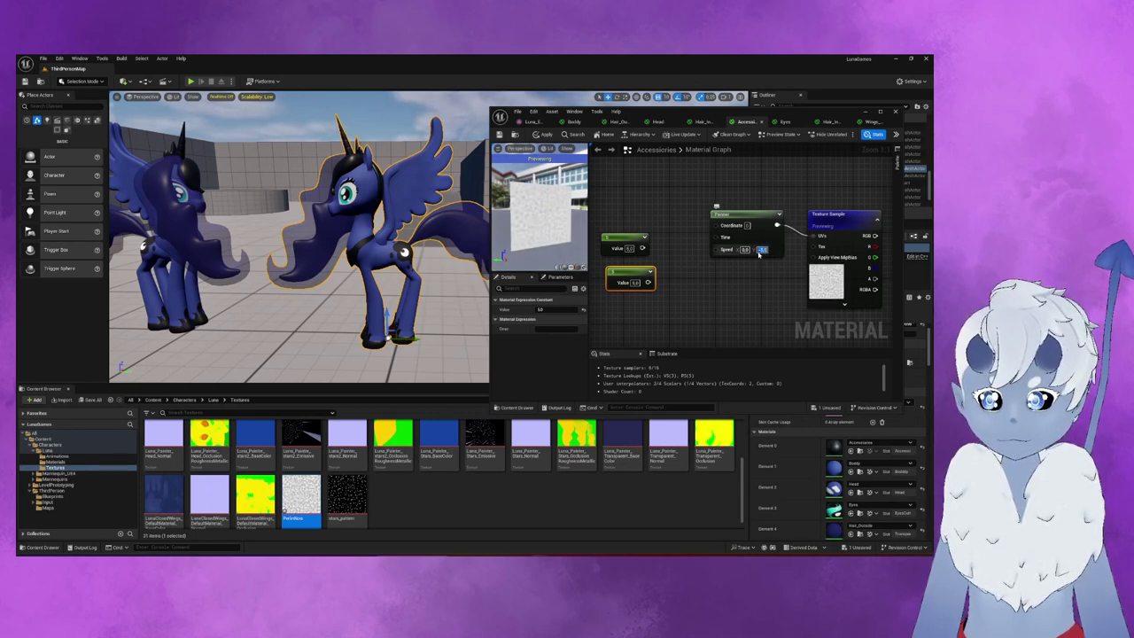
{"action": "key", "text": "Return"}
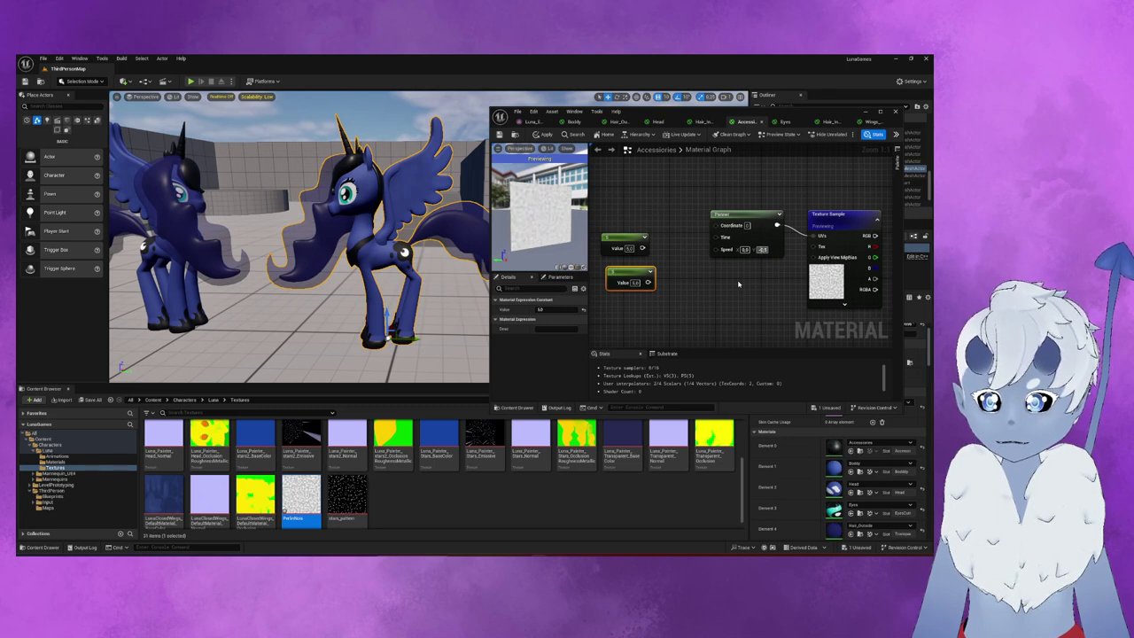
{"action": "type", "text": "0.5"}
{"action": "type", "text": "0.05"}
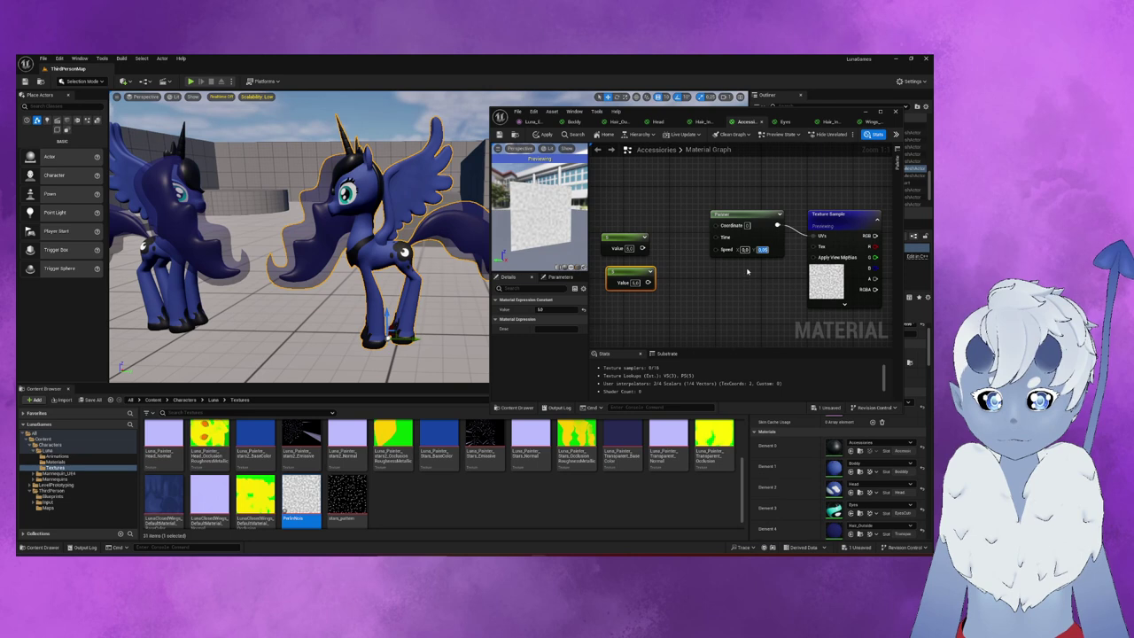
{"action": "scroll", "coordinate": [483, 220], "scroll_direction": "up", "scroll_amount": 5}
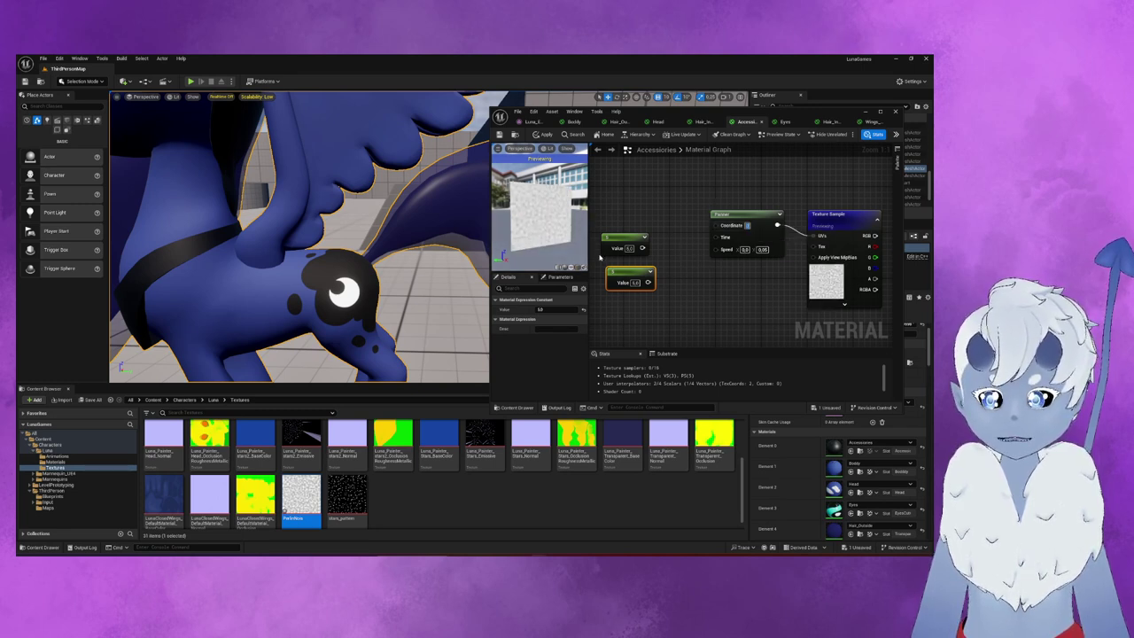
{"action": "left_click", "coordinate": [625, 240]}
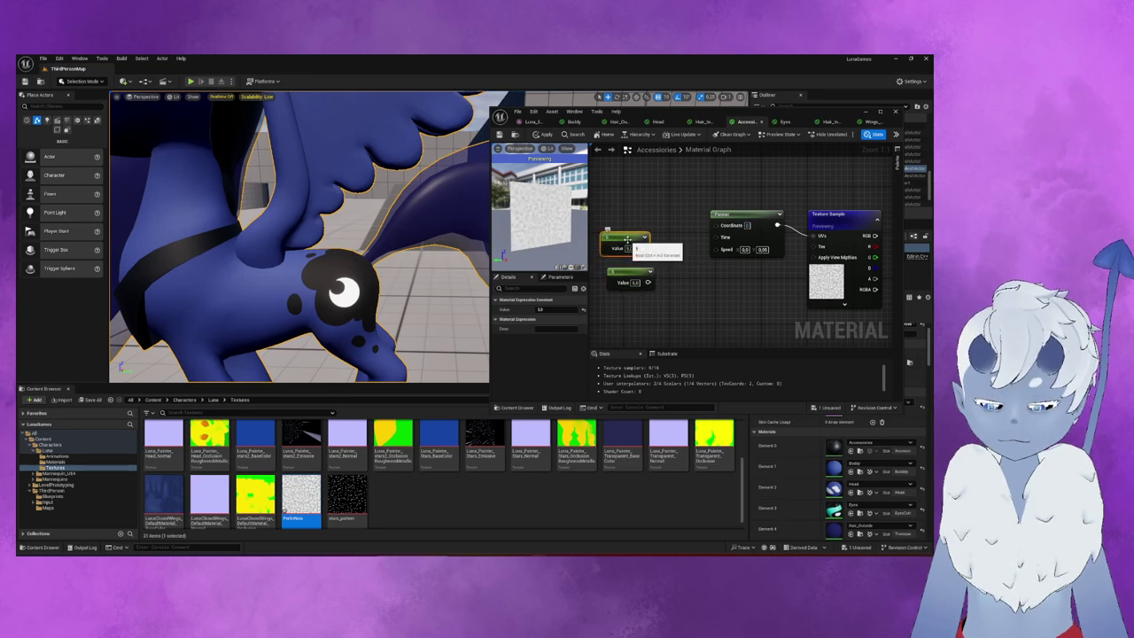
- Delete both Value constant nodes
{"action": "key", "text": "Delete"}
{"action": "left_click_drag", "start_coordinate": [627, 239], "coordinate": [659, 316]}
{"action": "key", "text": "Delete"}
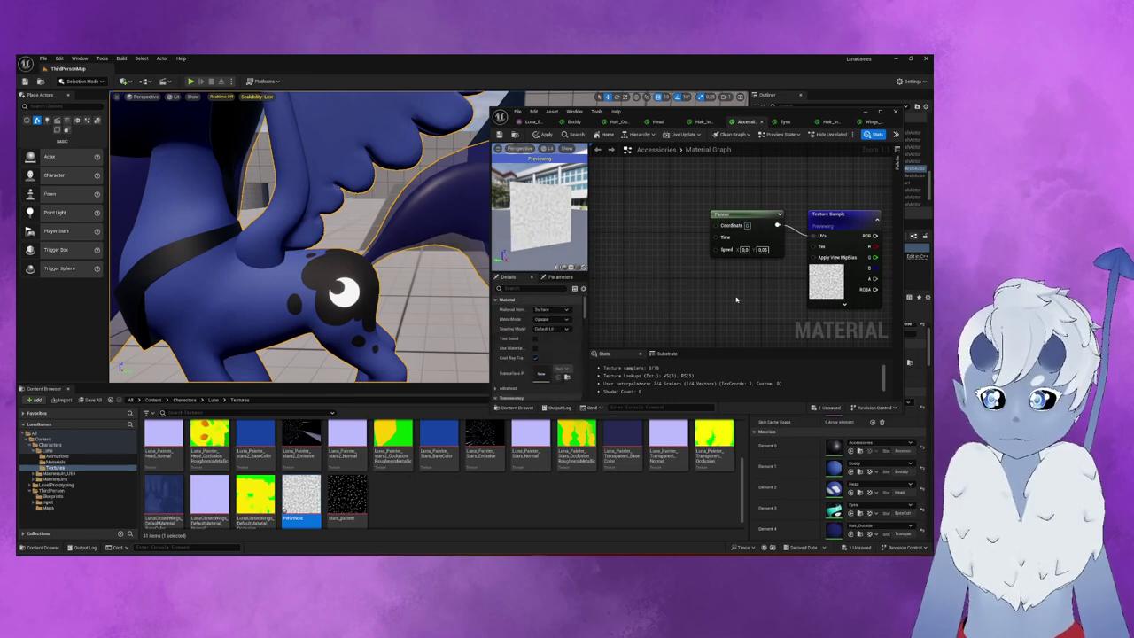
{"action": "scroll", "coordinate": [675, 290], "scroll_direction": "down", "scroll_amount": 1}
{"action": "scroll", "coordinate": [672, 290], "scroll_direction": "down", "scroll_amount": 2}
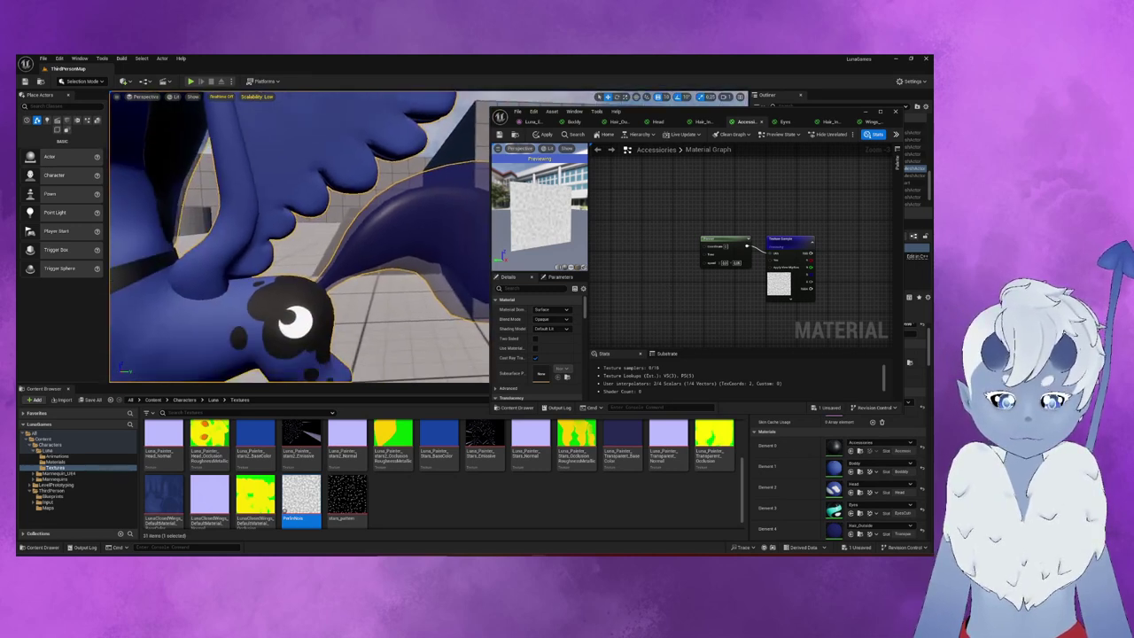
- Move the stars Texture Sample below the PerlinNoise sample
{"action": "right_click_drag", "start_coordinate": [809, 275], "coordinate": [700, 224]}
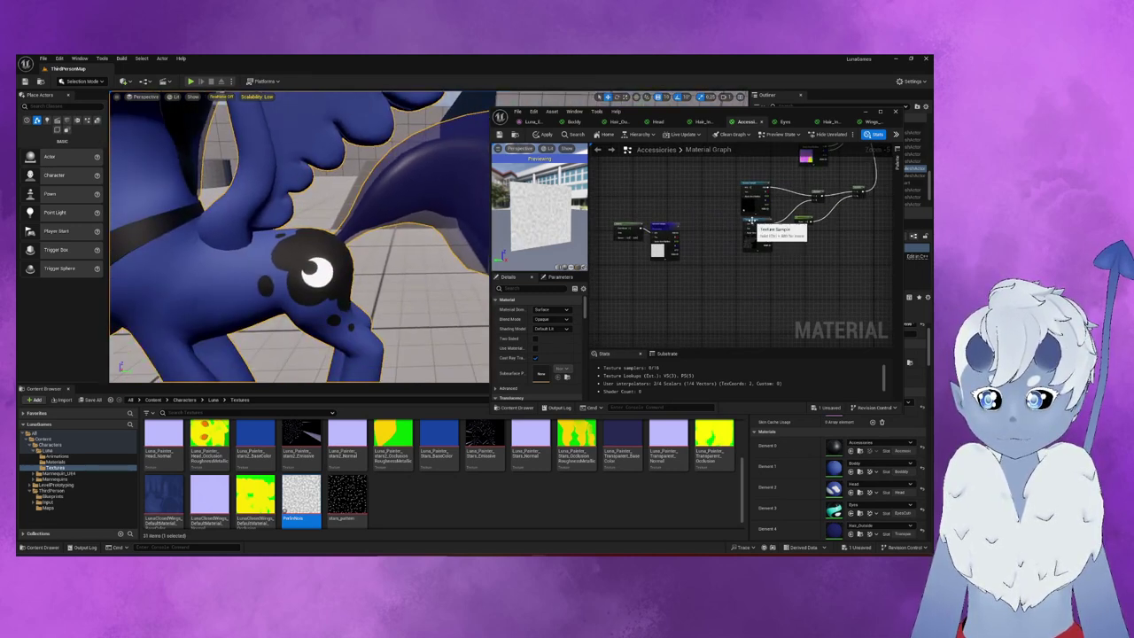
{"action": "left_click_drag", "start_coordinate": [744, 226], "coordinate": [660, 191]}
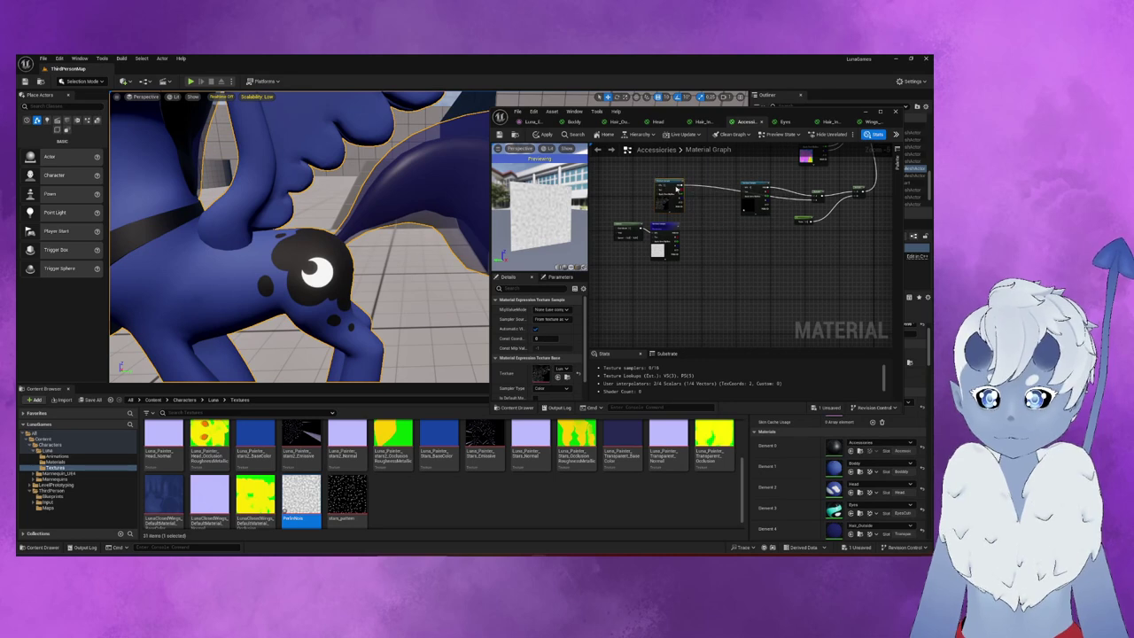
{"action": "scroll", "coordinate": [731, 205], "scroll_direction": "up", "scroll_amount": 2}
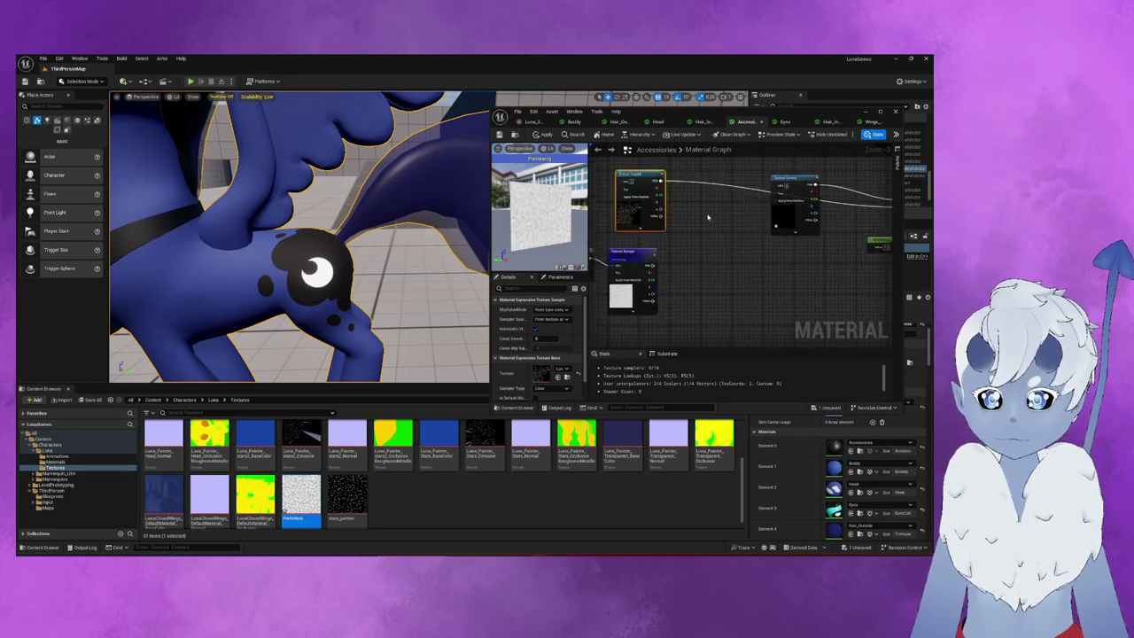
{"action": "mouse_move", "coordinate": [654, 182]}
{"action": "left_mouse_down"}
{"action": "mouse_move", "coordinate": [722, 301]}
{"action": "mouse_move", "coordinate": [700, 314]}
{"action": "left_mouse_up"}
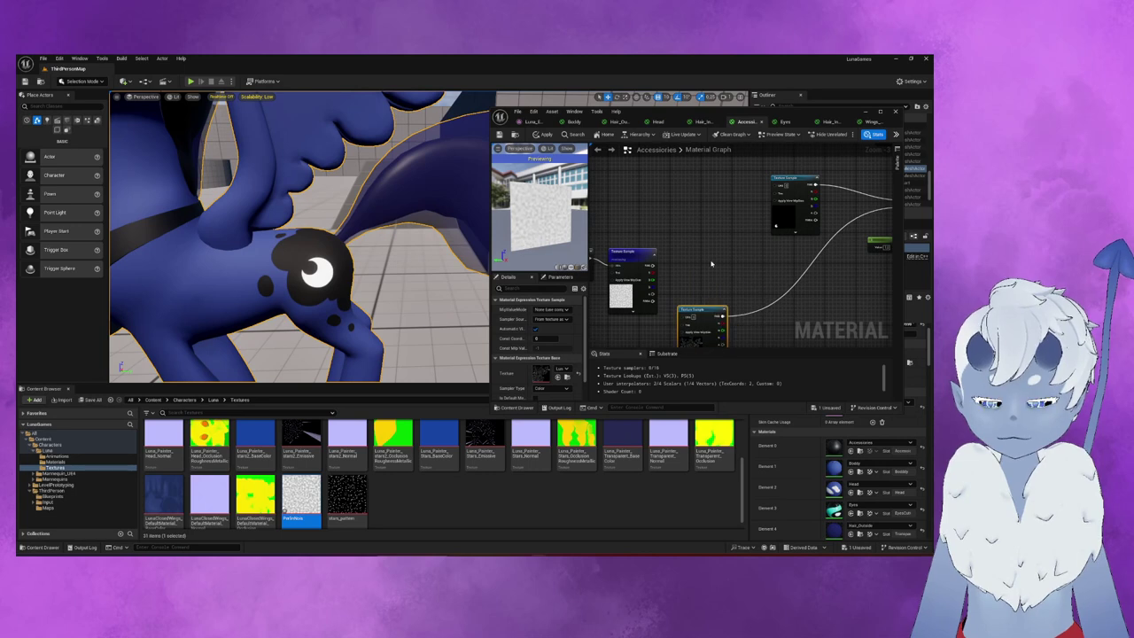
{"action": "right_click_drag", "start_coordinate": [700, 314], "coordinate": [666, 257]}
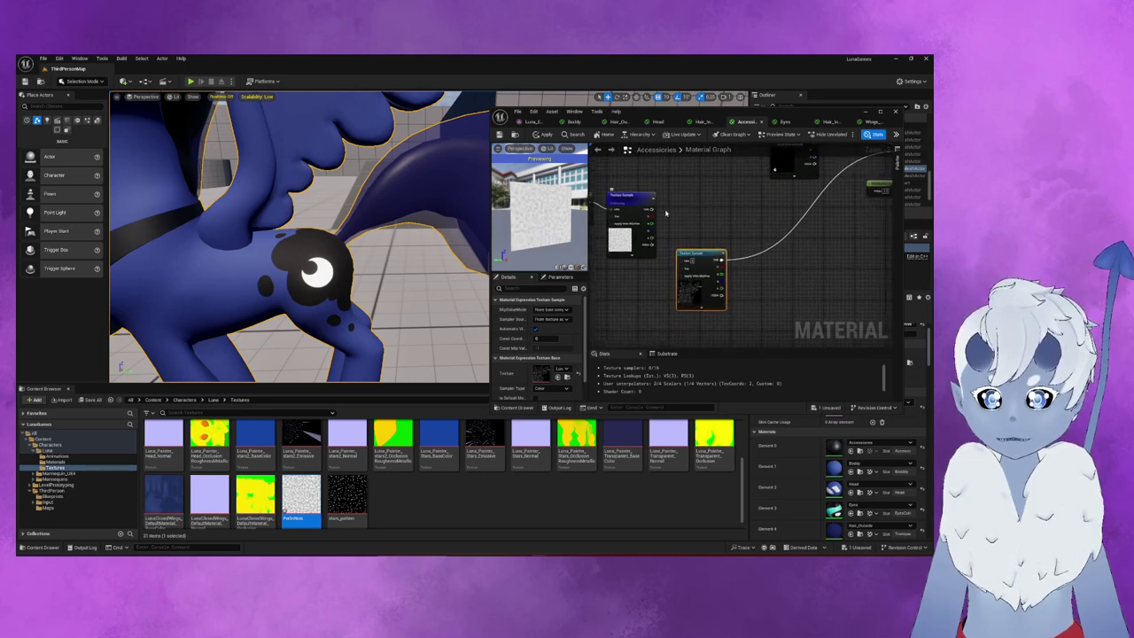
{"action": "left_click_drag", "start_coordinate": [702, 255], "coordinate": [695, 259]}
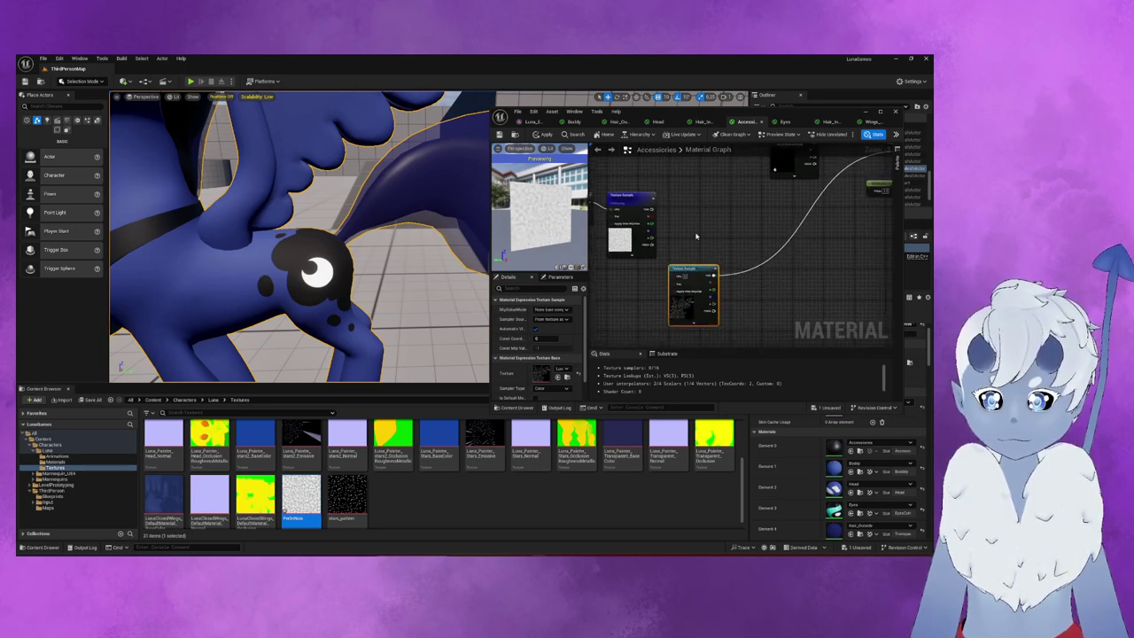
{"action": "left_click", "coordinate": [698, 235]}
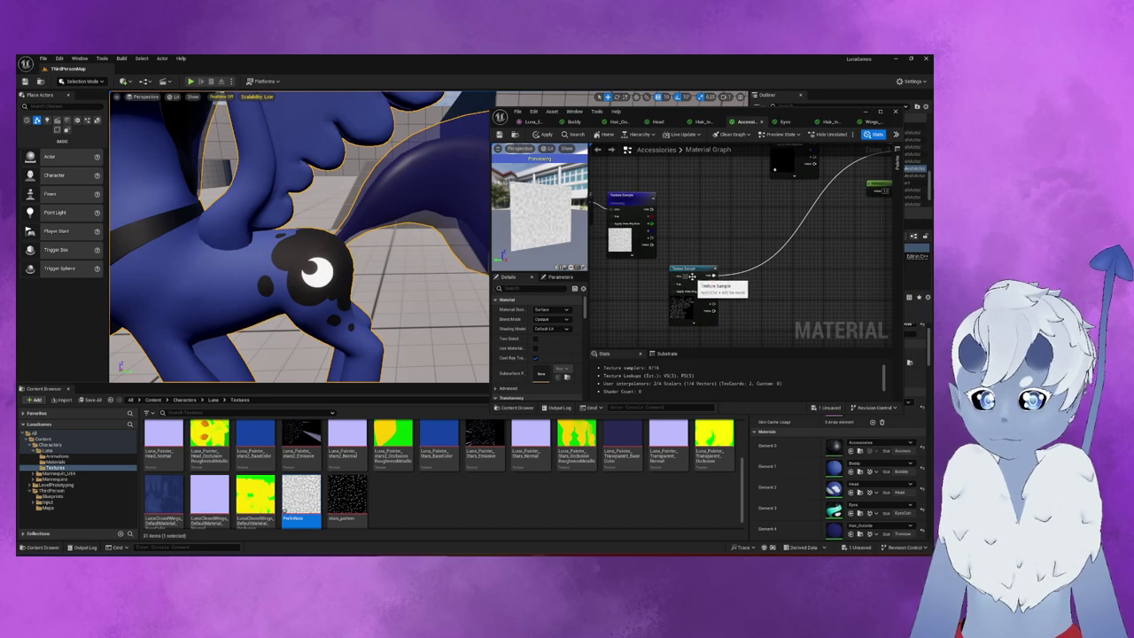
{"action": "left_click_drag", "start_coordinate": [698, 279], "coordinate": [719, 264]}
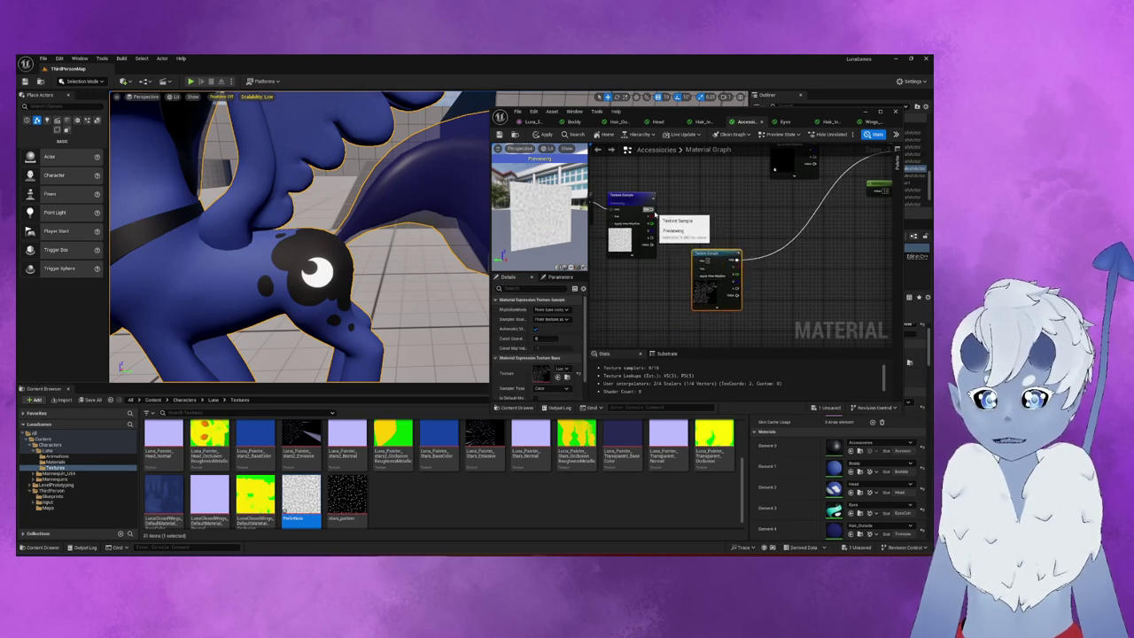
{"action": "left_click_drag", "start_coordinate": [719, 264], "coordinate": [681, 283]}
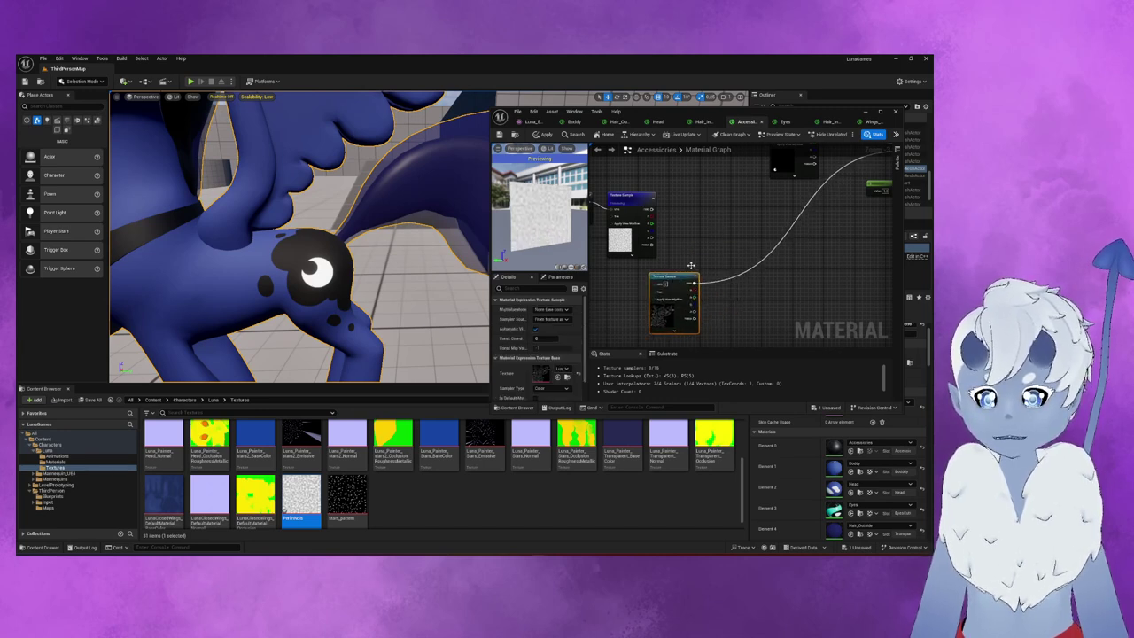
- Add a Multiply node and start wiring a texture sample into it
{"action": "left_click", "coordinate": [725, 221]}
{"action": "left_click", "coordinate": [714, 244]}
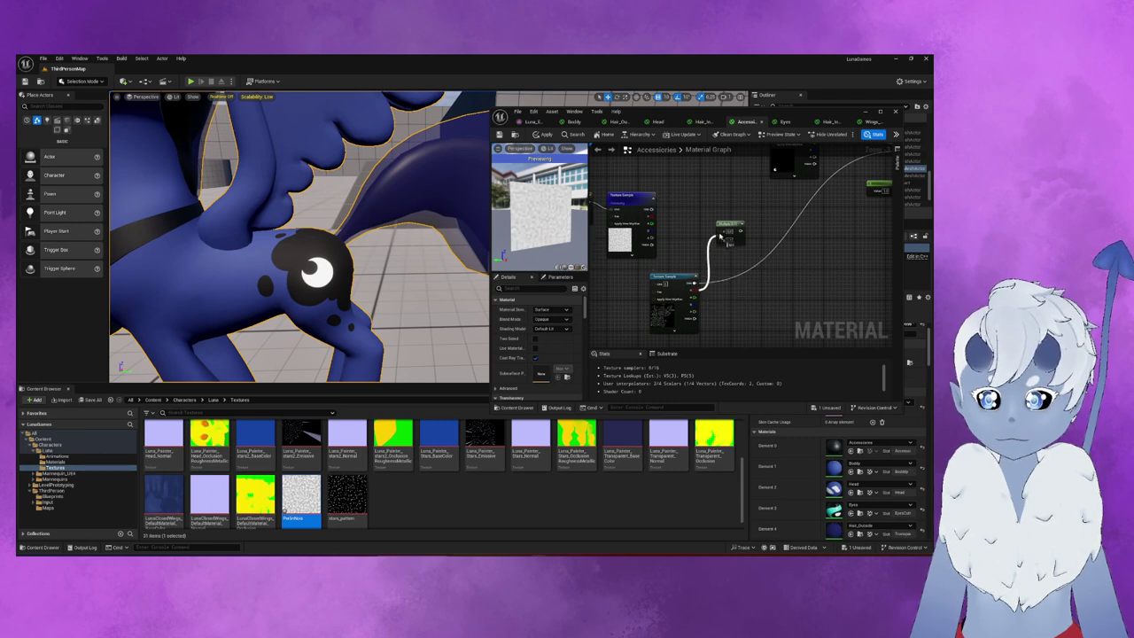
{"action": "left_click_drag", "start_coordinate": [651, 211], "coordinate": [721, 239]}
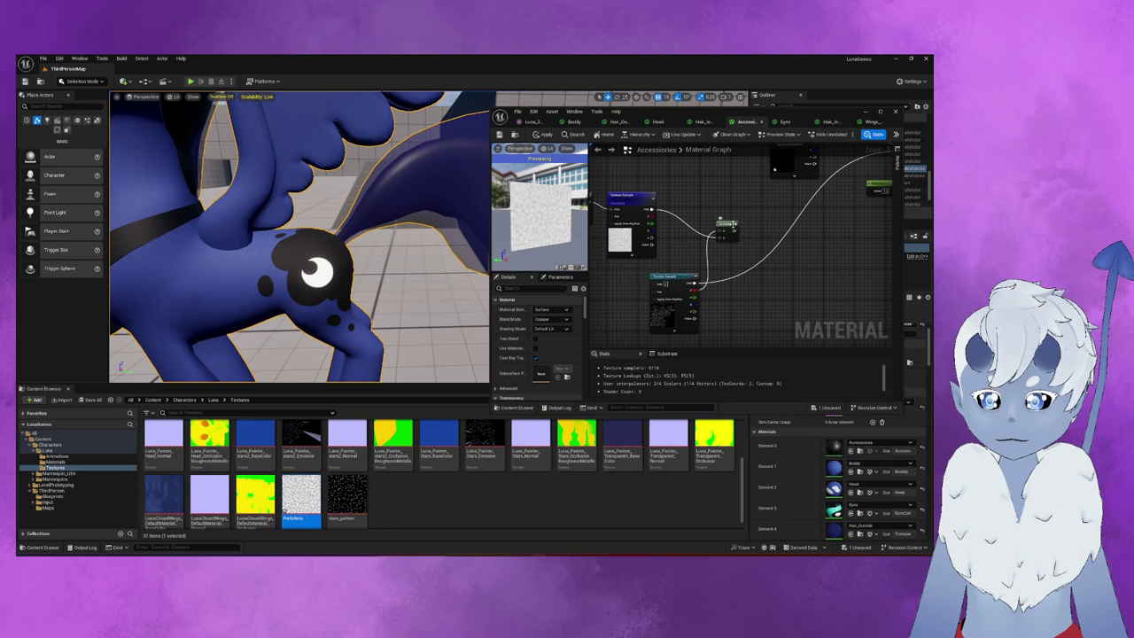
- Connect the texture into Multiply and start previewing the Multiply result
{"action": "left_click", "coordinate": [724, 229]}
{"action": "right_click", "coordinate": [727, 230]}
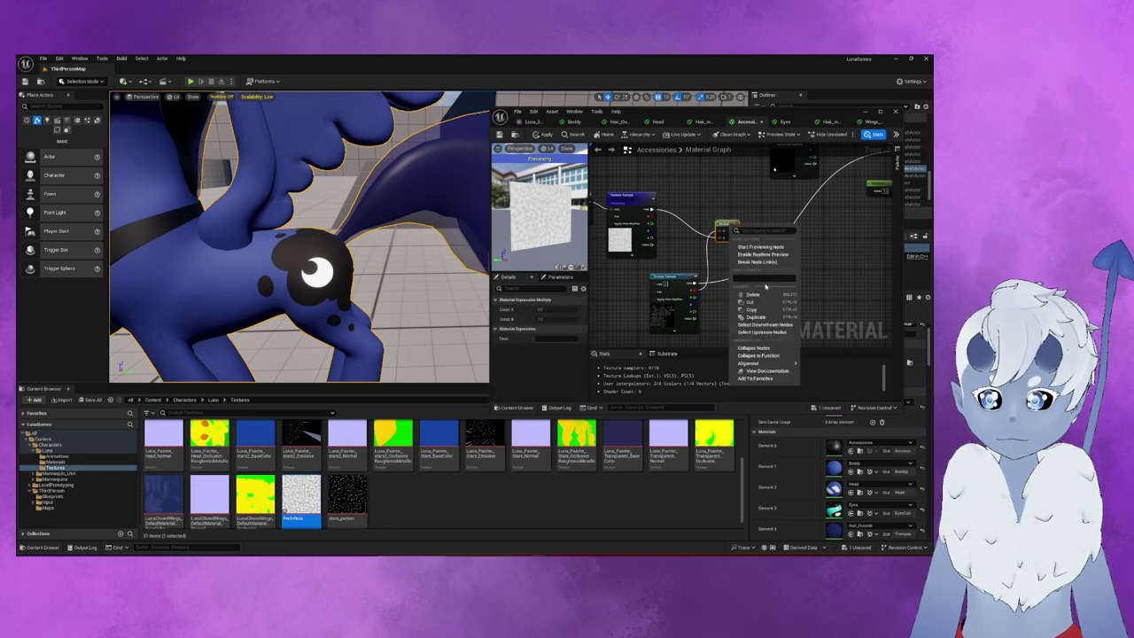
{"action": "left_click", "coordinate": [761, 247]}
{"action": "left_click_drag", "start_coordinate": [723, 228], "coordinate": [747, 231]}
{"action": "scroll", "coordinate": [540, 218], "scroll_direction": "up", "scroll_amount": 5}
{"action": "scroll", "coordinate": [540, 218], "scroll_direction": "down", "scroll_amount": 5}
{"action": "scroll", "coordinate": [551, 226], "scroll_direction": "up", "scroll_amount": 3}
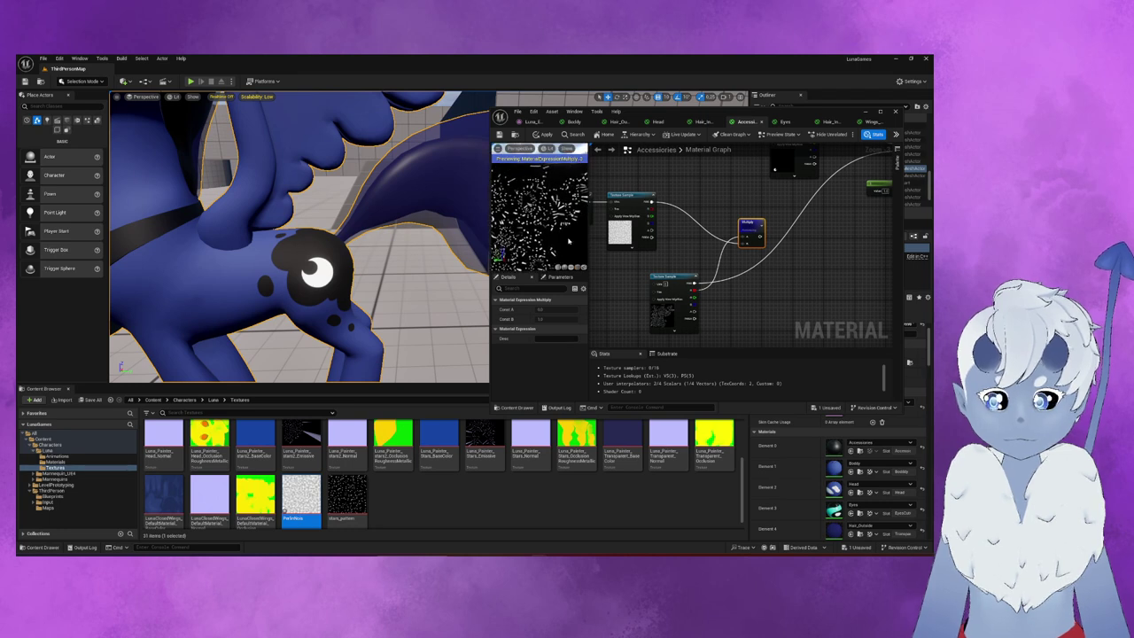
- Move the stars Texture Sample above Multiply and wire the second texture output into it
{"action": "left_click", "coordinate": [749, 274]}
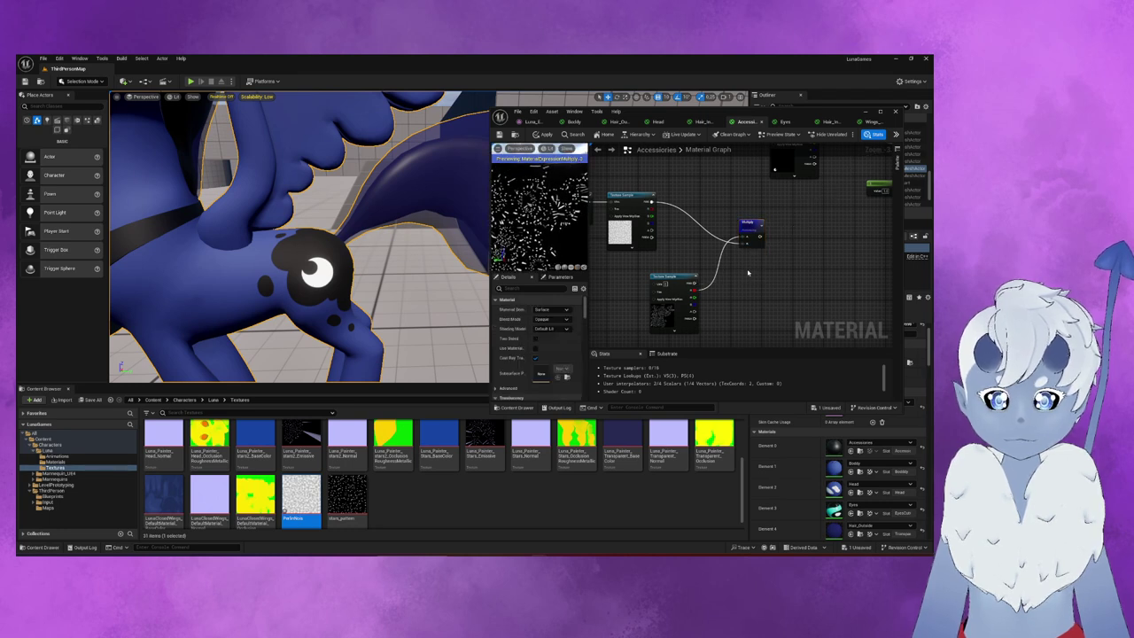
{"action": "scroll", "coordinate": [543, 219], "scroll_direction": "up", "scroll_amount": 5}
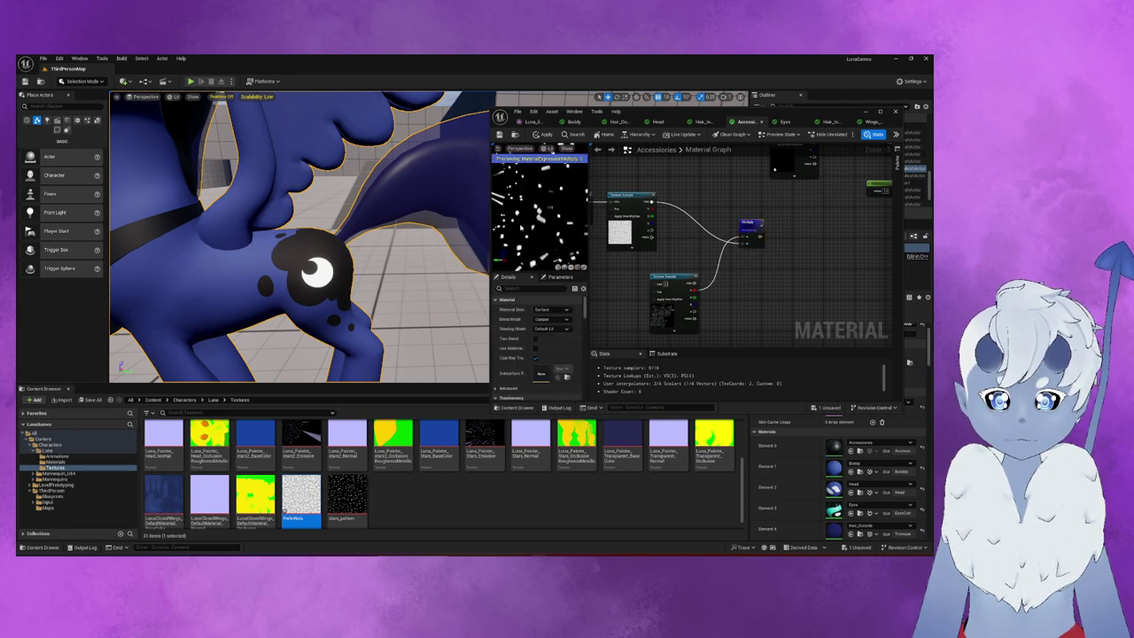
{"action": "left_click", "coordinate": [749, 228]}
{"action": "right_click_drag", "start_coordinate": [832, 236], "coordinate": [813, 248]}
{"action": "left_click", "coordinate": [814, 247]}
{"action": "scroll", "coordinate": [798, 257], "scroll_direction": "down", "scroll_amount": 5}
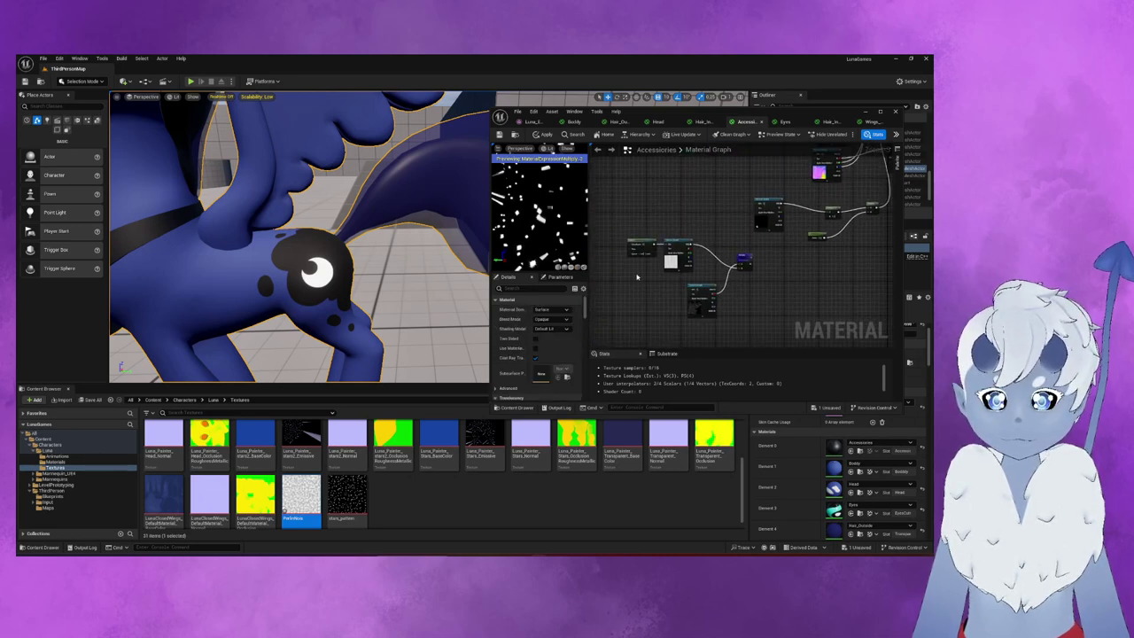
{"action": "scroll", "coordinate": [674, 266], "scroll_direction": "up", "scroll_amount": 2}
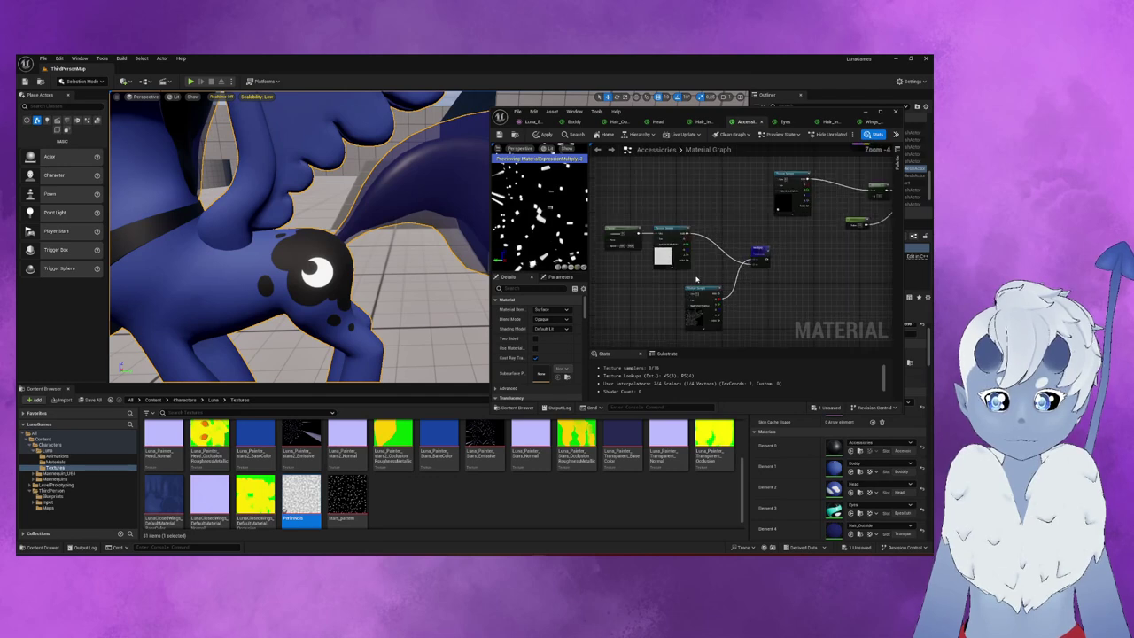
{"action": "left_click_drag", "start_coordinate": [700, 287], "coordinate": [696, 181]}
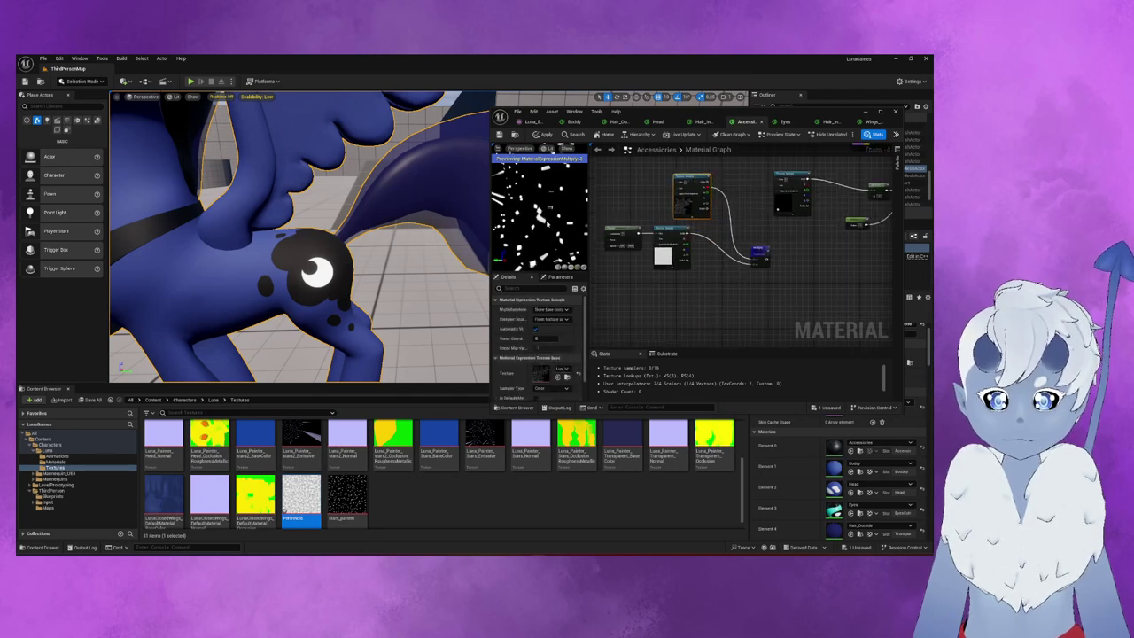
{"action": "scroll", "coordinate": [581, 241], "scroll_direction": "down", "scroll_amount": 3}
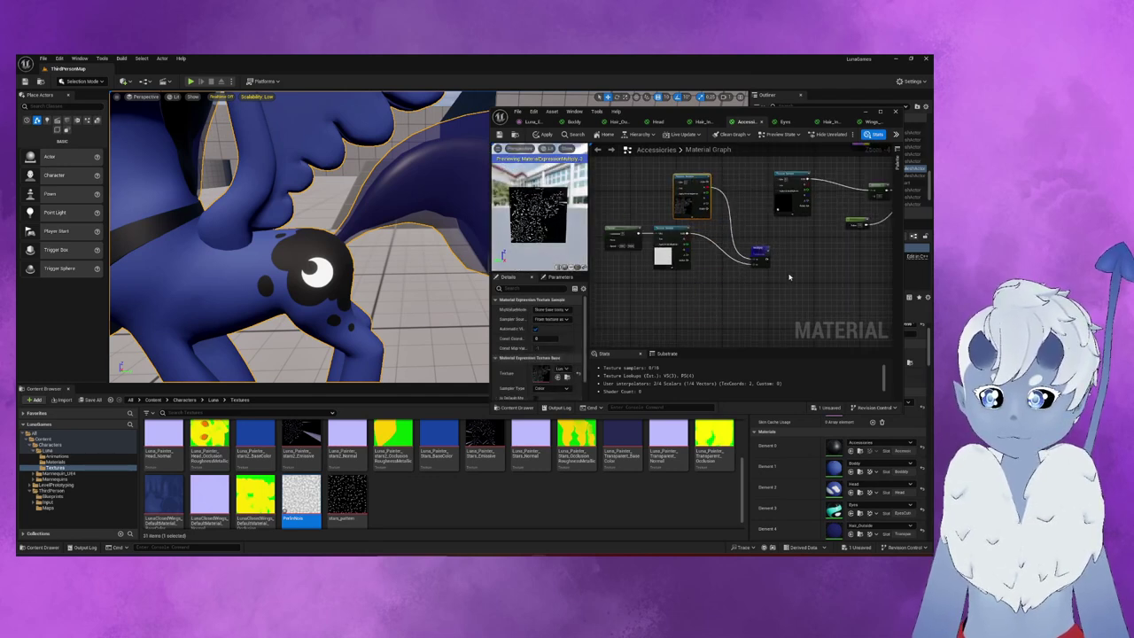
{"action": "right_click_drag", "start_coordinate": [732, 283], "coordinate": [704, 297]}
{"action": "left_click_drag", "start_coordinate": [662, 298], "coordinate": [767, 235]}
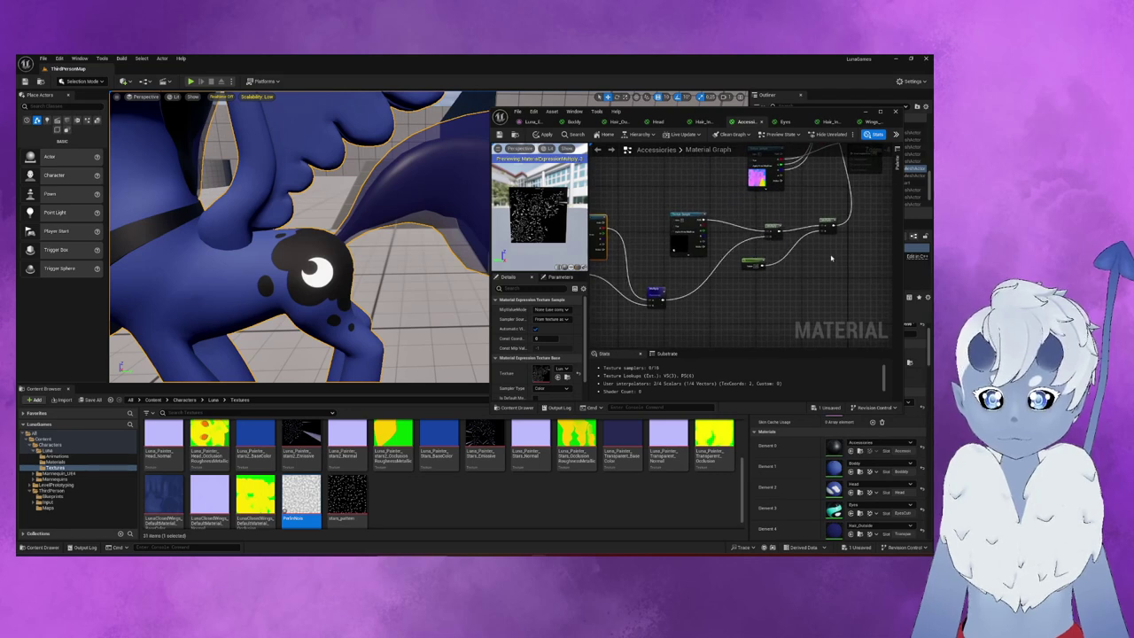
{"action": "right_click_drag", "start_coordinate": [832, 258], "coordinate": [809, 266]}
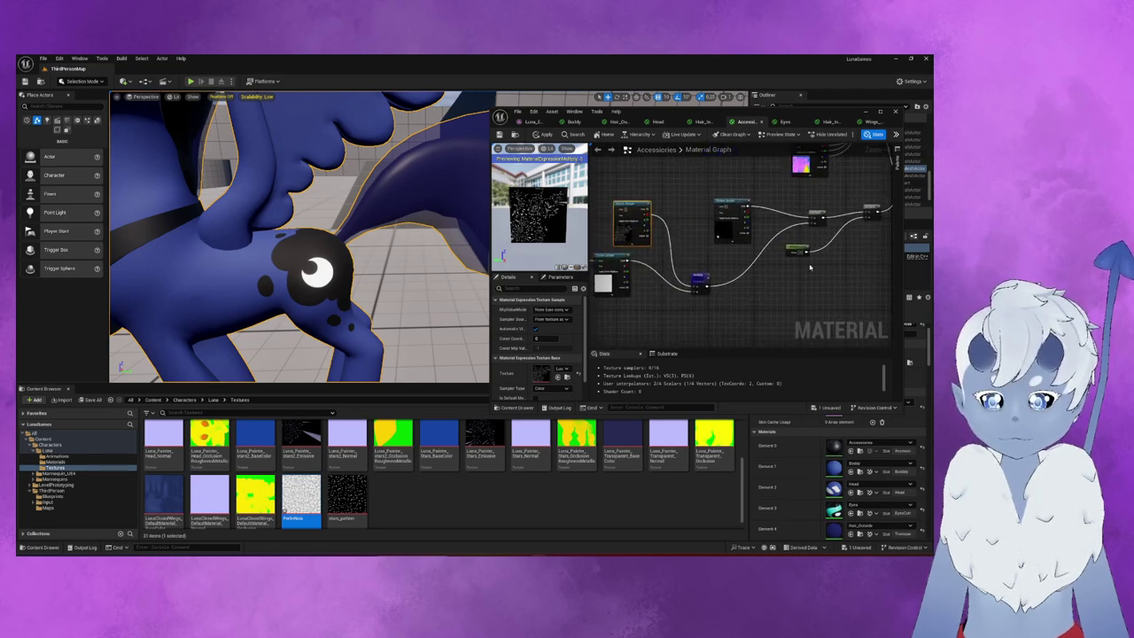
{"action": "right_click", "coordinate": [706, 282]}
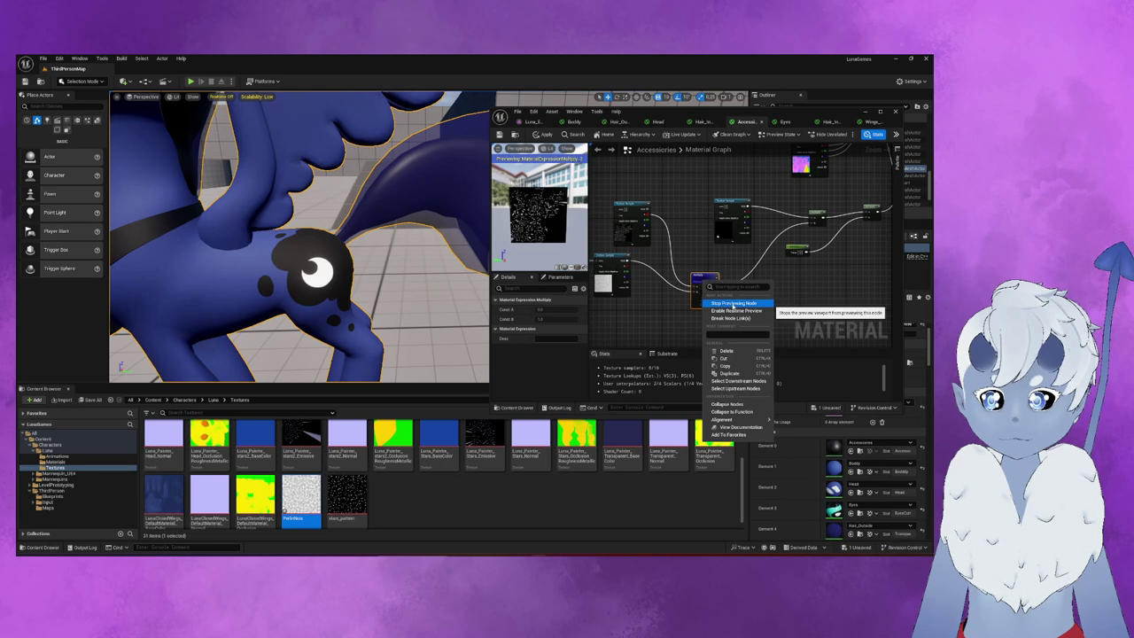
{"action": "left_click", "coordinate": [734, 304]}
{"action": "scroll", "coordinate": [722, 309], "scroll_direction": "up", "scroll_amount": 4}
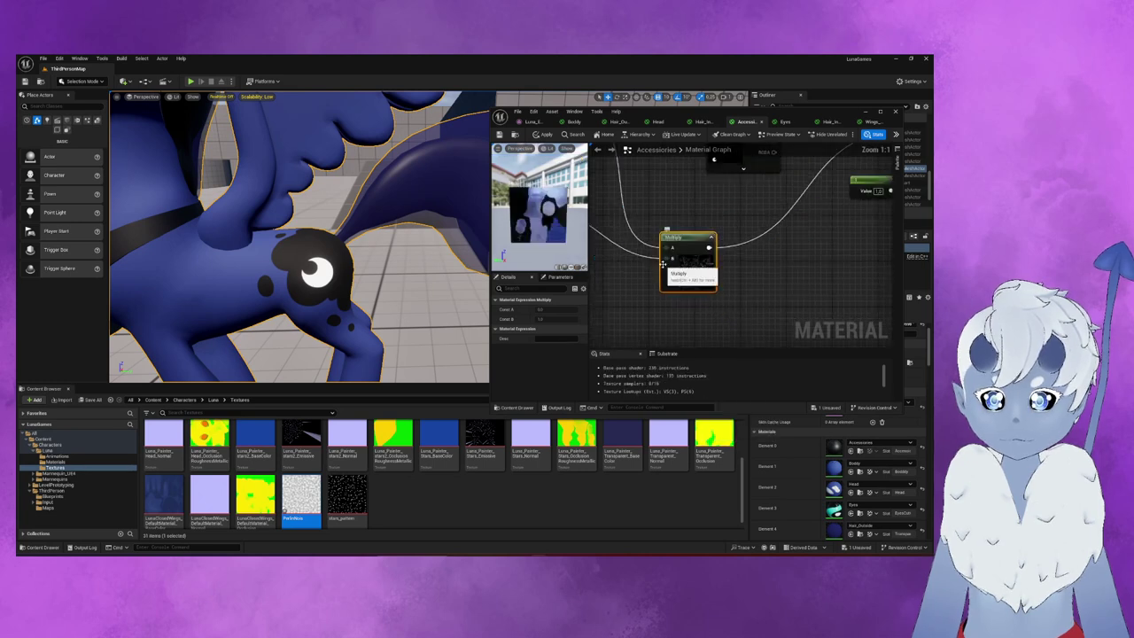
{"action": "scroll", "coordinate": [714, 274], "scroll_direction": "down", "scroll_amount": 2}
{"action": "scroll", "coordinate": [745, 266], "scroll_direction": "down", "scroll_amount": 2}
{"action": "scroll", "coordinate": [775, 257], "scroll_direction": "down", "scroll_amount": 3}
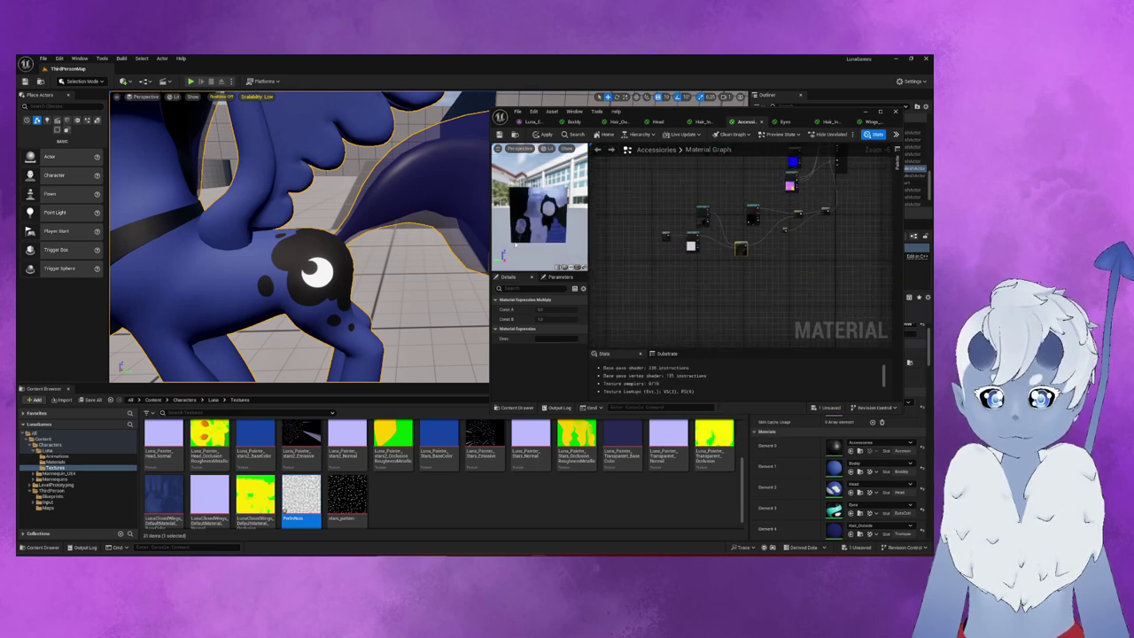
{"action": "left_click_drag", "start_coordinate": [534, 256], "coordinate": [584, 232]}
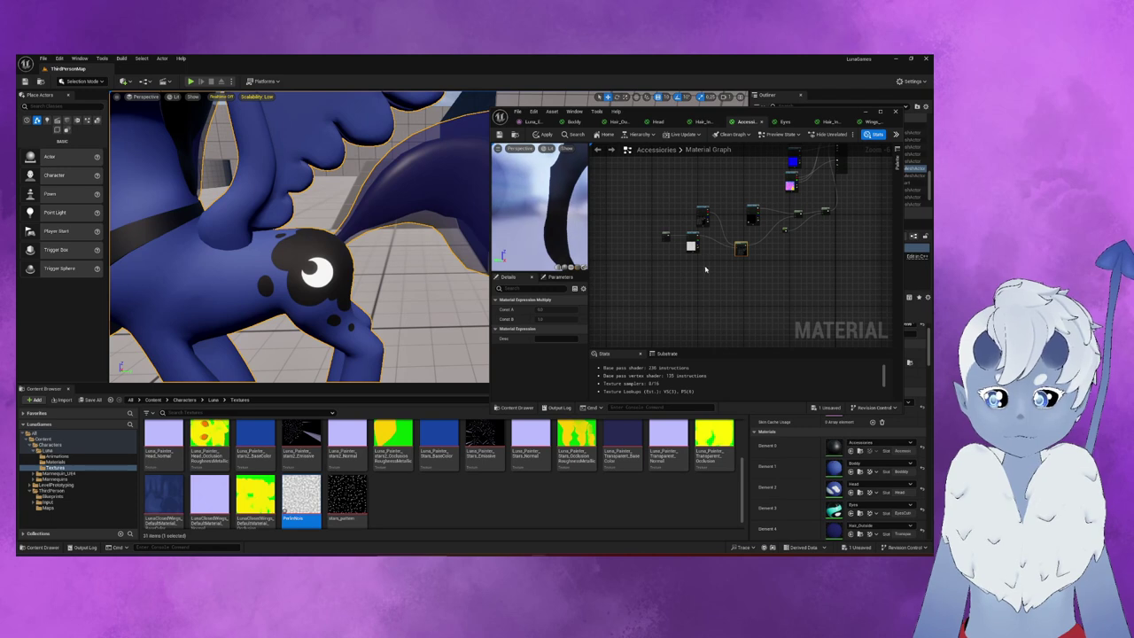
{"action": "mouse_move", "coordinate": [541, 213]}
{"action": "left_mouse_down"}
{"action": "mouse_move", "coordinate": [558, 221]}
{"action": "mouse_move", "coordinate": [554, 208]}
{"action": "mouse_move", "coordinate": [546, 216]}
{"action": "left_mouse_up"}
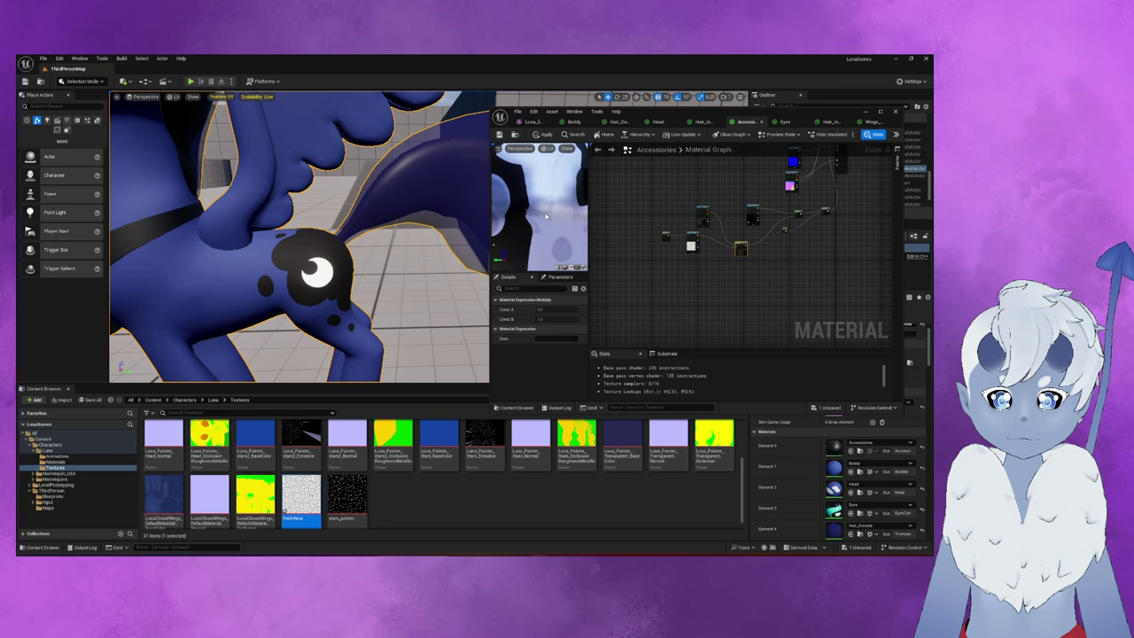
{"action": "right_click", "coordinate": [787, 261]}
{"action": "scroll", "coordinate": [750, 301], "scroll_direction": "up", "scroll_amount": 3}
{"action": "scroll", "coordinate": [751, 283], "scroll_direction": "up", "scroll_amount": 2}
- Pan and zoom the graph to centre the stars Texture Sample and Multiply nodes
{"action": "mouse_move", "coordinate": [787, 266]}
{"action": "right_mouse_down"}
{"action": "mouse_move", "coordinate": [803, 281]}
{"action": "mouse_move", "coordinate": [698, 235]}
{"action": "right_mouse_up"}
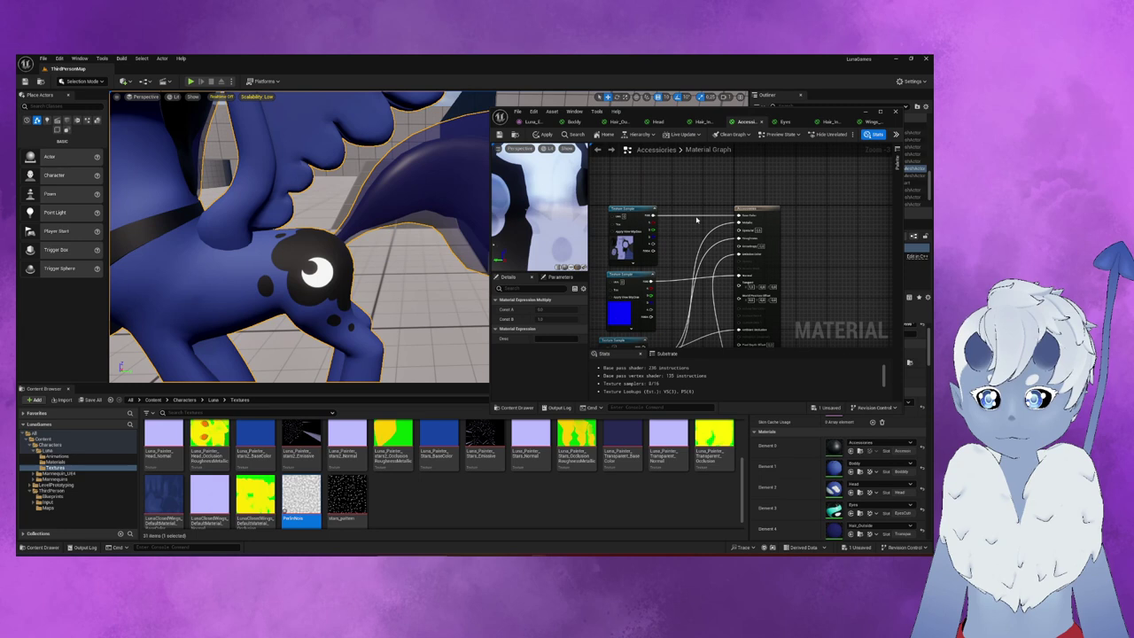
{"action": "left_click", "coordinate": [697, 219]}
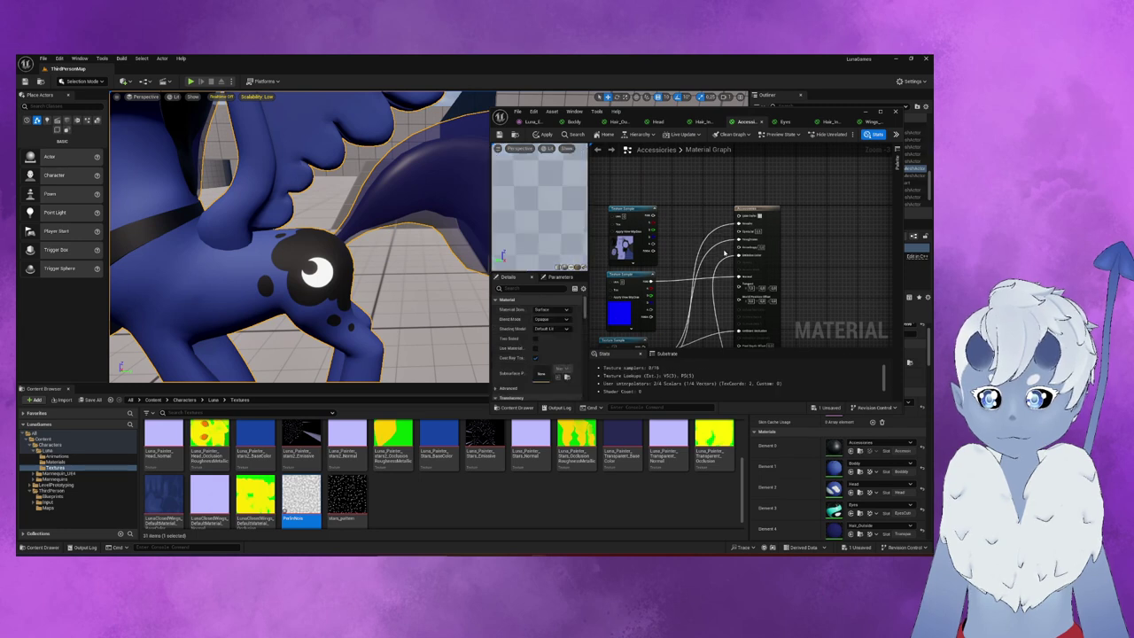
{"action": "right_click_drag", "start_coordinate": [839, 266], "coordinate": [858, 197]}
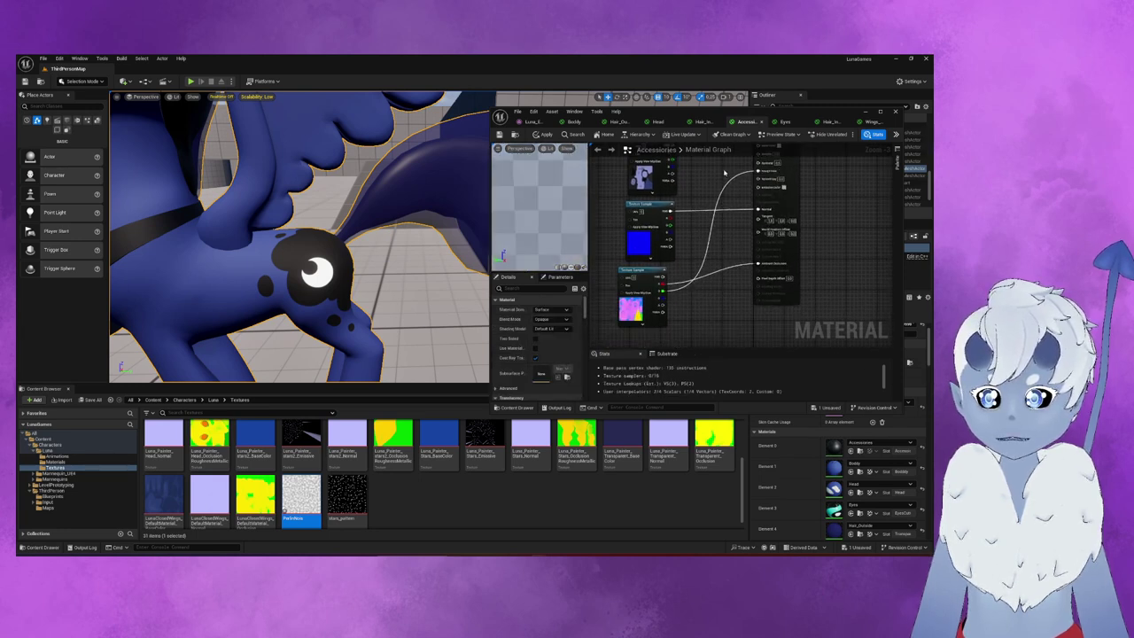
{"action": "scroll", "coordinate": [745, 218], "scroll_direction": "down", "scroll_amount": 4}
{"action": "scroll", "coordinate": [758, 282], "scroll_direction": "up", "scroll_amount": 3}
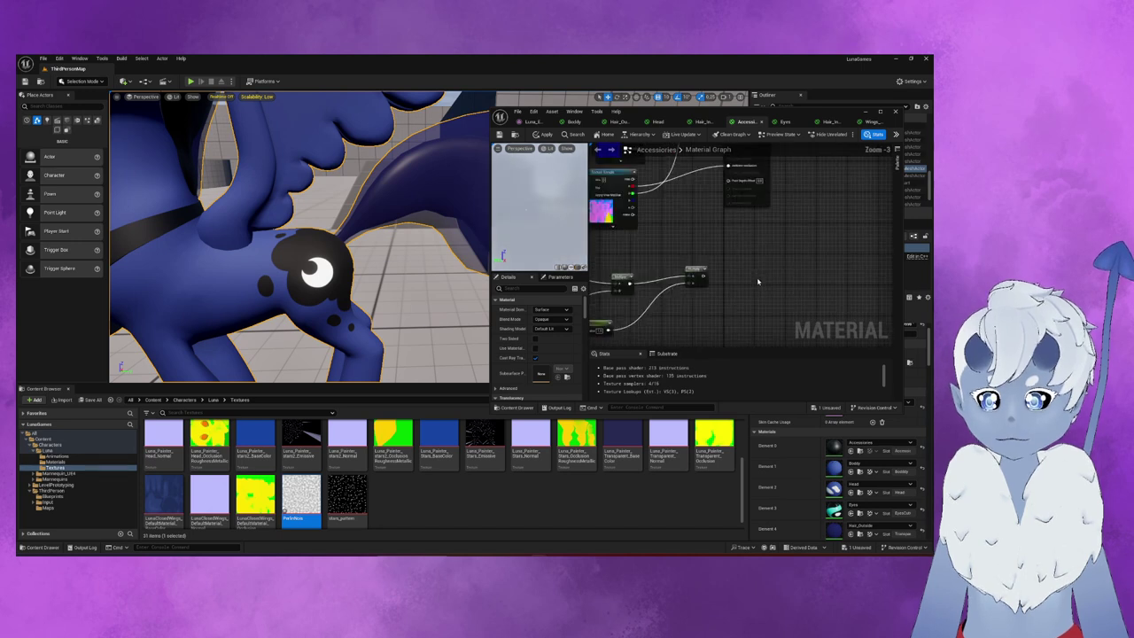
{"action": "left_click_drag", "start_coordinate": [703, 277], "coordinate": [729, 238]}
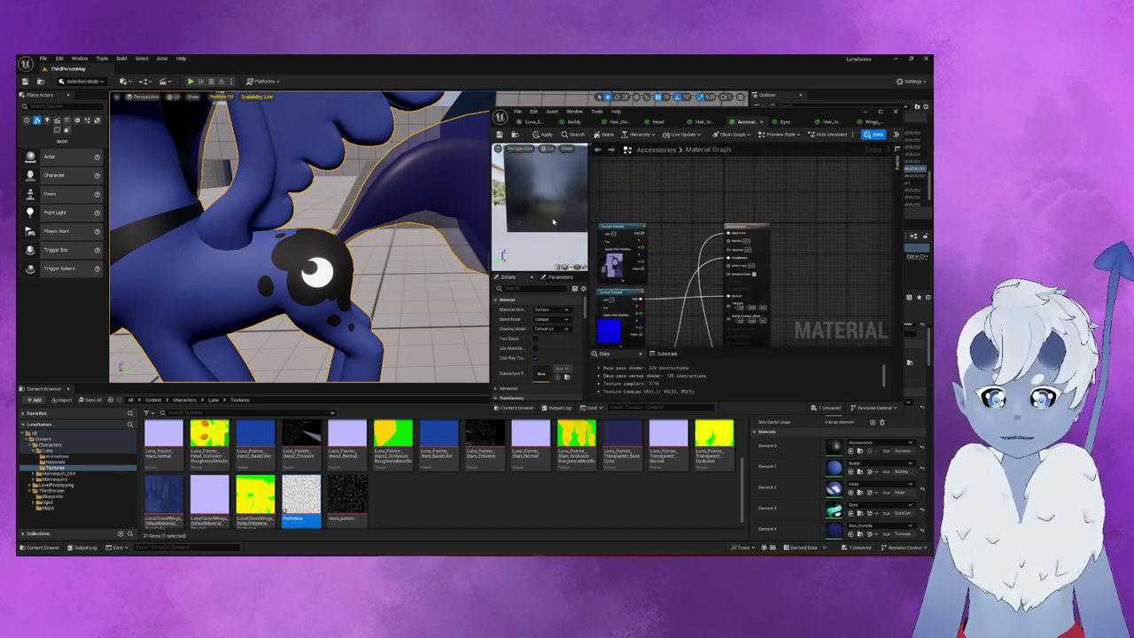
{"action": "left_click_drag", "start_coordinate": [553, 221], "coordinate": [531, 217]}
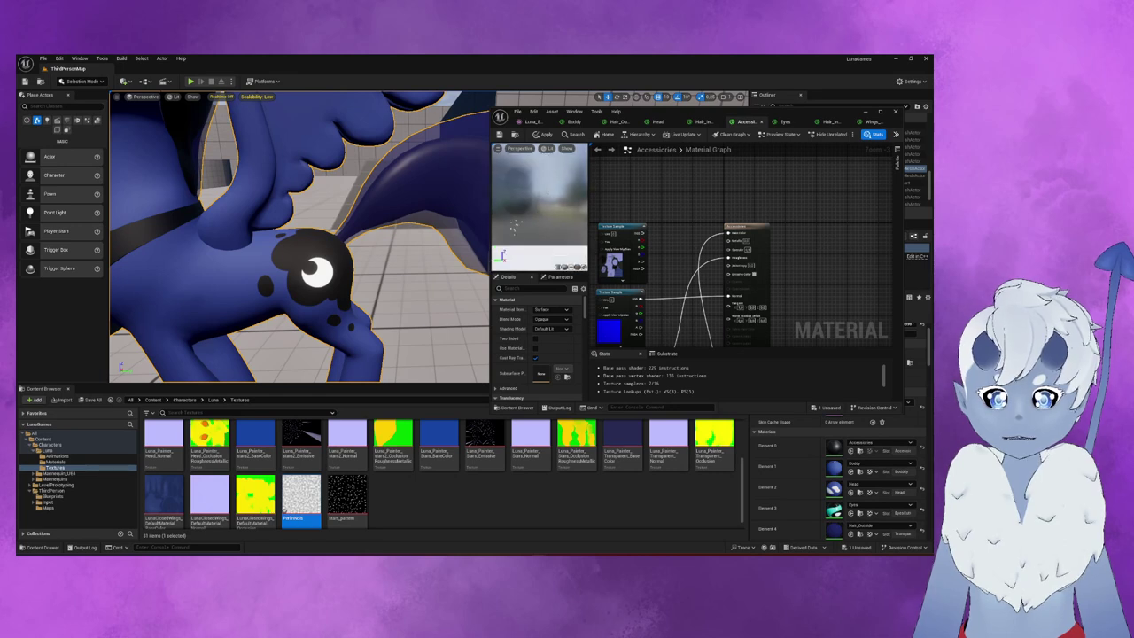
{"action": "scroll", "coordinate": [664, 281], "scroll_direction": "down", "scroll_amount": 2}
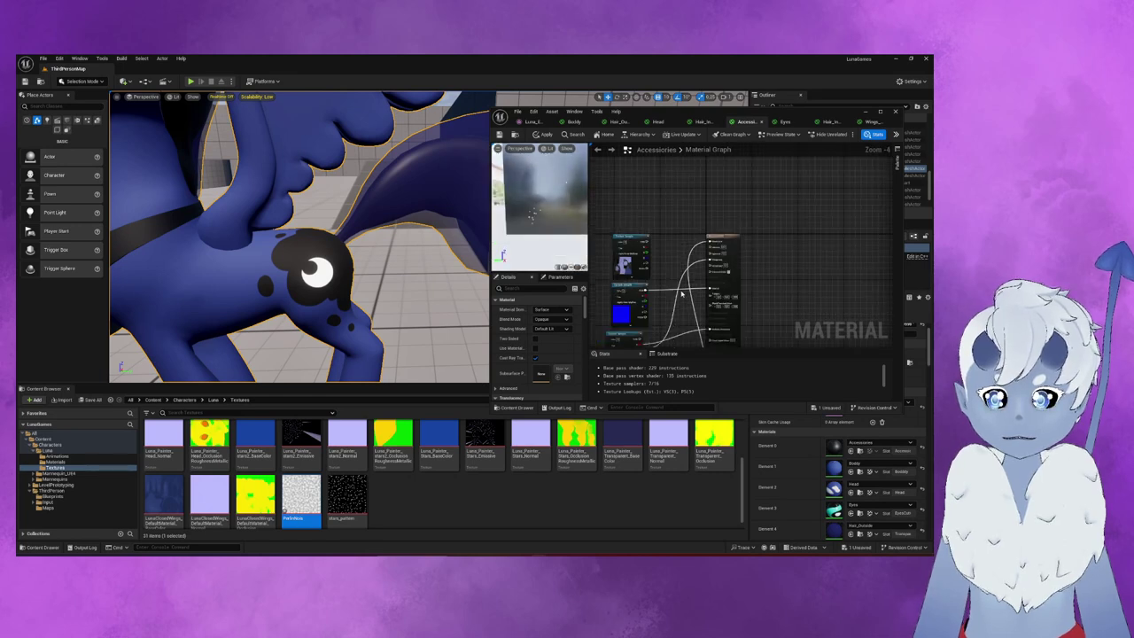
{"action": "right_click_drag", "start_coordinate": [803, 247], "coordinate": [791, 273]}
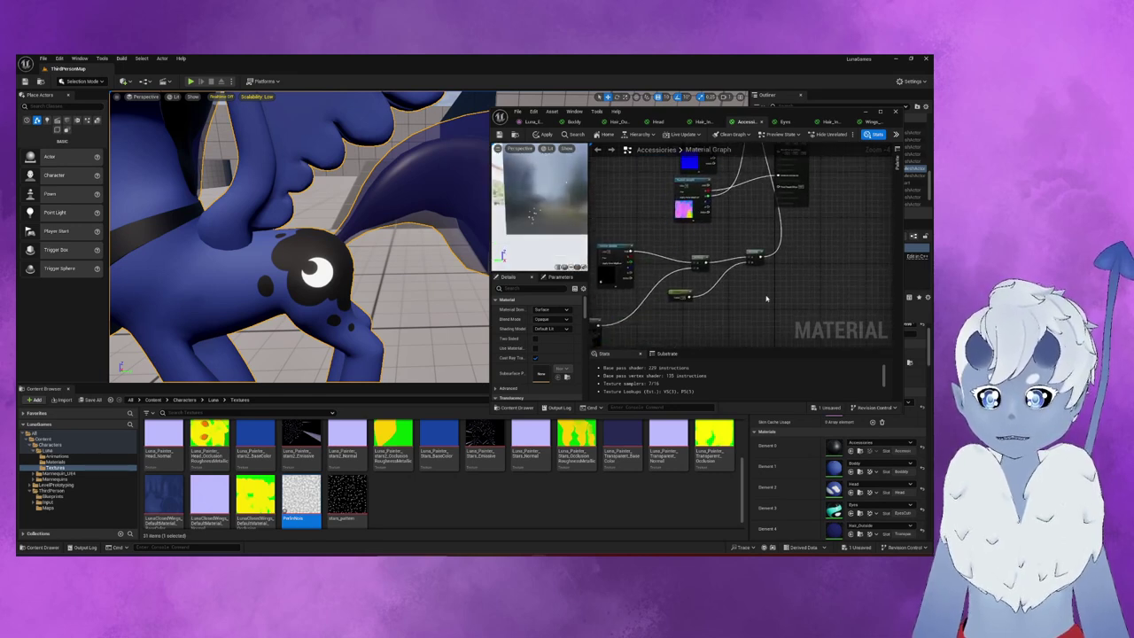
{"action": "right_click_drag", "start_coordinate": [641, 298], "coordinate": [692, 283]}
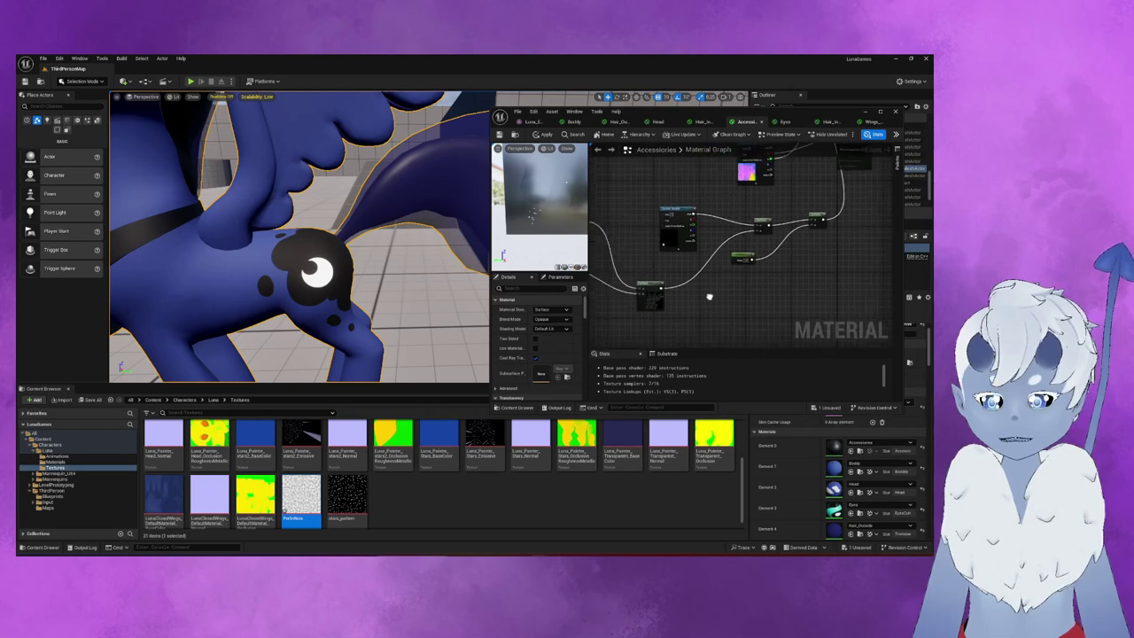
{"action": "scroll", "coordinate": [691, 283], "scroll_direction": "up", "scroll_amount": 2}
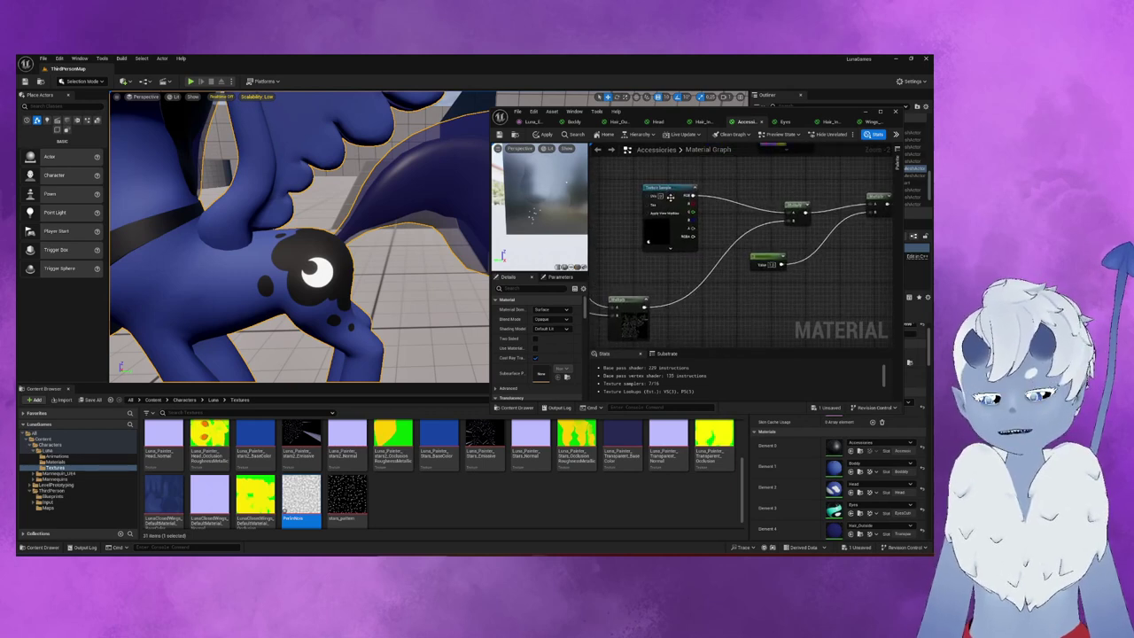
- Add an Add node combining the stars texture RGB with the Multiply result
{"action": "left_click_drag", "start_coordinate": [681, 199], "coordinate": [646, 205]}
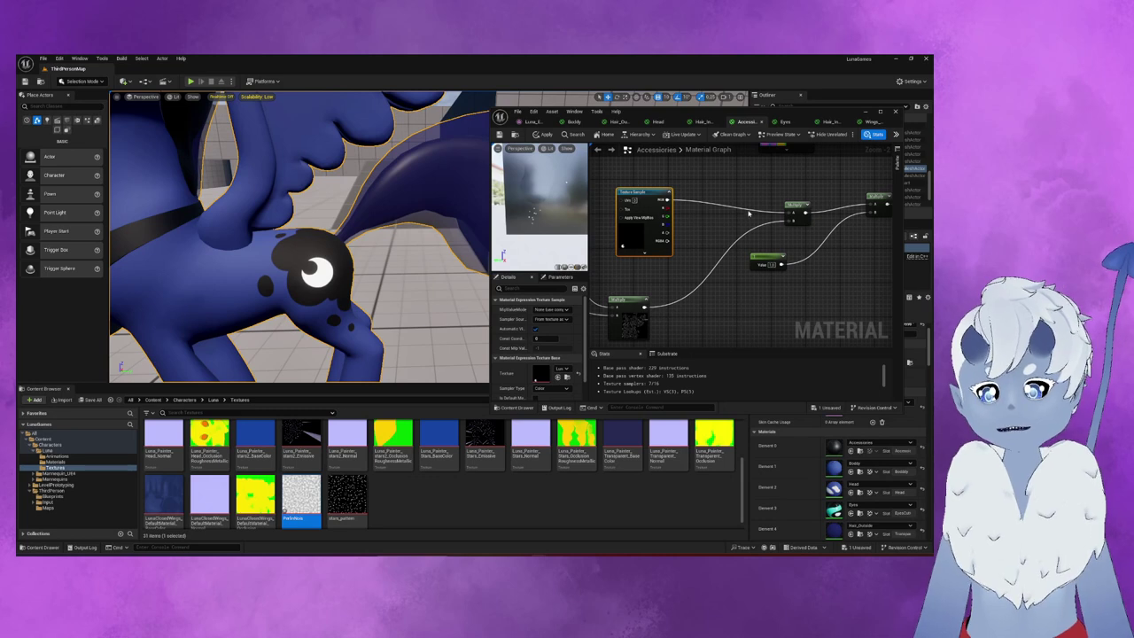
{"action": "left_click", "coordinate": [770, 183]}
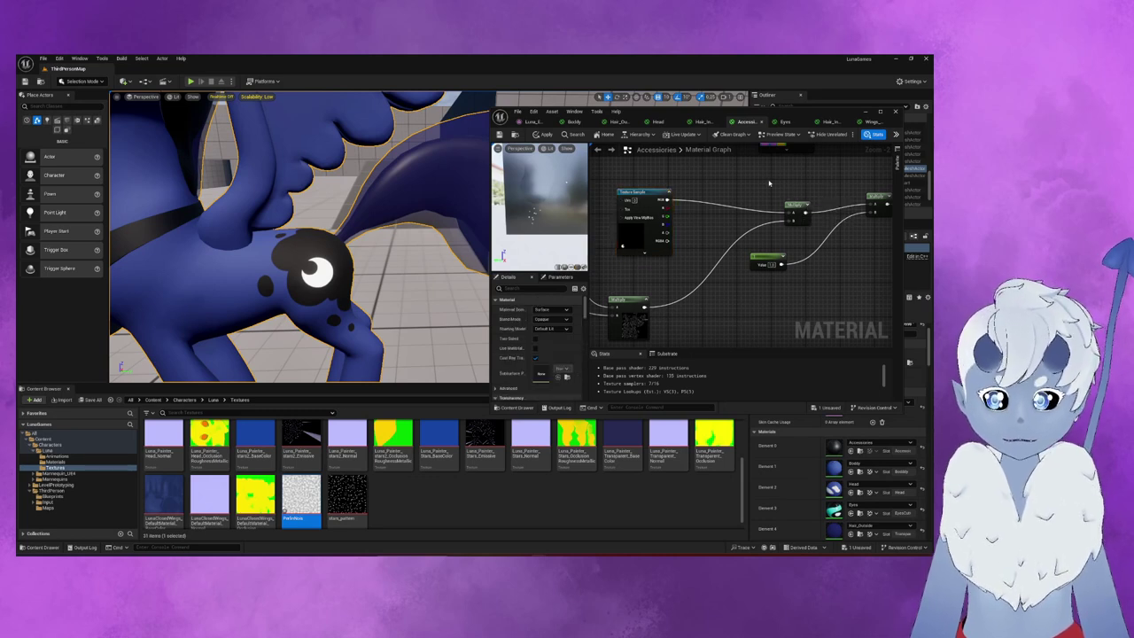
{"action": "right_click", "coordinate": [769, 184]}
{"action": "type", "text": "add"}
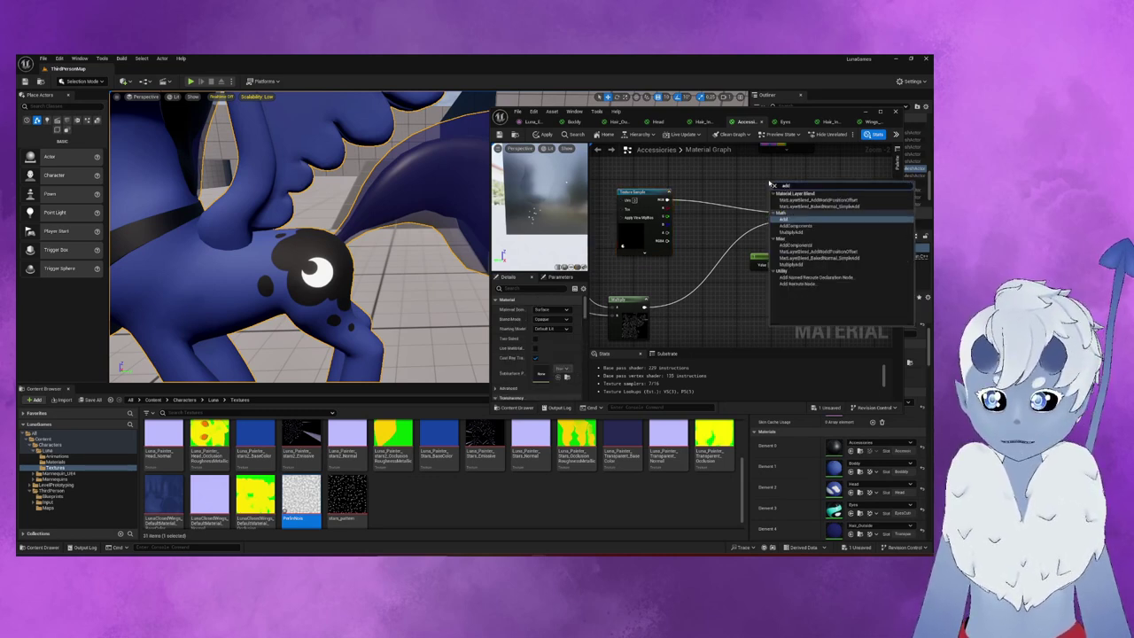
{"action": "key", "text": "Return"}
{"action": "left_click_drag", "start_coordinate": [668, 200], "coordinate": [776, 193]}
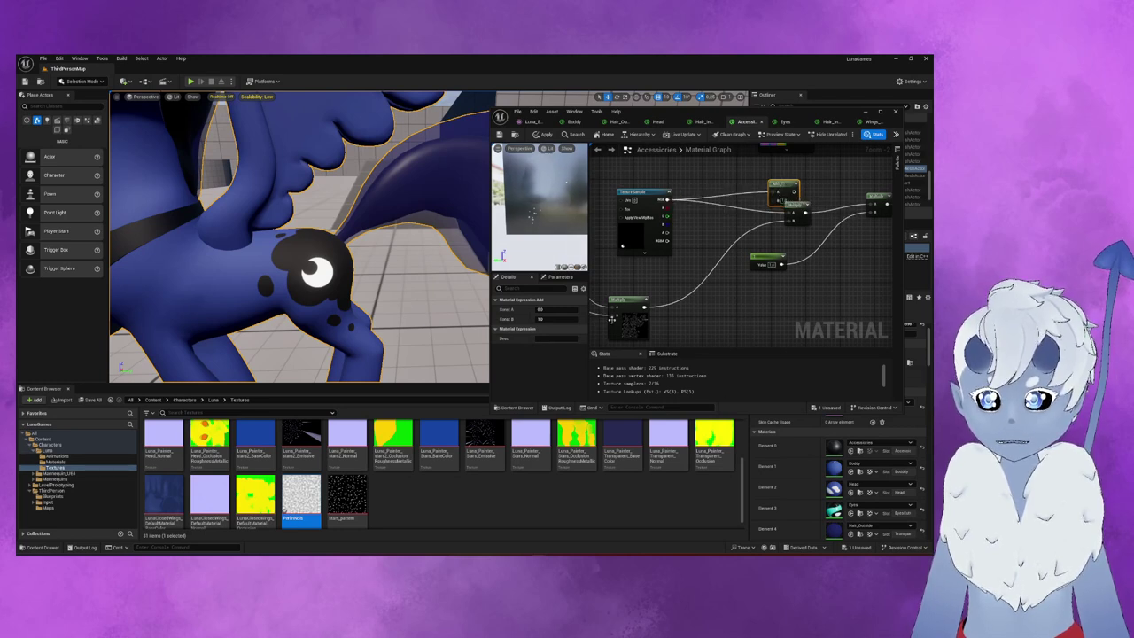
{"action": "mouse_move", "coordinate": [645, 307]}
{"action": "left_mouse_down"}
{"action": "mouse_move", "coordinate": [778, 203]}
{"action": "mouse_move", "coordinate": [751, 182]}
{"action": "left_mouse_up"}
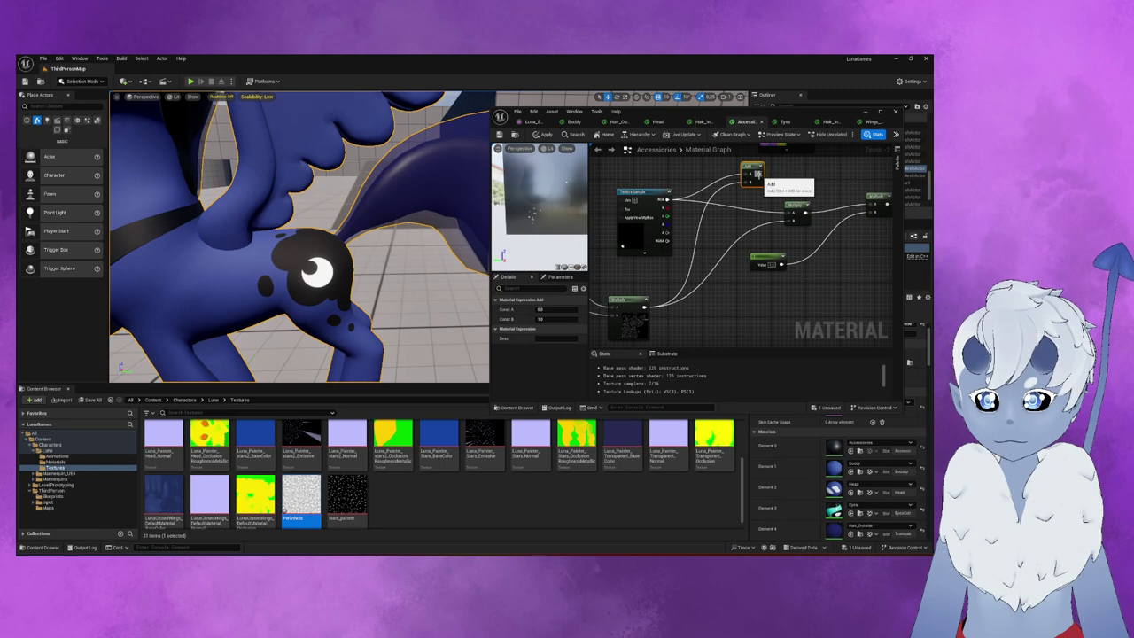
{"action": "left_click_drag", "start_coordinate": [760, 174], "coordinate": [871, 204]}
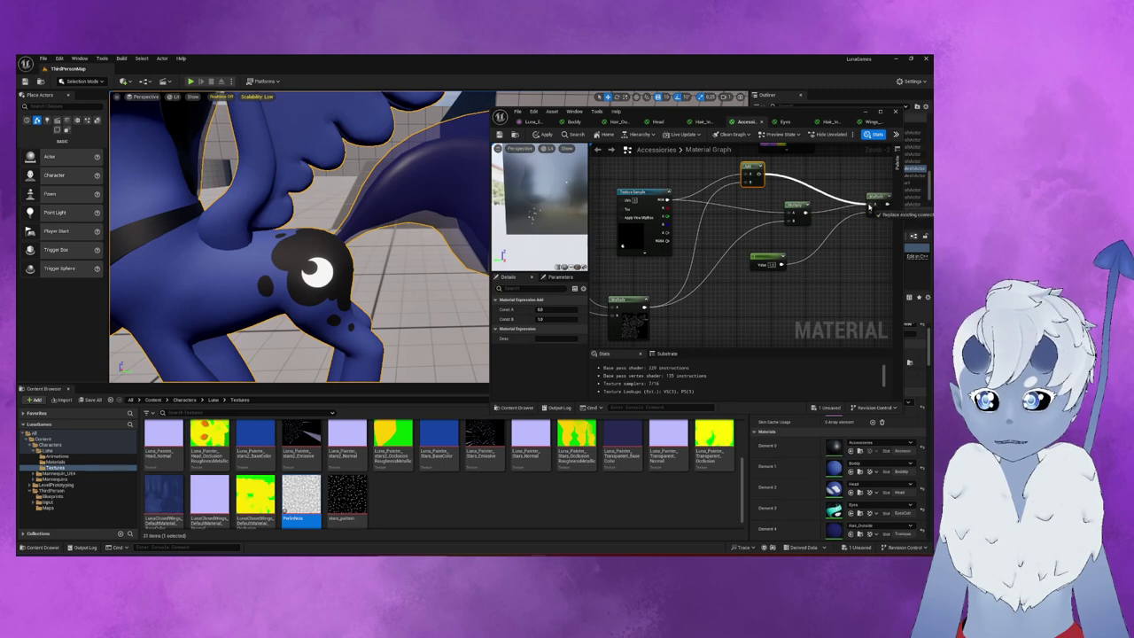
- Delete the old Multiply node and apply the updated Accessories material
{"action": "left_click", "coordinate": [798, 206]}
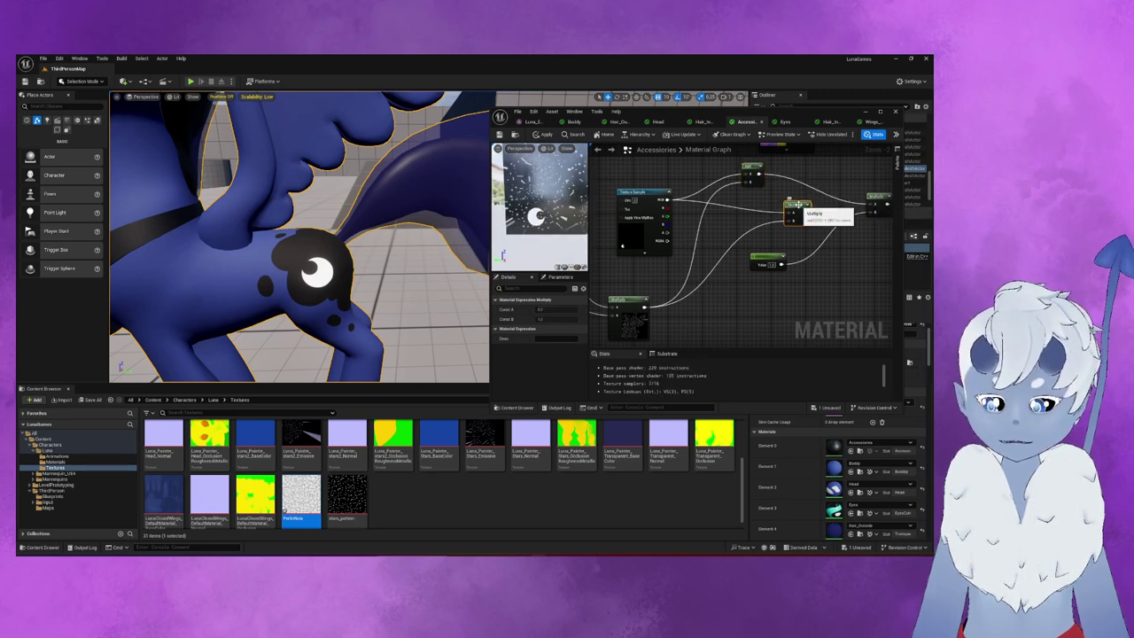
{"action": "key", "text": "Delete"}
{"action": "left_click_drag", "start_coordinate": [755, 167], "coordinate": [767, 190]}
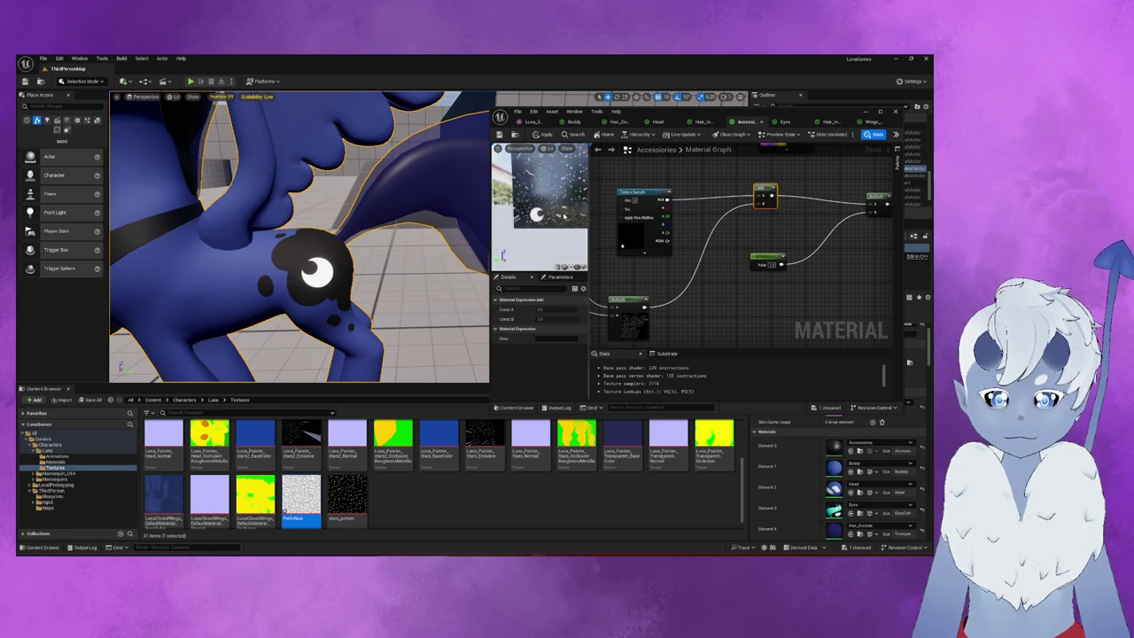
{"action": "left_click_drag", "start_coordinate": [570, 233], "coordinate": [566, 216]}
{"action": "left_click", "coordinate": [500, 134]}
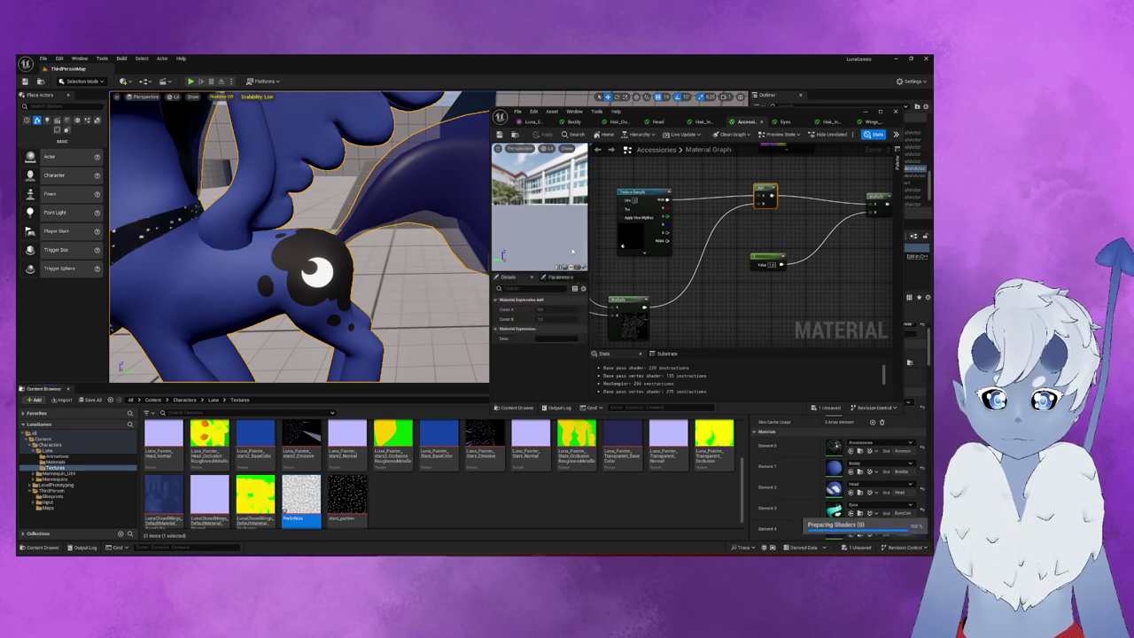
{"action": "left_click_drag", "start_coordinate": [479, 251], "coordinate": [479, 250], "text": "alt"}
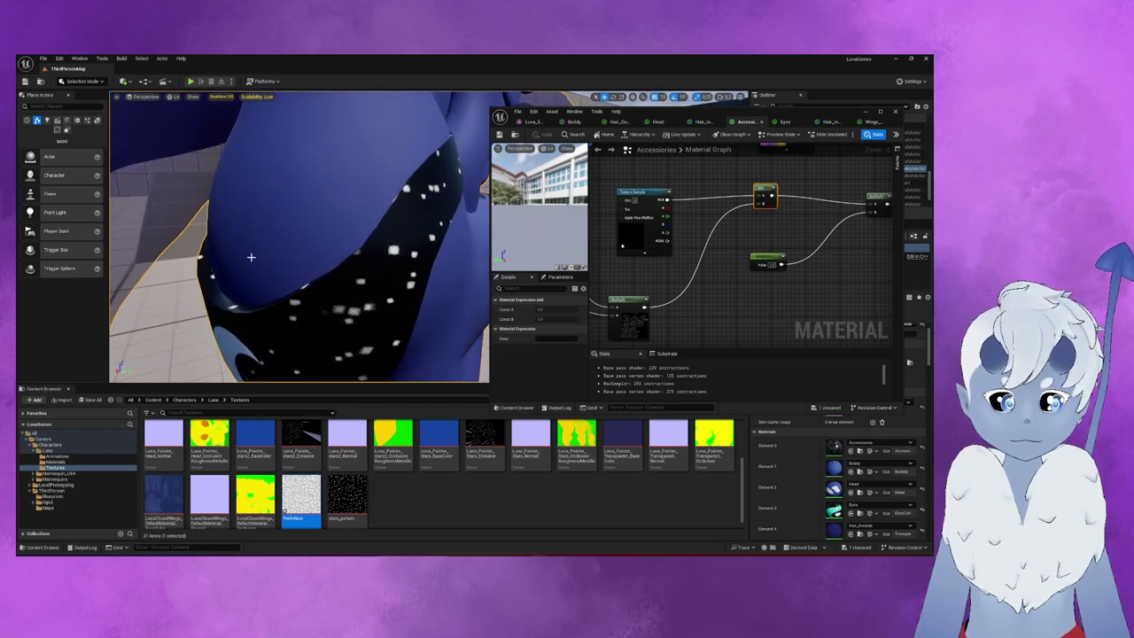
{"action": "left_click", "coordinate": [639, 317]}
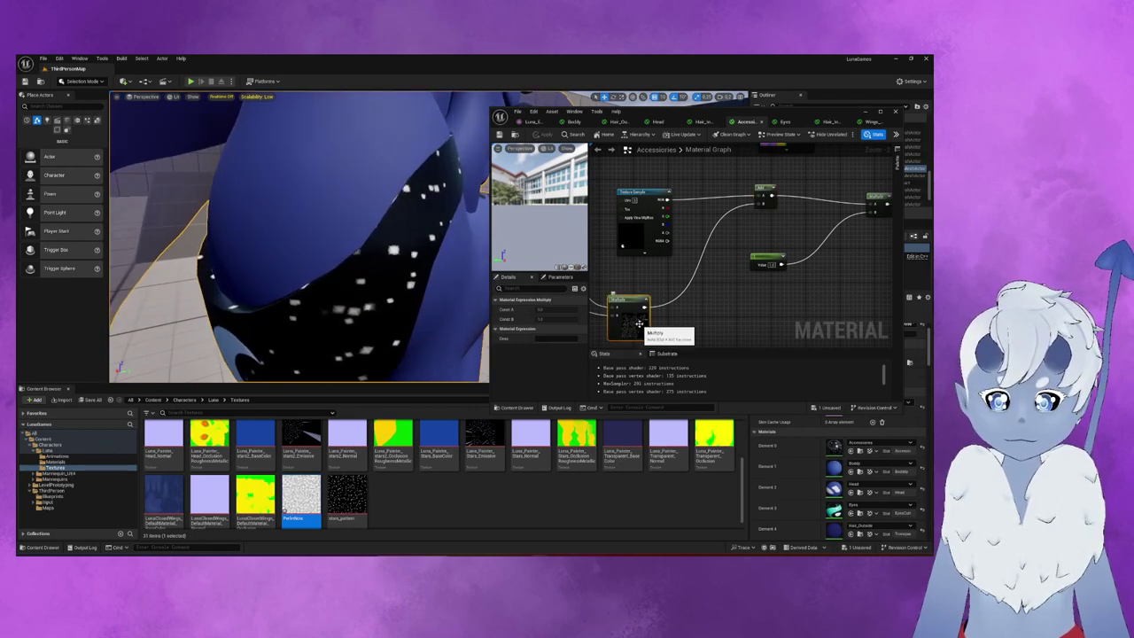
{"action": "right_click_drag", "start_coordinate": [655, 270], "coordinate": [821, 249]}
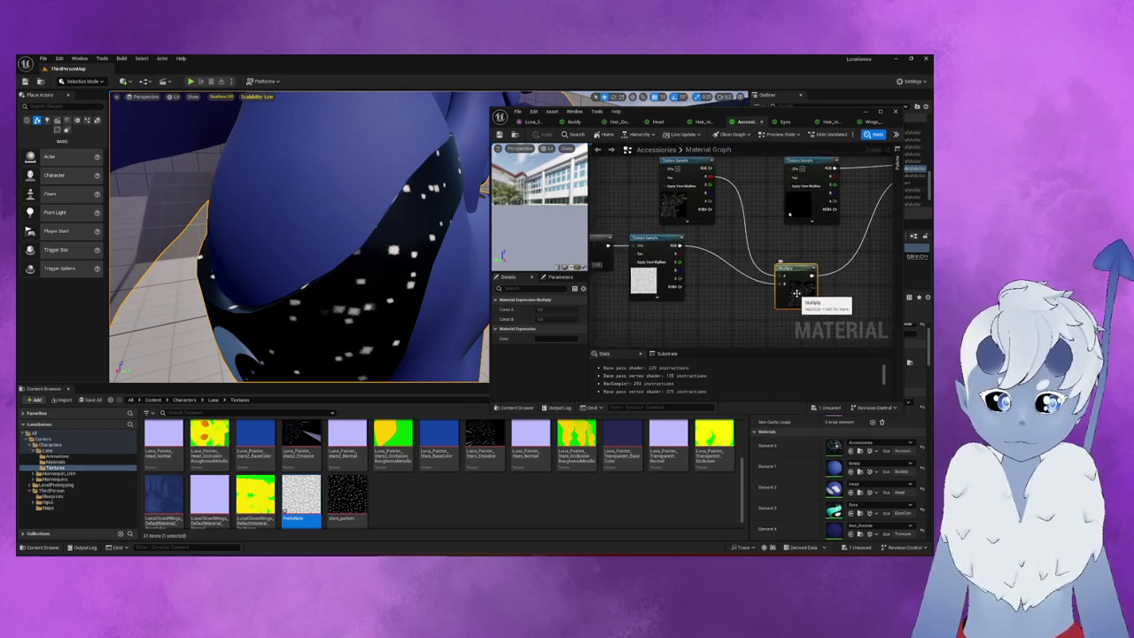
{"action": "left_click", "coordinate": [647, 281]}
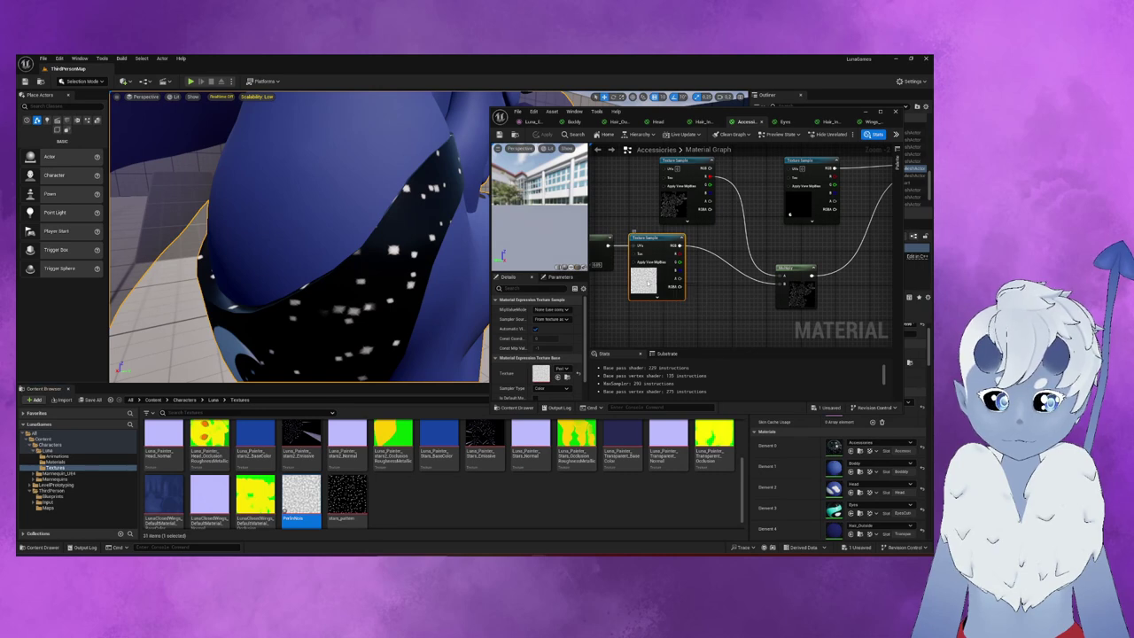
- Preview the noise texture node's output, then bring the Panner node and pony's front into view
{"action": "right_click", "coordinate": [647, 281]}
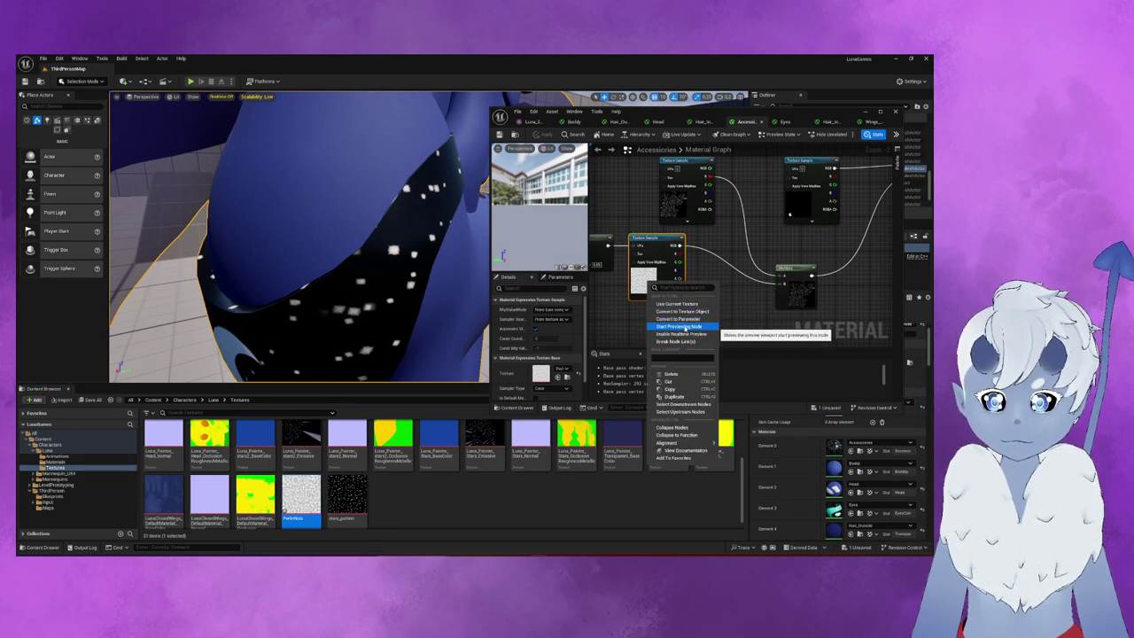
{"action": "left_click", "coordinate": [685, 327]}
{"action": "right_click_drag", "start_coordinate": [583, 271], "coordinate": [683, 246]}
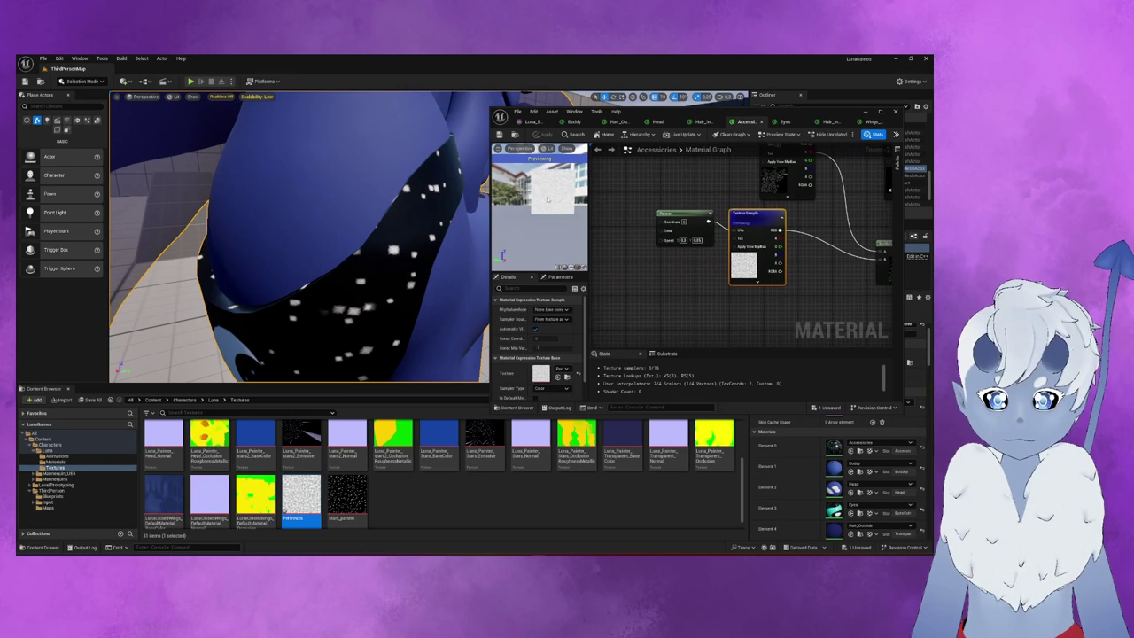
{"action": "scroll", "coordinate": [550, 199], "scroll_direction": "up", "scroll_amount": 3}
{"action": "scroll", "coordinate": [549, 200], "scroll_direction": "up", "scroll_amount": 3}
{"action": "scroll", "coordinate": [549, 200], "scroll_direction": "up", "scroll_amount": 2}
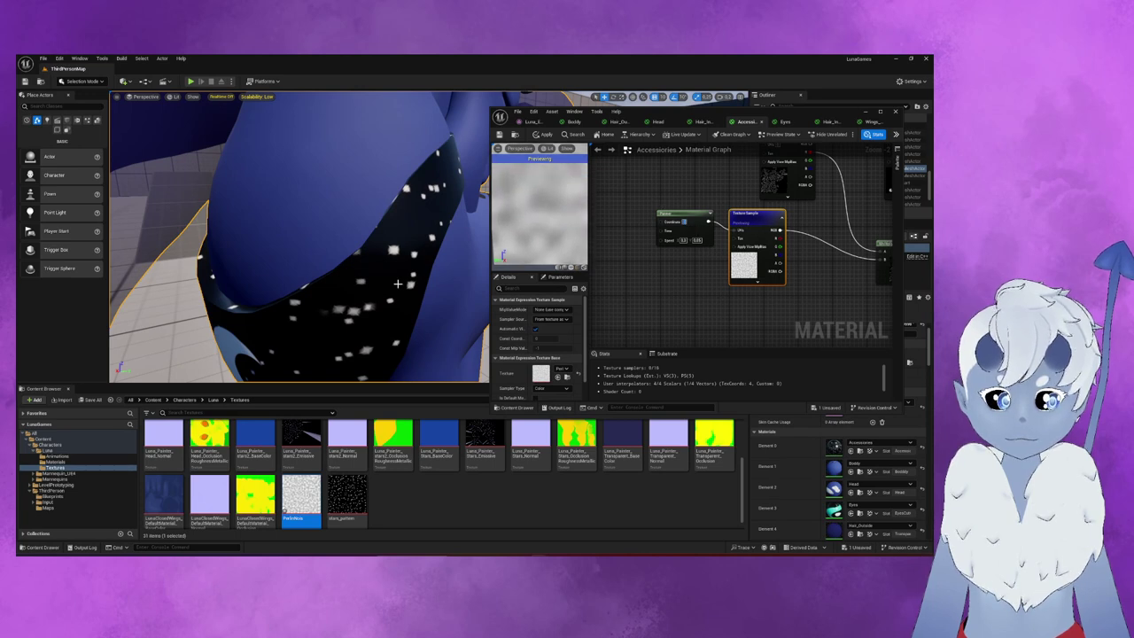
{"action": "scroll", "coordinate": [398, 283], "scroll_direction": "down", "scroll_amount": 5}
{"action": "left_click_drag", "start_coordinate": [398, 284], "coordinate": [398, 284], "text": "alt"}
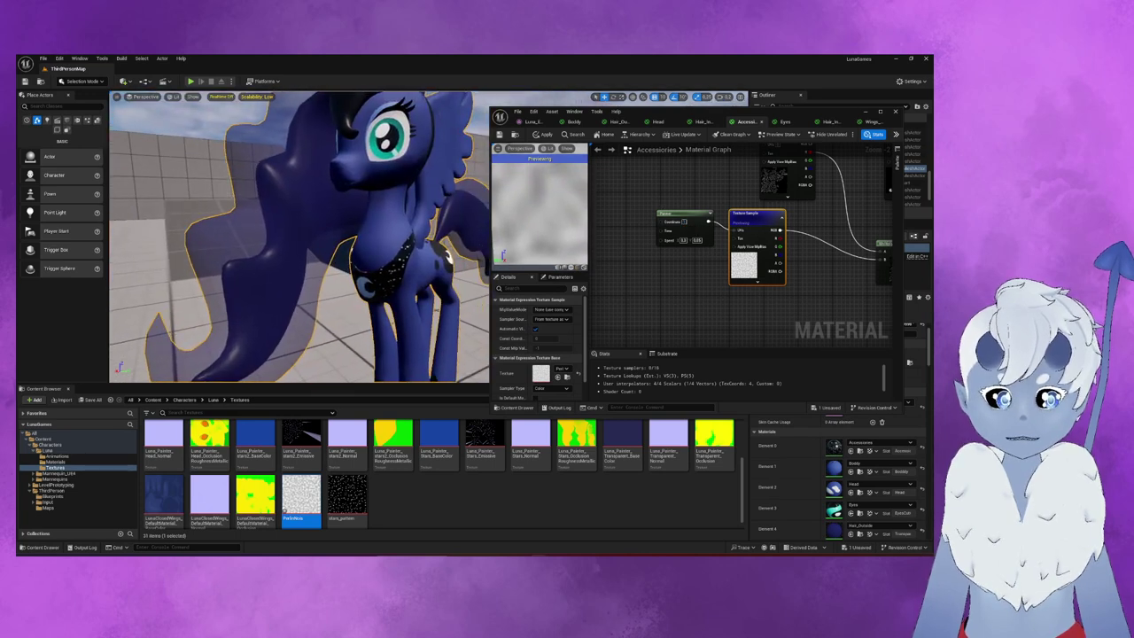
{"action": "scroll", "coordinate": [409, 276], "scroll_direction": "up", "scroll_amount": 5}
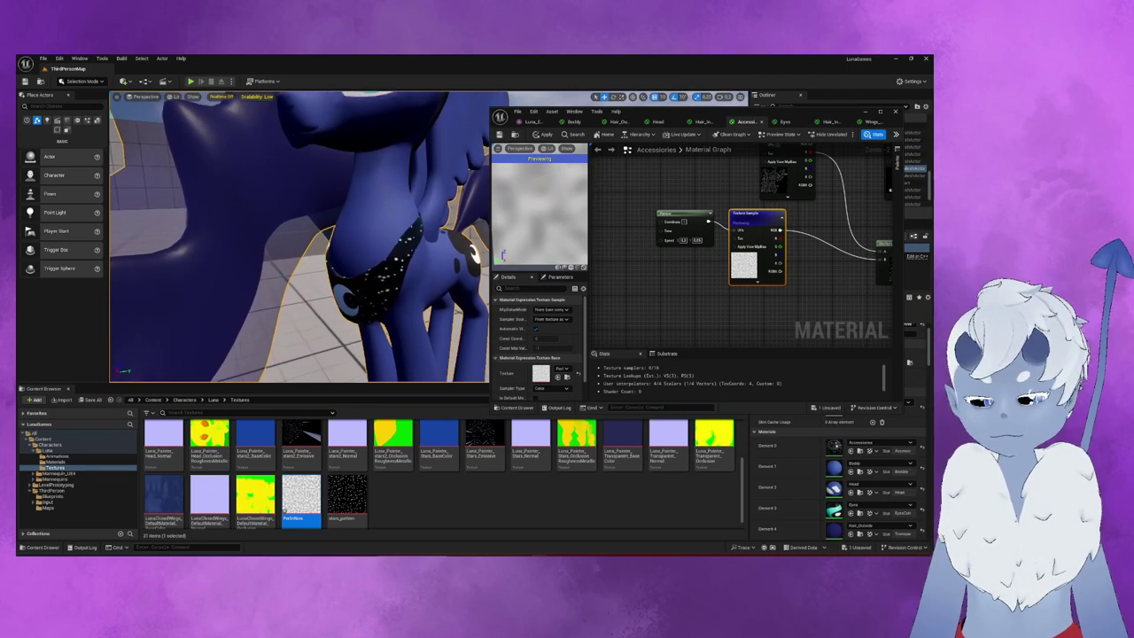
- Turn on Realtime rendering in the viewport and apply the material changes
{"action": "left_click", "coordinate": [124, 81]}
{"action": "left_click", "coordinate": [124, 80]}
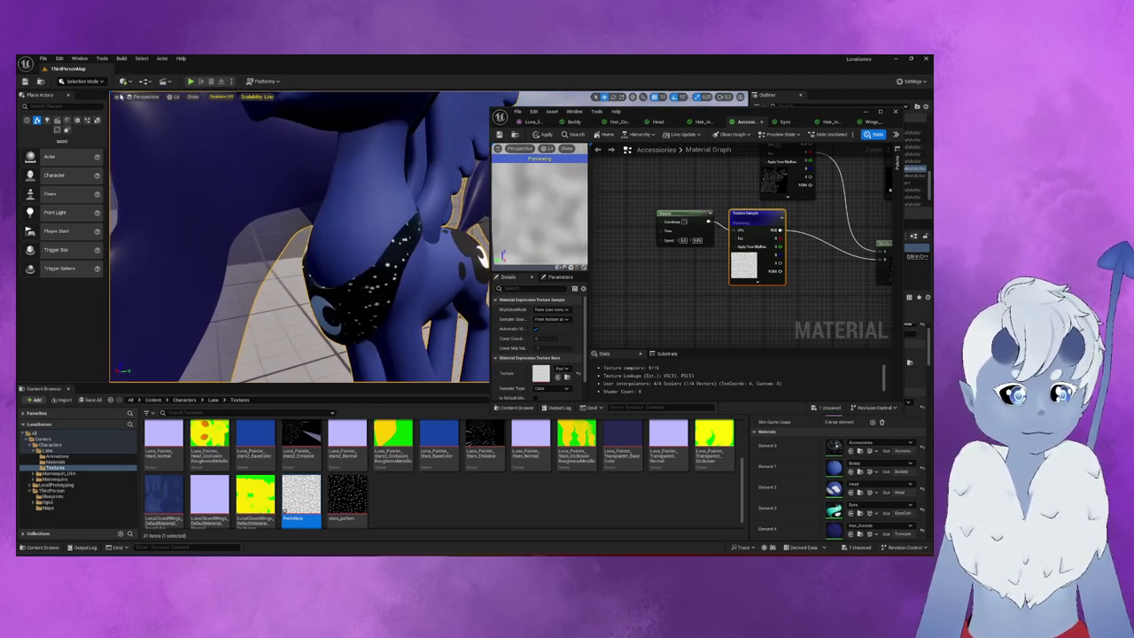
{"action": "left_click", "coordinate": [119, 96]}
{"action": "left_click", "coordinate": [121, 125]}
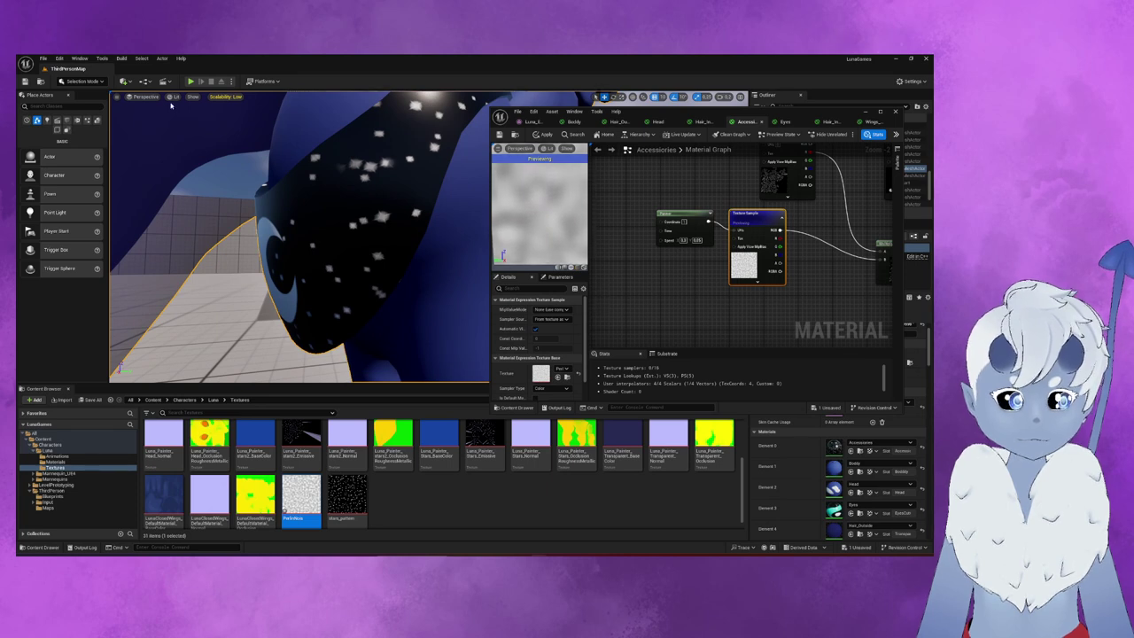
{"action": "left_click", "coordinate": [500, 135]}
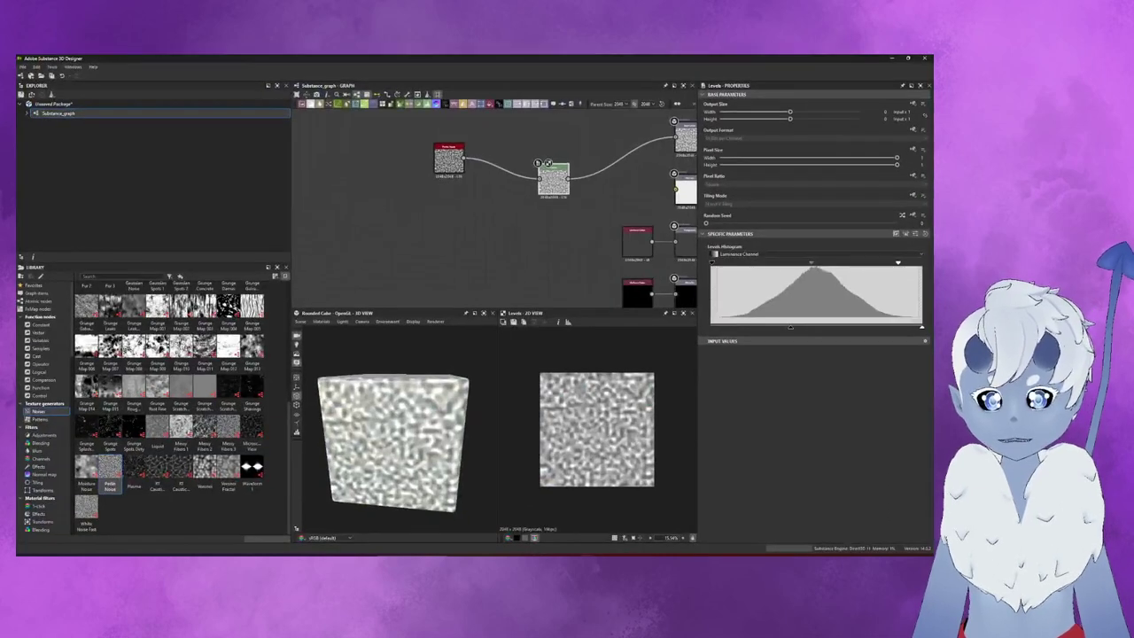
- Compare the Perlin noise and Levels outputs, then delete the Levels node
{"action": "scroll", "coordinate": [592, 195], "scroll_direction": "down", "scroll_amount": 2}
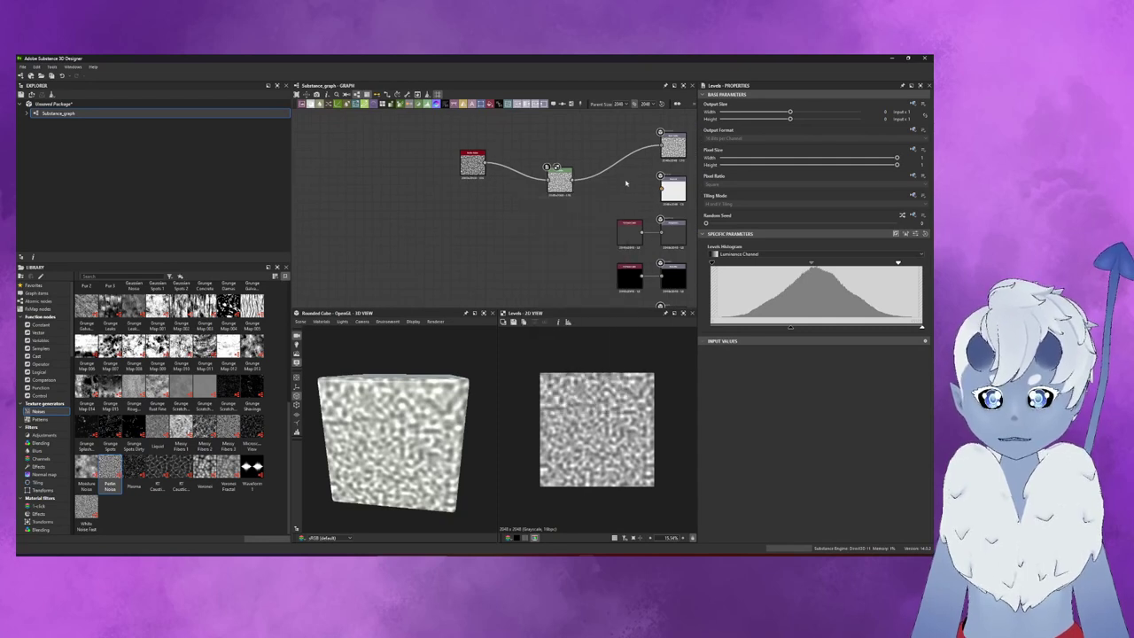
{"action": "right_click", "coordinate": [580, 181]}
{"action": "left_click", "coordinate": [509, 179]}
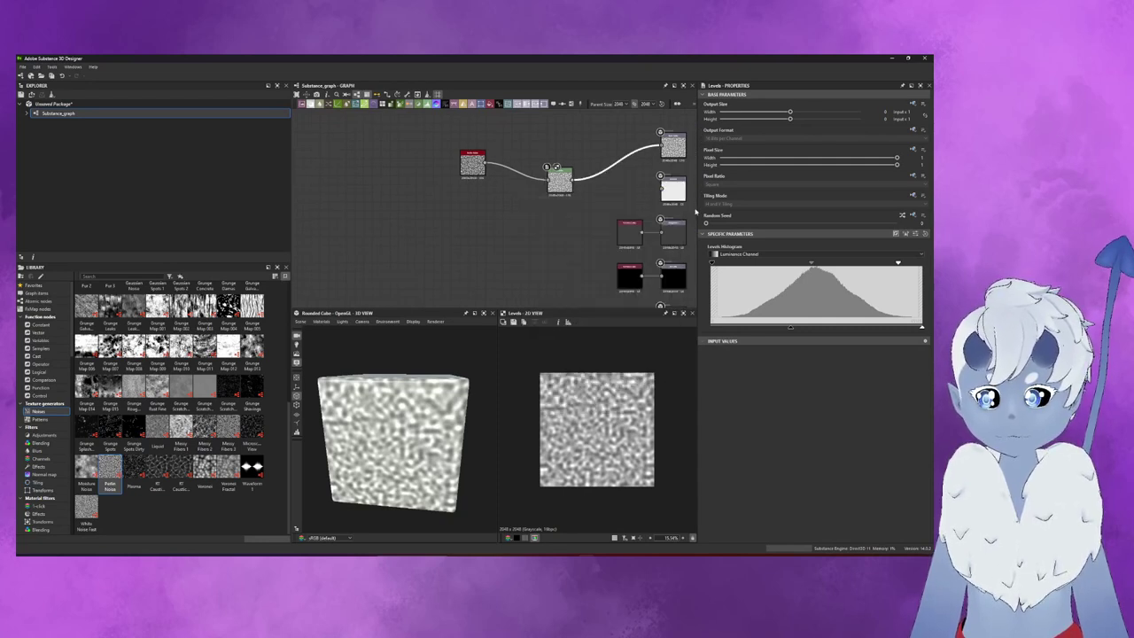
{"action": "left_click", "coordinate": [671, 144]}
{"action": "left_click", "coordinate": [473, 165]}
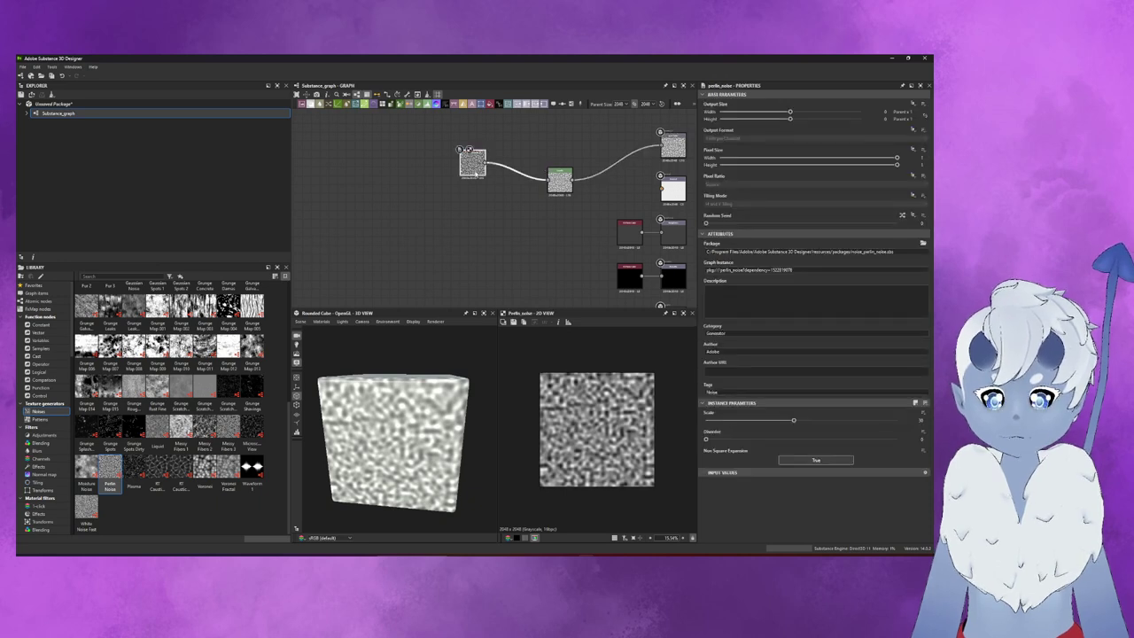
{"action": "left_click", "coordinate": [557, 176]}
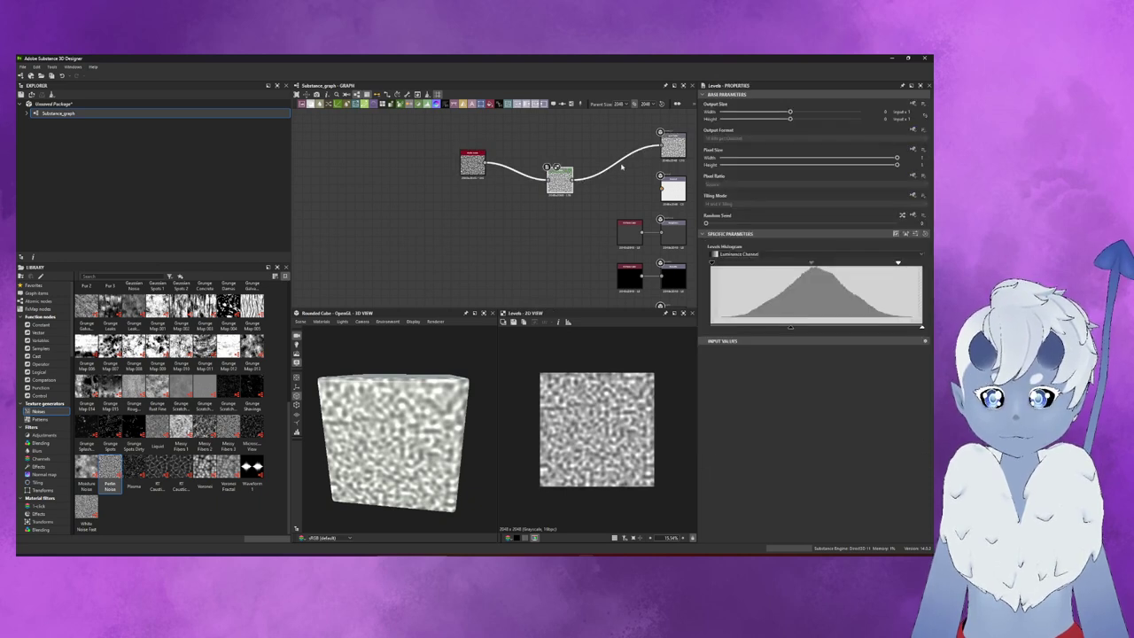
{"action": "left_click", "coordinate": [665, 152]}
{"action": "left_click", "coordinate": [556, 177]}
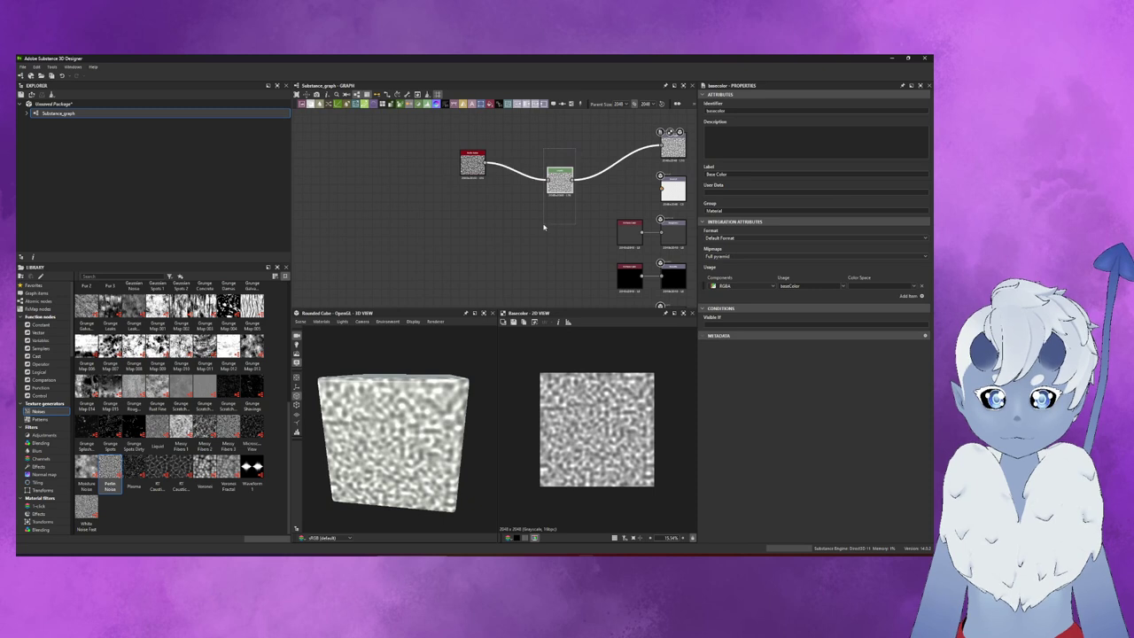
{"action": "key", "text": "Delete"}
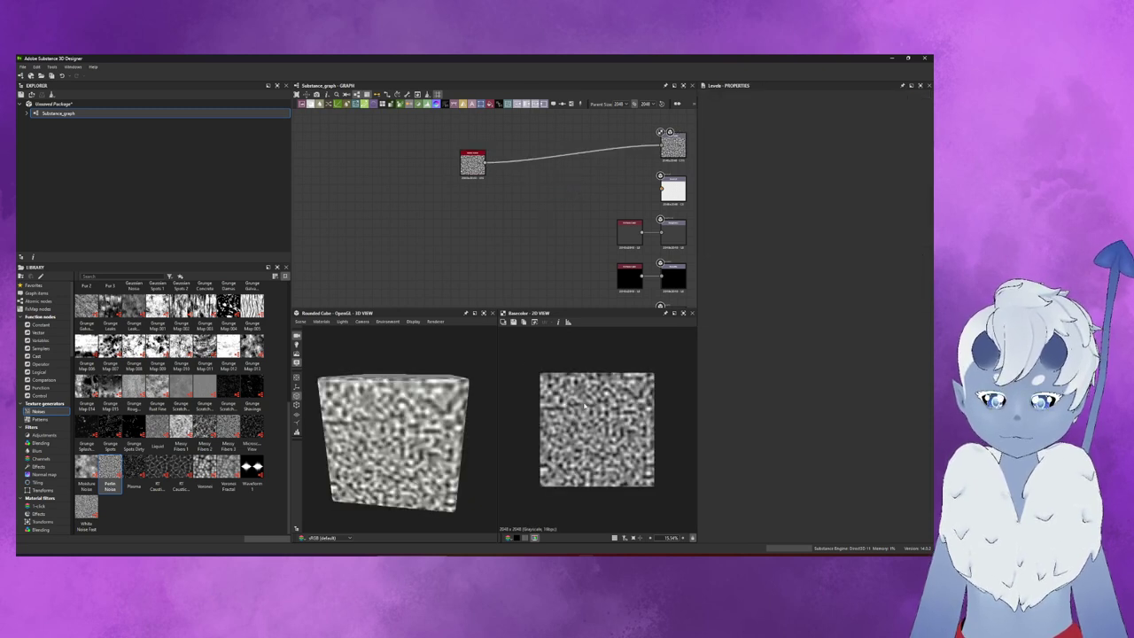
- Save the 2D view as an image, overwriting PerlinNoise.png
{"action": "left_click", "coordinate": [513, 323]}
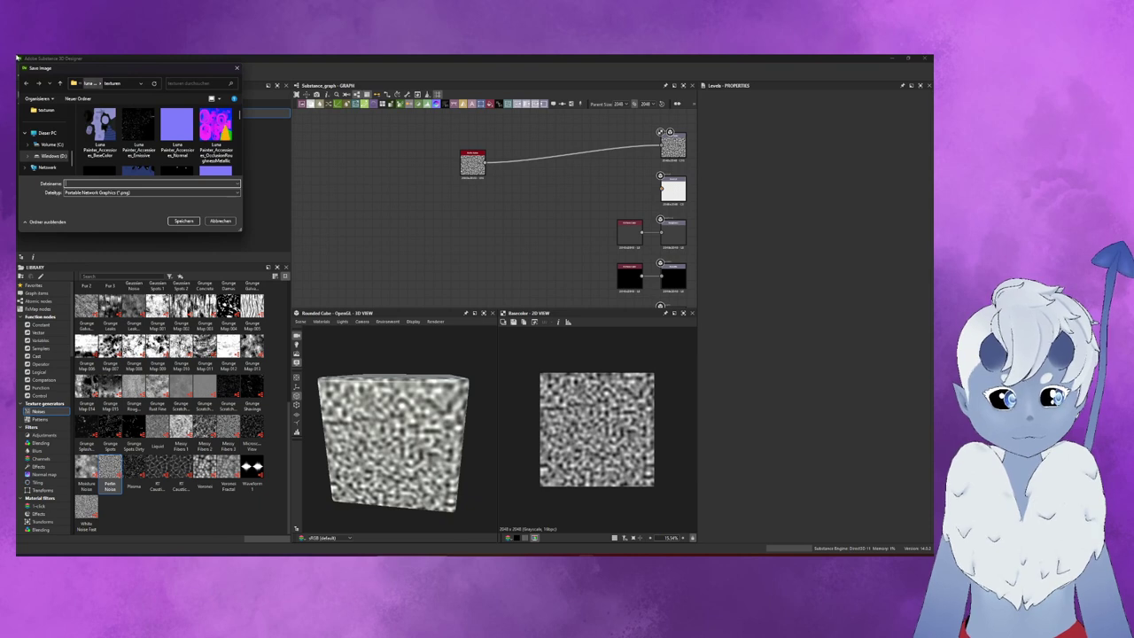
{"action": "scroll", "coordinate": [151, 142], "scroll_direction": "down", "scroll_amount": 2}
{"action": "scroll", "coordinate": [178, 155], "scroll_direction": "down", "scroll_amount": 2}
{"action": "scroll", "coordinate": [206, 173], "scroll_direction": "down", "scroll_amount": 2}
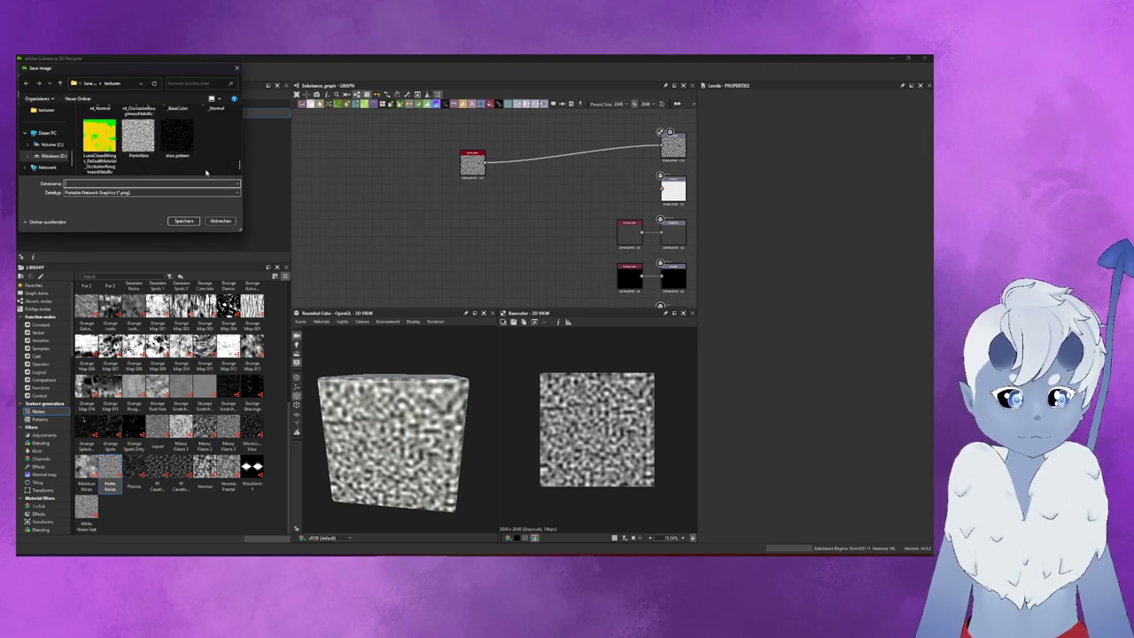
{"action": "left_click", "coordinate": [183, 222]}
{"action": "left_click", "coordinate": [495, 308]}
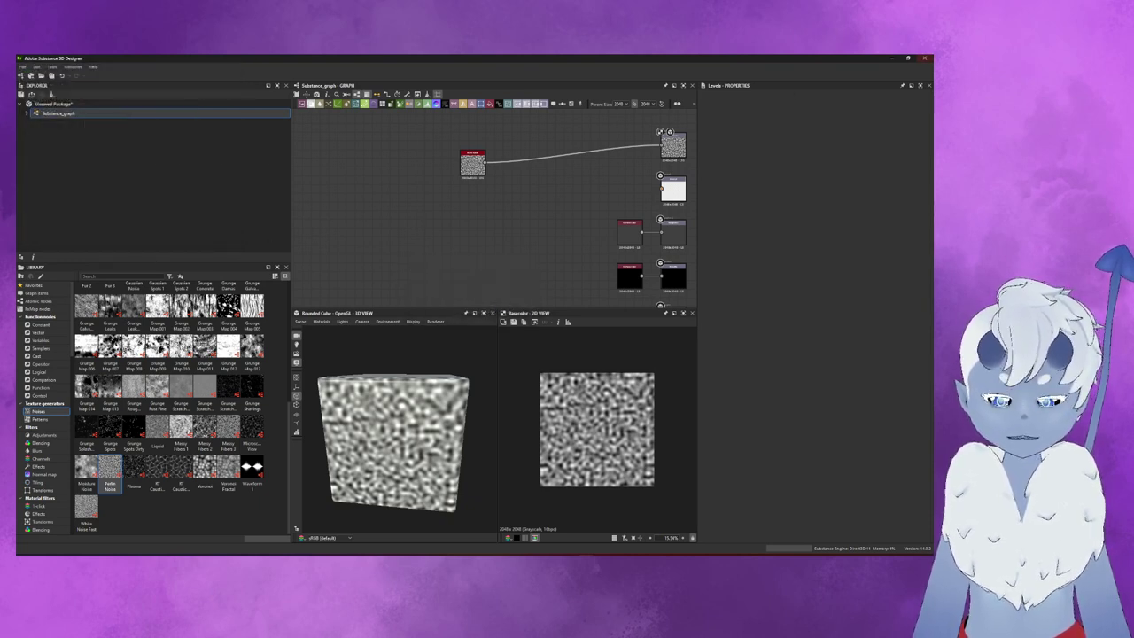
{"action": "key", "text": "alt+Tab"}
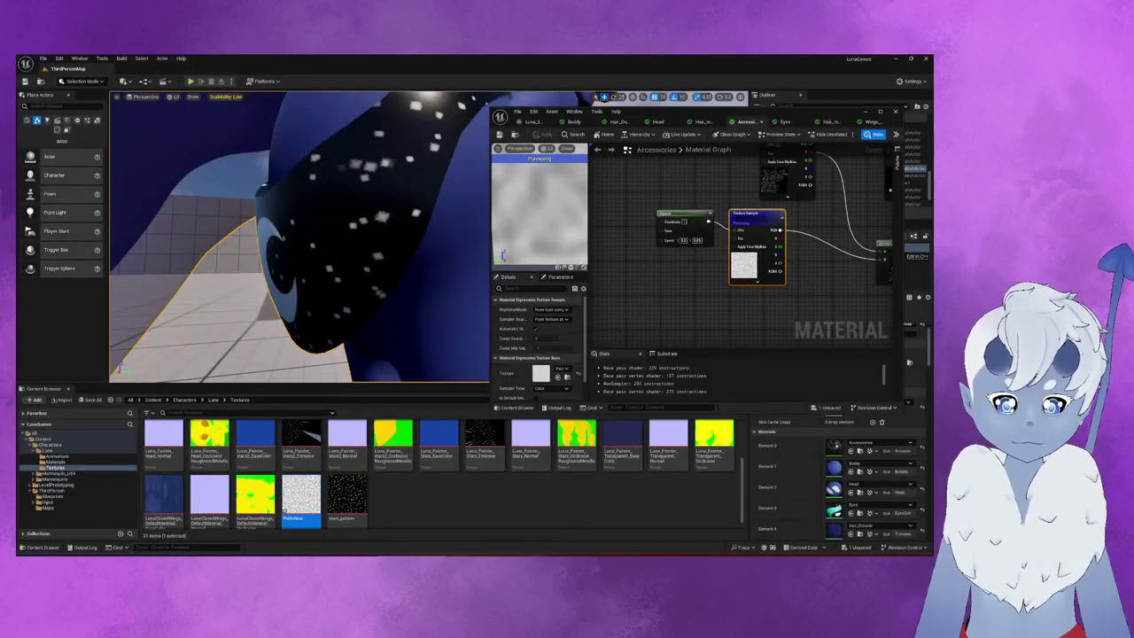
- Drag the updated PerlinNoise.png into the Textures folder and save the reimported asset
{"action": "key", "text": "alt+Tab"}
{"action": "left_click_drag", "start_coordinate": [553, 432], "coordinate": [396, 514]}
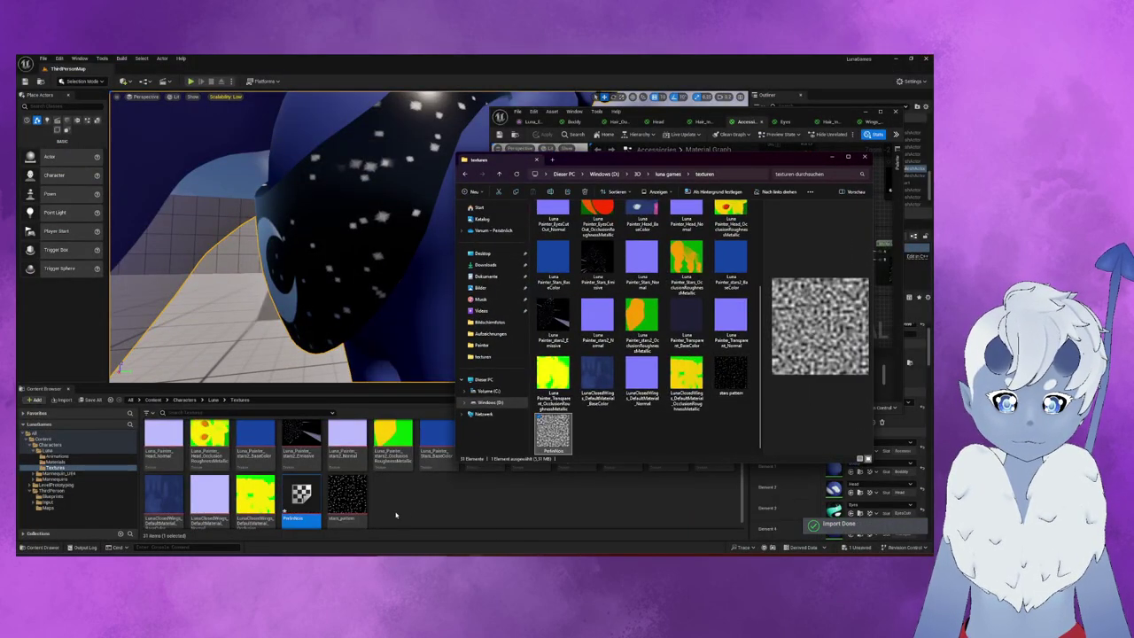
{"action": "left_click", "coordinate": [475, 516]}
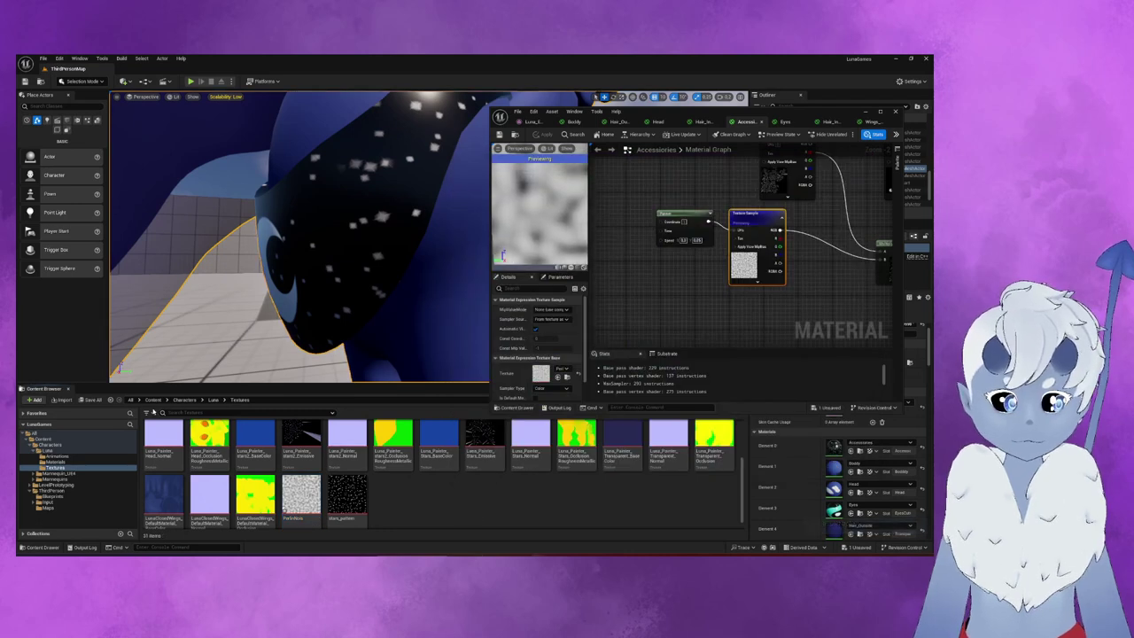
{"action": "left_click", "coordinate": [90, 400]}
{"action": "left_click", "coordinate": [536, 389]}
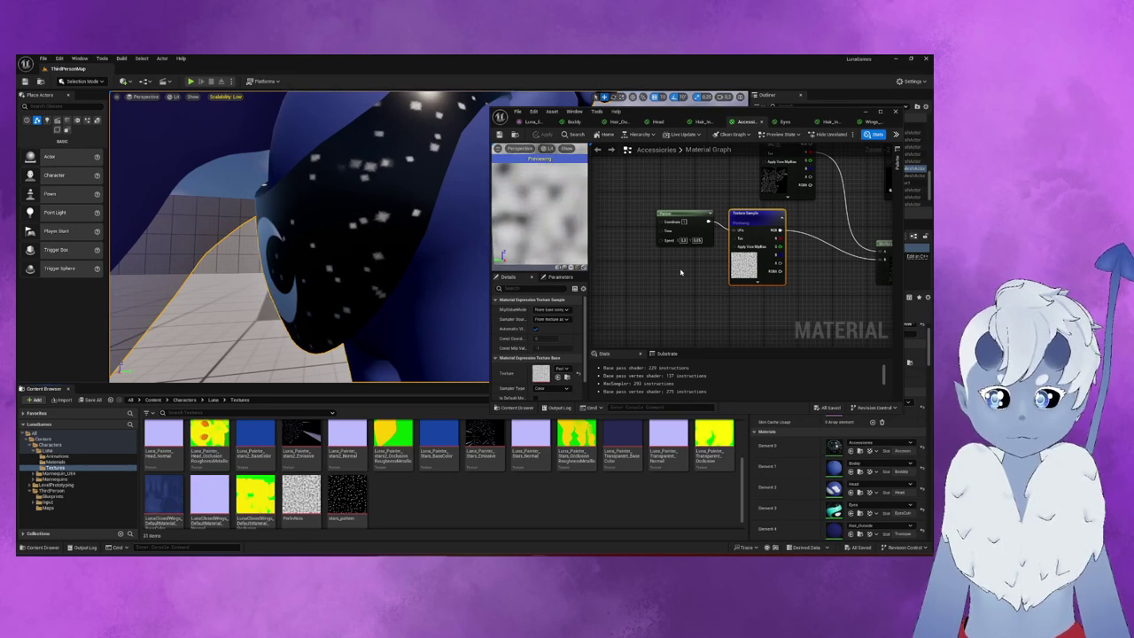
{"action": "scroll", "coordinate": [700, 240], "scroll_direction": "down", "scroll_amount": 1}
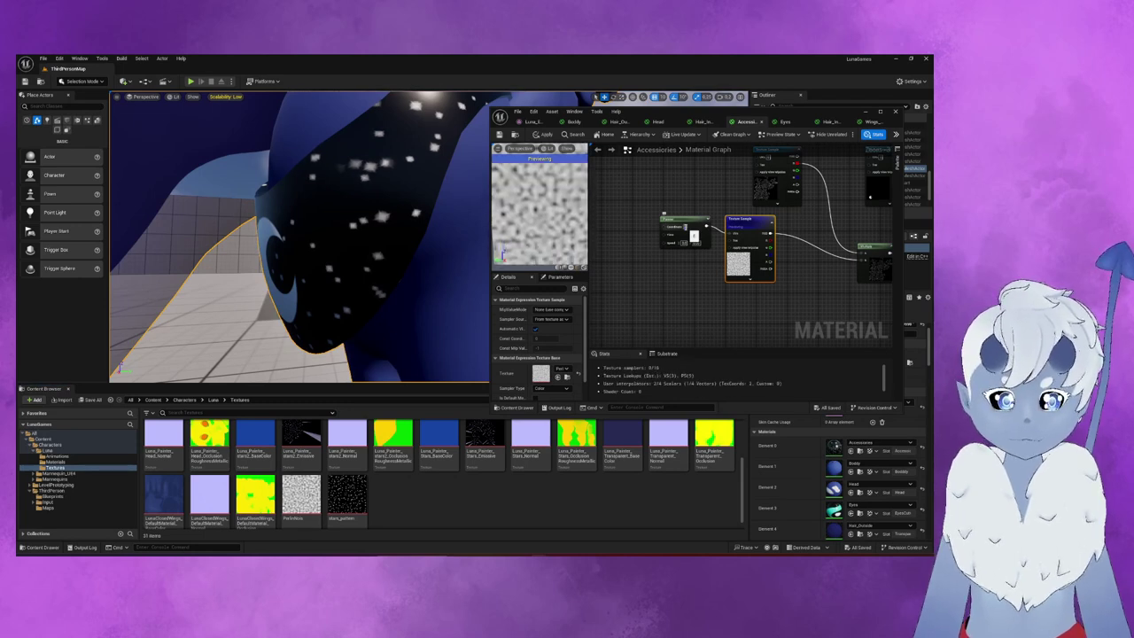
{"action": "left_click", "coordinate": [699, 267]}
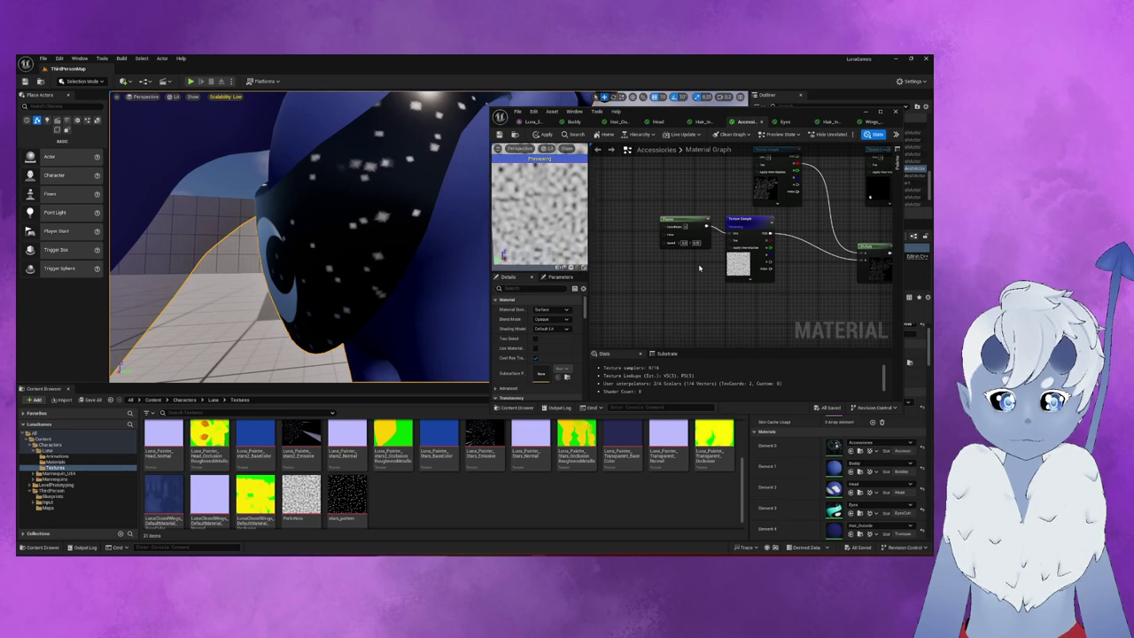
- Fly the camera around the pony's star band, then preview the Multiply node's output
{"action": "right_click_drag", "start_coordinate": [386, 222], "coordinate": [387, 222]}
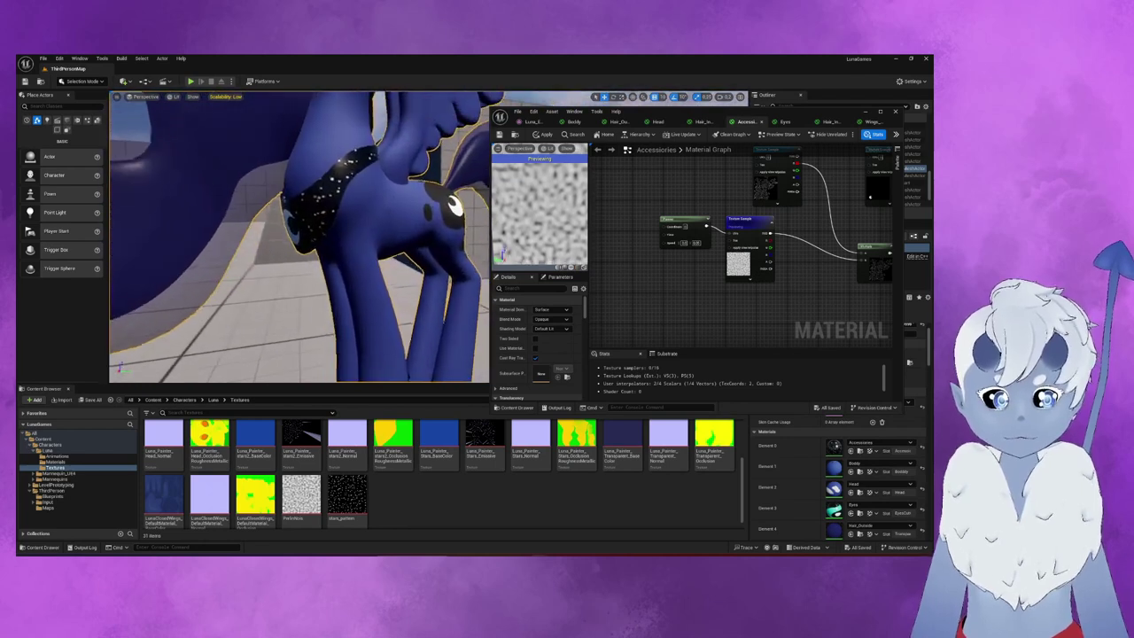
{"action": "right_click_drag", "start_coordinate": [431, 256], "coordinate": [432, 257]}
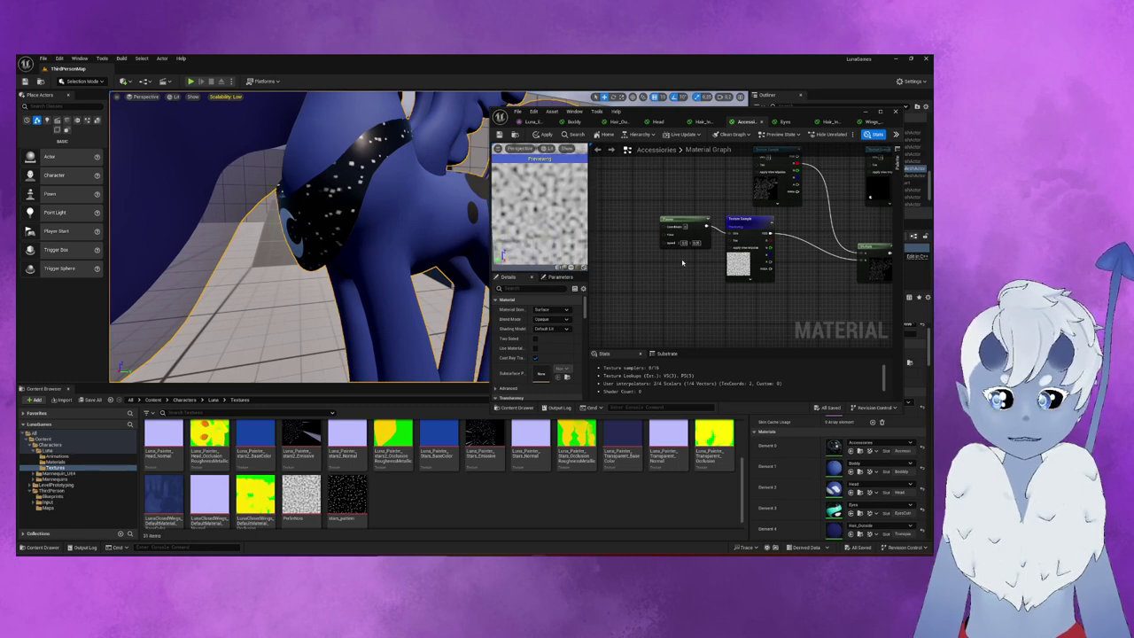
{"action": "right_click_drag", "start_coordinate": [830, 279], "coordinate": [759, 259]}
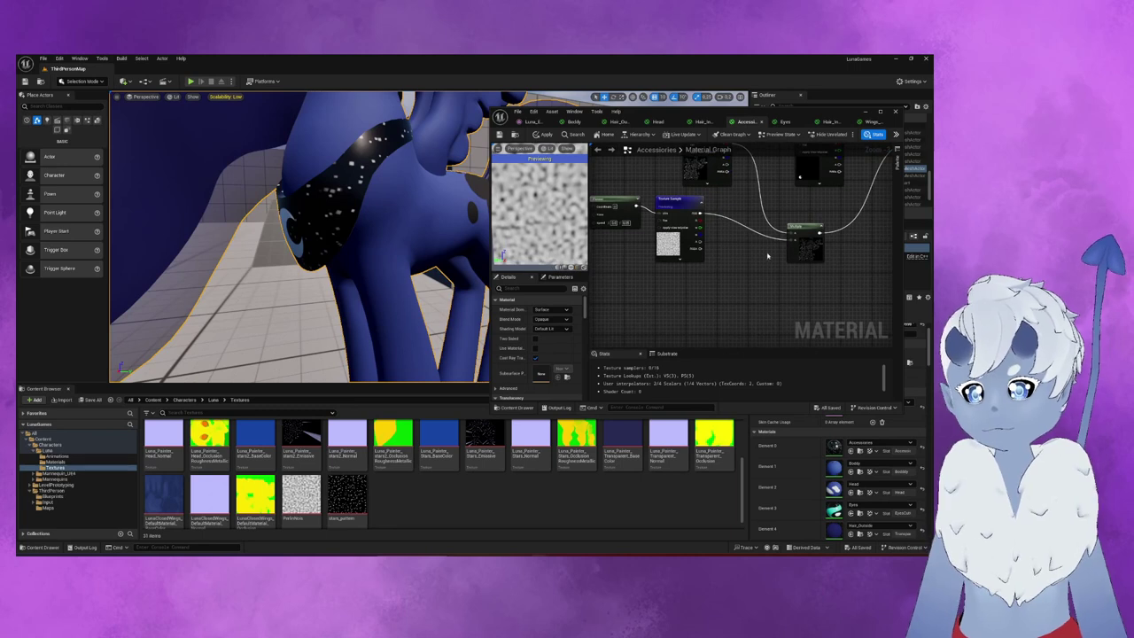
{"action": "right_click", "coordinate": [807, 243]}
{"action": "left_click", "coordinate": [837, 269]}
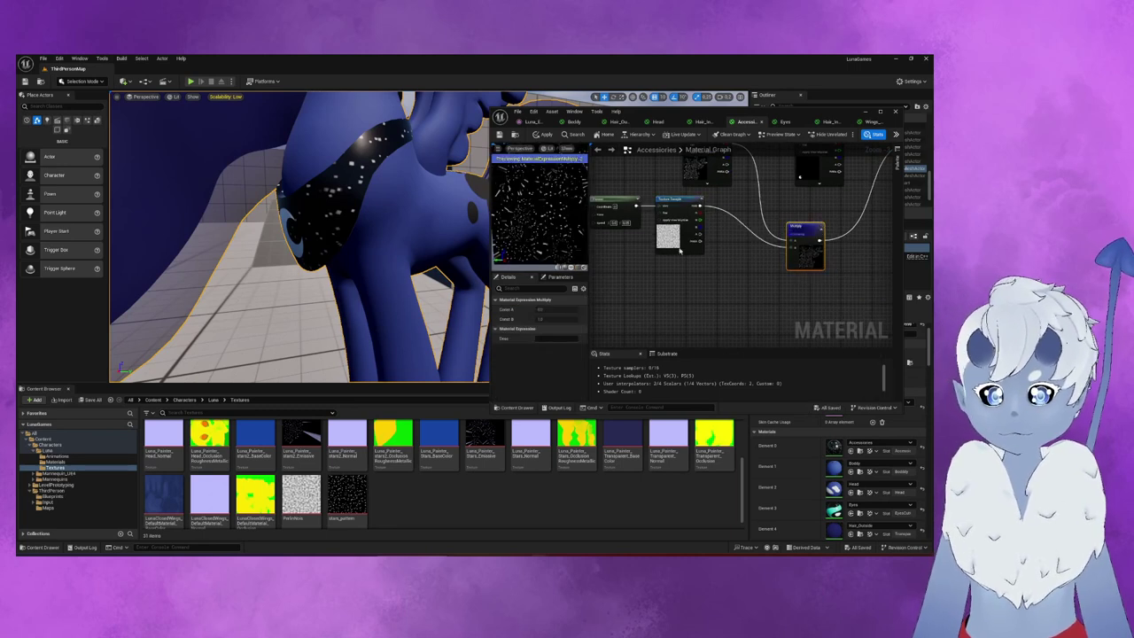
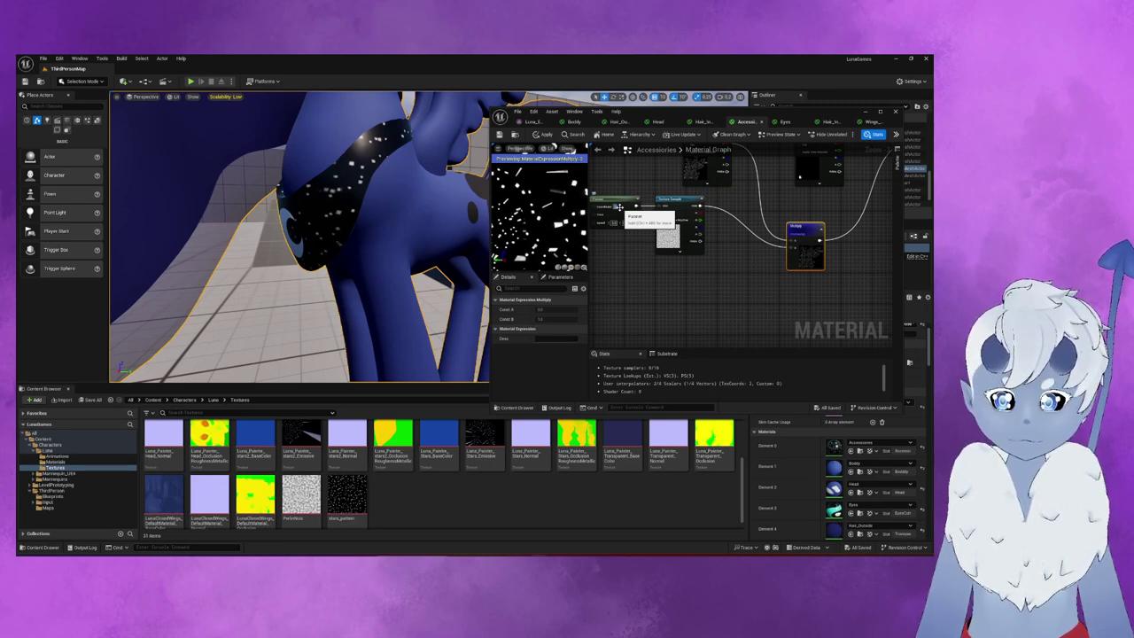
- Inspect the Accessories material's Texture Sample nodes, including the Perlin Noise sample and Multiply node
{"action": "left_click", "coordinate": [632, 286]}
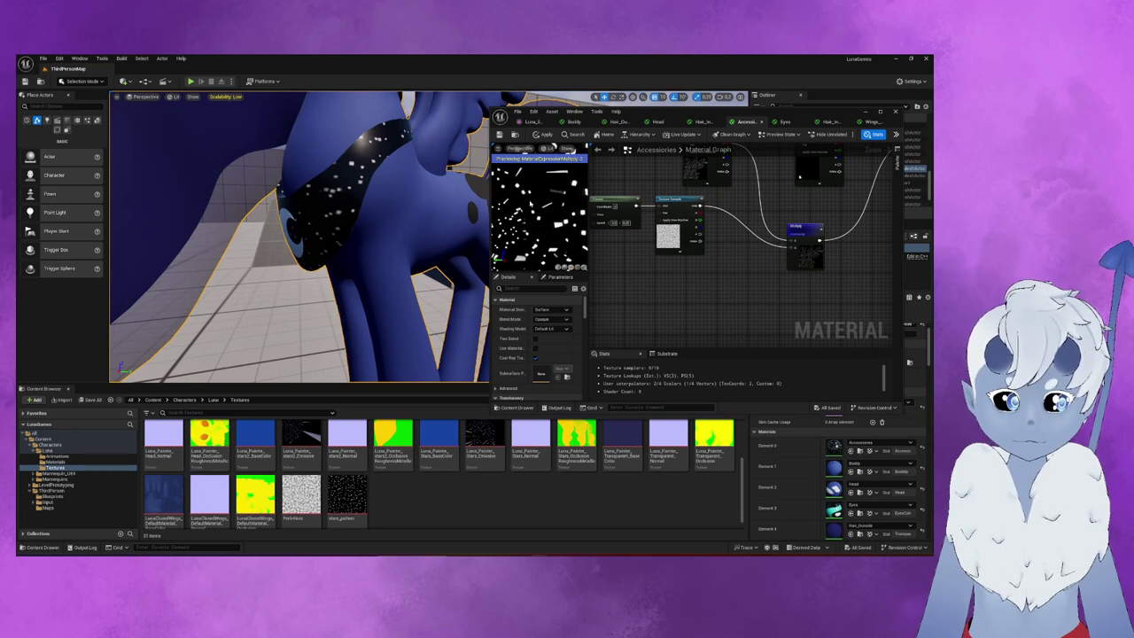
{"action": "scroll", "coordinate": [530, 203], "scroll_direction": "down", "scroll_amount": 3}
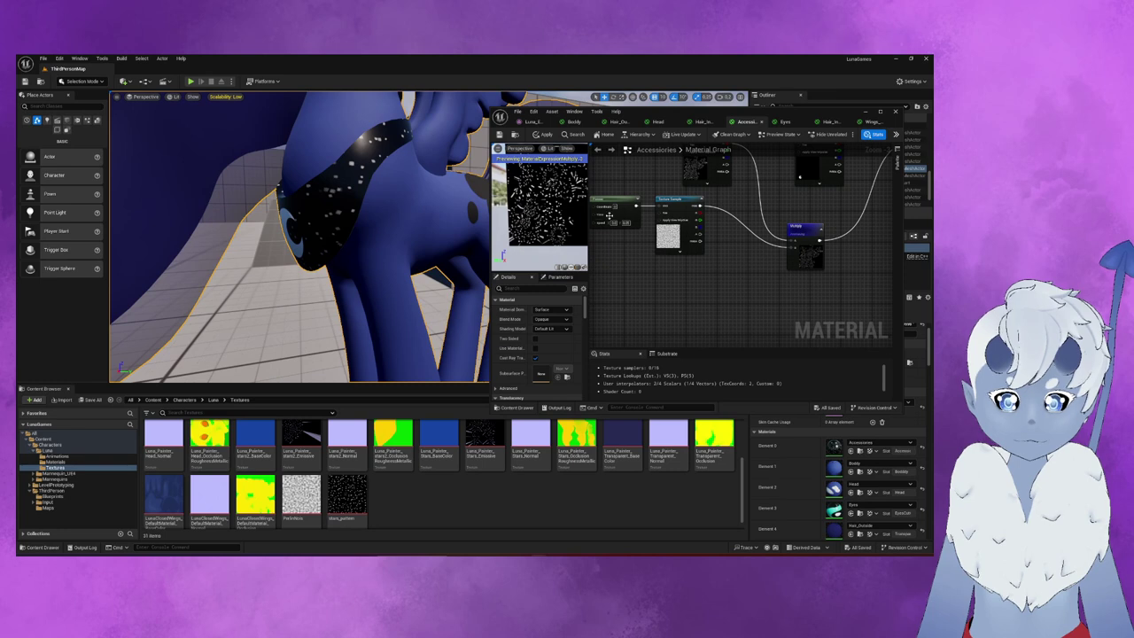
{"action": "left_click", "coordinate": [670, 236]}
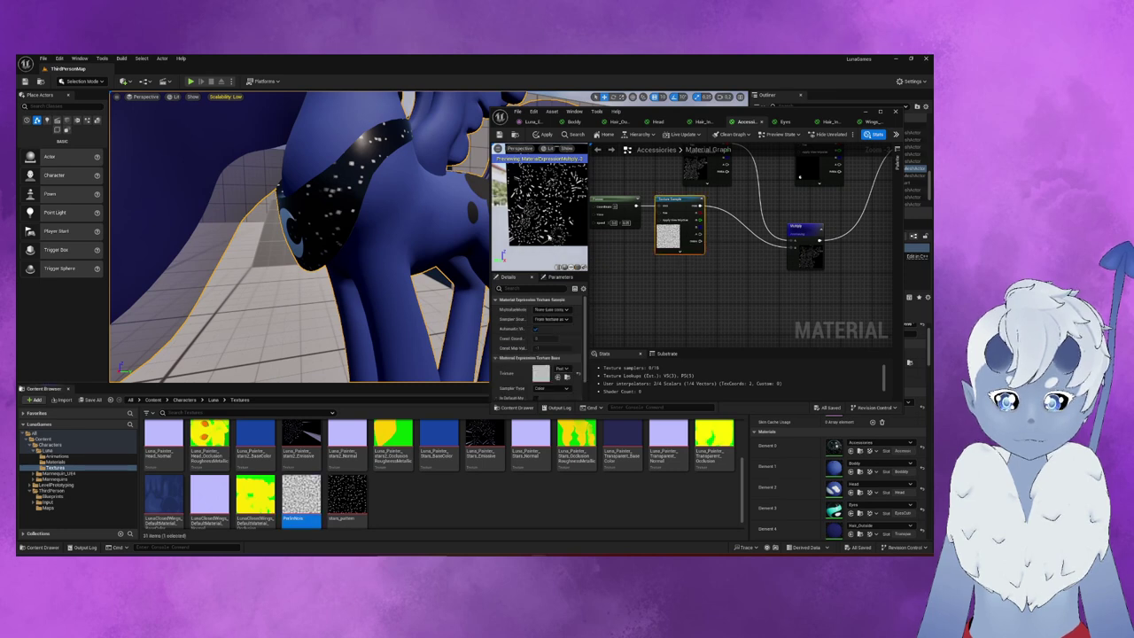
{"action": "left_click", "coordinate": [796, 248]}
{"action": "right_click_drag", "start_coordinate": [806, 253], "coordinate": [800, 286]}
{"action": "left_click", "coordinate": [700, 208]}
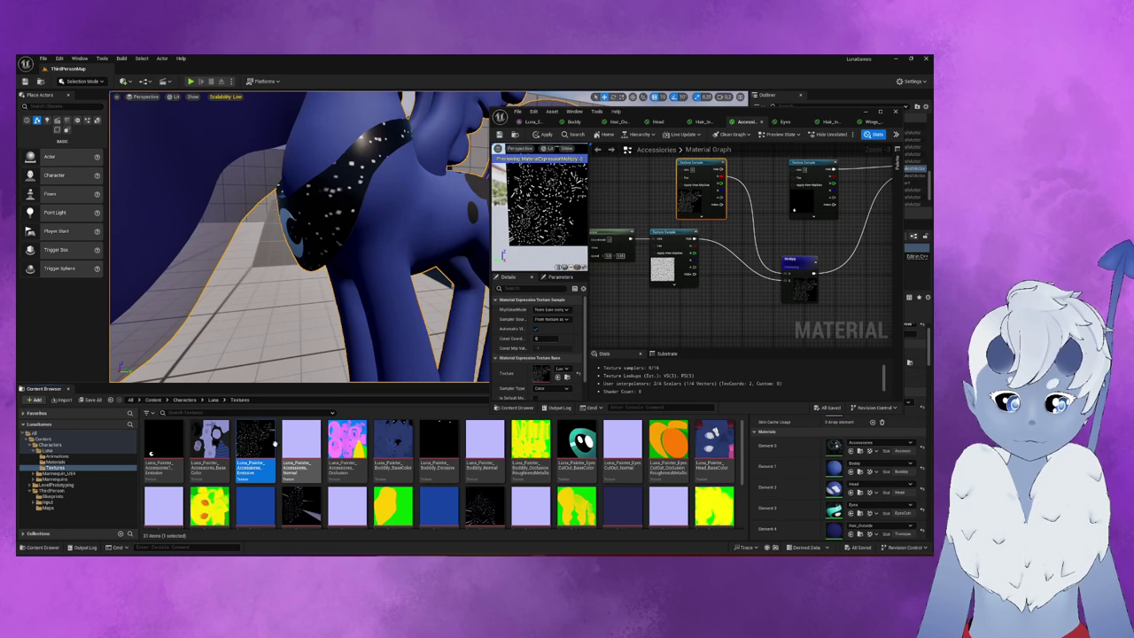
- Open the Accessories_Emissive texture in the Texture Editor, then switch to Substance 3D Designer
{"action": "double_click", "coordinate": [254, 445]}
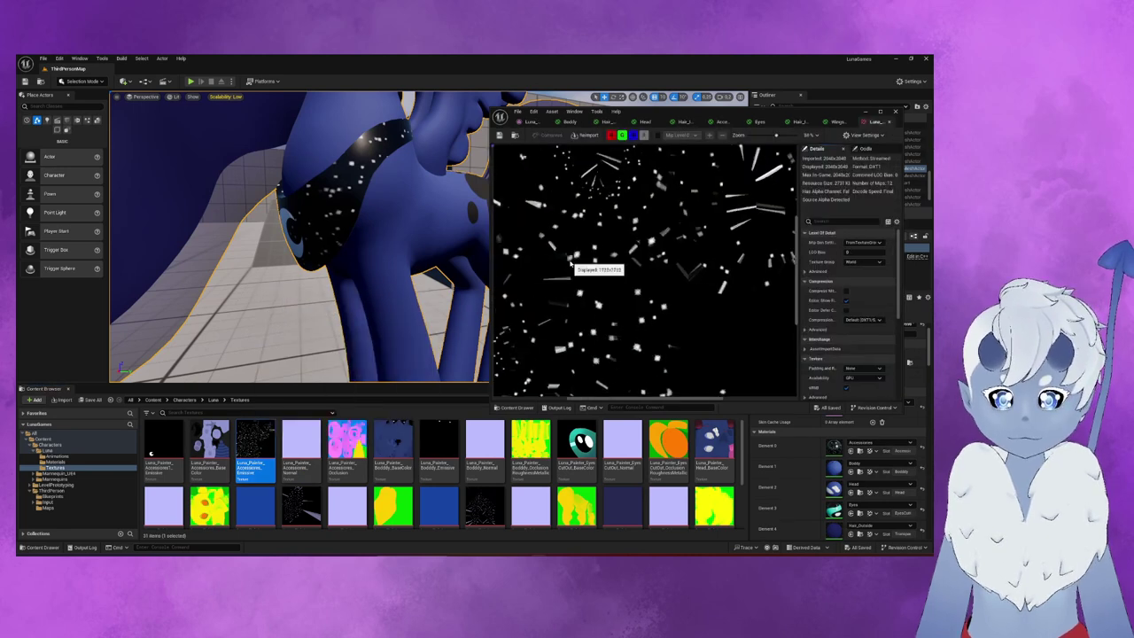
{"action": "scroll", "coordinate": [587, 282], "scroll_direction": "down", "scroll_amount": 2}
{"action": "scroll", "coordinate": [588, 281], "scroll_direction": "down", "scroll_amount": 1}
{"action": "scroll", "coordinate": [588, 281], "scroll_direction": "down", "scroll_amount": 1}
{"action": "scroll", "coordinate": [587, 282], "scroll_direction": "down", "scroll_amount": 1}
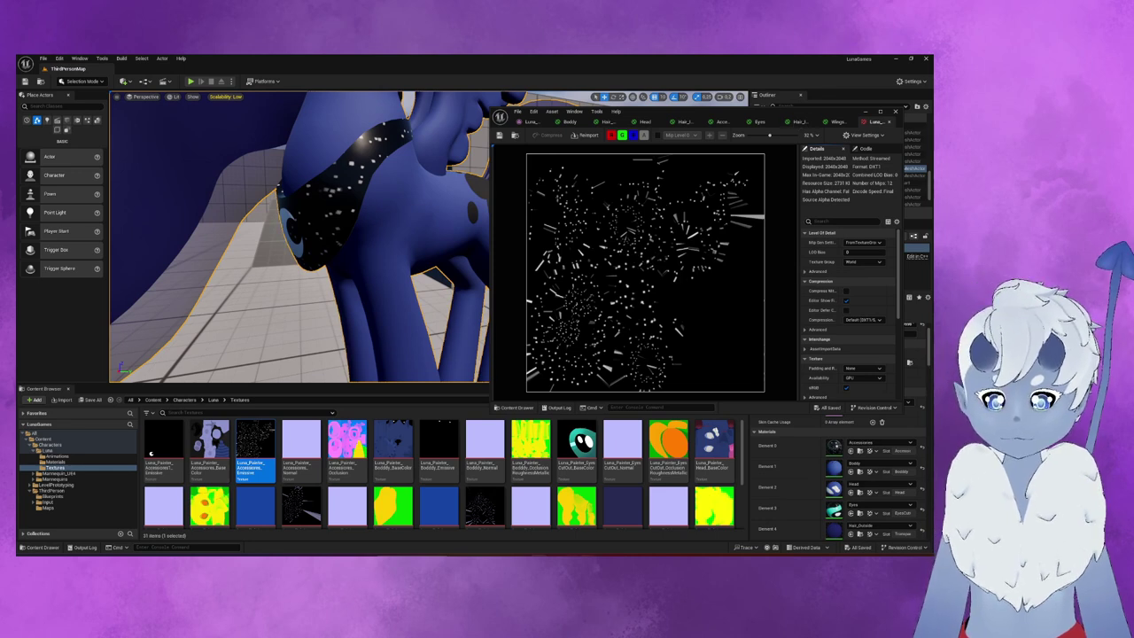
{"action": "key", "text": "alt+Tab"}
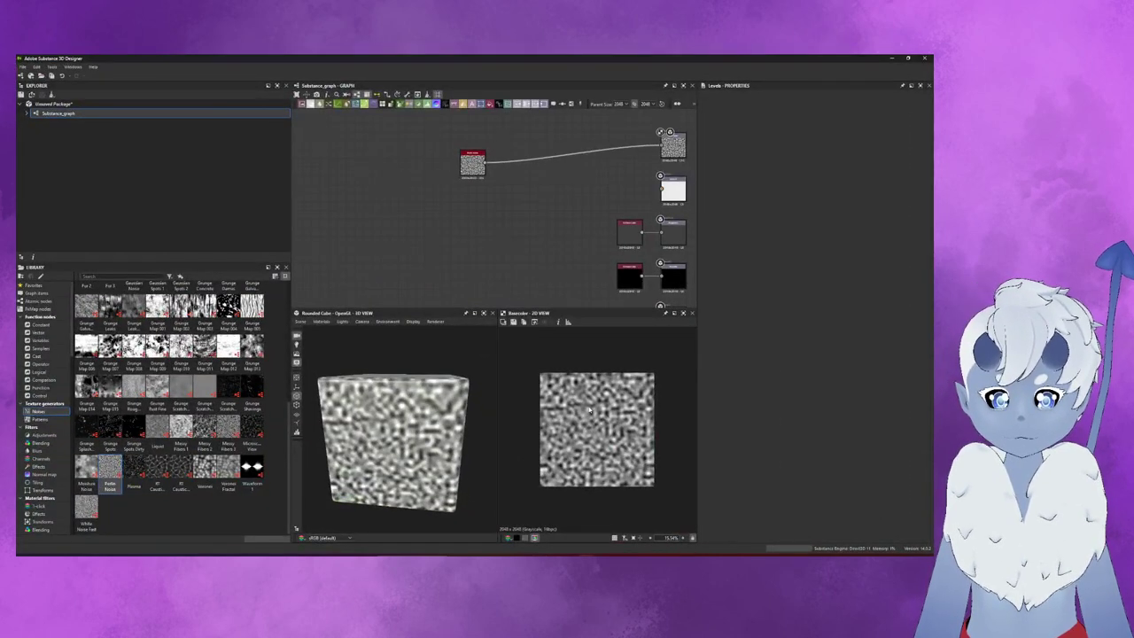
- Set the perlin_noise node's Scale to 50
{"action": "left_click", "coordinate": [470, 164]}
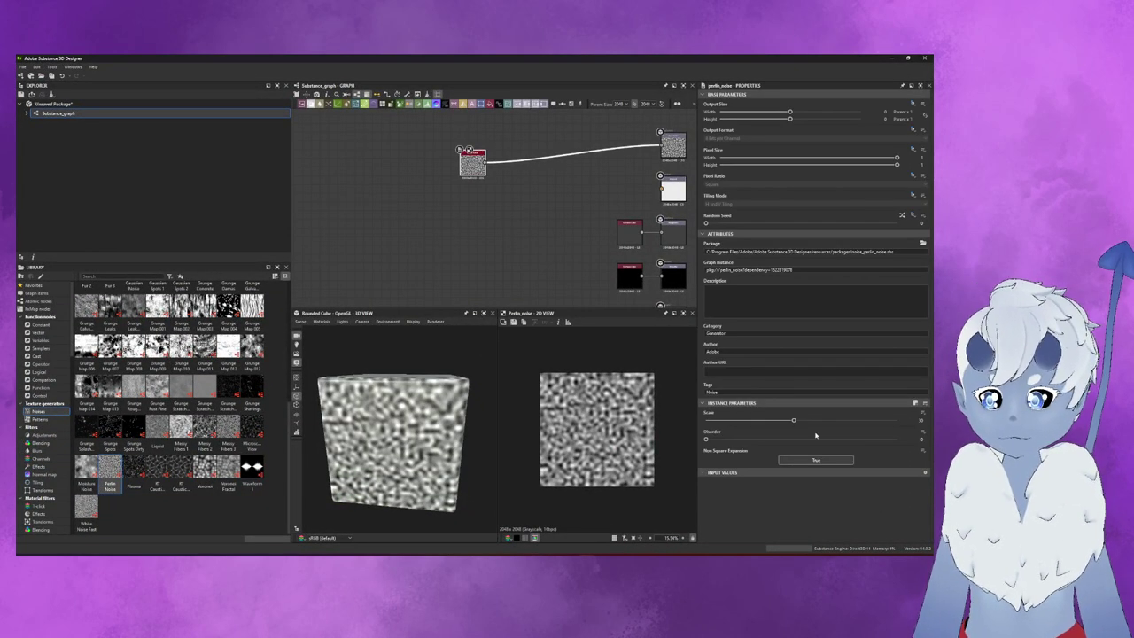
{"action": "type", "text": "50"}
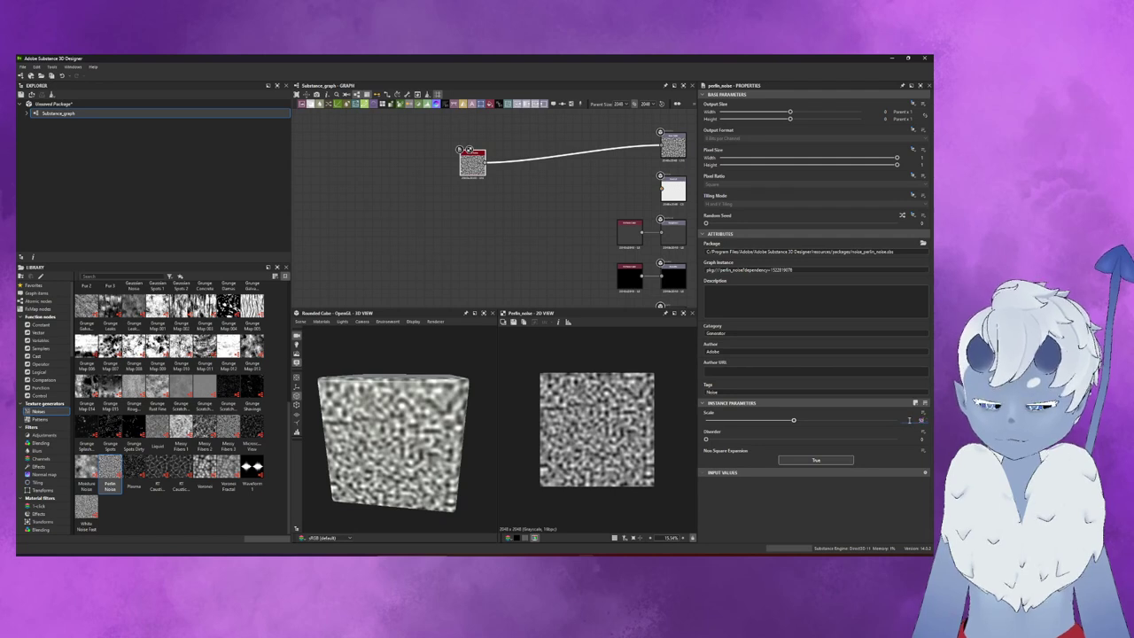
{"action": "key", "text": "Return"}
{"action": "scroll", "coordinate": [579, 440], "scroll_direction": "up", "scroll_amount": 3}
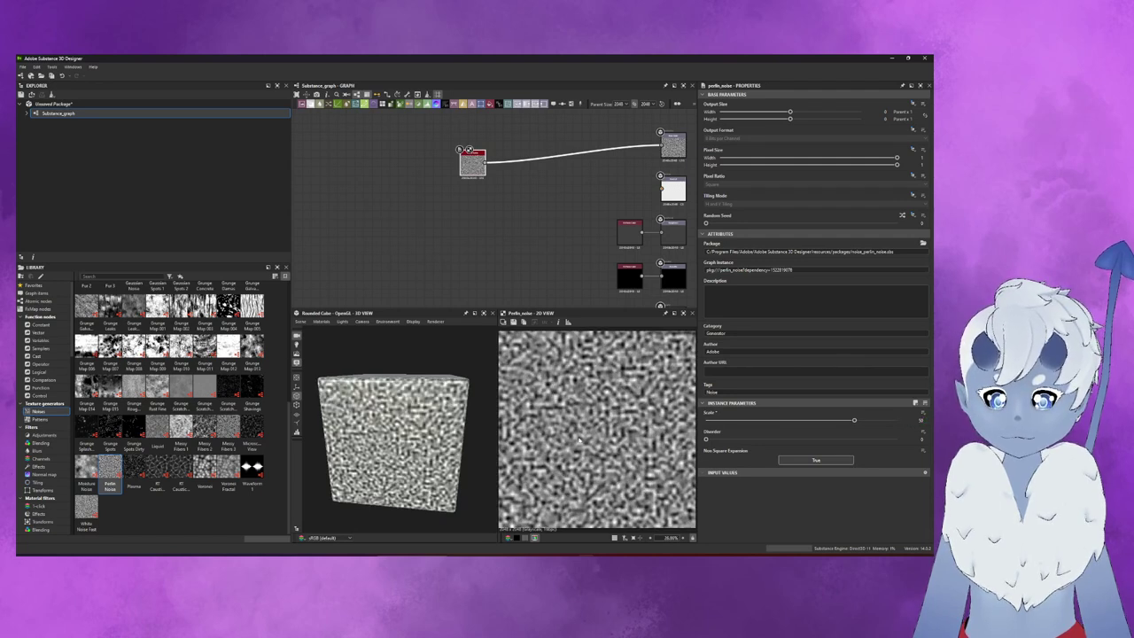
- Insert a Levels node after the Perlin noise and pull in its black and white points
{"action": "left_click_drag", "start_coordinate": [514, 163], "coordinate": [523, 164]}
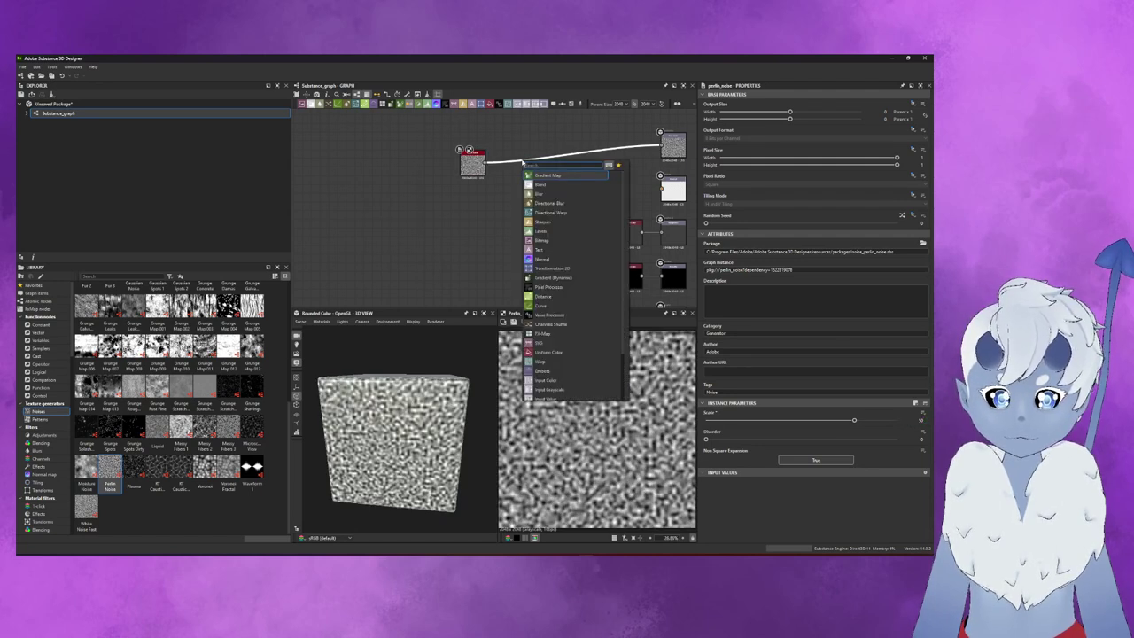
{"action": "left_click", "coordinate": [543, 231]}
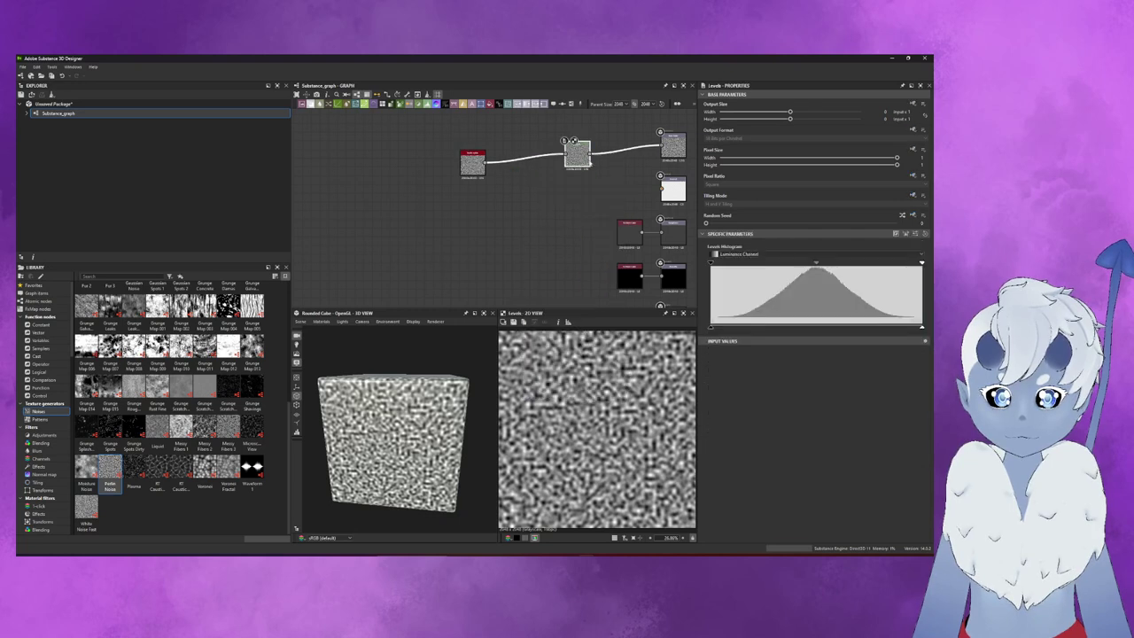
{"action": "mouse_move", "coordinate": [817, 264]}
{"action": "left_mouse_down"}
{"action": "mouse_move", "coordinate": [805, 266]}
{"action": "mouse_move", "coordinate": [816, 263]}
{"action": "left_mouse_up"}
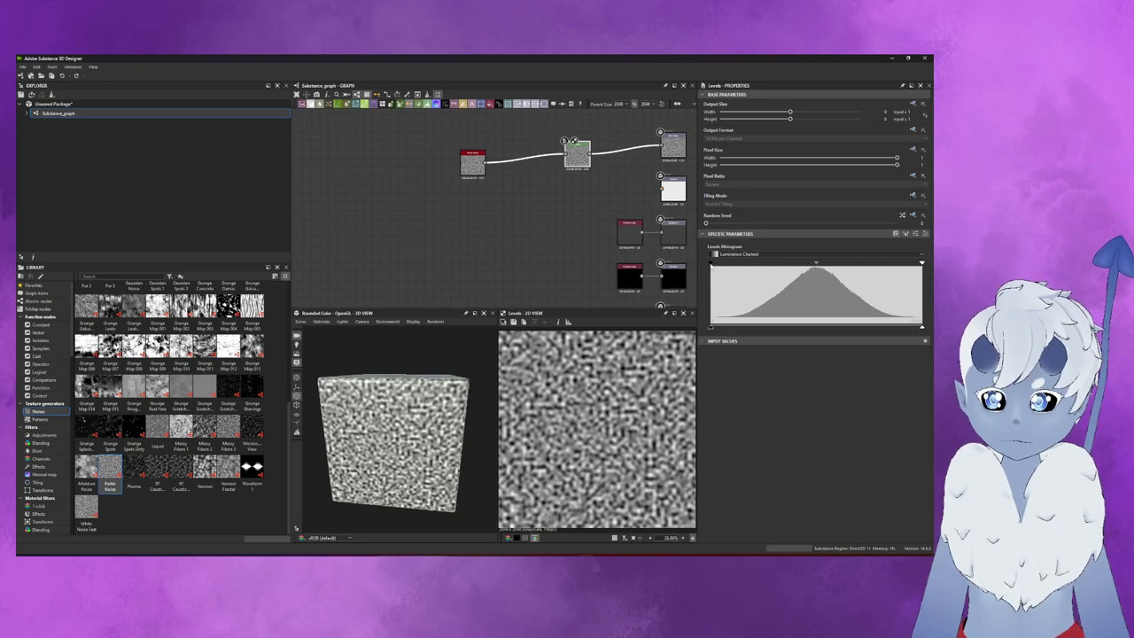
{"action": "left_click_drag", "start_coordinate": [730, 266], "coordinate": [747, 265]}
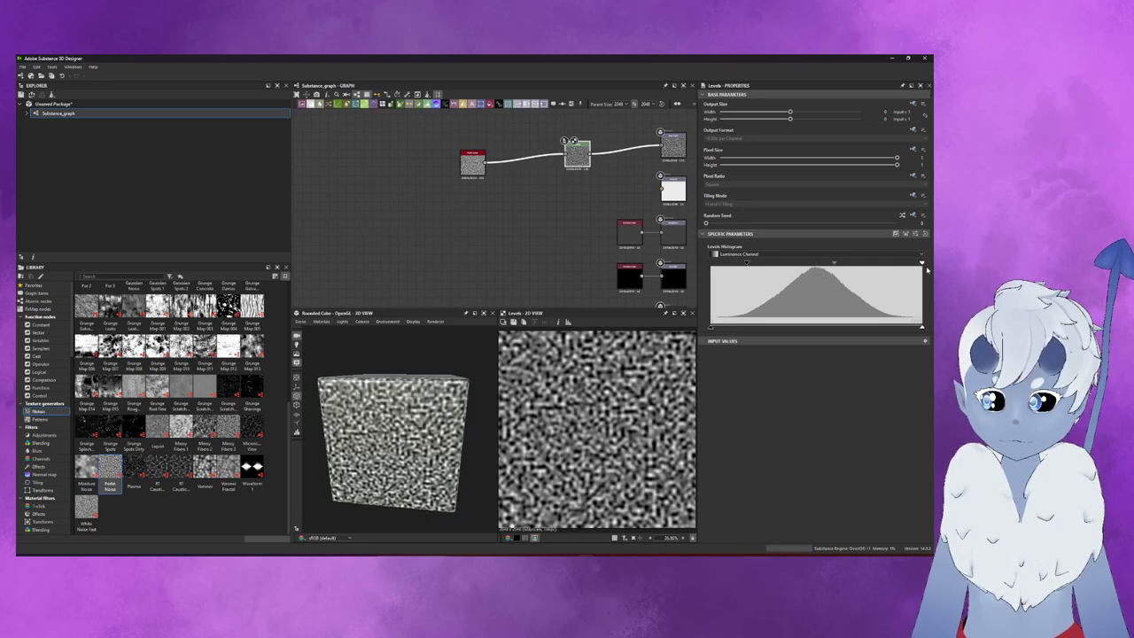
{"action": "left_click_drag", "start_coordinate": [922, 264], "coordinate": [870, 262]}
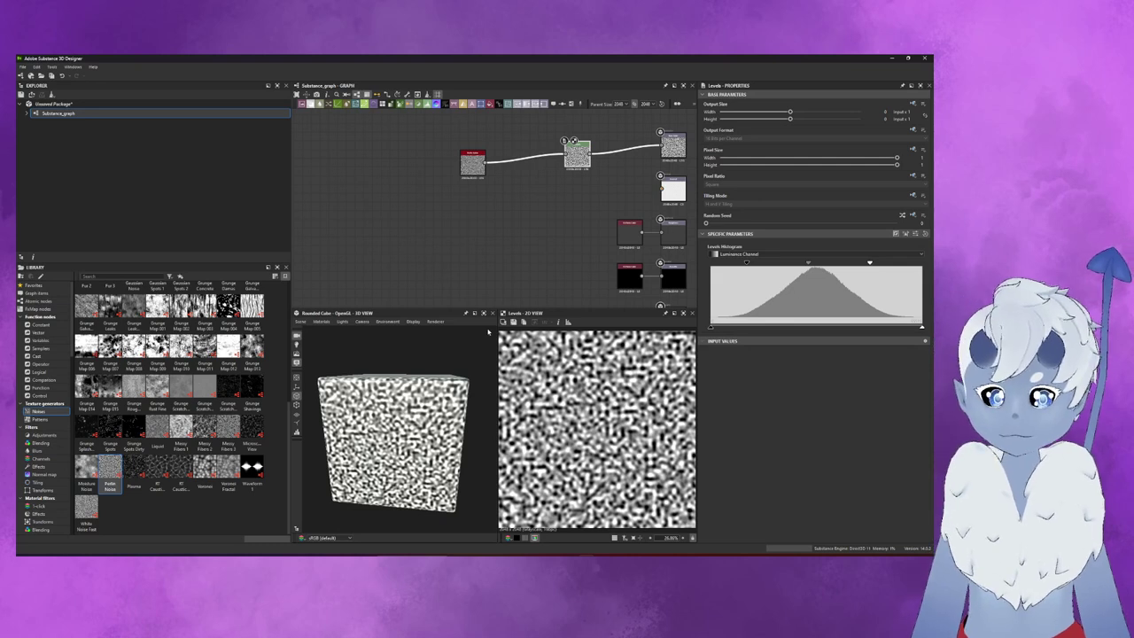
- Save the output image over PerlinNoise.png, confirming the overwrite, and return to Unreal Engine
{"action": "left_click", "coordinate": [514, 322]}
{"action": "scroll", "coordinate": [227, 156], "scroll_direction": "down", "scroll_amount": 3}
{"action": "left_click", "coordinate": [138, 137]}
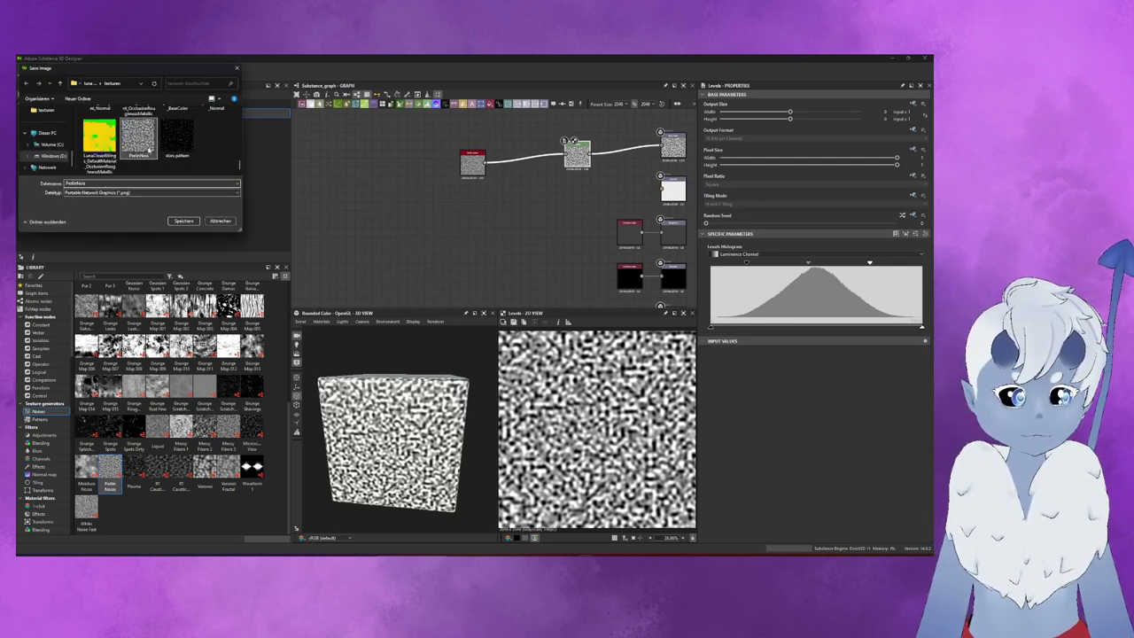
{"action": "left_click", "coordinate": [189, 220]}
{"action": "left_click", "coordinate": [492, 309]}
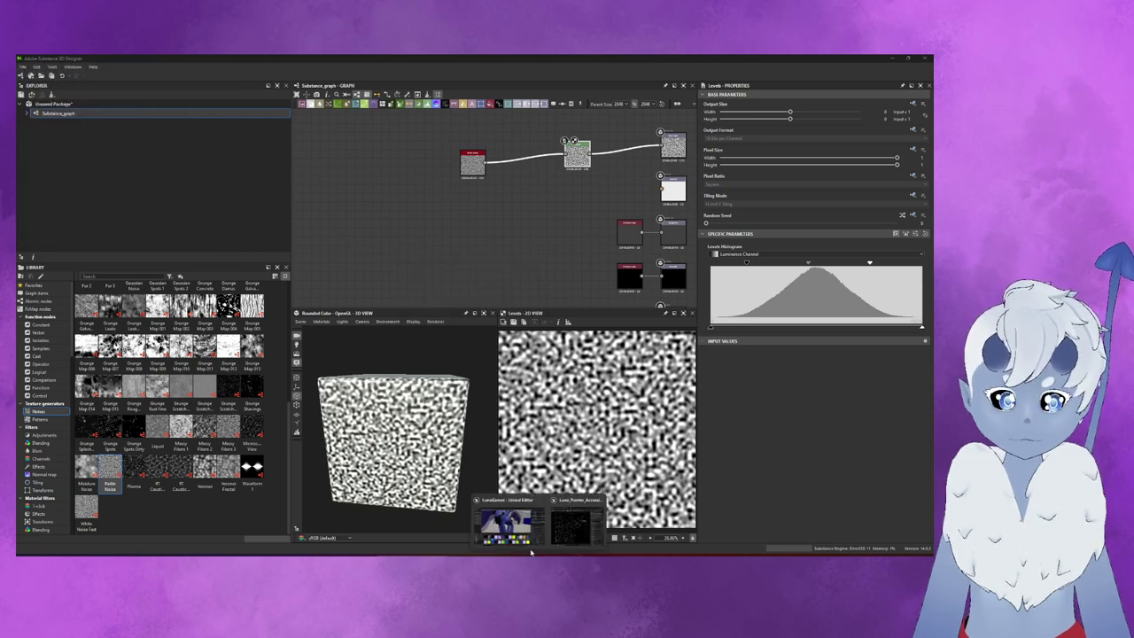
{"action": "left_click", "coordinate": [521, 539]}
- Reimport the PerlinNoise texture from the Content Browser and bring up the Bobby material editor
{"action": "scroll", "coordinate": [355, 478], "scroll_direction": "down", "scroll_amount": 2}
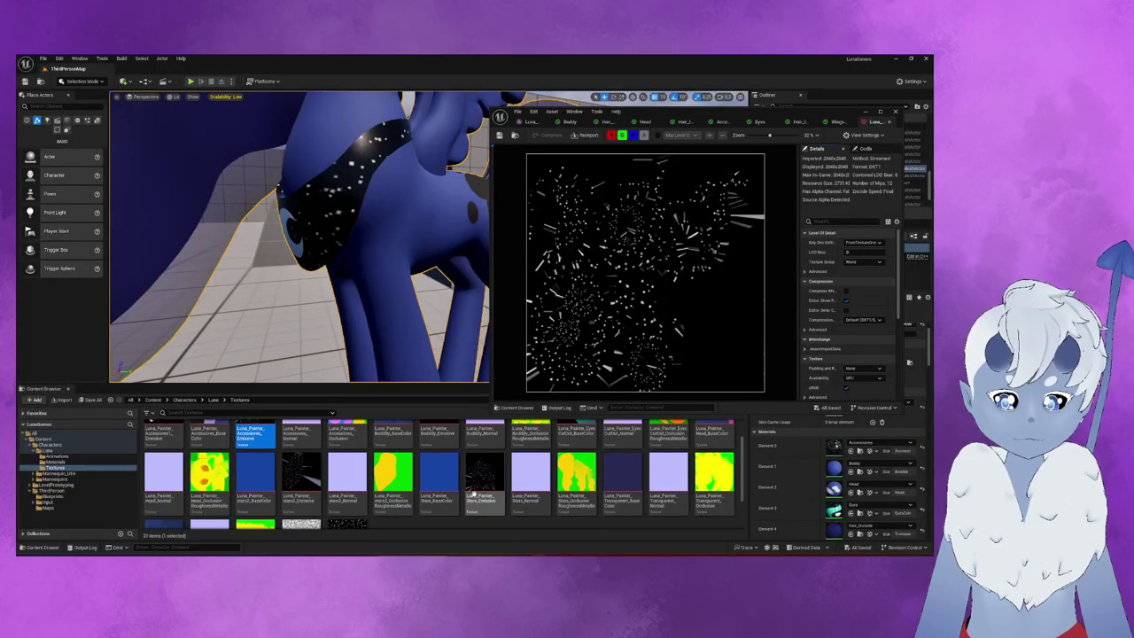
{"action": "right_click", "coordinate": [346, 496]}
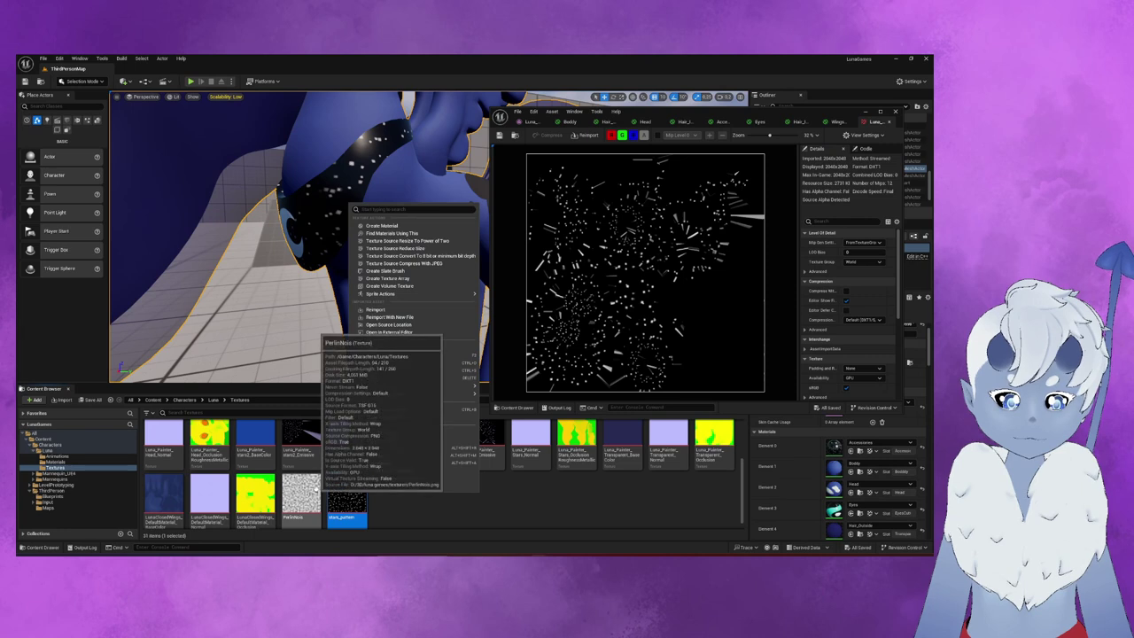
{"action": "right_click", "coordinate": [303, 498]}
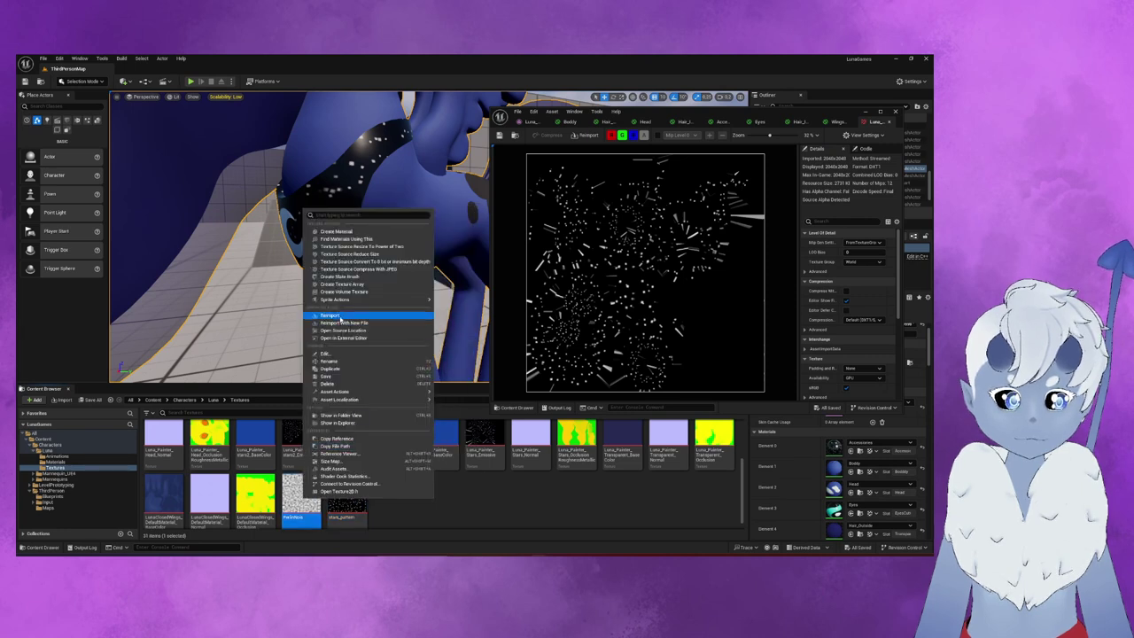
{"action": "left_click", "coordinate": [331, 316]}
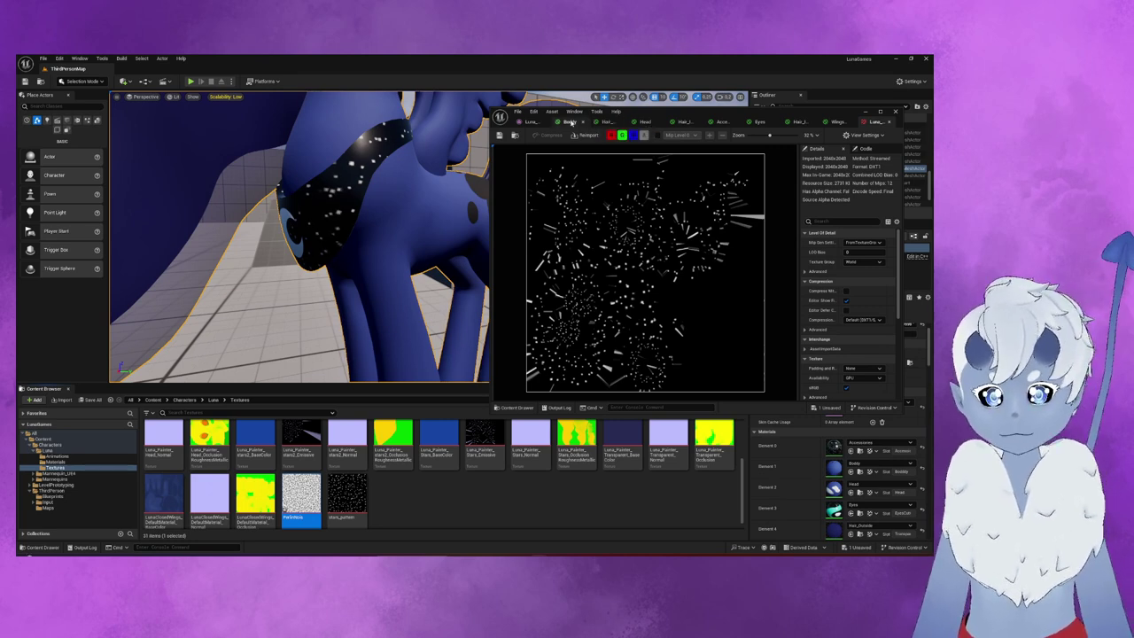
{"action": "left_click", "coordinate": [571, 121]}
{"action": "scroll", "coordinate": [624, 277], "scroll_direction": "up", "scroll_amount": 2}
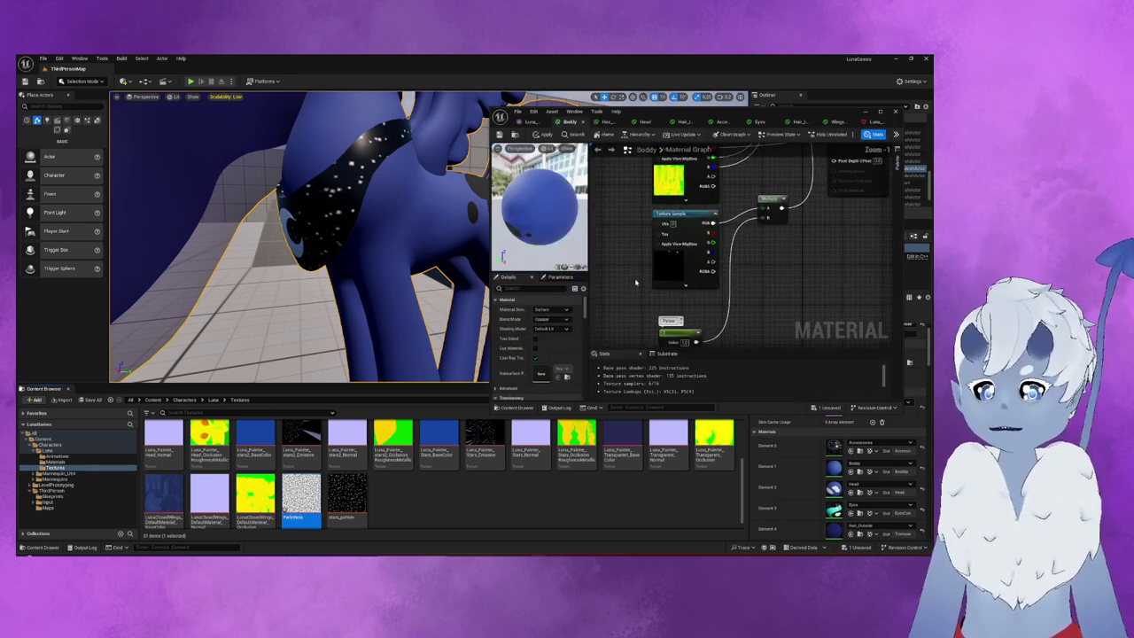
- In the Accessories graph, tune the Panner speed (about 0.03) feeding the Perlin noise Texture Sample
{"action": "left_click", "coordinate": [711, 122]}
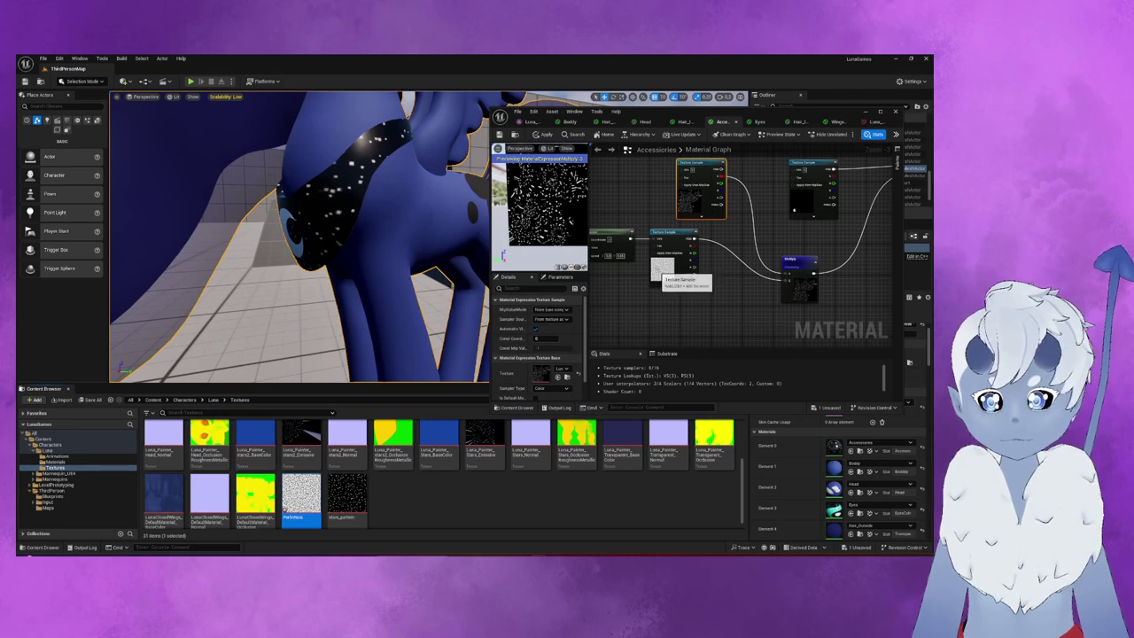
{"action": "right_click_drag", "start_coordinate": [614, 261], "coordinate": [654, 284]}
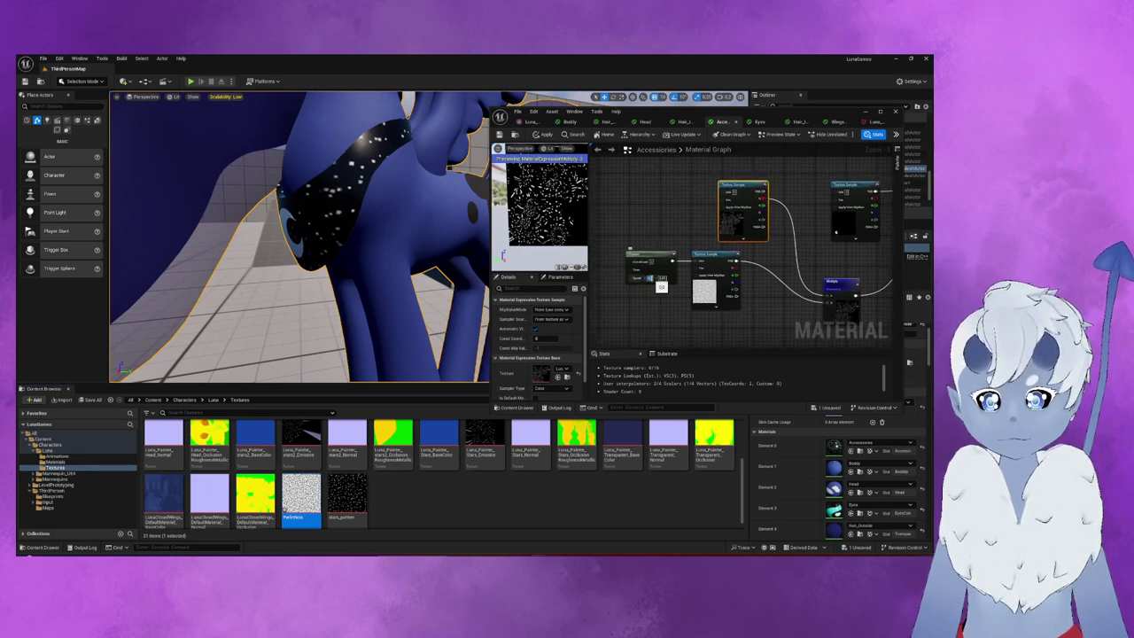
{"action": "left_click_drag", "start_coordinate": [657, 282], "coordinate": [660, 282]}
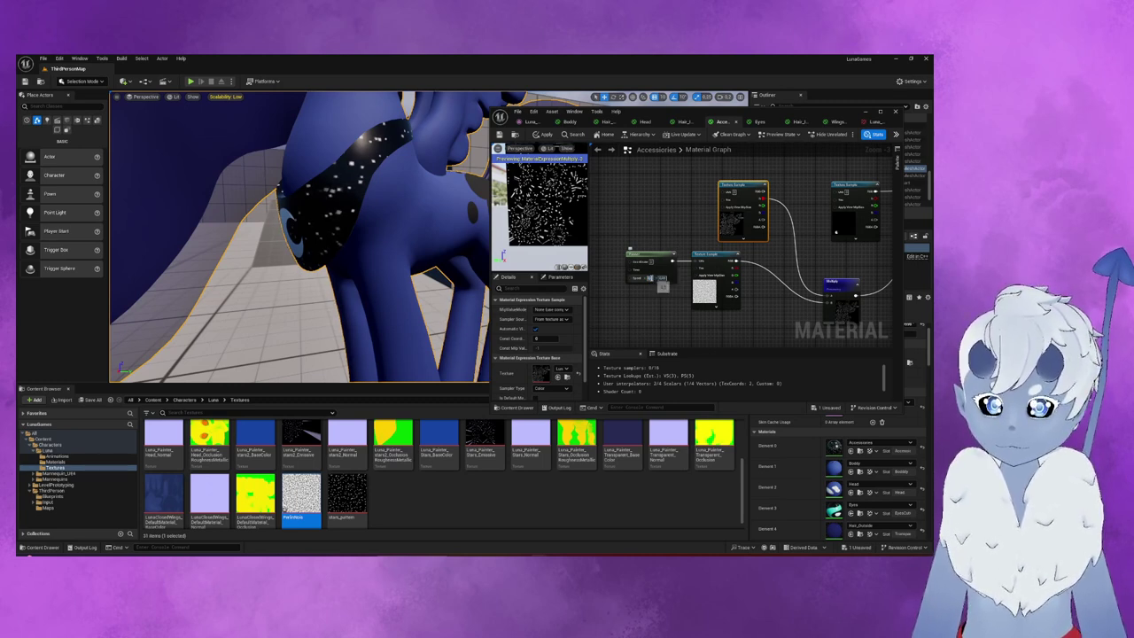
{"action": "left_click_drag", "start_coordinate": [660, 280], "coordinate": [663, 282]}
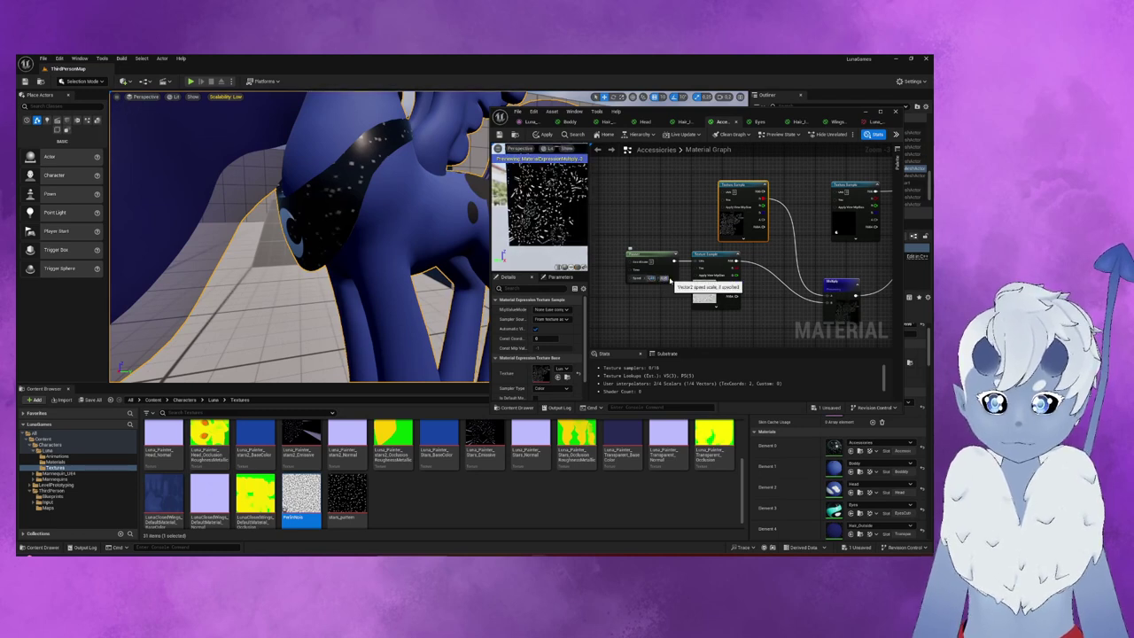
{"action": "left_click_drag", "start_coordinate": [670, 281], "coordinate": [673, 282]}
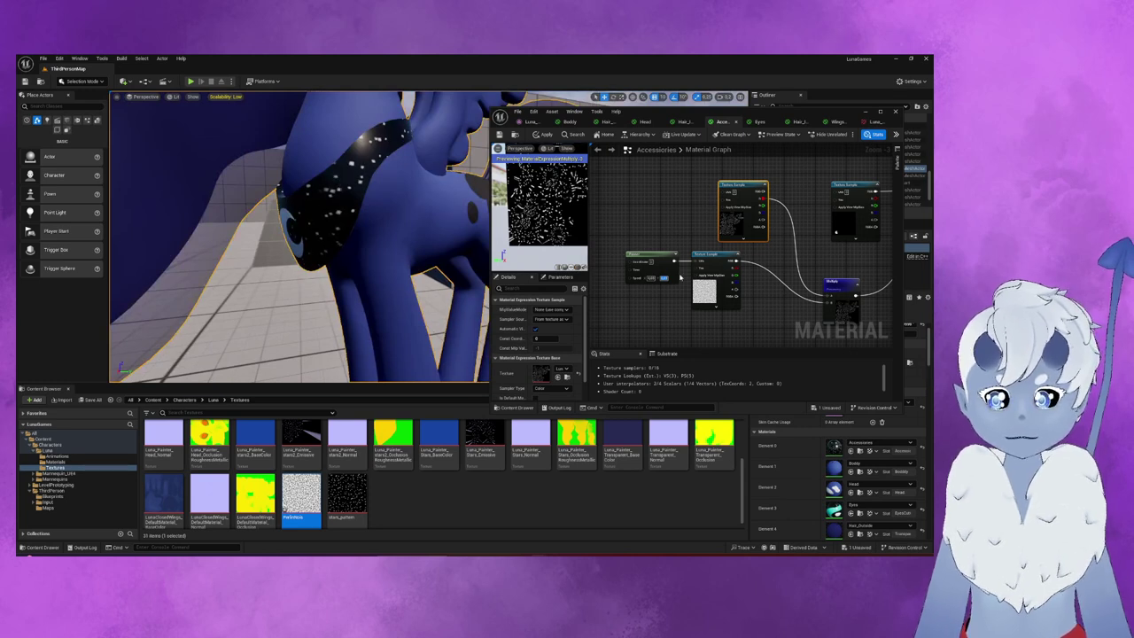
{"action": "left_click", "coordinate": [703, 290]}
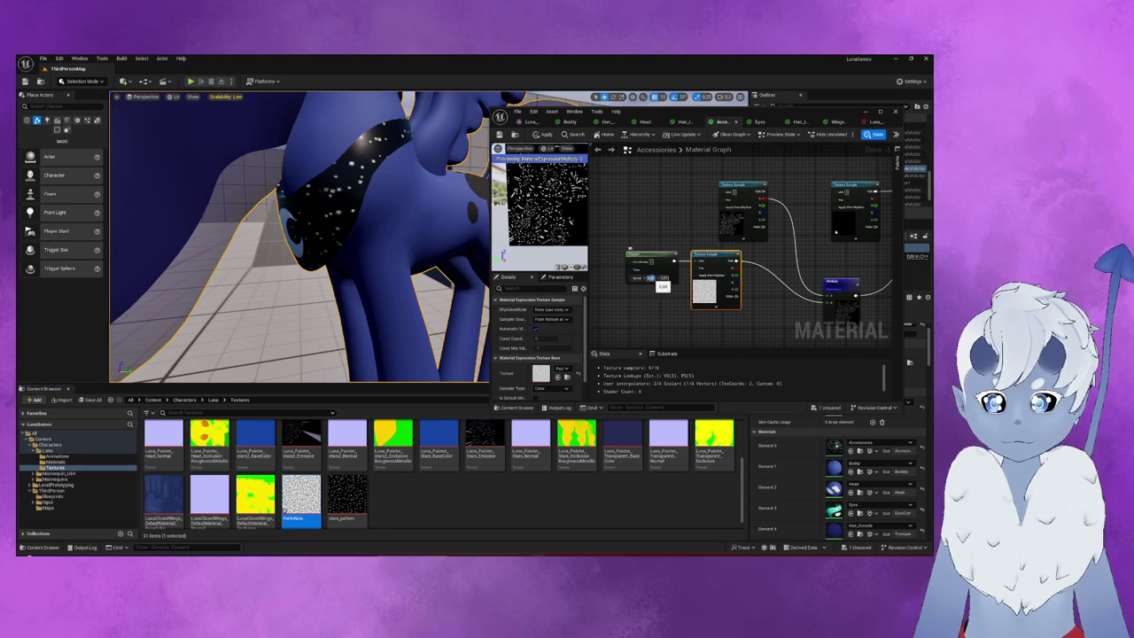
{"action": "left_click_drag", "start_coordinate": [649, 277], "coordinate": [657, 280]}
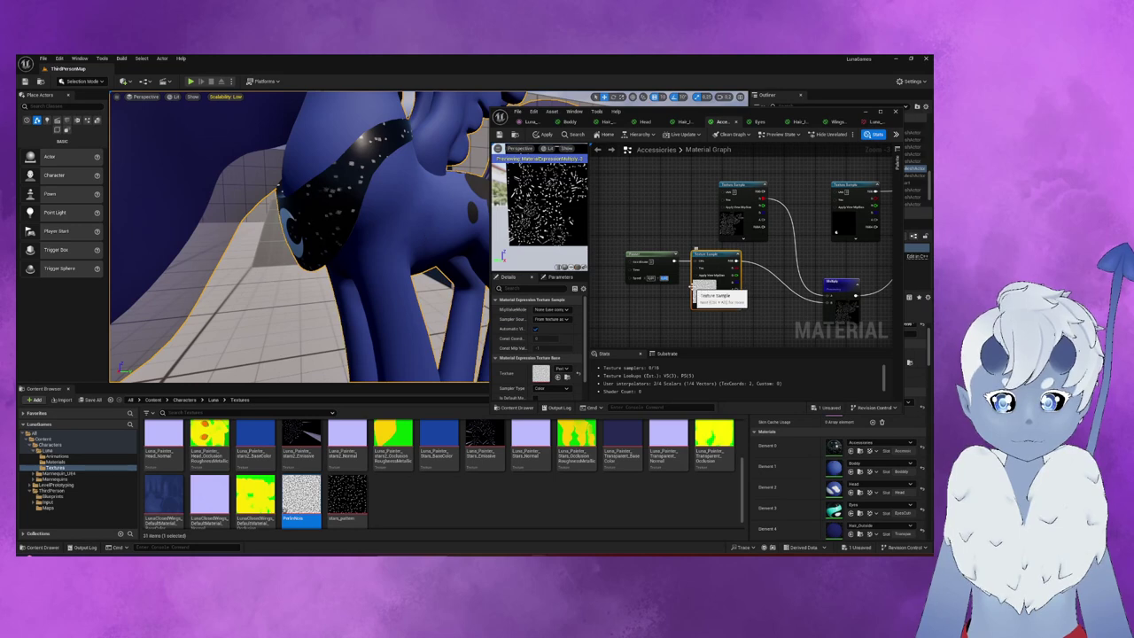
- Preview the Texture Sample node's noise texture on its own with Start Previewing Node
{"action": "right_click", "coordinate": [704, 294]}
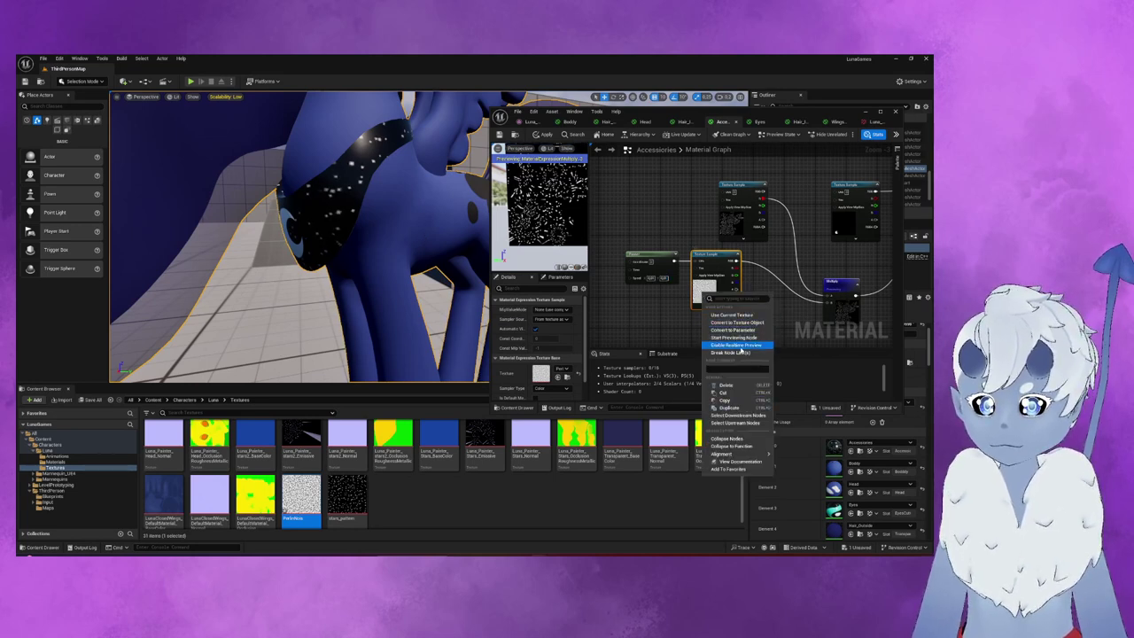
{"action": "left_click", "coordinate": [739, 338]}
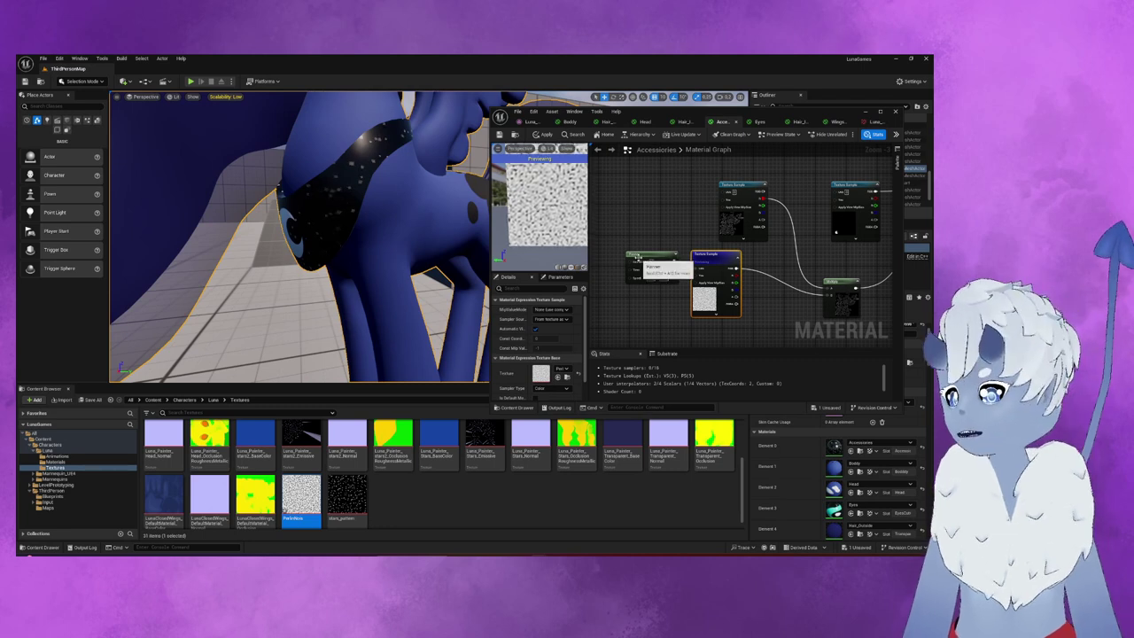
{"action": "left_click", "coordinate": [656, 278]}
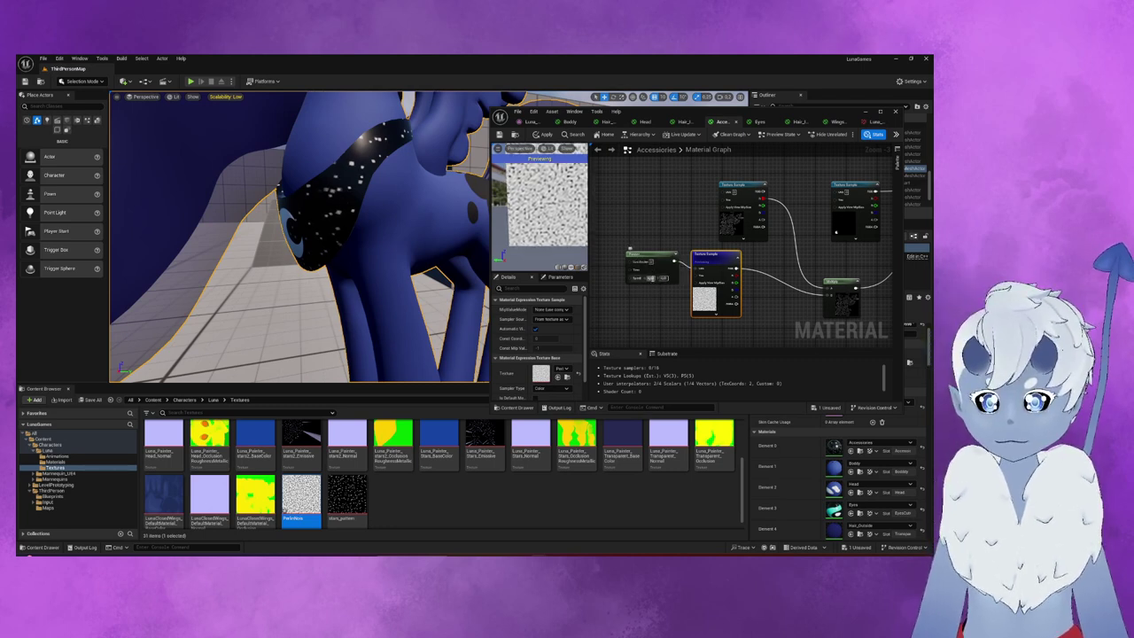
- Set the Panner Speed to small values, from 0.1 down to about 0.007, so the noise drifts slowly
{"action": "type", "text": "0.1"}
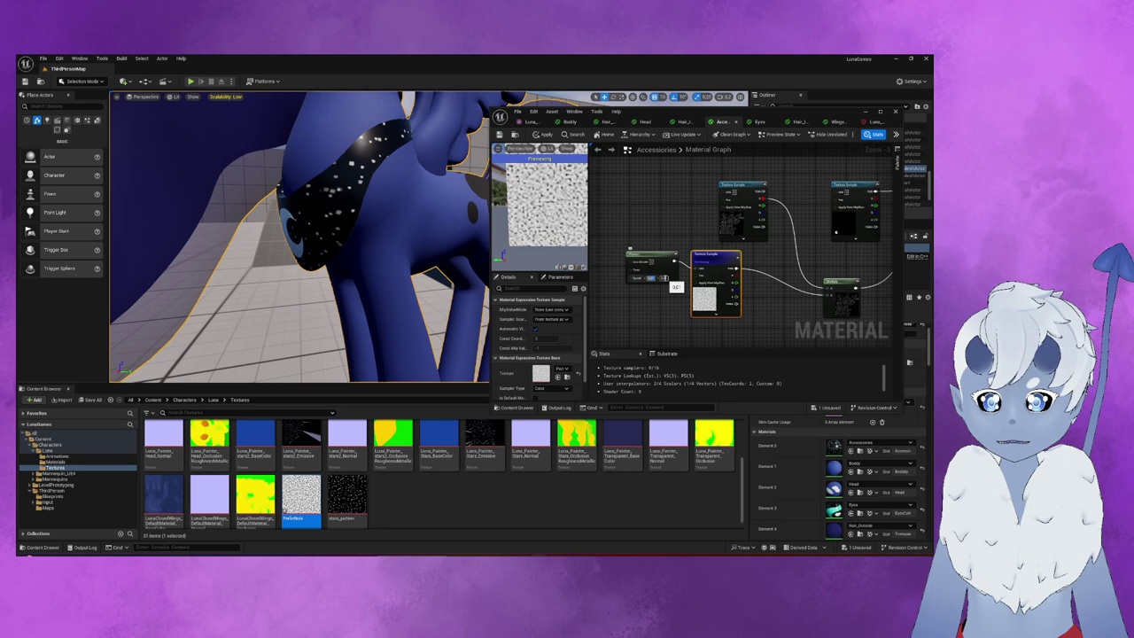
{"action": "key", "text": "Return"}
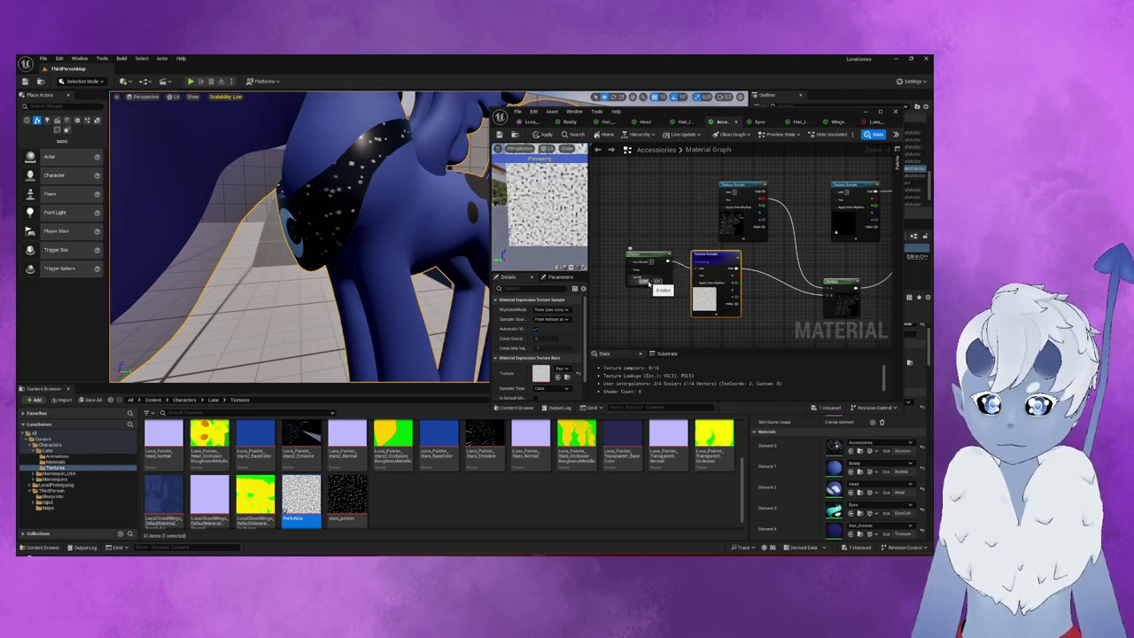
{"action": "left_click_drag", "start_coordinate": [657, 282], "coordinate": [662, 282]}
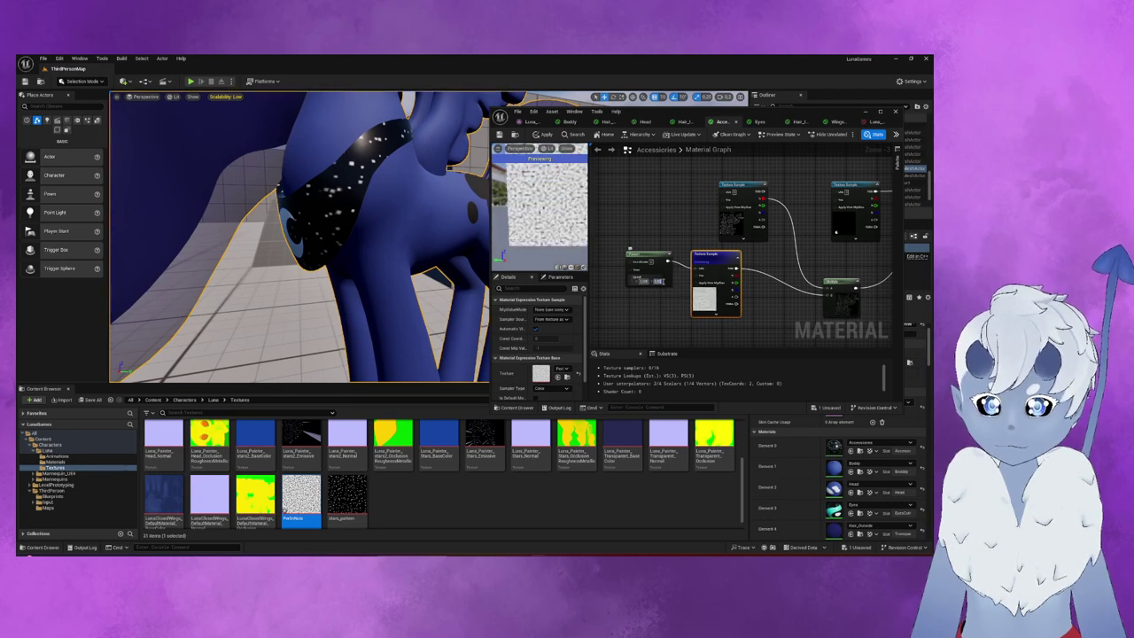
{"action": "left_click_drag", "start_coordinate": [657, 281], "coordinate": [664, 281]}
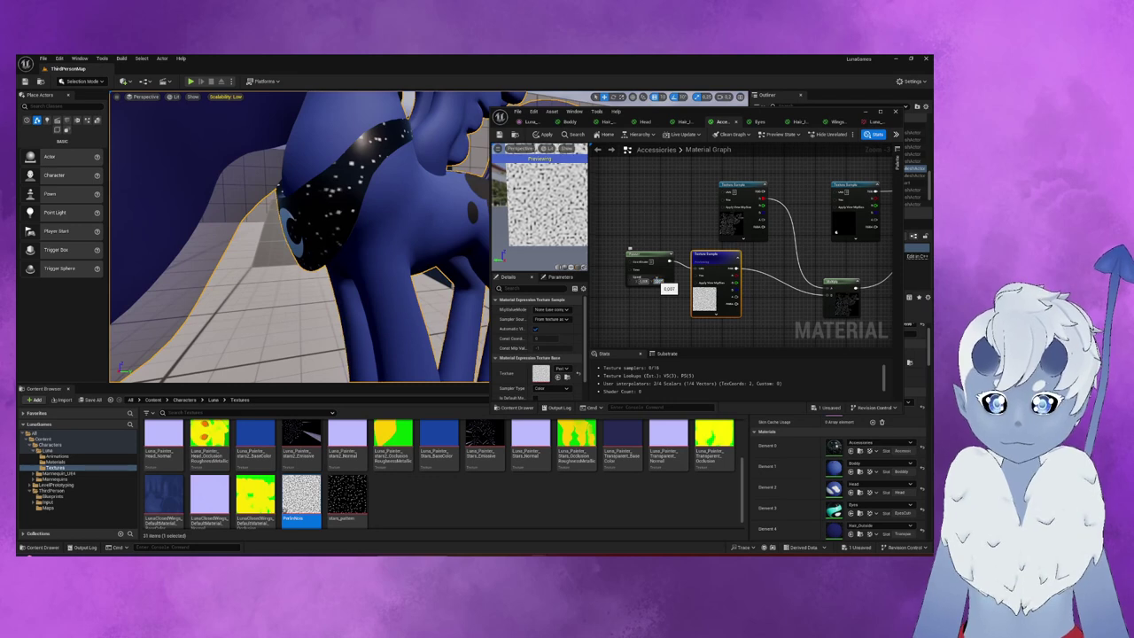
{"action": "left_click", "coordinate": [657, 281]}
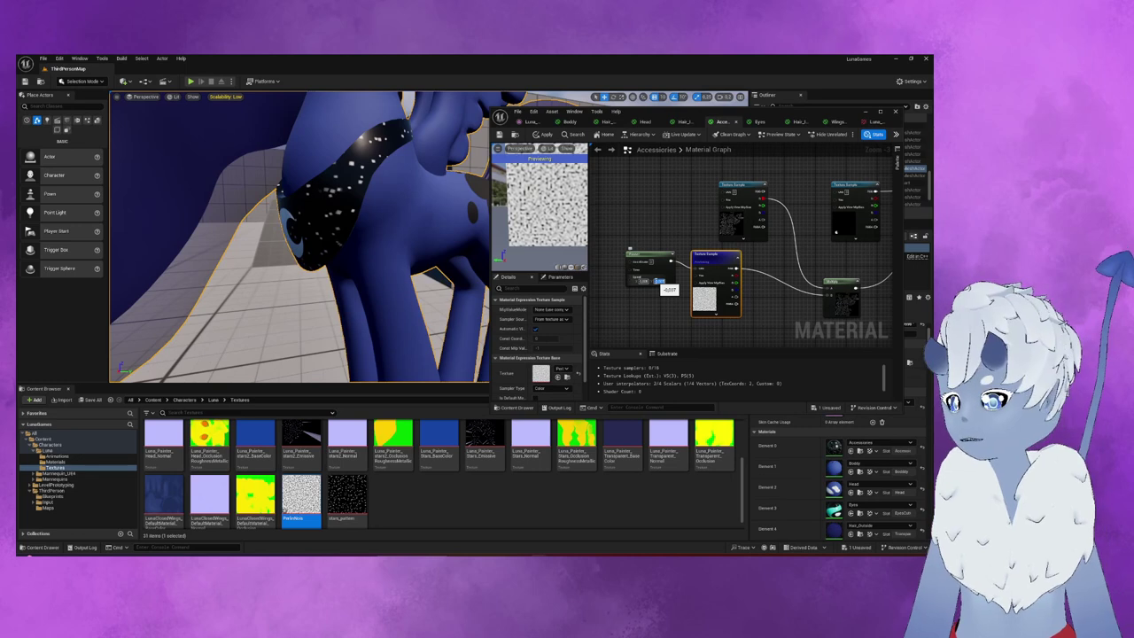
{"action": "key", "text": "f"}
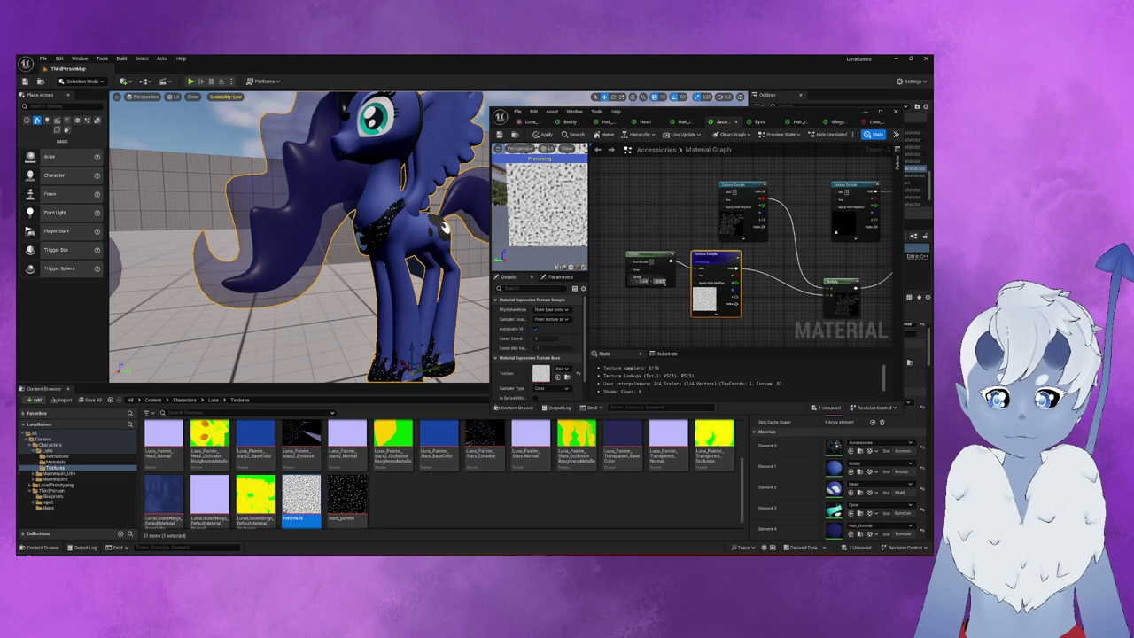
{"action": "left_click", "coordinate": [656, 281]}
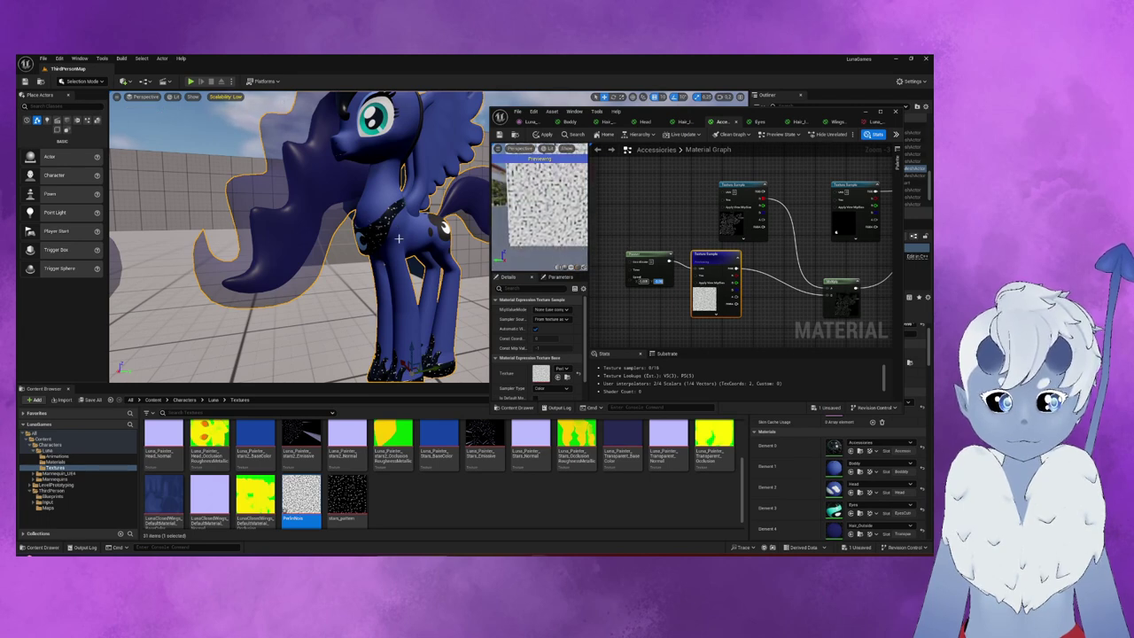
{"action": "scroll", "coordinate": [379, 223], "scroll_direction": "up", "scroll_amount": 5}
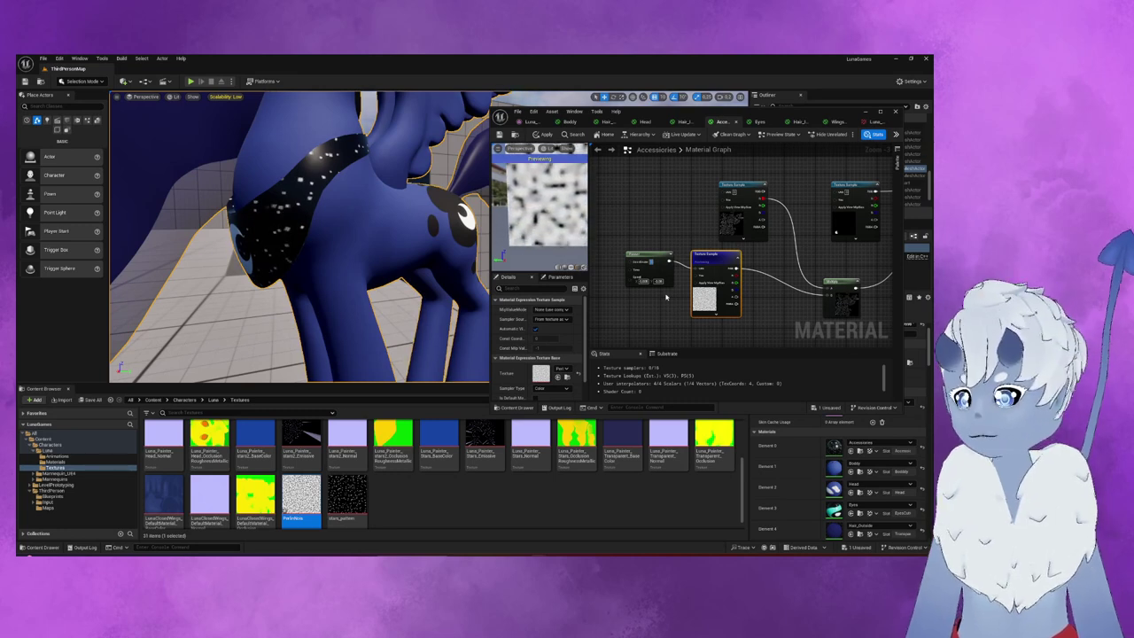
{"action": "right_click_drag", "start_coordinate": [806, 307], "coordinate": [754, 293]}
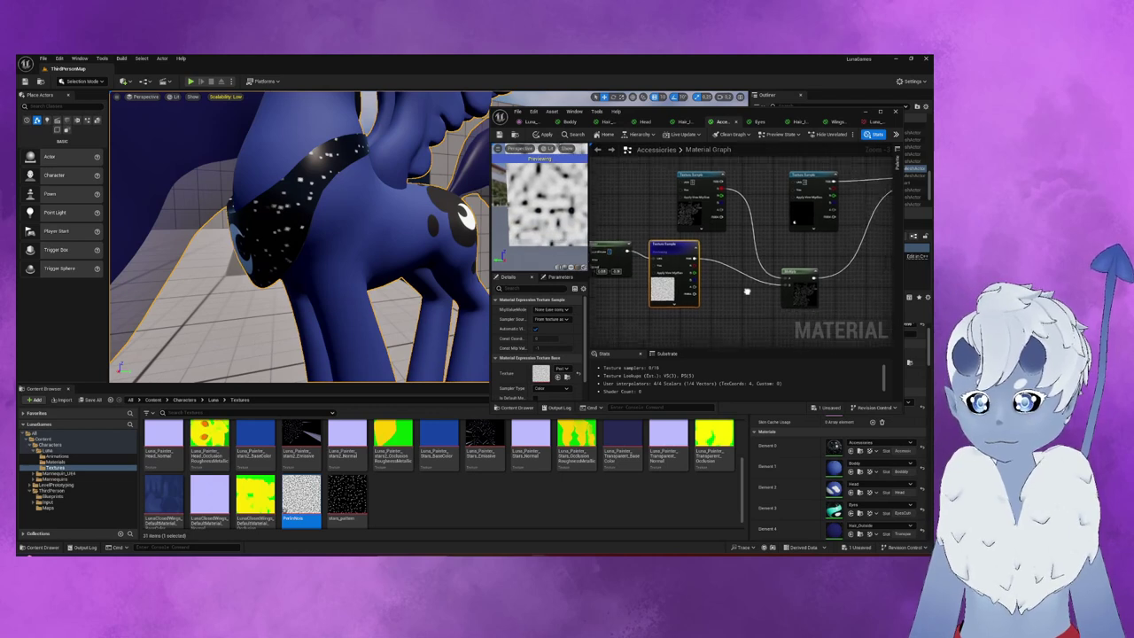
- Preview the Multiply node's output and tilt the preview to see the star texture
{"action": "left_click", "coordinate": [787, 290]}
{"action": "right_click", "coordinate": [787, 291]}
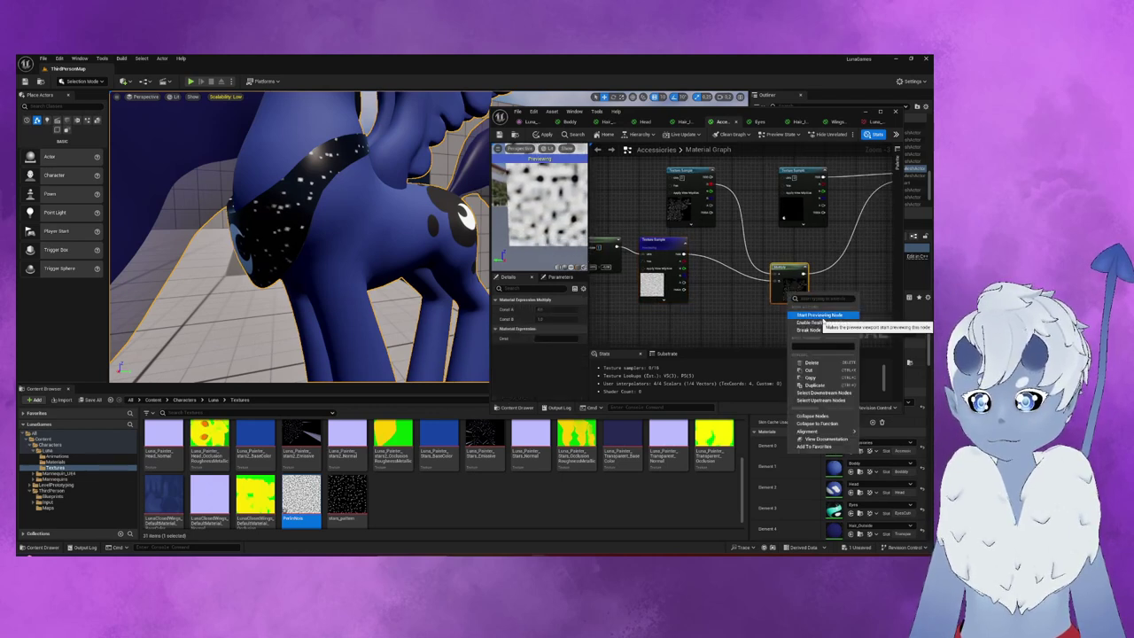
{"action": "left_click", "coordinate": [802, 322]}
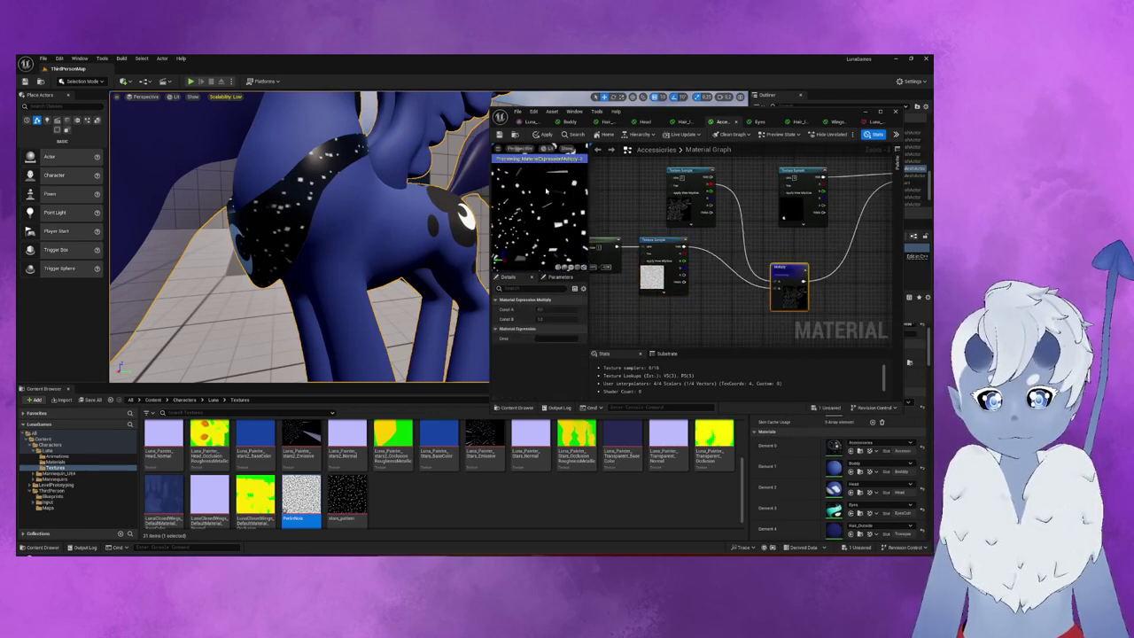
{"action": "left_click_drag", "start_coordinate": [516, 213], "coordinate": [527, 211]}
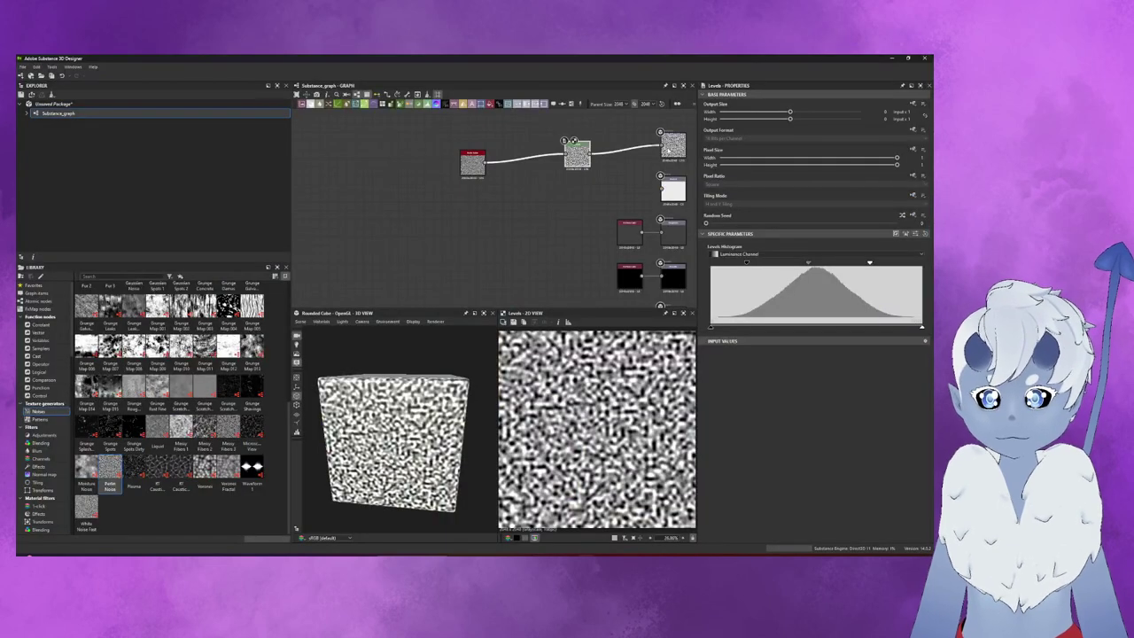
- Adjust the Levels node's output black, output white and midpoint handles so the noise turns mostly white
{"action": "left_click", "coordinate": [656, 147]}
{"action": "left_click", "coordinate": [577, 154]}
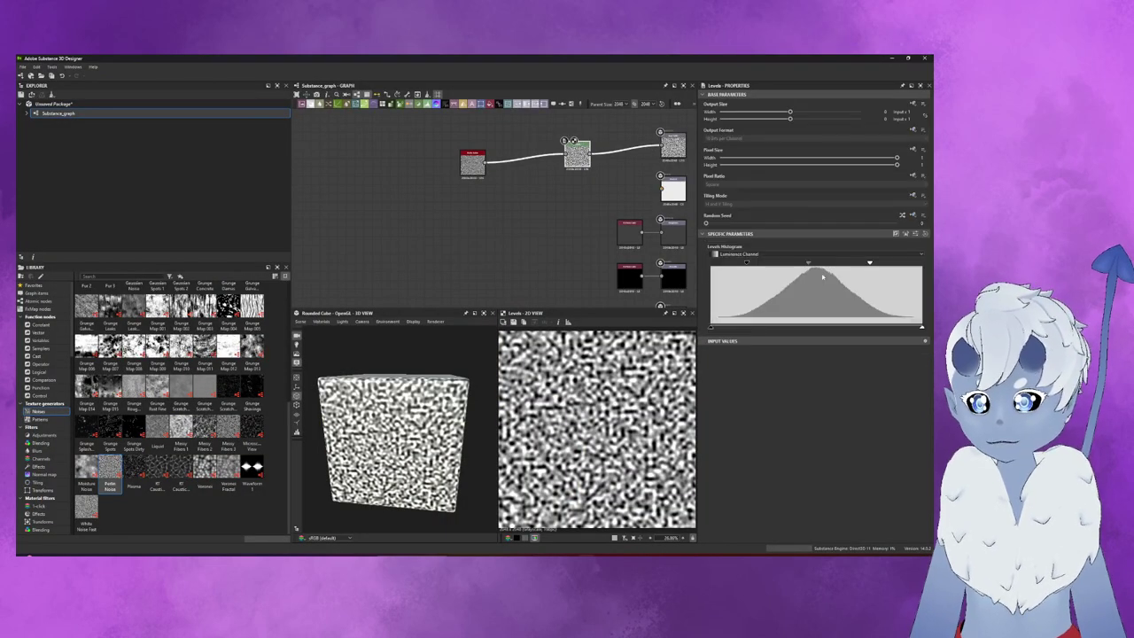
{"action": "left_click_drag", "start_coordinate": [746, 264], "coordinate": [741, 265]}
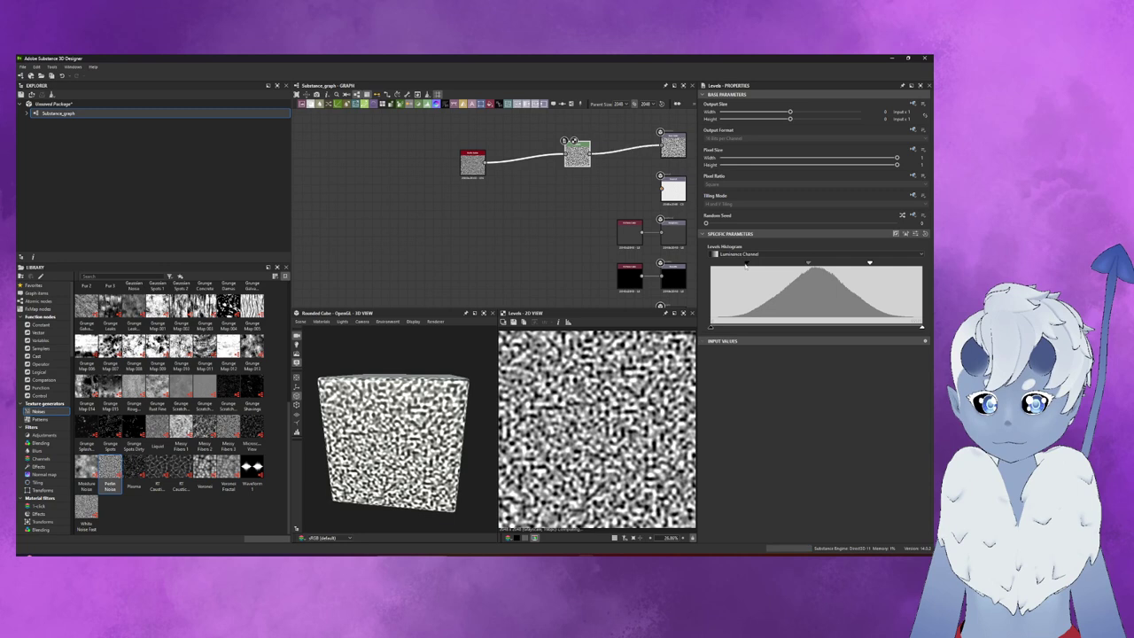
{"action": "left_click_drag", "start_coordinate": [710, 326], "coordinate": [791, 327]}
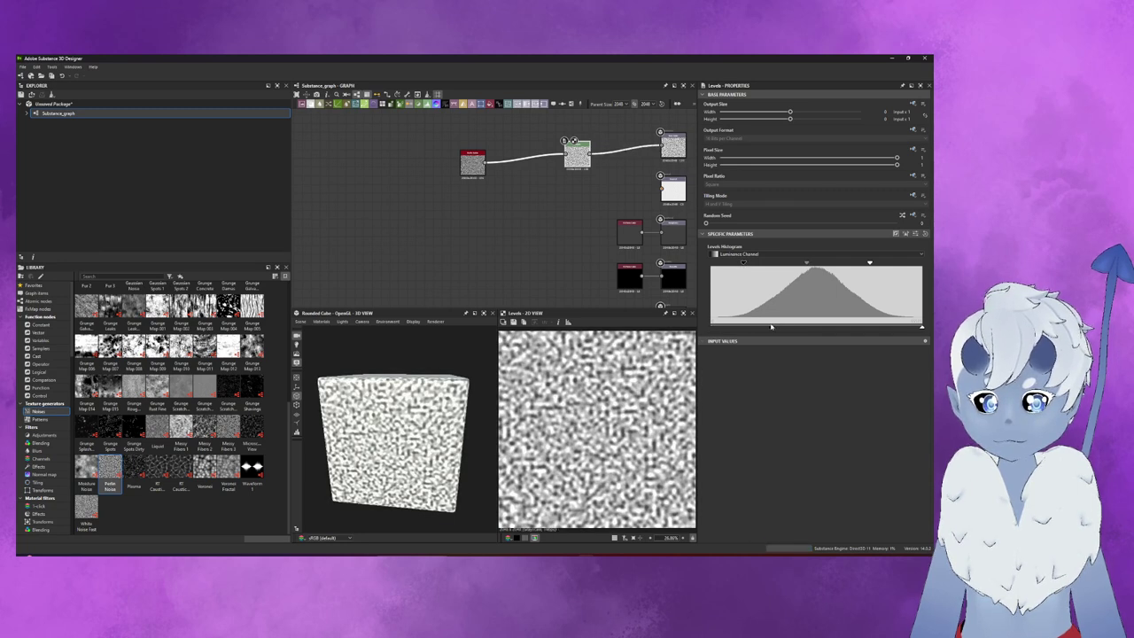
{"action": "left_click_drag", "start_coordinate": [792, 326], "coordinate": [773, 326]}
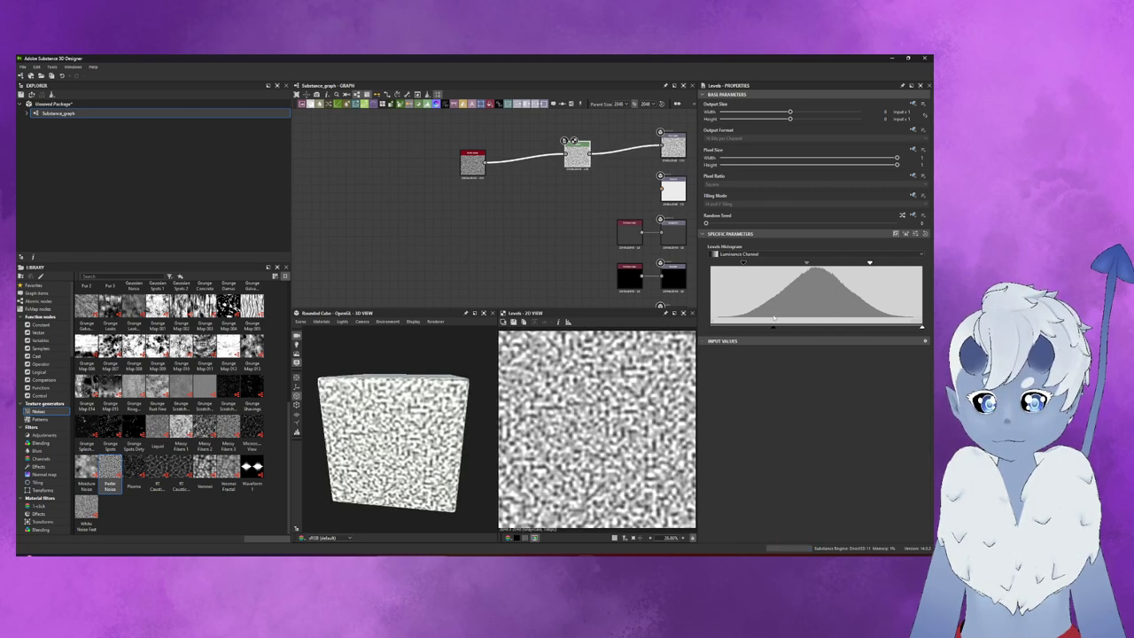
{"action": "left_click_drag", "start_coordinate": [922, 328], "coordinate": [903, 328]}
{"action": "left_click_drag", "start_coordinate": [772, 330], "coordinate": [822, 329]}
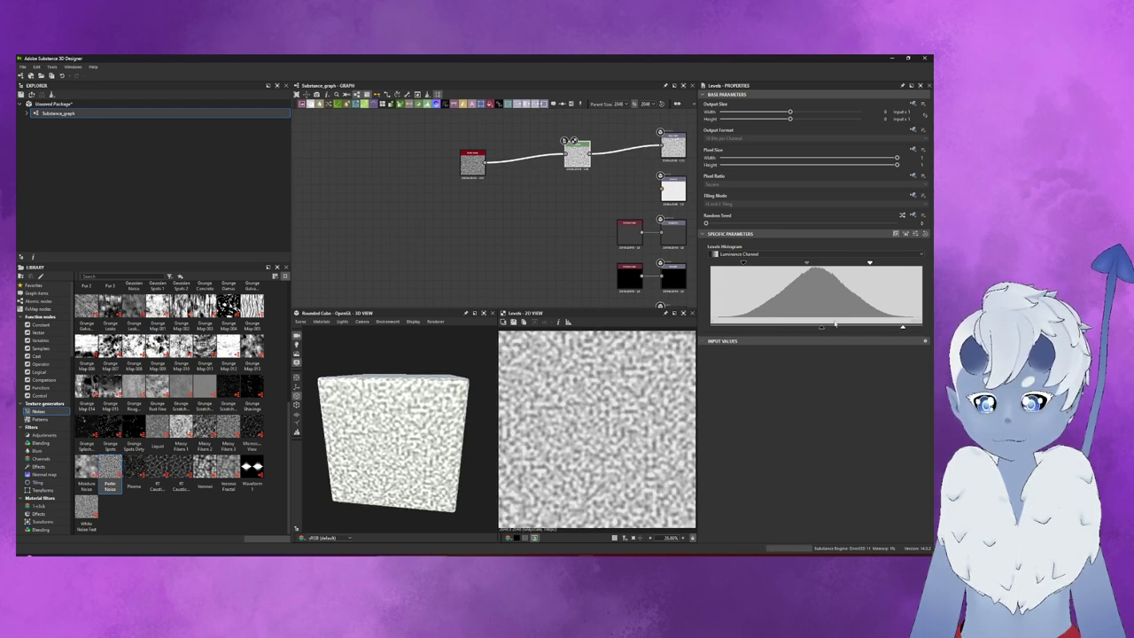
{"action": "left_click_drag", "start_coordinate": [902, 326], "coordinate": [922, 327]}
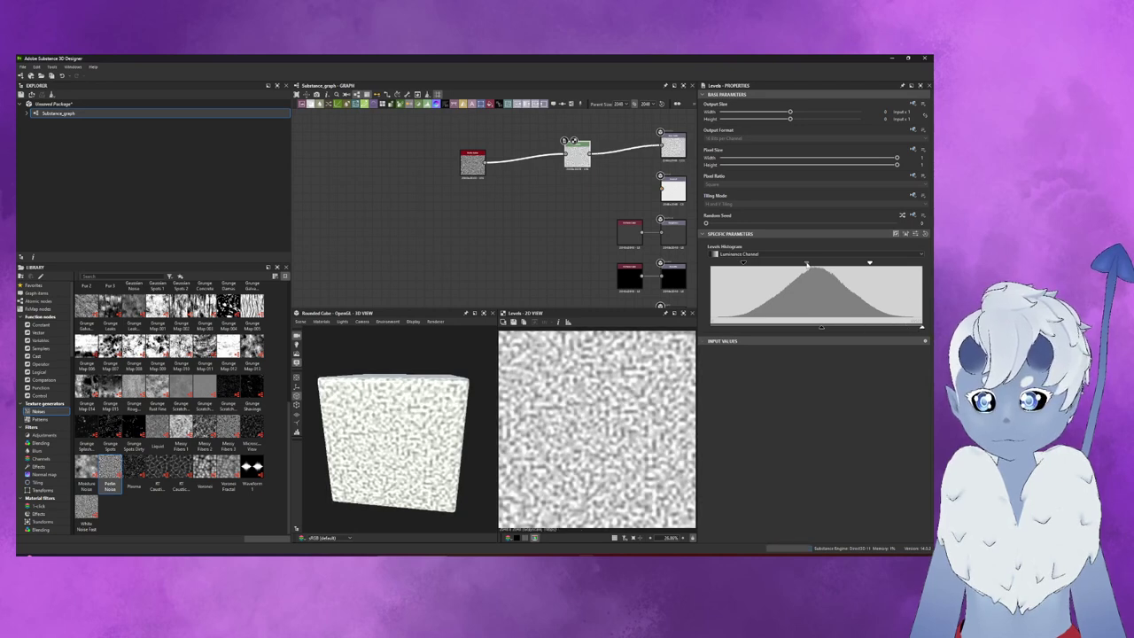
{"action": "left_click_drag", "start_coordinate": [807, 264], "coordinate": [821, 264]}
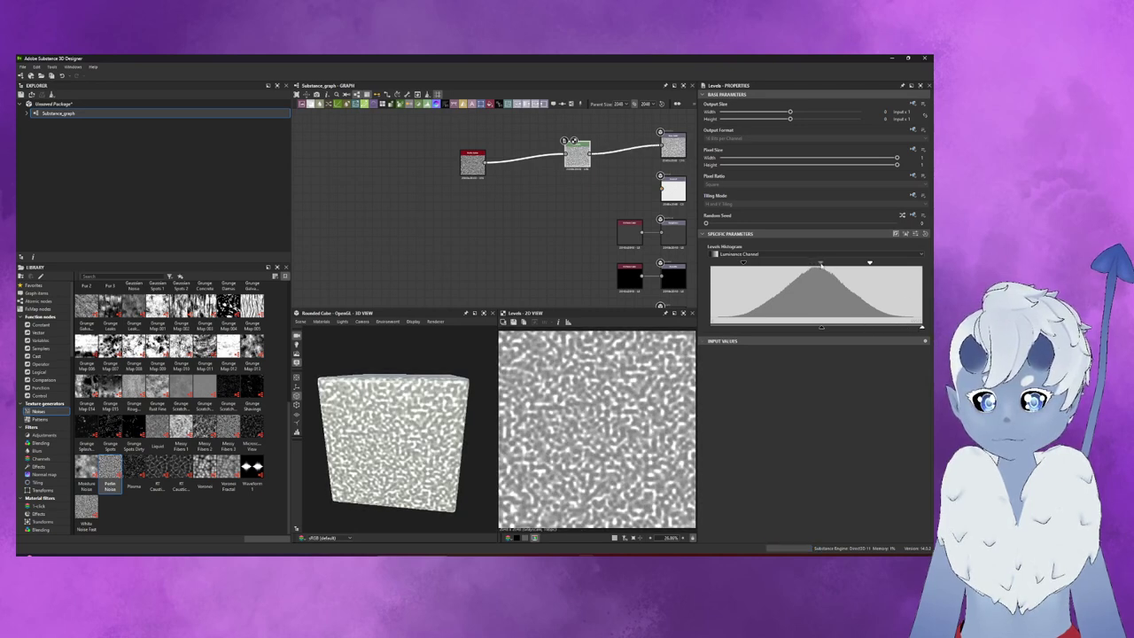
{"action": "left_click_drag", "start_coordinate": [821, 265], "coordinate": [802, 263]}
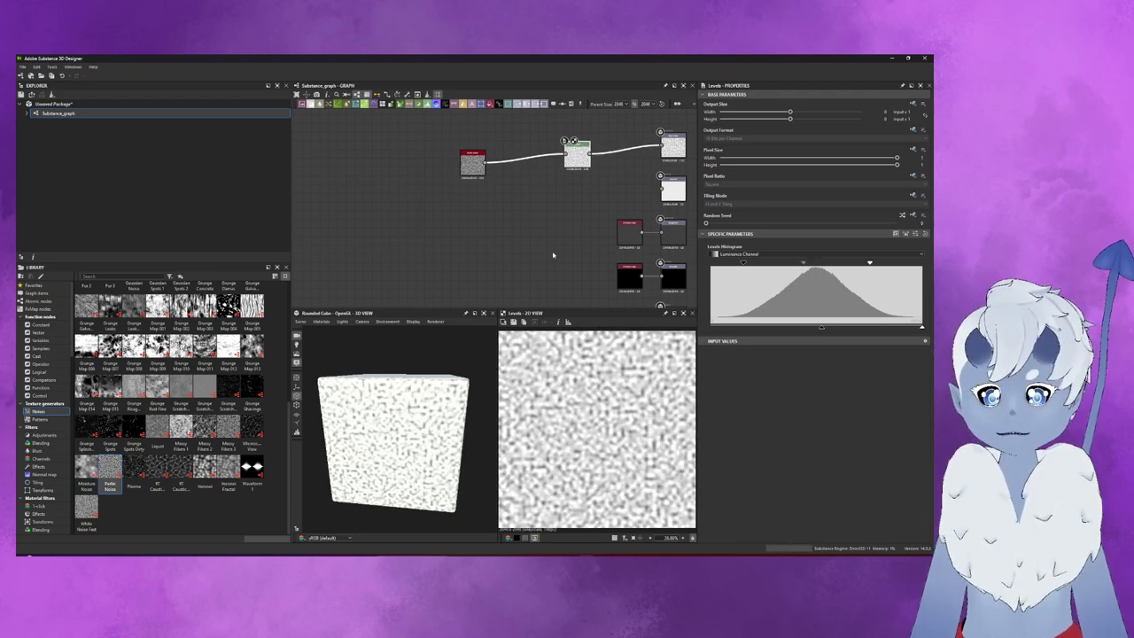
- Save the brightened noise over PerlinNoise.png, replacing the existing file, then return to Unreal Engine
{"action": "left_click", "coordinate": [514, 322]}
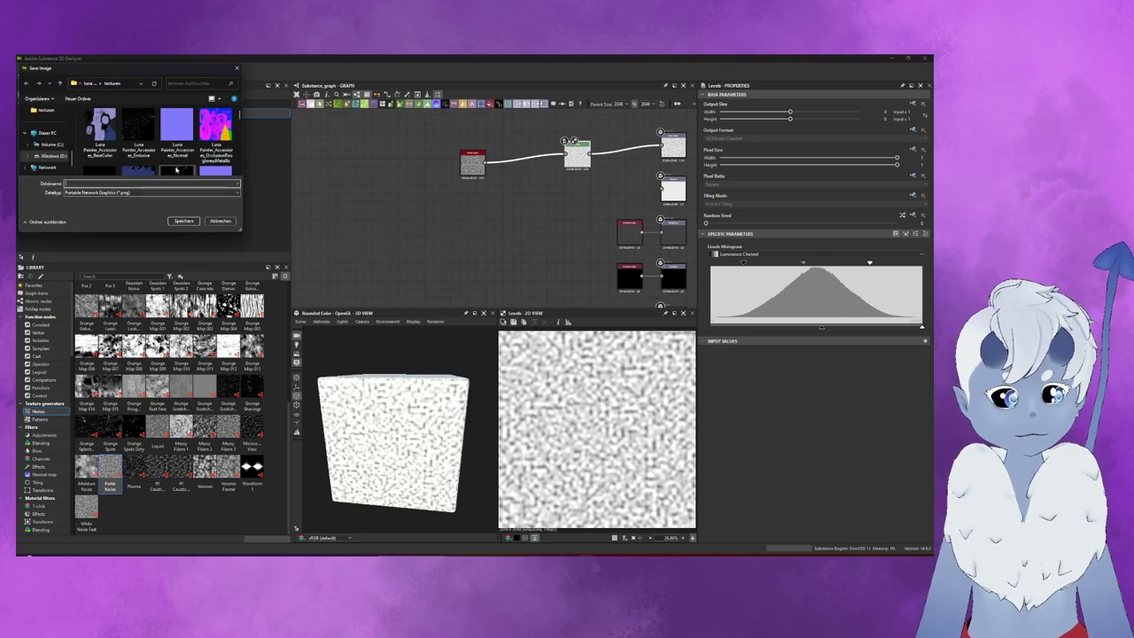
{"action": "left_click", "coordinate": [137, 137]}
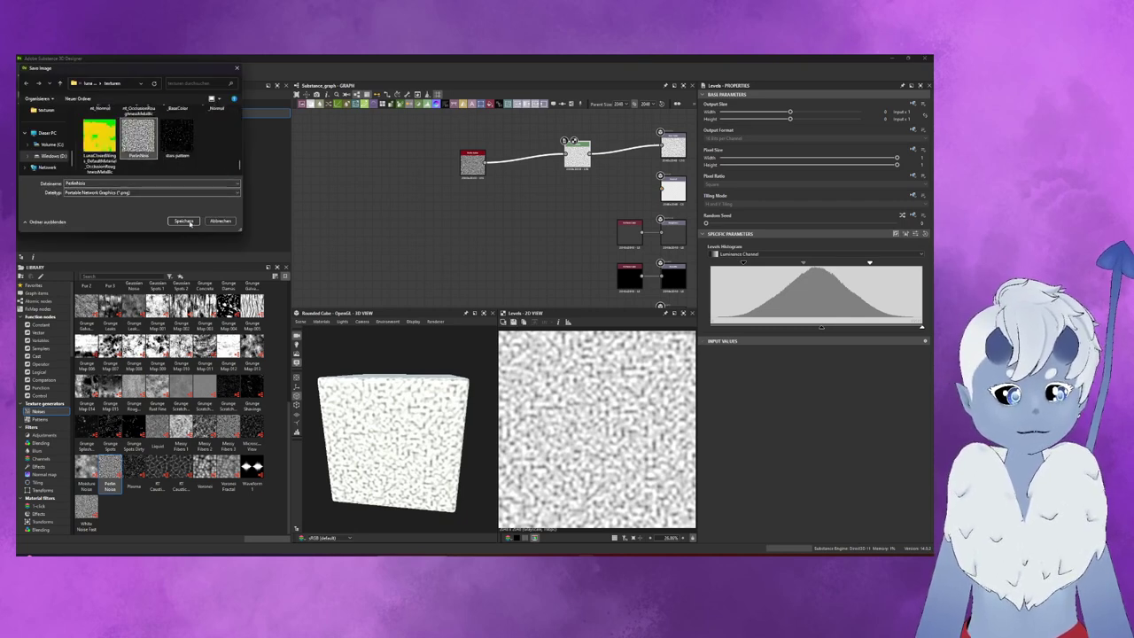
{"action": "left_click", "coordinate": [184, 220]}
{"action": "left_click", "coordinate": [492, 308]}
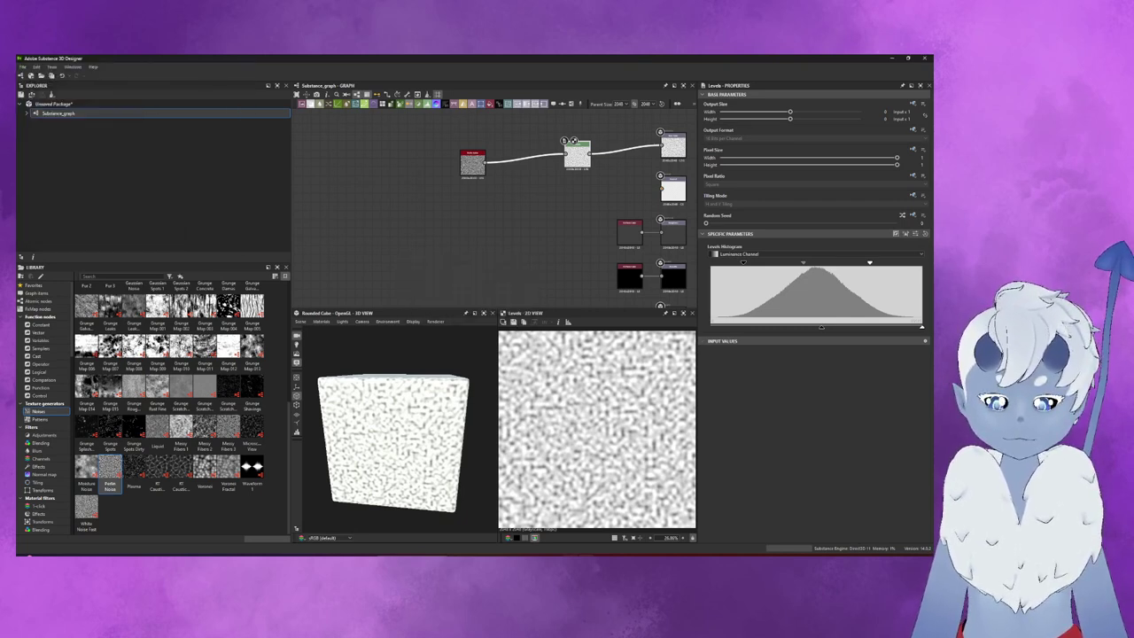
{"action": "mouse_move", "coordinate": [582, 551]}
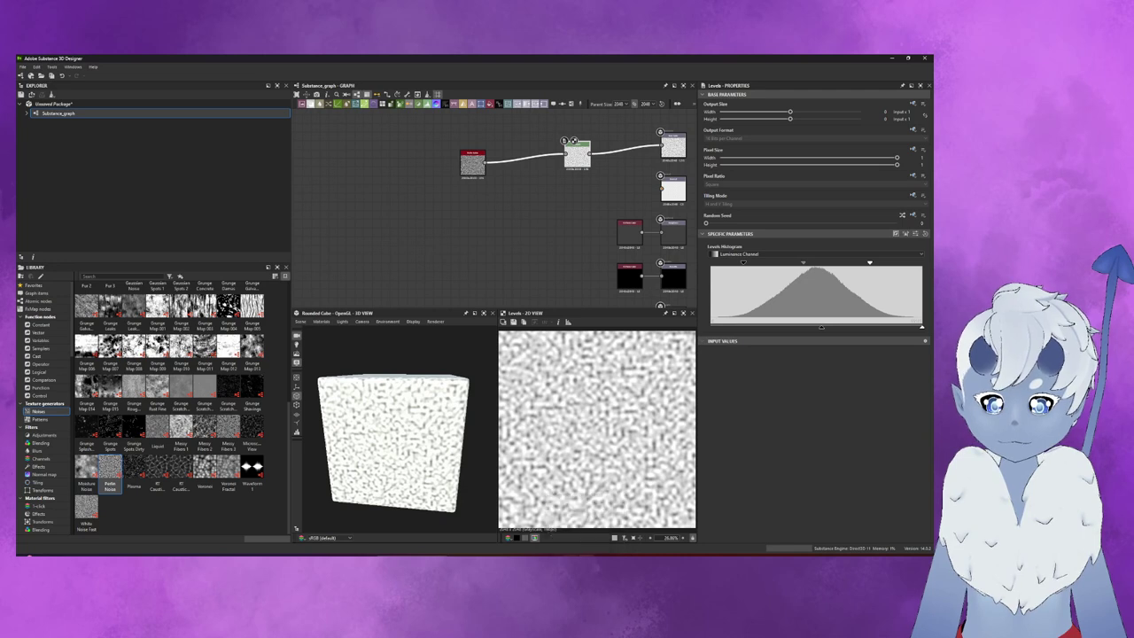
{"action": "left_click", "coordinate": [578, 523]}
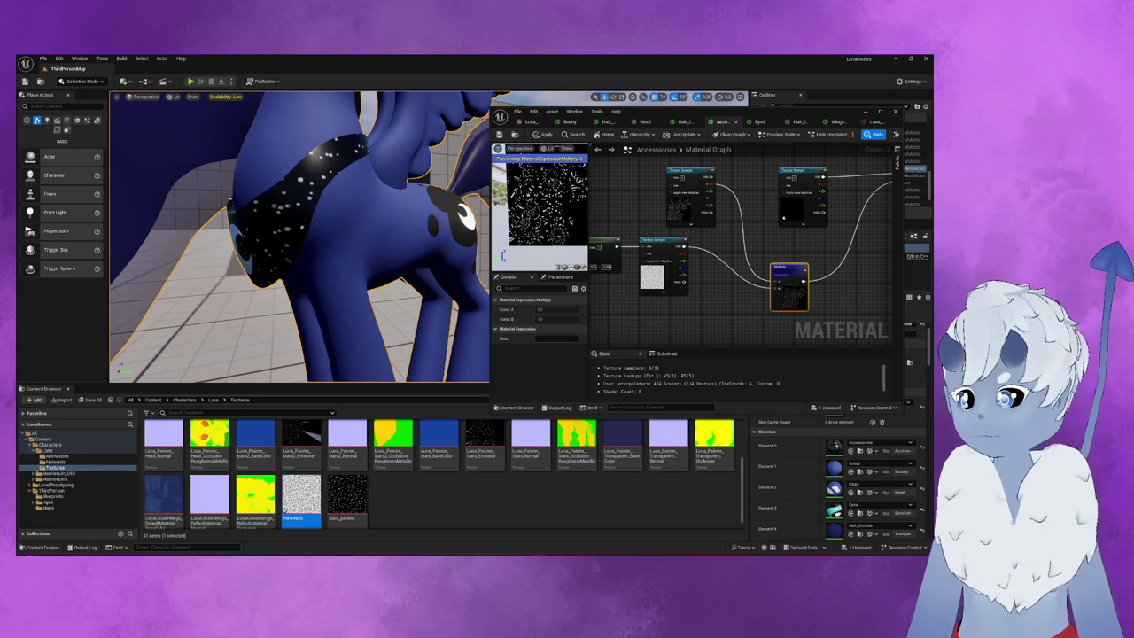
{"action": "left_click", "coordinate": [302, 432]}
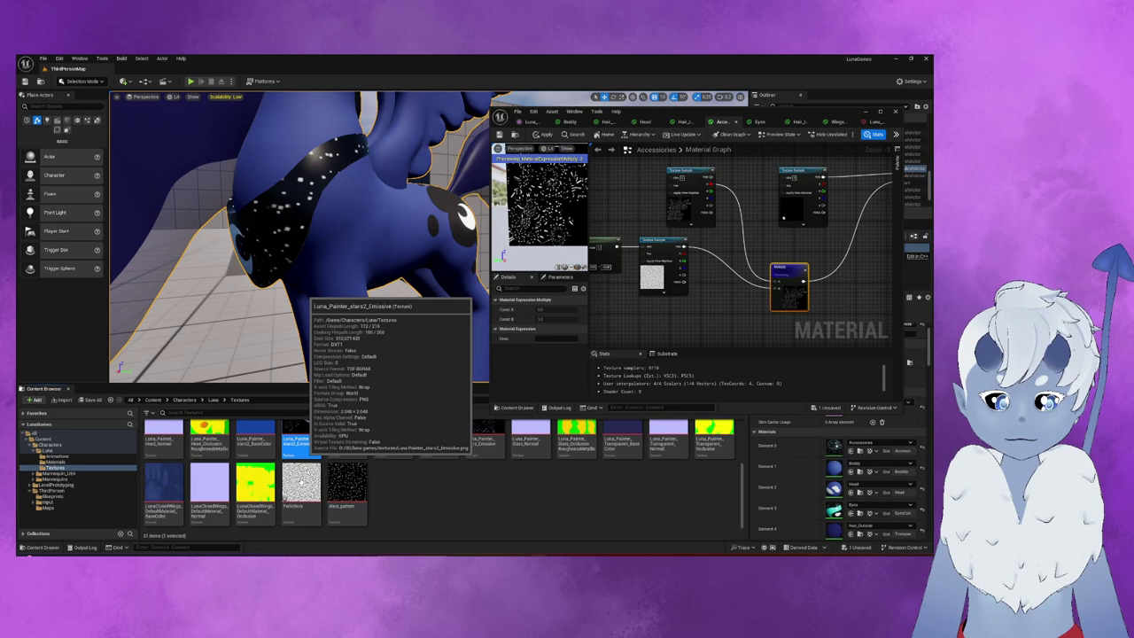
{"action": "left_click", "coordinate": [302, 483]}
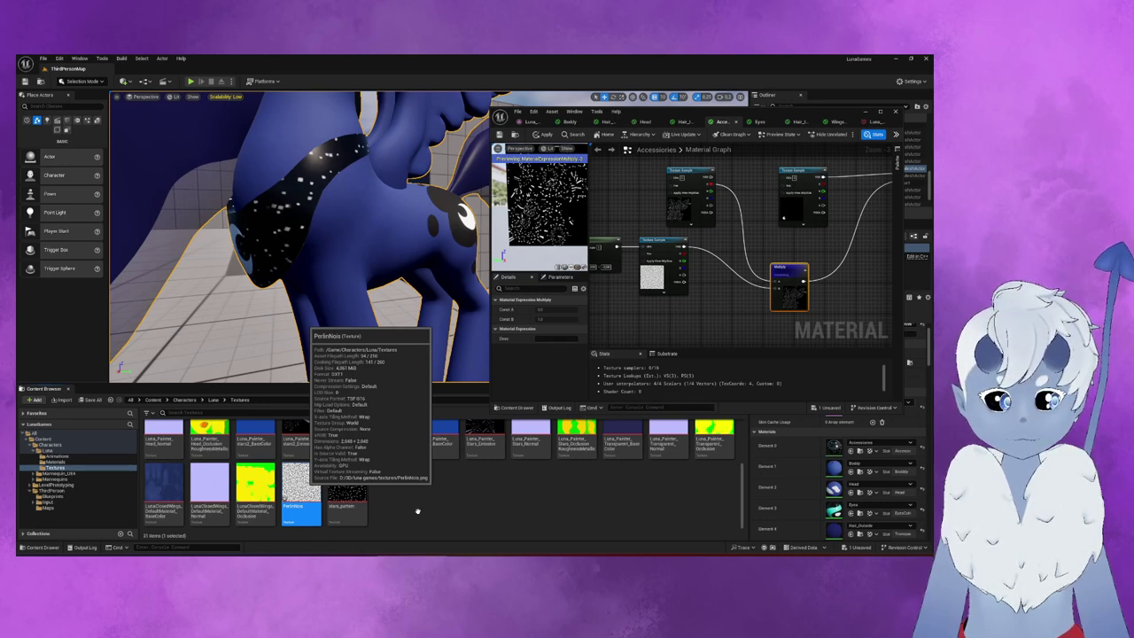
{"action": "left_click", "coordinate": [417, 511]}
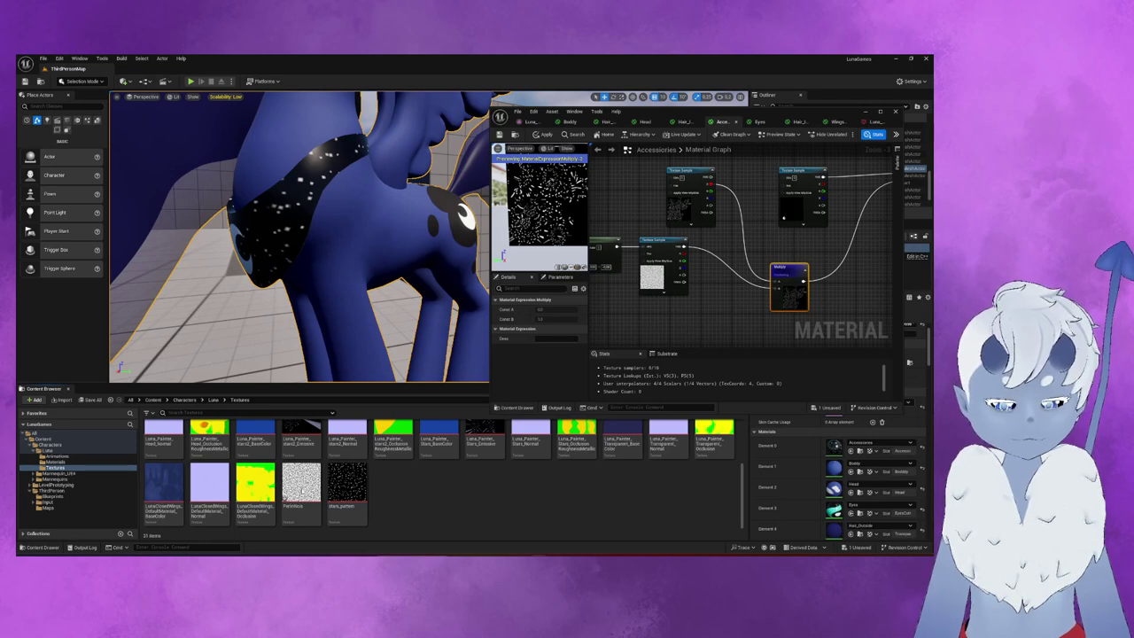
{"action": "right_click", "coordinate": [301, 488]}
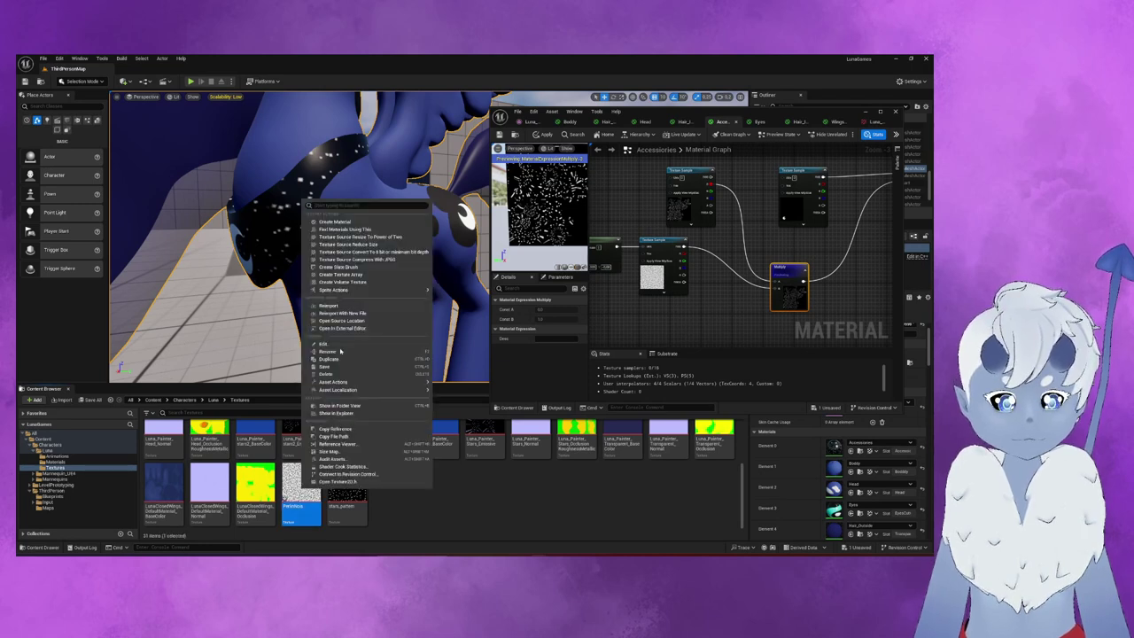
- Reimport the PerlinNoise texture and save it with Save All and Save Selected
{"action": "left_click", "coordinate": [329, 306]}
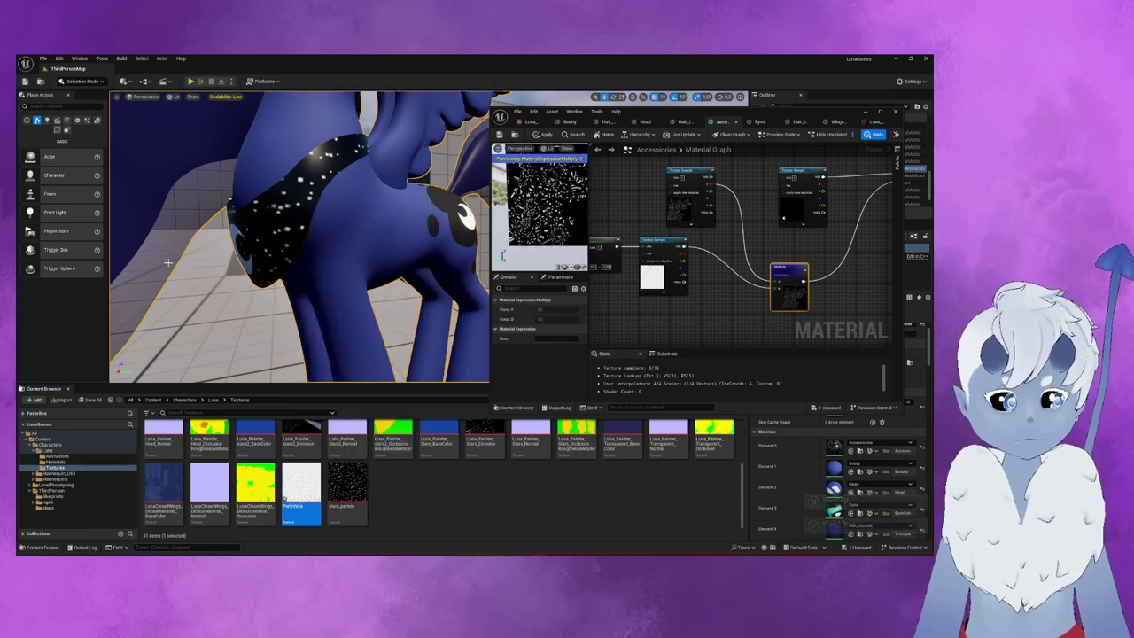
{"action": "left_click", "coordinate": [90, 400]}
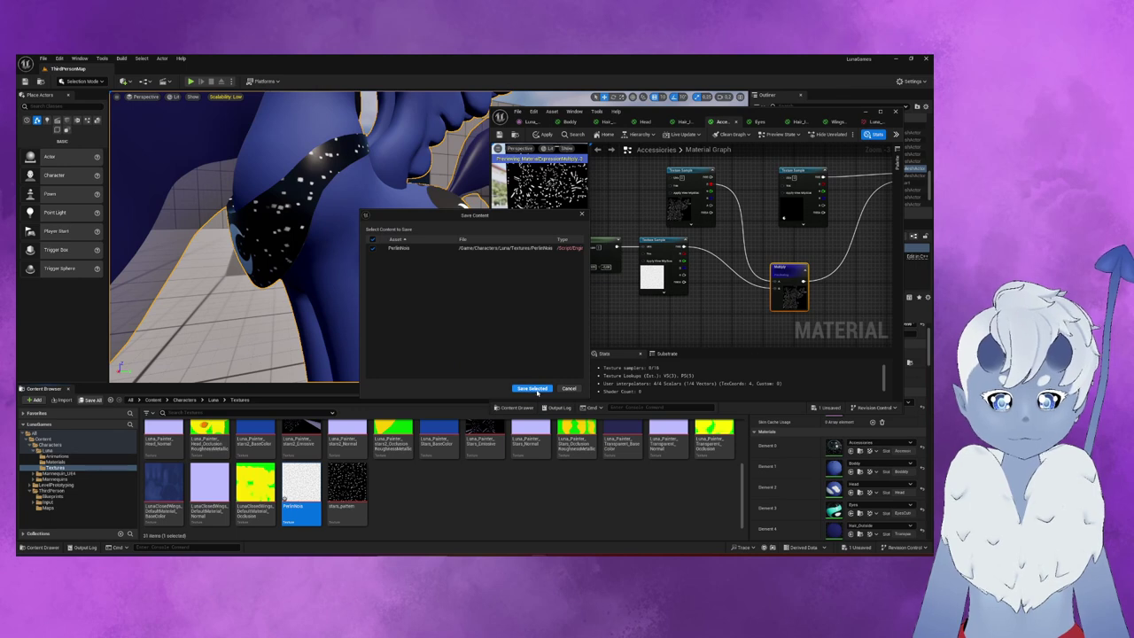
{"action": "left_click", "coordinate": [535, 389]}
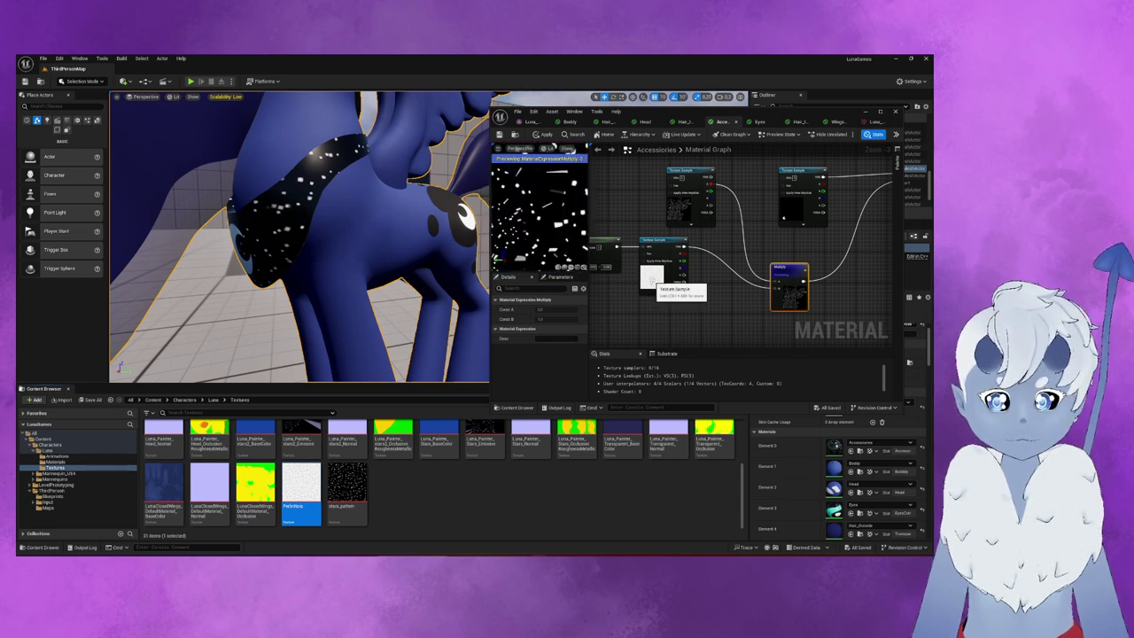
- Preview the Texture Sample node alone and zoom in on the reimported noise texture
{"action": "left_click", "coordinate": [653, 280]}
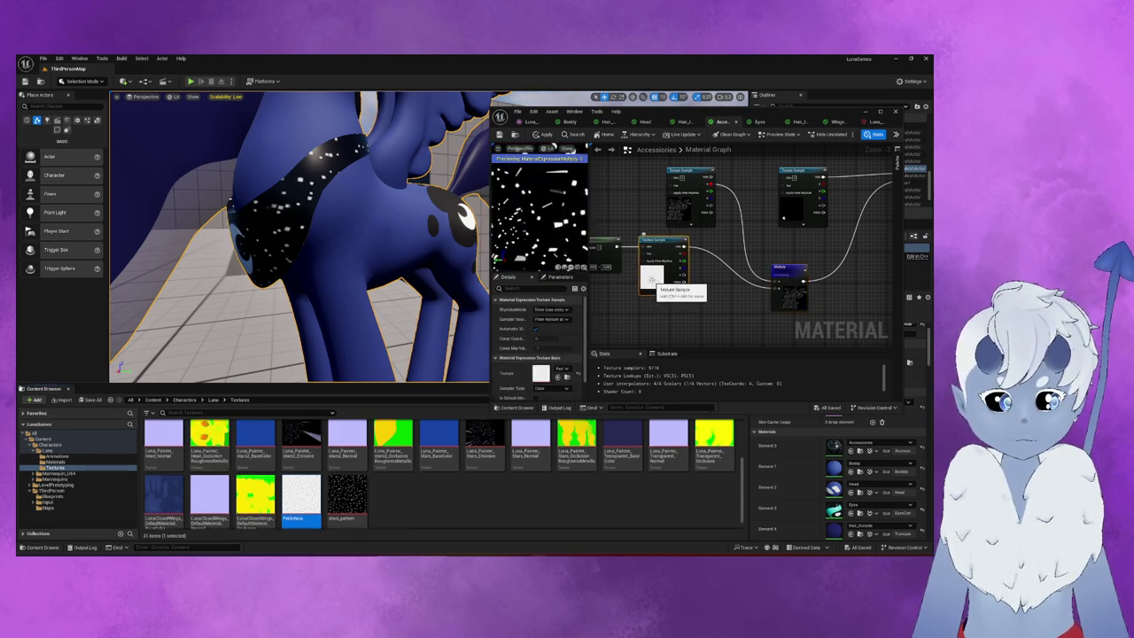
{"action": "right_click", "coordinate": [652, 280]}
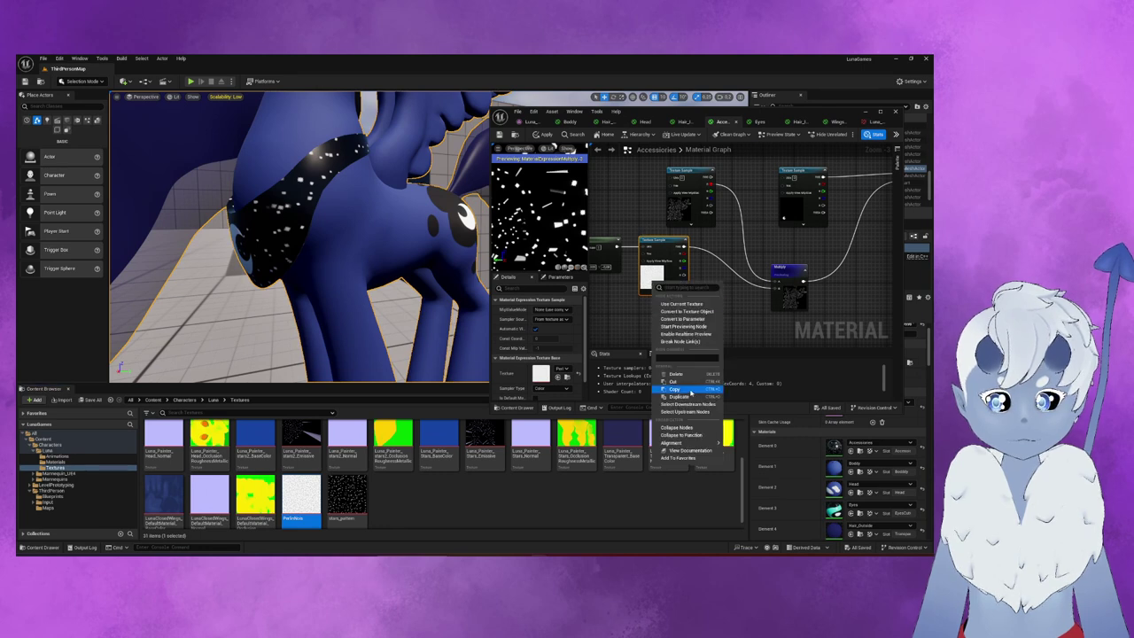
{"action": "left_click", "coordinate": [688, 327]}
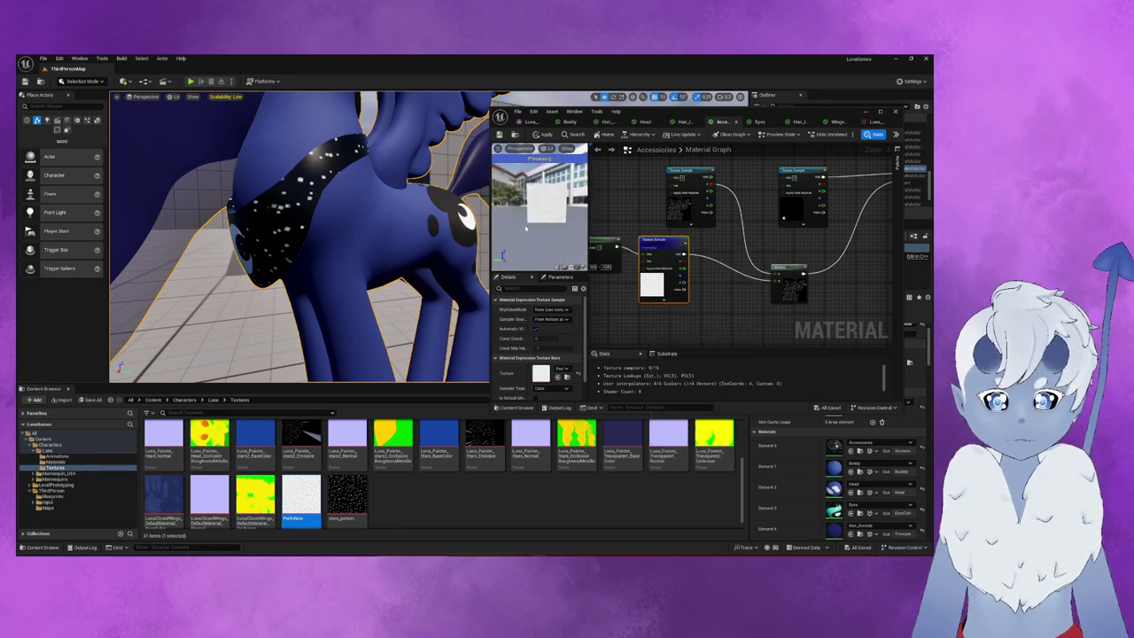
{"action": "scroll", "coordinate": [526, 228], "scroll_direction": "up", "scroll_amount": 2}
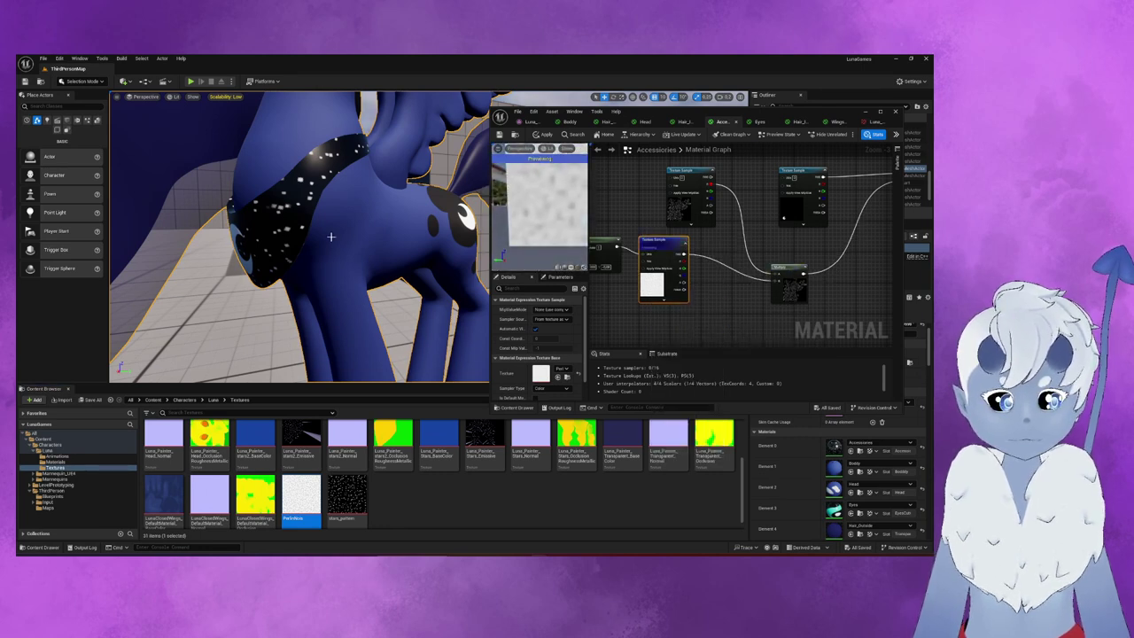
- Orbit the level viewport around the pony's flank to inspect the collar sparkles
{"action": "right_click_drag", "start_coordinate": [327, 239], "coordinate": [381, 241]}
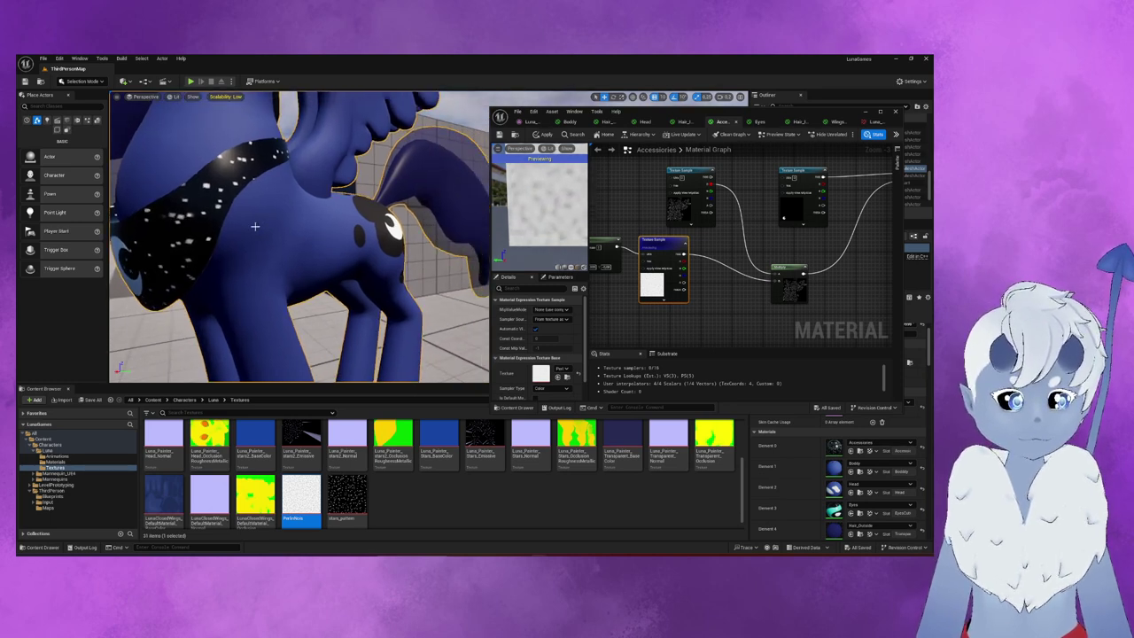
{"action": "right_click_drag", "start_coordinate": [255, 227], "coordinate": [257, 227]}
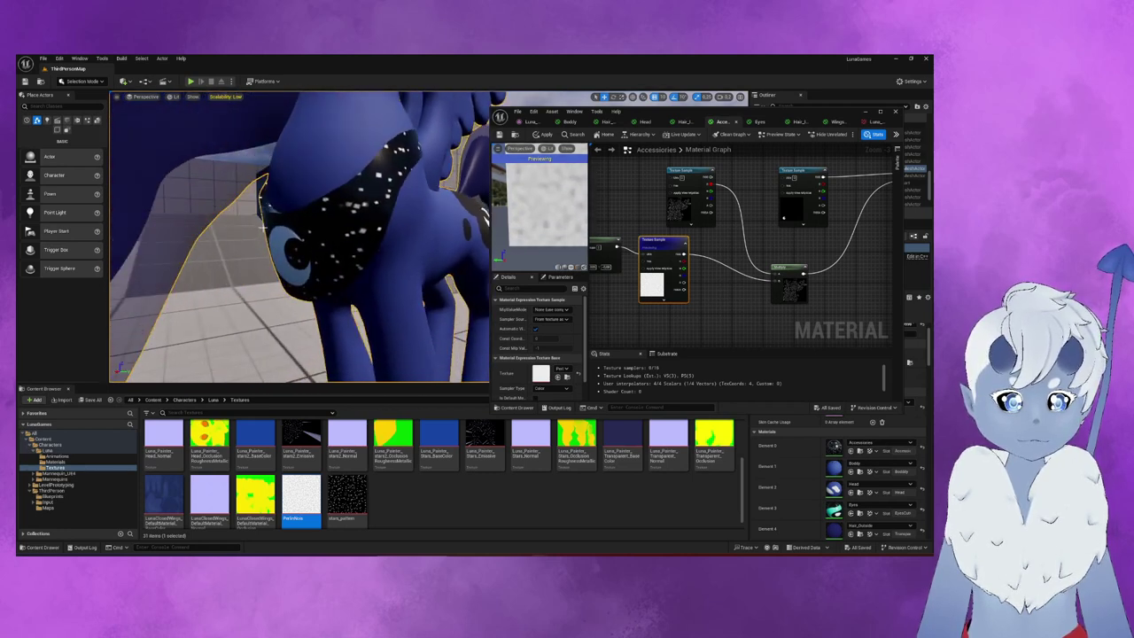
{"action": "left_click", "coordinate": [790, 291]}
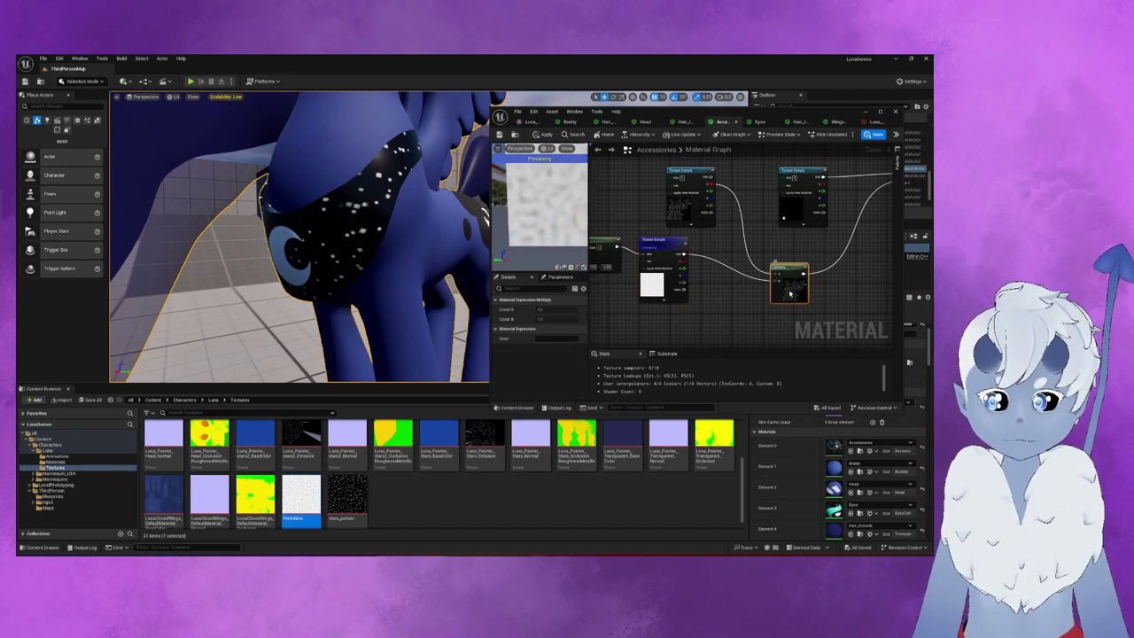
- Preview the Multiply node's combined star output and reselect the character in the level
{"action": "right_click", "coordinate": [791, 292]}
{"action": "left_click", "coordinate": [806, 317]}
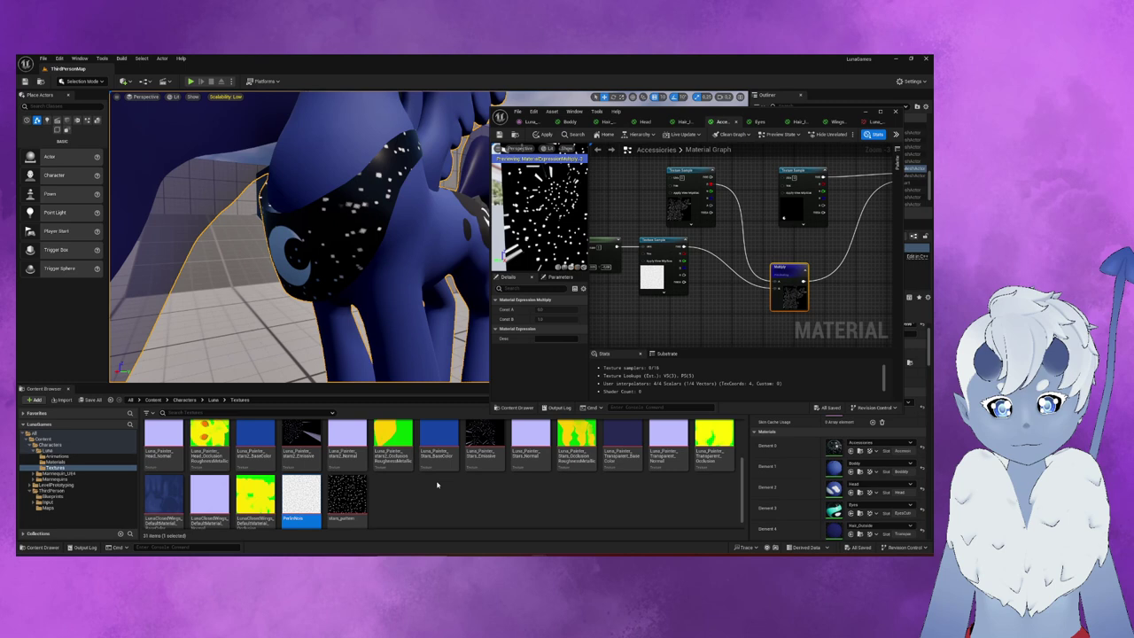
{"action": "left_click", "coordinate": [266, 343]}
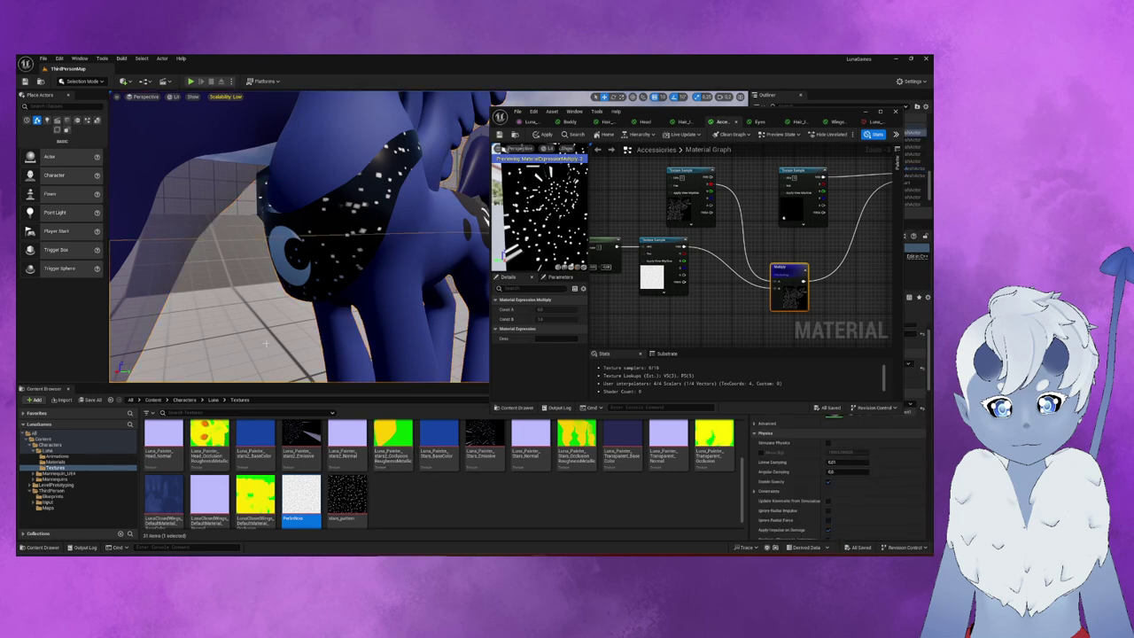
{"action": "left_click", "coordinate": [355, 202]}
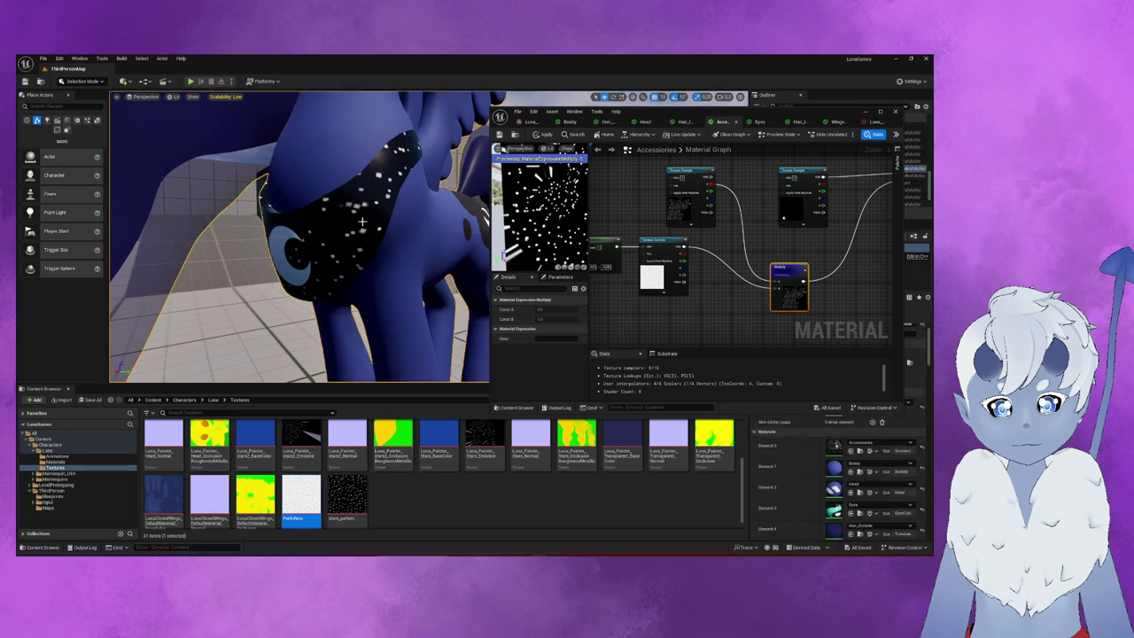
- Bring Substance 3D Designer forward and fit the whole Perlin noise texture in the 2D view
{"action": "left_click", "coordinate": [607, 253]}
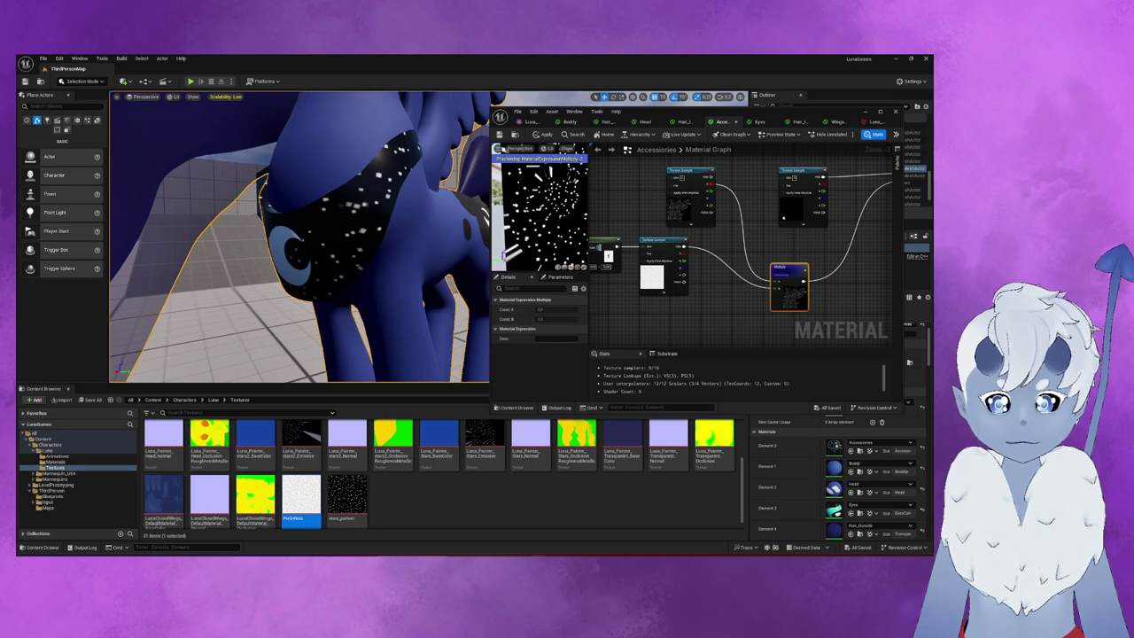
{"action": "left_click", "coordinate": [659, 255]}
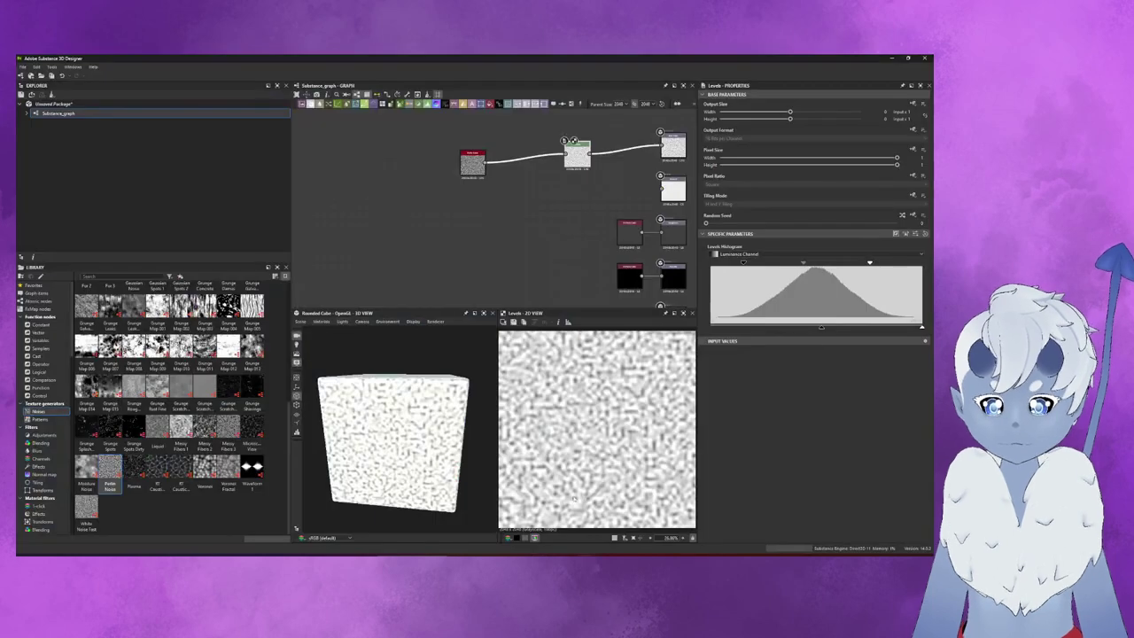
{"action": "key", "text": "f"}
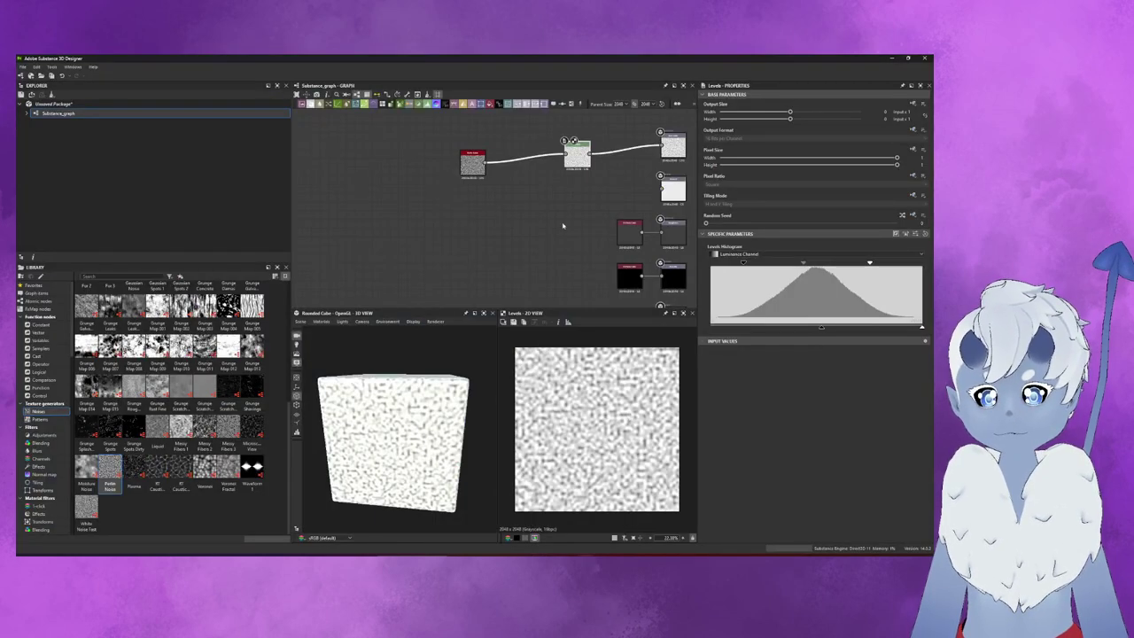
- Rework the Levels input and output handles so the Perlin noise becomes an even grey-white mix
{"action": "left_click_drag", "start_coordinate": [803, 263], "coordinate": [830, 272]}
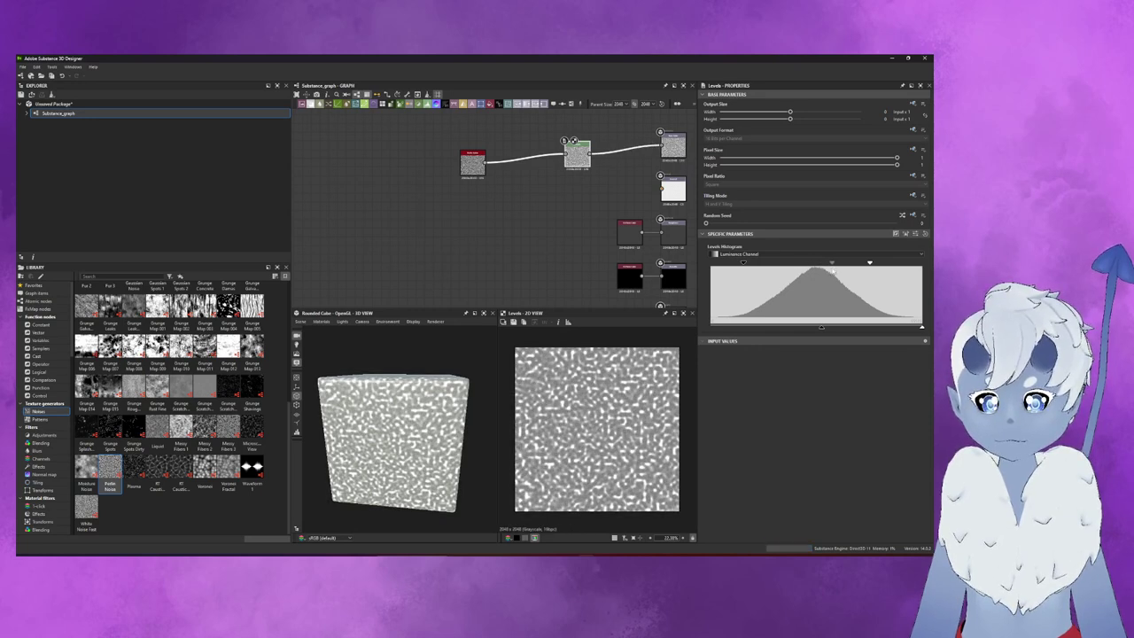
{"action": "left_click", "coordinate": [821, 326]}
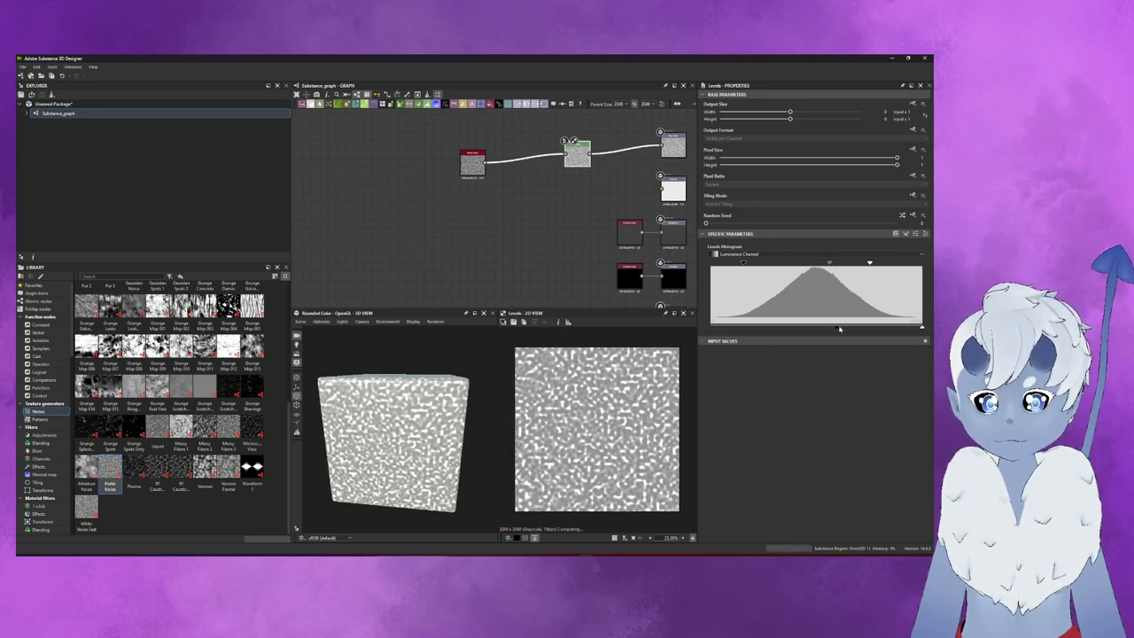
{"action": "left_click_drag", "start_coordinate": [806, 329], "coordinate": [798, 329]}
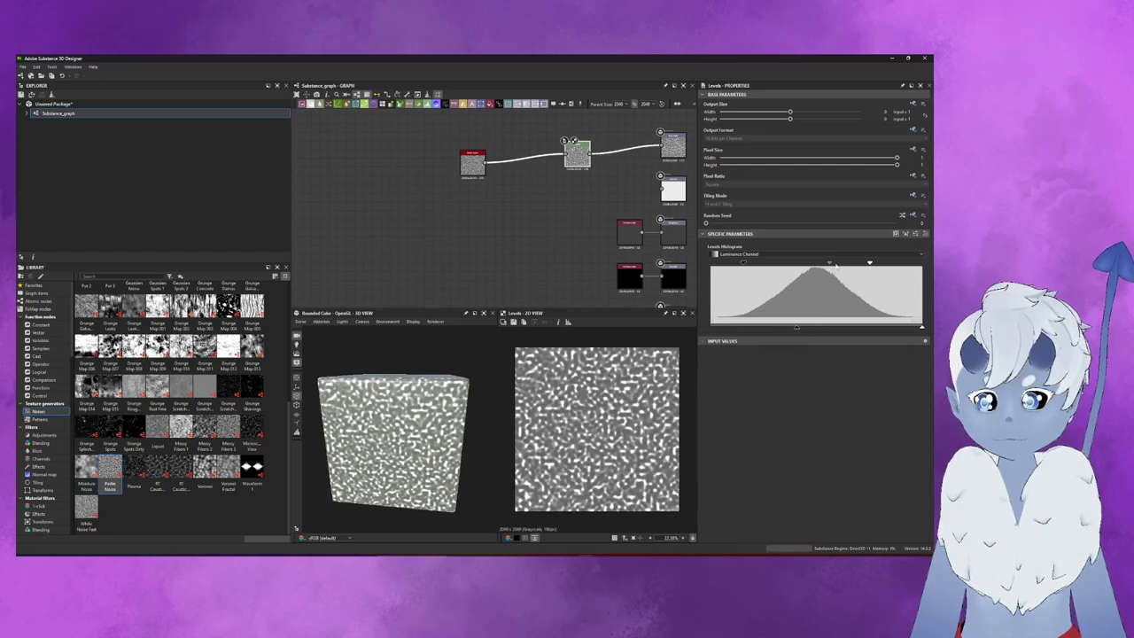
{"action": "left_click_drag", "start_coordinate": [831, 263], "coordinate": [803, 263]}
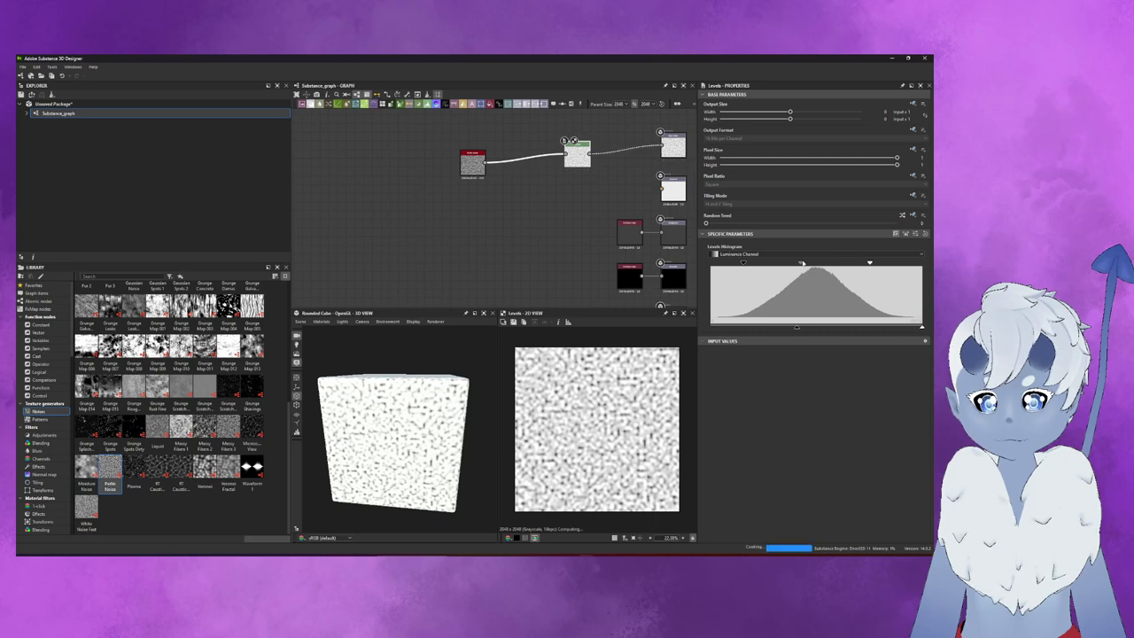
{"action": "left_click_drag", "start_coordinate": [797, 329], "coordinate": [815, 327]}
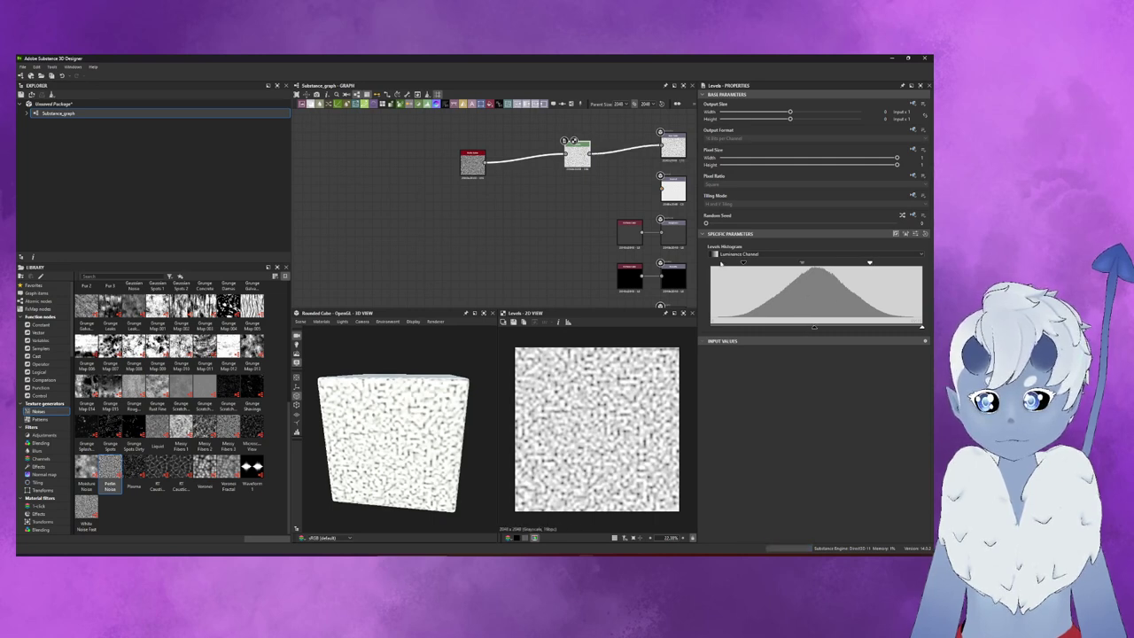
{"action": "left_click_drag", "start_coordinate": [743, 264], "coordinate": [750, 263]}
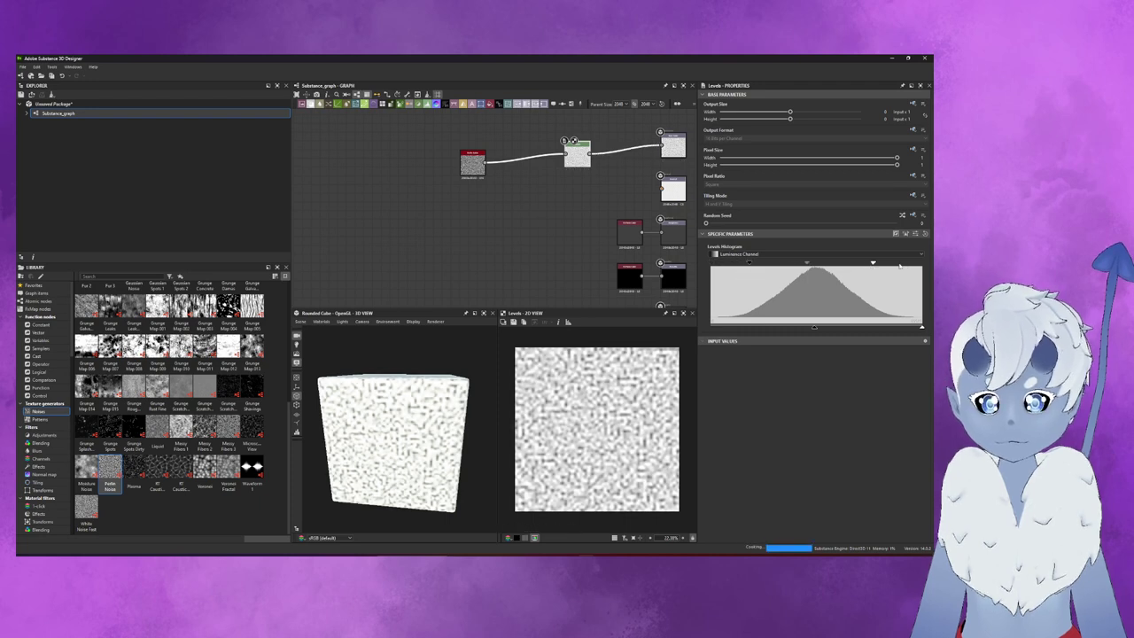
{"action": "left_click_drag", "start_coordinate": [869, 264], "coordinate": [903, 263]}
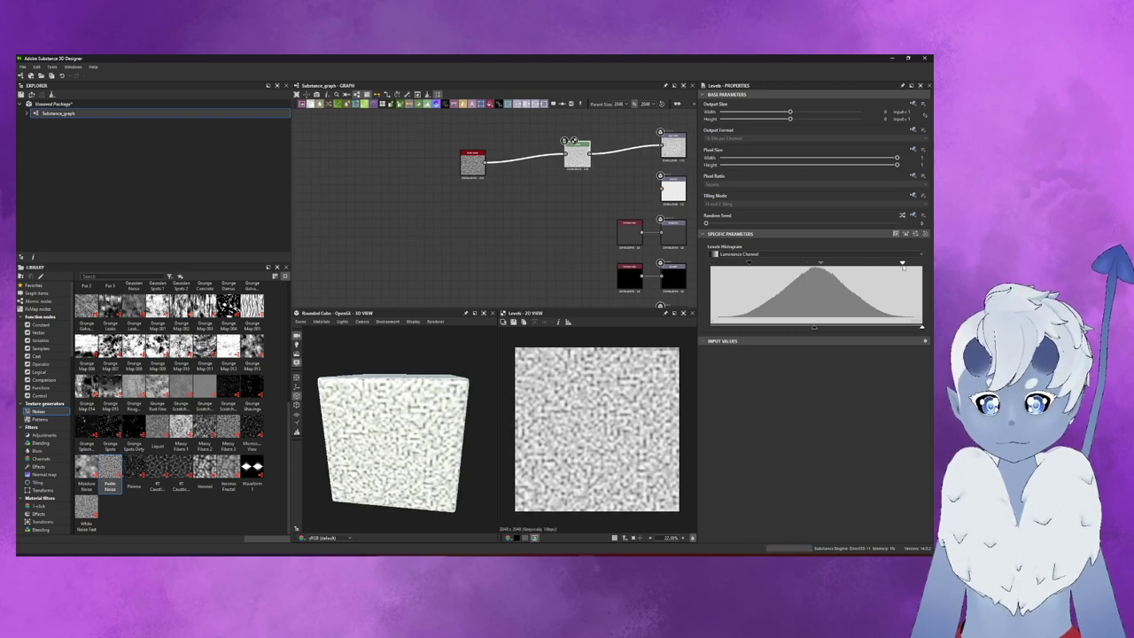
{"action": "left_click_drag", "start_coordinate": [815, 327], "coordinate": [763, 327]}
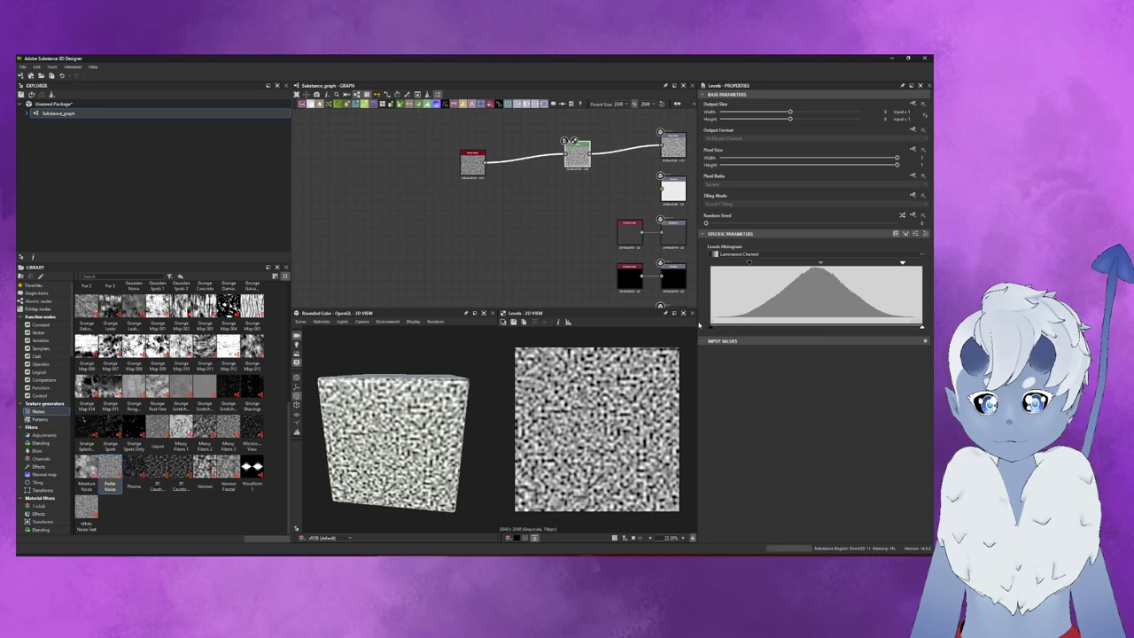
{"action": "left_click_drag", "start_coordinate": [751, 263], "coordinate": [744, 263]}
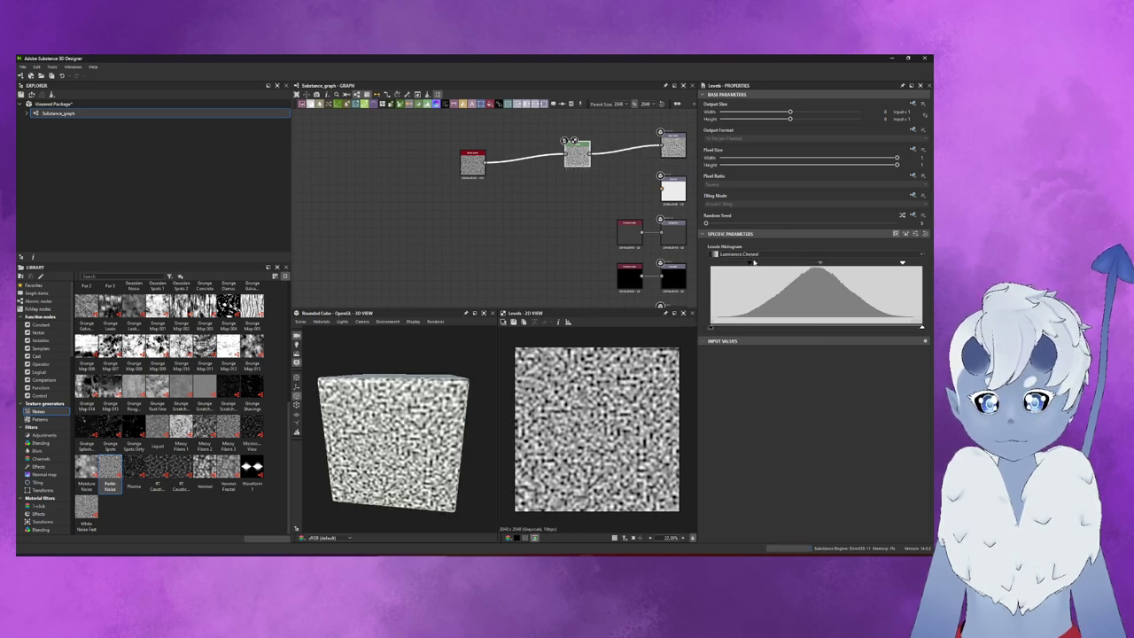
{"action": "mouse_move", "coordinate": [817, 263]}
{"action": "left_mouse_down"}
{"action": "mouse_move", "coordinate": [787, 265]}
{"action": "mouse_move", "coordinate": [827, 280]}
{"action": "left_mouse_up"}
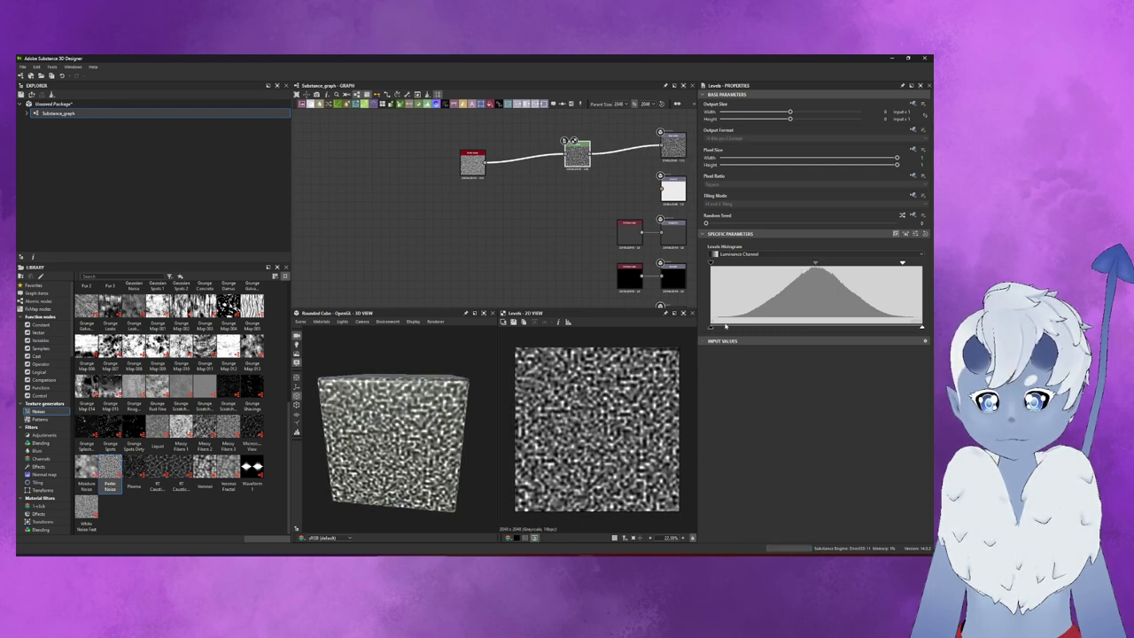
{"action": "left_click_drag", "start_coordinate": [709, 329], "coordinate": [739, 330]}
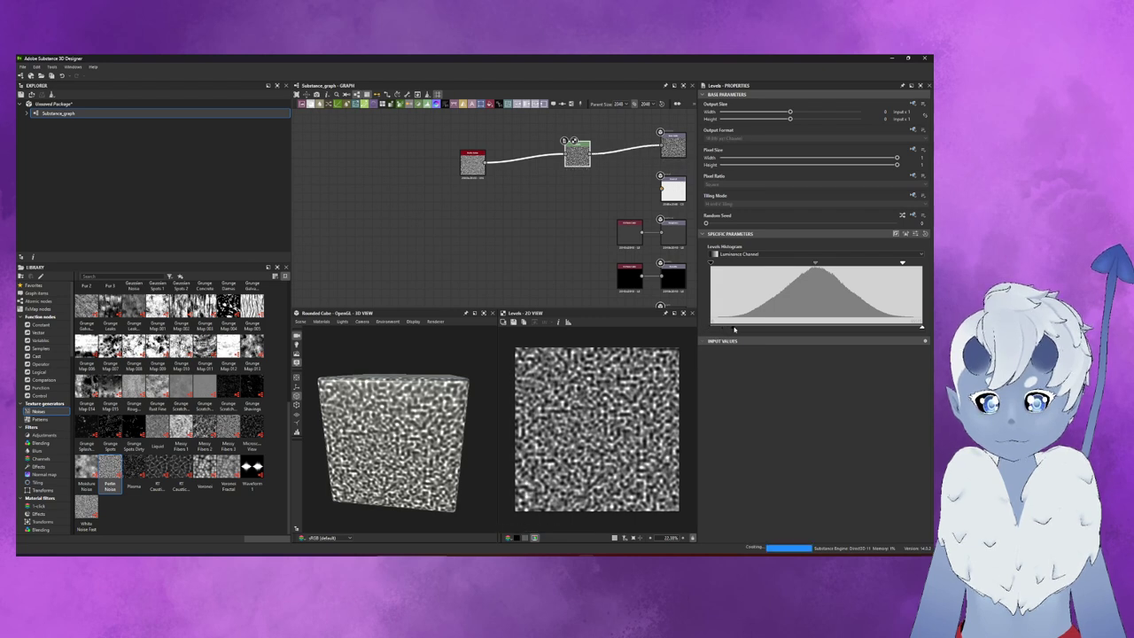
- Save the 2D view image over PerlinNoise PNG in the textures folder, confirming the overwrite
{"action": "left_click", "coordinate": [513, 322]}
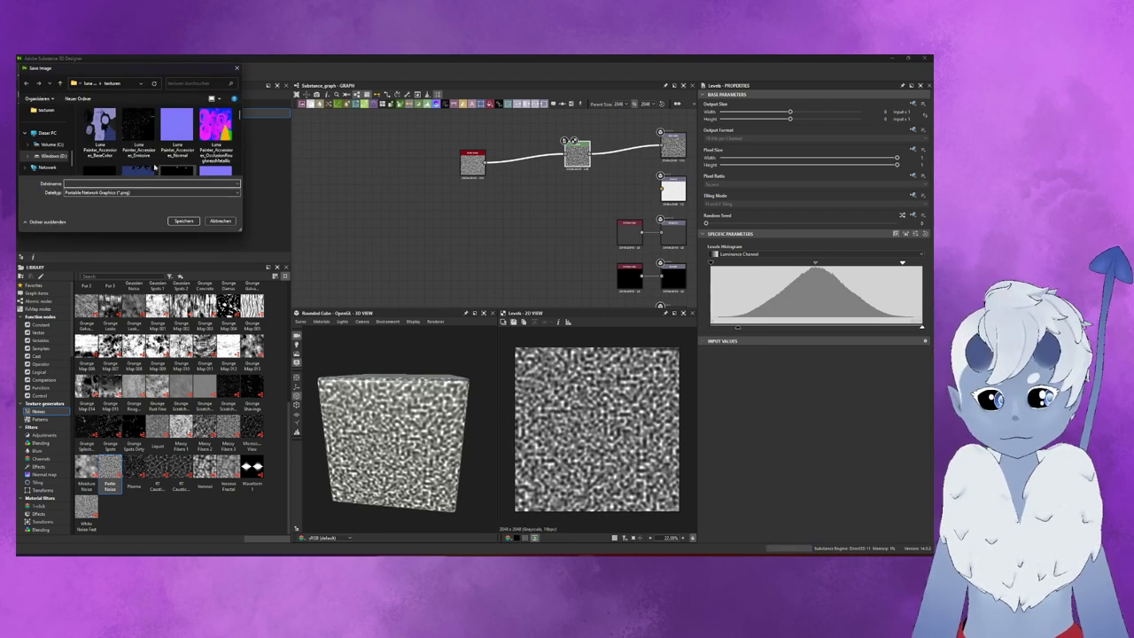
{"action": "scroll", "coordinate": [131, 158], "scroll_direction": "down", "scroll_amount": 2}
{"action": "left_click", "coordinate": [138, 138]}
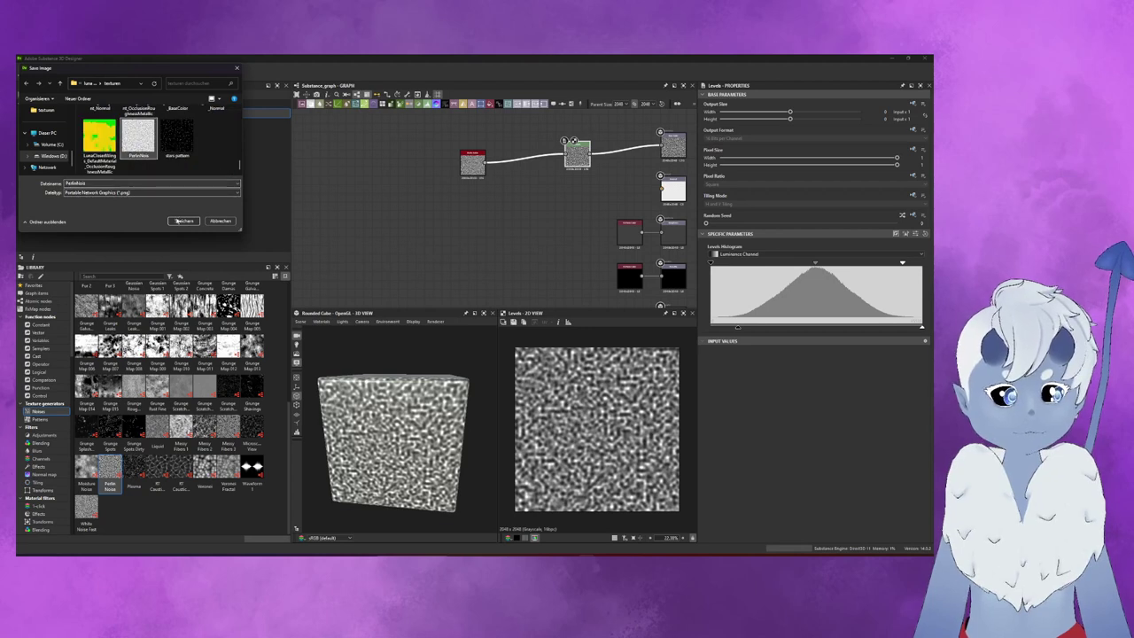
{"action": "left_click", "coordinate": [183, 221]}
{"action": "left_click", "coordinate": [492, 308]}
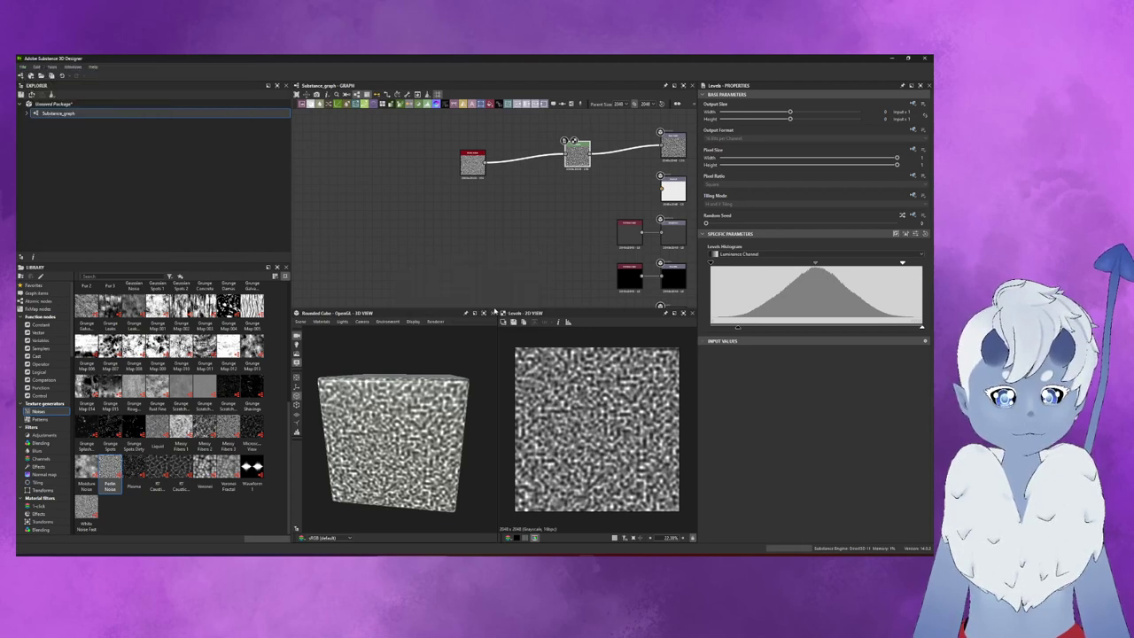
{"action": "mouse_move", "coordinate": [538, 554]}
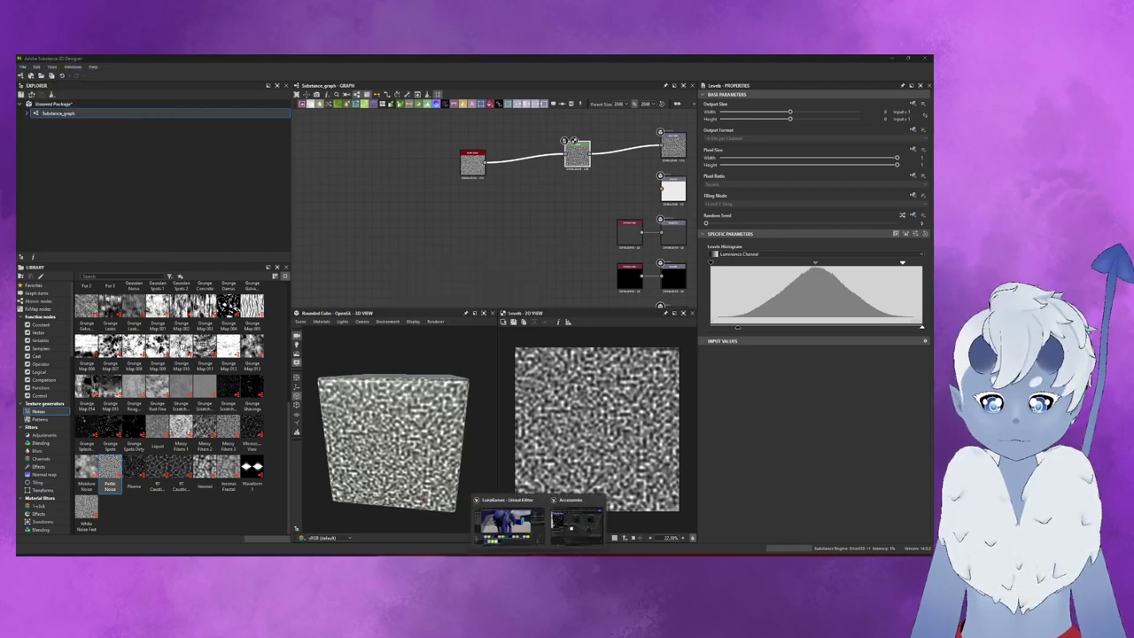
{"action": "left_click", "coordinate": [507, 523]}
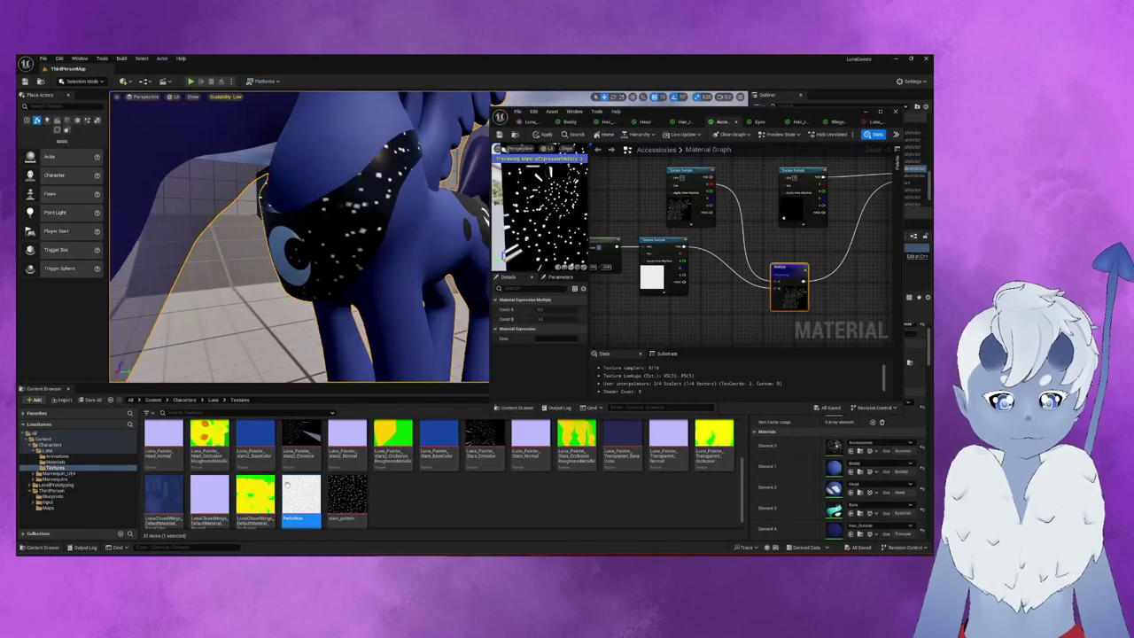
- Reimport and save the PerlinNoise texture asset, then rotate the material preview to check the specks
{"action": "right_click", "coordinate": [301, 504]}
{"action": "left_click", "coordinate": [330, 318]}
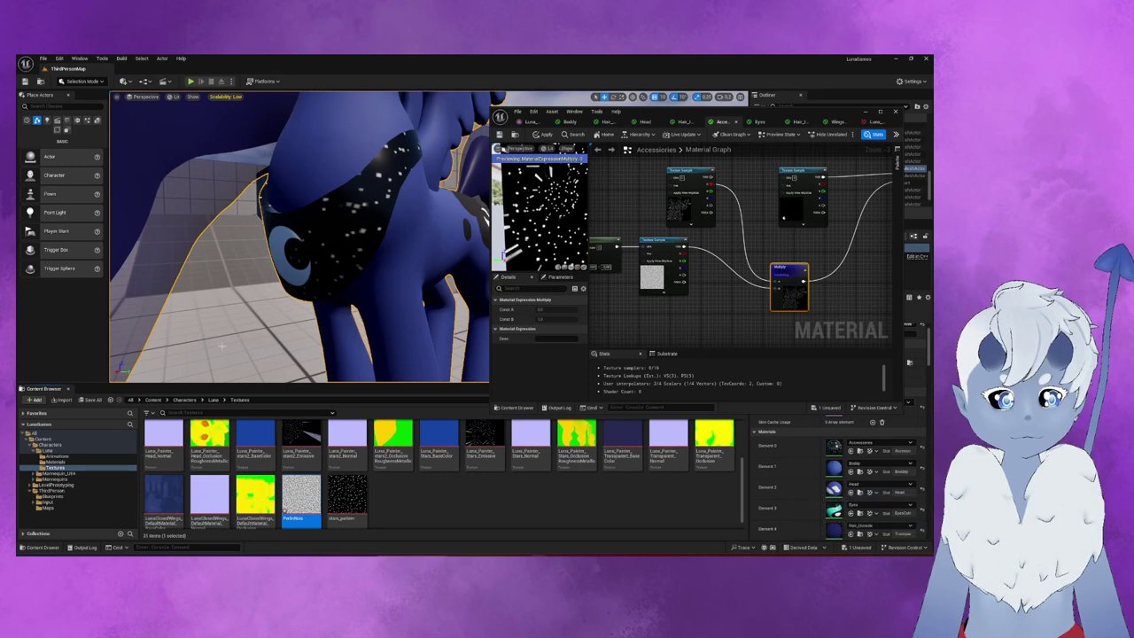
{"action": "left_click", "coordinate": [92, 399]}
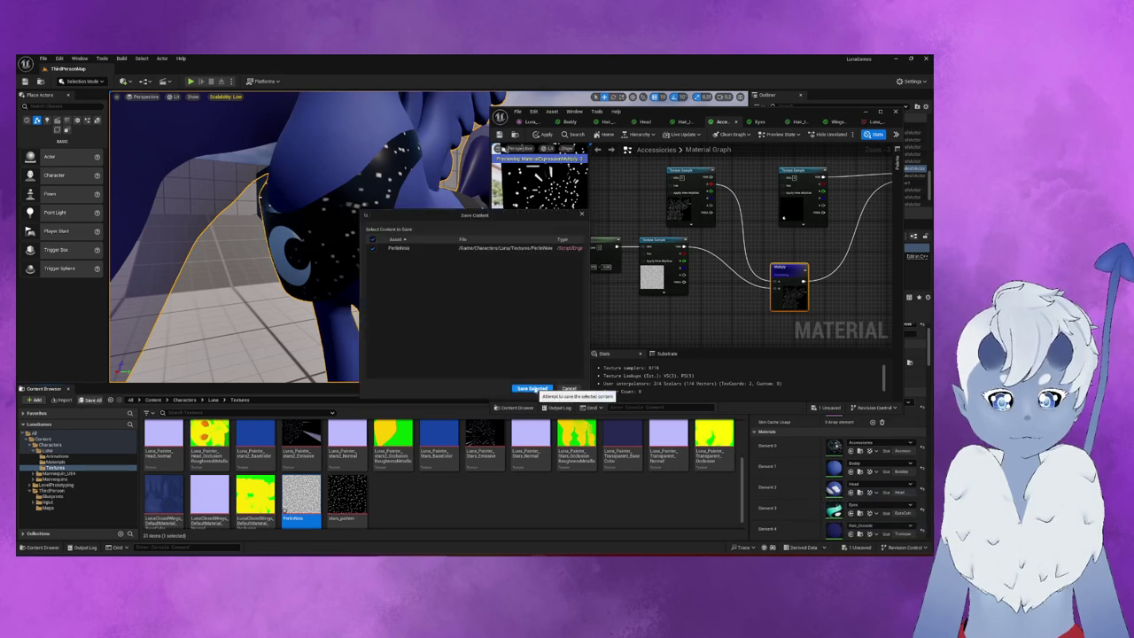
{"action": "left_click", "coordinate": [532, 389]}
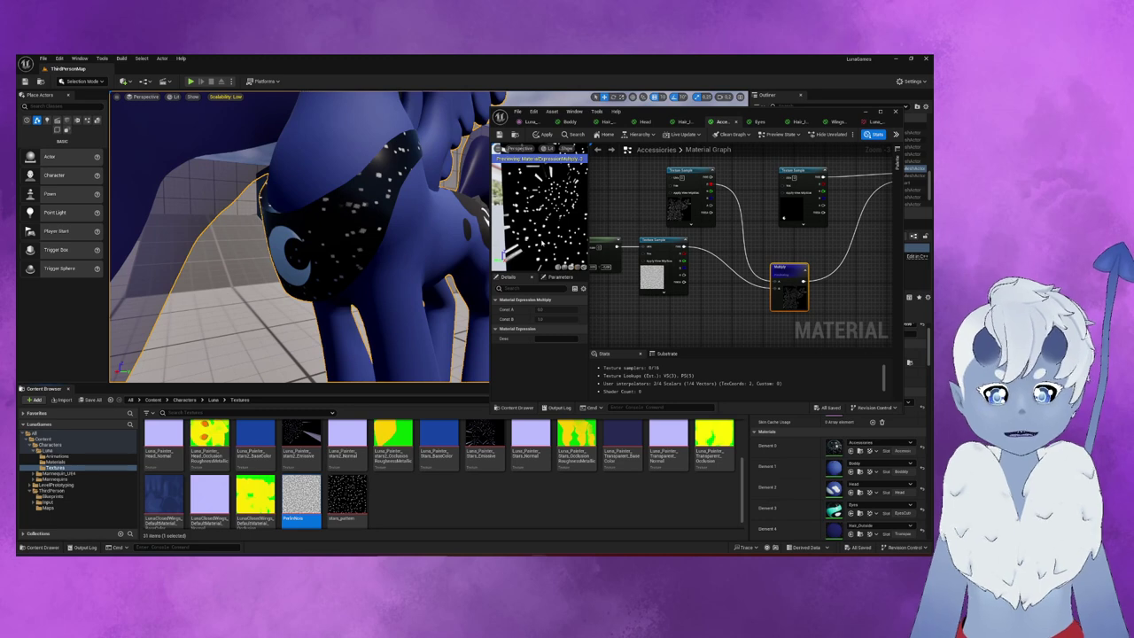
{"action": "left_click_drag", "start_coordinate": [532, 222], "coordinate": [553, 233]}
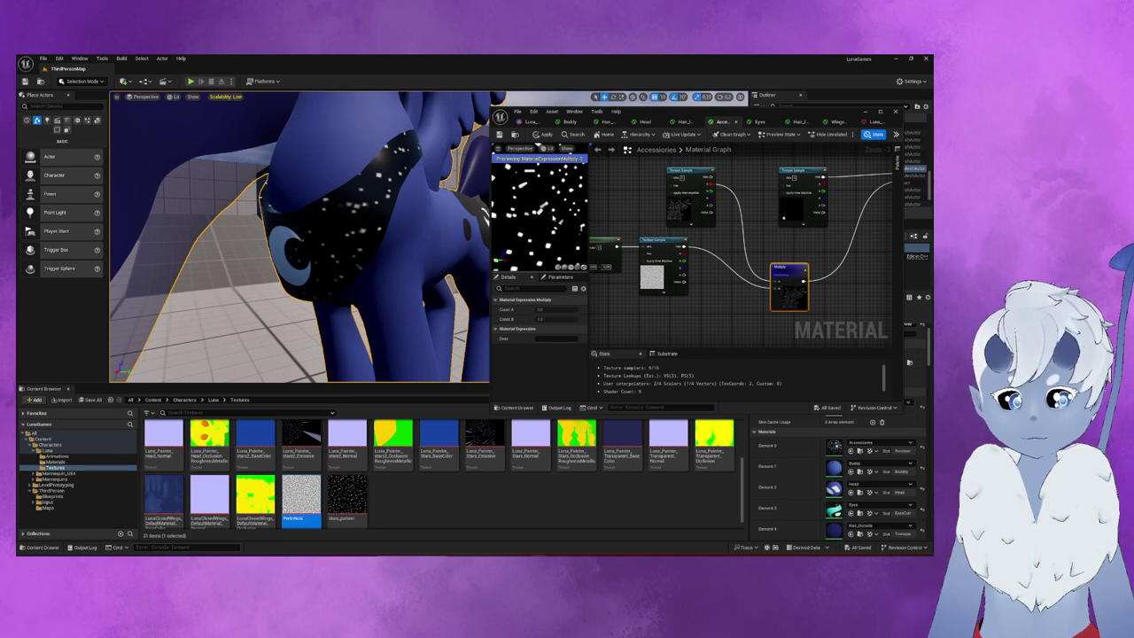
- Add a Panner node wired into the noise Texture Sample's UVs and adjust its speed value
{"action": "right_click_drag", "start_coordinate": [608, 290], "coordinate": [618, 266]}
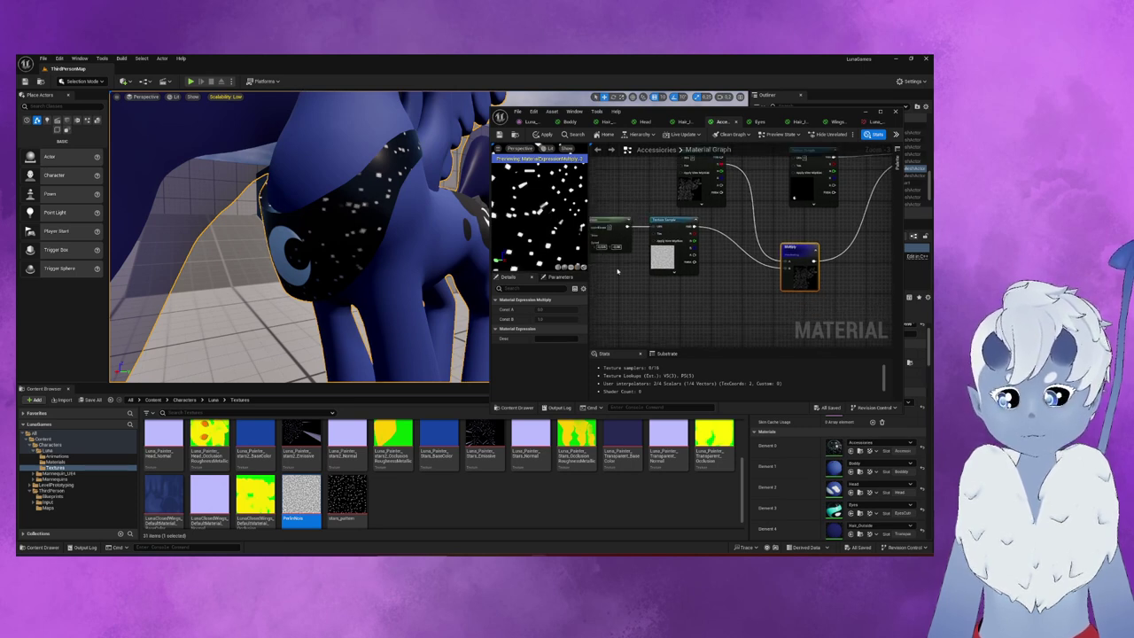
{"action": "left_click_drag", "start_coordinate": [540, 217], "coordinate": [540, 217]}
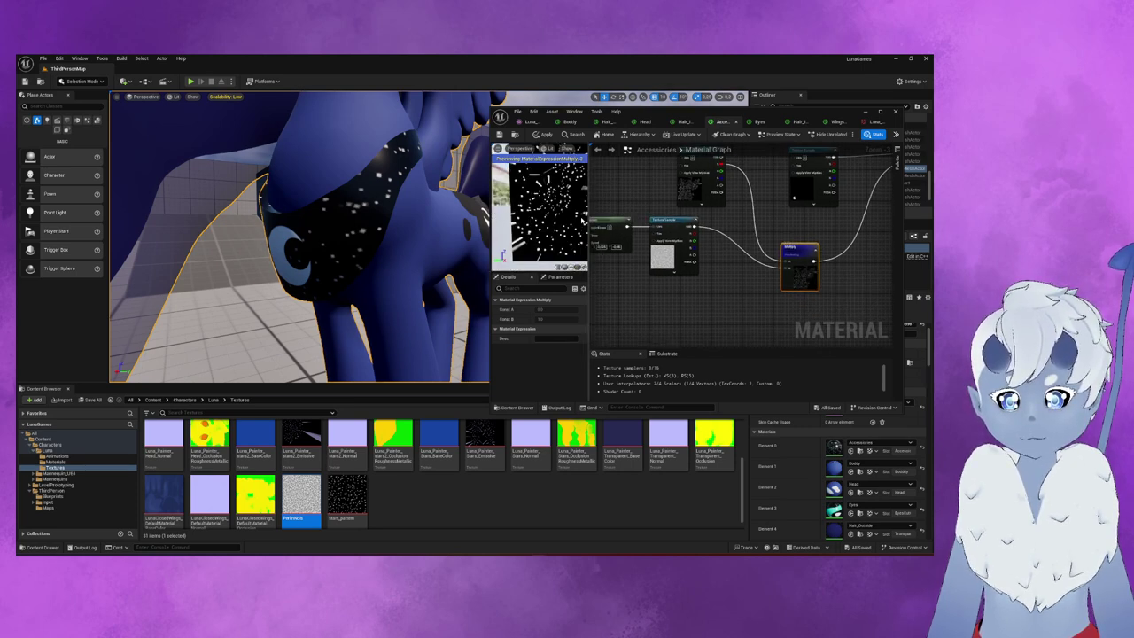
{"action": "right_click_drag", "start_coordinate": [689, 192], "coordinate": [651, 210]}
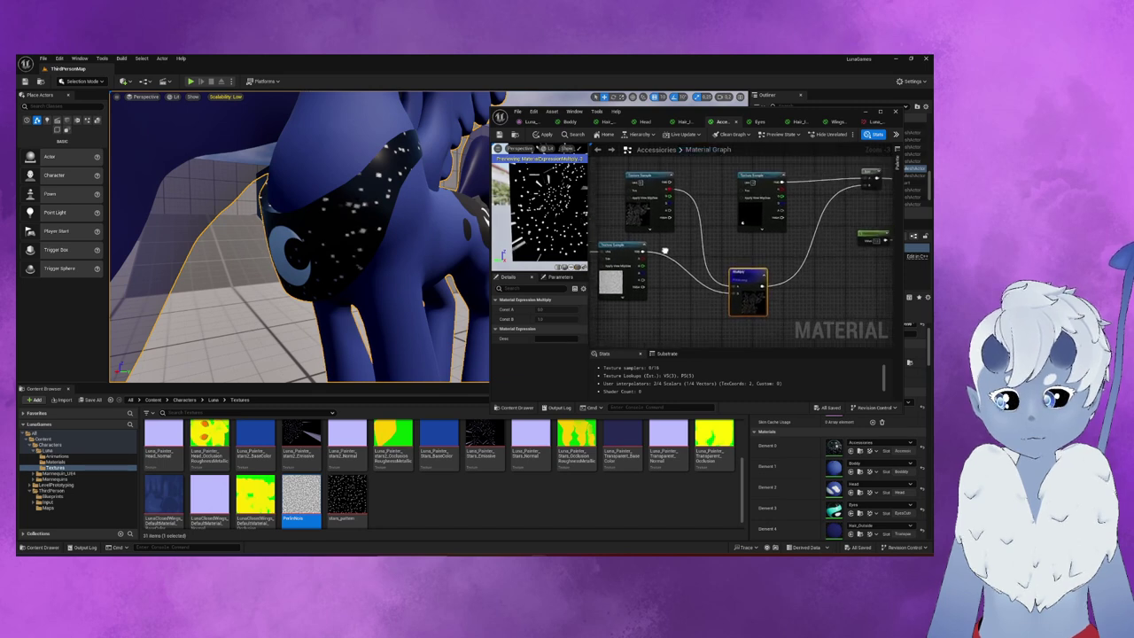
{"action": "left_click", "coordinate": [628, 279]}
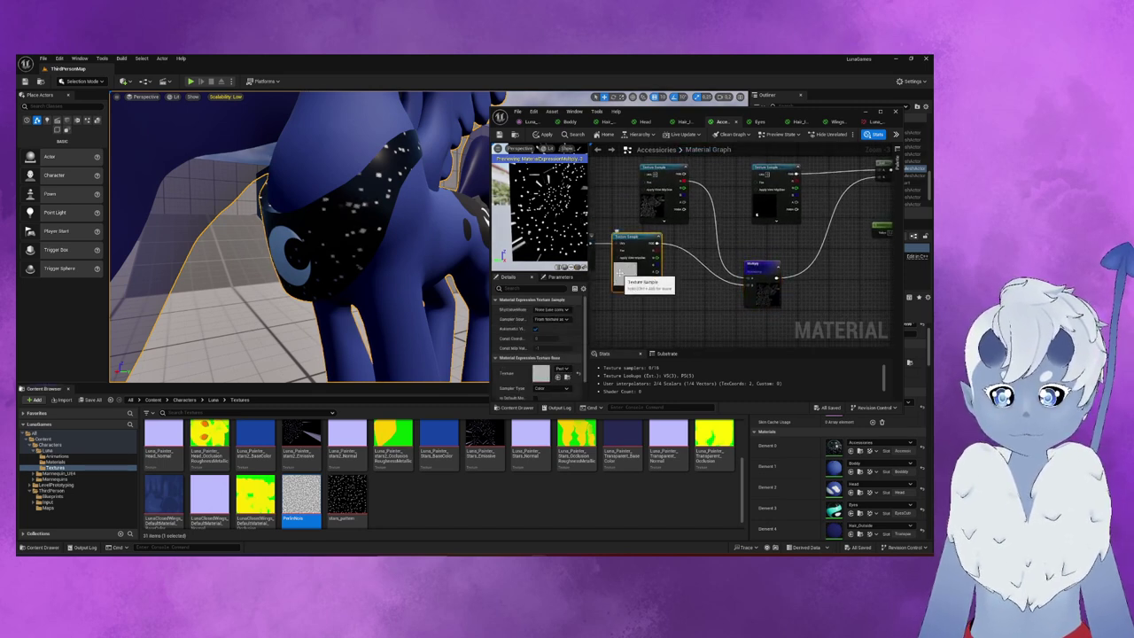
{"action": "key", "text": "ctrl+z"}
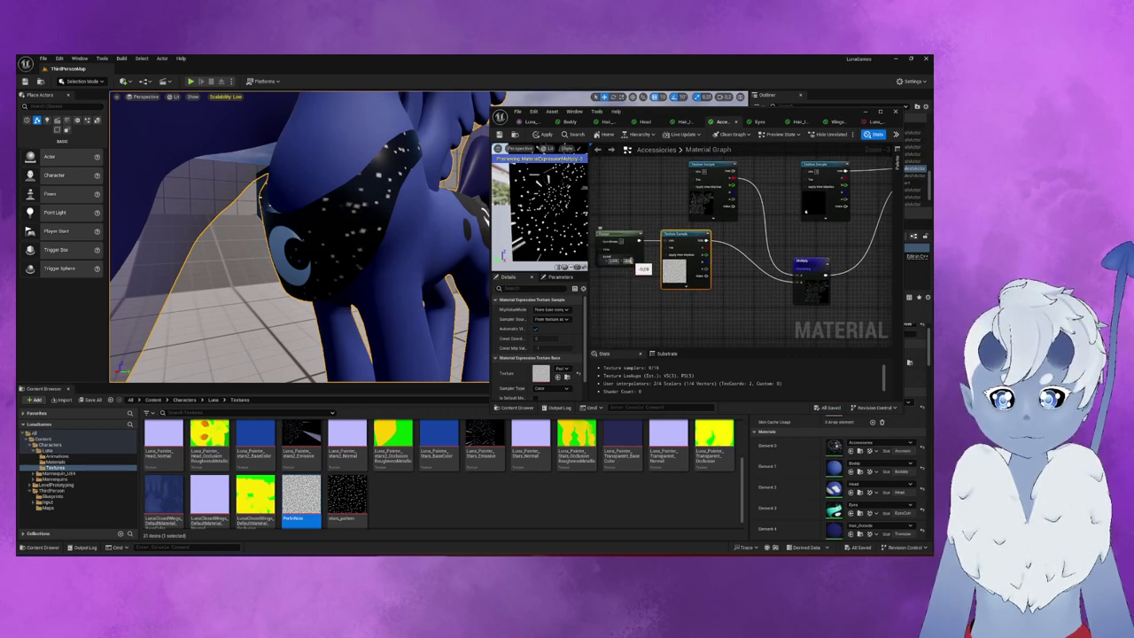
{"action": "left_click_drag", "start_coordinate": [628, 260], "coordinate": [640, 260]}
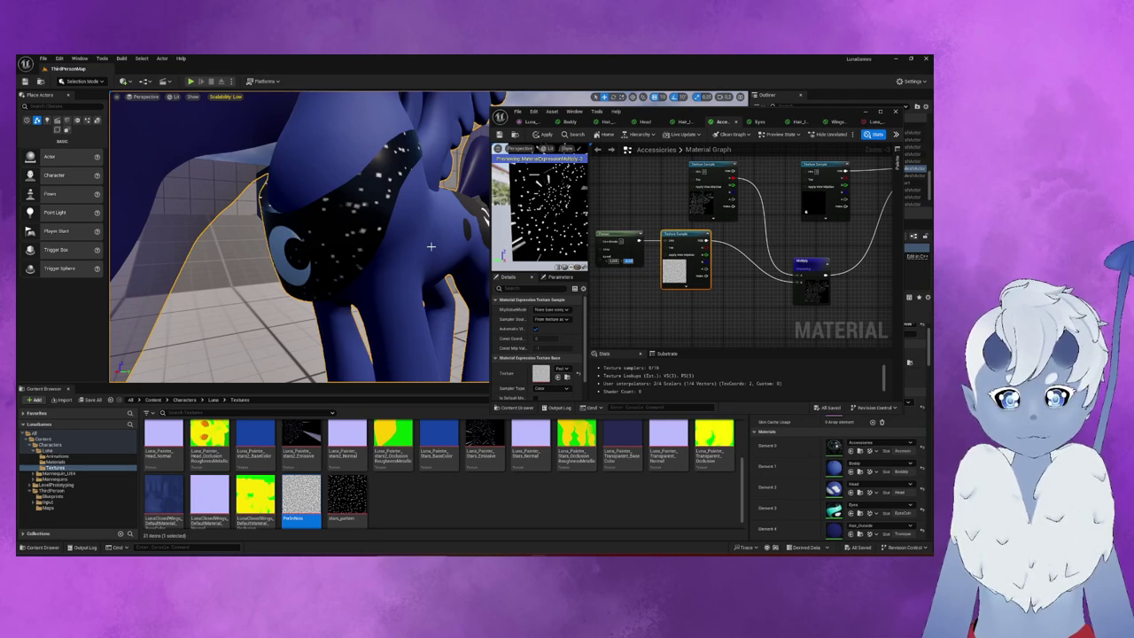
{"action": "scroll", "coordinate": [607, 263], "scroll_direction": "up", "scroll_amount": 2}
{"action": "left_click", "coordinate": [633, 282]}
{"action": "right_click", "coordinate": [694, 277]}
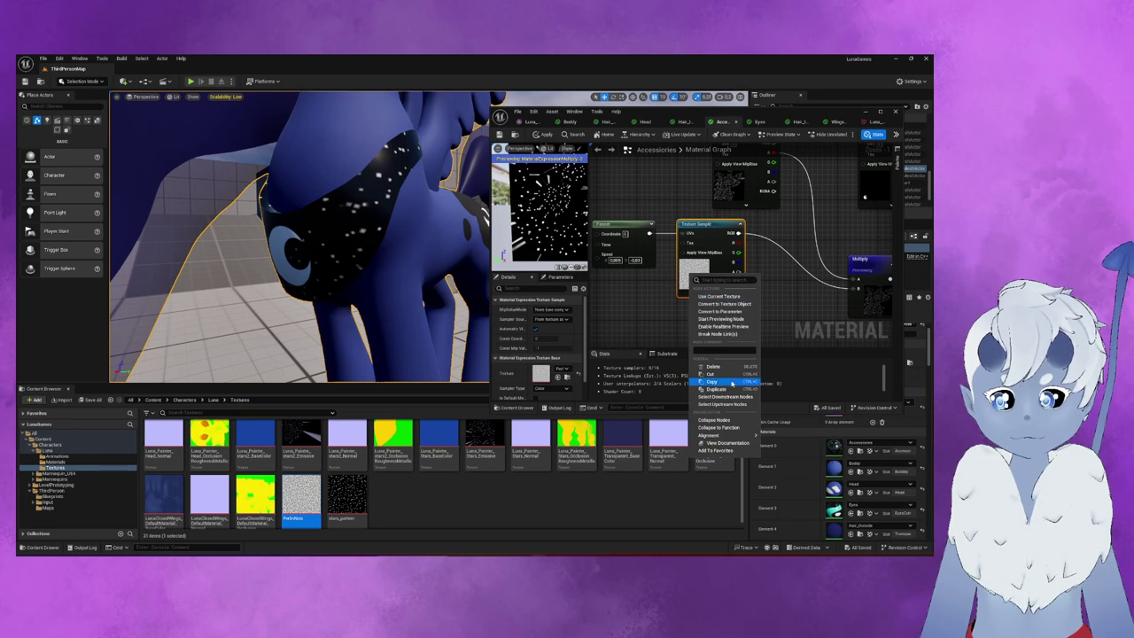
- Preview the noise Texture Sample alone and set the Panner Speed X to -0.005
{"action": "left_click", "coordinate": [719, 318]}
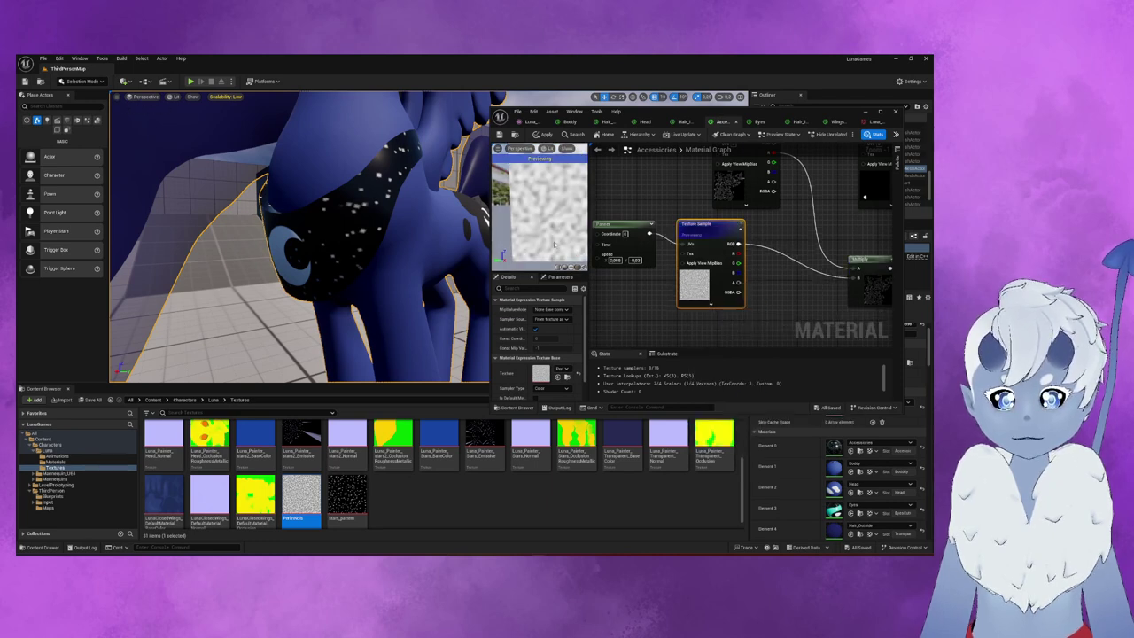
{"action": "right_click_drag", "start_coordinate": [608, 264], "coordinate": [609, 277]}
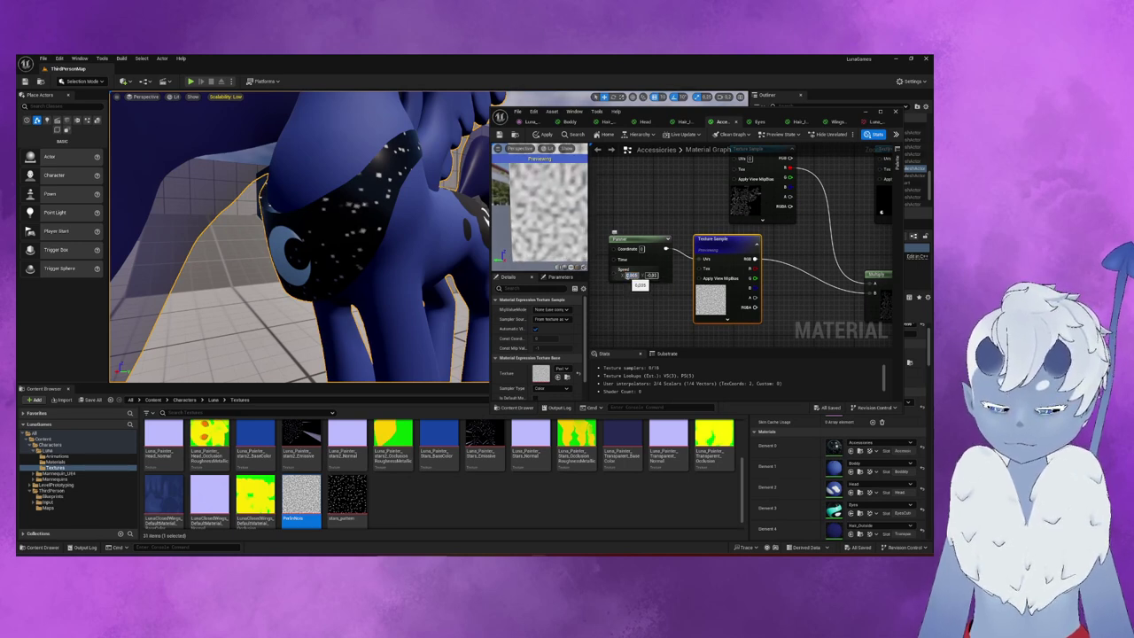
{"action": "type", "text": "-0.005"}
{"action": "key", "text": "Return"}
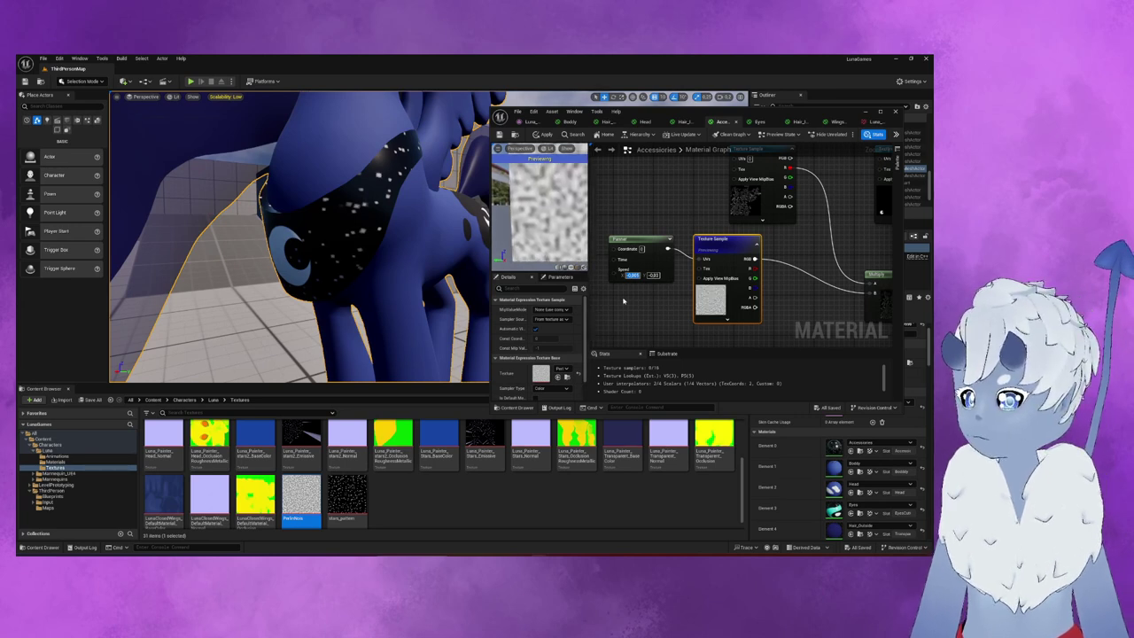
{"action": "scroll", "coordinate": [647, 298], "scroll_direction": "down", "scroll_amount": 3}
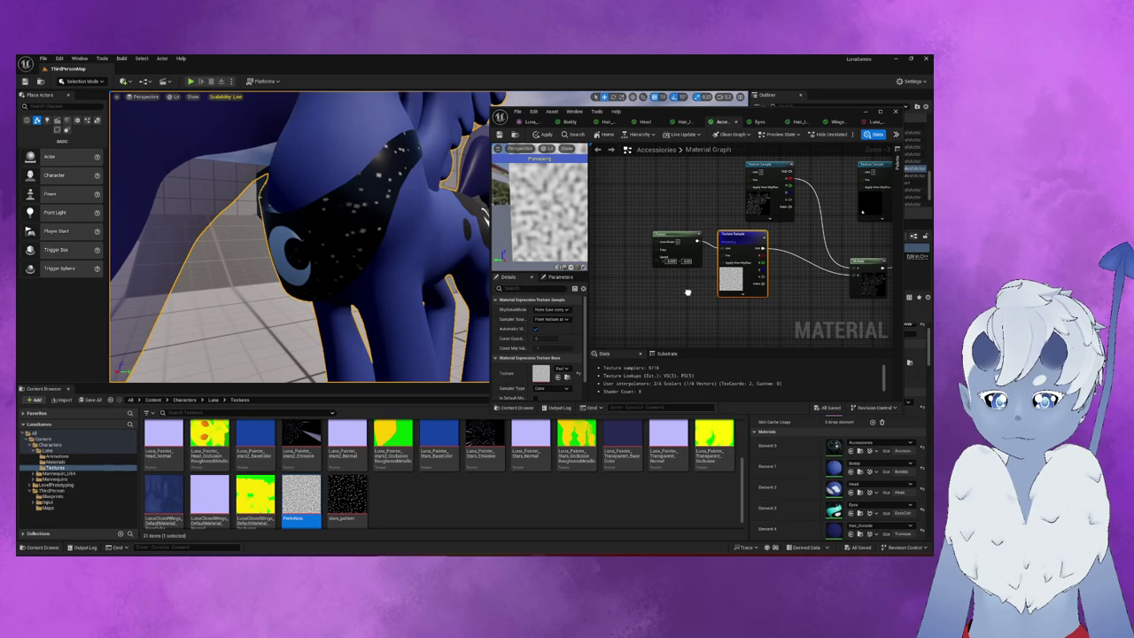
{"action": "left_click", "coordinate": [672, 293]}
{"action": "scroll", "coordinate": [672, 293], "scroll_direction": "down", "scroll_amount": 1}
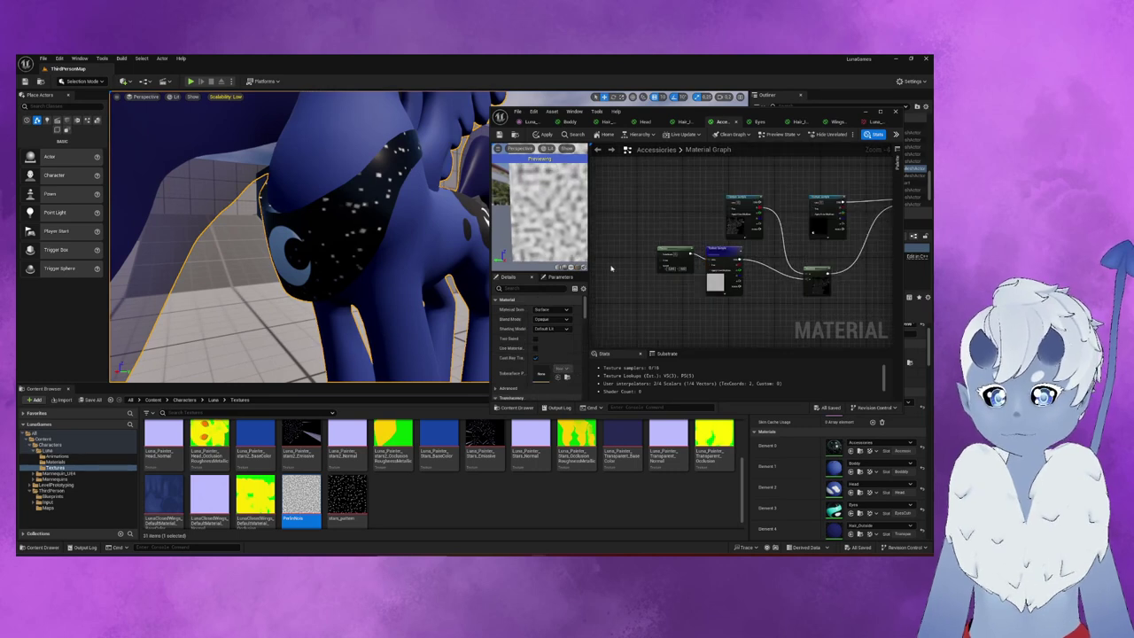
{"action": "right_click", "coordinate": [644, 302]}
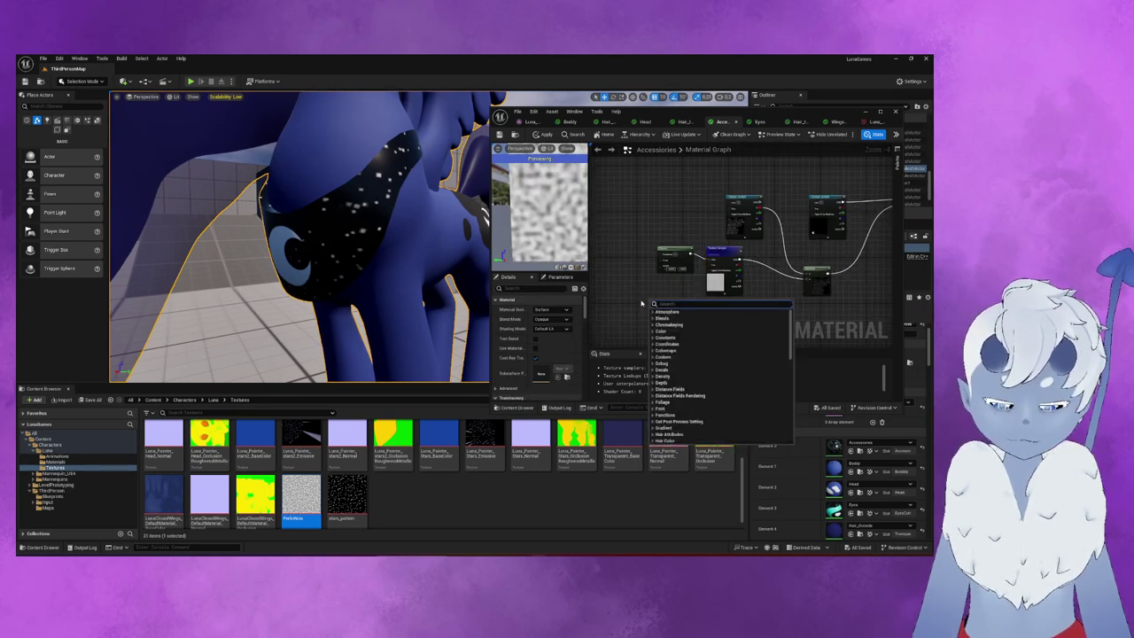
{"action": "type", "text": "rotat"}
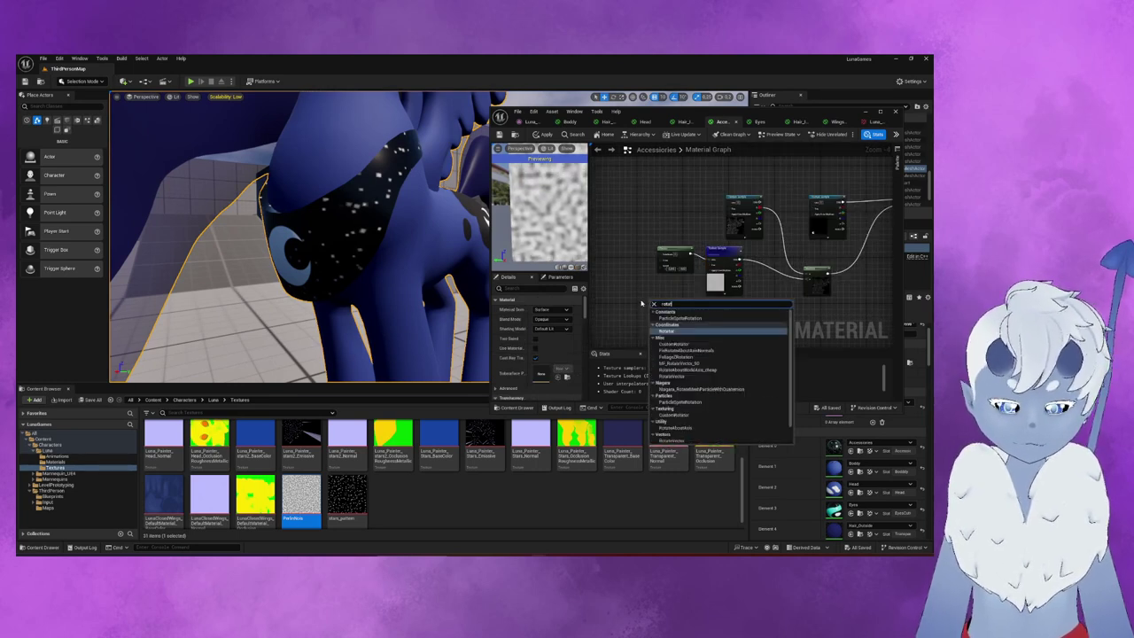
{"action": "type", "text": "e"}
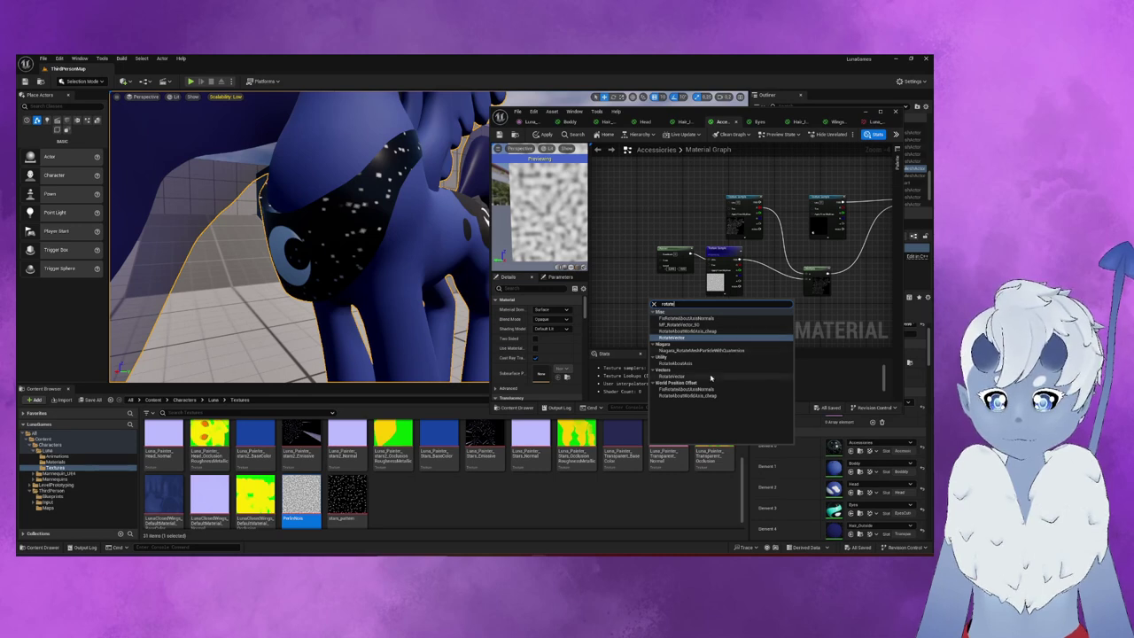
{"action": "left_click", "coordinate": [641, 295]}
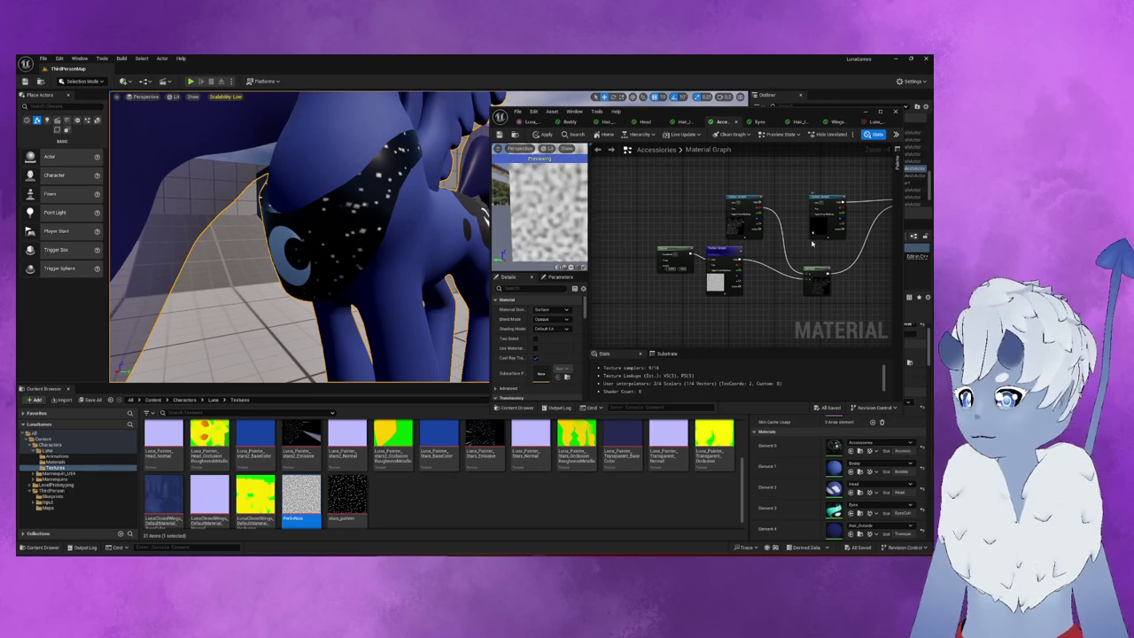
{"action": "left_click_drag", "start_coordinate": [417, 226], "coordinate": [293, 235], "text": "alt"}
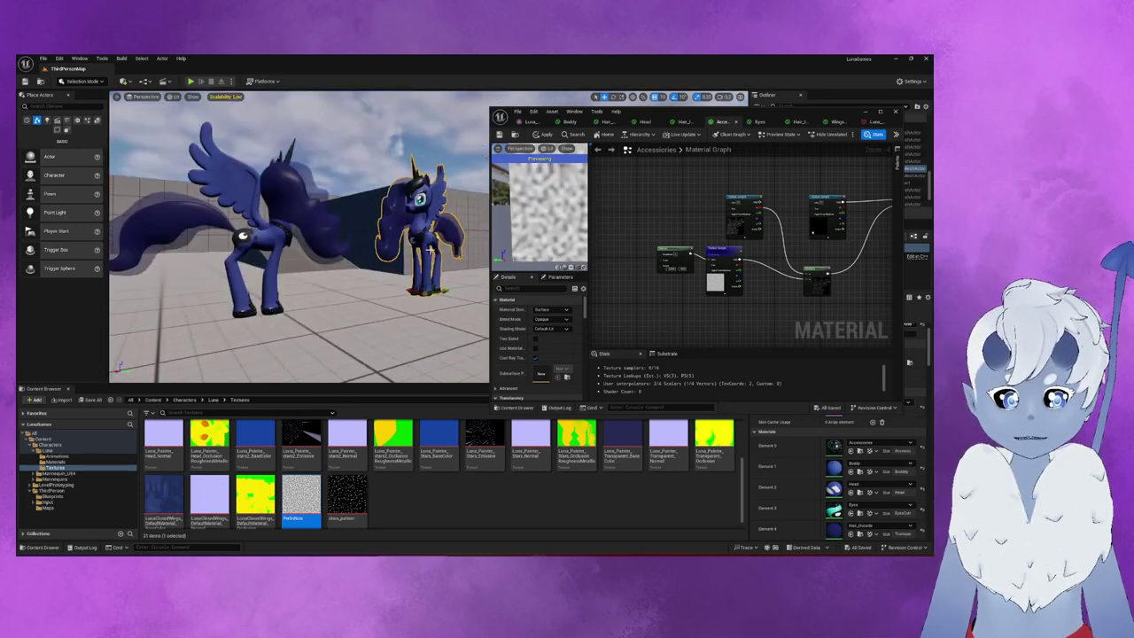
- Wire the top and bottom Accessories texture nodes into the material result pins
{"action": "mouse_move", "coordinate": [620, 283]}
{"action": "right_mouse_down"}
{"action": "mouse_move", "coordinate": [707, 295]}
{"action": "mouse_move", "coordinate": [704, 307]}
{"action": "right_mouse_up"}
{"action": "left_click_drag", "start_coordinate": [706, 321], "coordinate": [725, 194]}
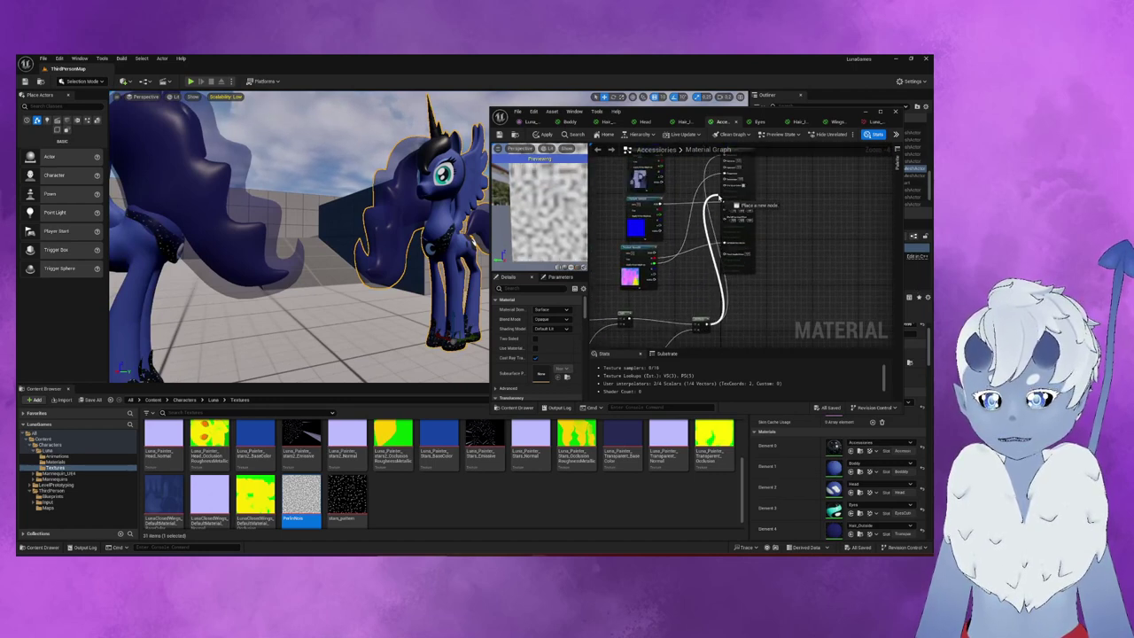
{"action": "left_click_drag", "start_coordinate": [725, 194], "coordinate": [727, 197]}
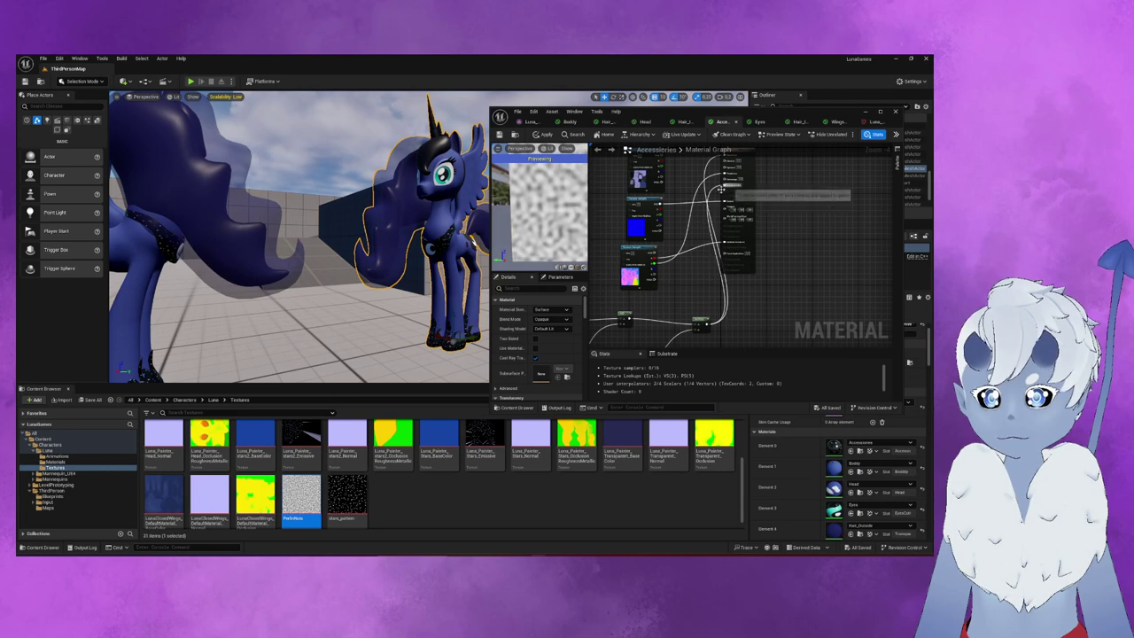
{"action": "right_click_drag", "start_coordinate": [716, 191], "coordinate": [716, 238]}
{"action": "left_click_drag", "start_coordinate": [668, 204], "coordinate": [725, 202]}
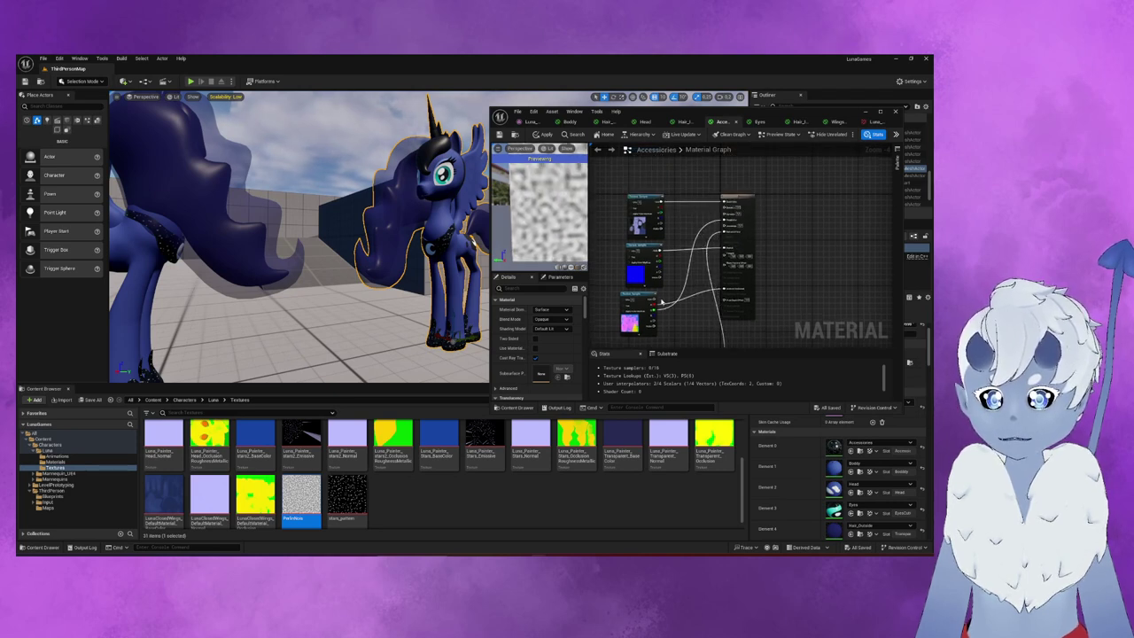
{"action": "left_click_drag", "start_coordinate": [656, 317], "coordinate": [725, 212]}
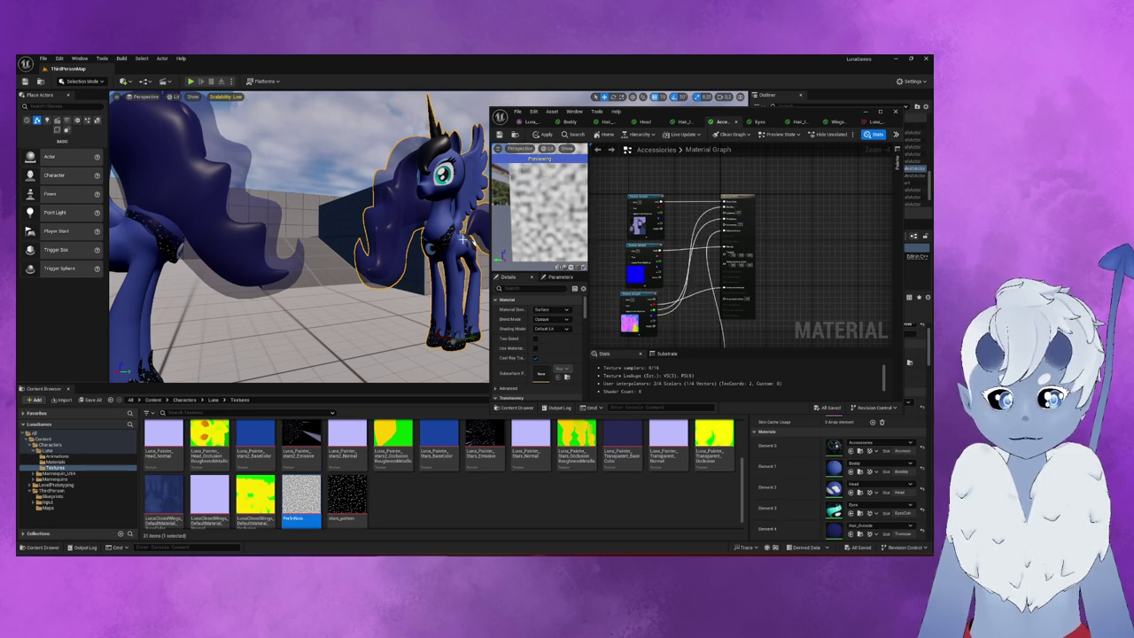
- Apply the Accessories material changes and orbit around Luna to check the glittering hooves
{"action": "left_click", "coordinate": [549, 136]}
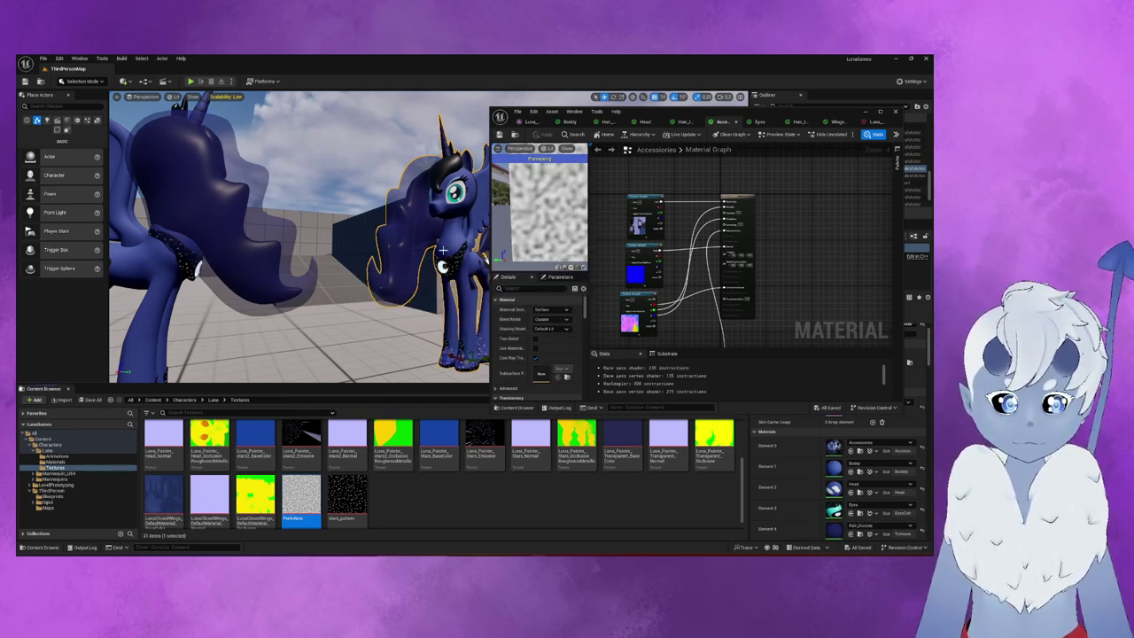
{"action": "right_click_drag", "start_coordinate": [300, 236], "coordinate": [300, 237]}
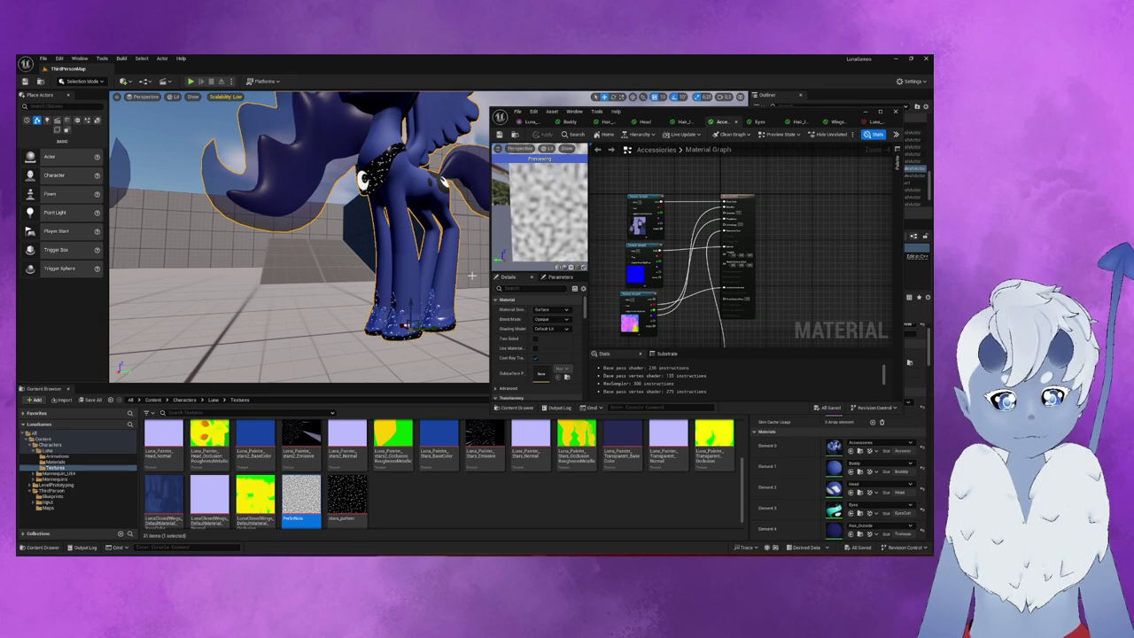
{"action": "left_click", "coordinate": [300, 236]}
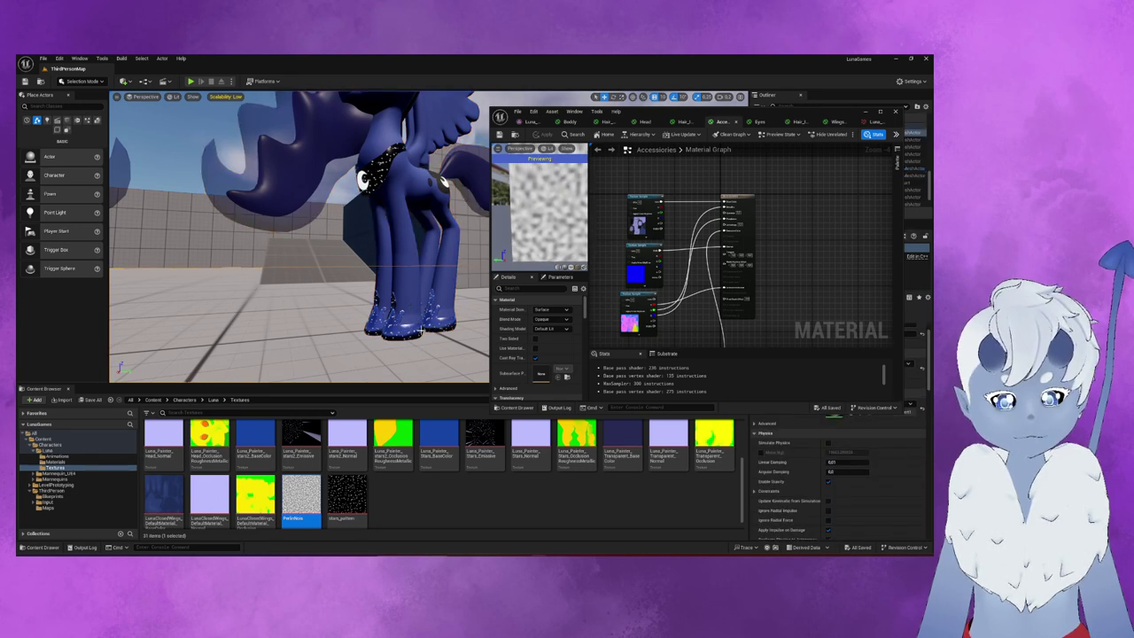
- View Luna's starry hooves, reapply the Accessories material with Ctrl+S, and box-select the graph nodes
{"action": "scroll", "coordinate": [417, 249], "scroll_direction": "up", "scroll_amount": 3}
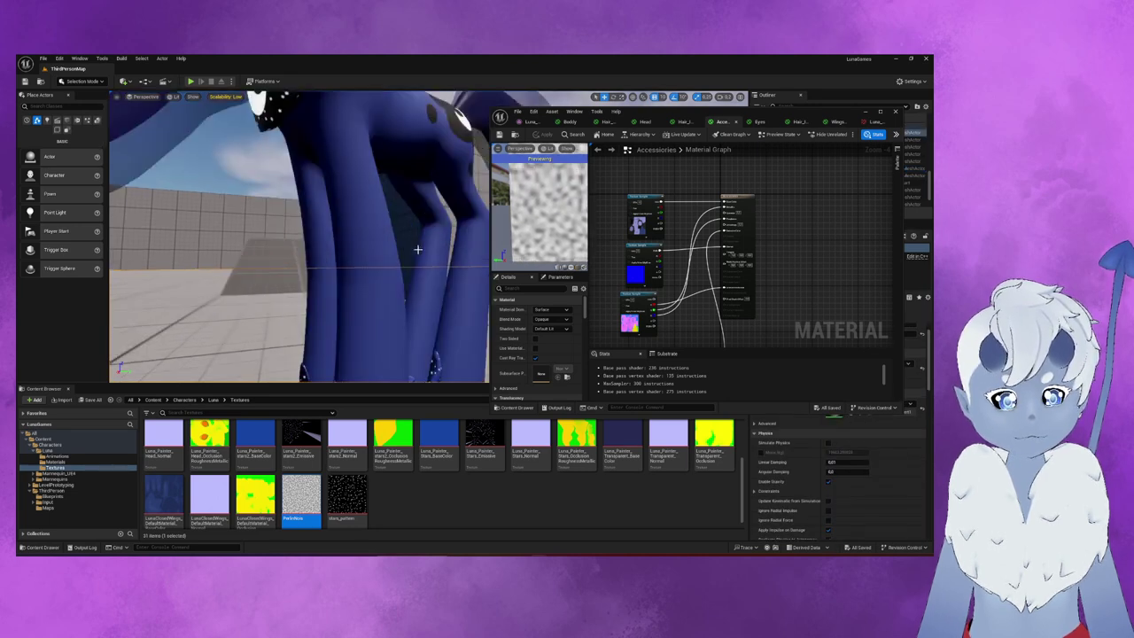
{"action": "mouse_move", "coordinate": [417, 249]}
{"action": "right_mouse_down"}
{"action": "mouse_move", "coordinate": [381, 266]}
{"action": "mouse_move", "coordinate": [392, 264]}
{"action": "right_mouse_up"}
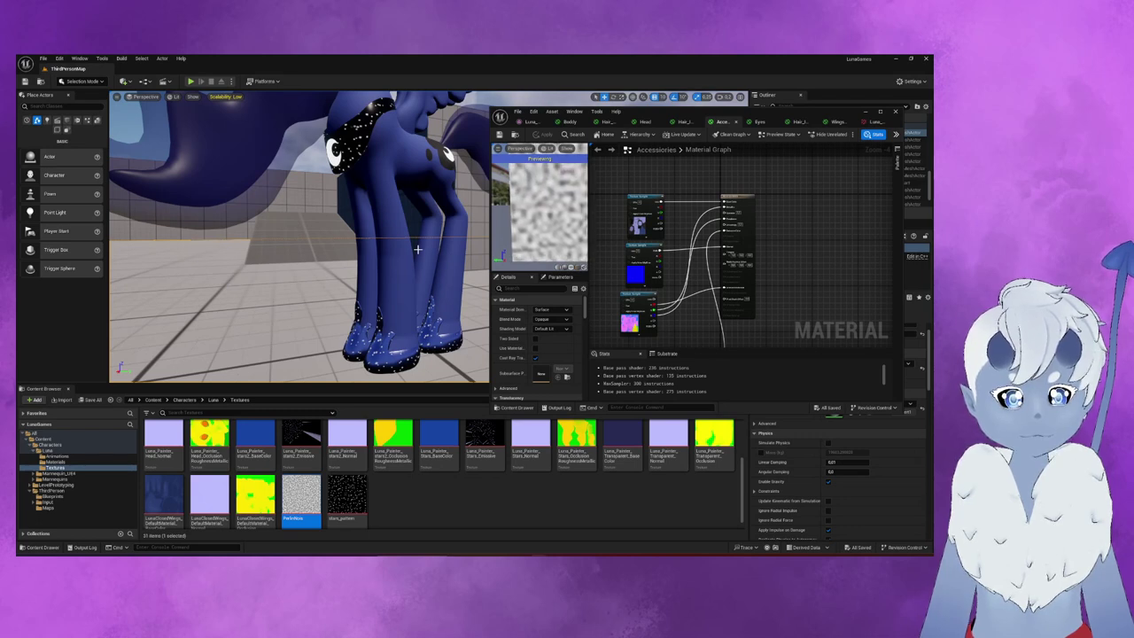
{"action": "right_click_drag", "start_coordinate": [676, 317], "coordinate": [711, 179]}
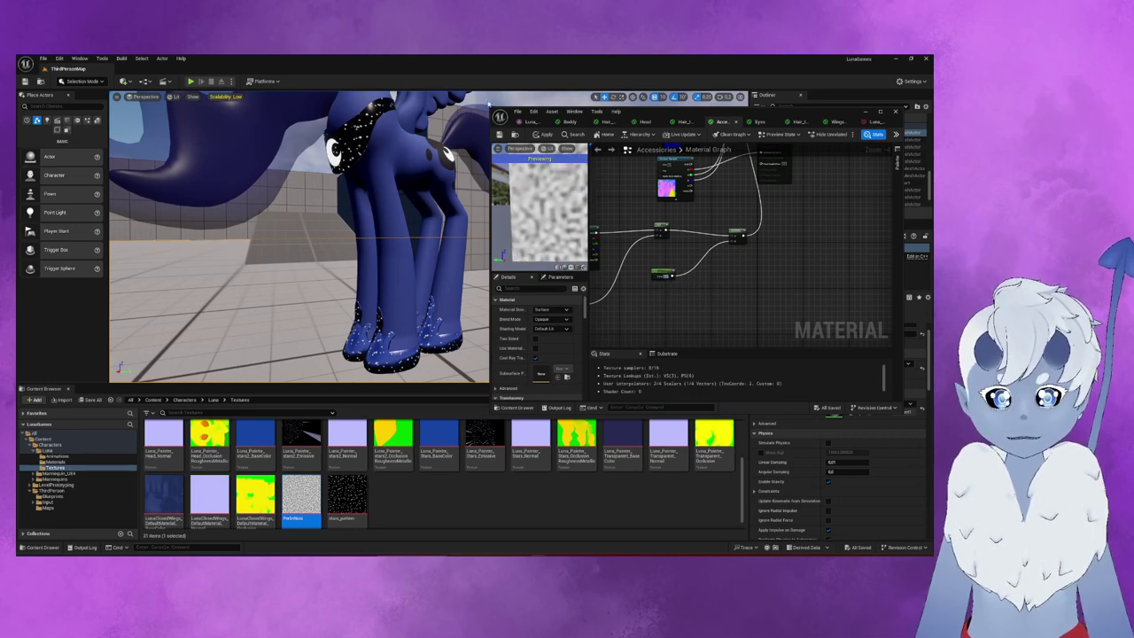
{"action": "key", "text": "ctrl+s"}
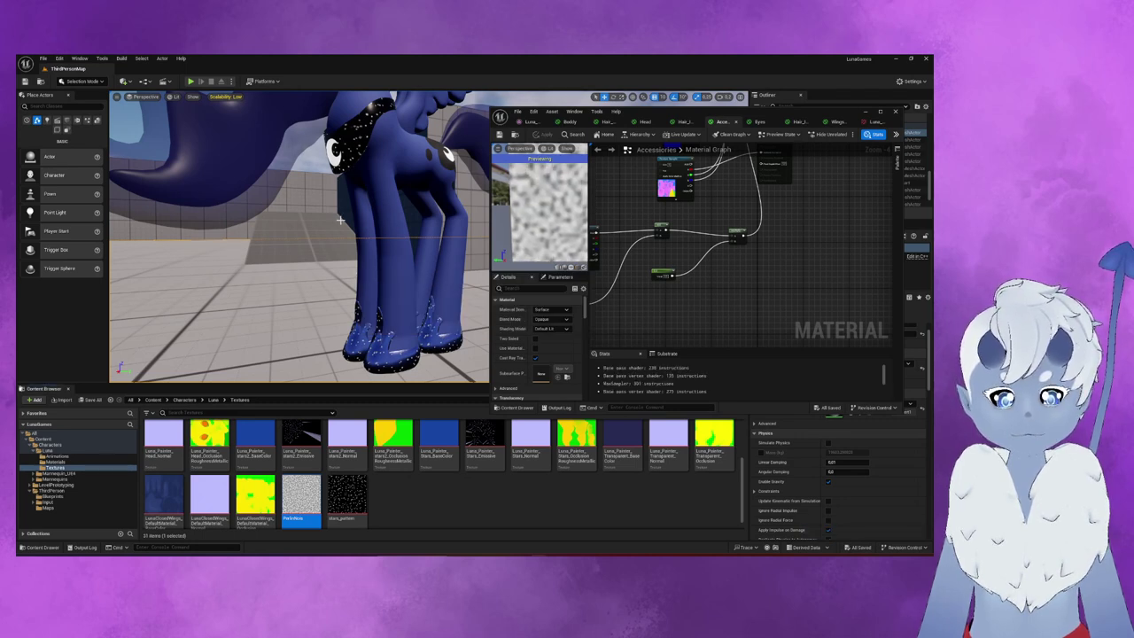
{"action": "mouse_move", "coordinate": [748, 265]}
{"action": "right_mouse_down"}
{"action": "mouse_move", "coordinate": [820, 242]}
{"action": "mouse_move", "coordinate": [682, 266]}
{"action": "right_mouse_up"}
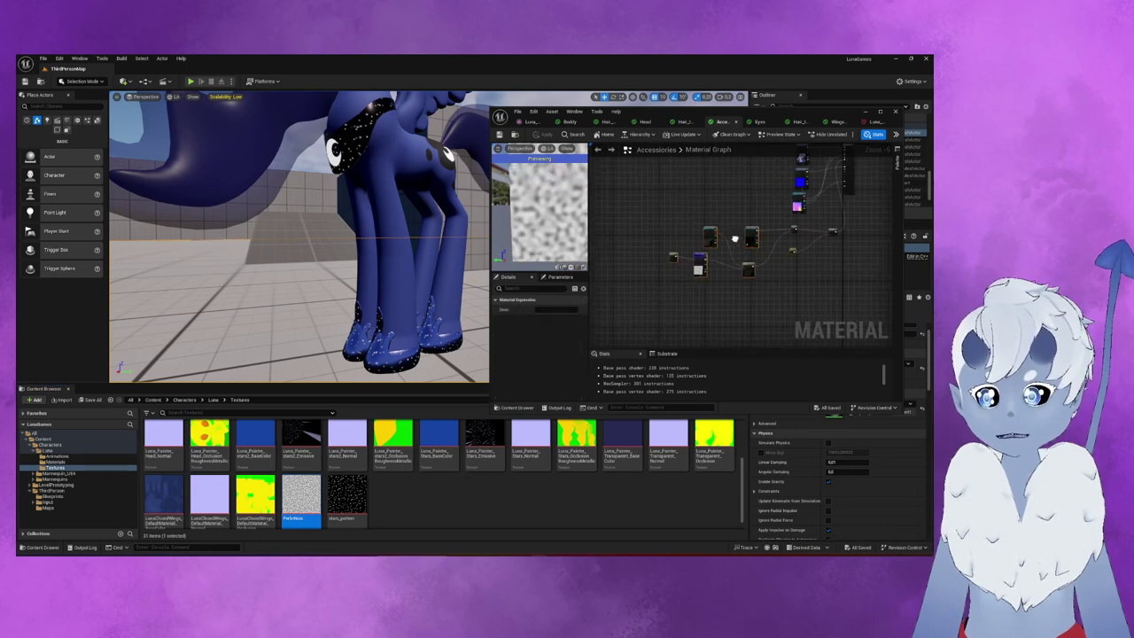
{"action": "left_click_drag", "start_coordinate": [634, 294], "coordinate": [842, 232]}
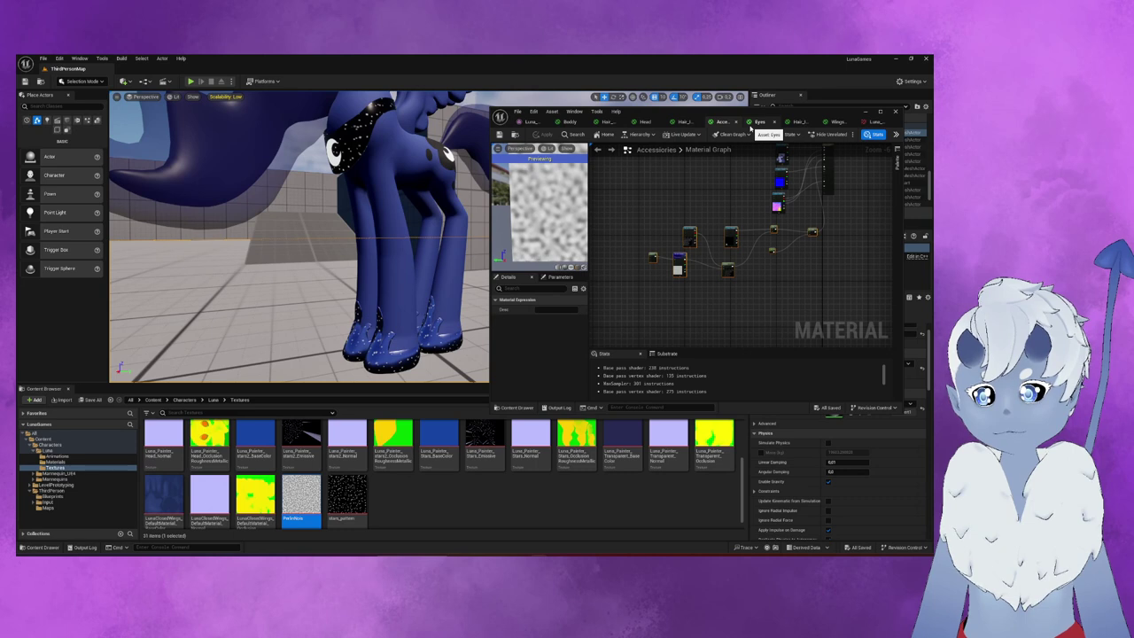
- In the Hair_Inside1 graph, reroute the node's output from World Position Offset to Emissive Color
{"action": "left_click", "coordinate": [684, 121]}
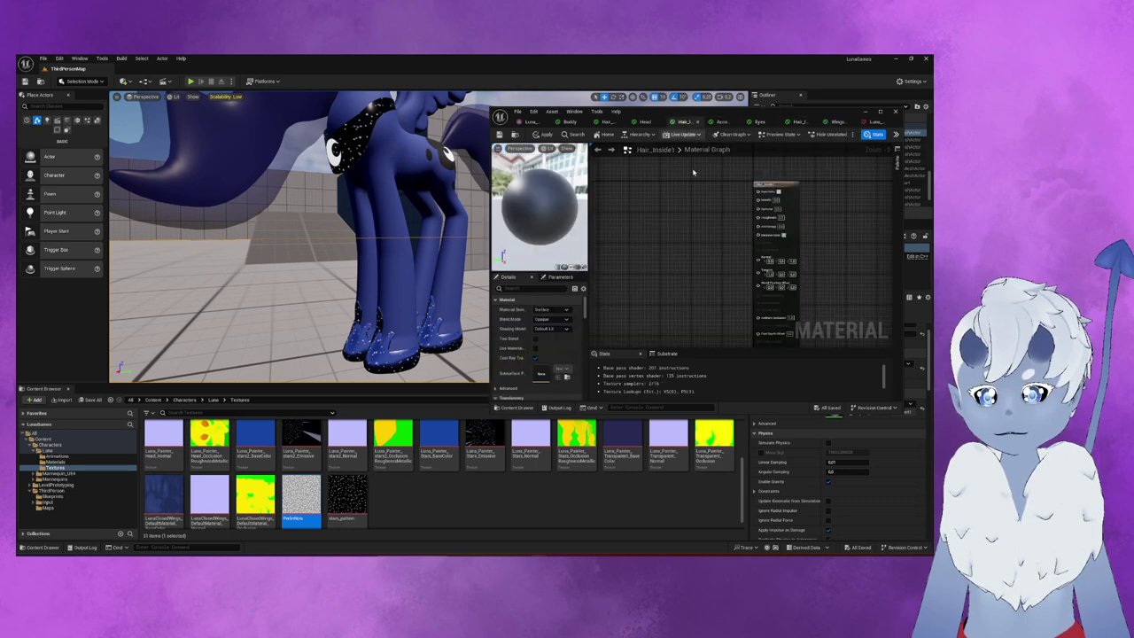
{"action": "scroll", "coordinate": [858, 223], "scroll_direction": "down", "scroll_amount": 7}
{"action": "right_click_drag", "start_coordinate": [858, 223], "coordinate": [785, 258]}
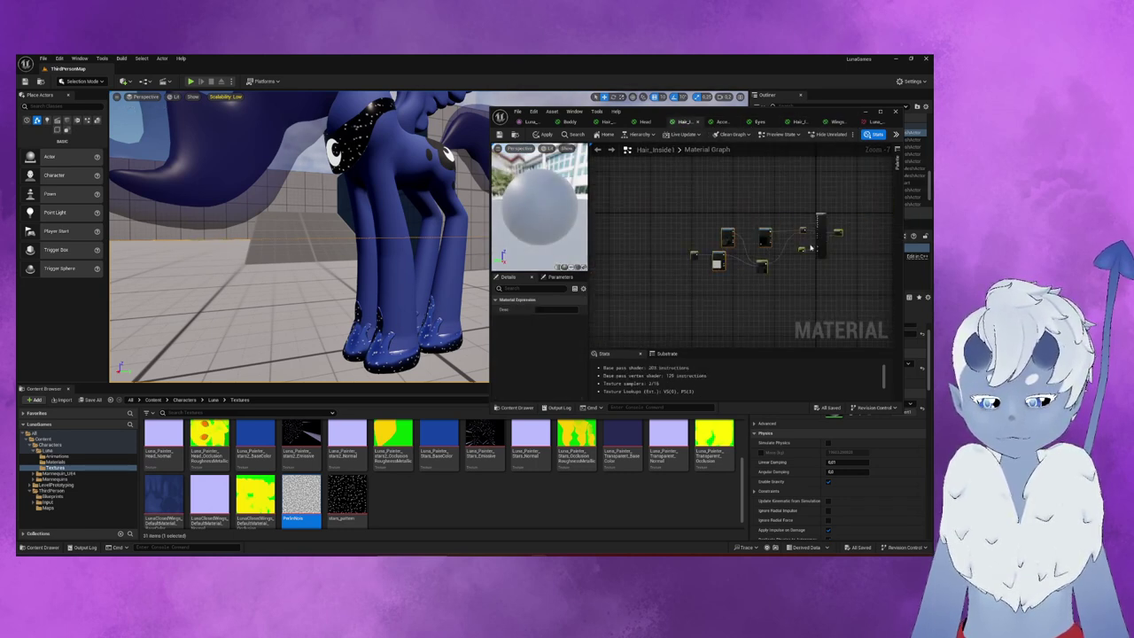
{"action": "scroll", "coordinate": [775, 255], "scroll_direction": "up", "scroll_amount": 3}
{"action": "scroll", "coordinate": [774, 255], "scroll_direction": "up", "scroll_amount": 2}
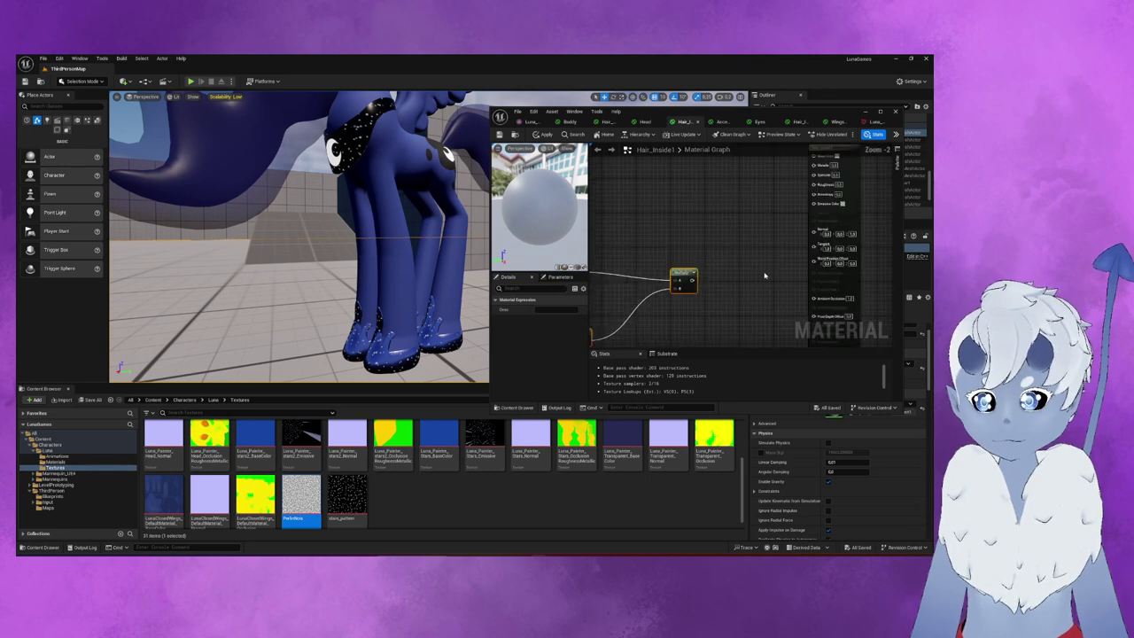
{"action": "left_click", "coordinate": [735, 284]}
{"action": "mouse_move", "coordinate": [693, 280]}
{"action": "left_mouse_down"}
{"action": "mouse_move", "coordinate": [804, 278]}
{"action": "mouse_move", "coordinate": [815, 263]}
{"action": "left_mouse_up"}
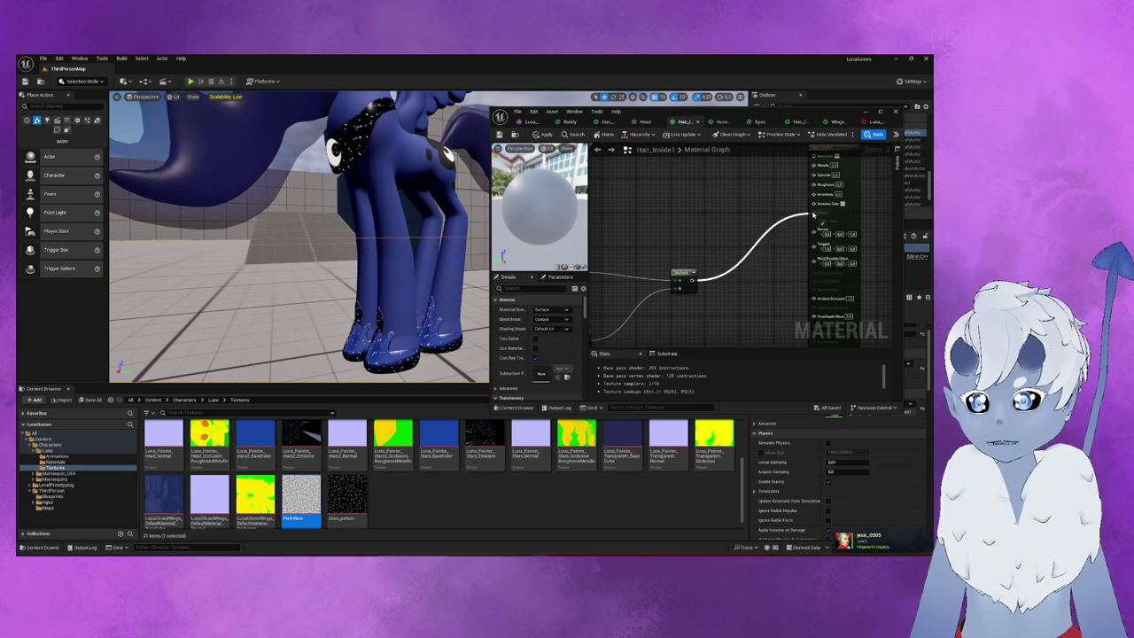
{"action": "left_click_drag", "start_coordinate": [815, 263], "coordinate": [813, 204]}
- Add the blue stars2_BaseColor texture to the Hair_Inside1 graph as a Texture Sample
{"action": "right_click_drag", "start_coordinate": [714, 235], "coordinate": [886, 199]}
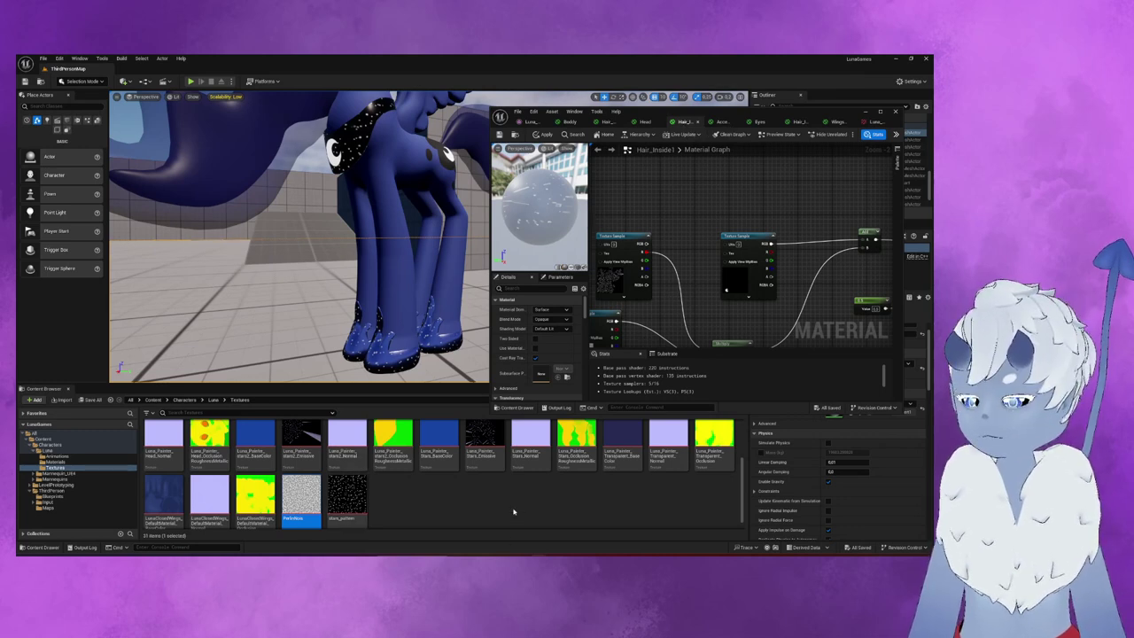
{"action": "scroll", "coordinate": [515, 512], "scroll_direction": "up", "scroll_amount": 2}
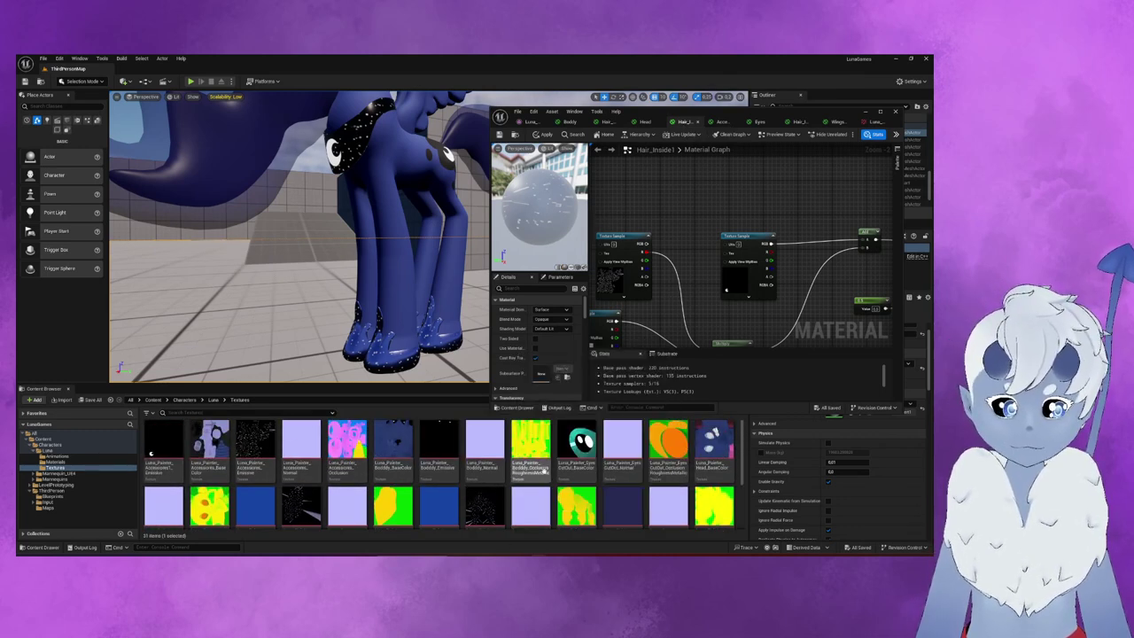
{"action": "scroll", "coordinate": [373, 477], "scroll_direction": "down", "scroll_amount": 1}
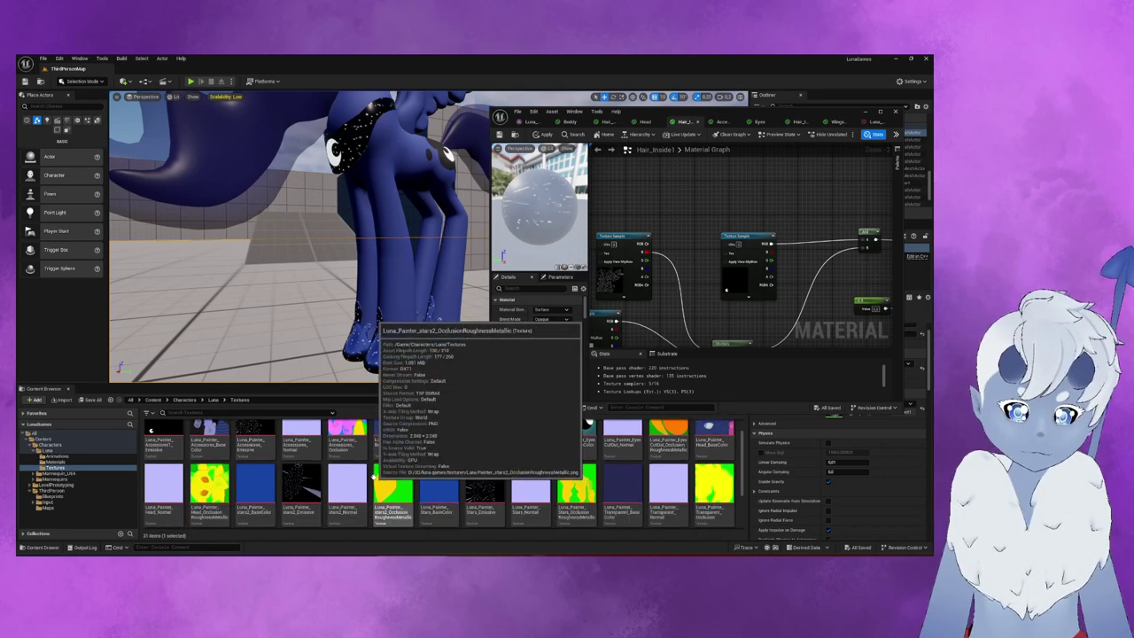
{"action": "scroll", "coordinate": [373, 477], "scroll_direction": "down", "scroll_amount": 1}
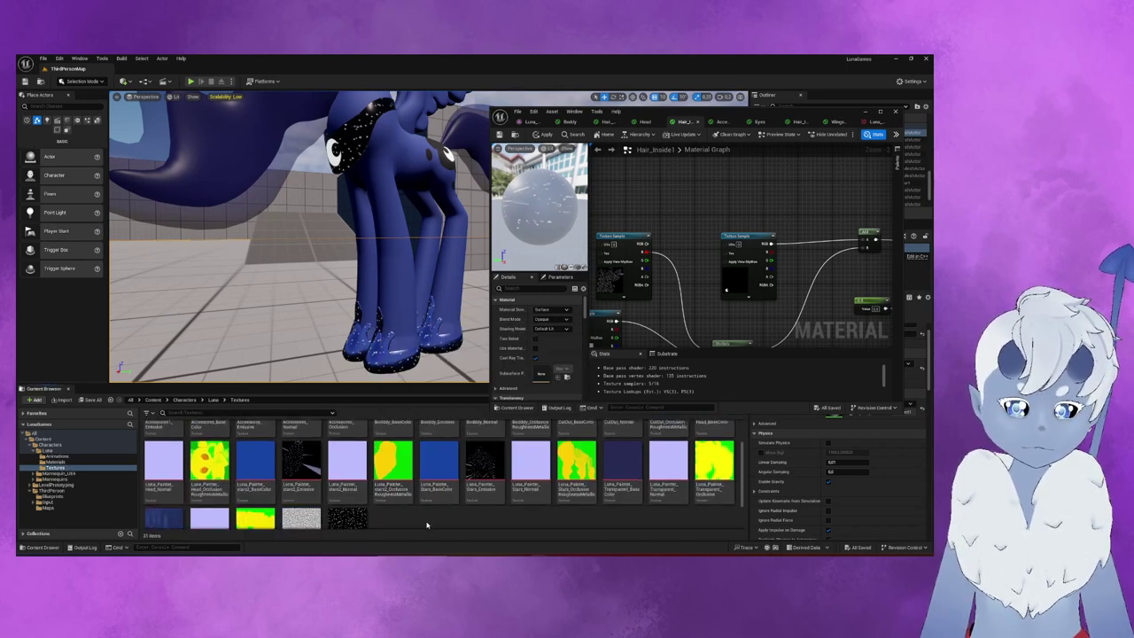
{"action": "mouse_move", "coordinate": [346, 456]}
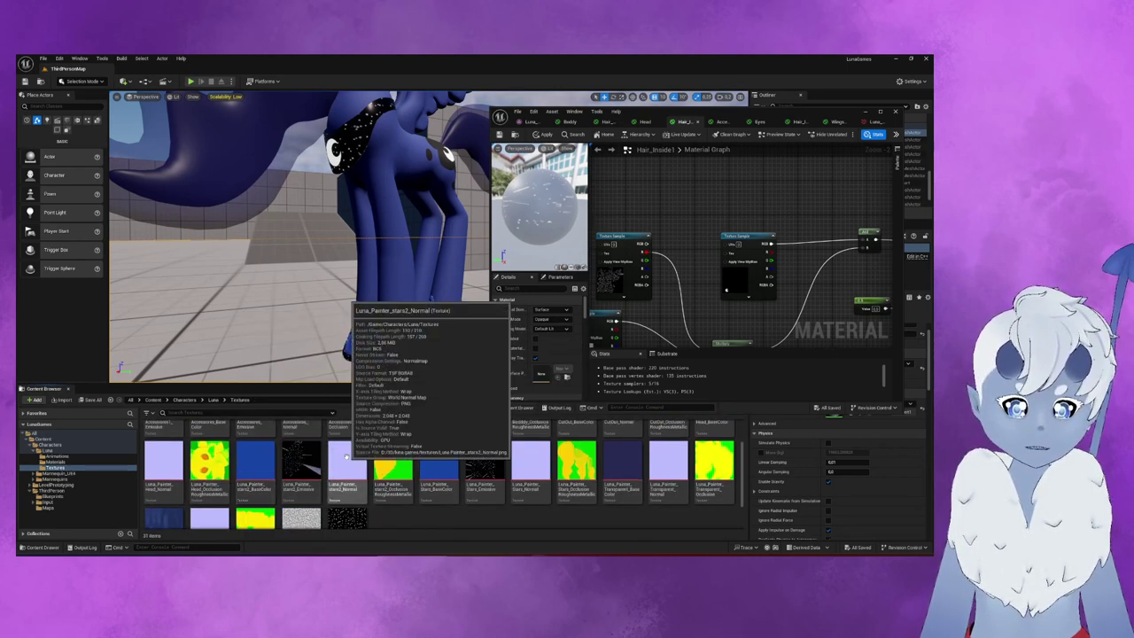
{"action": "left_click_drag", "start_coordinate": [256, 461], "coordinate": [755, 214]}
- Connect the blue texture node to the material result and add the stars2_Emissive texture
{"action": "scroll", "coordinate": [744, 248], "scroll_direction": "down", "scroll_amount": 2}
{"action": "mouse_move", "coordinate": [642, 302]}
{"action": "left_mouse_down"}
{"action": "mouse_move", "coordinate": [678, 235]}
{"action": "mouse_move", "coordinate": [862, 253]}
{"action": "left_mouse_up"}
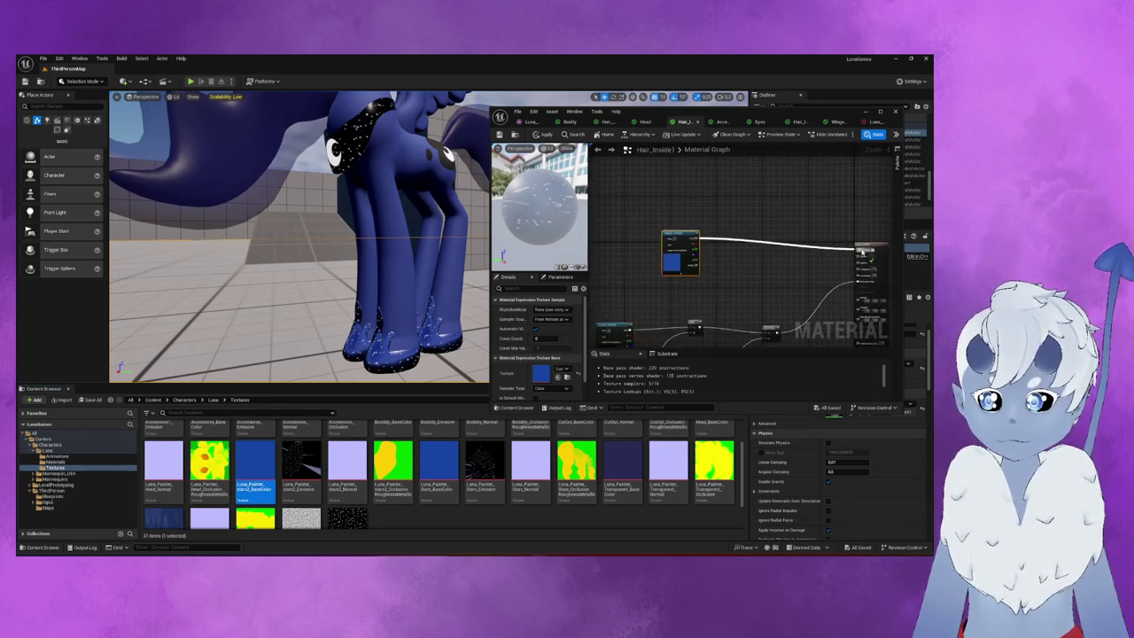
{"action": "right_click_drag", "start_coordinate": [747, 271], "coordinate": [842, 246]}
{"action": "mouse_move", "coordinate": [286, 471]}
{"action": "left_mouse_down"}
{"action": "mouse_move", "coordinate": [653, 238]}
{"action": "mouse_move", "coordinate": [709, 326]}
{"action": "left_mouse_up"}
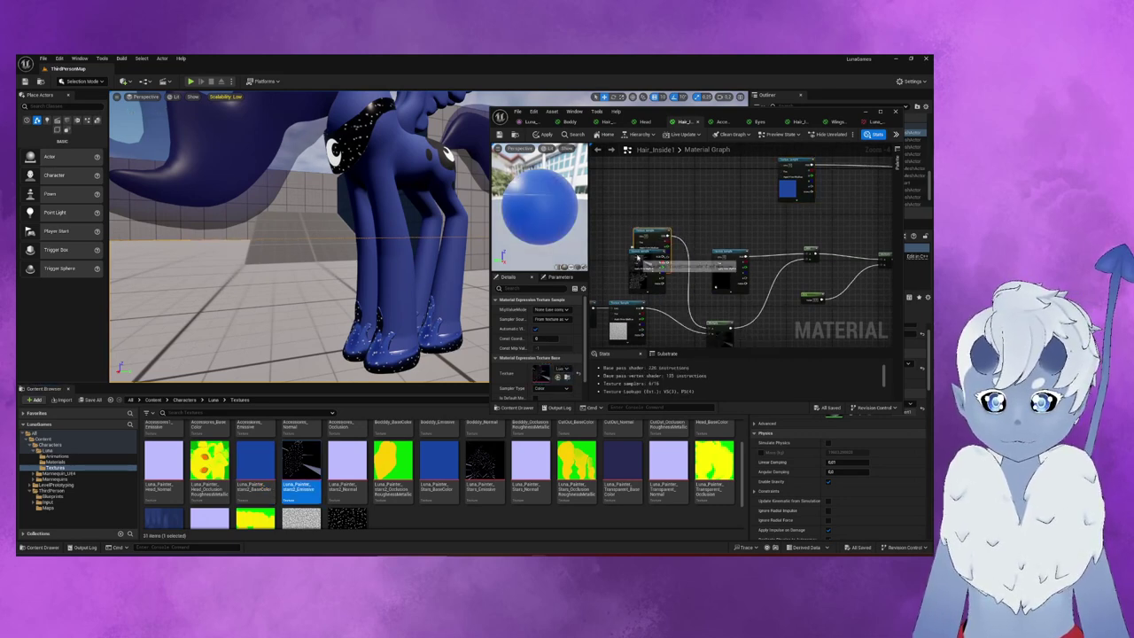
{"action": "mouse_move", "coordinate": [645, 234]}
{"action": "left_mouse_down"}
{"action": "mouse_move", "coordinate": [601, 255]}
{"action": "mouse_move", "coordinate": [629, 254]}
{"action": "left_mouse_up"}
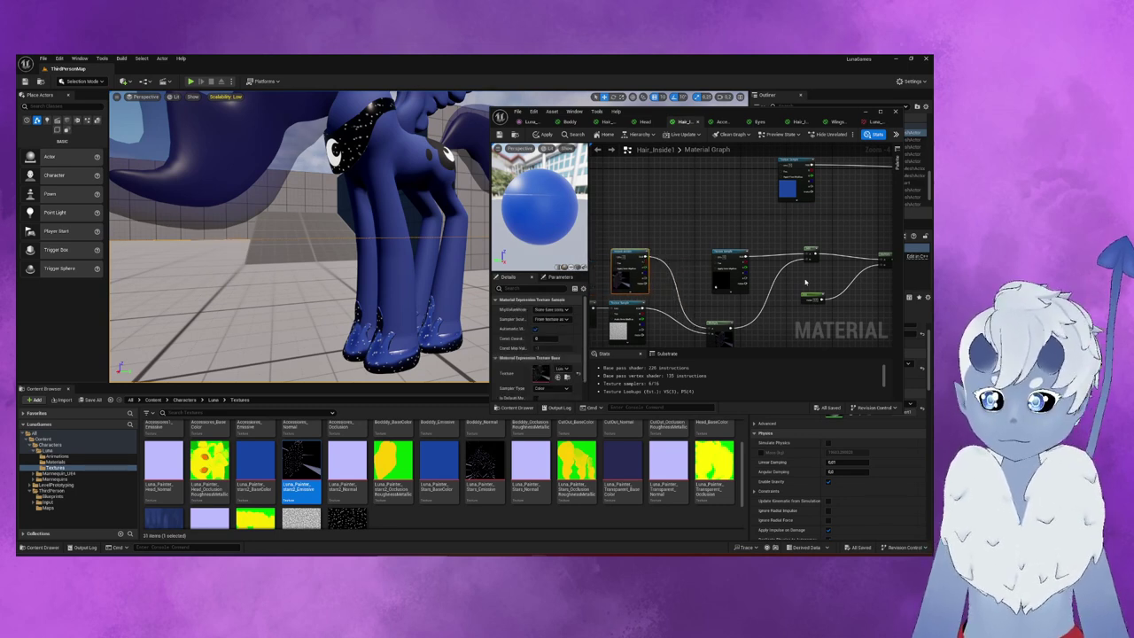
{"action": "right_click_drag", "start_coordinate": [629, 254], "coordinate": [527, 265]}
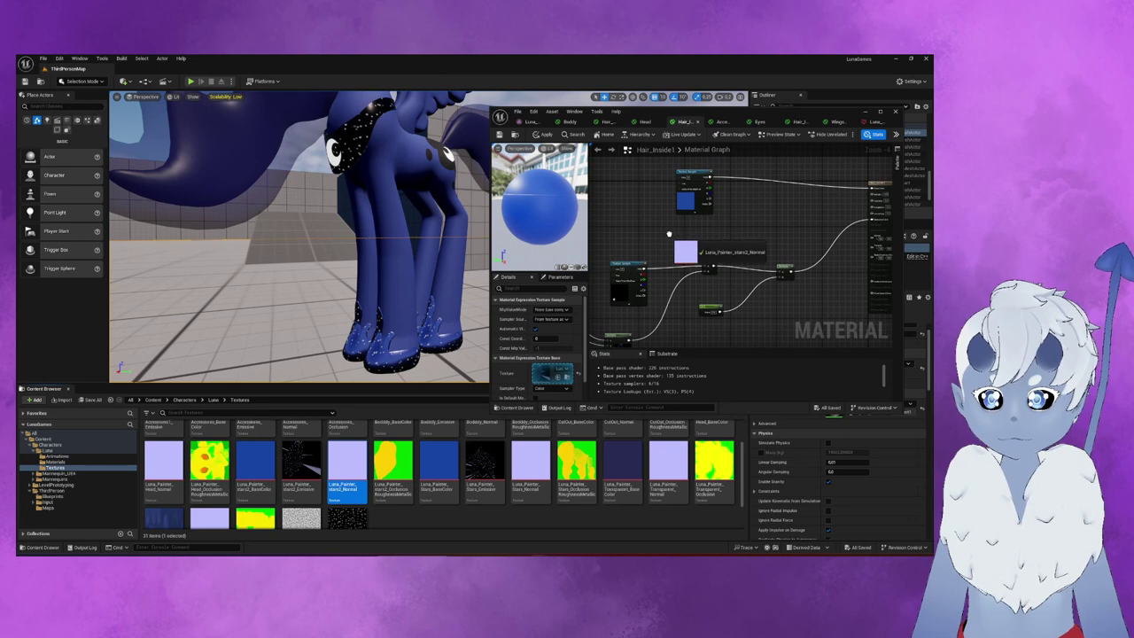
- Add the blue normal-map texture beneath the upper texture and shift the node group down
{"action": "left_click_drag", "start_coordinate": [343, 458], "coordinate": [678, 240]}
{"action": "right_click_drag", "start_coordinate": [648, 186], "coordinate": [613, 225]}
{"action": "left_click_drag", "start_coordinate": [660, 213], "coordinate": [674, 177]}
{"action": "mouse_move", "coordinate": [677, 283]}
{"action": "left_mouse_down"}
{"action": "mouse_move", "coordinate": [685, 245]}
{"action": "mouse_move", "coordinate": [836, 279]}
{"action": "left_mouse_up"}
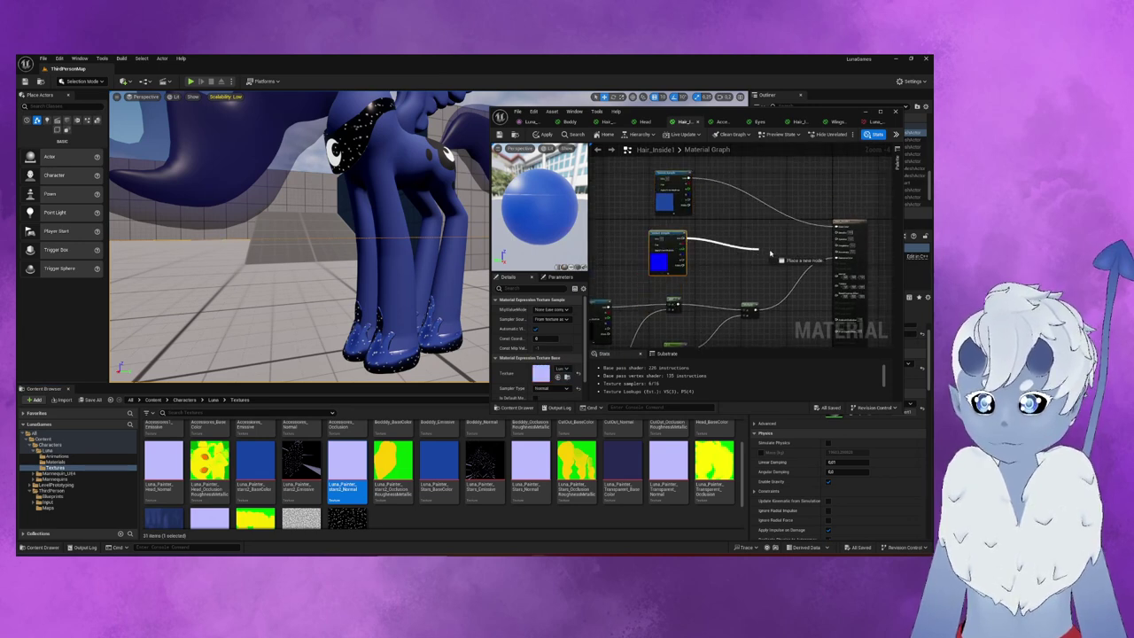
{"action": "scroll", "coordinate": [846, 221], "scroll_direction": "down", "scroll_amount": 4}
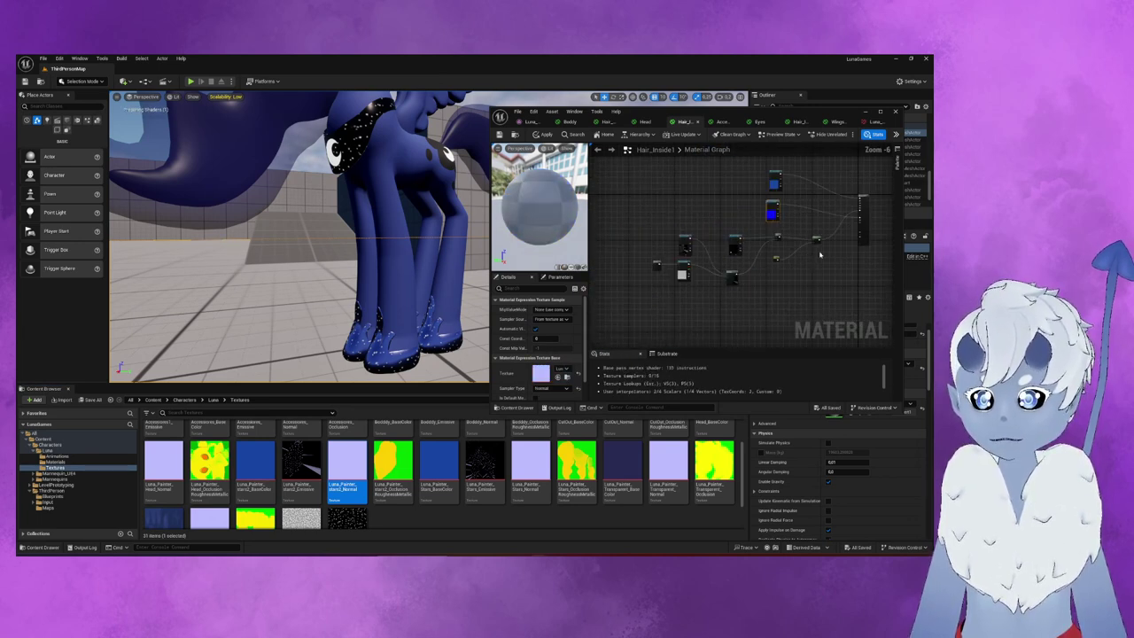
{"action": "left_click_drag", "start_coordinate": [827, 318], "coordinate": [659, 238]}
{"action": "left_click_drag", "start_coordinate": [817, 237], "coordinate": [821, 264]}
{"action": "left_click", "coordinate": [822, 263]}
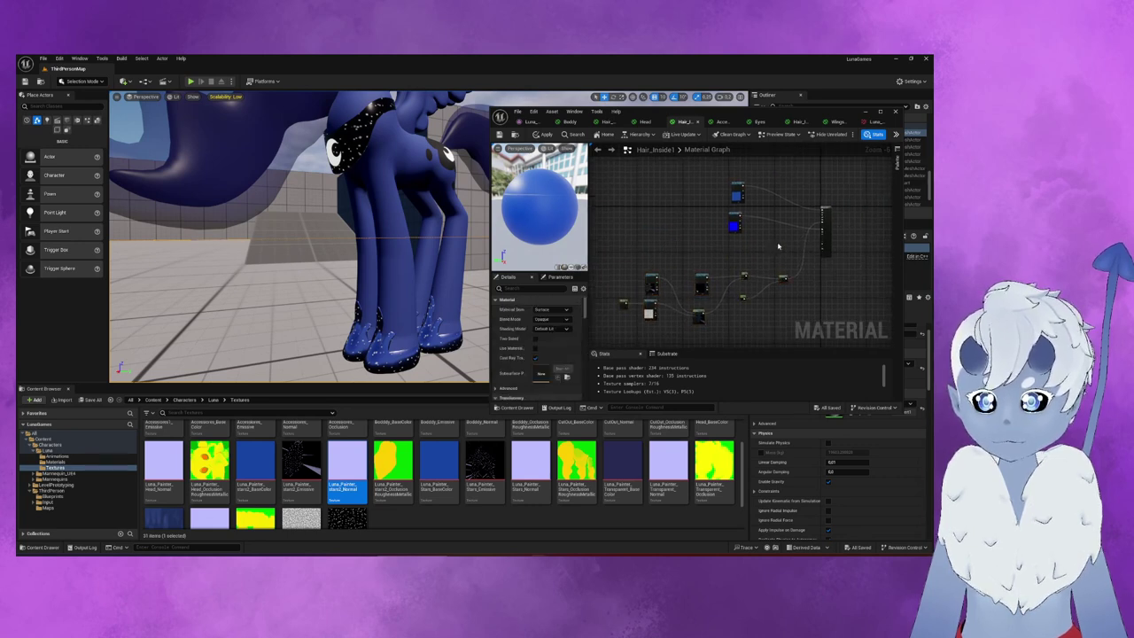
- Add the stars2 OcclusionRoughnessMetallic texture node, wire it into the material result, and apply
{"action": "scroll", "coordinate": [798, 257], "scroll_direction": "up", "scroll_amount": 3}
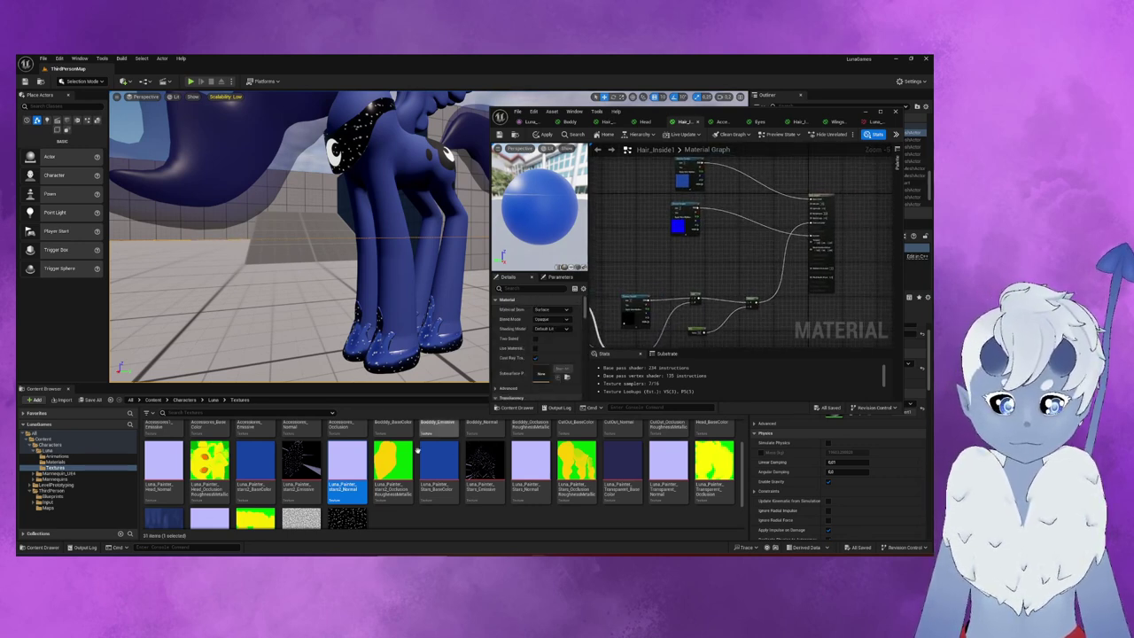
{"action": "mouse_move", "coordinate": [513, 476]}
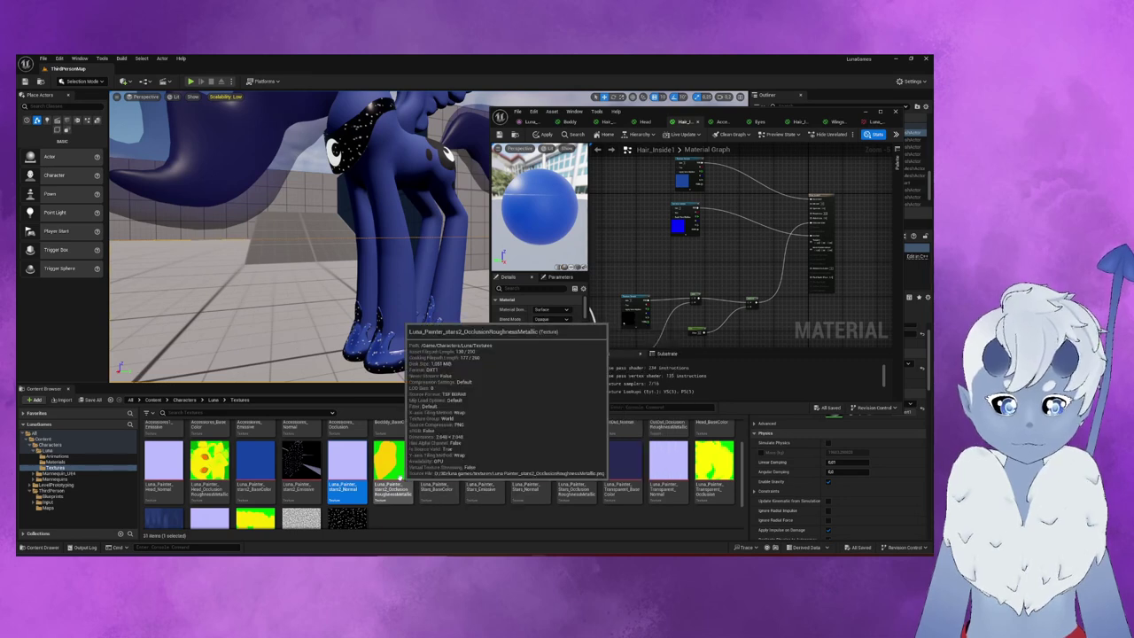
{"action": "mouse_move", "coordinate": [211, 474]}
{"action": "left_click_drag", "start_coordinate": [393, 461], "coordinate": [722, 253]}
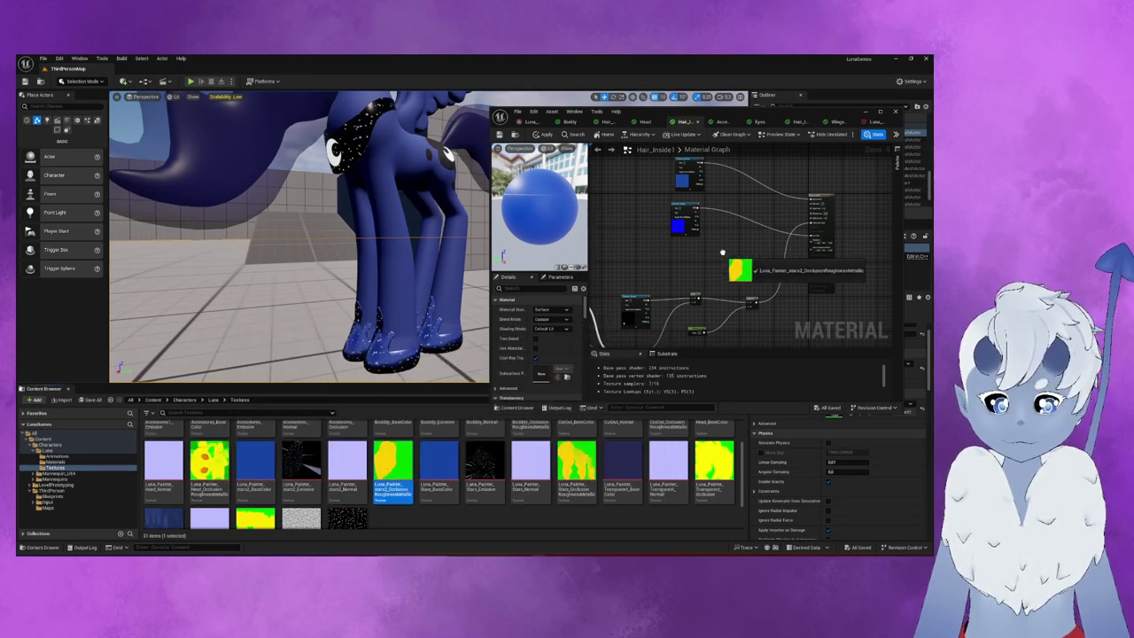
{"action": "left_click_drag", "start_coordinate": [722, 252], "coordinate": [722, 254]}
{"action": "right_click_drag", "start_coordinate": [722, 255], "coordinate": [662, 270]}
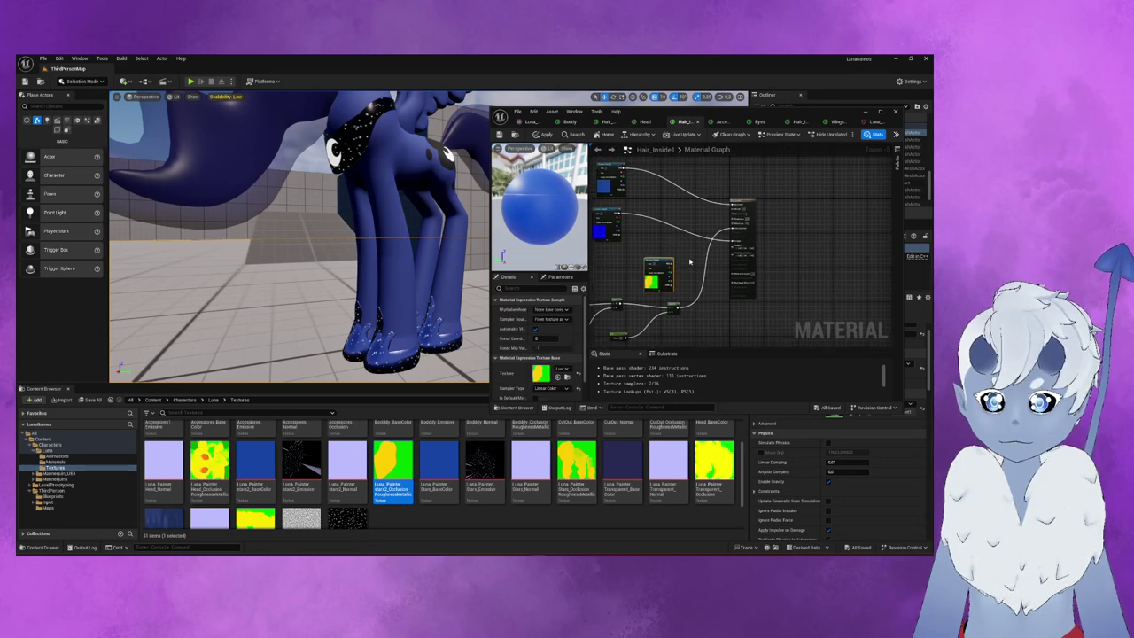
{"action": "scroll", "coordinate": [686, 262], "scroll_direction": "up", "scroll_amount": 2}
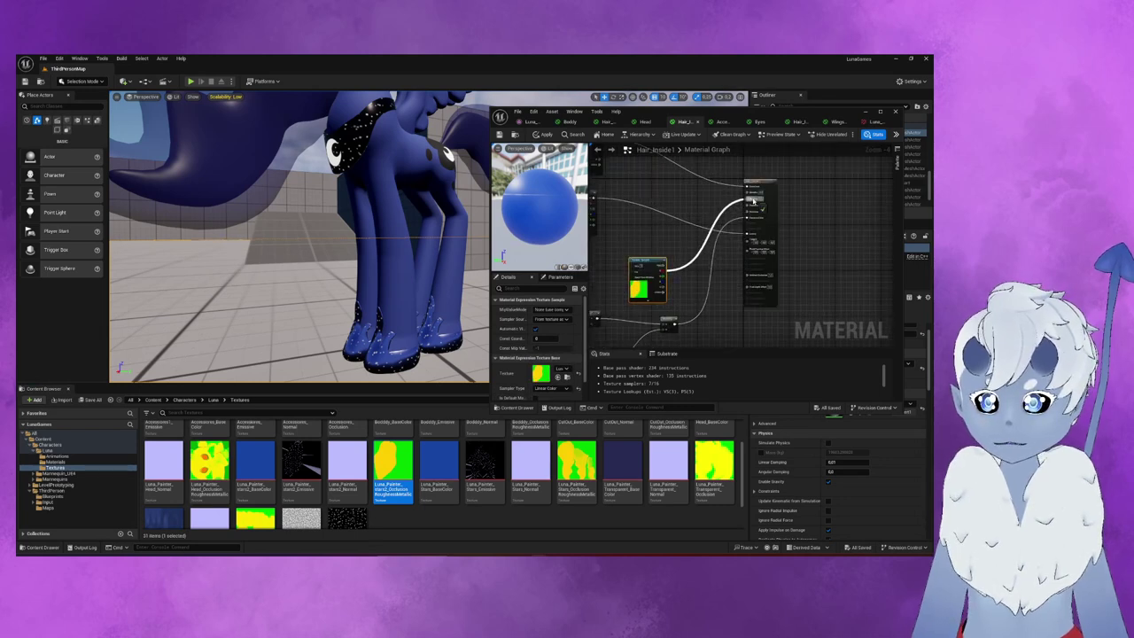
{"action": "left_click_drag", "start_coordinate": [761, 211], "coordinate": [750, 274]}
{"action": "mouse_move", "coordinate": [661, 283]}
{"action": "left_mouse_down"}
{"action": "mouse_move", "coordinate": [759, 215]}
{"action": "mouse_move", "coordinate": [662, 290]}
{"action": "mouse_move", "coordinate": [750, 191]}
{"action": "left_mouse_up"}
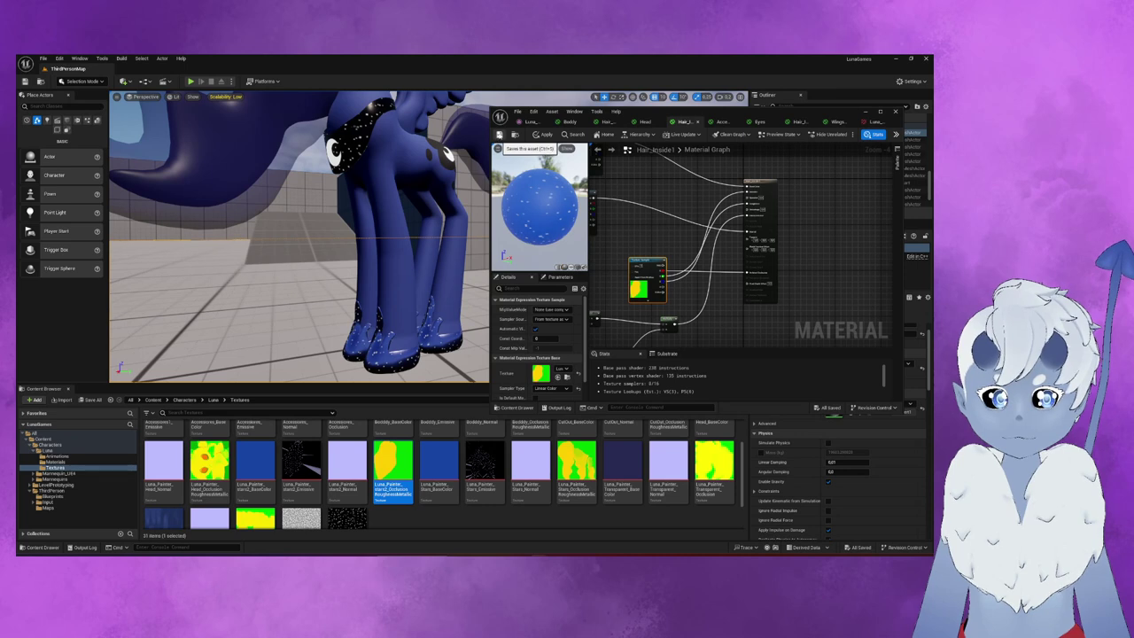
{"action": "left_click", "coordinate": [498, 134]}
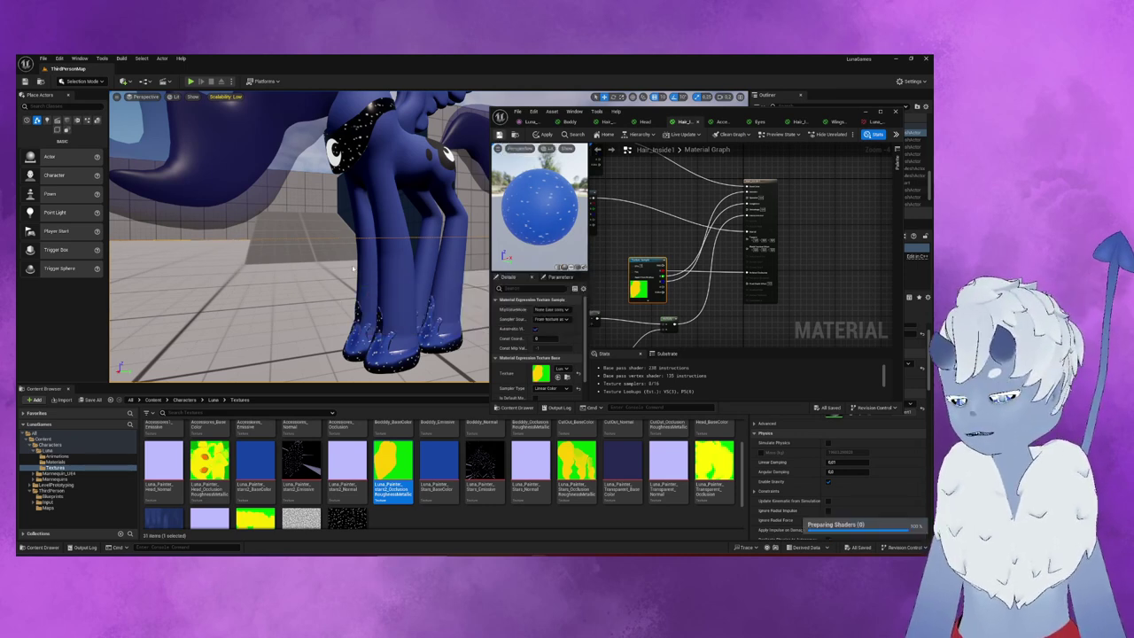
- Delete the unwanted Texture Sample and Add nodes from the Hair_Inside1 graph
{"action": "right_click_drag", "start_coordinate": [298, 237], "coordinate": [319, 230]}
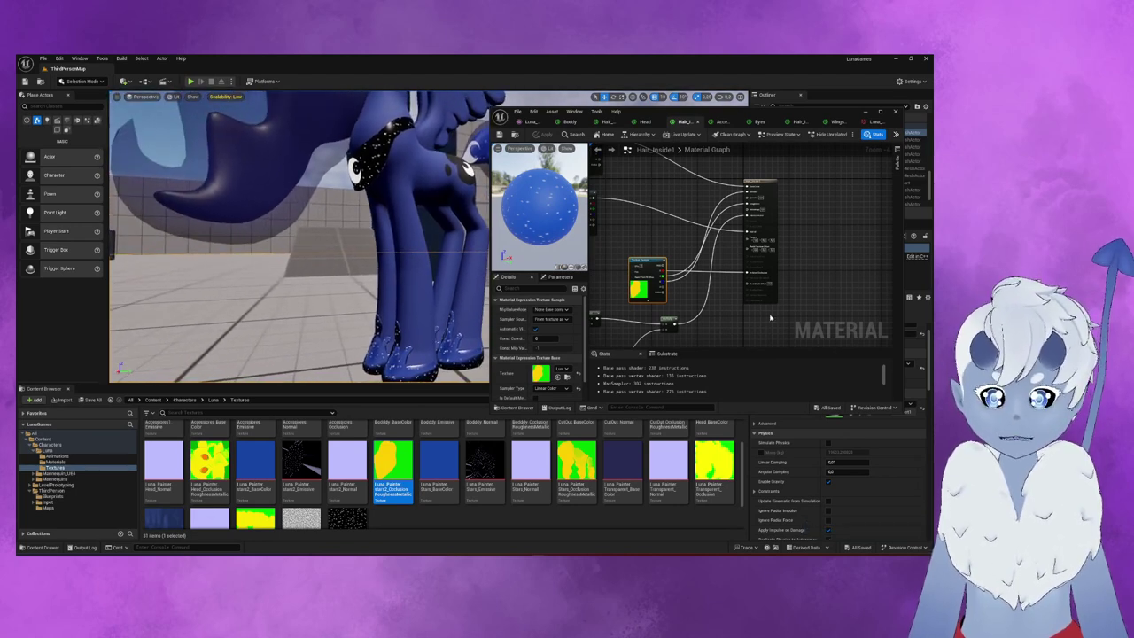
{"action": "right_click_drag", "start_coordinate": [770, 317], "coordinate": [758, 238]}
{"action": "left_click_drag", "start_coordinate": [734, 244], "coordinate": [706, 217]}
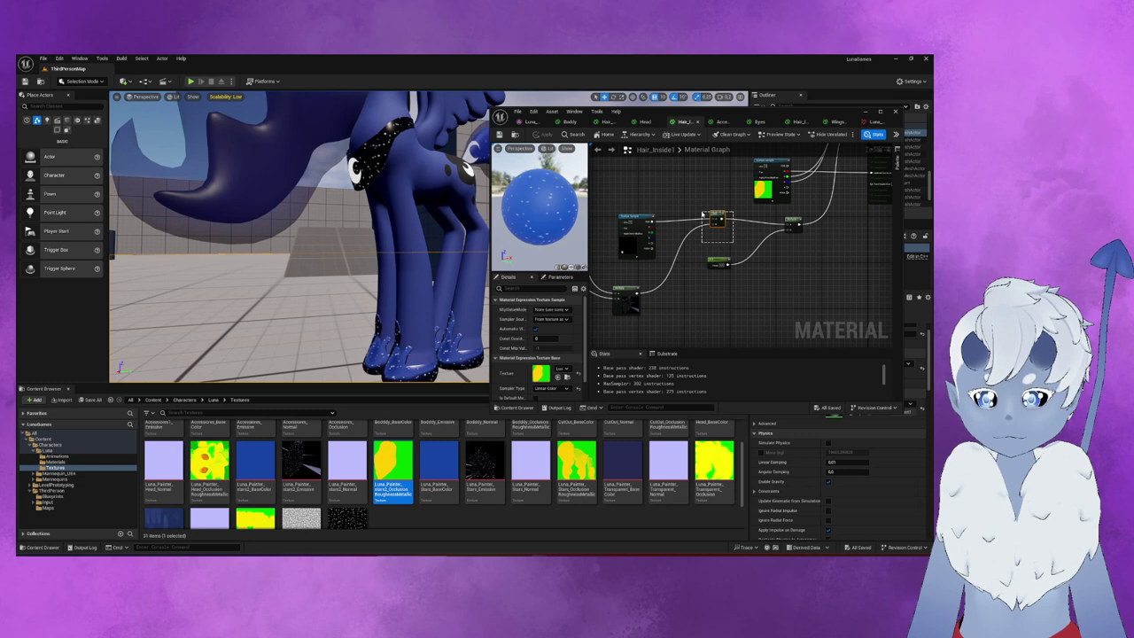
{"action": "left_click_drag", "start_coordinate": [707, 216], "coordinate": [727, 242]}
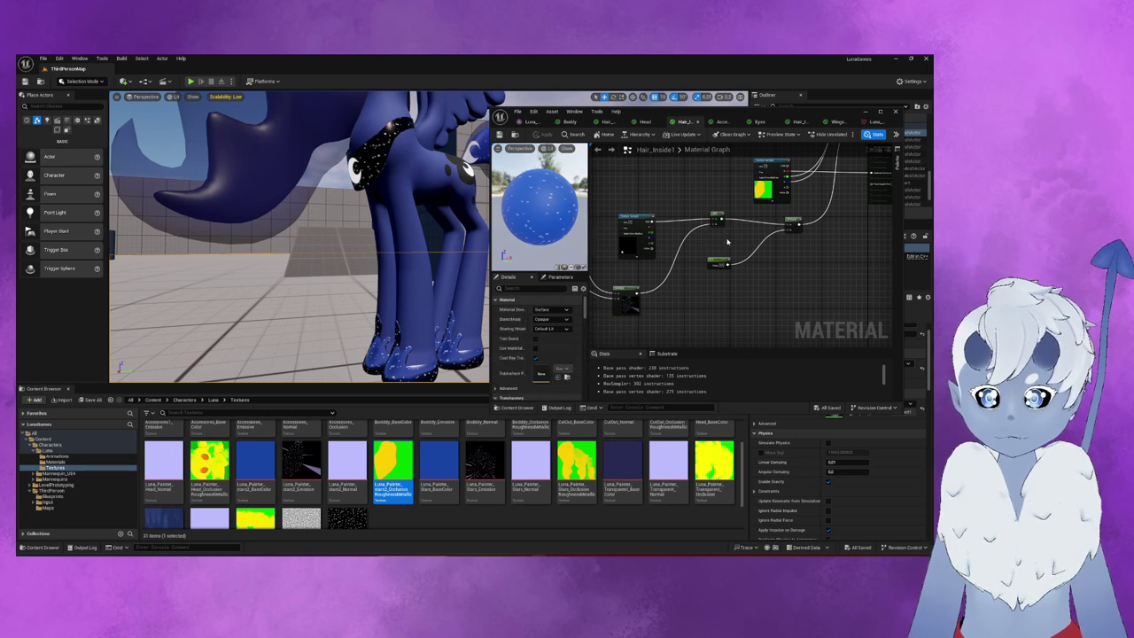
{"action": "left_click", "coordinate": [639, 228]}
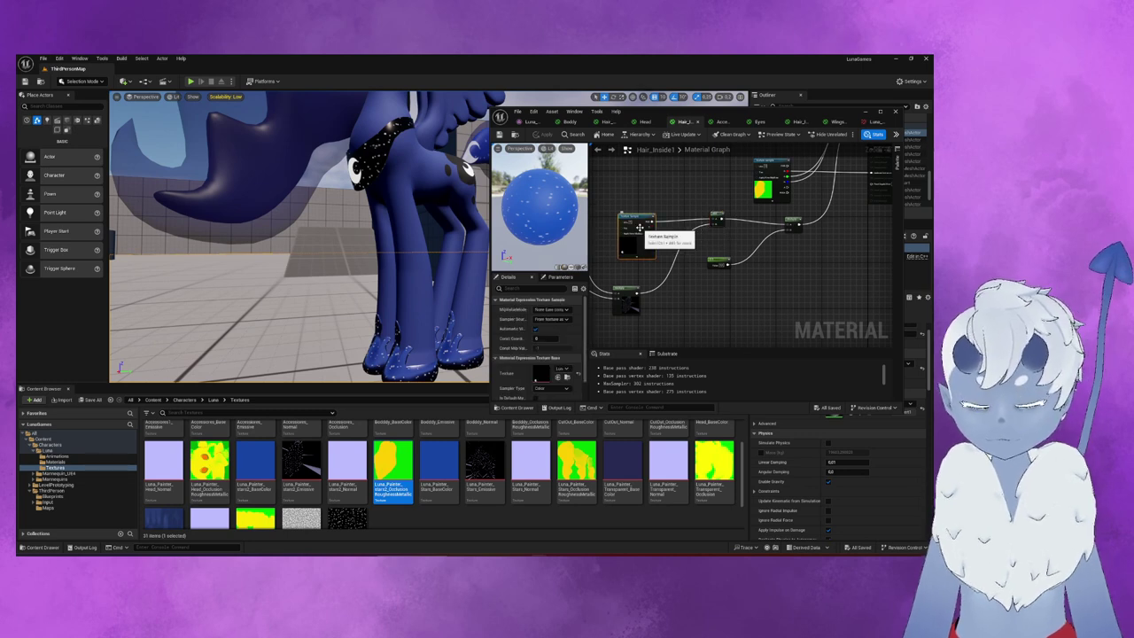
{"action": "key", "text": "Delete"}
{"action": "left_click", "coordinate": [718, 217]}
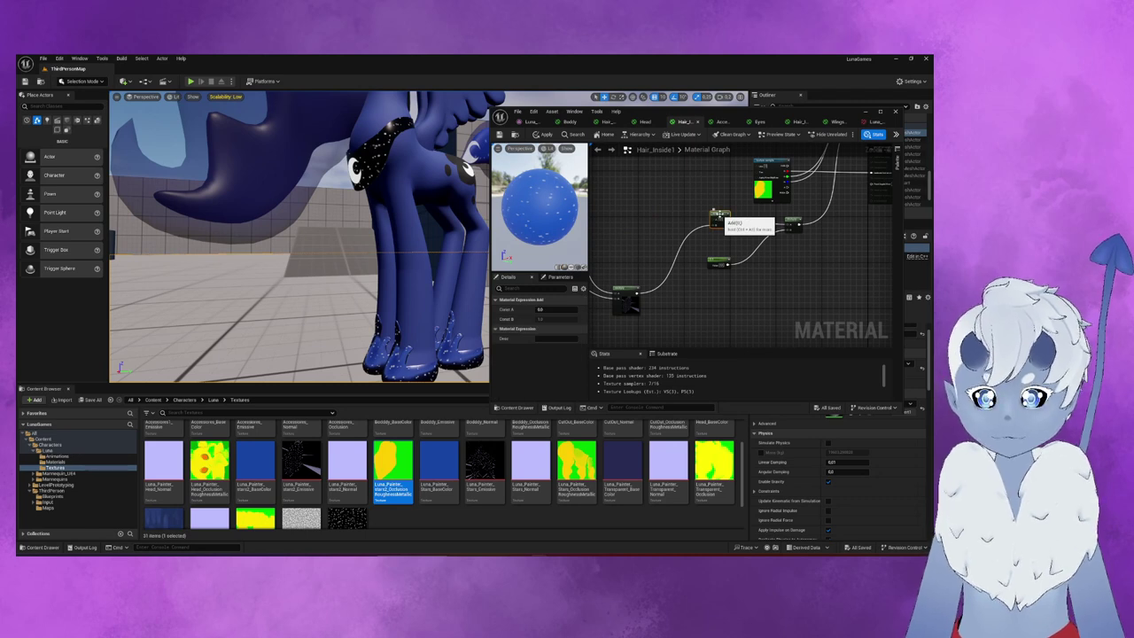
{"action": "key", "text": "Delete"}
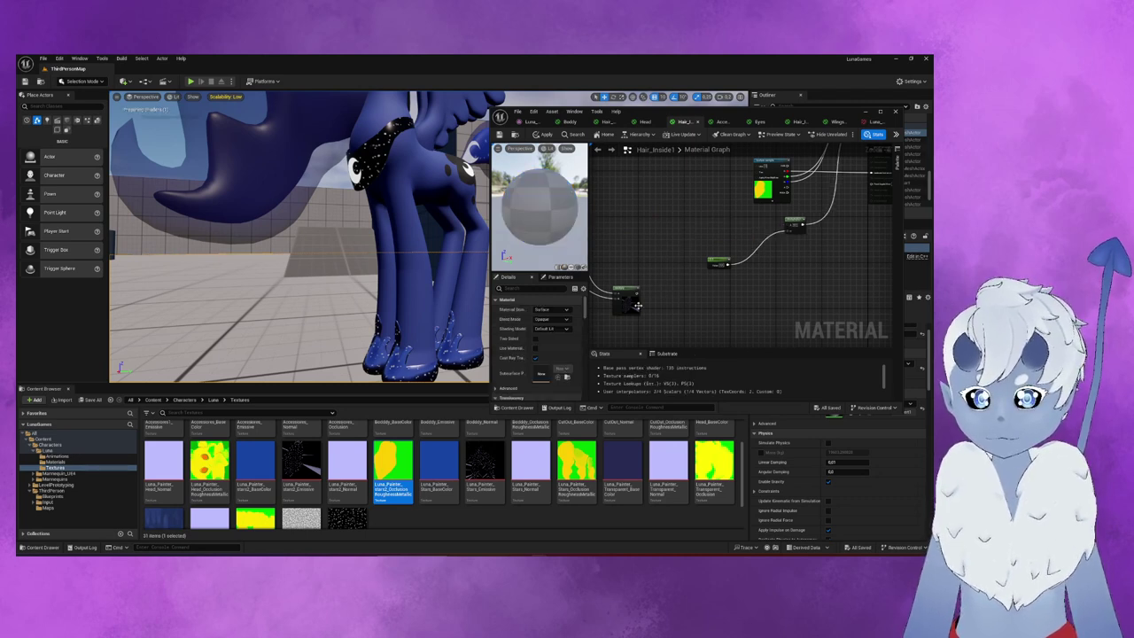
- Move the constant node lower and the Multiply node nearer the textures, then apply the material
{"action": "right_click_drag", "start_coordinate": [656, 301], "coordinate": [748, 258]}
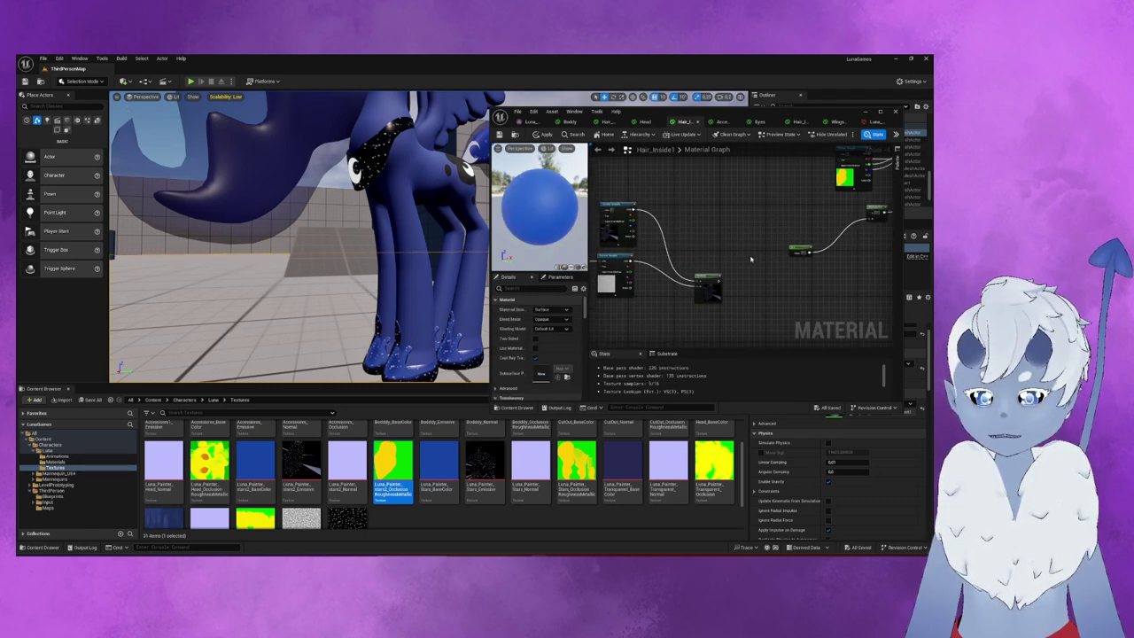
{"action": "left_click_drag", "start_coordinate": [791, 251], "coordinate": [701, 321]}
{"action": "mouse_move", "coordinate": [882, 210]}
{"action": "left_mouse_down"}
{"action": "mouse_move", "coordinate": [745, 278]}
{"action": "mouse_move", "coordinate": [753, 287]}
{"action": "left_mouse_up"}
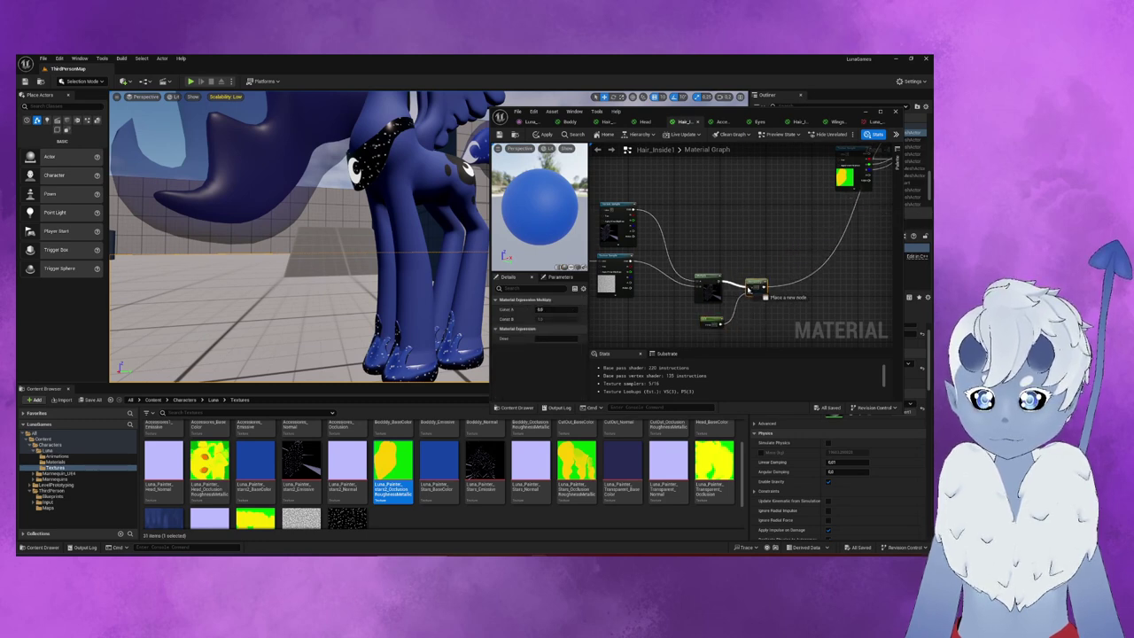
{"action": "right_click_drag", "start_coordinate": [753, 286], "coordinate": [831, 262]}
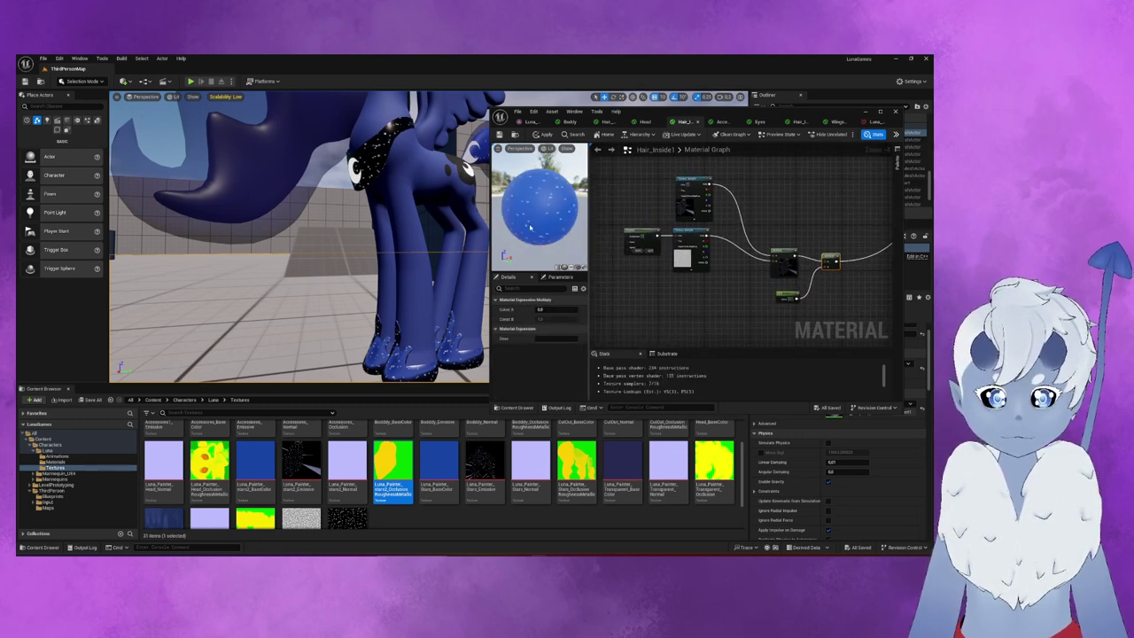
{"action": "left_click", "coordinate": [514, 134]}
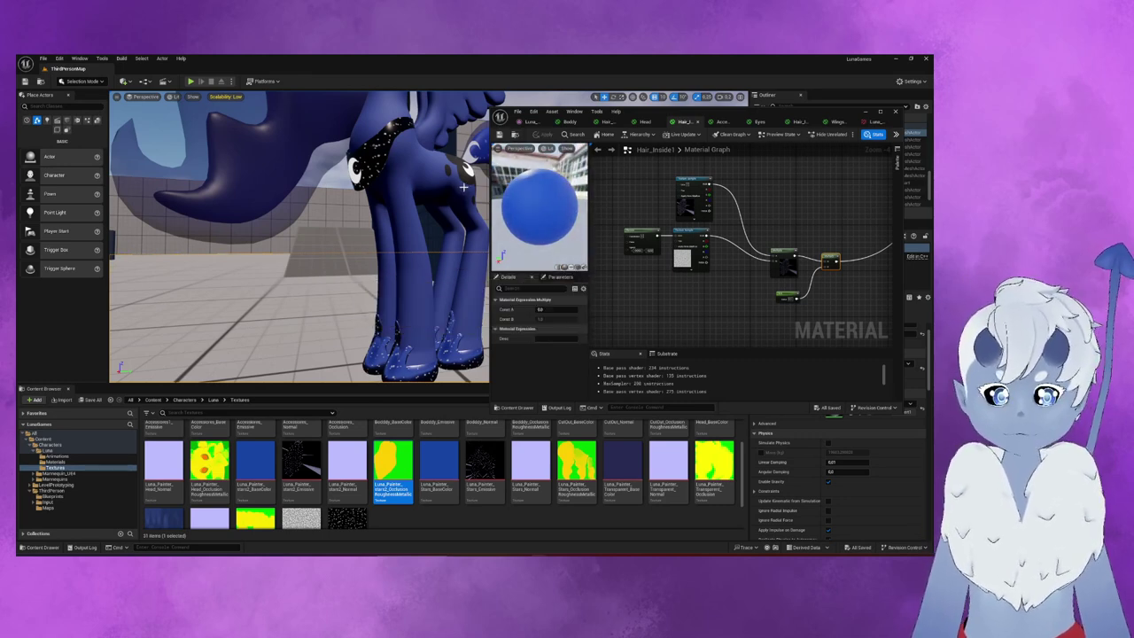
{"action": "mouse_move", "coordinate": [465, 192]}
{"action": "left_mouse_down"}
{"action": "mouse_move", "coordinate": [475, 295]}
{"action": "mouse_move", "coordinate": [354, 266]}
{"action": "mouse_move", "coordinate": [300, 235]}
{"action": "mouse_move", "coordinate": [266, 240]}
{"action": "mouse_move", "coordinate": [293, 239]}
{"action": "left_mouse_up"}
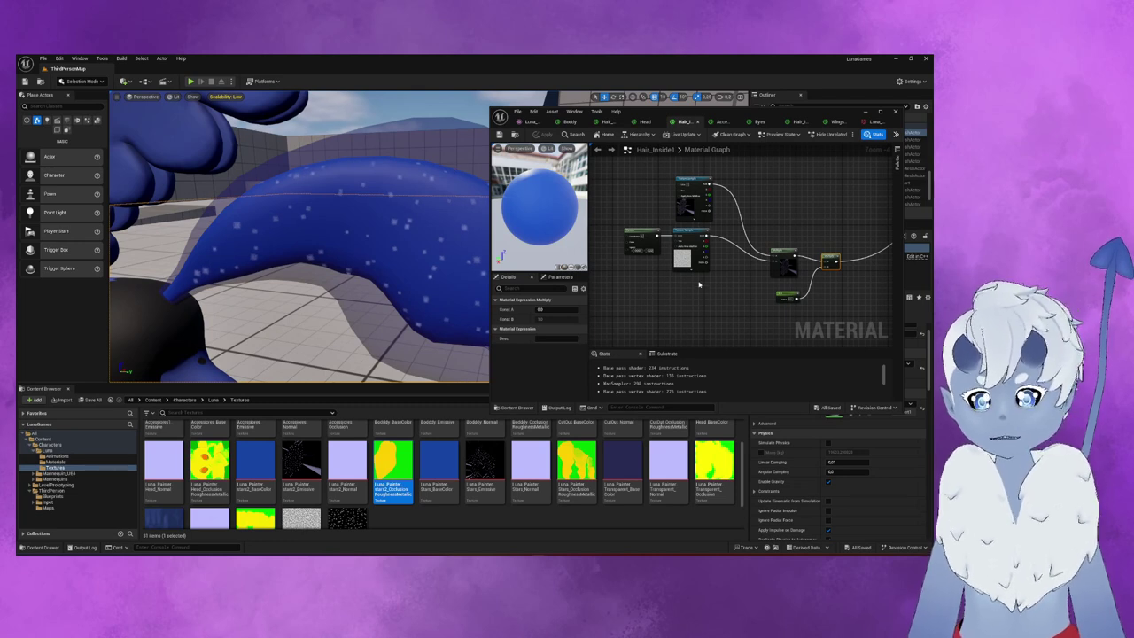
- Wire the constant into the Multiply node and move the texture and math node group up-right
{"action": "scroll", "coordinate": [763, 293], "scroll_direction": "up", "scroll_amount": 1}
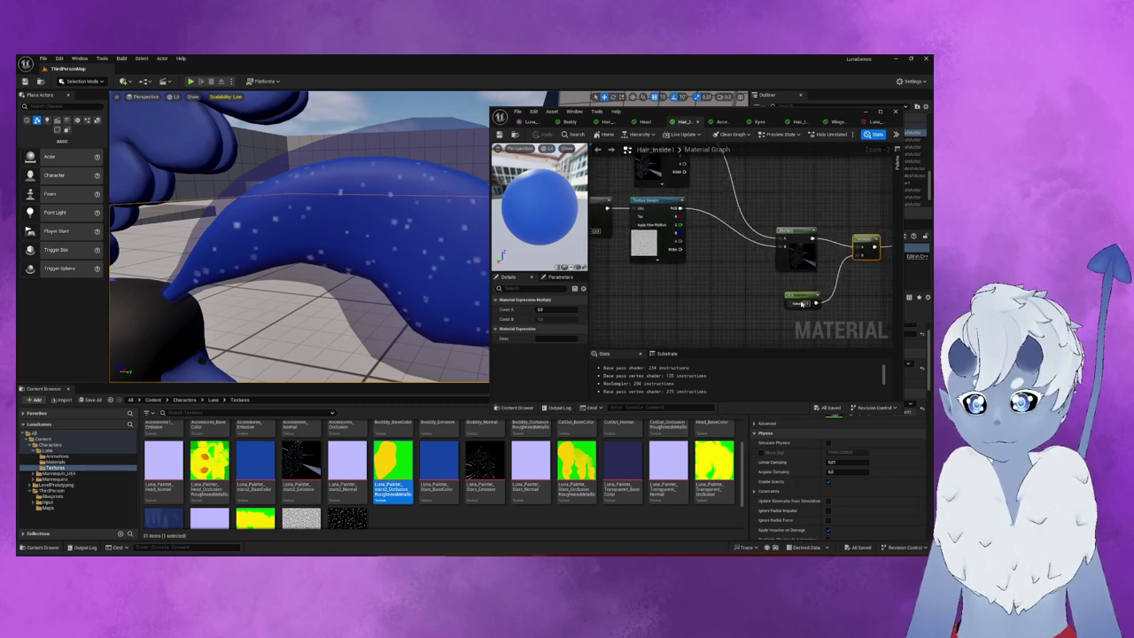
{"action": "left_click_drag", "start_coordinate": [817, 310], "coordinate": [816, 308]}
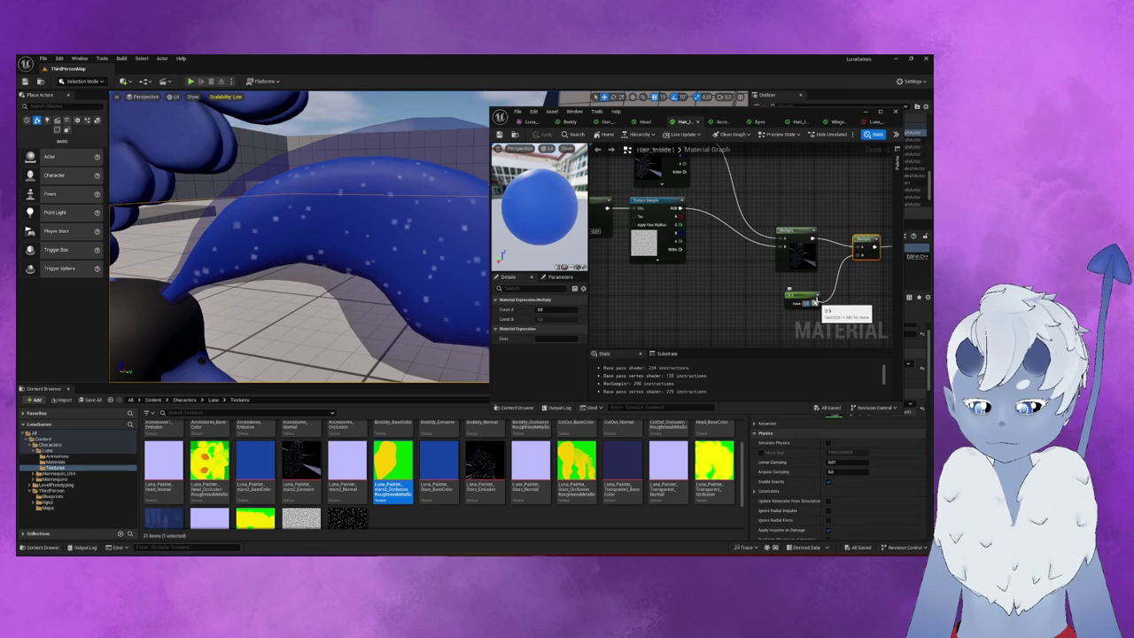
{"action": "scroll", "coordinate": [817, 306], "scroll_direction": "down", "scroll_amount": 2}
{"action": "scroll", "coordinate": [798, 292], "scroll_direction": "down", "scroll_amount": 2}
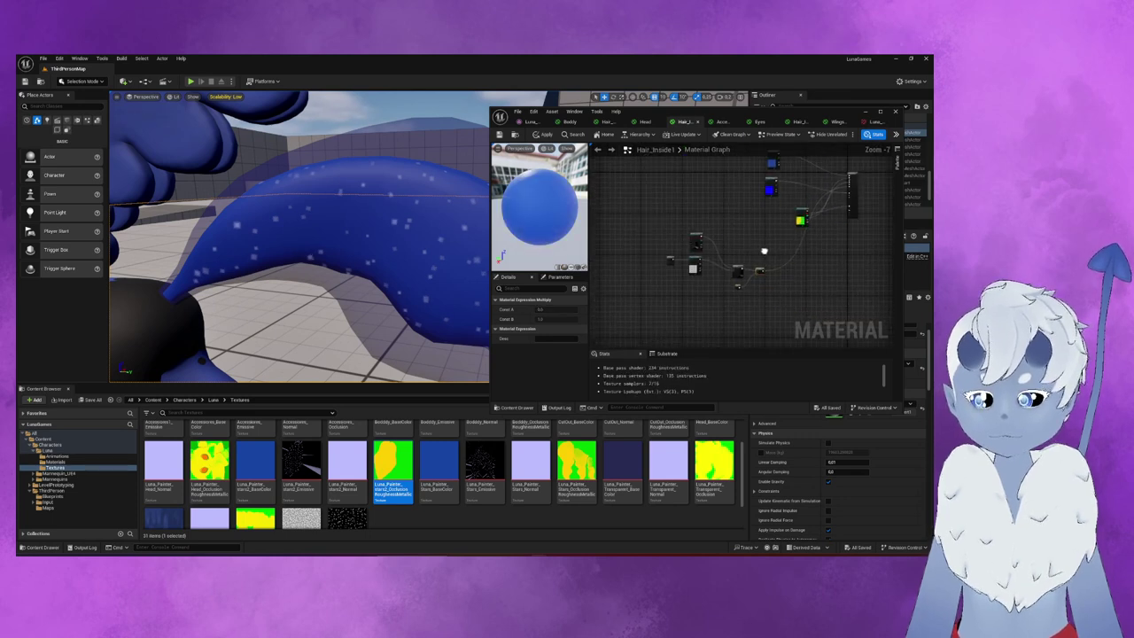
{"action": "scroll", "coordinate": [753, 275], "scroll_direction": "down", "scroll_amount": 1}
{"action": "left_click_drag", "start_coordinate": [660, 291], "coordinate": [745, 209]}
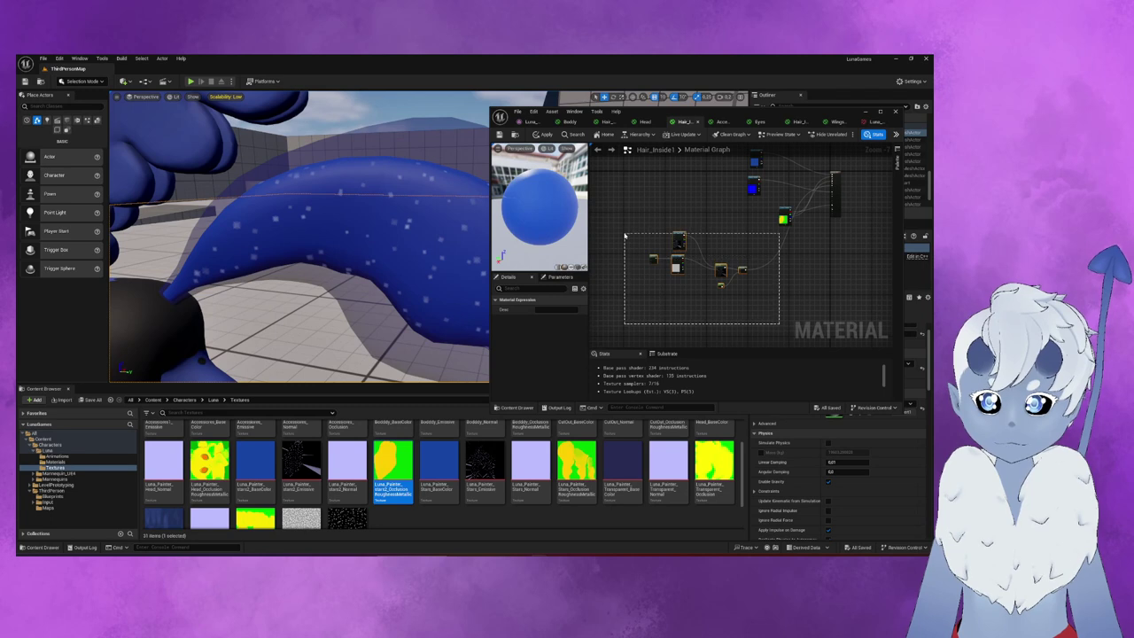
{"action": "left_click_drag", "start_coordinate": [742, 270], "coordinate": [786, 243]}
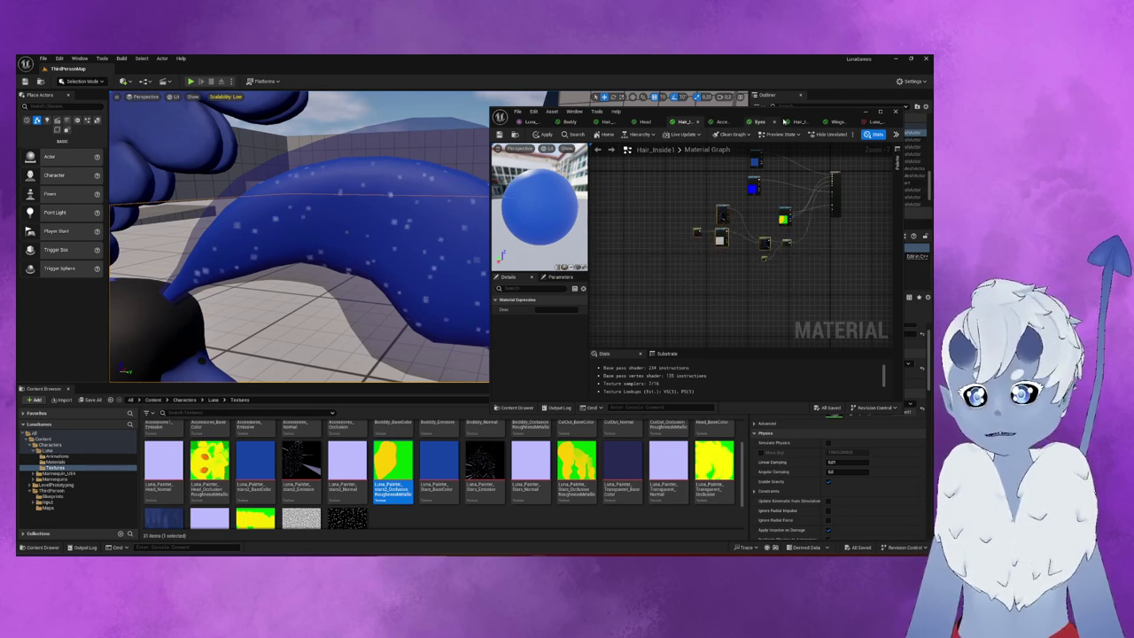
{"action": "left_click", "coordinate": [798, 122]}
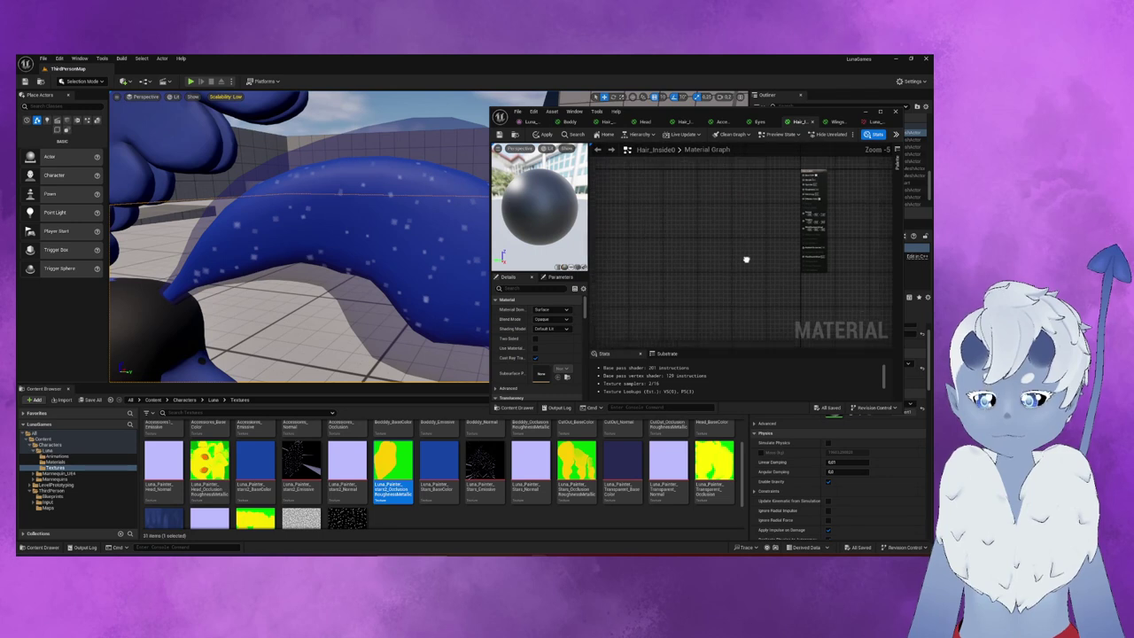
- Connect the existing node to the result and add the Stars_Normal and yellow occlusion textures
{"action": "scroll", "coordinate": [758, 237], "scroll_direction": "up", "scroll_amount": 2}
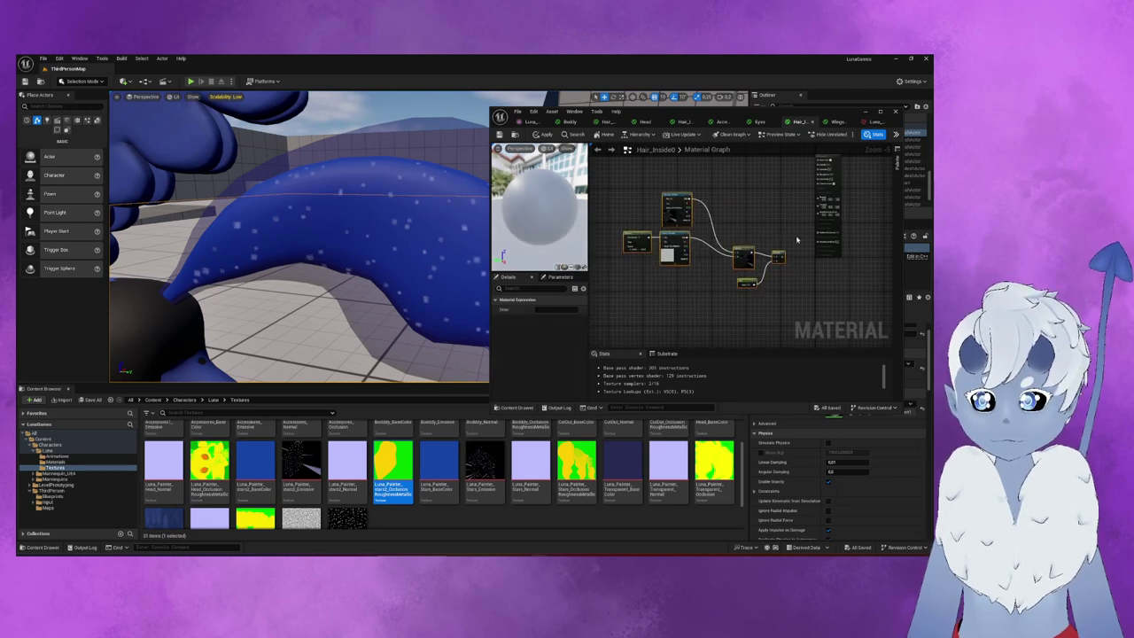
{"action": "scroll", "coordinate": [734, 256], "scroll_direction": "up", "scroll_amount": 1}
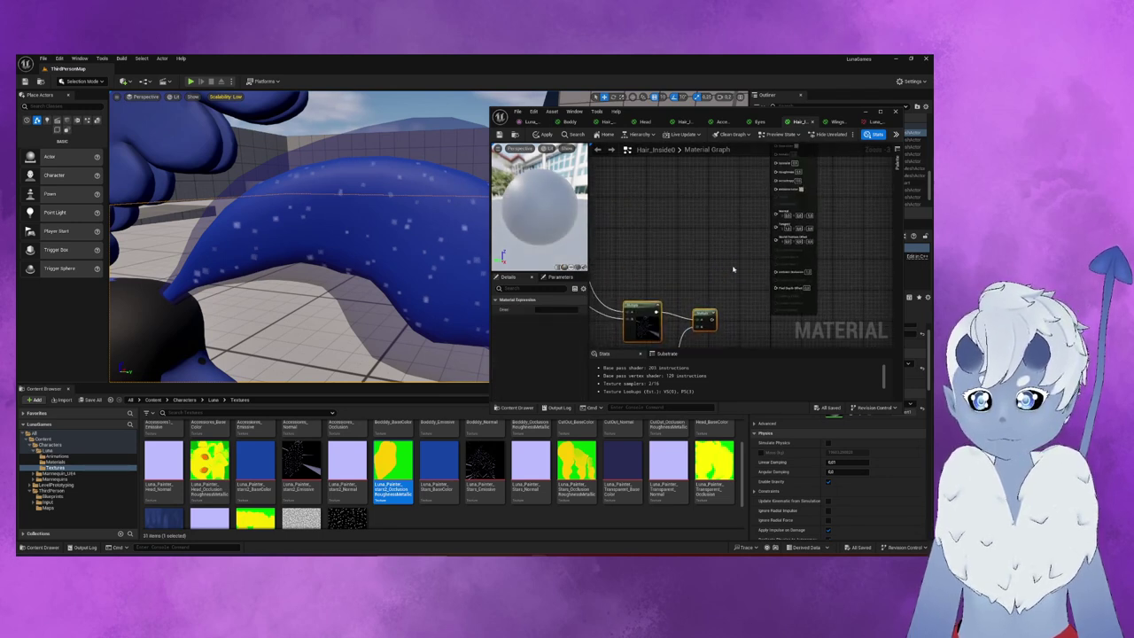
{"action": "left_click_drag", "start_coordinate": [715, 319], "coordinate": [777, 190]}
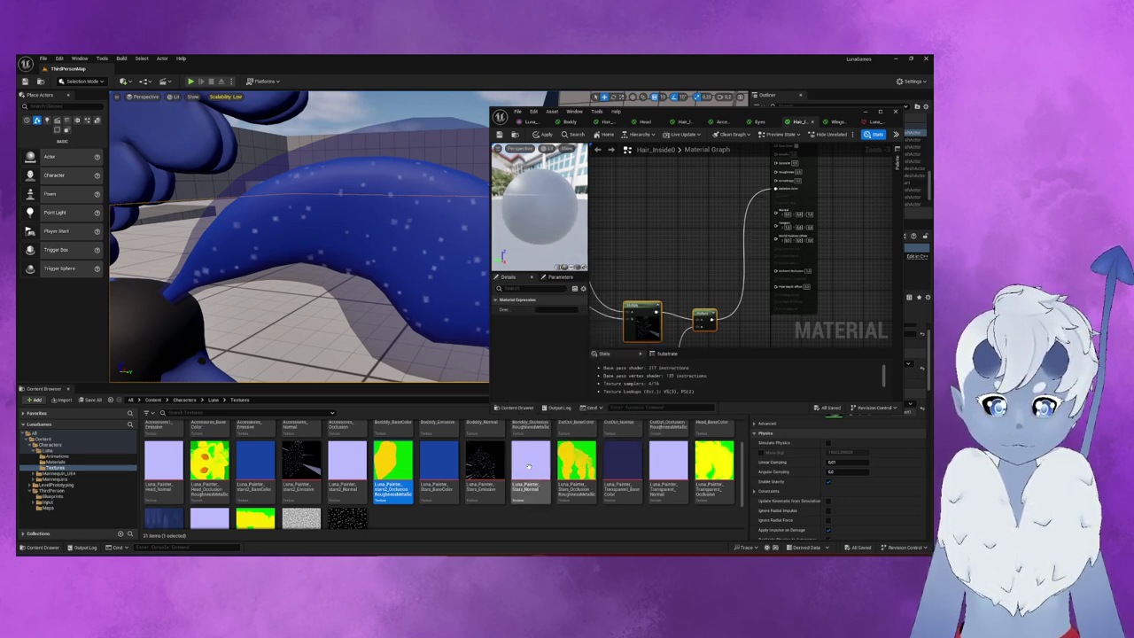
{"action": "mouse_move", "coordinate": [529, 467]}
{"action": "left_mouse_down"}
{"action": "mouse_move", "coordinate": [667, 241]}
{"action": "mouse_move", "coordinate": [777, 212]}
{"action": "left_mouse_up"}
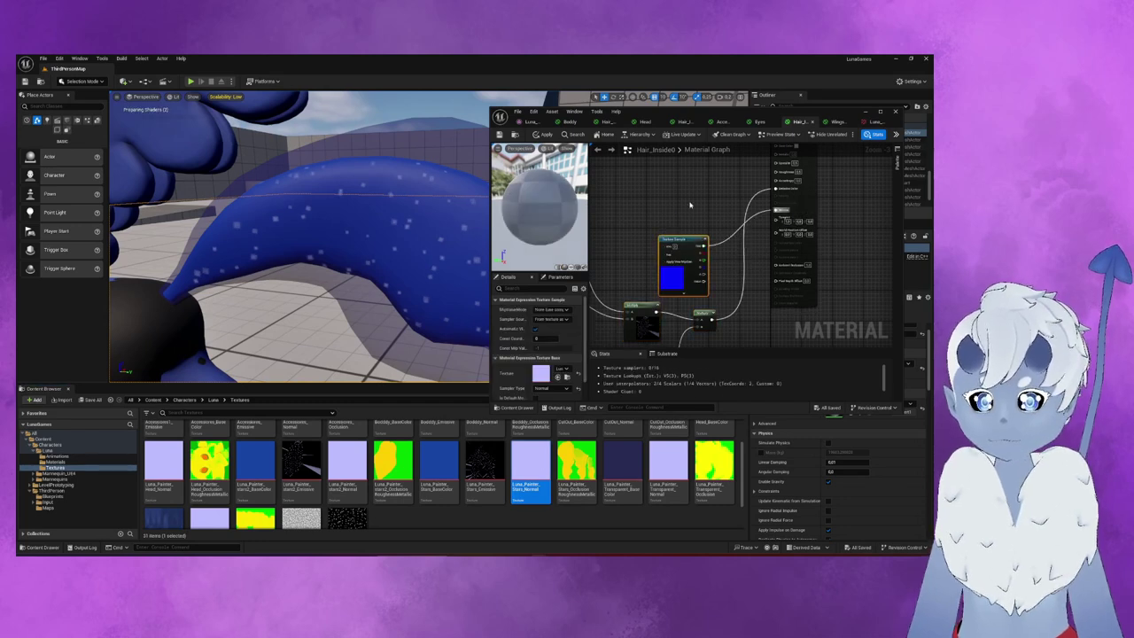
{"action": "right_click_drag", "start_coordinate": [691, 205], "coordinate": [709, 230]}
{"action": "mouse_move", "coordinate": [576, 467]}
{"action": "left_mouse_down"}
{"action": "mouse_move", "coordinate": [690, 197]}
{"action": "mouse_move", "coordinate": [799, 290]}
{"action": "left_mouse_up"}
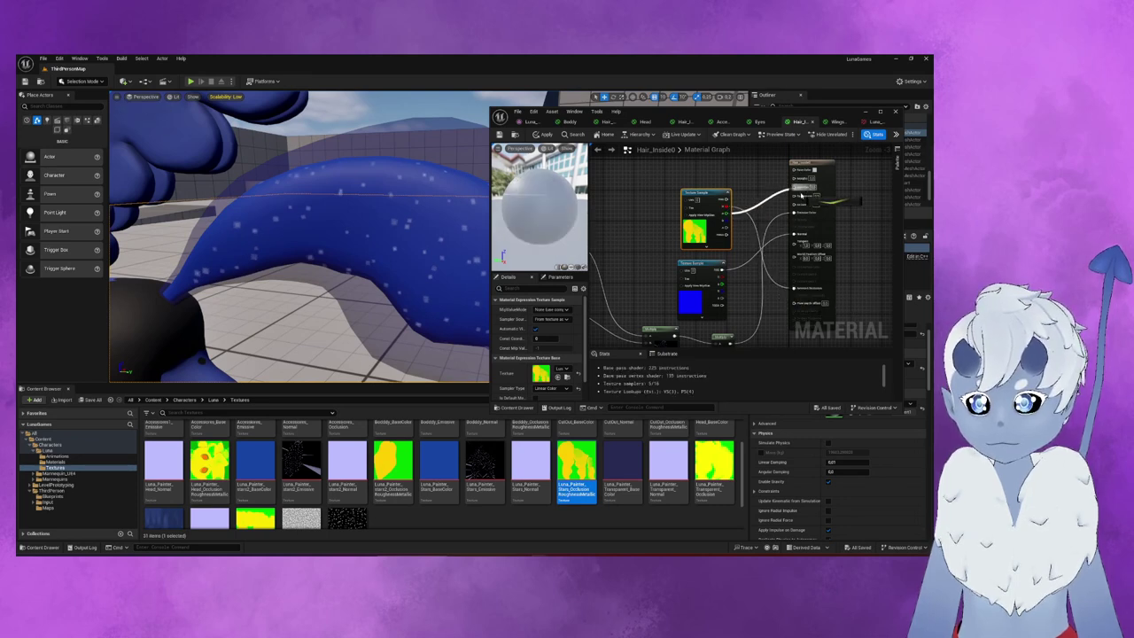
{"action": "left_click", "coordinate": [802, 202], "text": "alt"}
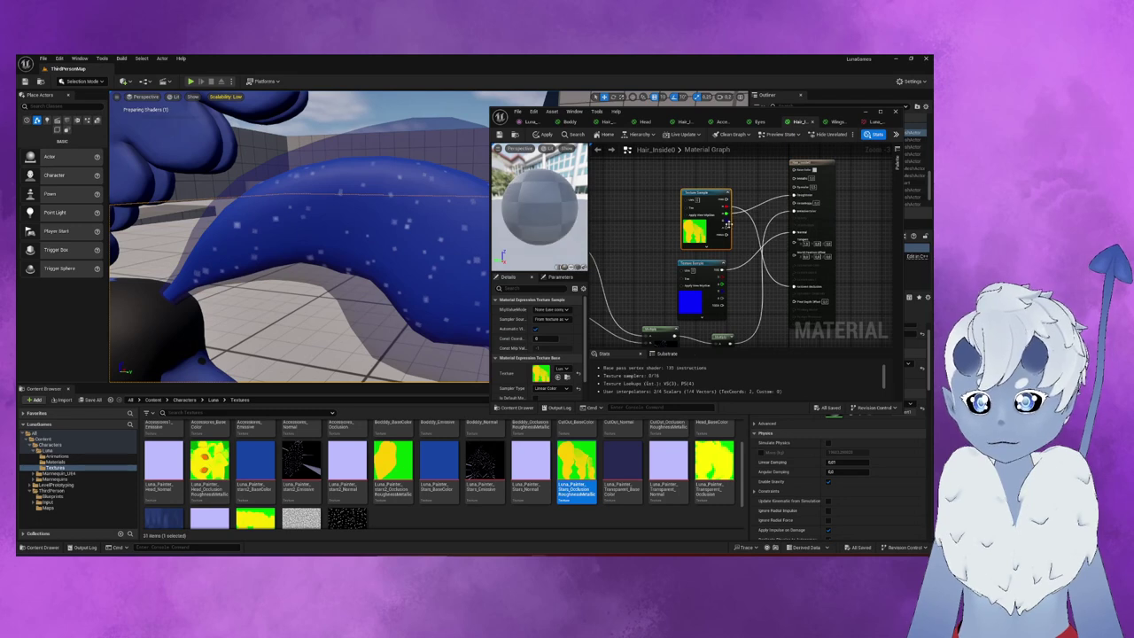
{"action": "right_click_drag", "start_coordinate": [724, 181], "coordinate": [732, 203]}
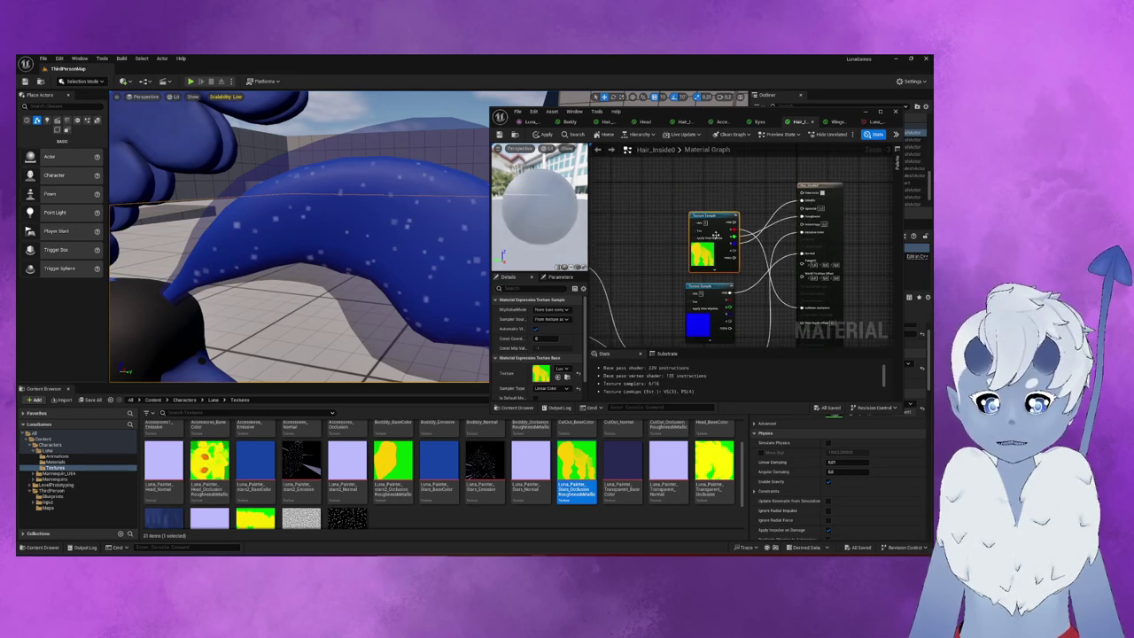
- Add the Transparent_BaseColor and Stars_Emissive textures, wire them into the material, and apply
{"action": "left_click_drag", "start_coordinate": [623, 465], "coordinate": [742, 188]}
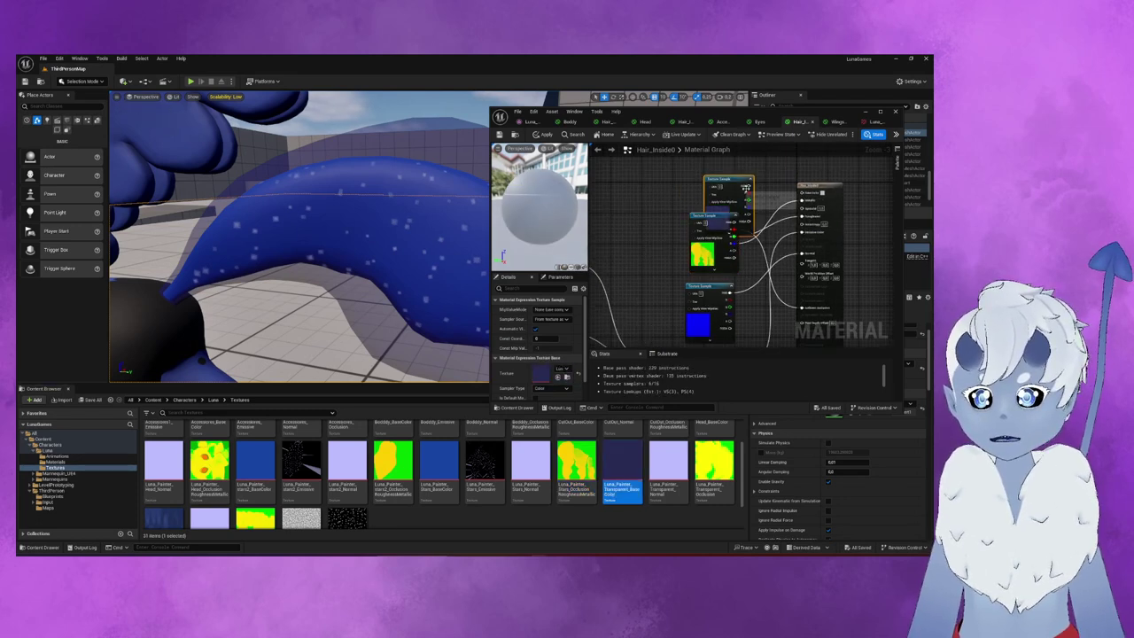
{"action": "left_click_drag", "start_coordinate": [742, 188], "coordinate": [705, 167]}
{"action": "right_click_drag", "start_coordinate": [705, 167], "coordinate": [687, 200]}
{"action": "mouse_move", "coordinate": [687, 200]}
{"action": "left_mouse_down"}
{"action": "mouse_move", "coordinate": [683, 186]}
{"action": "mouse_move", "coordinate": [781, 227]}
{"action": "left_mouse_up"}
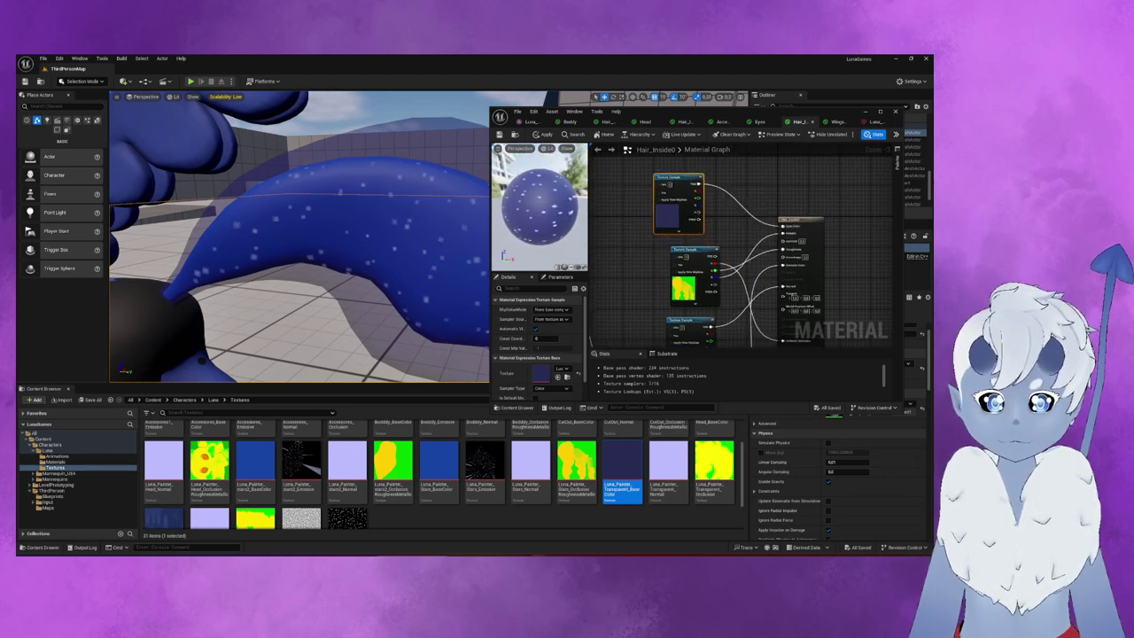
{"action": "right_click_drag", "start_coordinate": [610, 256], "coordinate": [762, 159]}
{"action": "left_click_drag", "start_coordinate": [485, 465], "coordinate": [673, 195]}
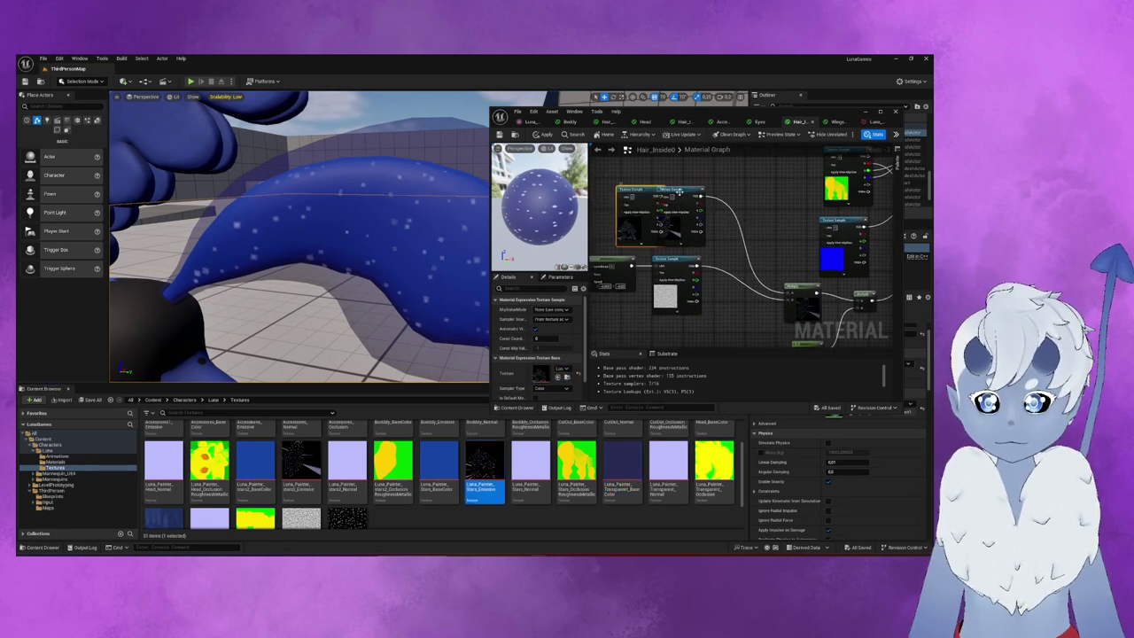
{"action": "left_click_drag", "start_coordinate": [666, 196], "coordinate": [791, 299]}
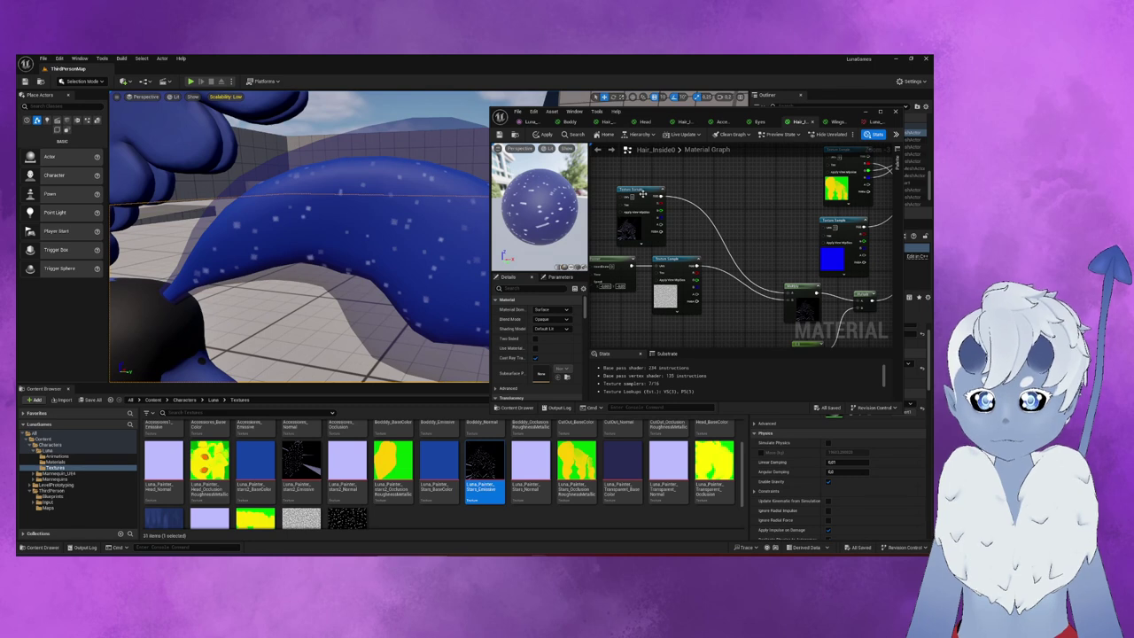
{"action": "left_click_drag", "start_coordinate": [643, 196], "coordinate": [686, 194]}
{"action": "left_click", "coordinate": [500, 133]}
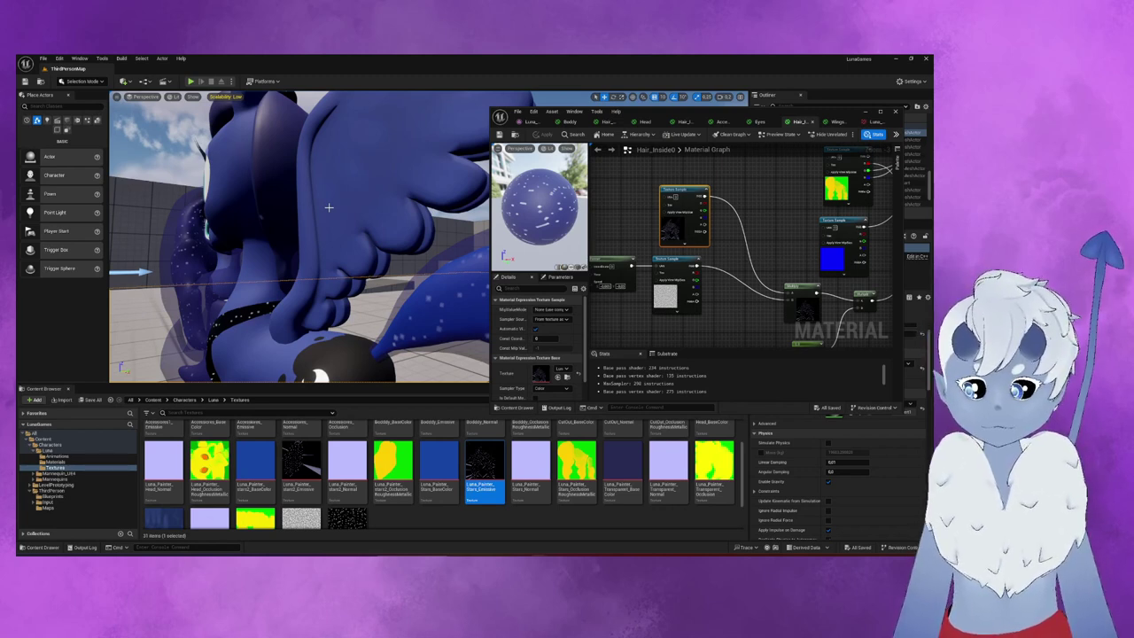
- Orbit around the pony character and open the level viewport's hamburger options menu
{"action": "right_click", "coordinate": [330, 210]}
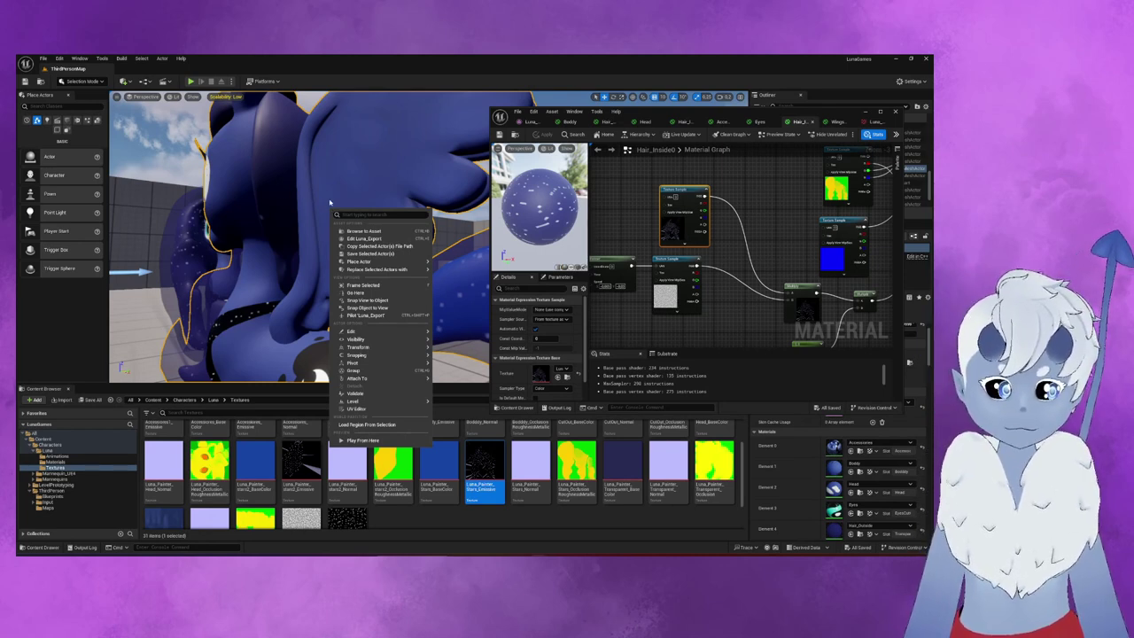
{"action": "right_click_drag", "start_coordinate": [170, 199], "coordinate": [135, 100]}
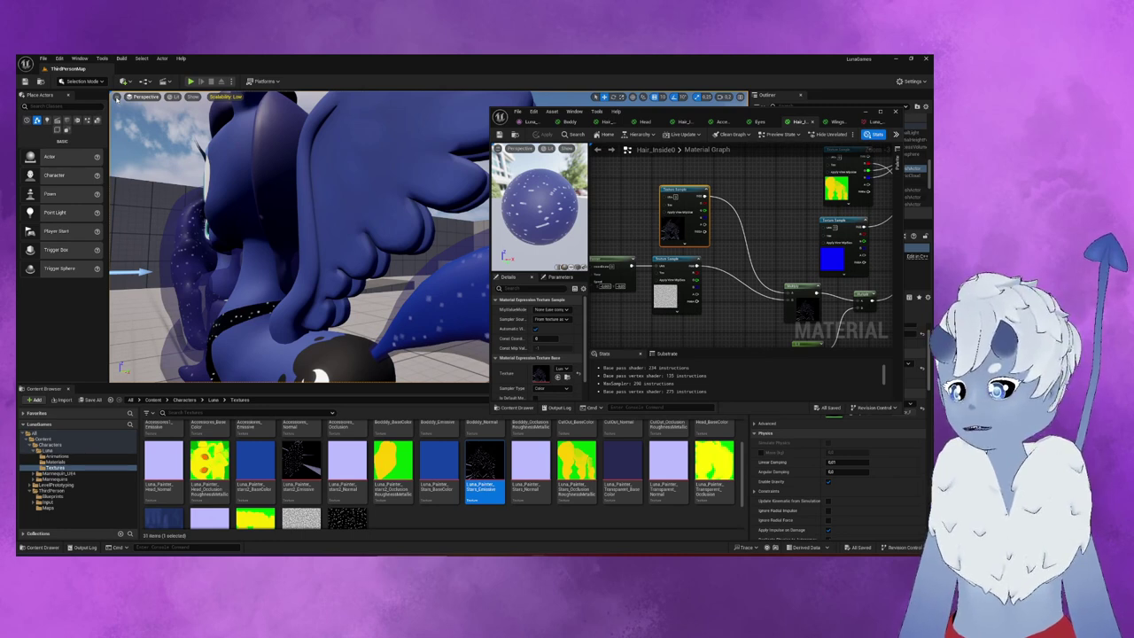
{"action": "left_click", "coordinate": [116, 98]}
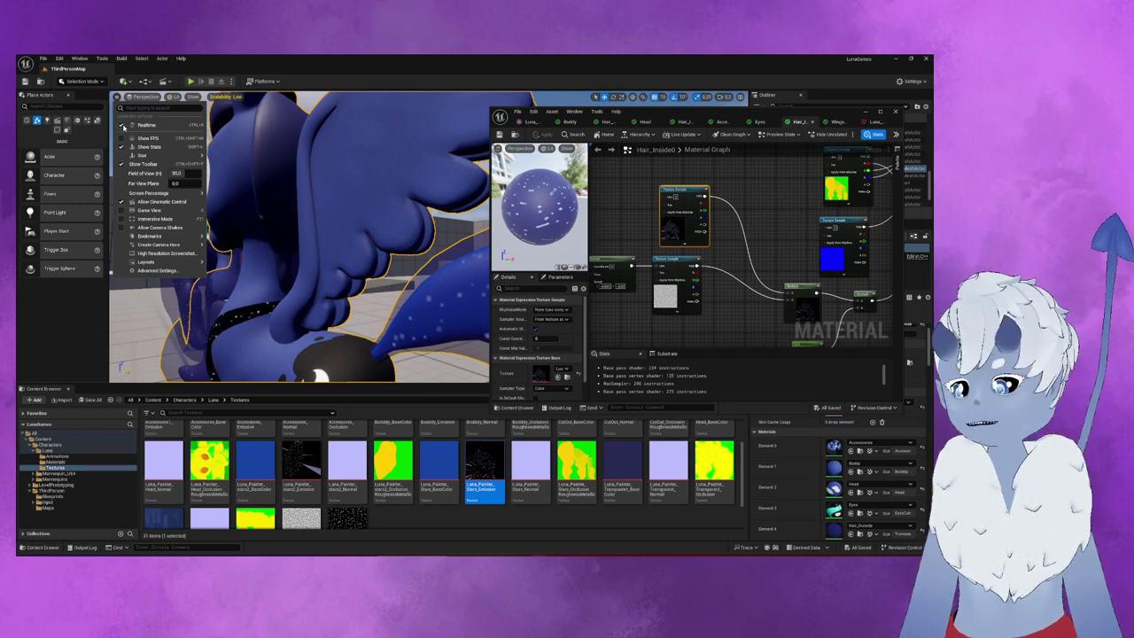
- Uncheck Realtime in the viewport options and orbit to a front view of Luna's face and mane
{"action": "left_click", "coordinate": [124, 125]}
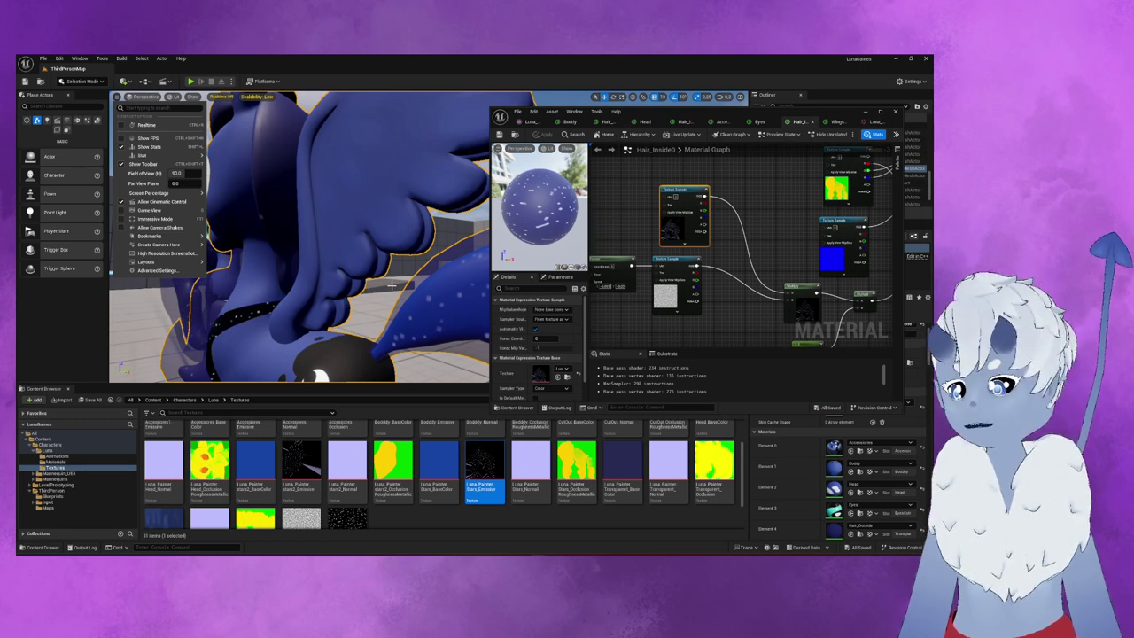
{"action": "right_click_drag", "start_coordinate": [376, 273], "coordinate": [336, 266]}
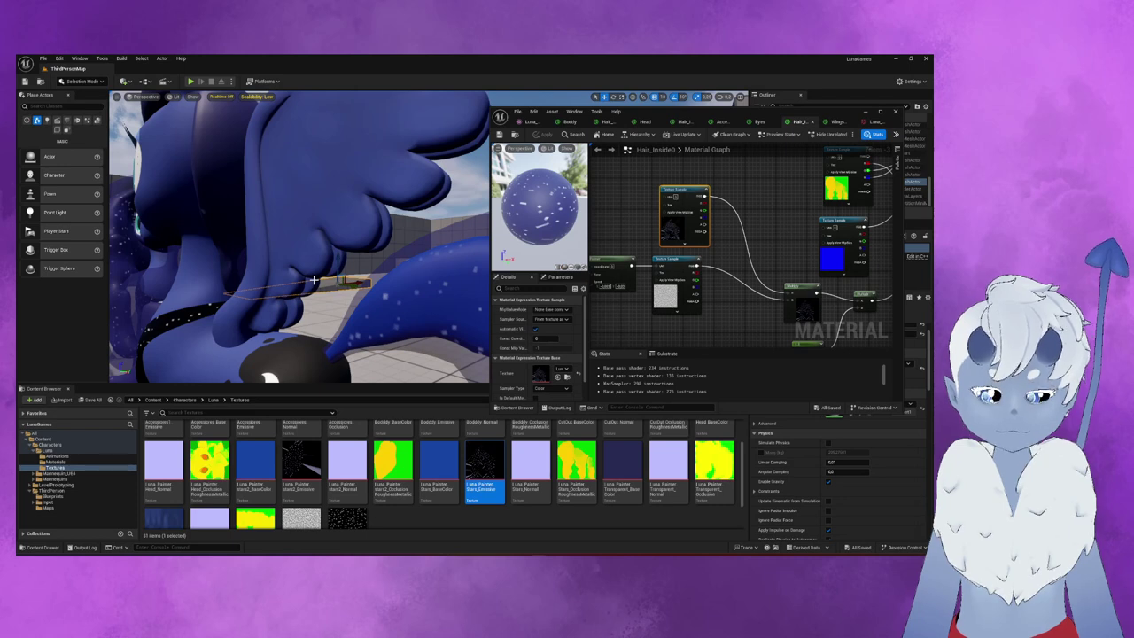
{"action": "right_click", "coordinate": [317, 282]}
{"action": "mouse_move", "coordinate": [321, 285]}
{"action": "left_mouse_down"}
{"action": "mouse_move", "coordinate": [265, 293]}
{"action": "mouse_move", "coordinate": [283, 266]}
{"action": "mouse_move", "coordinate": [284, 302]}
{"action": "mouse_move", "coordinate": [292, 284]}
{"action": "mouse_move", "coordinate": [293, 222]}
{"action": "mouse_move", "coordinate": [310, 236]}
{"action": "mouse_move", "coordinate": [263, 221]}
{"action": "mouse_move", "coordinate": [306, 243]}
{"action": "left_mouse_up"}
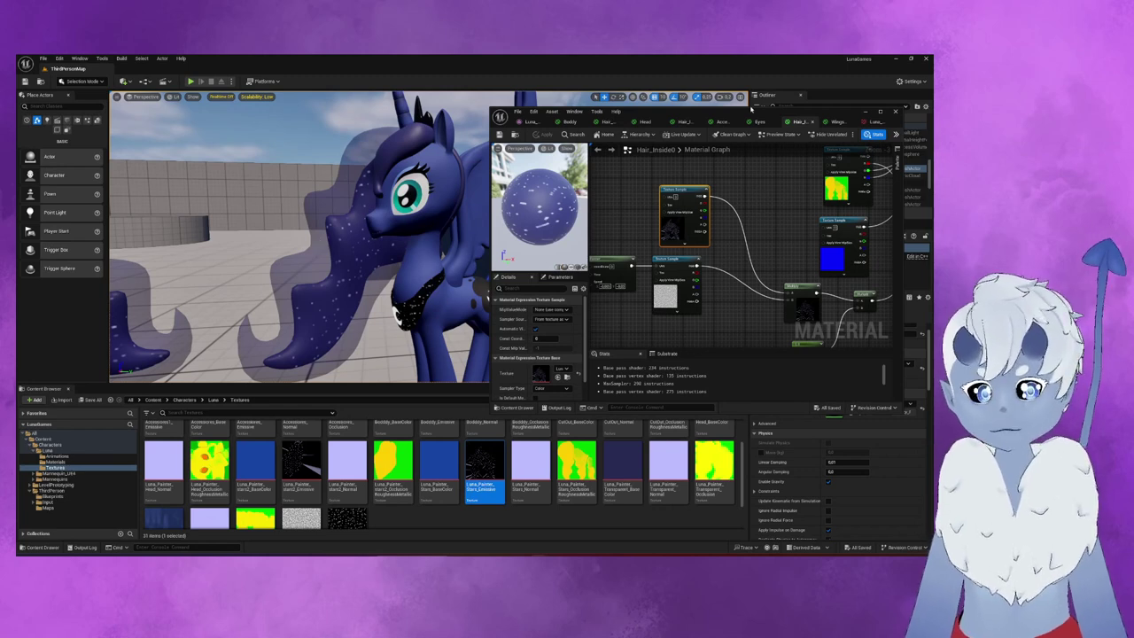
- Minimise the material editor and view both ponies from the front
{"action": "left_click", "coordinate": [866, 114]}
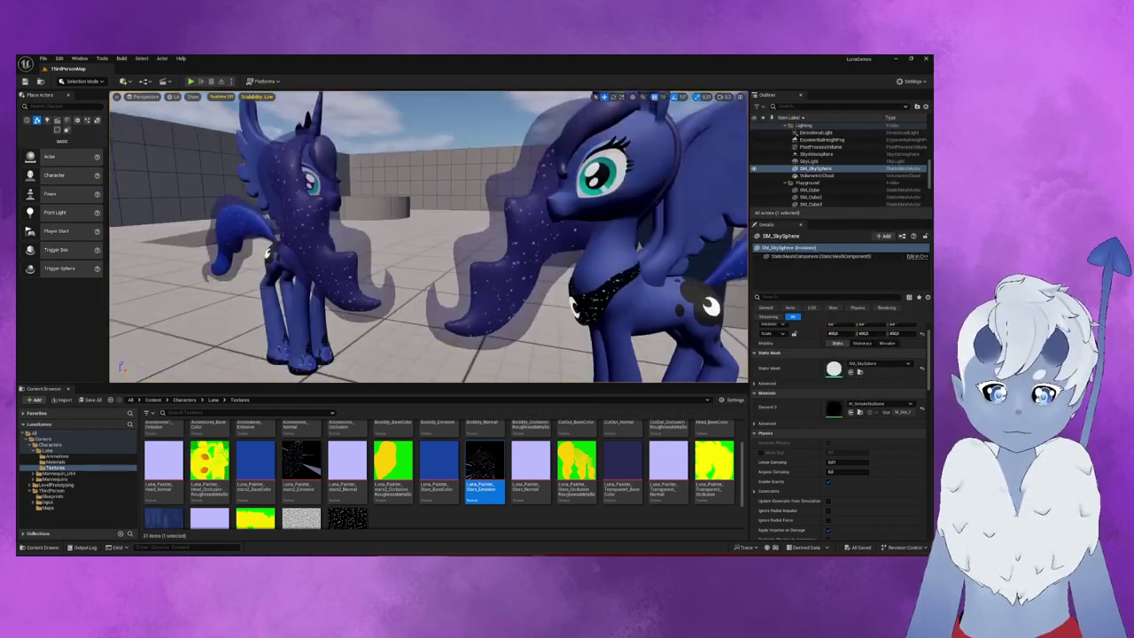
{"action": "right_click_drag", "start_coordinate": [524, 299], "coordinate": [524, 299]}
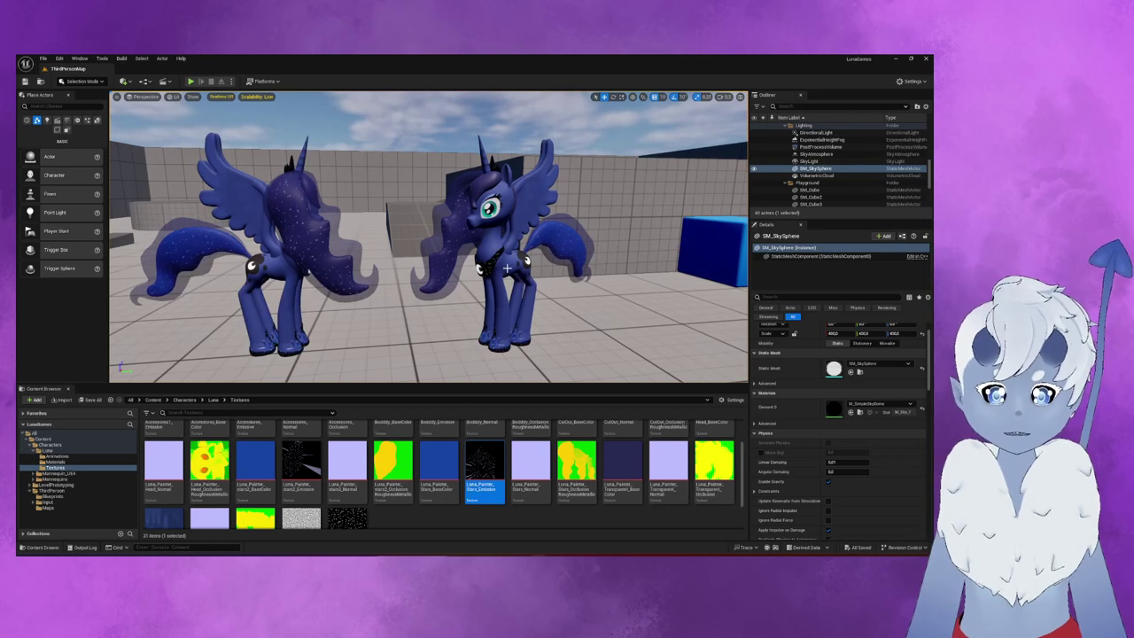
{"action": "left_click", "coordinate": [327, 253]}
{"action": "left_click", "coordinate": [415, 325]}
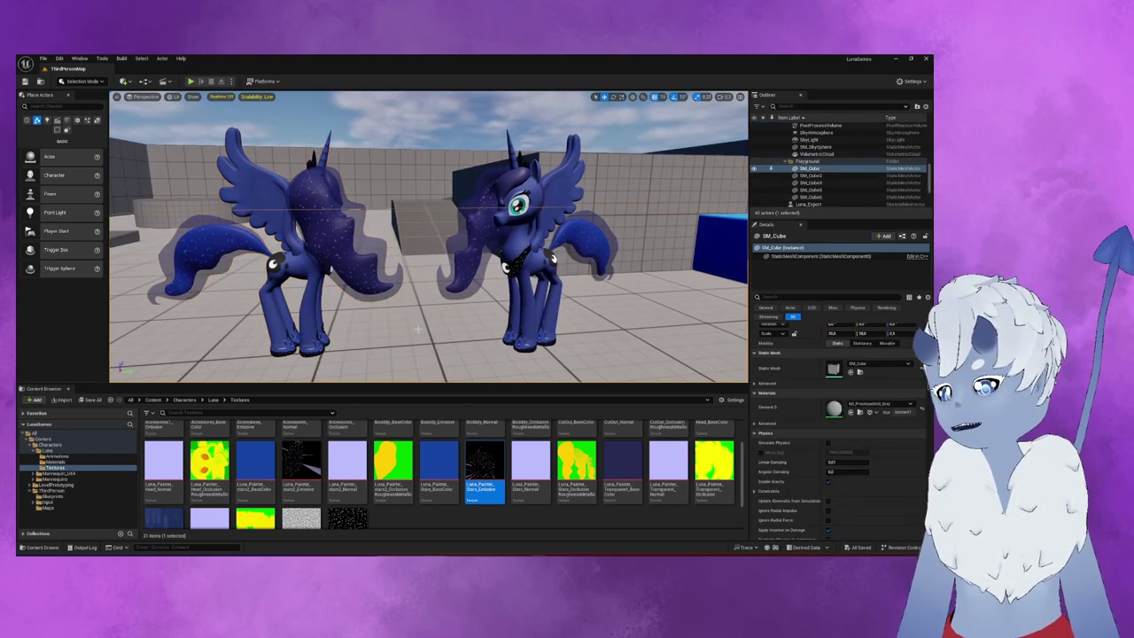
- Enlarge the Content Browser and open BP_ThirdPersonCharacter from the ThirdPerson Blueprints folder
{"action": "left_click_drag", "start_coordinate": [366, 386], "coordinate": [366, 272]}
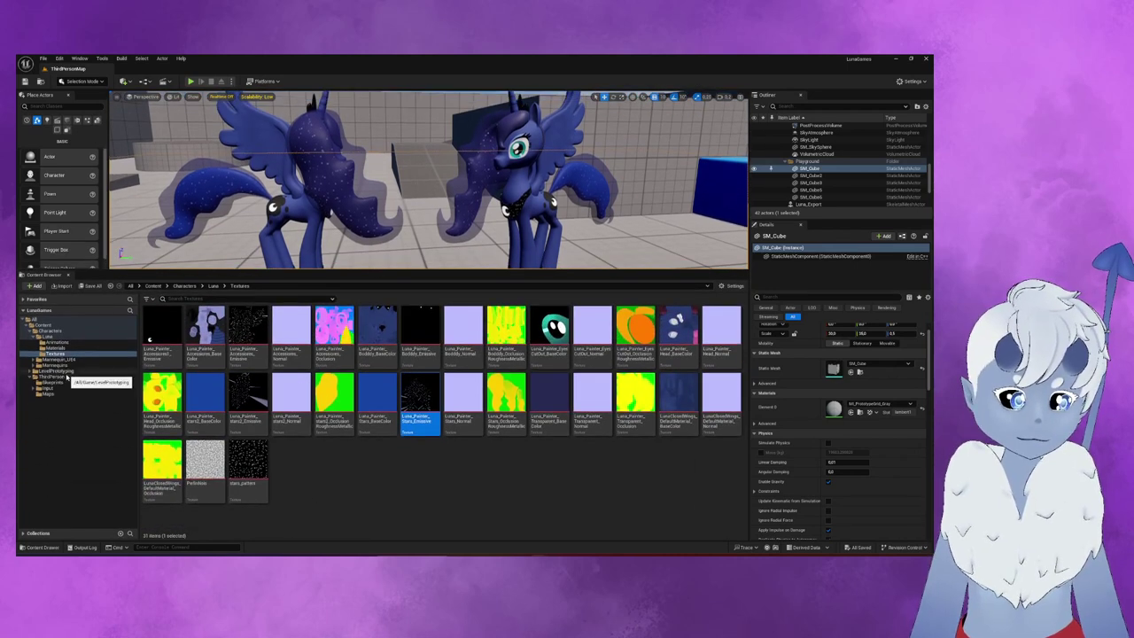
{"action": "right_click_drag", "start_coordinate": [435, 221], "coordinate": [435, 220]}
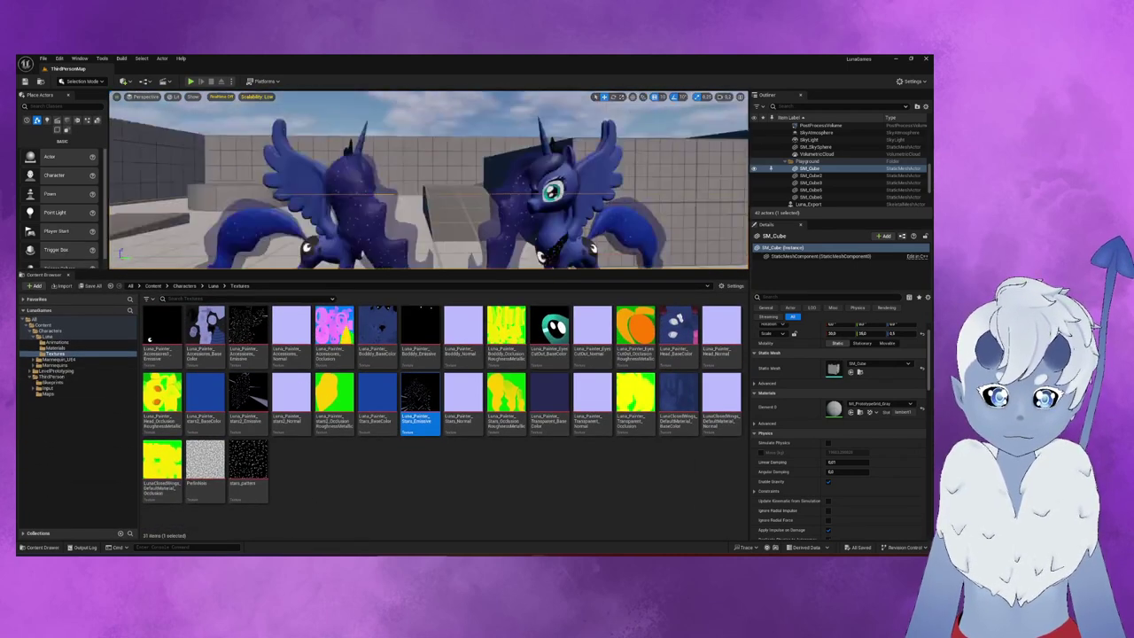
{"action": "left_click", "coordinate": [53, 382]}
{"action": "double_click", "coordinate": [173, 337]}
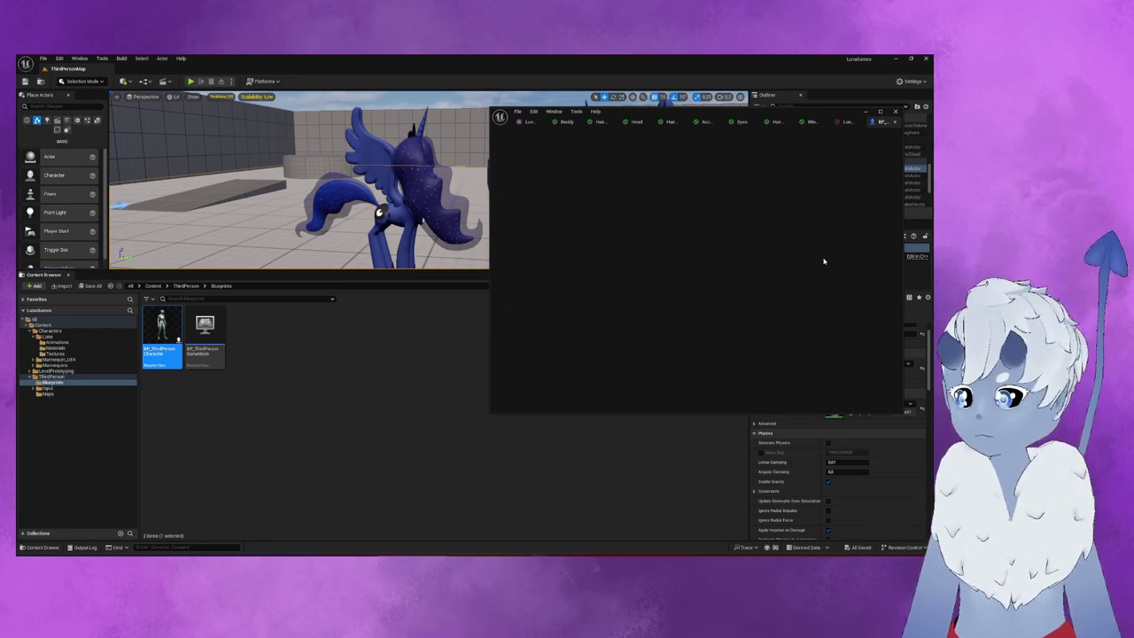
- Select the character's Mesh component in the viewport preview and browse to its Anim Class asset
{"action": "scroll", "coordinate": [718, 293], "scroll_direction": "up", "scroll_amount": 2}
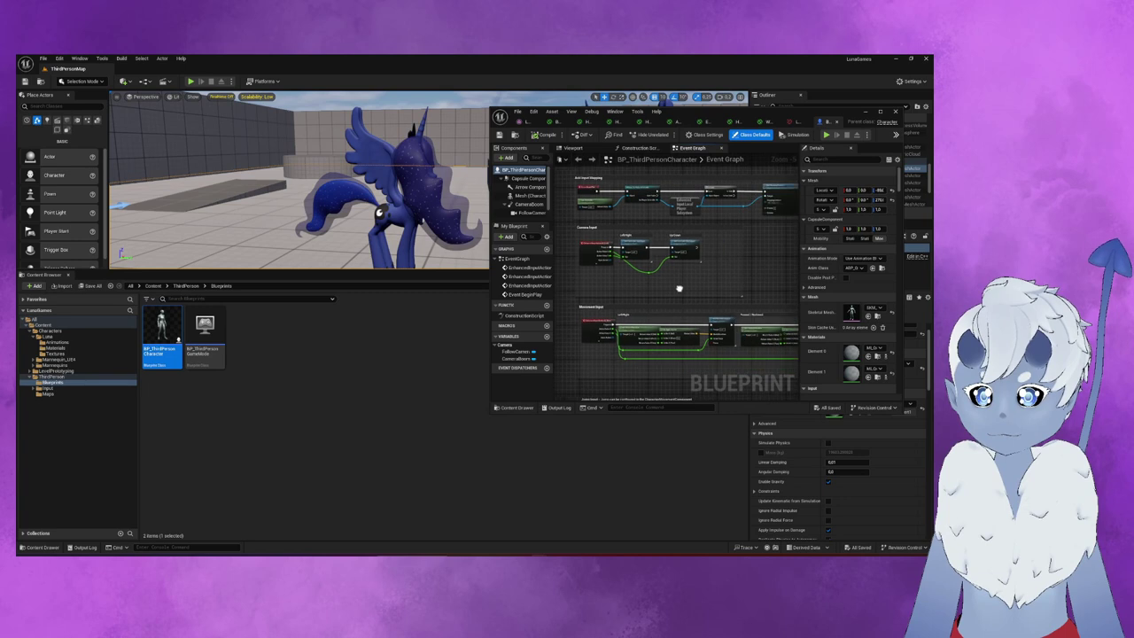
{"action": "scroll", "coordinate": [734, 263], "scroll_direction": "down", "scroll_amount": 2}
{"action": "scroll", "coordinate": [594, 266], "scroll_direction": "up", "scroll_amount": 2}
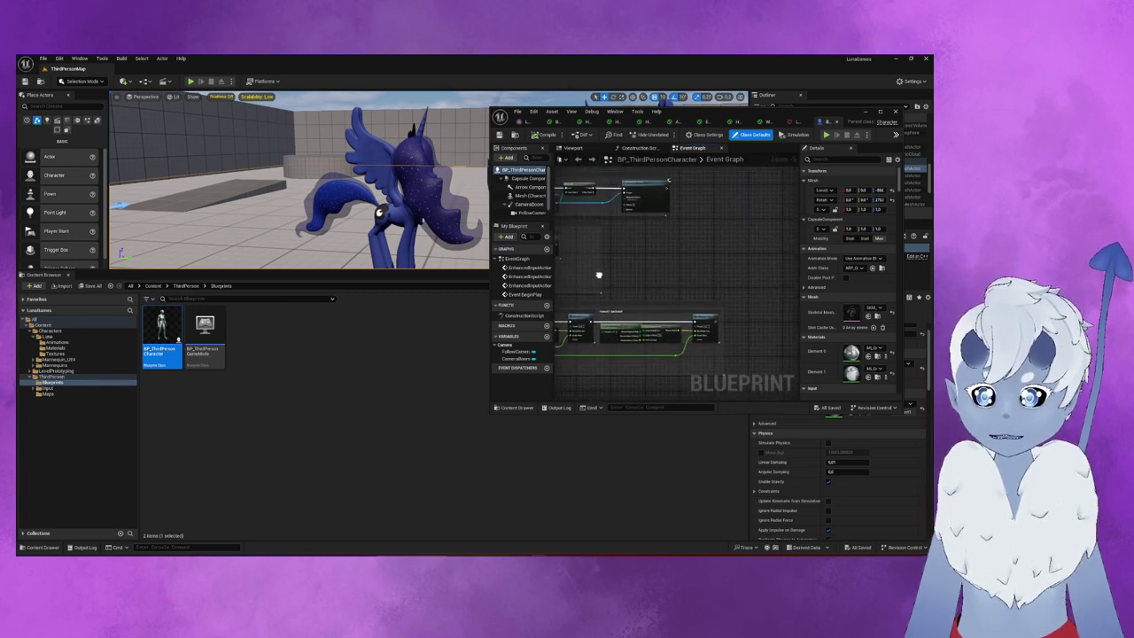
{"action": "scroll", "coordinate": [754, 271], "scroll_direction": "down", "scroll_amount": 2}
{"action": "scroll", "coordinate": [621, 221], "scroll_direction": "up", "scroll_amount": 2}
{"action": "scroll", "coordinate": [709, 268], "scroll_direction": "down", "scroll_amount": 2}
{"action": "left_click", "coordinate": [578, 148]}
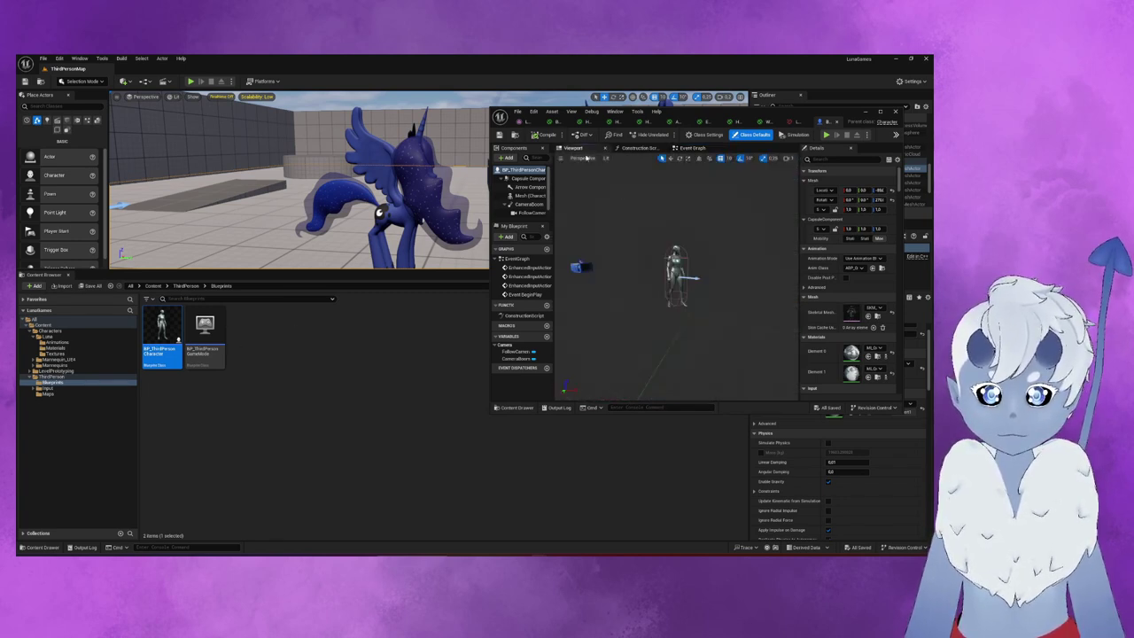
{"action": "left_click", "coordinate": [685, 267]}
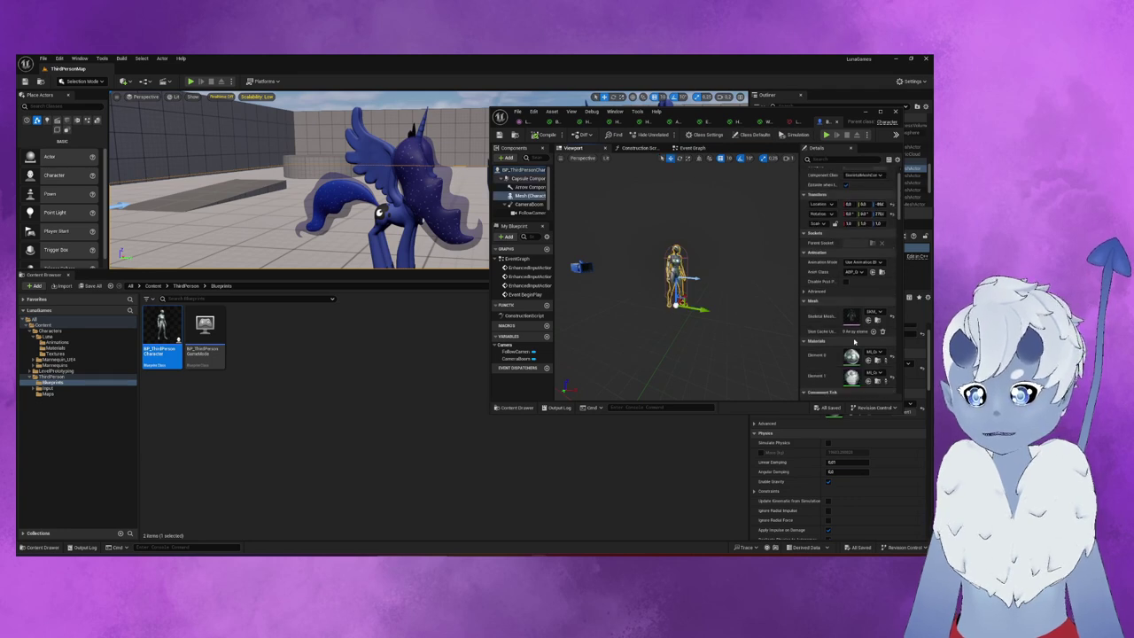
{"action": "scroll", "coordinate": [878, 254], "scroll_direction": "down", "scroll_amount": 3}
{"action": "scroll", "coordinate": [878, 254], "scroll_direction": "up", "scroll_amount": 3}
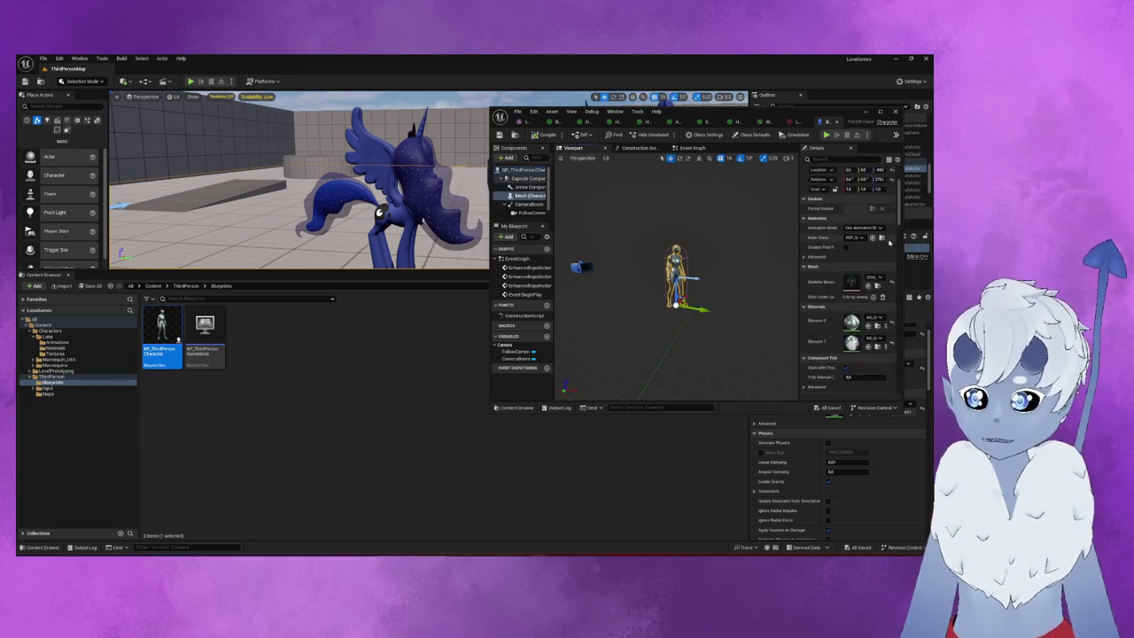
{"action": "left_click", "coordinate": [881, 238]}
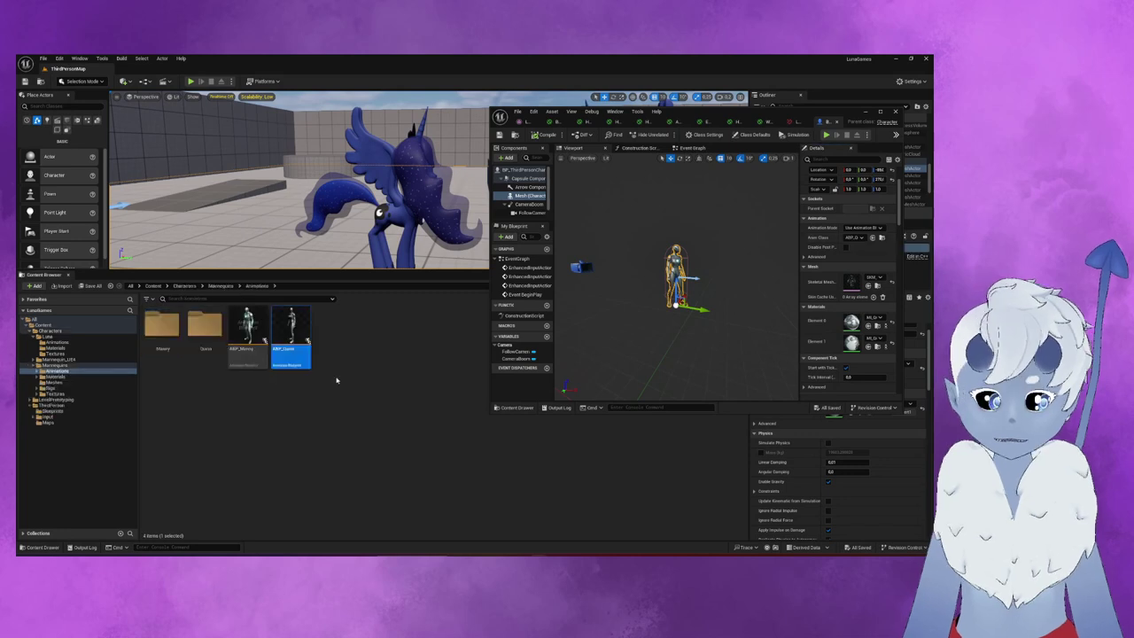
- Open ABP_Quinn, then its parent ABP_Manny, and select all nodes in ABP_Manny's Event Graph
{"action": "double_click", "coordinate": [288, 330]}
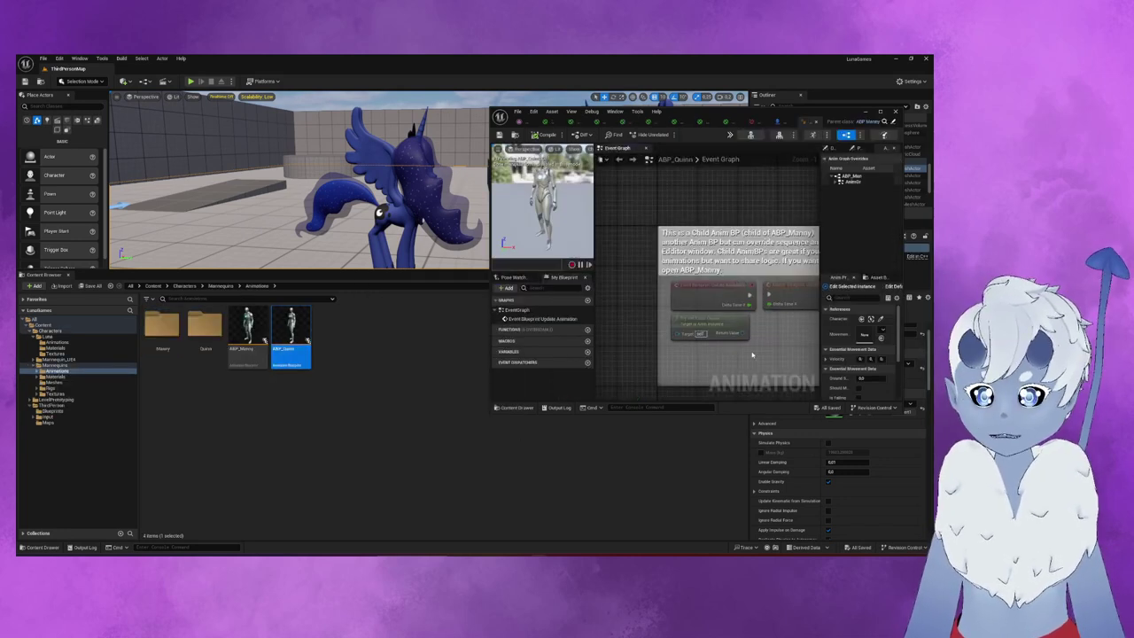
{"action": "scroll", "coordinate": [760, 310], "scroll_direction": "down", "scroll_amount": 3}
{"action": "scroll", "coordinate": [694, 292], "scroll_direction": "down", "scroll_amount": 3}
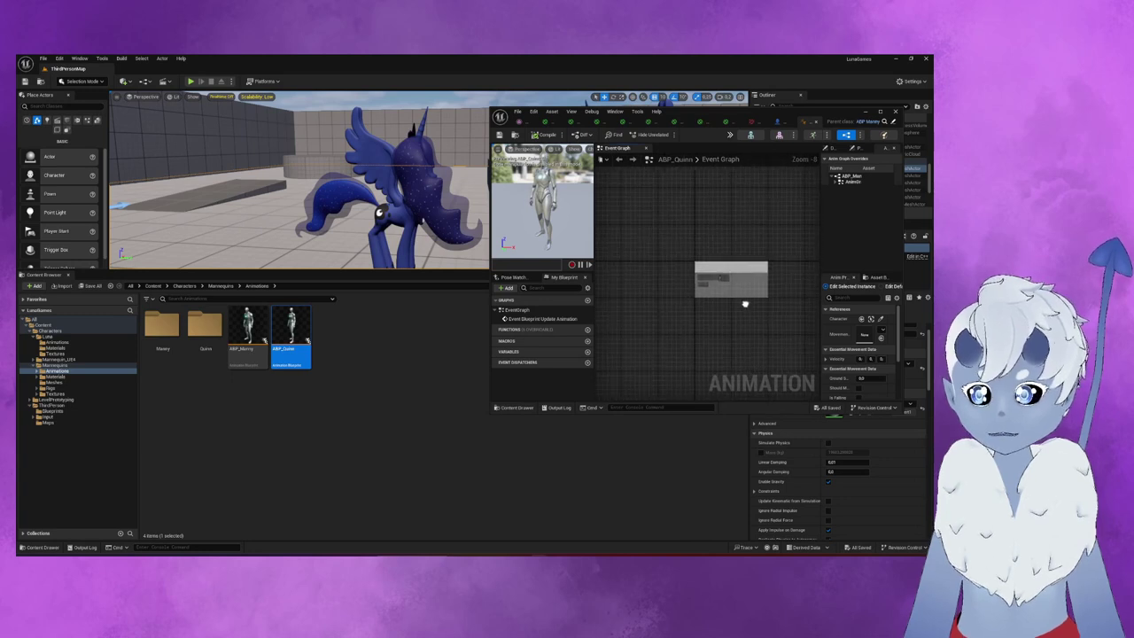
{"action": "double_click", "coordinate": [251, 330]}
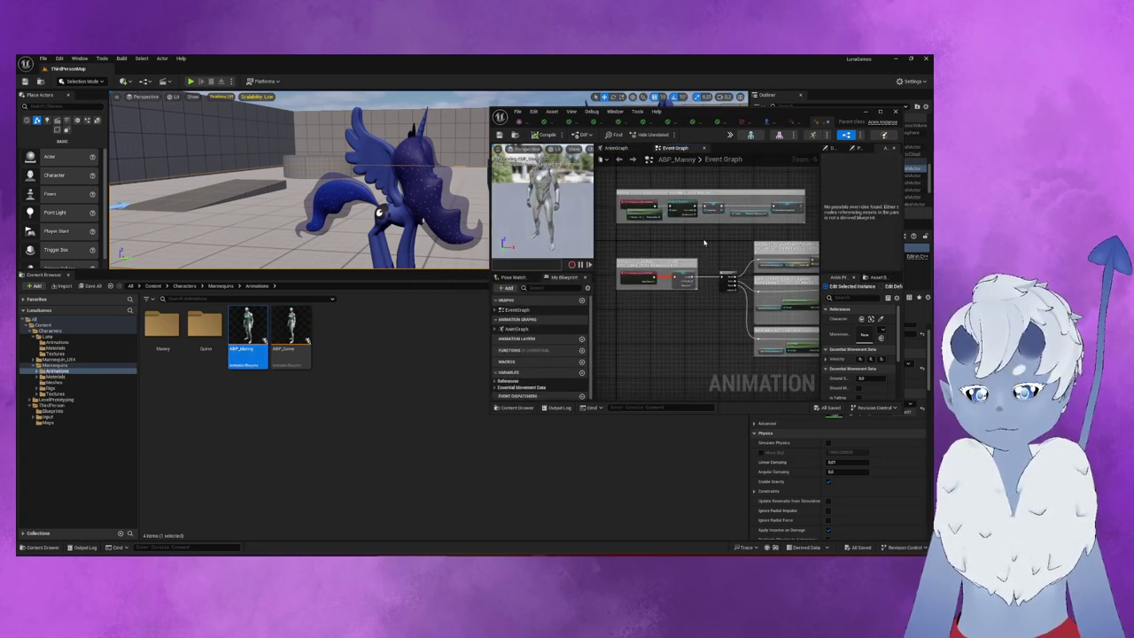
{"action": "scroll", "coordinate": [696, 352], "scroll_direction": "down", "scroll_amount": 3}
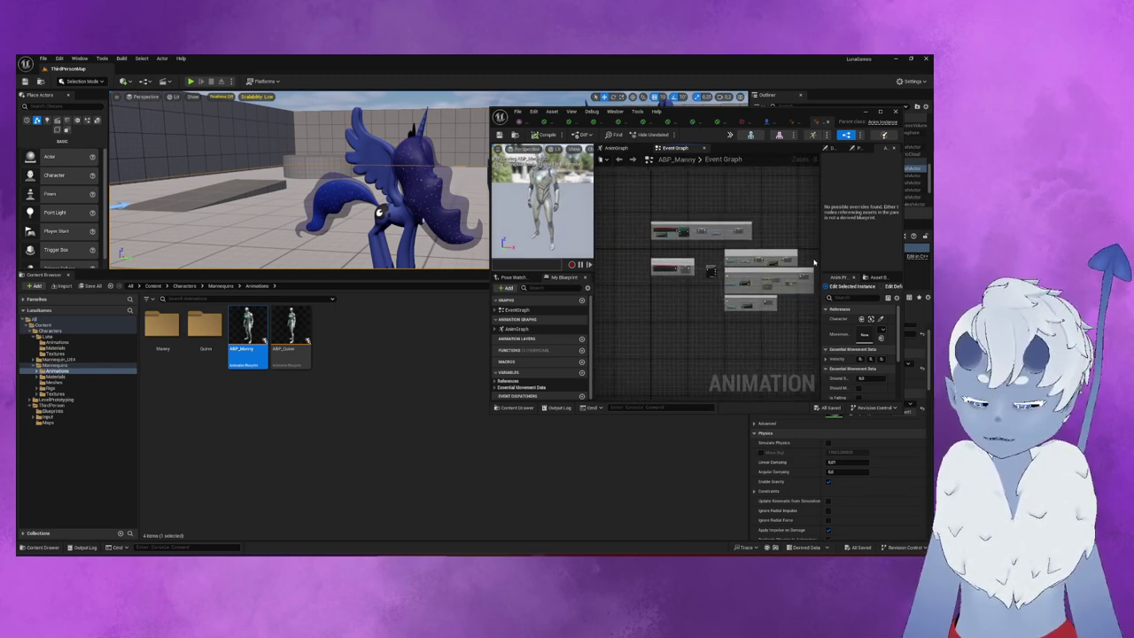
{"action": "right_click_drag", "start_coordinate": [815, 262], "coordinate": [784, 277]}
{"action": "left_click_drag", "start_coordinate": [785, 363], "coordinate": [632, 232]}
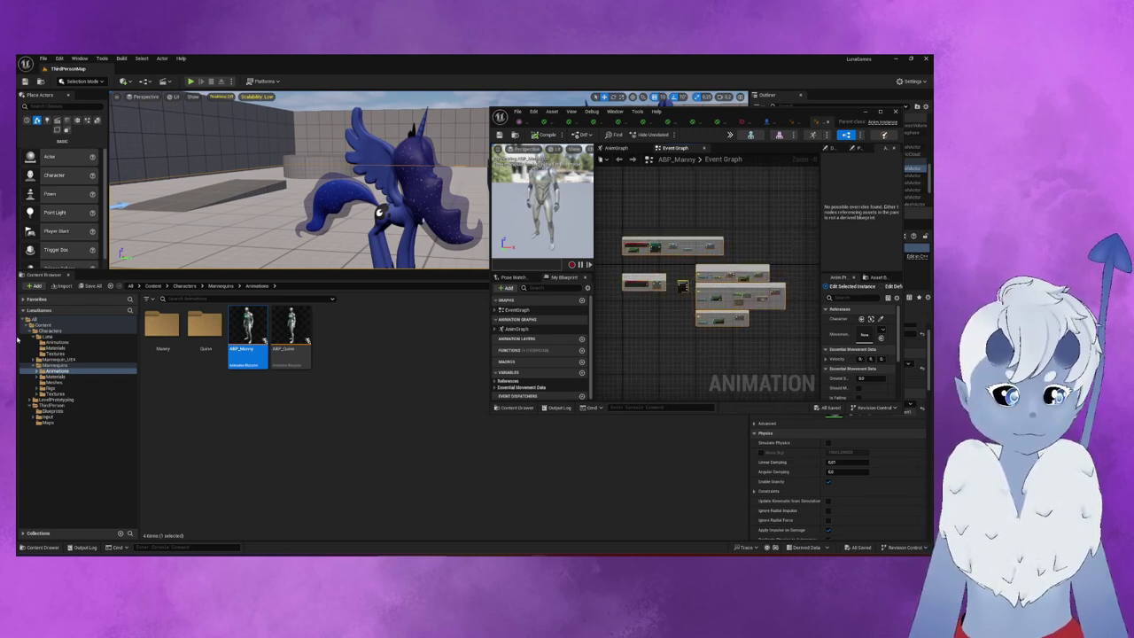
{"action": "left_click", "coordinate": [50, 337]}
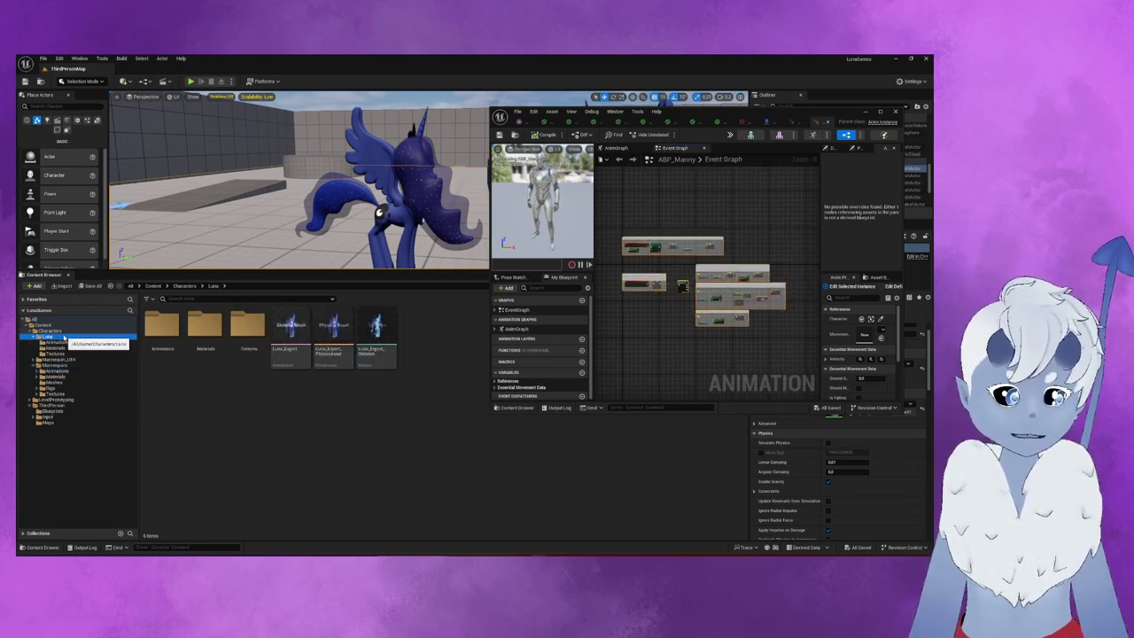
- Create a ThirdPersonStuff folder inside the Luna folder and open it
{"action": "right_click", "coordinate": [230, 404]}
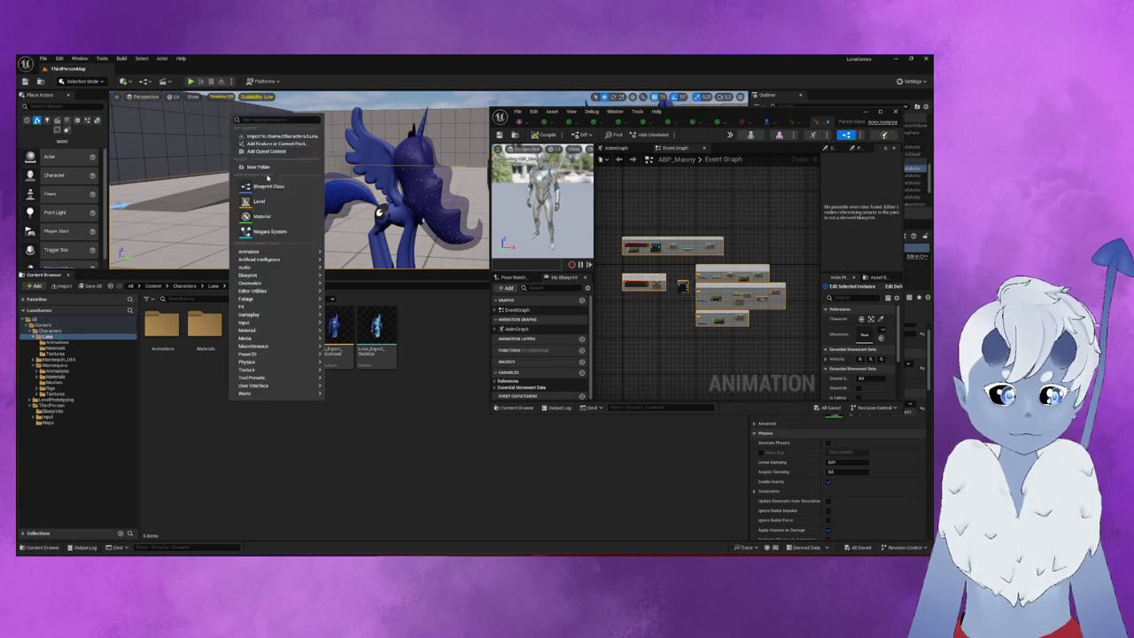
{"action": "left_click", "coordinate": [258, 166]}
{"action": "type", "text": "ThirdPersonStuf"}
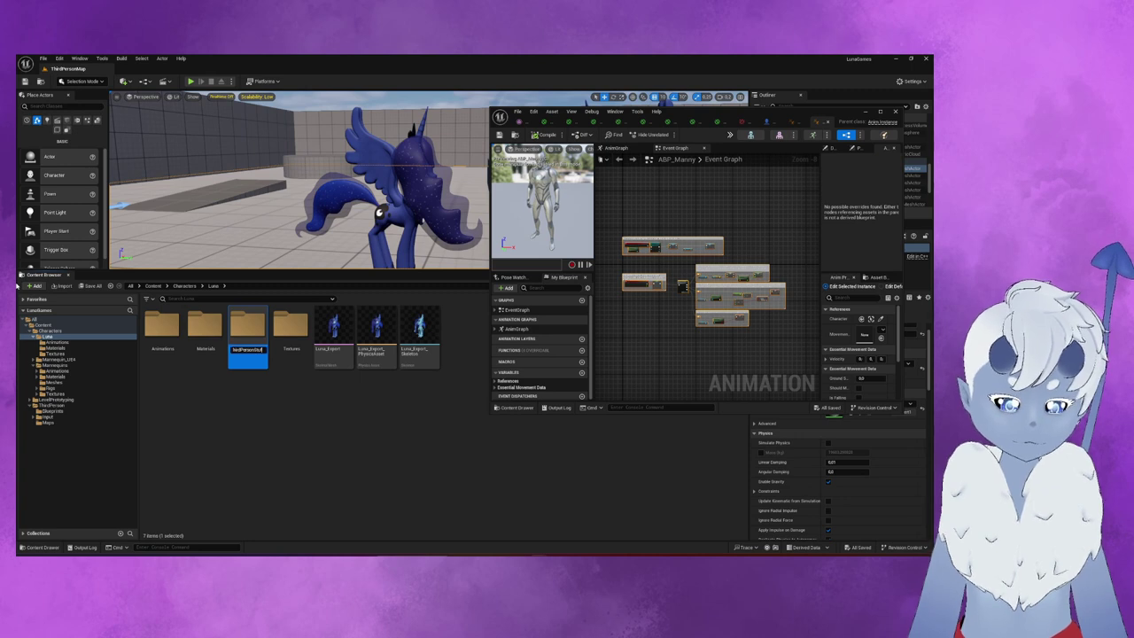
{"action": "key", "text": "Return"}
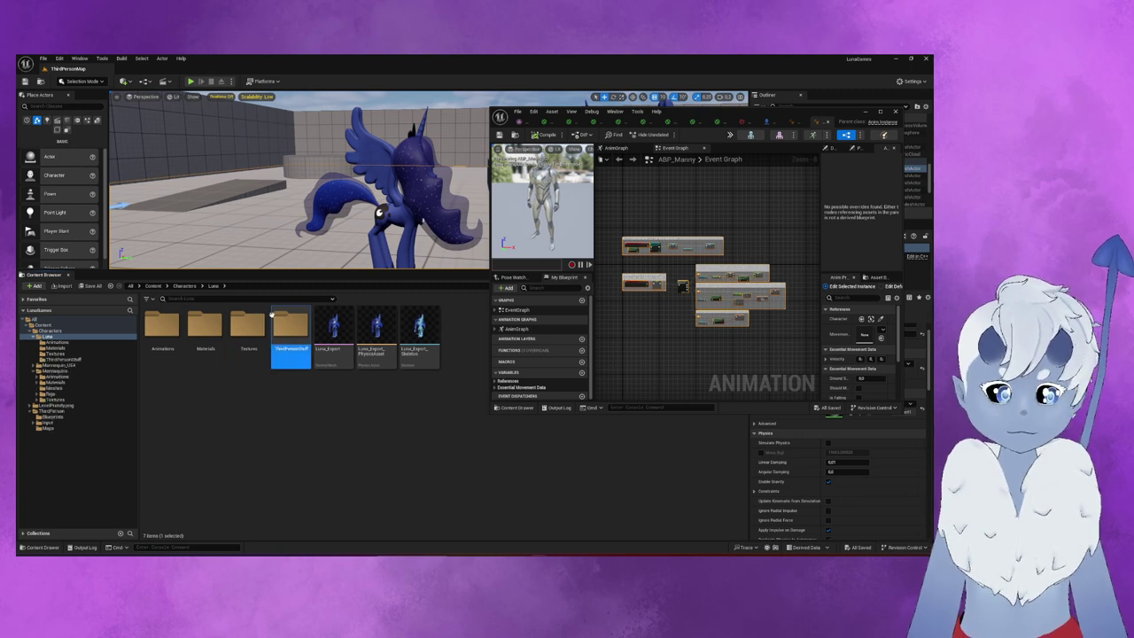
{"action": "double_click", "coordinate": [282, 330]}
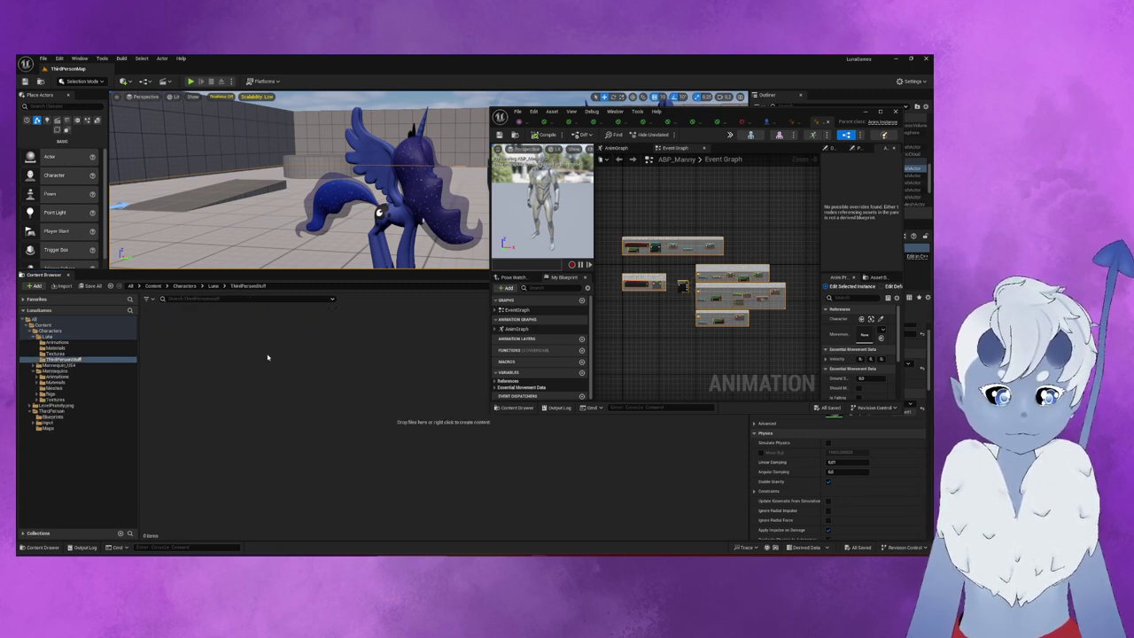
- Create an animation blueprint named AnimBP_Luna based on Luna_Export_Skeleton
{"action": "right_click", "coordinate": [258, 354]}
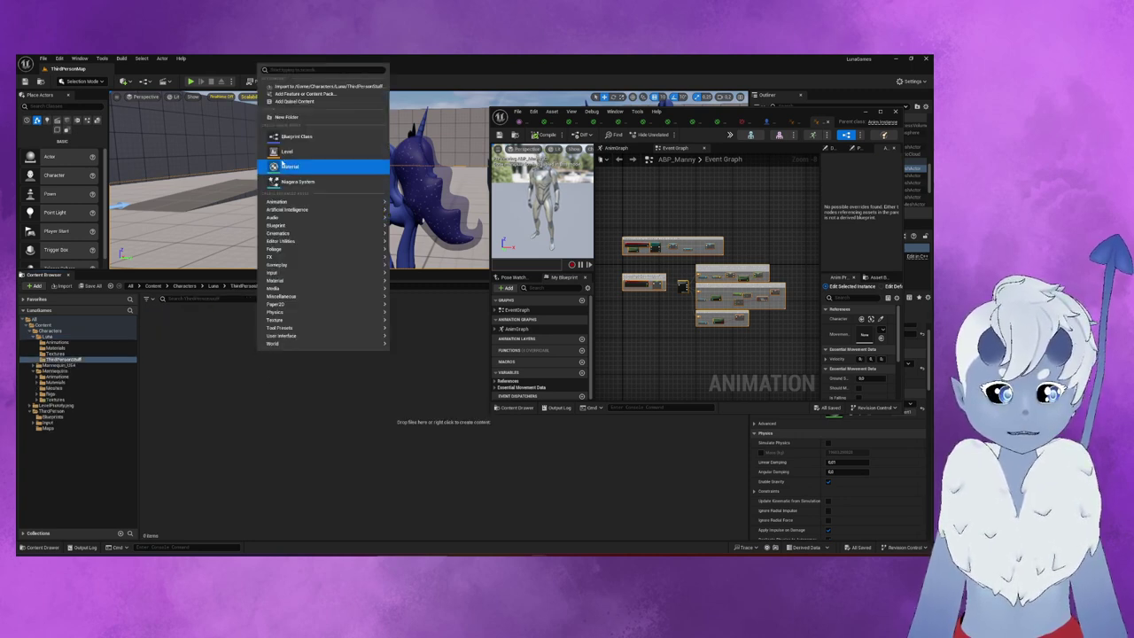
{"action": "mouse_move", "coordinate": [310, 203]}
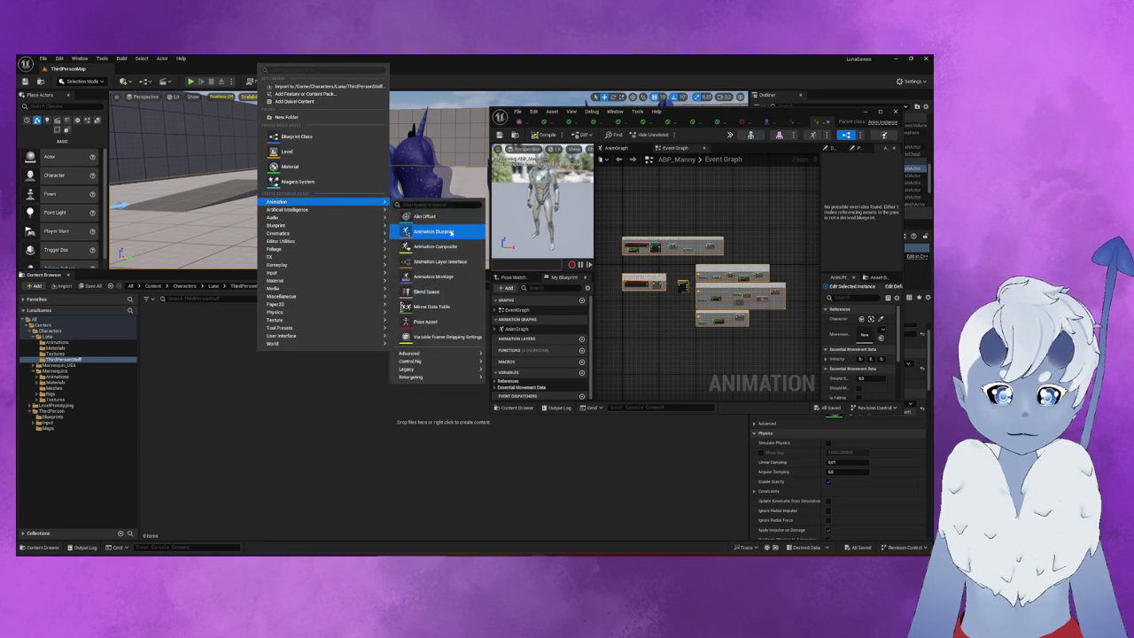
{"action": "left_click", "coordinate": [433, 231]}
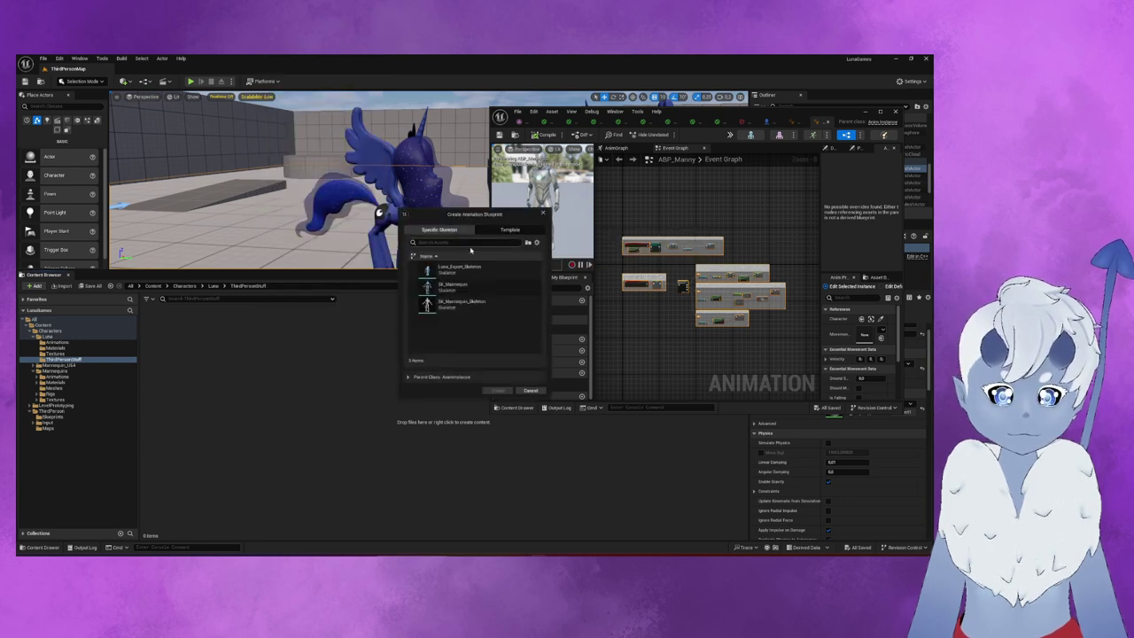
{"action": "left_click", "coordinate": [459, 269]}
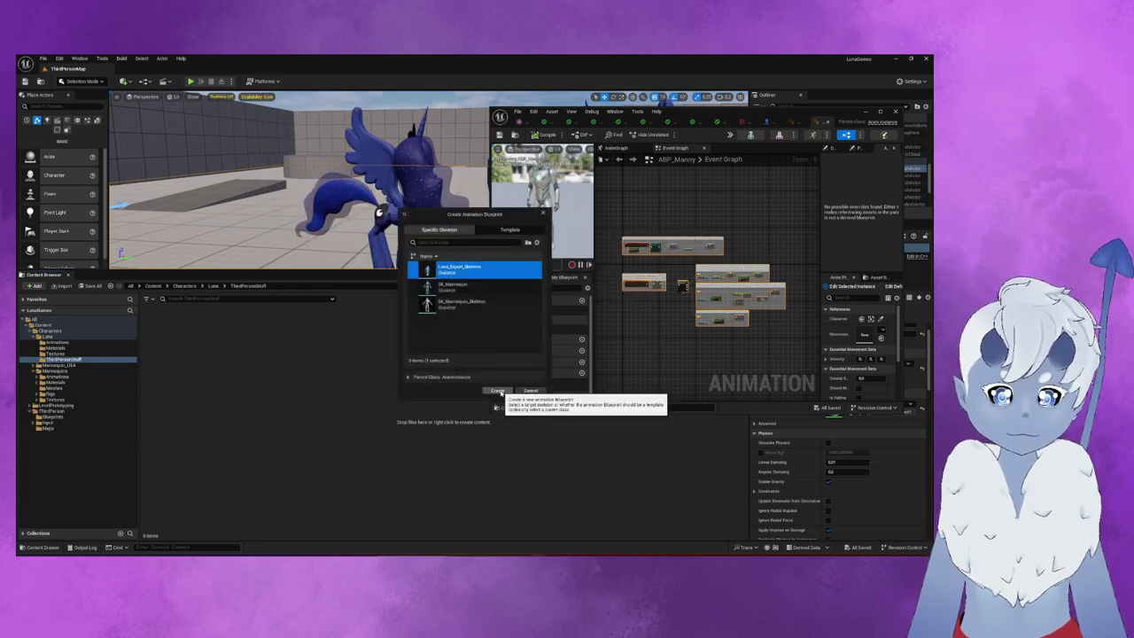
{"action": "left_click", "coordinate": [497, 390]}
{"action": "type", "text": "AnimBP_Luna"}
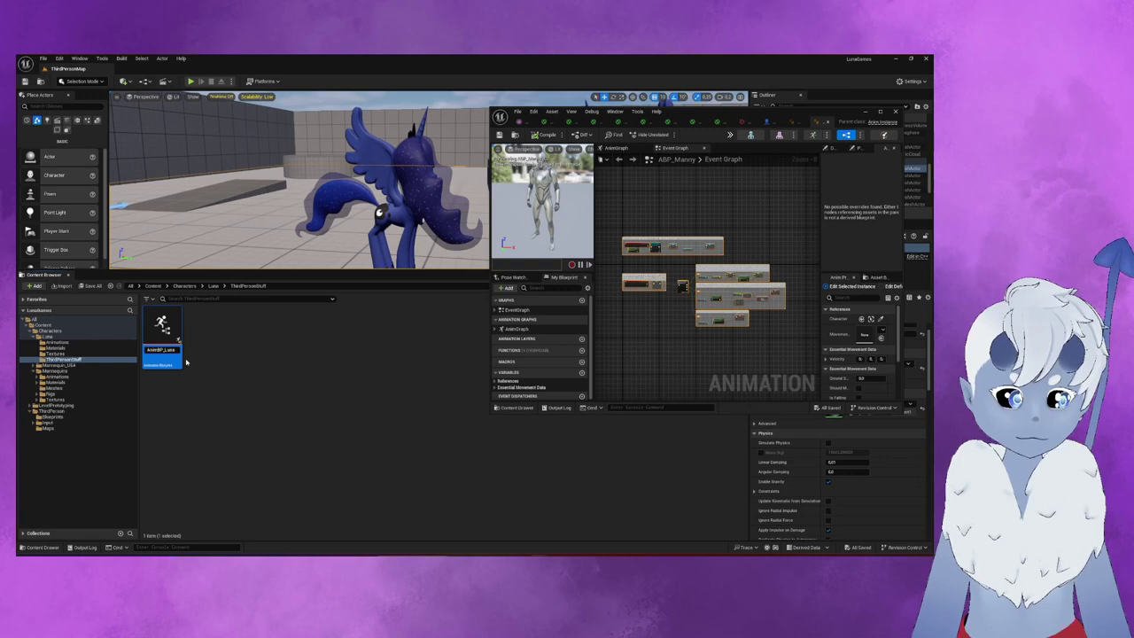
{"action": "key", "text": "Return"}
- In AnimBP_Luna's Event Graph, replace the default Update Animation nodes with the pasted ABP_Manny logic
{"action": "double_click", "coordinate": [162, 330]}
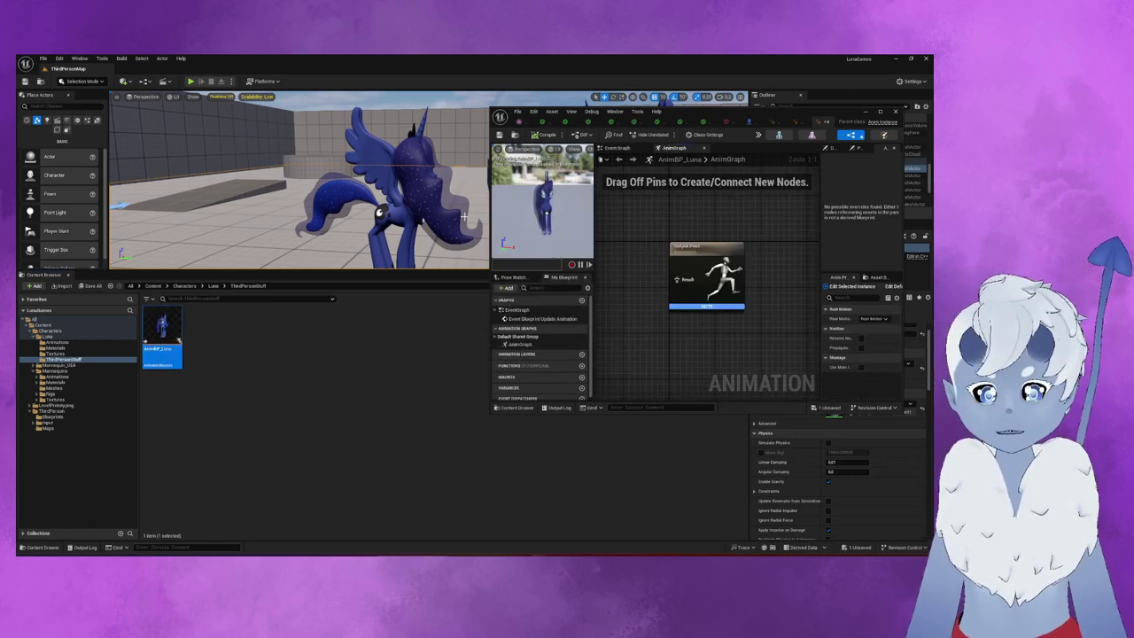
{"action": "left_click", "coordinate": [618, 147]}
{"action": "scroll", "coordinate": [663, 248], "scroll_direction": "down", "scroll_amount": 3}
{"action": "left_click_drag", "start_coordinate": [772, 324], "coordinate": [648, 191]}
{"action": "key", "text": "Delete"}
{"action": "key", "text": "ctrl+v"}
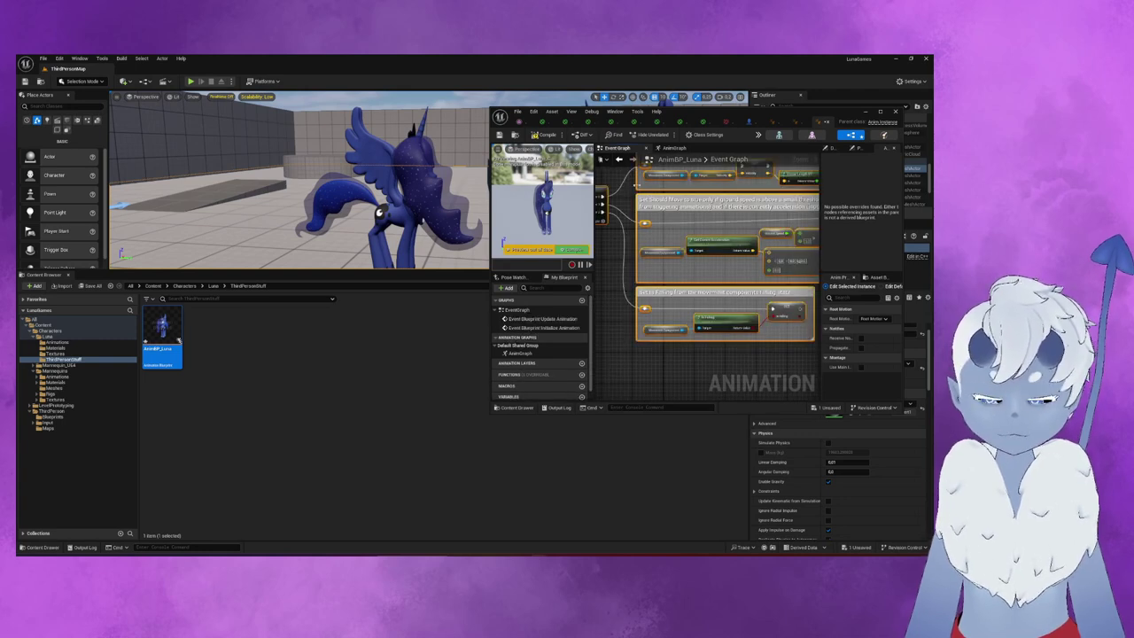
{"action": "right_click_drag", "start_coordinate": [680, 228], "coordinate": [734, 268]}
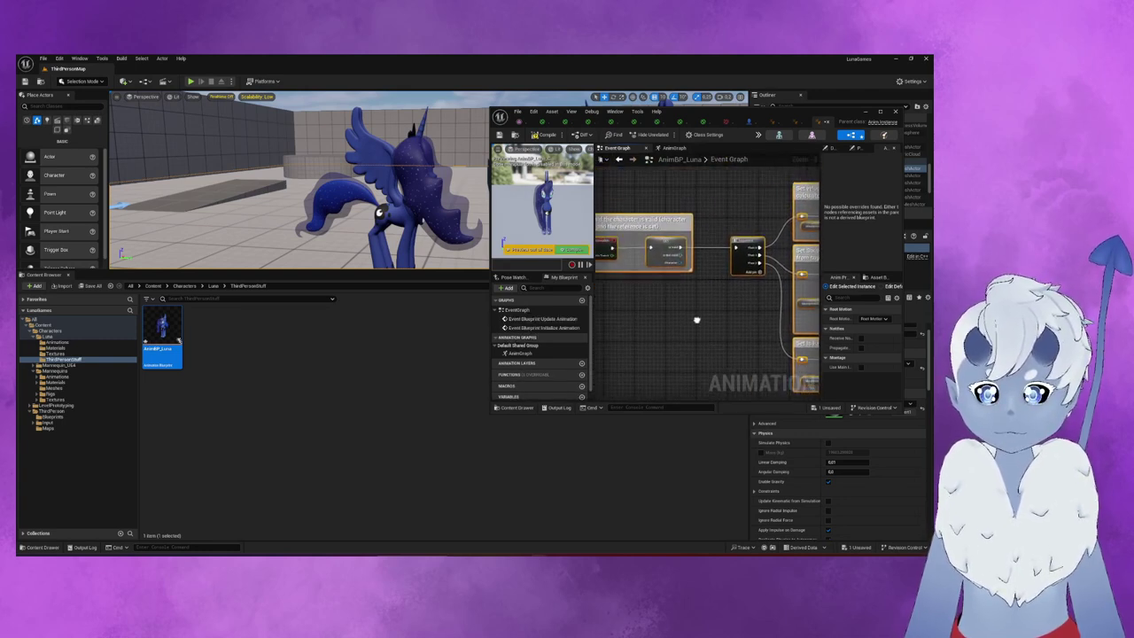
{"action": "right_click_drag", "start_coordinate": [620, 299], "coordinate": [541, 299]}
- Create the missing IsFalling variable and review the pasted comment sections of the graph
{"action": "left_click", "coordinate": [709, 241]}
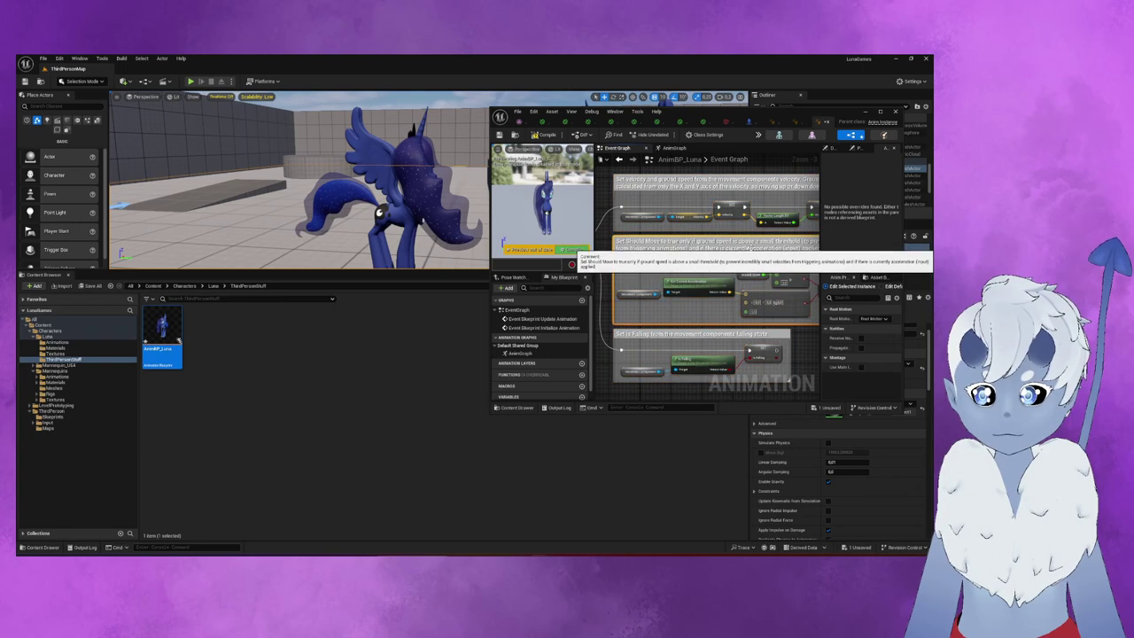
{"action": "left_click", "coordinate": [808, 360]}
{"action": "right_click_drag", "start_coordinate": [808, 360], "coordinate": [801, 285]}
{"action": "right_click", "coordinate": [760, 289]}
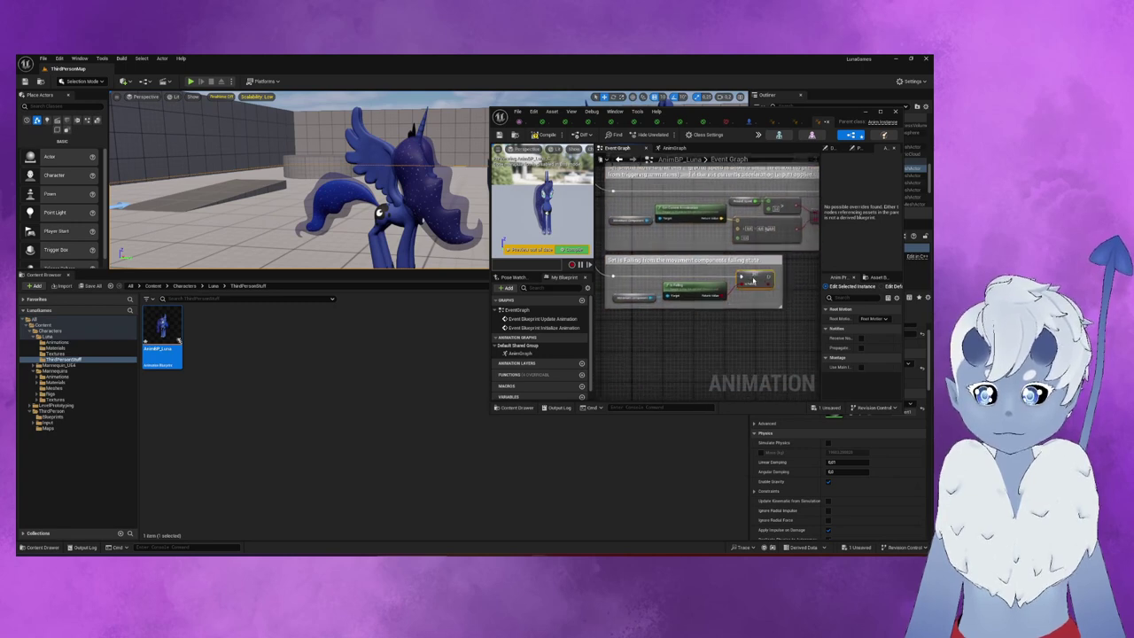
{"action": "left_click", "coordinate": [770, 293]}
{"action": "right_click_drag", "start_coordinate": [757, 324], "coordinate": [691, 309]}
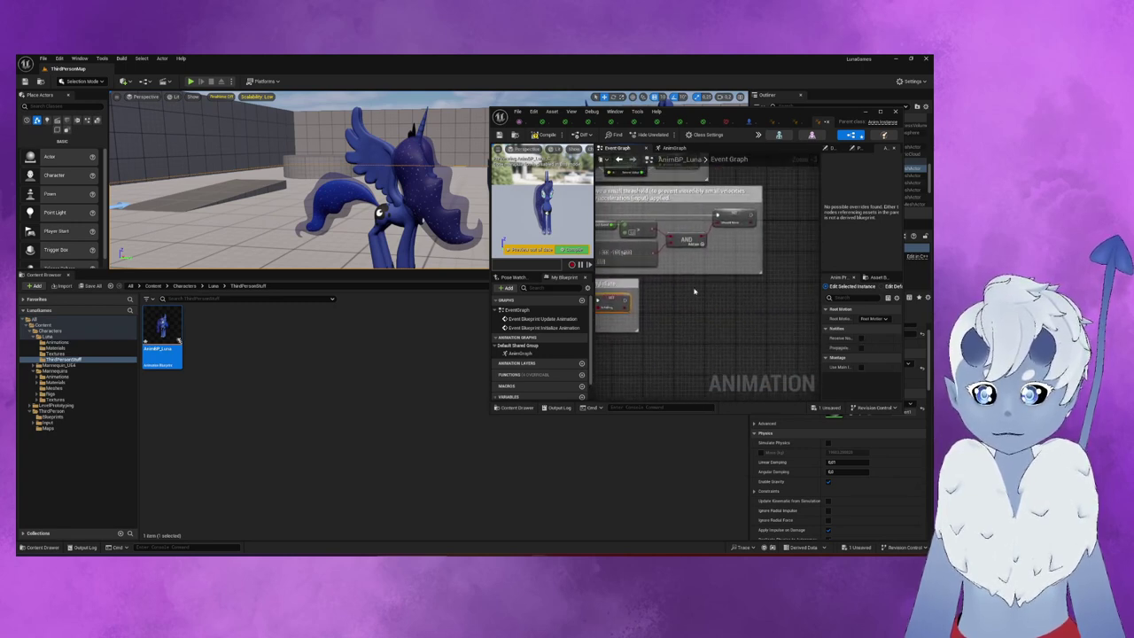
{"action": "left_click", "coordinate": [728, 215]}
{"action": "right_click_drag", "start_coordinate": [720, 285], "coordinate": [754, 349]}
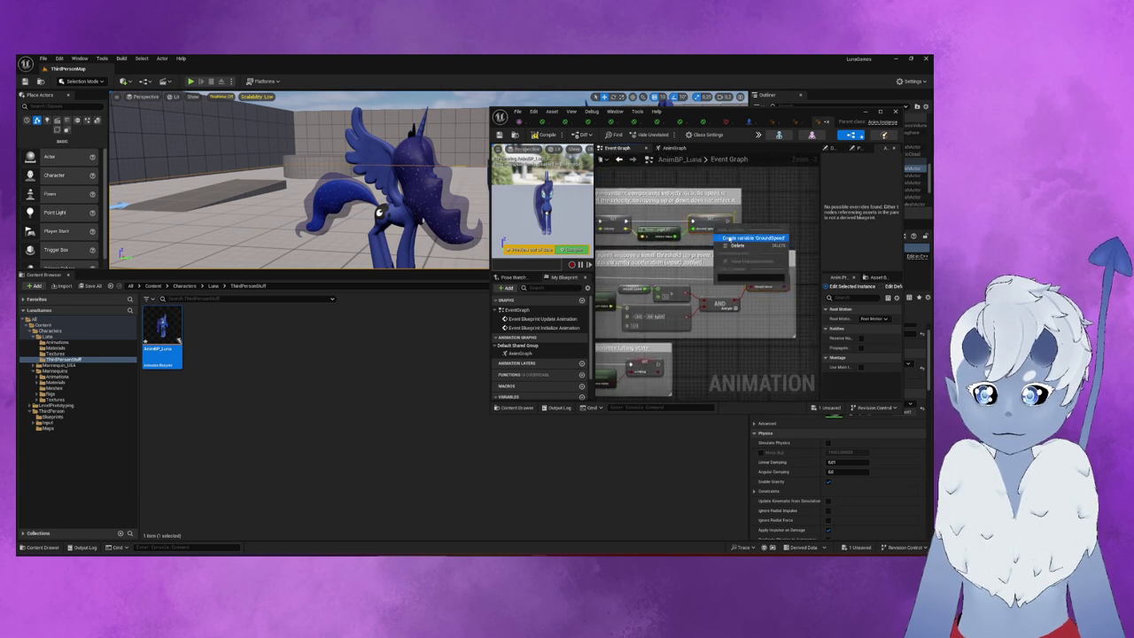
{"action": "key", "text": "Home"}
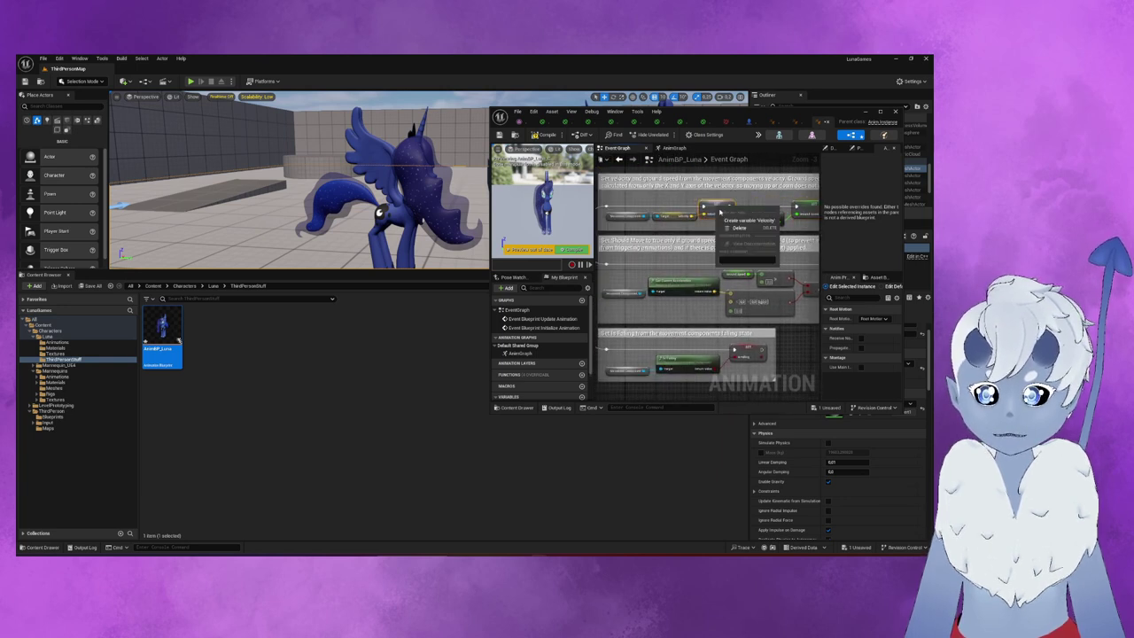
{"action": "right_click_drag", "start_coordinate": [650, 248], "coordinate": [690, 239]}
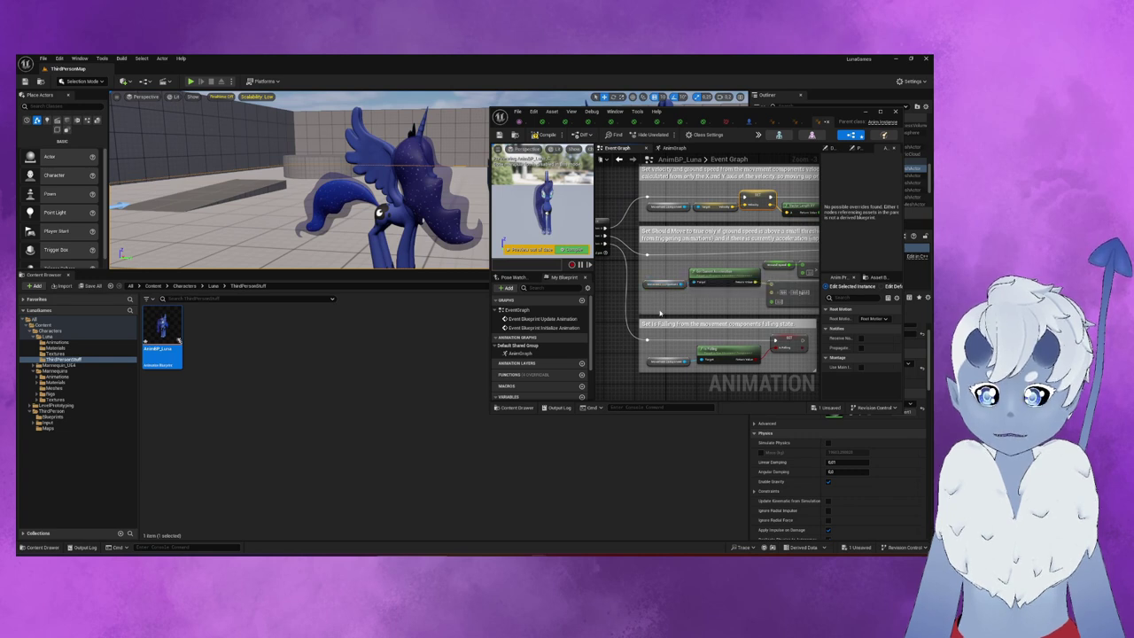
{"action": "right_click_drag", "start_coordinate": [665, 285], "coordinate": [800, 325]}
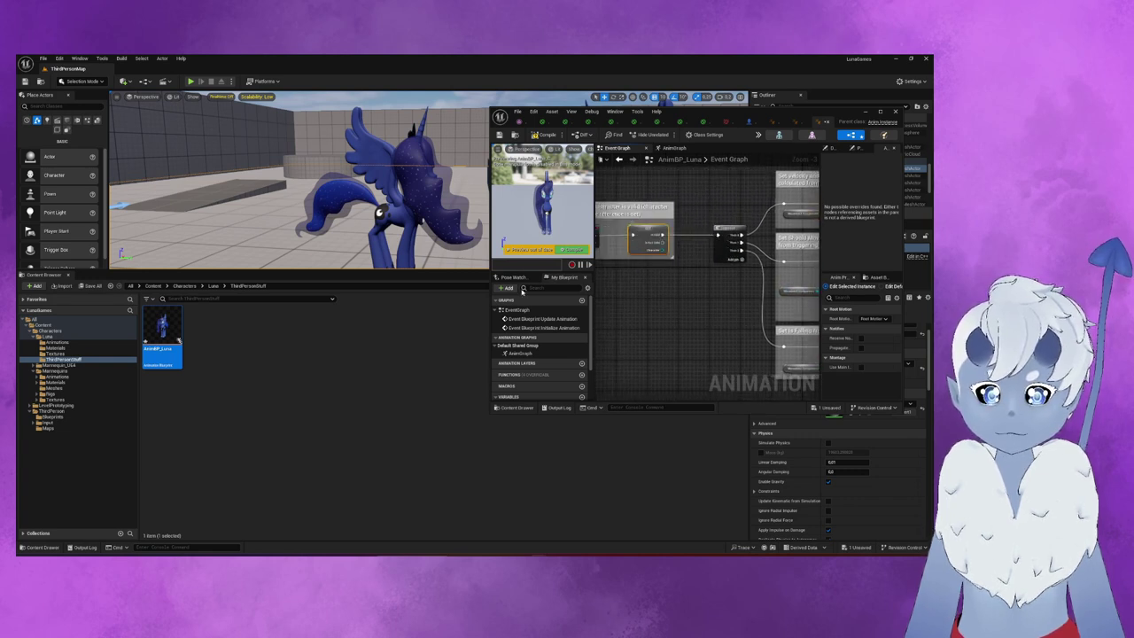
{"action": "right_click_drag", "start_coordinate": [768, 306], "coordinate": [696, 275]}
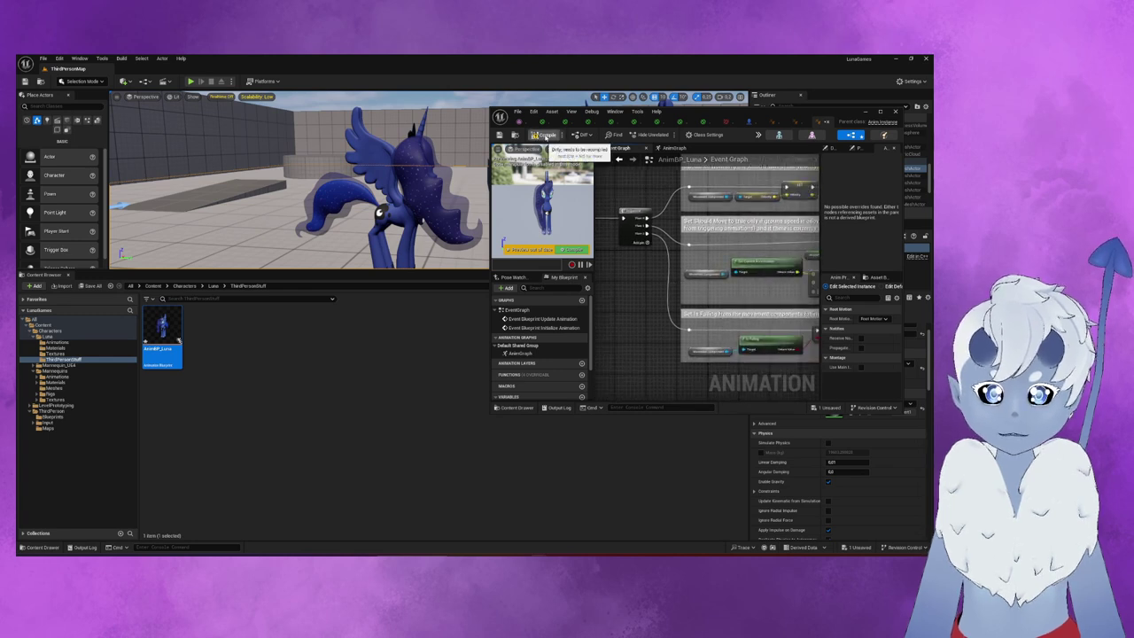
- Compile AnimBP_Luna, break the erroring pin connection, then recompile the blueprint
{"action": "left_click", "coordinate": [547, 135]}
{"action": "right_click_drag", "start_coordinate": [769, 299], "coordinate": [768, 285]}
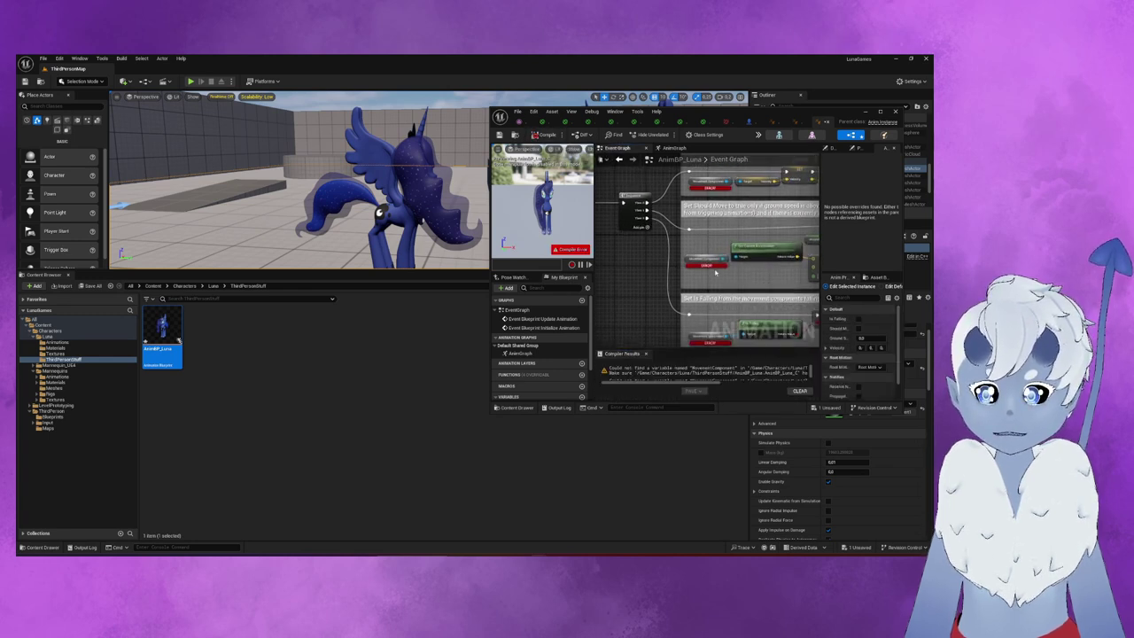
{"action": "right_click", "coordinate": [705, 264]}
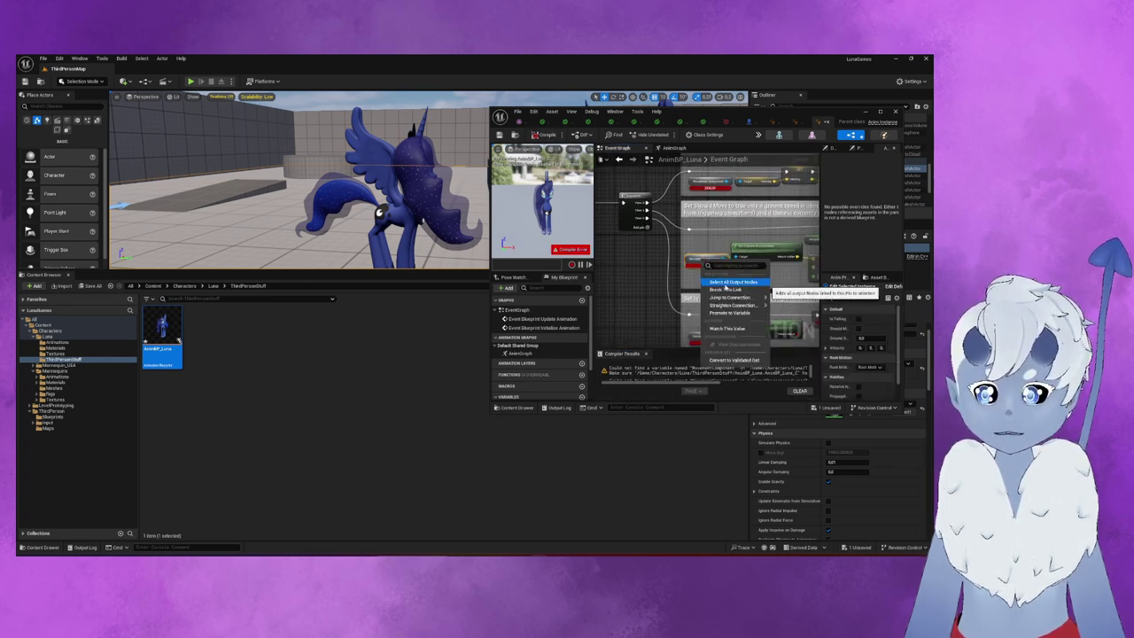
{"action": "left_click", "coordinate": [734, 290]}
{"action": "mouse_move", "coordinate": [735, 292]}
{"action": "right_mouse_down"}
{"action": "mouse_move", "coordinate": [693, 272]}
{"action": "mouse_move", "coordinate": [632, 295]}
{"action": "right_mouse_up"}
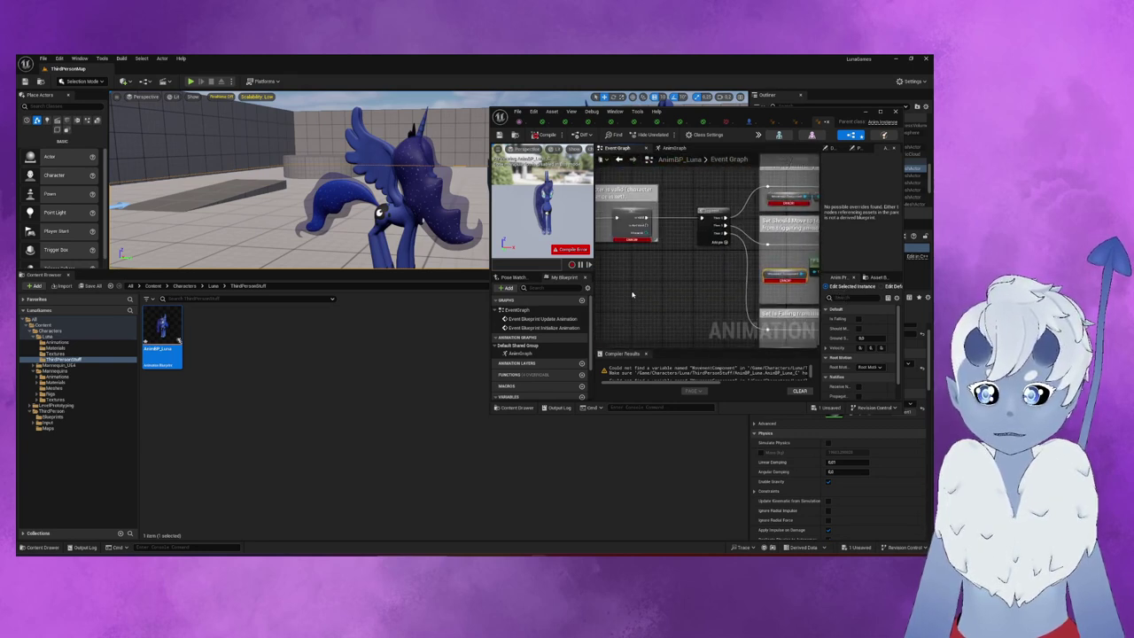
{"action": "left_click", "coordinate": [621, 217]}
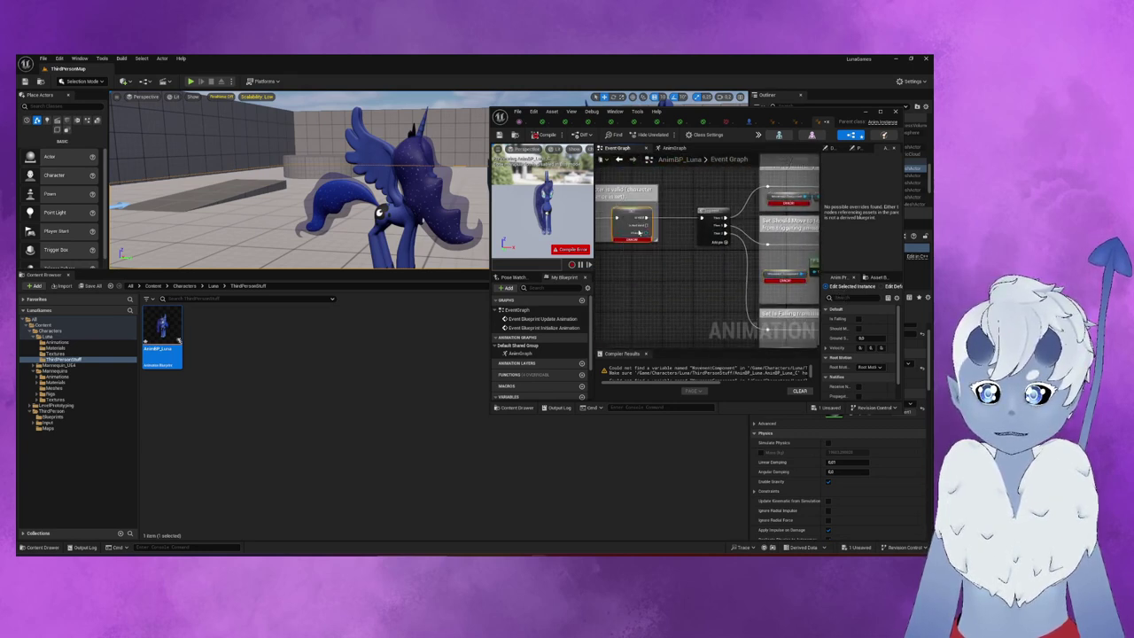
{"action": "left_click", "coordinate": [535, 137]}
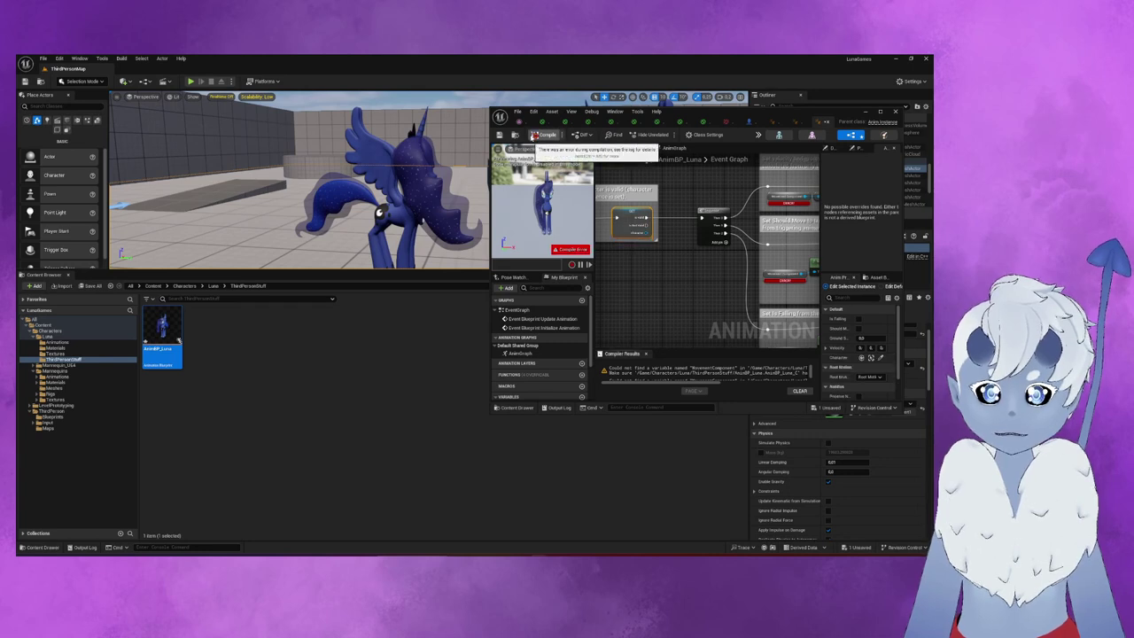
- Inspect another erroring pin on the Set nodes, then compile AnimBP_Luna again
{"action": "right_click_drag", "start_coordinate": [665, 299], "coordinate": [607, 293]}
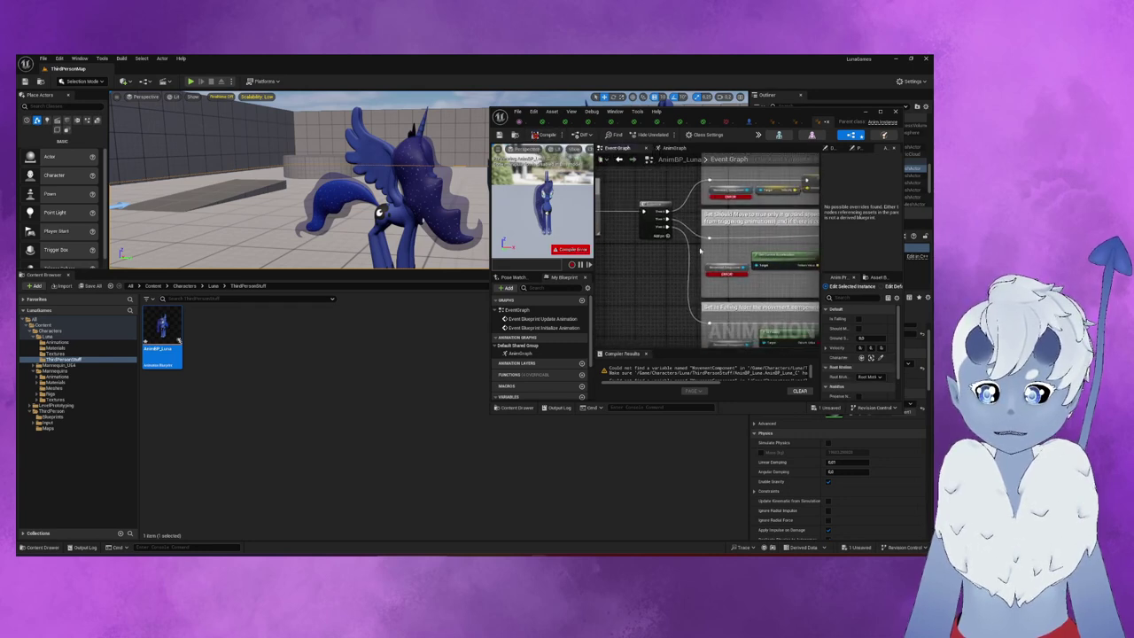
{"action": "right_click", "coordinate": [726, 193]}
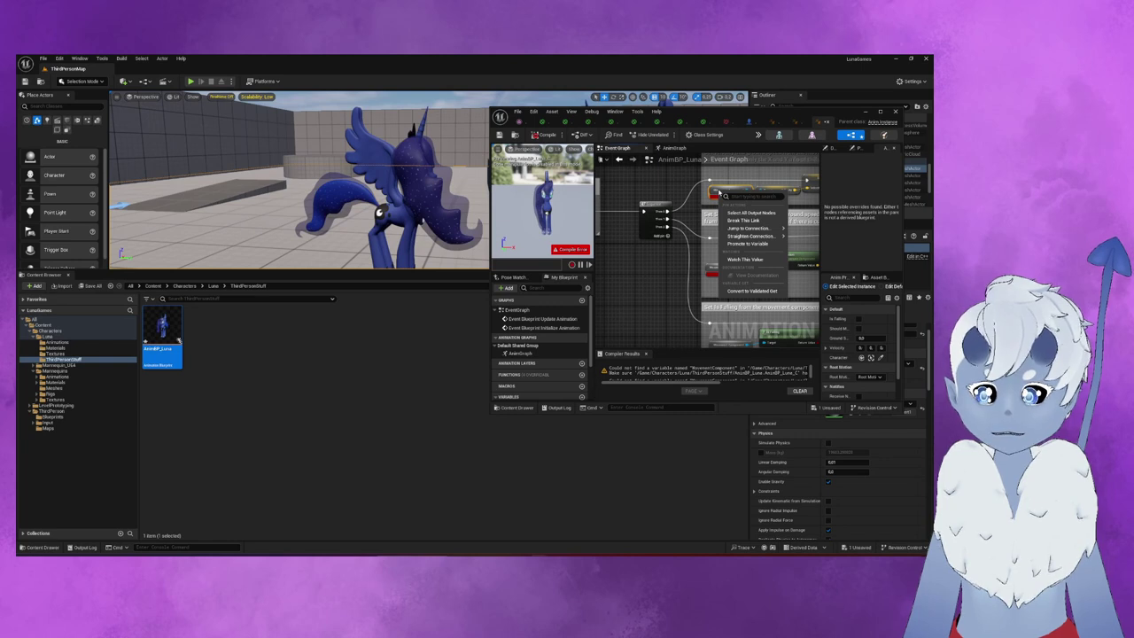
{"action": "left_click", "coordinate": [650, 297]}
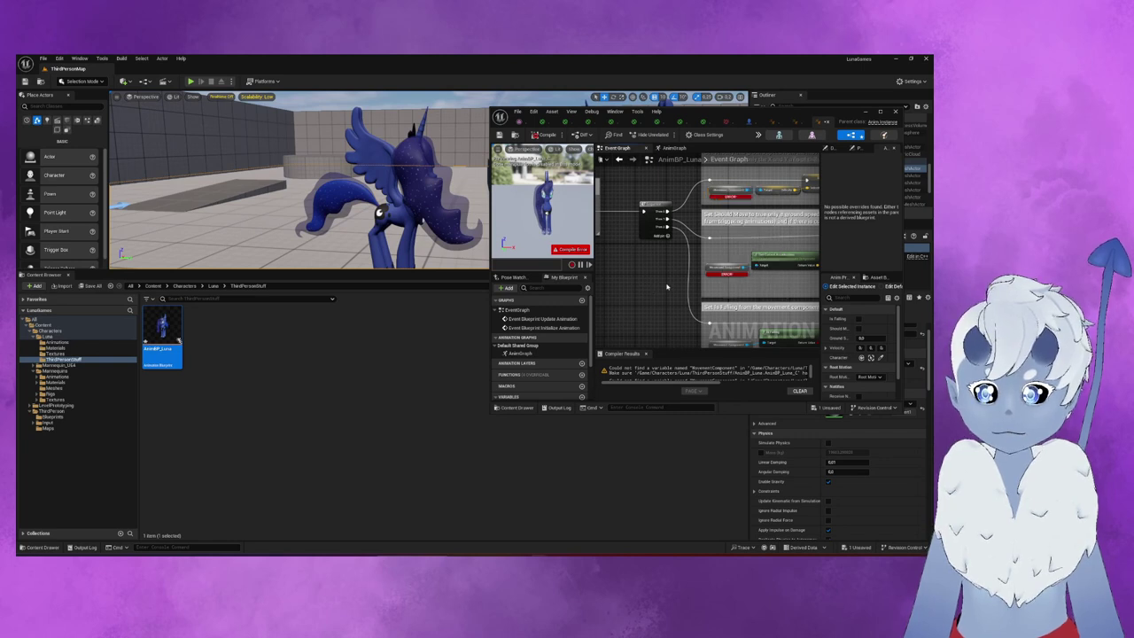
{"action": "scroll", "coordinate": [620, 274], "scroll_direction": "up", "scroll_amount": 2}
{"action": "scroll", "coordinate": [611, 266], "scroll_direction": "up", "scroll_amount": 2}
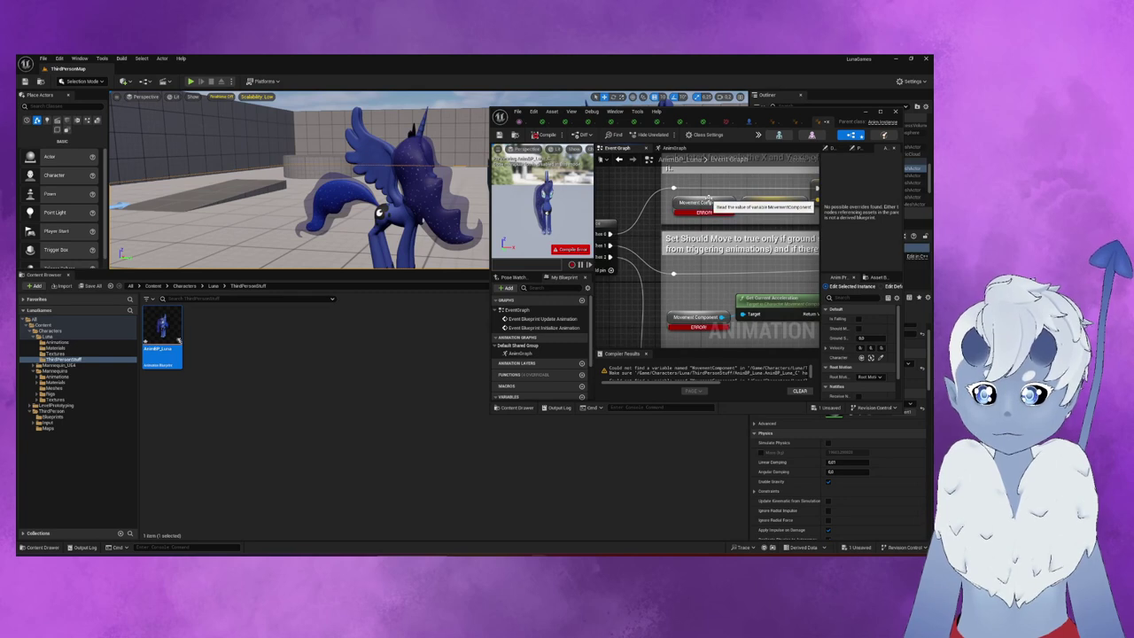
{"action": "scroll", "coordinate": [709, 196], "scroll_direction": "down", "scroll_amount": 3}
{"action": "scroll", "coordinate": [709, 197], "scroll_direction": "down", "scroll_amount": 2}
{"action": "right_click_drag", "start_coordinate": [700, 197], "coordinate": [695, 242]}
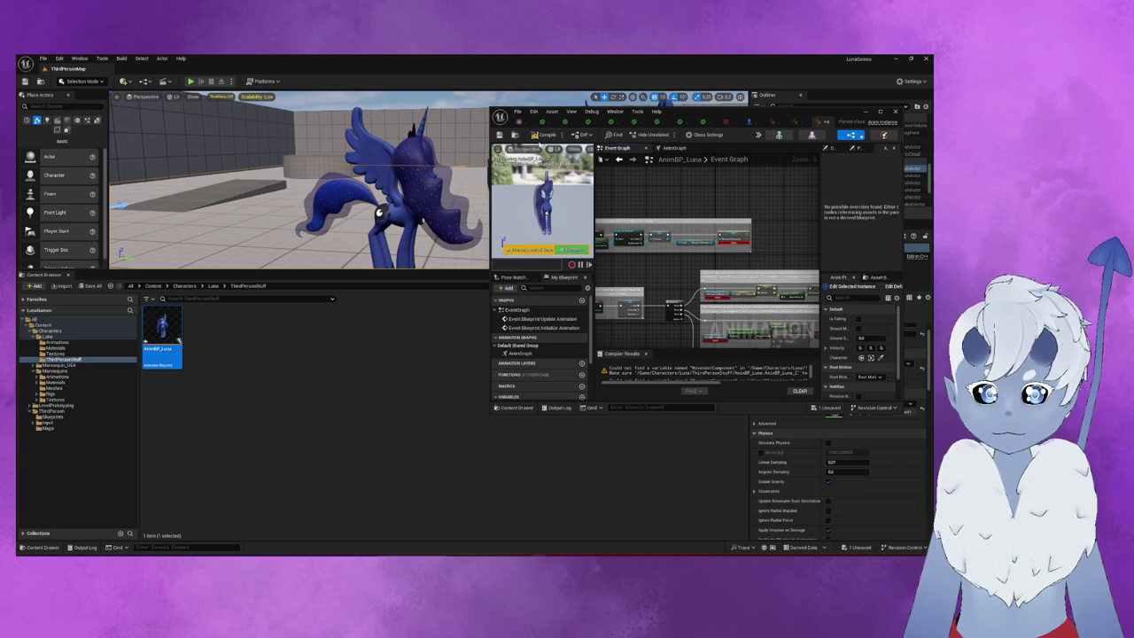
{"action": "left_click", "coordinate": [535, 135]}
- Zoom and pan the Event Graph to check the SET node and surrounding movement logic
{"action": "scroll", "coordinate": [651, 219], "scroll_direction": "up", "scroll_amount": 2}
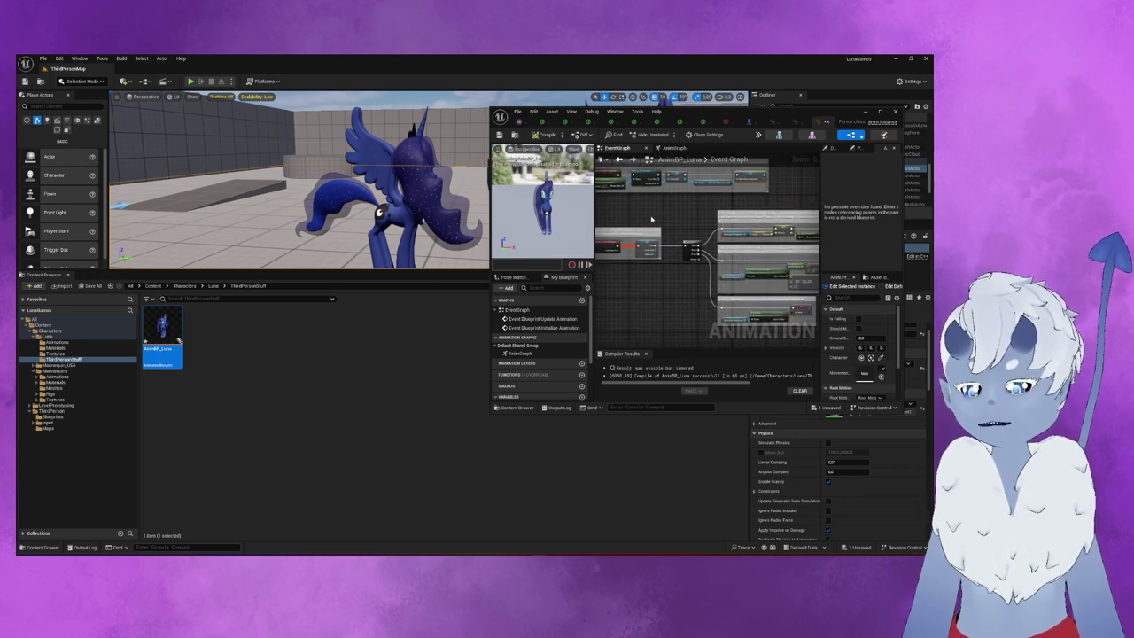
{"action": "scroll", "coordinate": [713, 239], "scroll_direction": "up", "scroll_amount": 3}
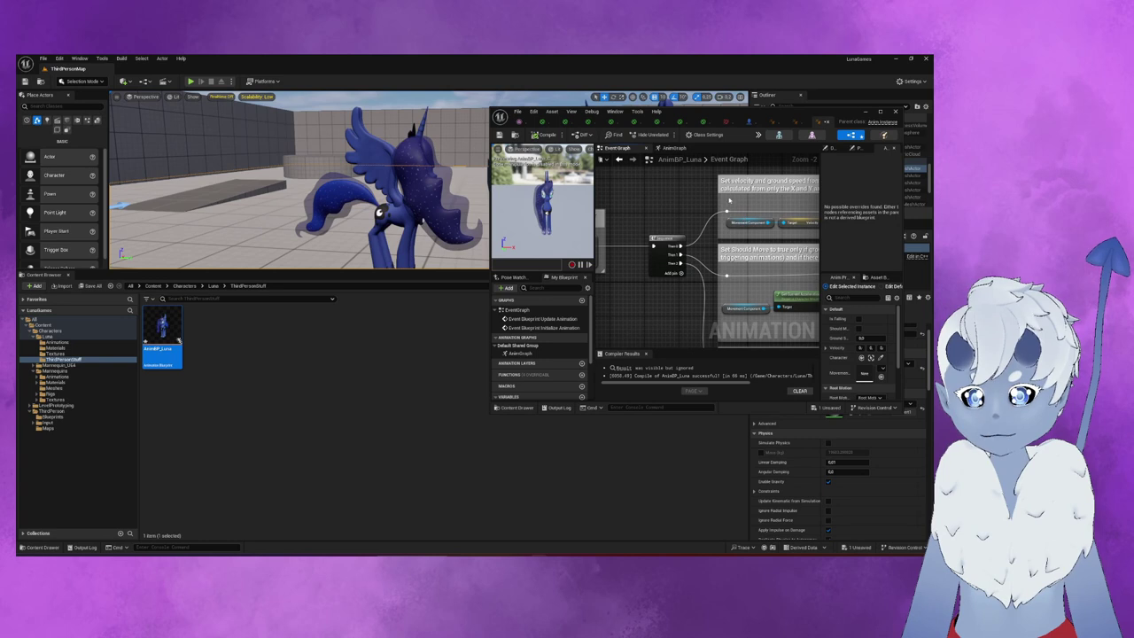
{"action": "right_click_drag", "start_coordinate": [760, 227], "coordinate": [701, 300]}
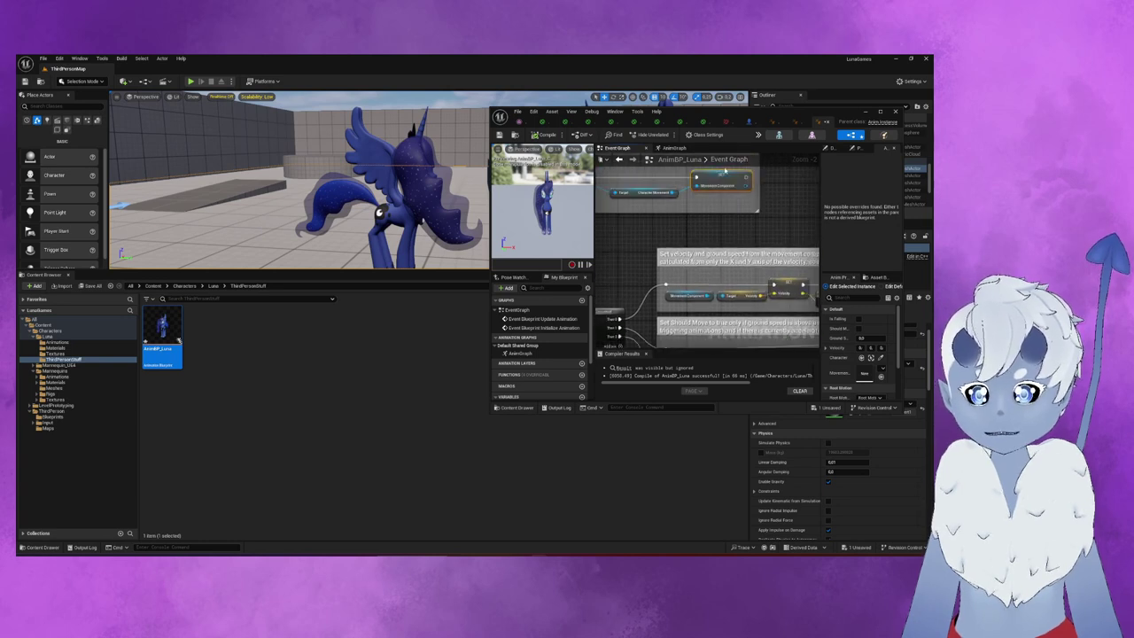
{"action": "scroll", "coordinate": [705, 212], "scroll_direction": "down", "scroll_amount": 2}
{"action": "scroll", "coordinate": [741, 277], "scroll_direction": "down", "scroll_amount": 2}
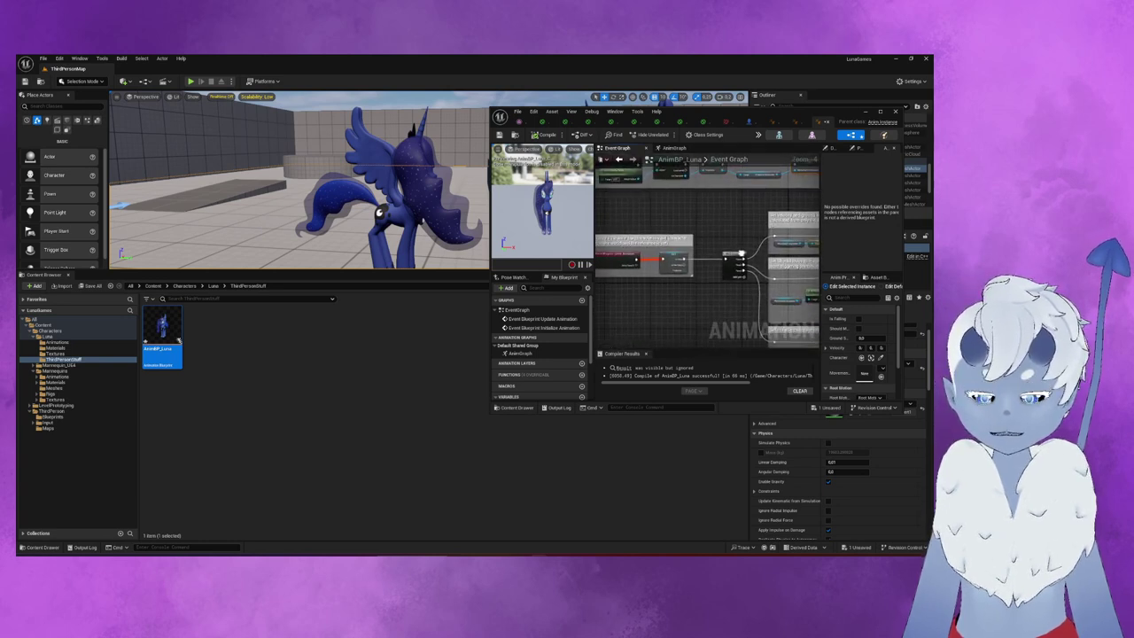
{"action": "scroll", "coordinate": [681, 222], "scroll_direction": "down", "scroll_amount": 2}
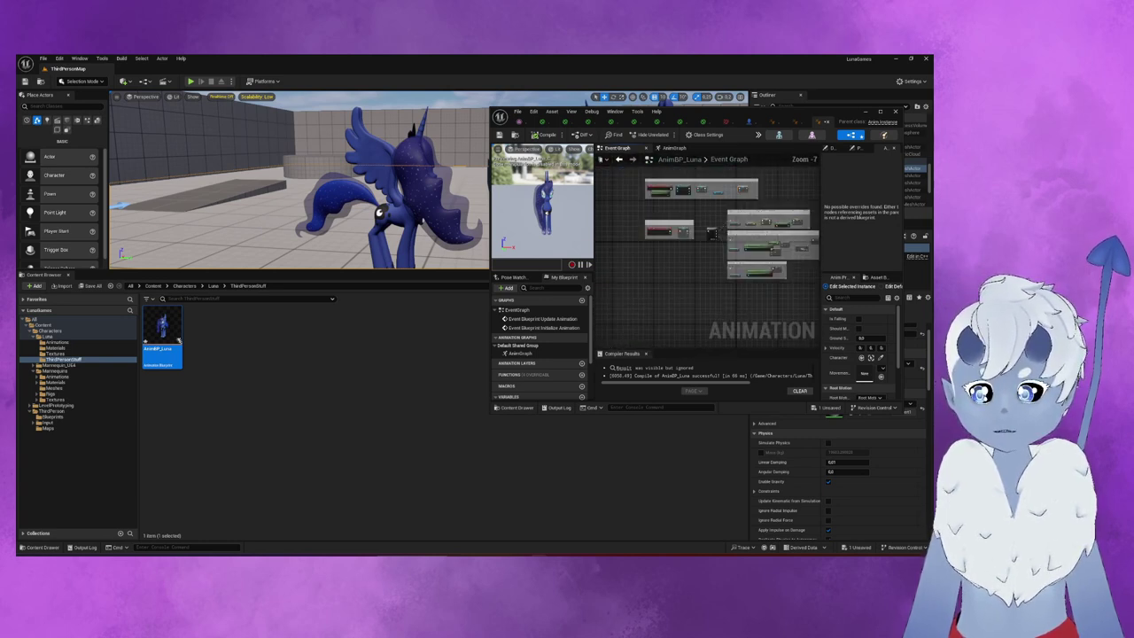
{"action": "scroll", "coordinate": [669, 266], "scroll_direction": "down", "scroll_amount": 2}
{"action": "right_click_drag", "start_coordinate": [667, 284], "coordinate": [686, 290]}
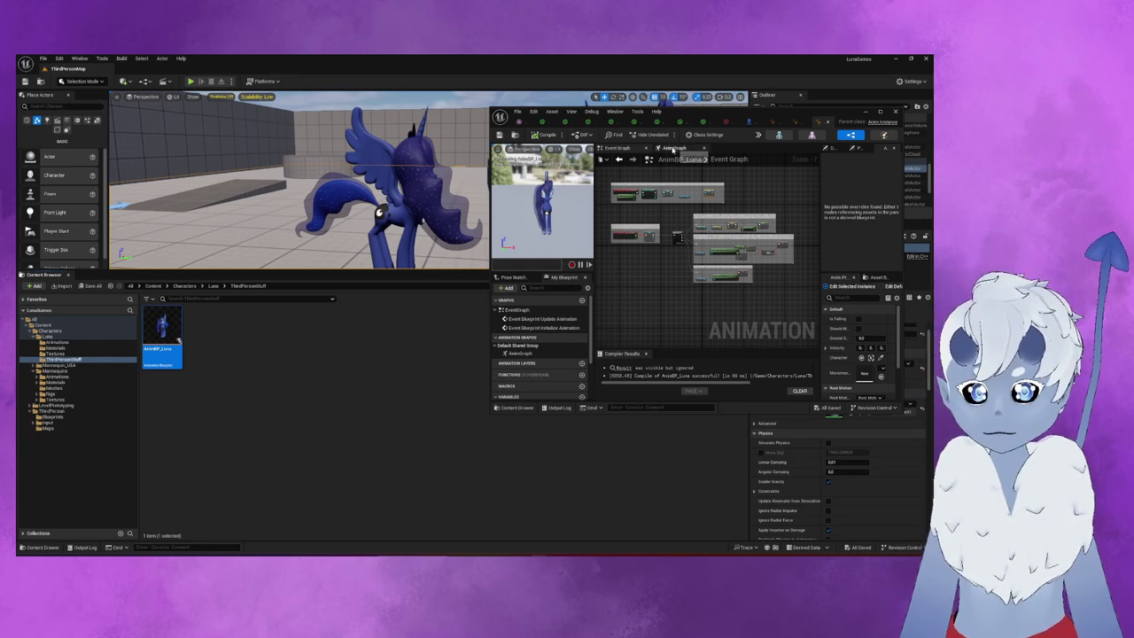
- Check the AnimGraph, return to Event Graph, and open BP_ThirdPersonCharacter from ThirdPerson > Blueprints
{"action": "left_click", "coordinate": [673, 149]}
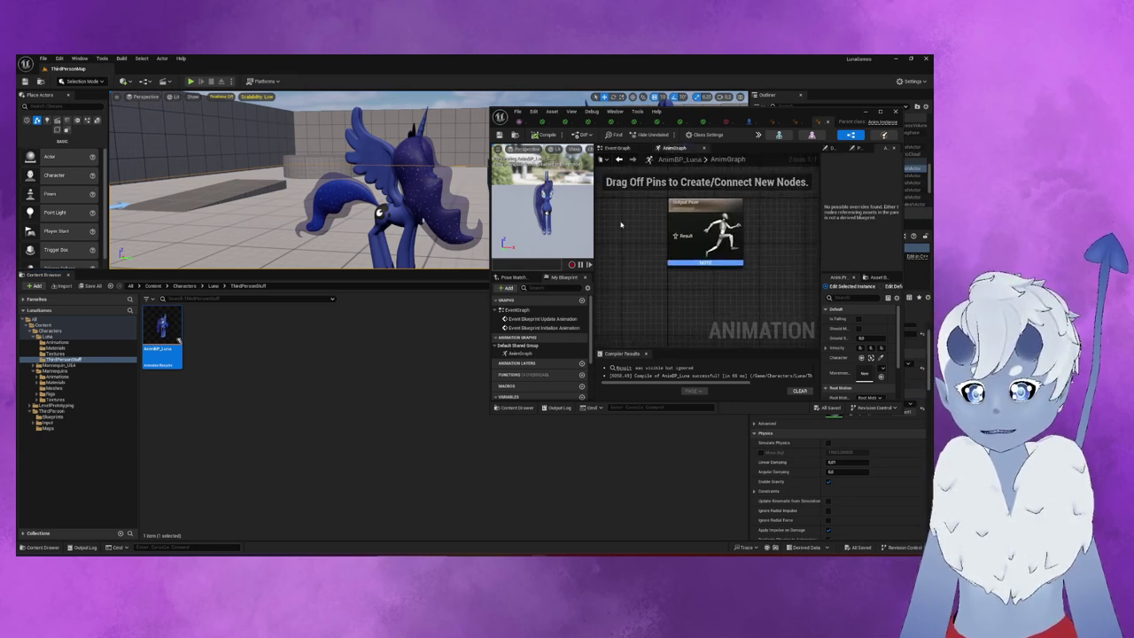
{"action": "left_click", "coordinate": [617, 149]}
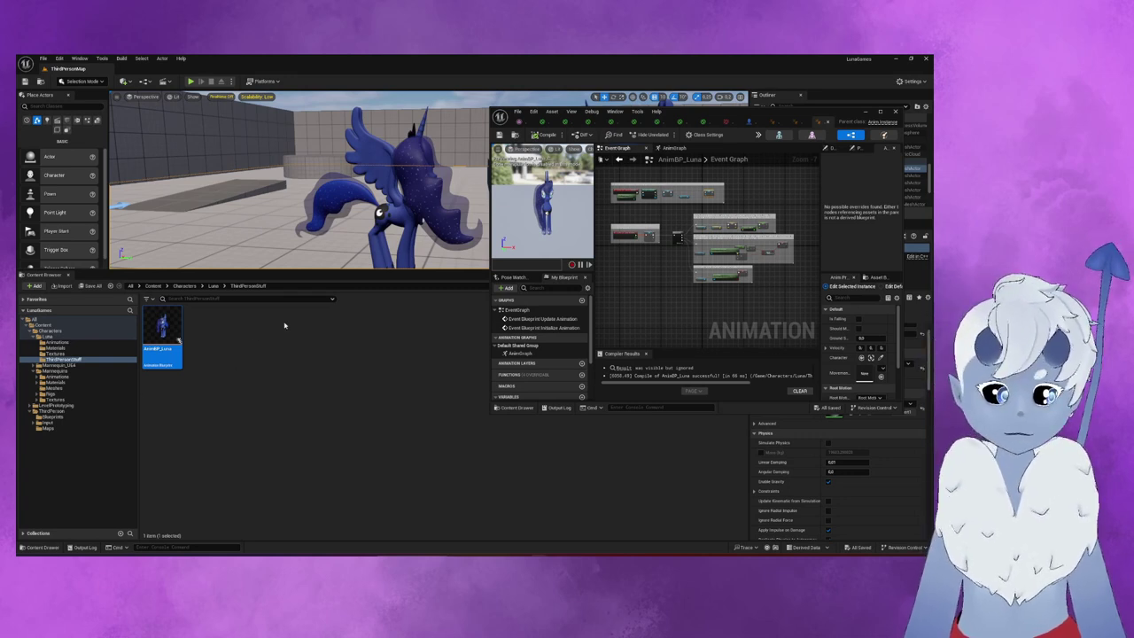
{"action": "left_click", "coordinate": [57, 413]}
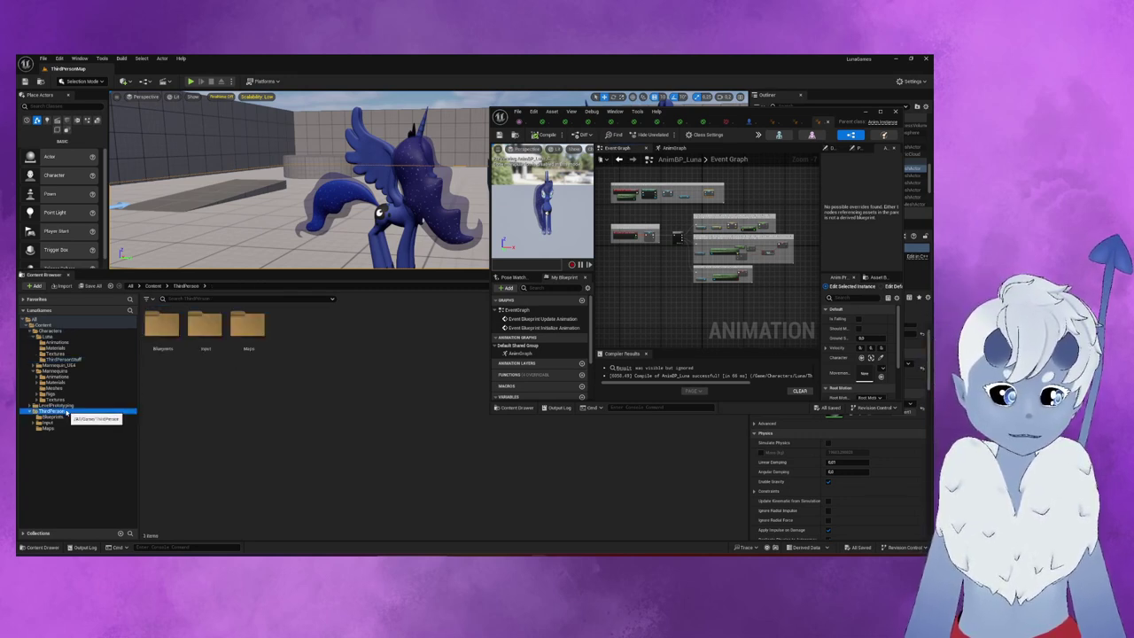
{"action": "left_click", "coordinate": [51, 417]}
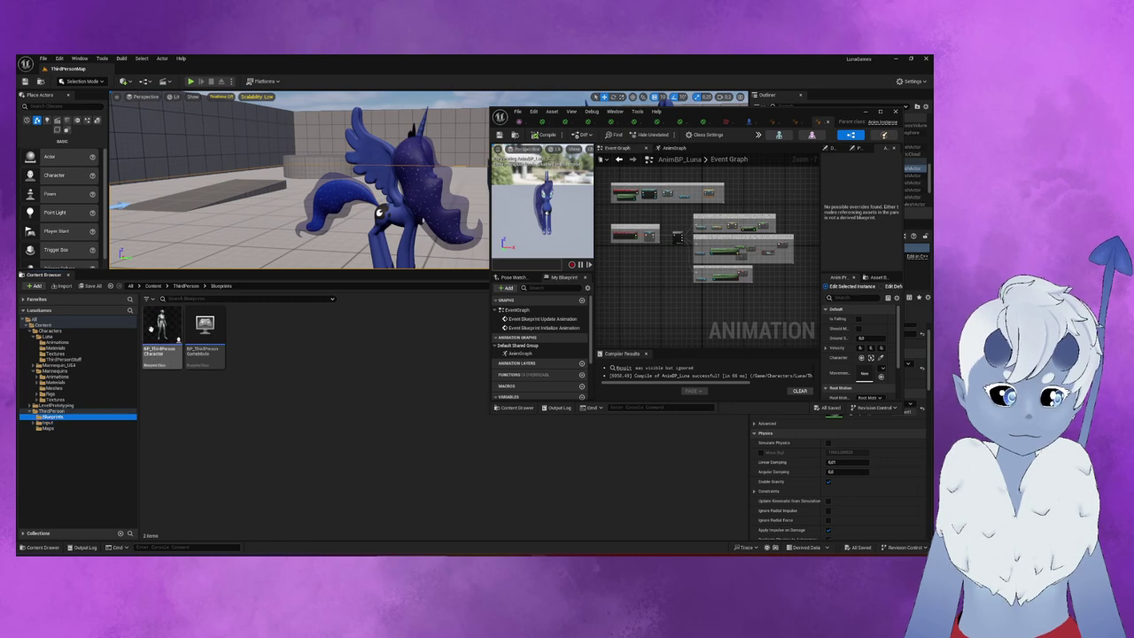
{"action": "left_click", "coordinate": [748, 122]}
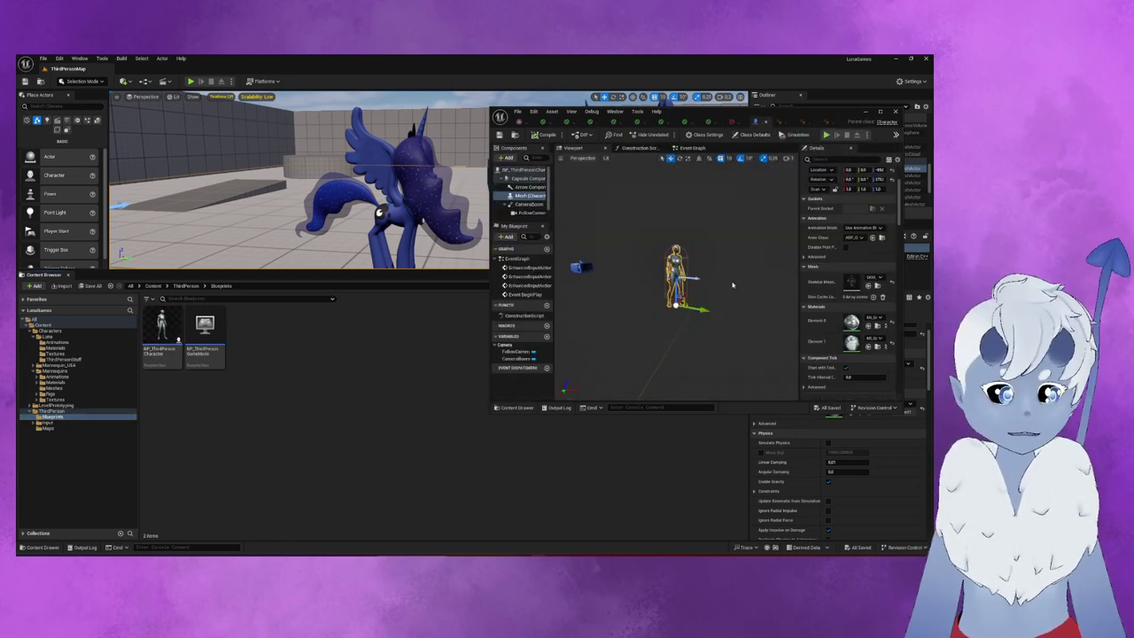
- Set the character's Skeletal Mesh Asset to the Luna pony and Anim Class to AnimBP_Luna
{"action": "left_click", "coordinate": [873, 278]}
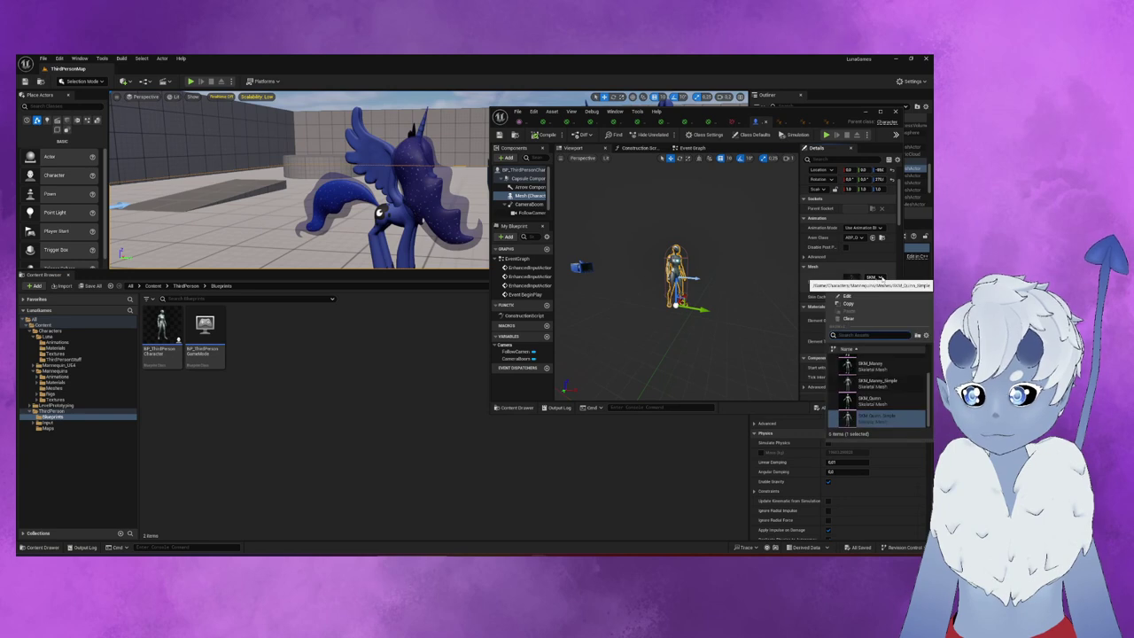
{"action": "left_click", "coordinate": [860, 381]}
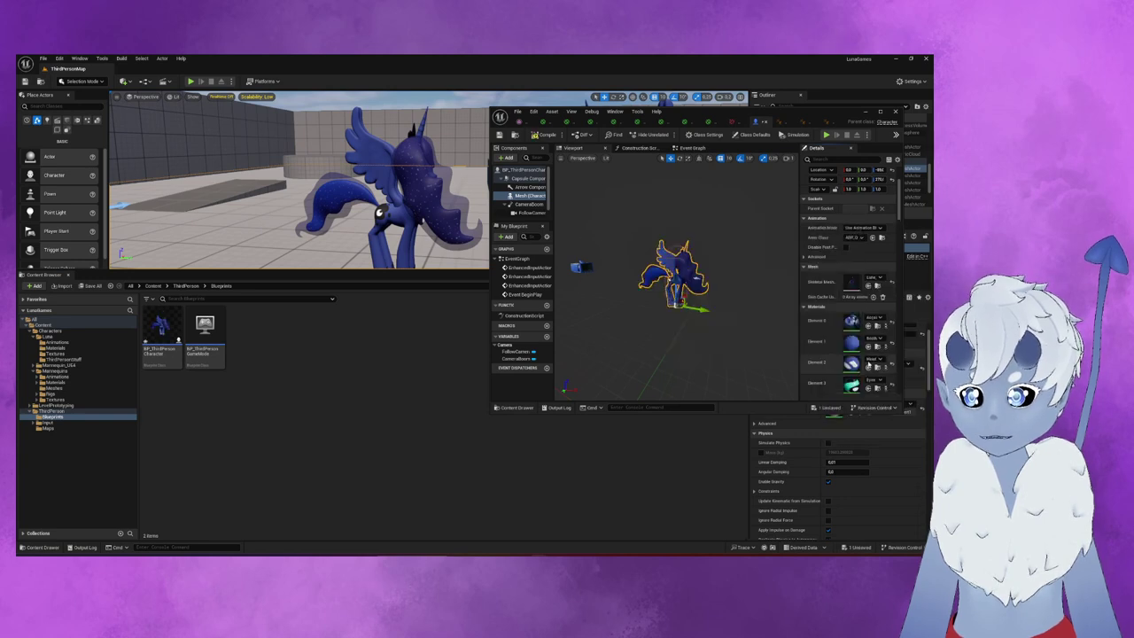
{"action": "left_click", "coordinate": [861, 238]}
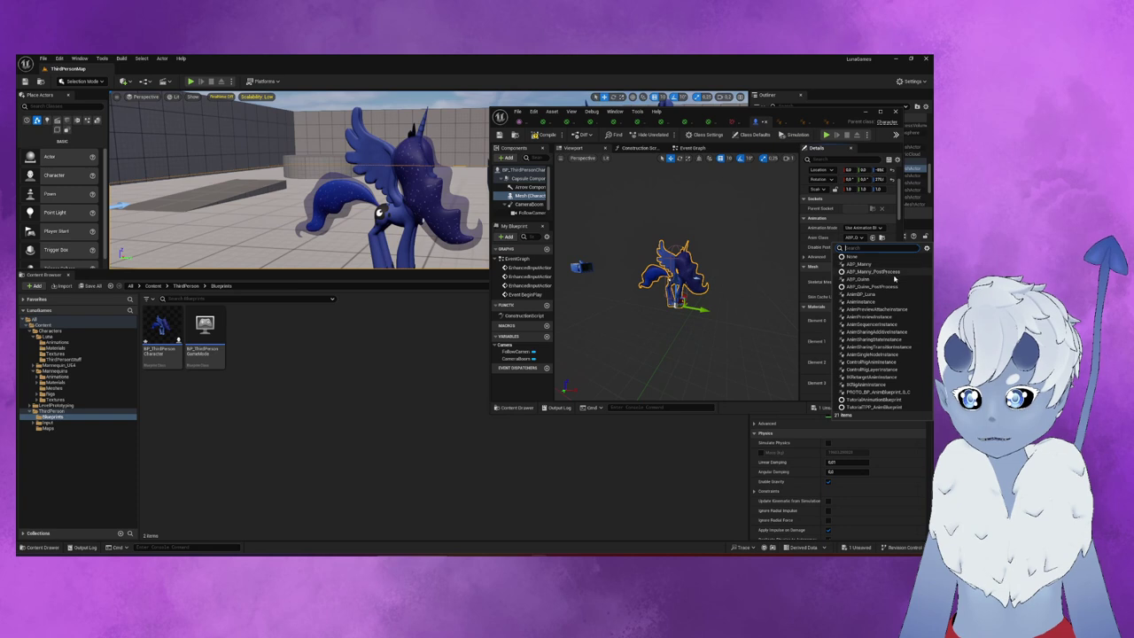
{"action": "left_click", "coordinate": [874, 295]}
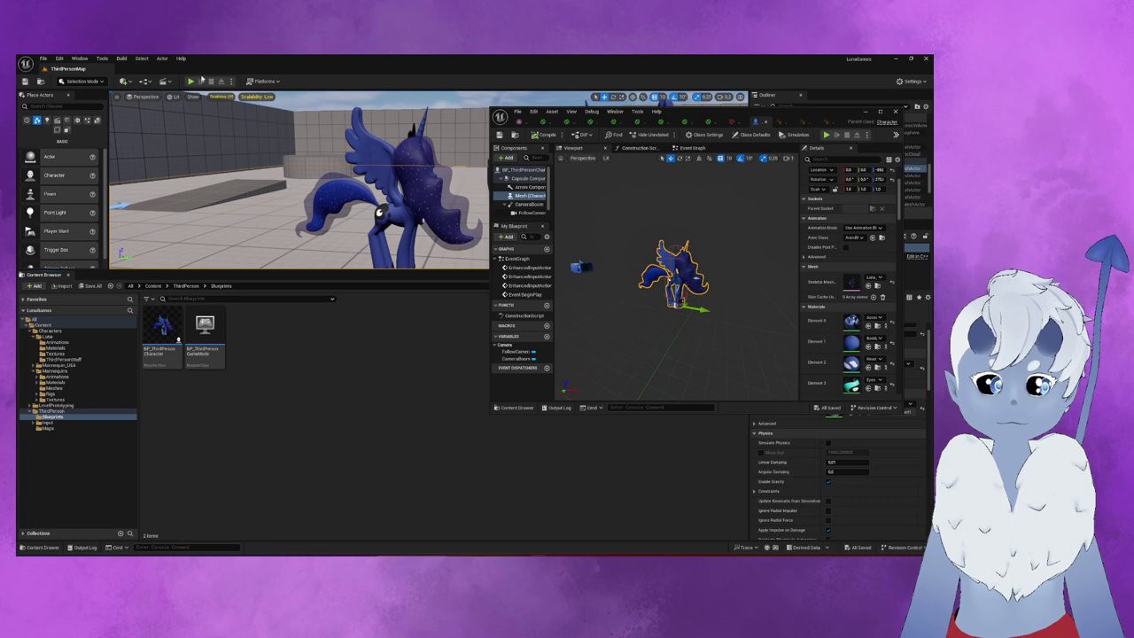
- Select the placed Luna actor and frame it in the level editor viewport
{"action": "left_click", "coordinate": [401, 204]}
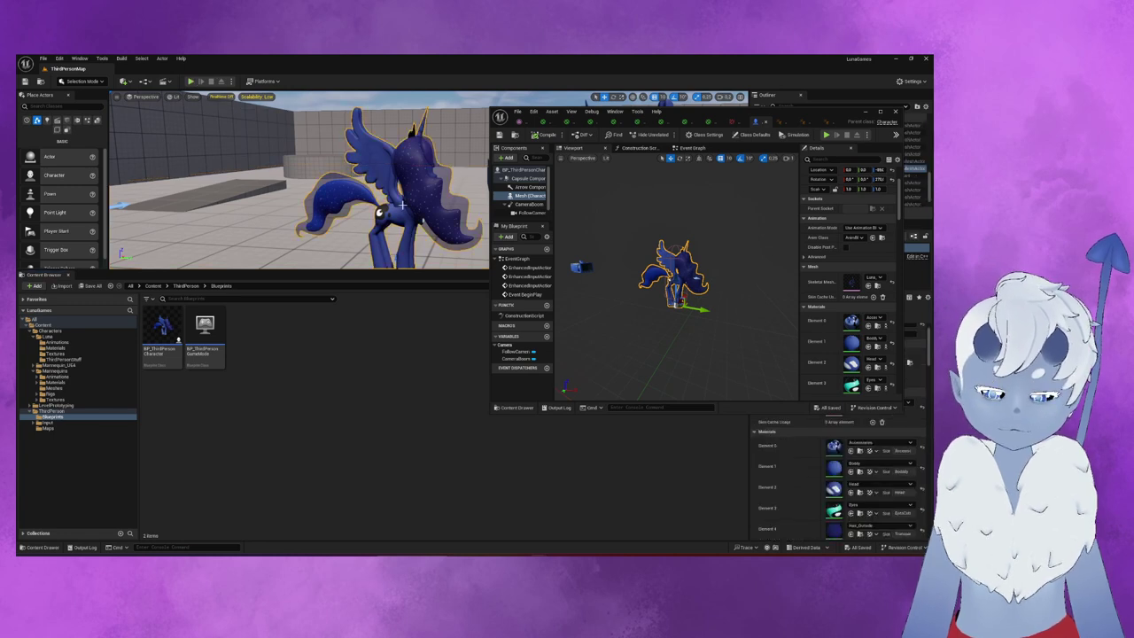
{"action": "key", "text": "f"}
{"action": "left_click", "coordinate": [569, 210]}
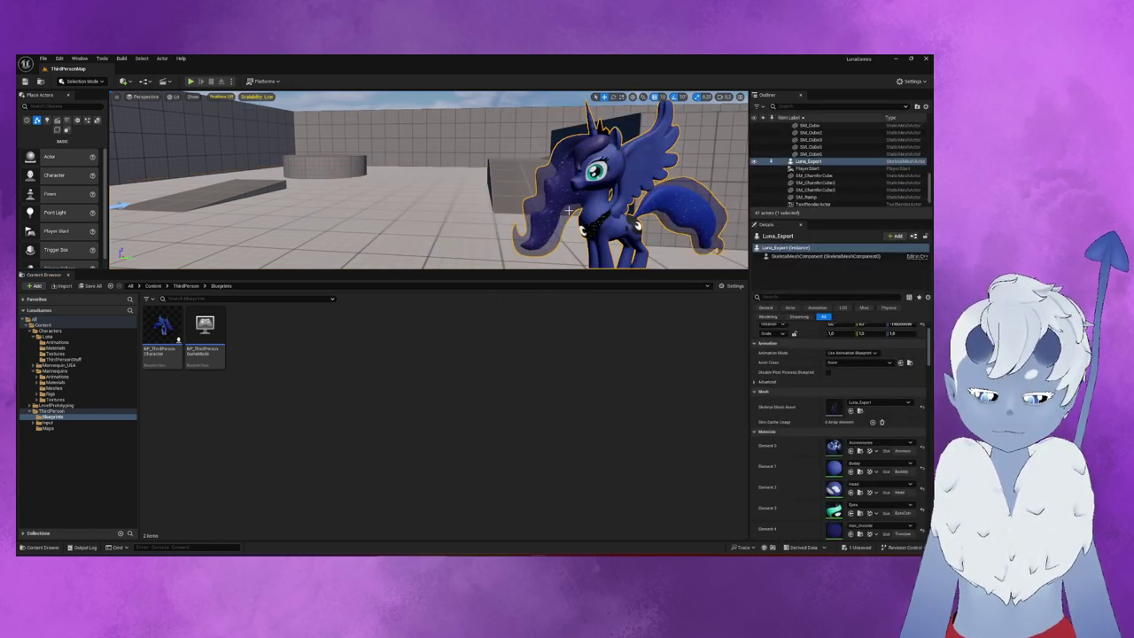
- Delete the Luna_Export actor and drag the viewport splitter down for a taller level view
{"action": "key", "text": "Delete"}
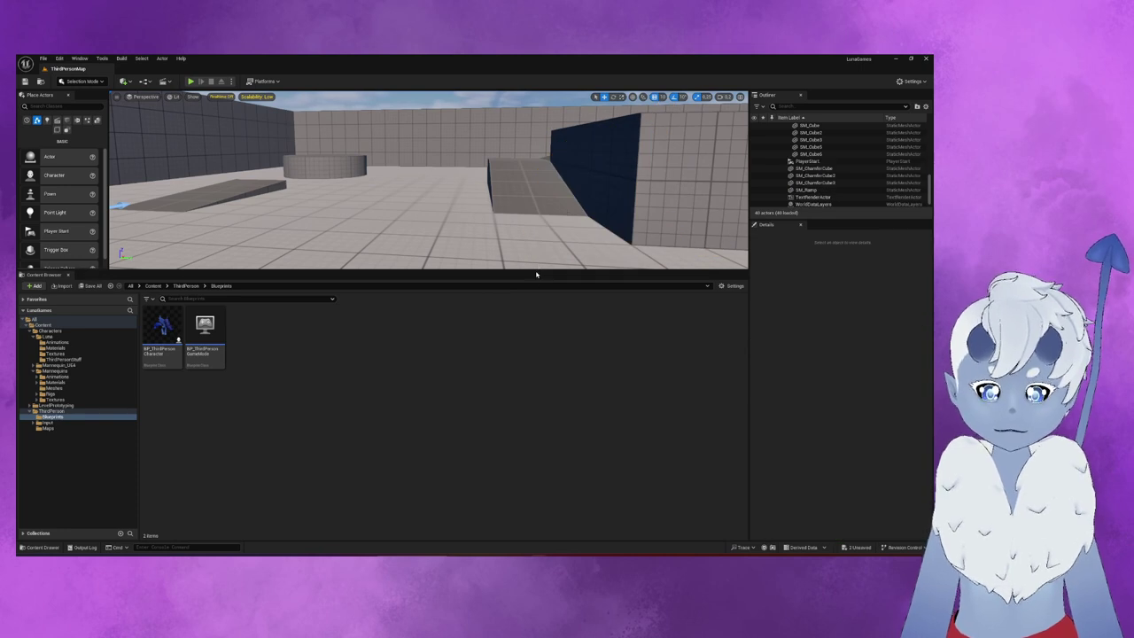
{"action": "left_click_drag", "start_coordinate": [537, 271], "coordinate": [532, 478]}
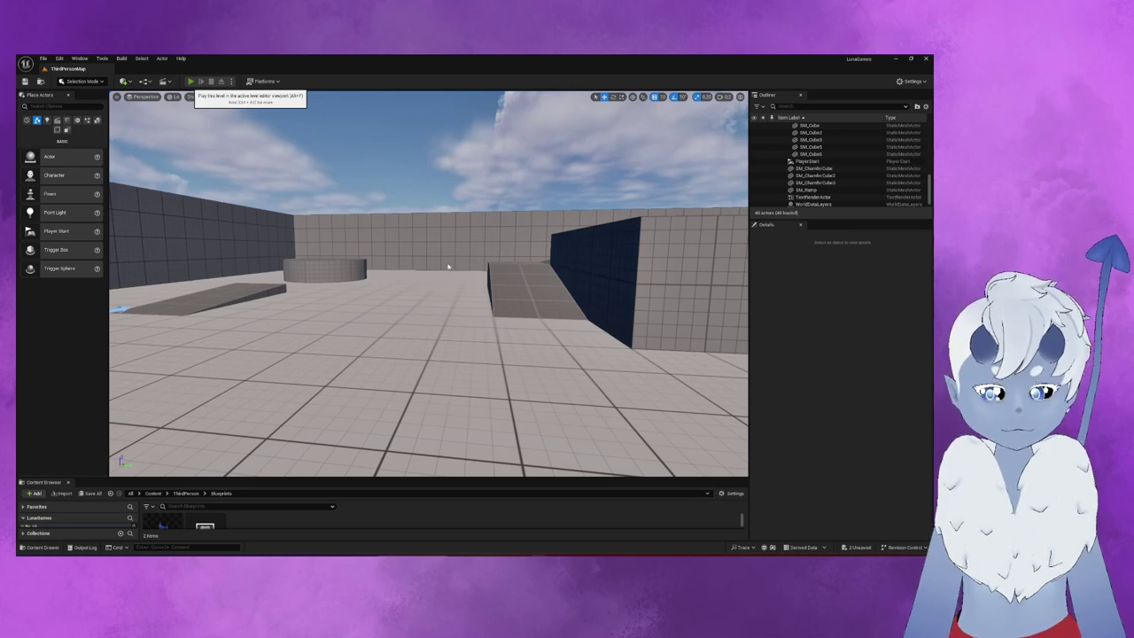
- Play in Editor with Alt+P, walk Luna around with WASD, then stop with Esc
{"action": "key", "text": "alt+p"}
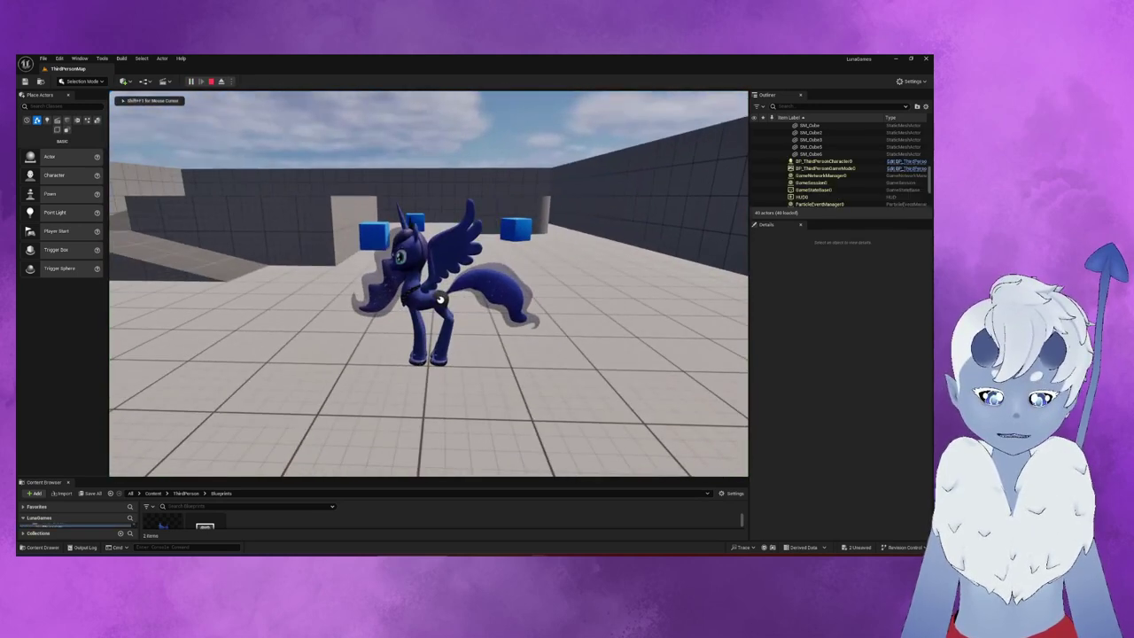
{"action": "key", "text": "w"}
{"action": "key", "text": "a"}
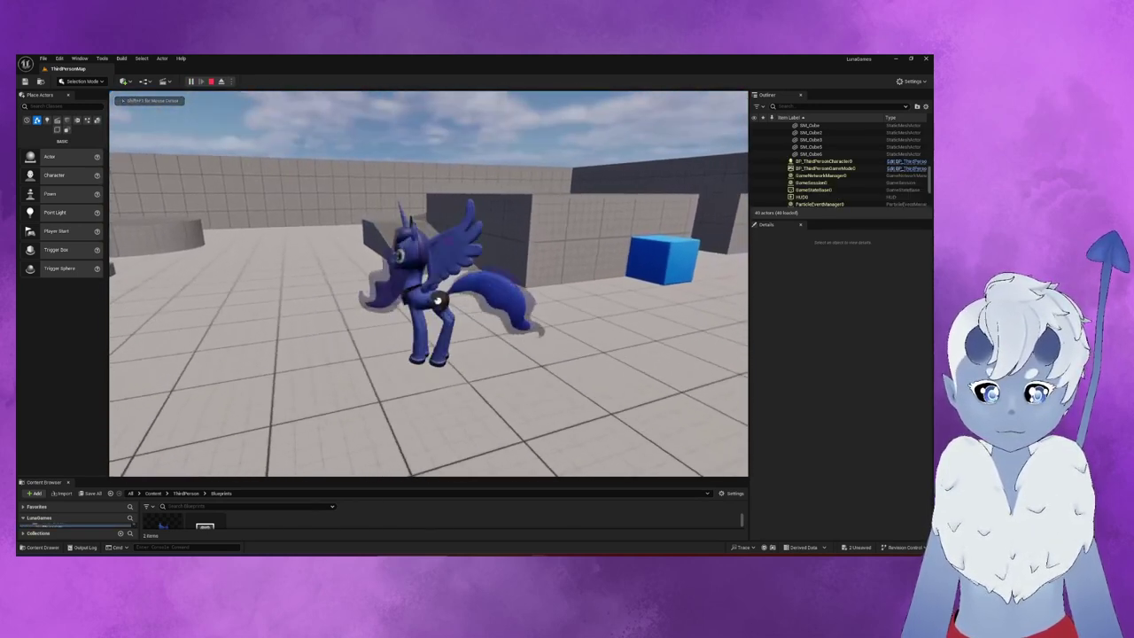
{"action": "key", "text": "s"}
{"action": "key", "text": "d"}
{"action": "key", "text": "w"}
{"action": "key", "text": "d"}
{"action": "key", "text": "a"}
{"action": "key", "text": "s"}
{"action": "key", "text": "w"}
{"action": "key", "text": "a"}
{"action": "key", "text": "w"}
{"action": "key", "text": "s"}
{"action": "key", "text": "a"}
{"action": "key", "text": "s"}
{"action": "key", "text": "d"}
{"action": "key", "text": "d"}
{"action": "key", "text": "a"}
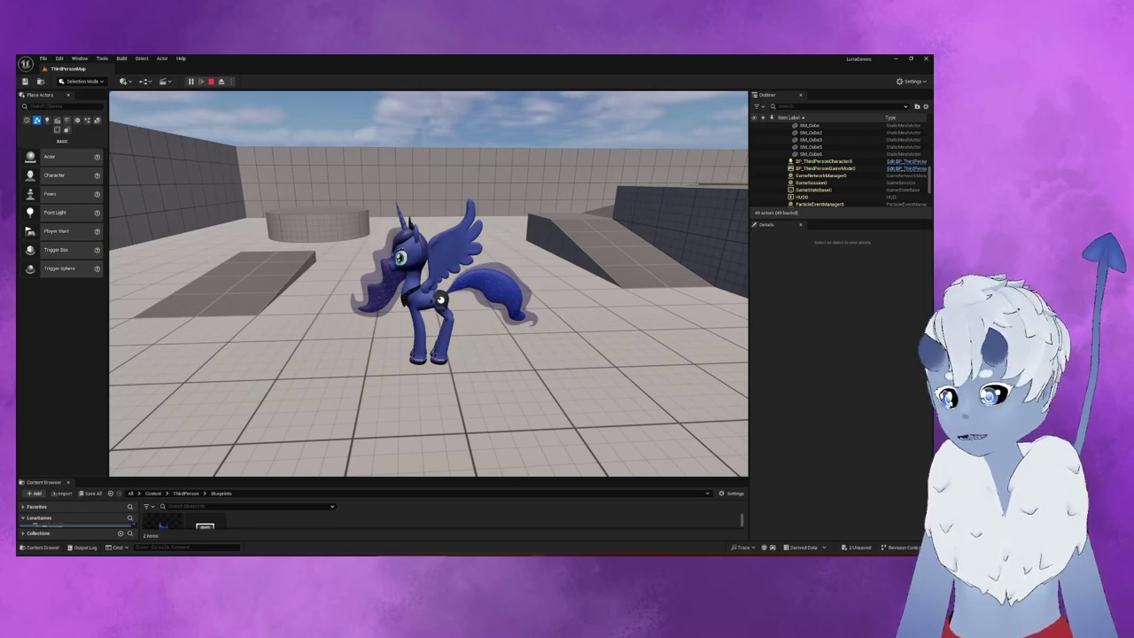
{"action": "key", "text": "d"}
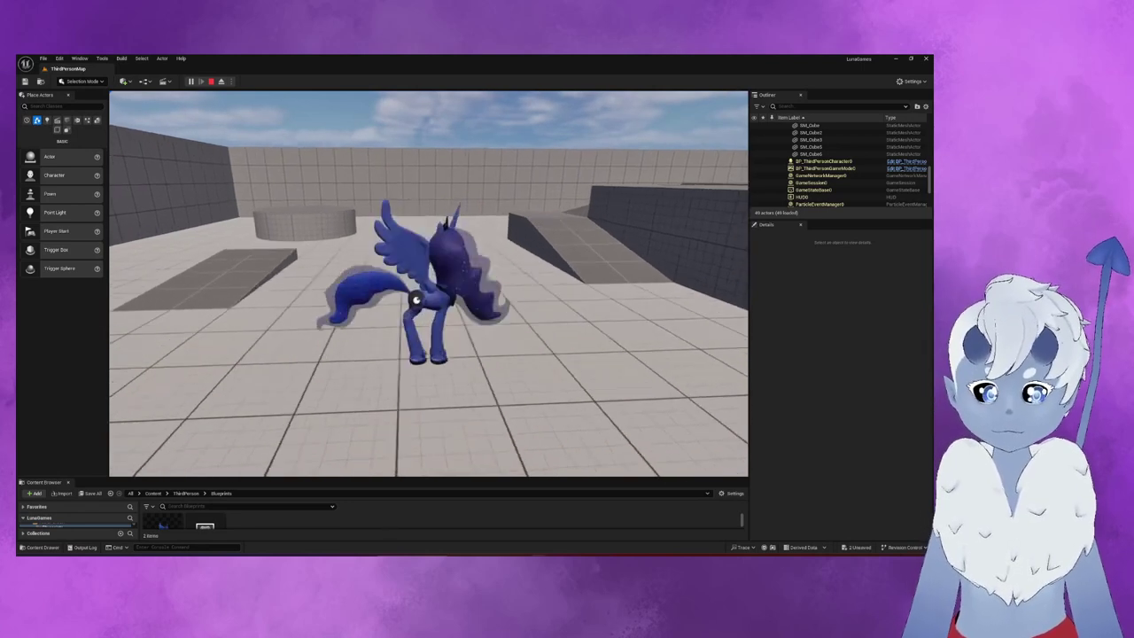
{"action": "key", "text": "a"}
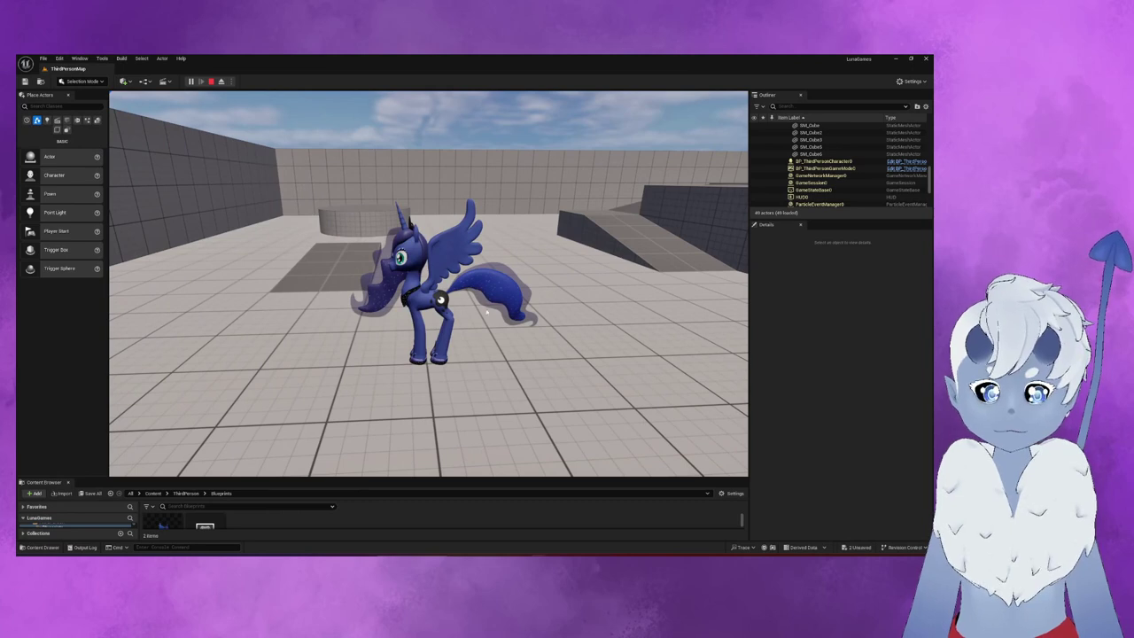
{"action": "key", "text": "Escape"}
{"action": "mouse_move", "coordinate": [499, 304]}
{"action": "right_mouse_down"}
{"action": "mouse_move", "coordinate": [381, 306]}
{"action": "mouse_move", "coordinate": [496, 305]}
{"action": "mouse_move", "coordinate": [421, 293]}
{"action": "right_mouse_up"}
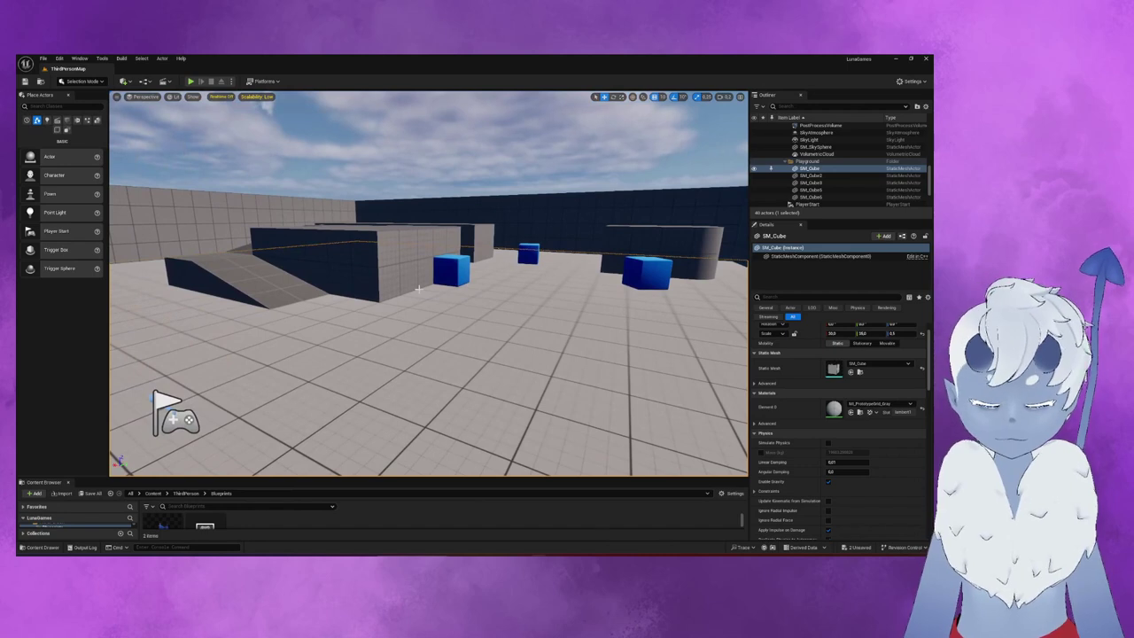
- Save all unsaved project changes
{"action": "key", "text": "ctrl+s"}
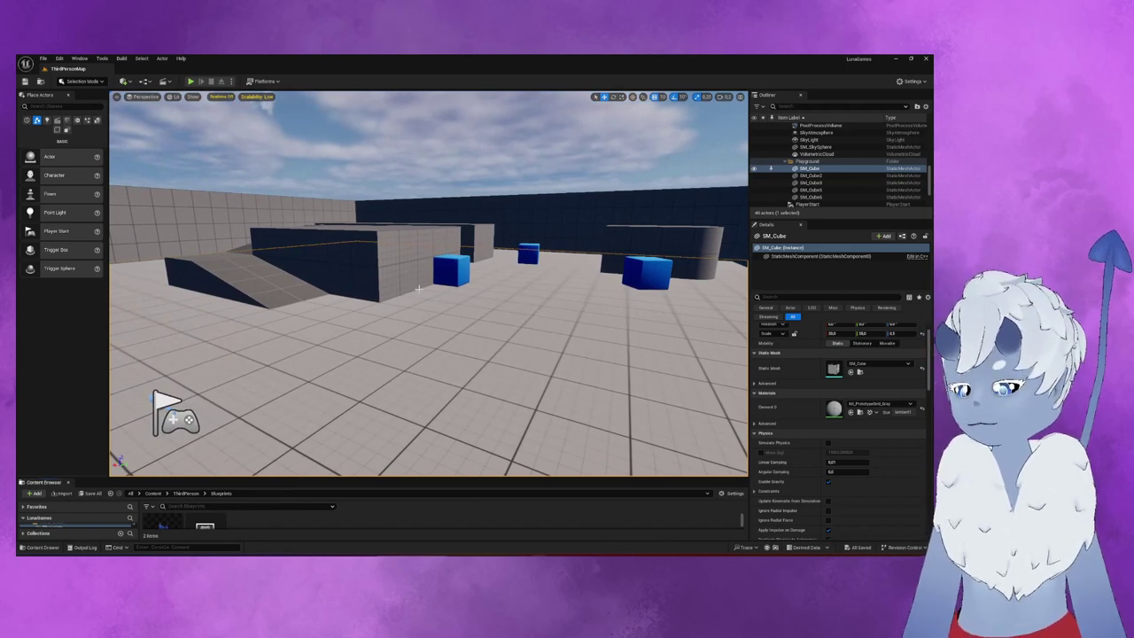